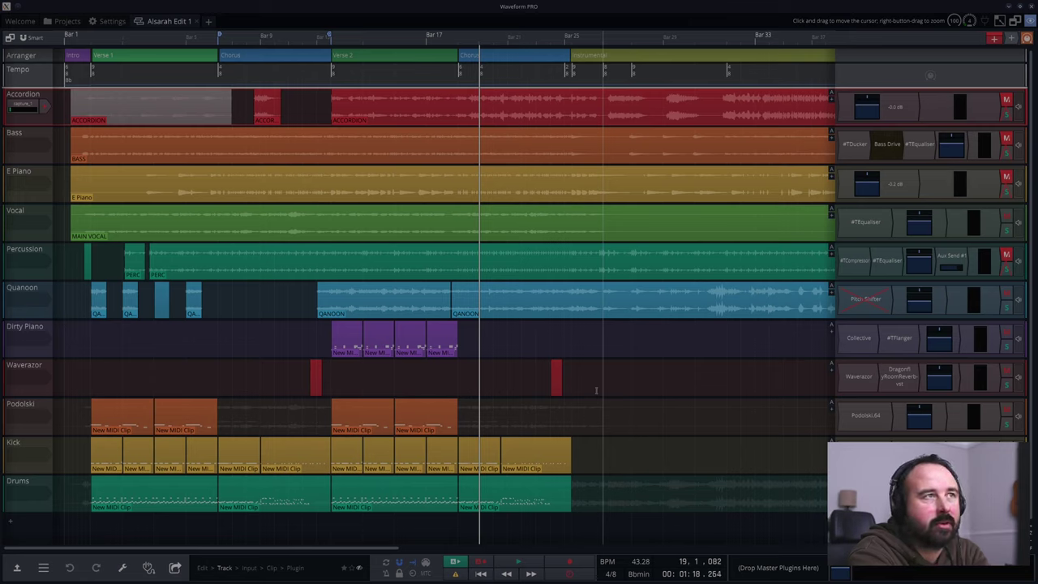
- Play the arrangement from bar 1 through the intro and both verses into the second chorus, then stop playback
left_click(66, 373)
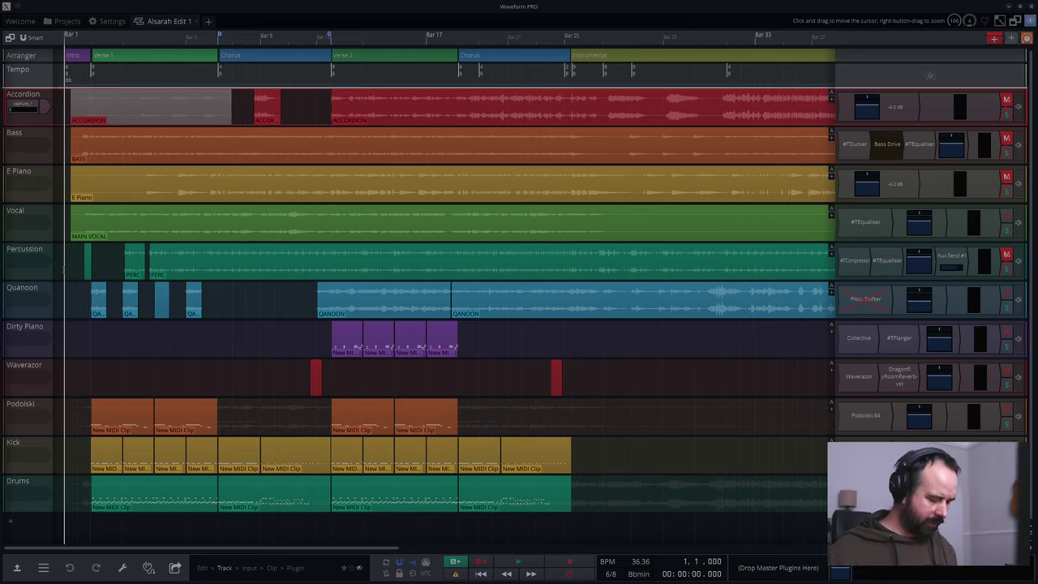
key("space")
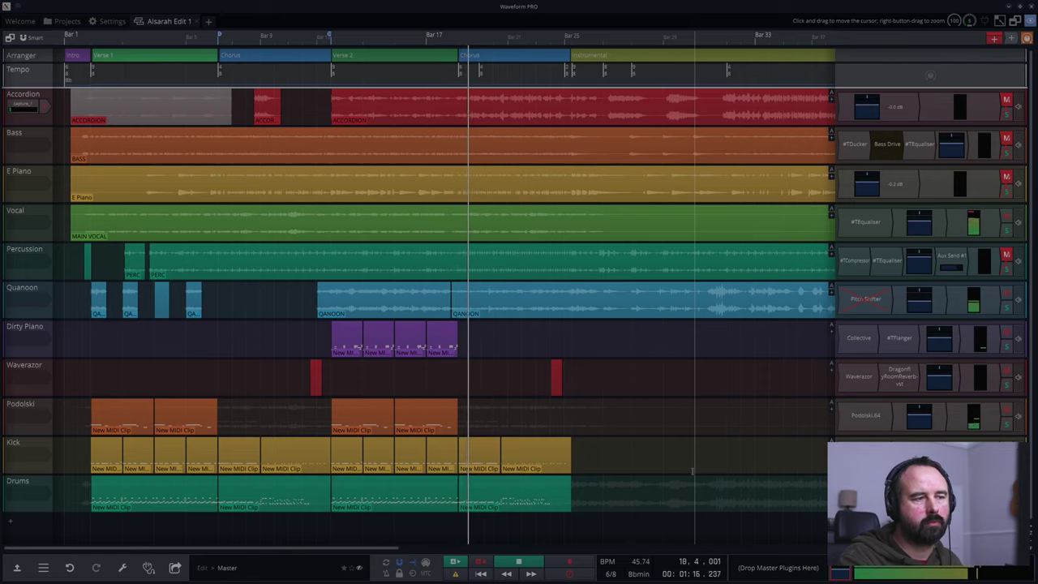
key("space")
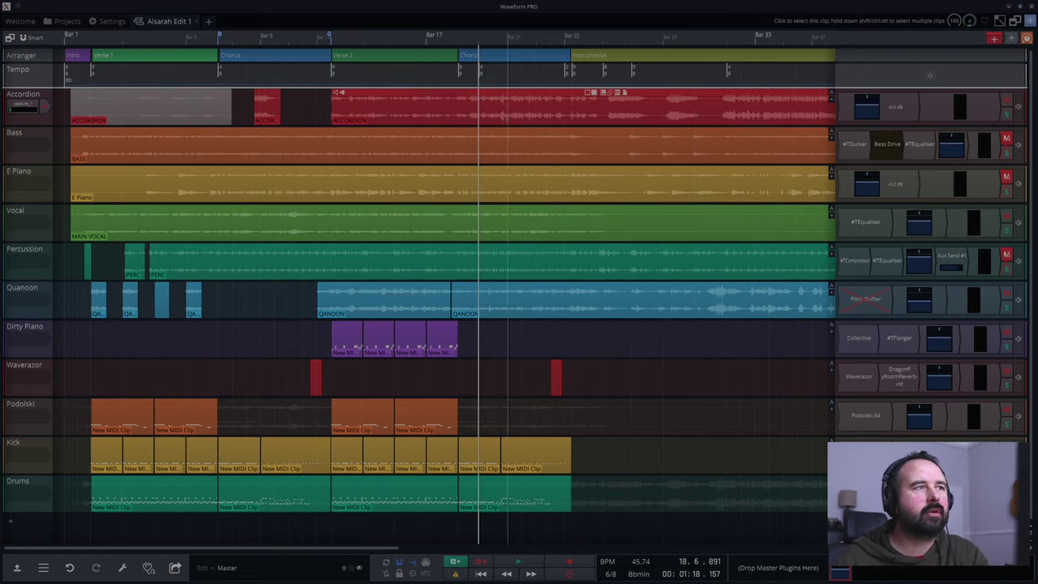
- Audition the first chorus and delete the greyed-out accordion clip spanning the intro and first verse
left_click(233, 338)
key("space")
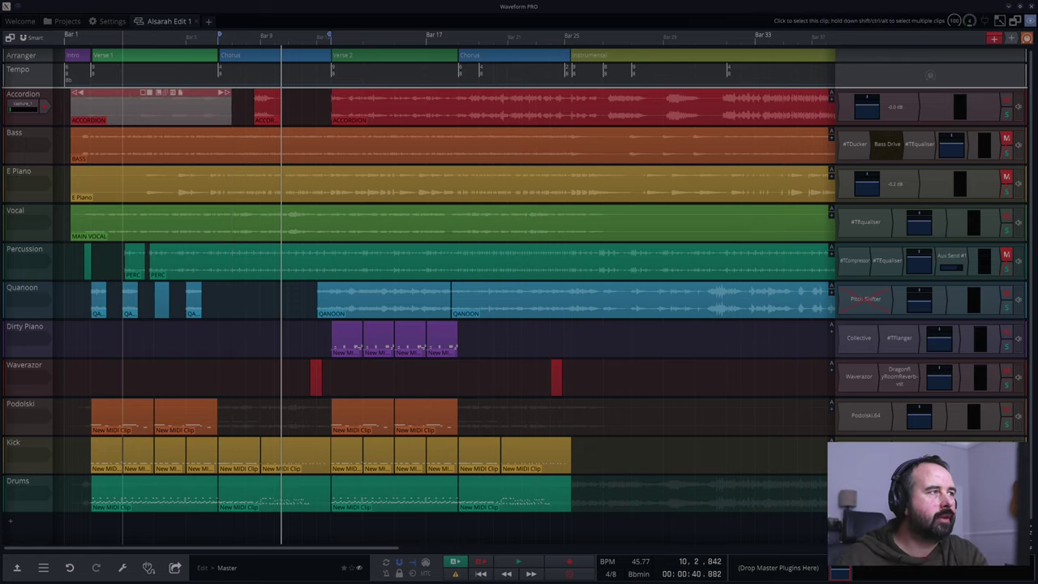
left_click(126, 93)
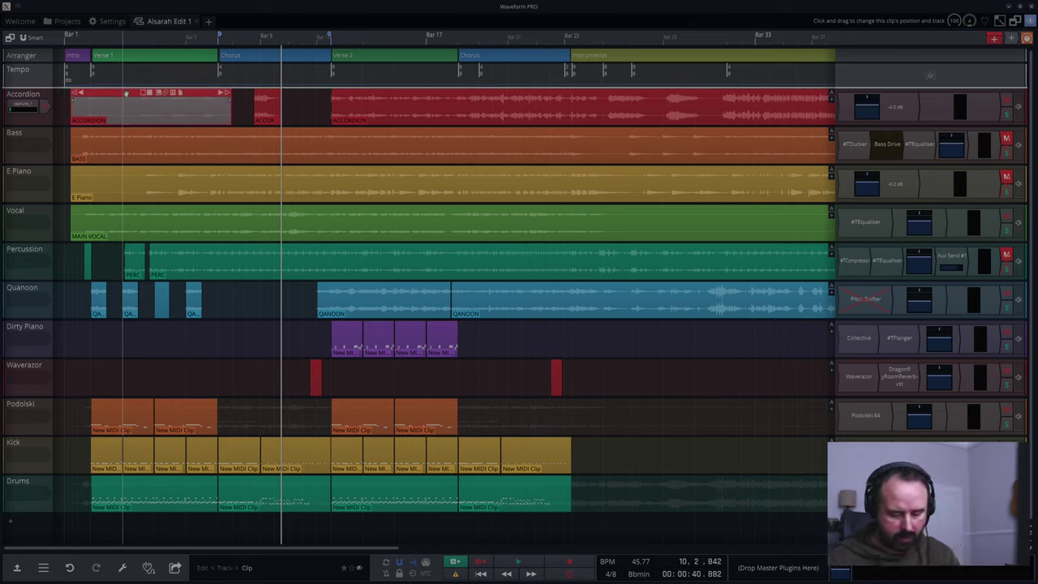
key("Delete")
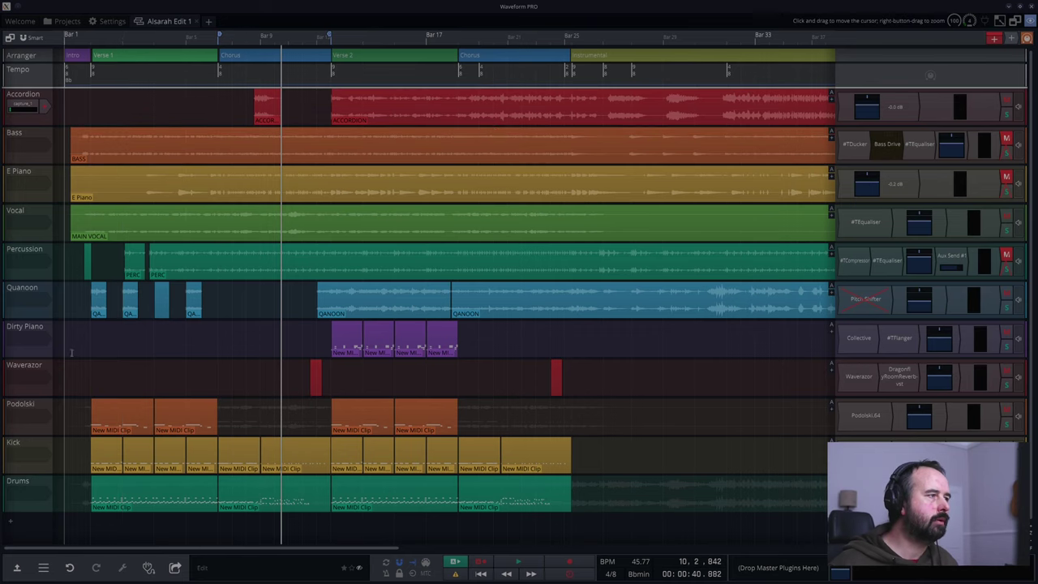
- Mute the Podolski and Accordion tracks while auditioning the second verse
left_click(333, 373)
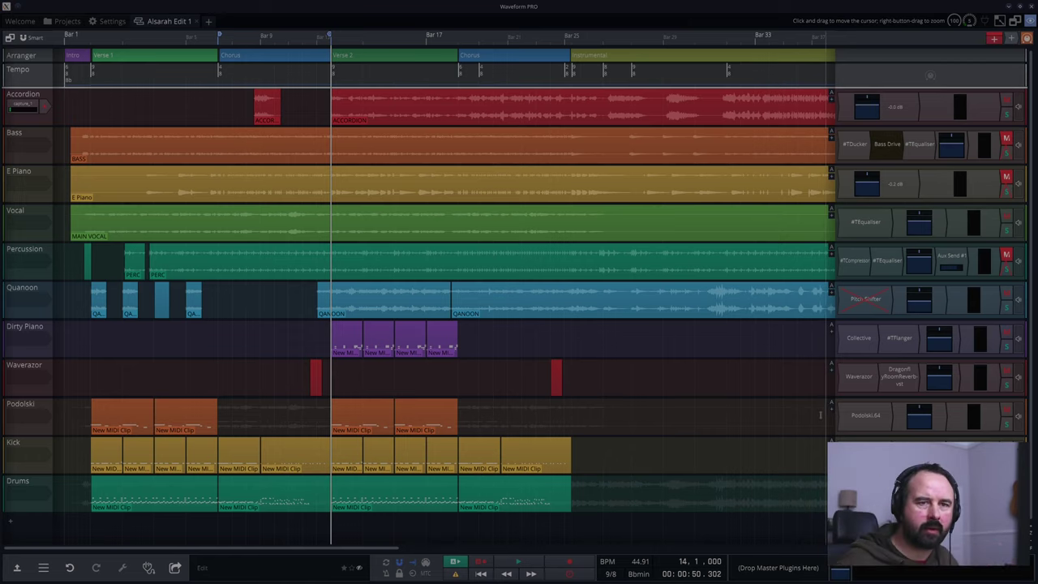
left_click(1007, 409)
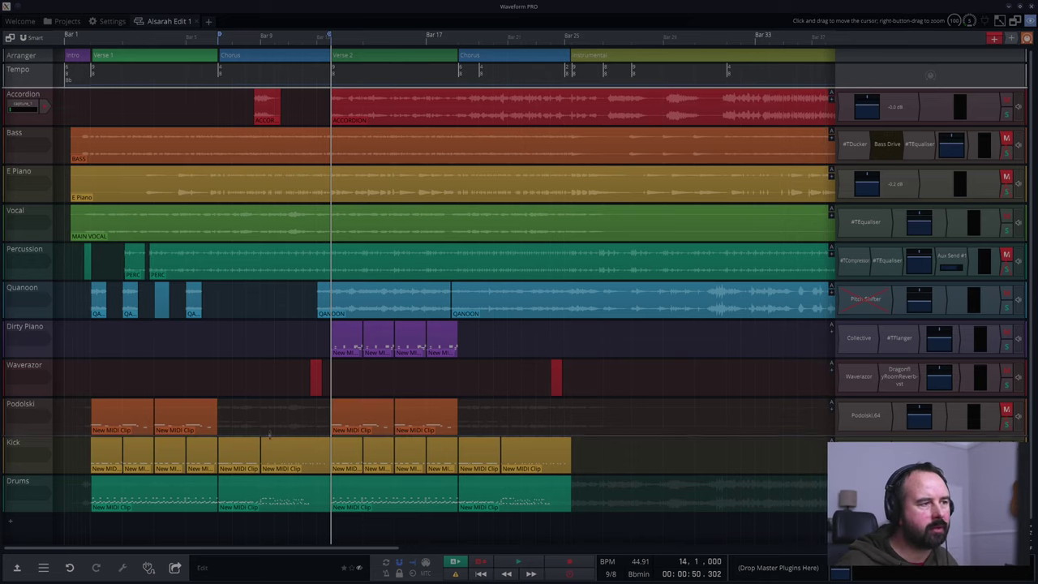
left_click(303, 418)
key("space")
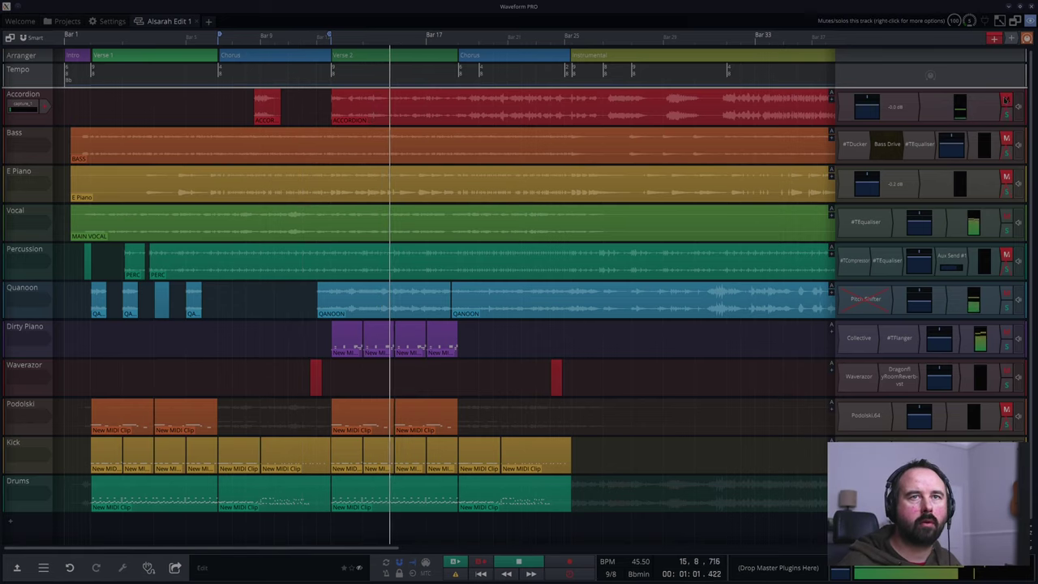
left_click(1007, 101)
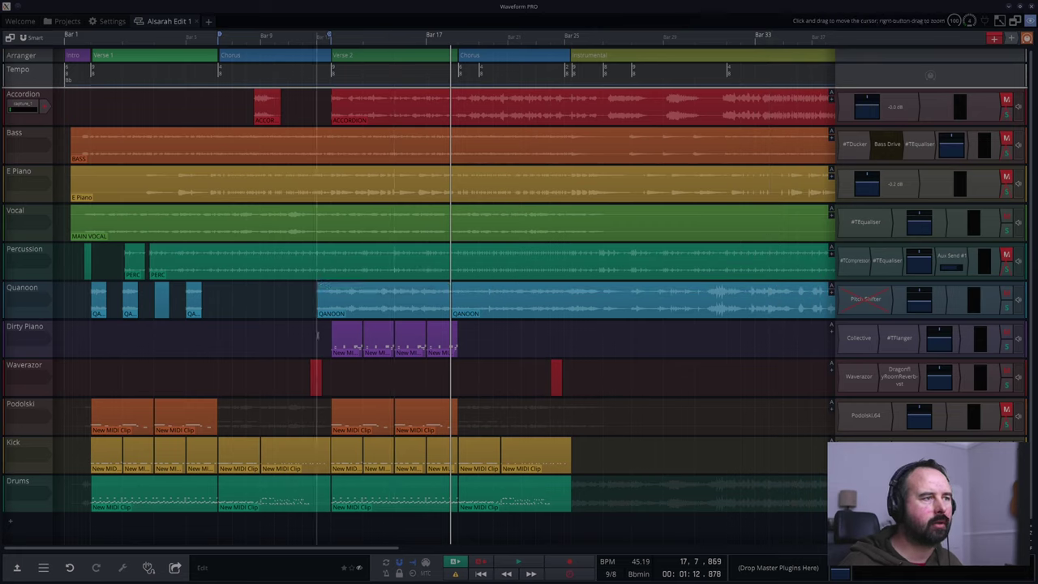
- Audition the lead-in to verse 2 and play the soloed Quanoon track from there through the verse
left_click(317, 336)
key("space")
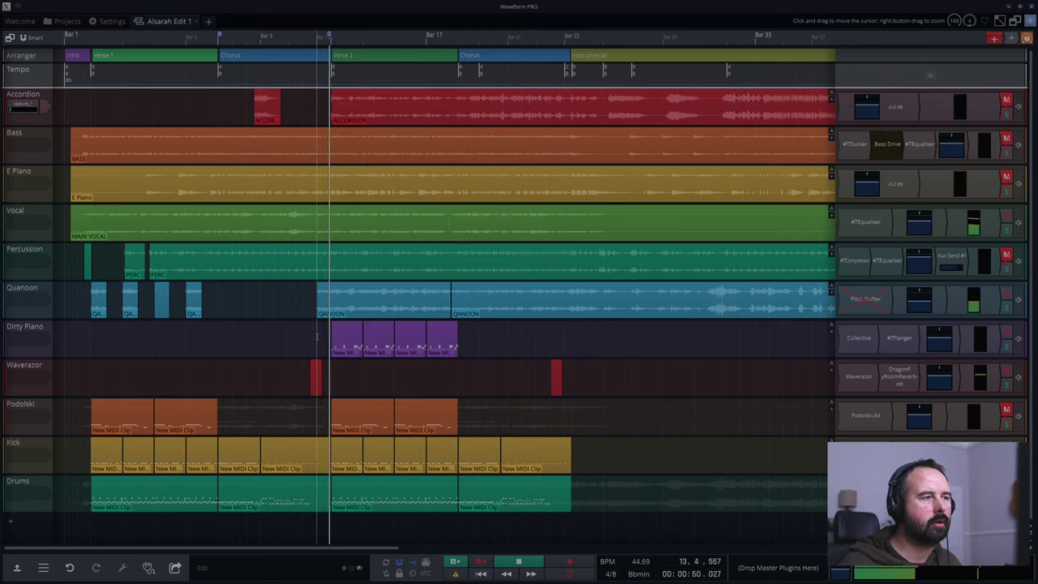
key("space")
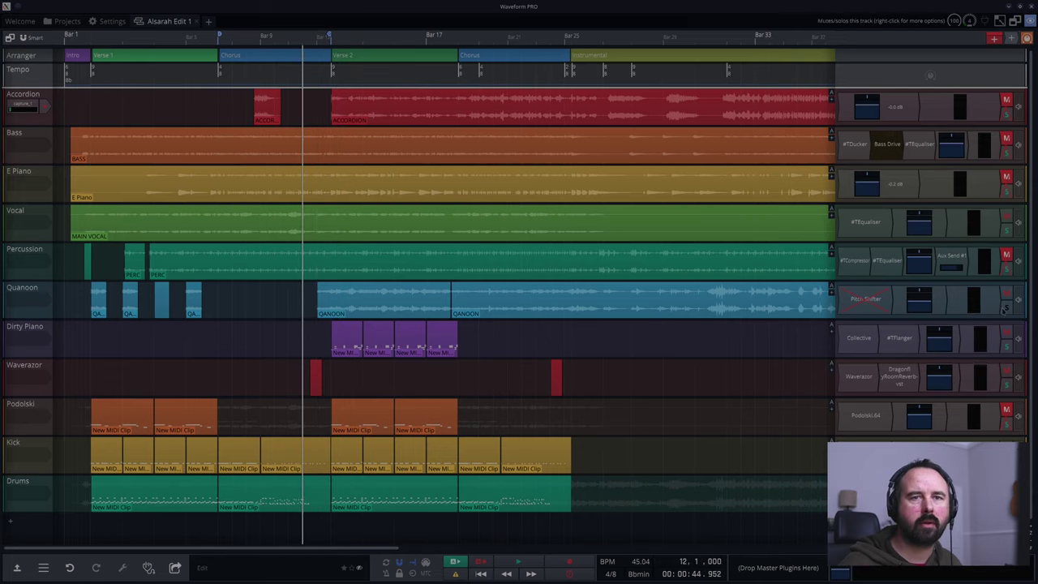
key("space")
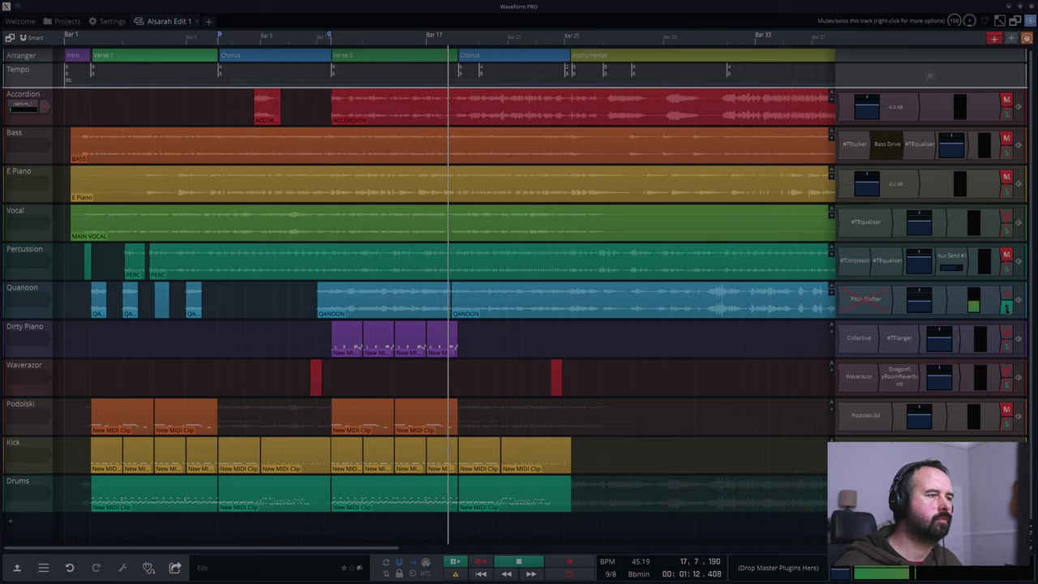
key("space")
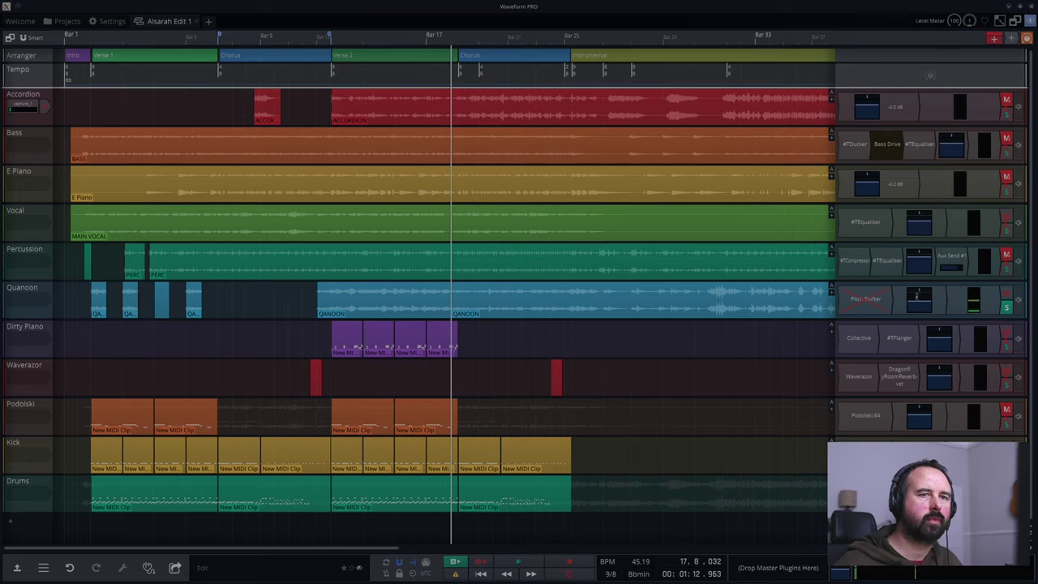
- Enable the Pitch Shifter plugin on the Quanoon track and audition the soloed Quanoon clip at bar 5
double_click(866, 300)
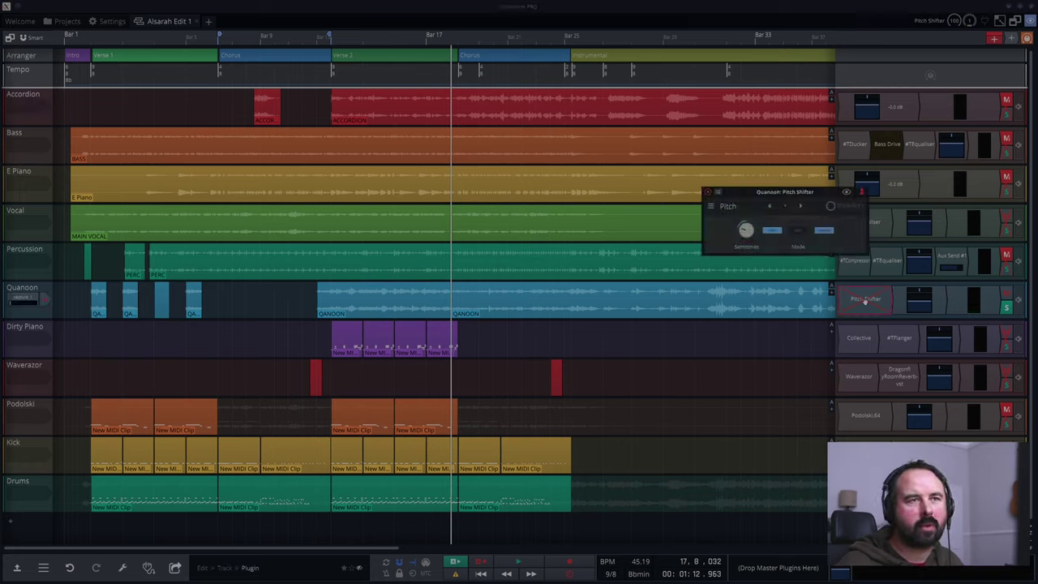
right_click(865, 300)
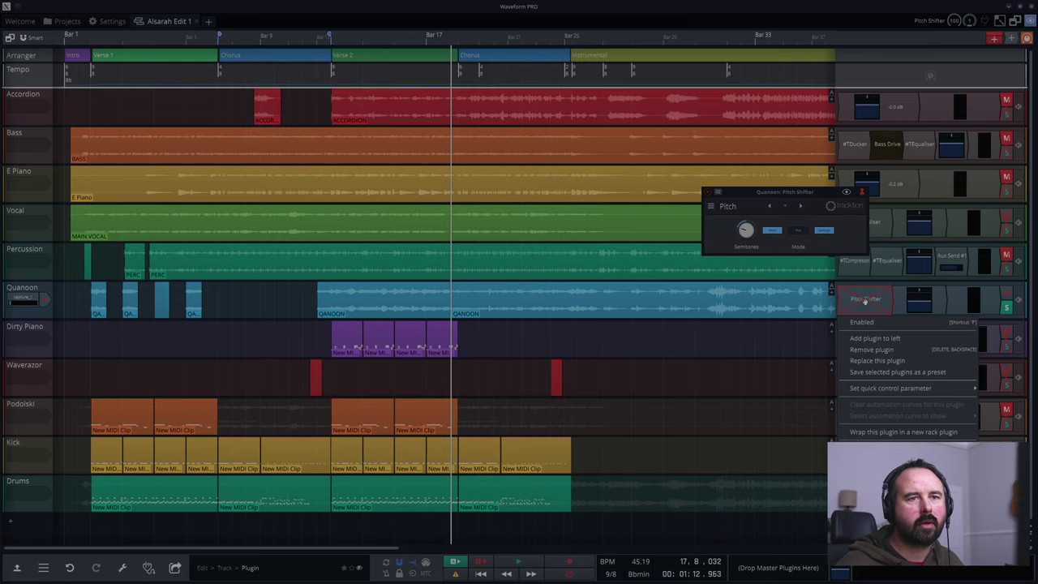
left_click(872, 323)
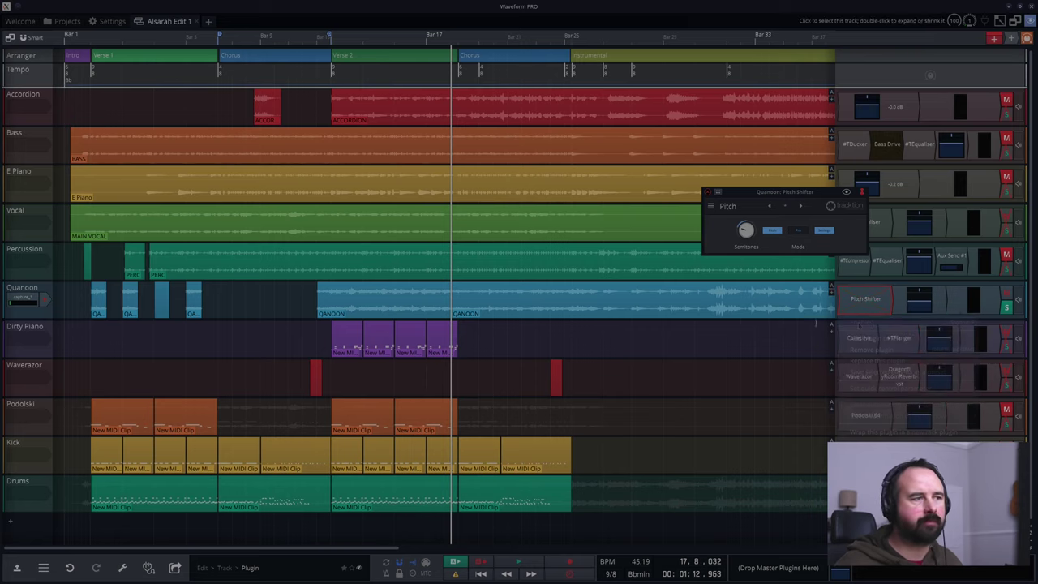
left_click(176, 347)
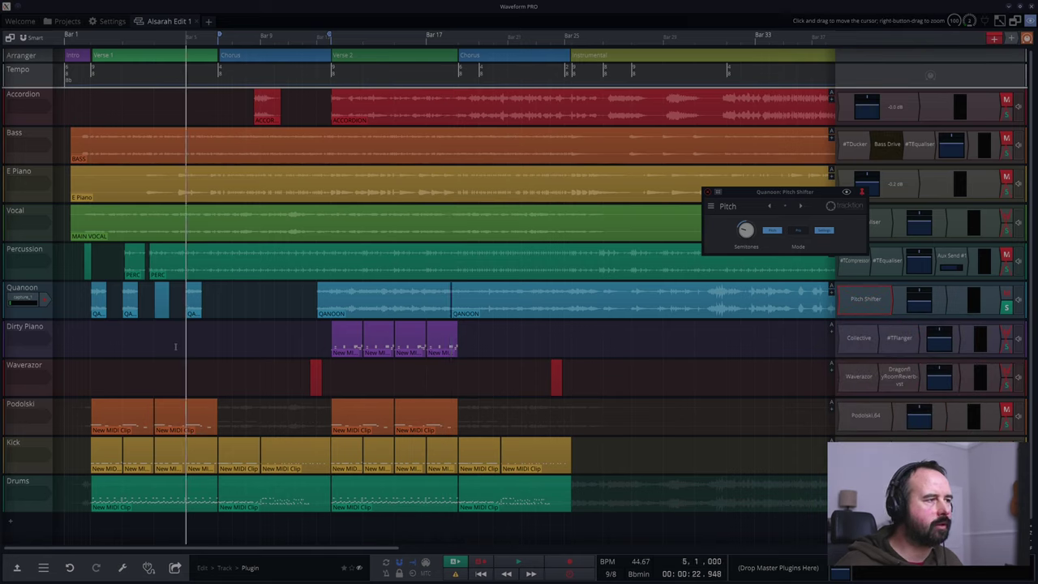
key("space")
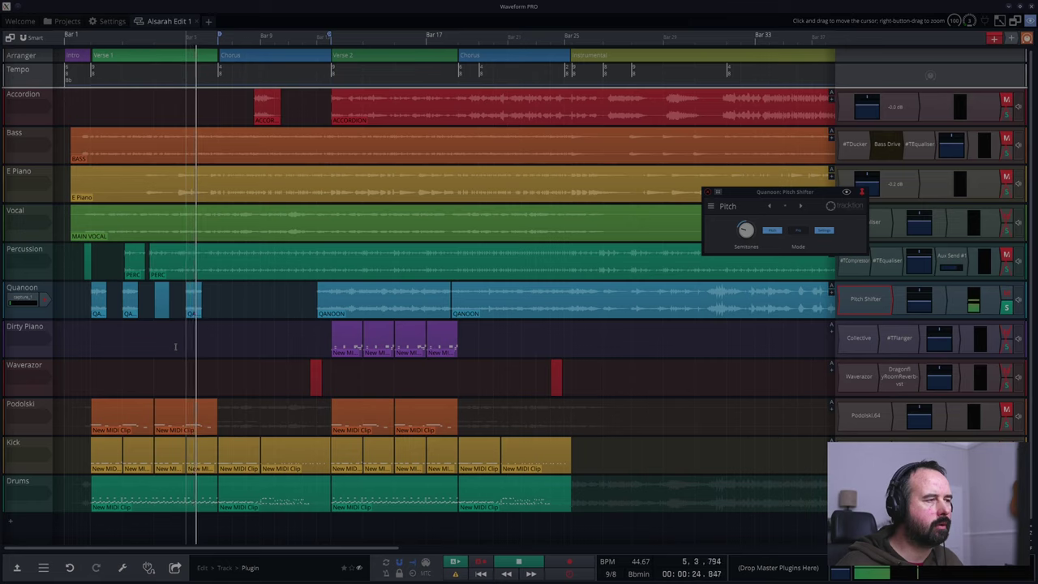
key("space")
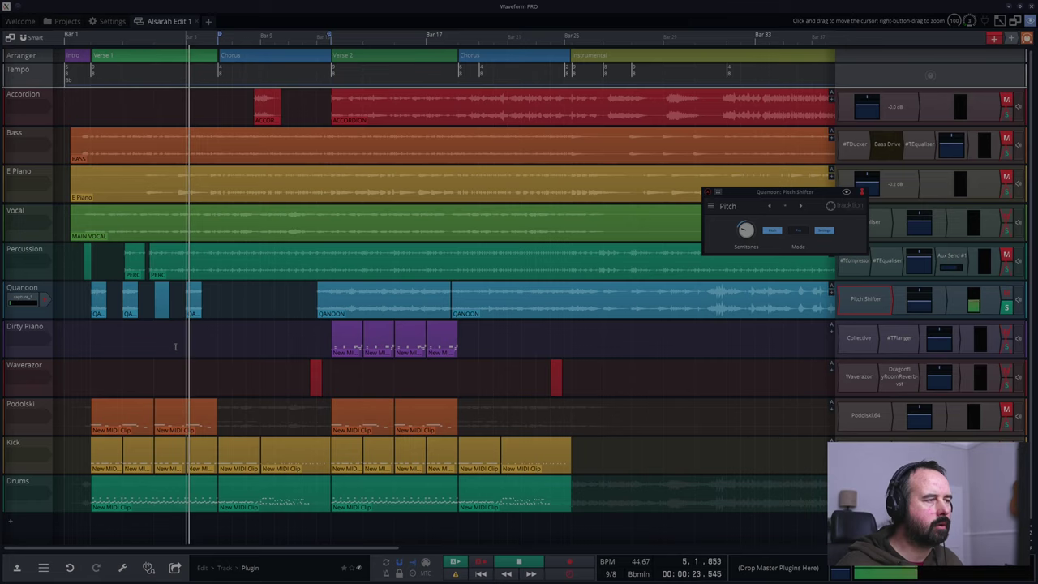
- Play bar 5 in the full mix with the Quanoon unsoloed and disable its Pitch Shifter
left_click(184, 344)
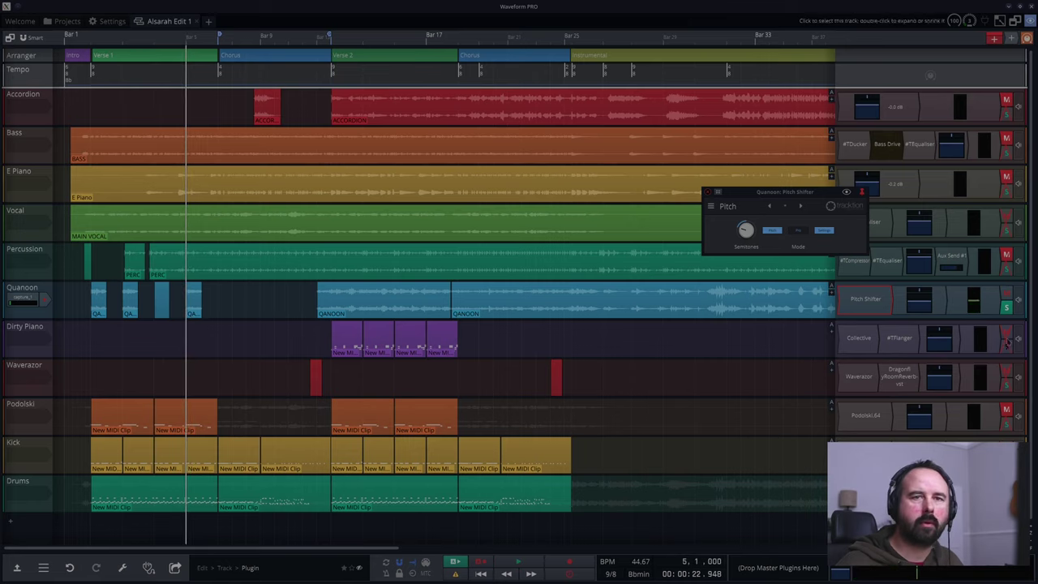
key("space")
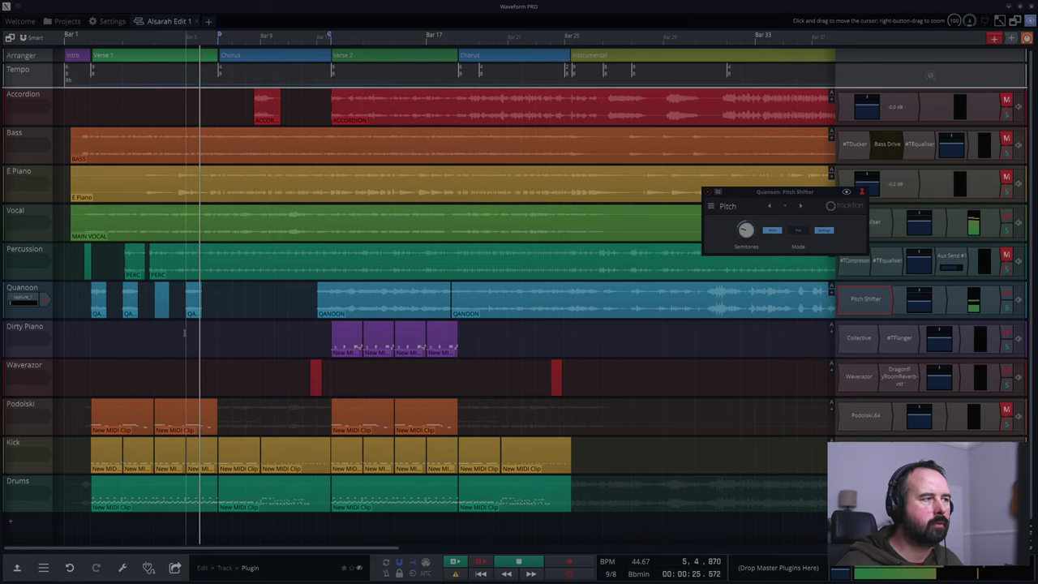
key("space")
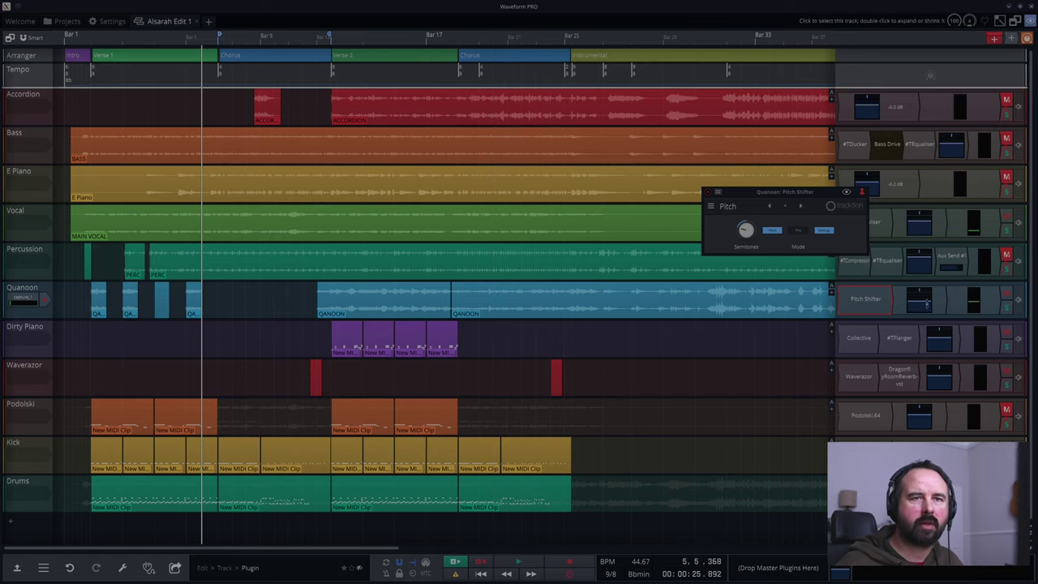
right_click(856, 302)
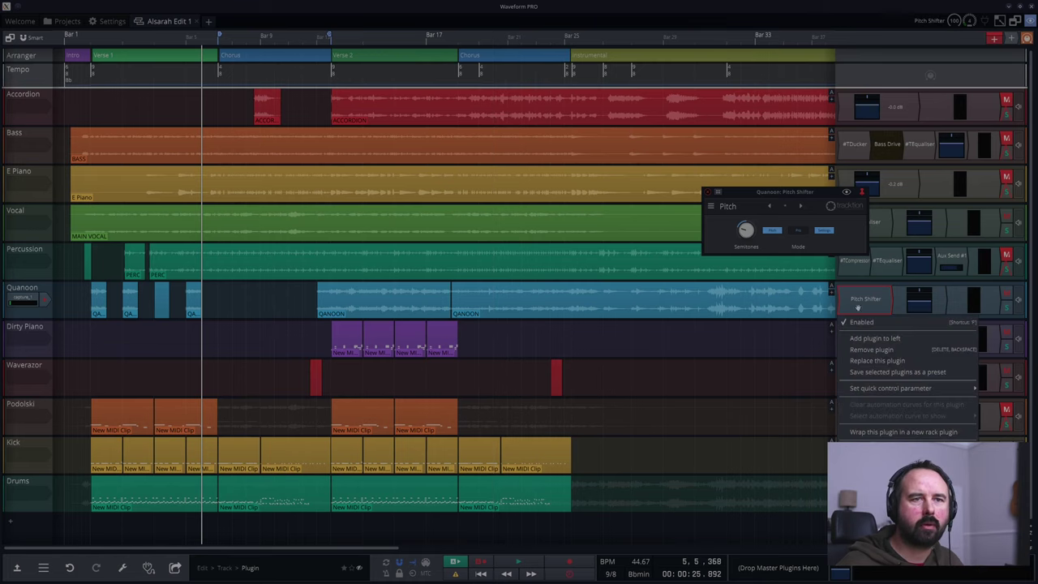
left_click(862, 323)
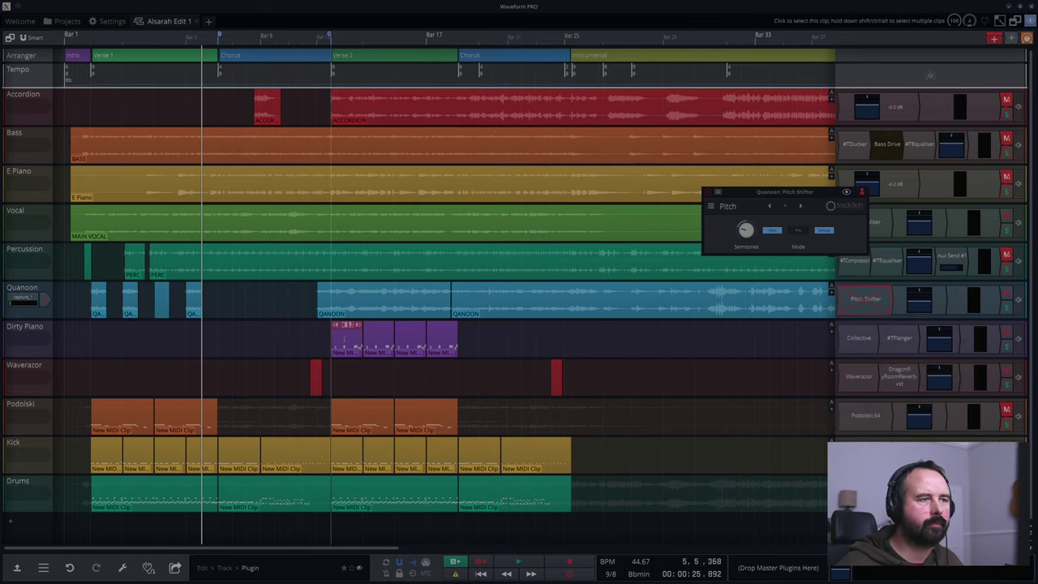
- Re-enable the Quanoon track's Pitch Shifter and play the transition into verse 2 in the full mix
right_click(866, 302)
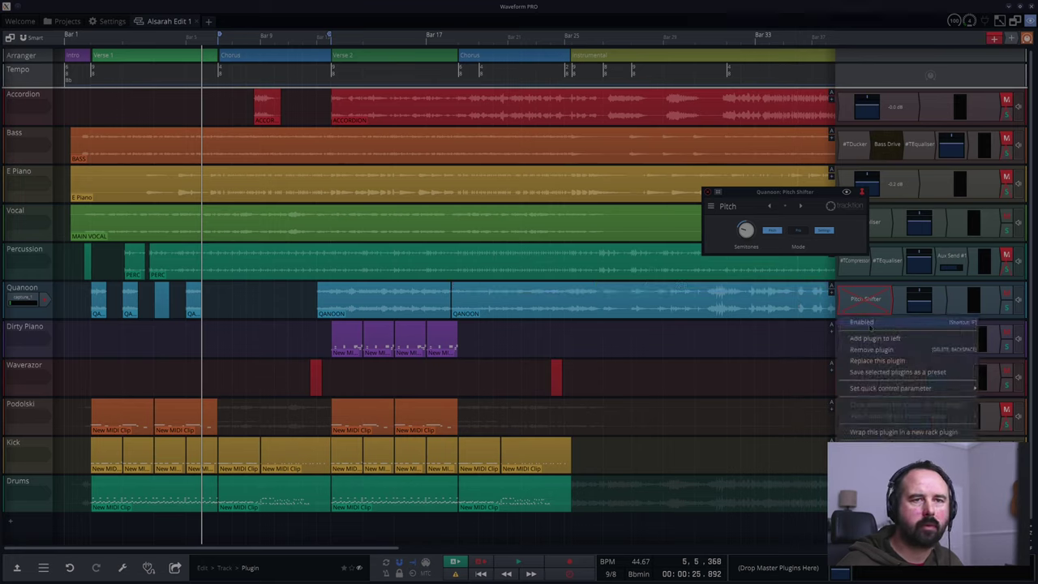
left_click(870, 325)
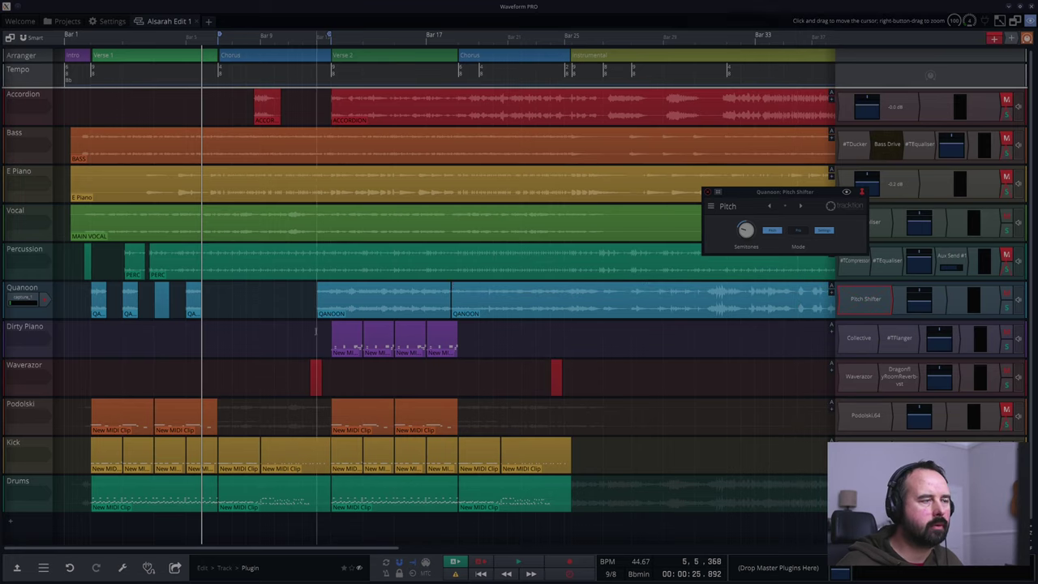
left_click(316, 331)
key("space")
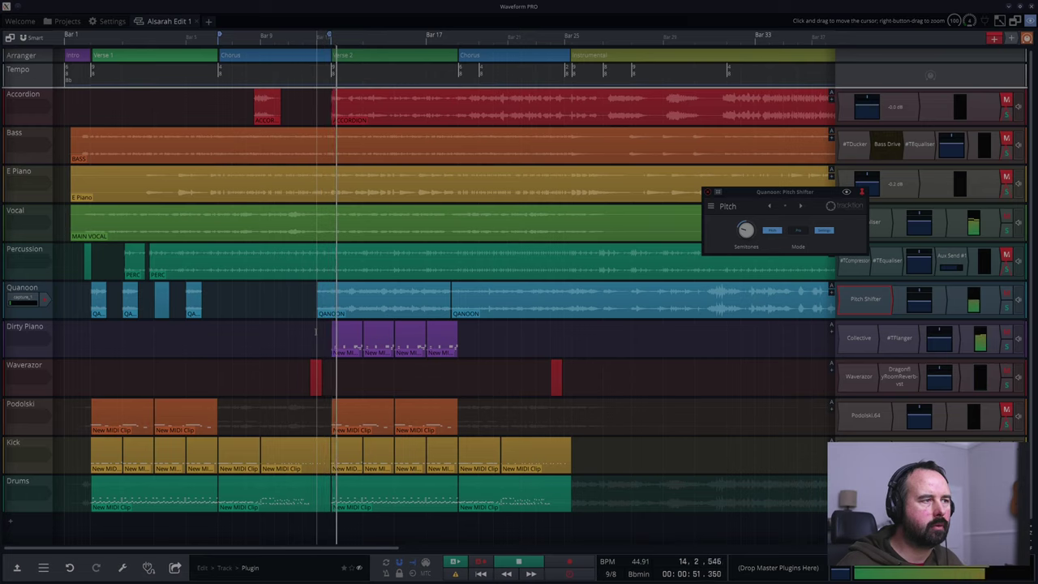
key("space")
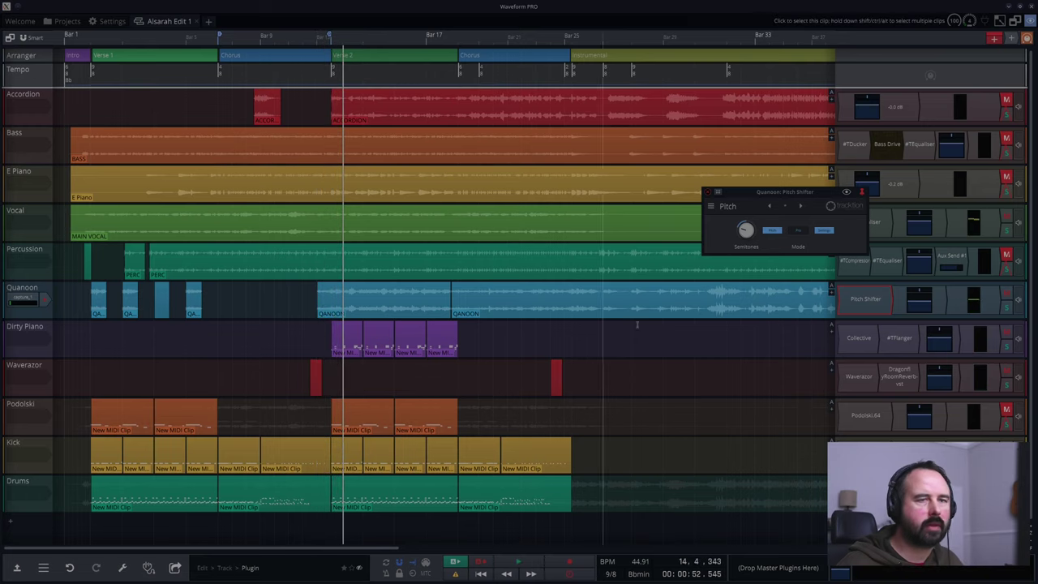
- Disable the Quanoon track's Pitch Shifter and play the second verse from its lead-in for comparison
right_click(858, 302)
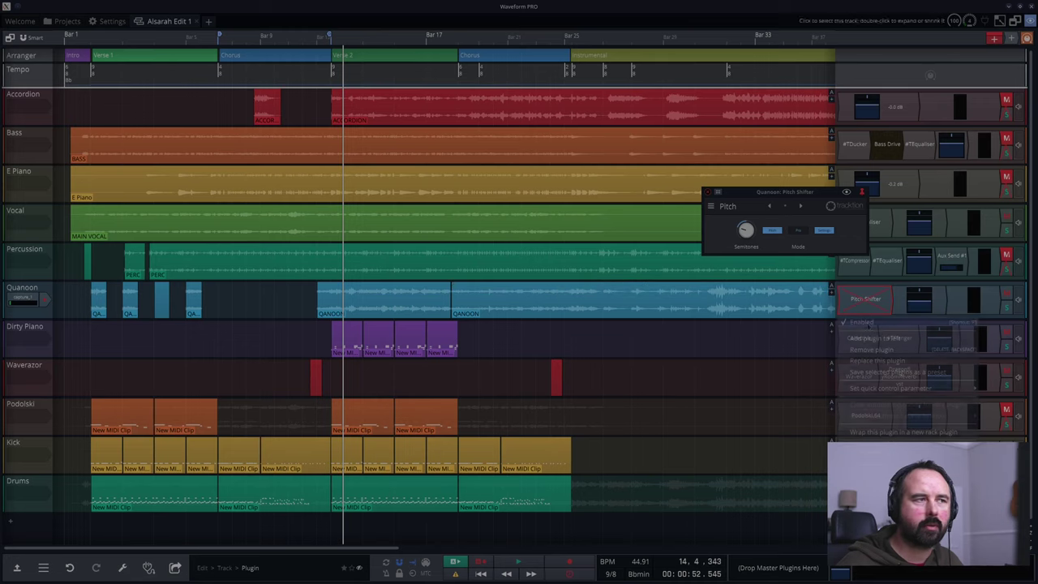
left_click(321, 332)
key("space")
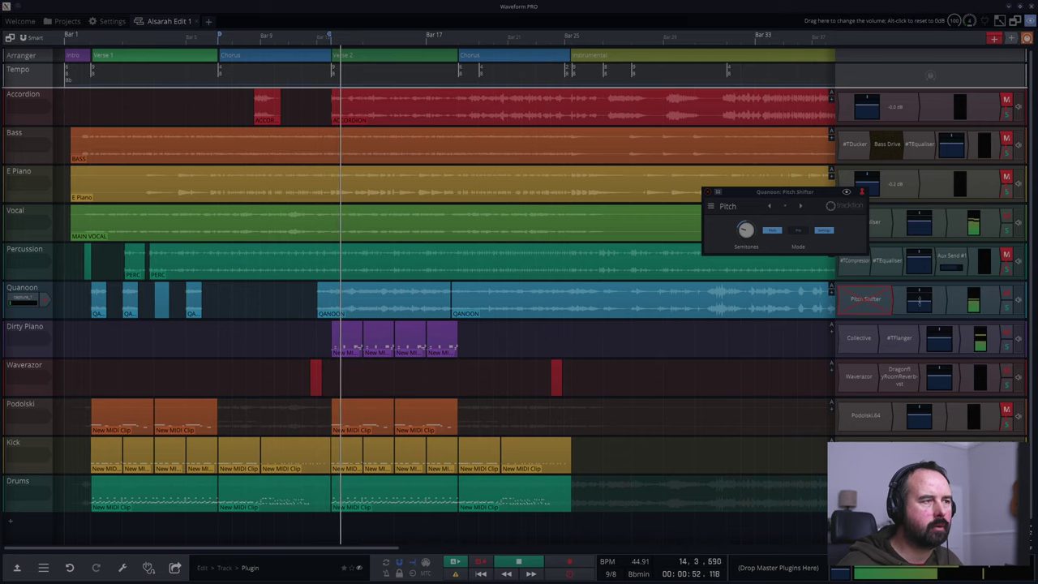
left_click(919, 297)
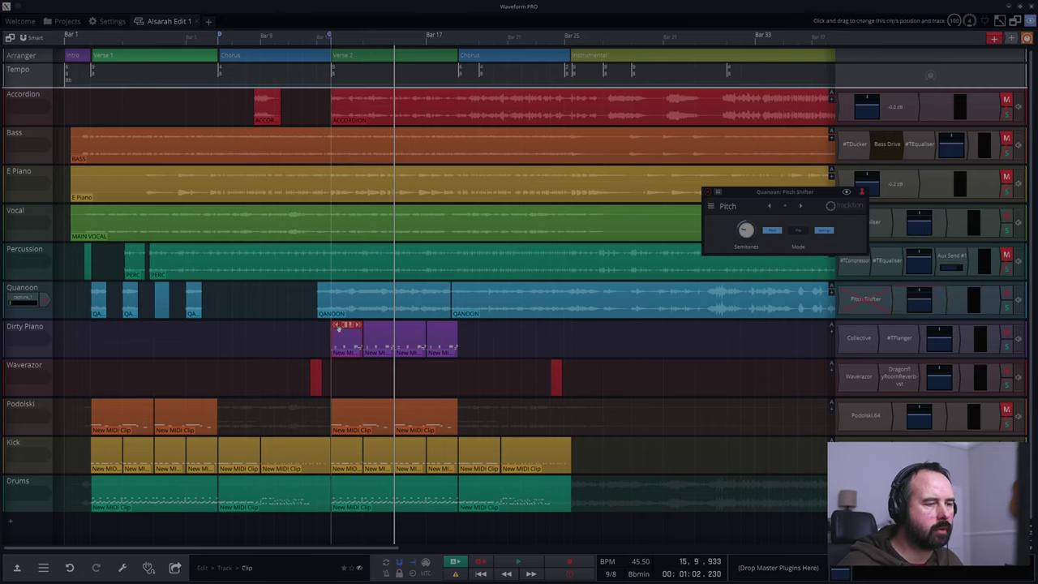
- Expand the properties area and inspect the Dirty Piano track's Collective instrument, closing its window when done
left_click(16, 569)
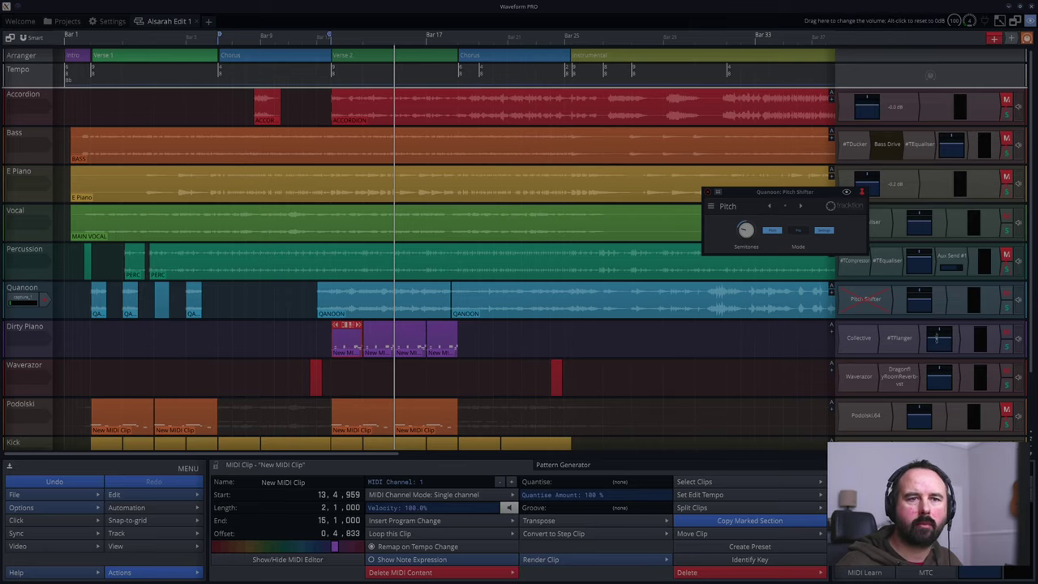
double_click(858, 338)
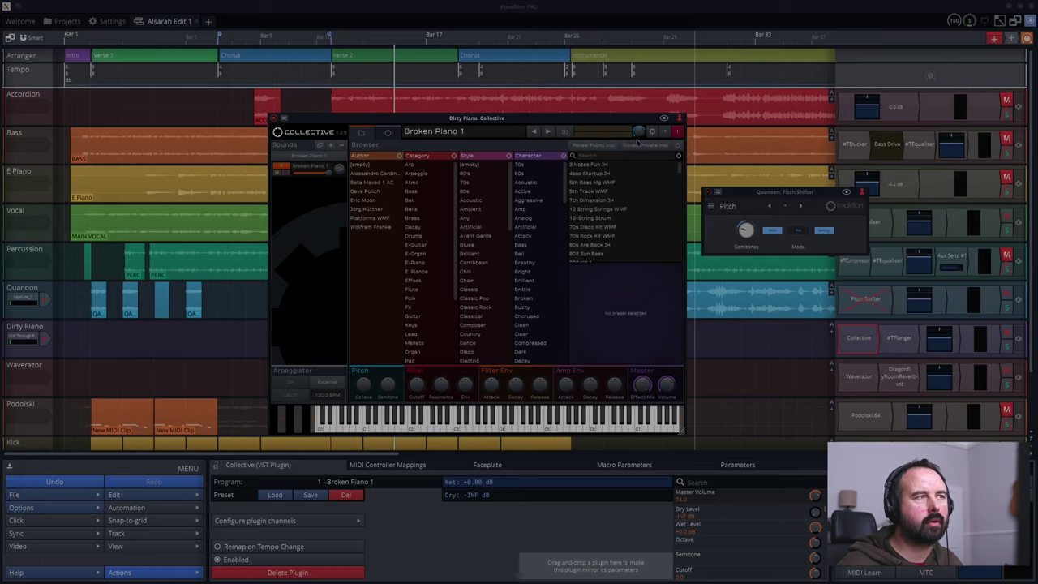
left_click(274, 118)
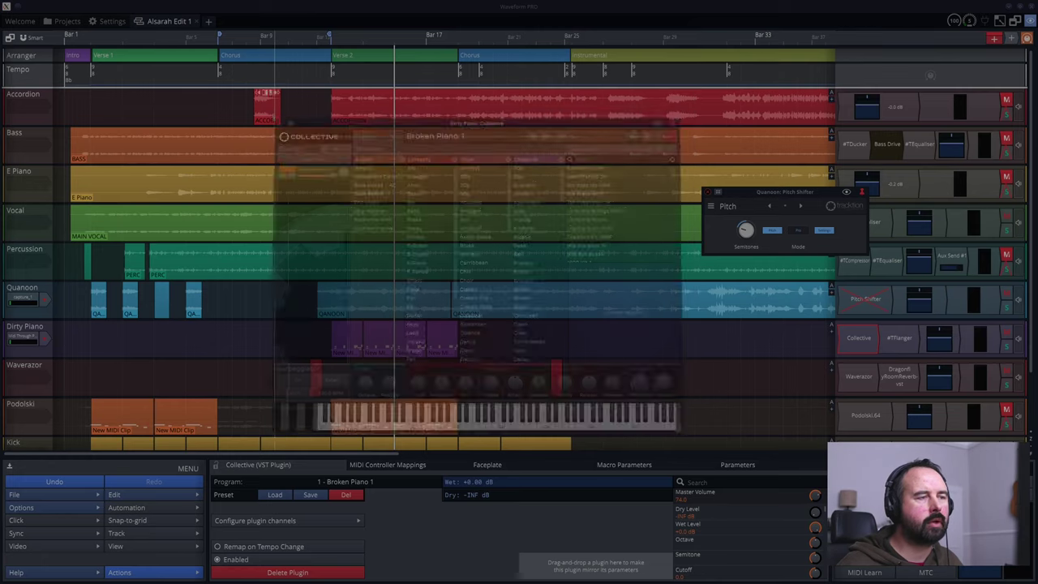
- Solo the Dirty Piano track and play its part from the start of verse 2
key("space")
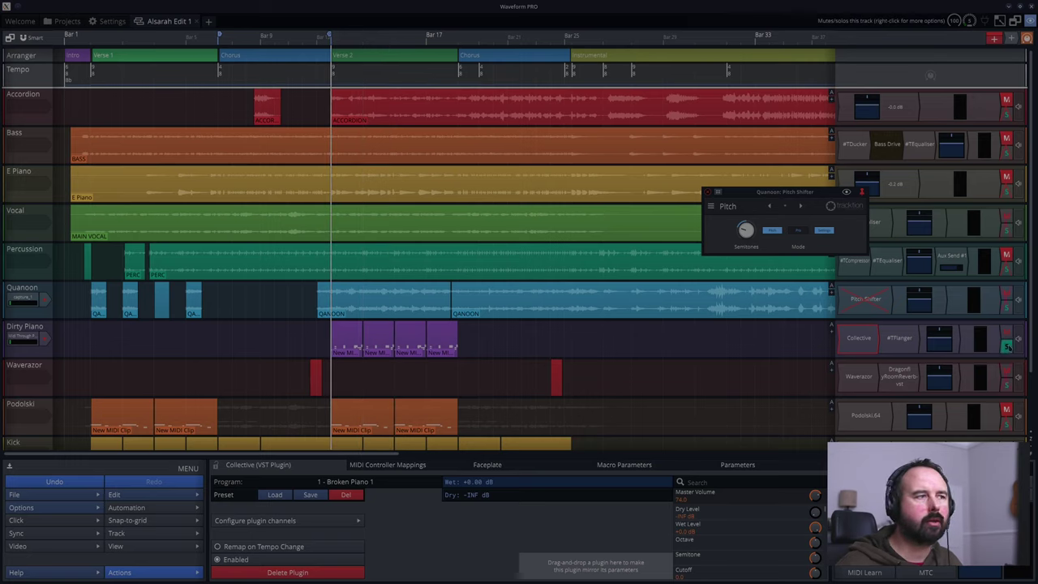
key("space")
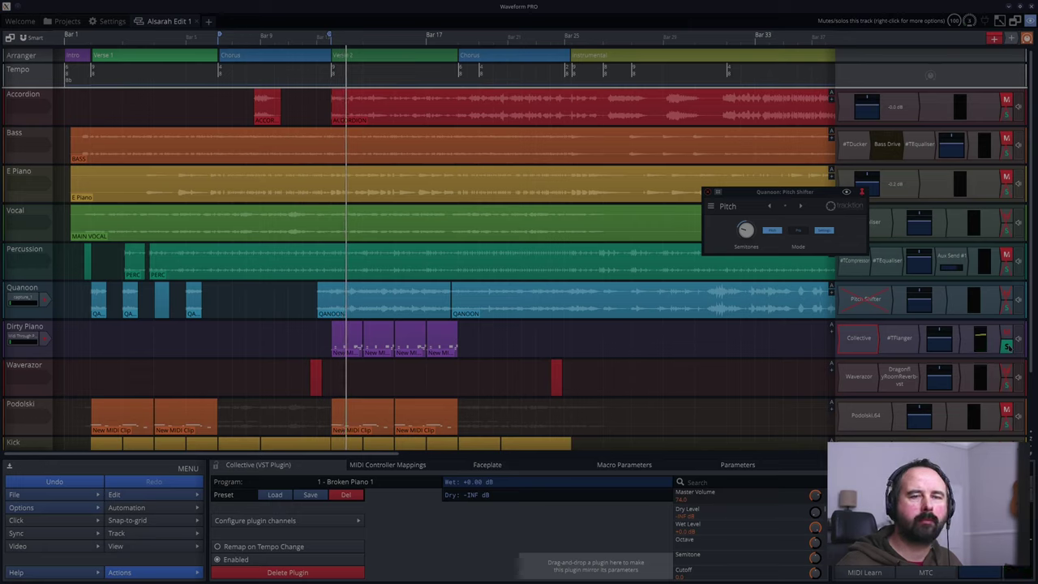
key("space")
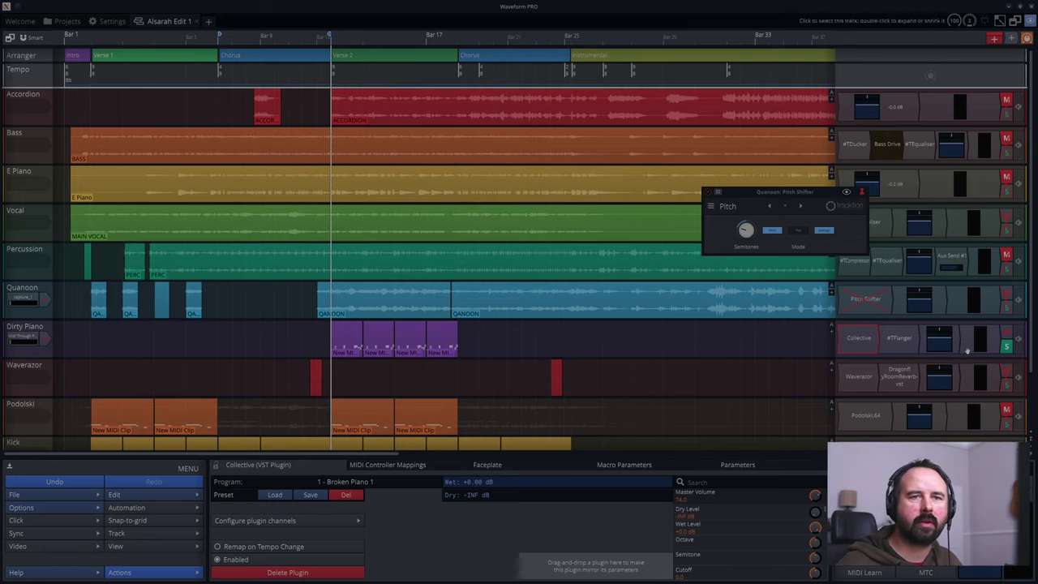
key("space")
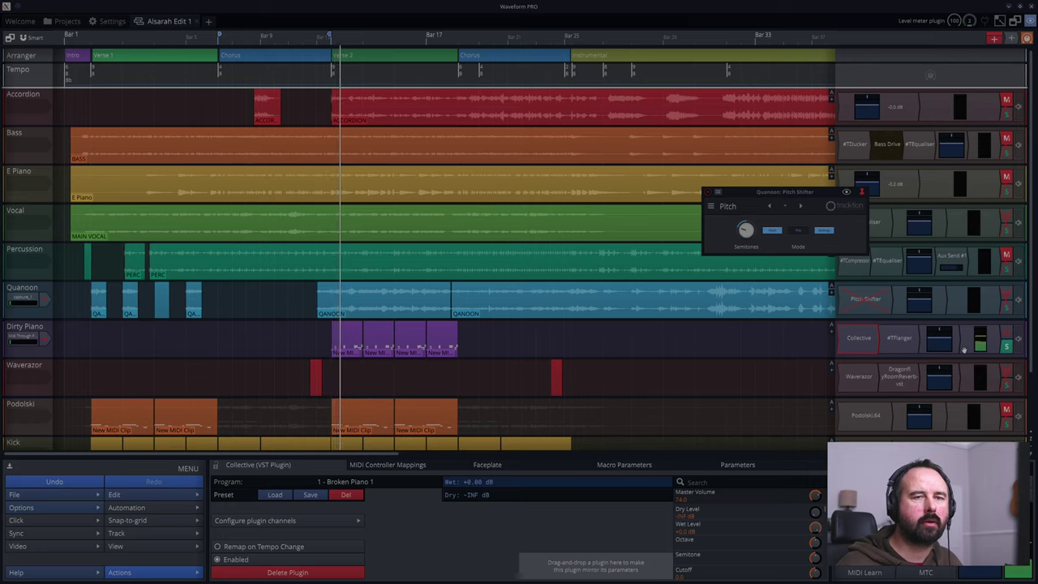
- Bypass the Dirty Piano track's #TFlanger during soloed playback and re-enable it to compare the sound
right_click(899, 344)
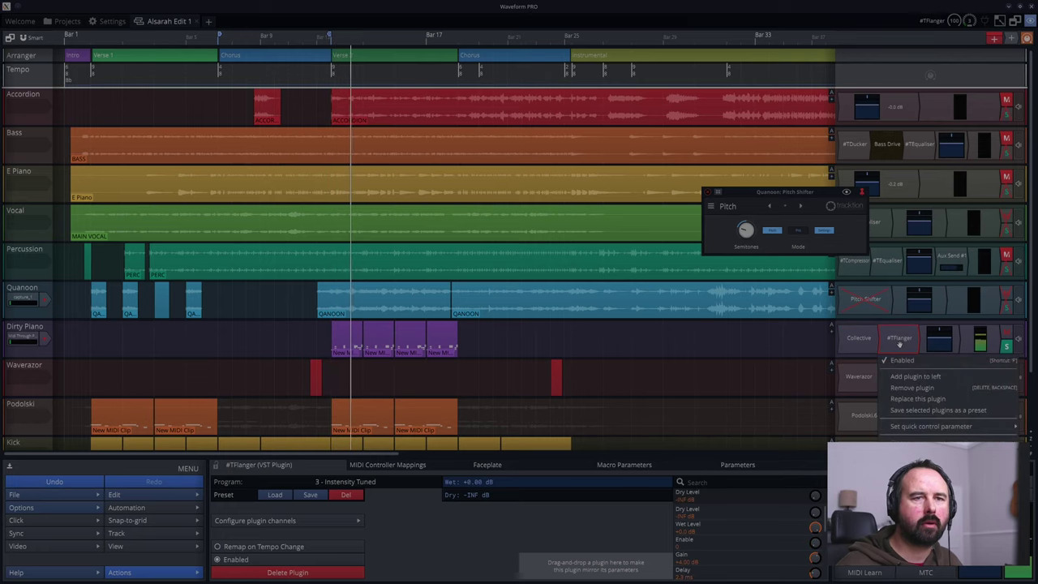
left_click(904, 359)
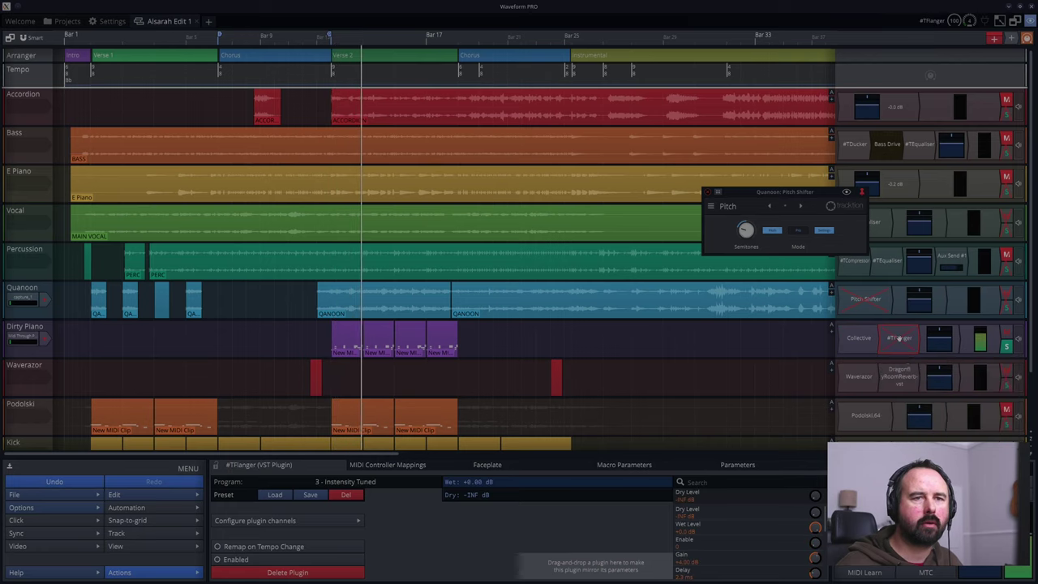
right_click(898, 339)
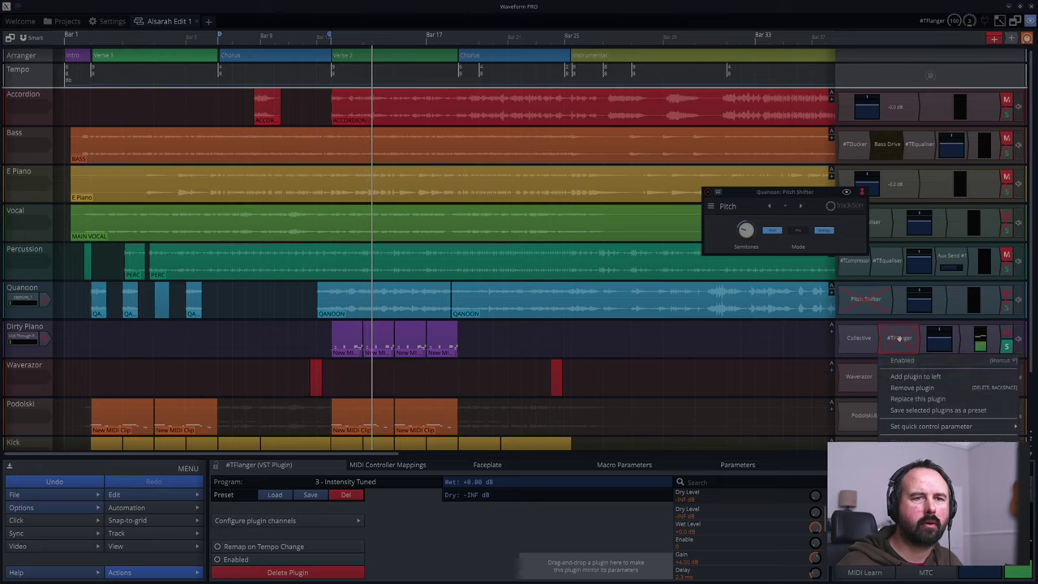
left_click(903, 360)
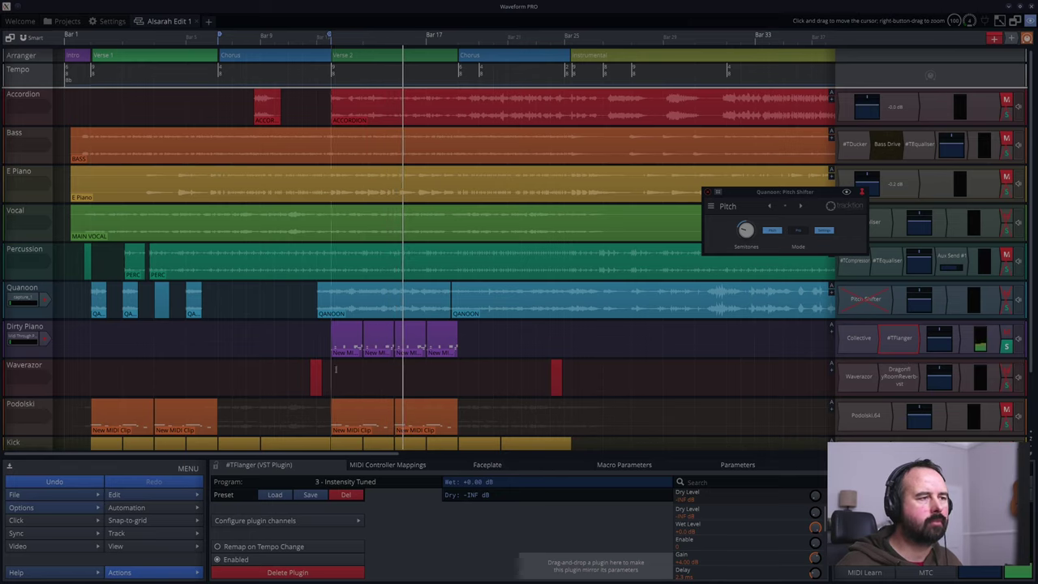
- Unsolo the Dirty Piano, play verse 2 in the full mix and raise its Collective master volume slightly, closing the instrument window when done
key("space")
key("space")
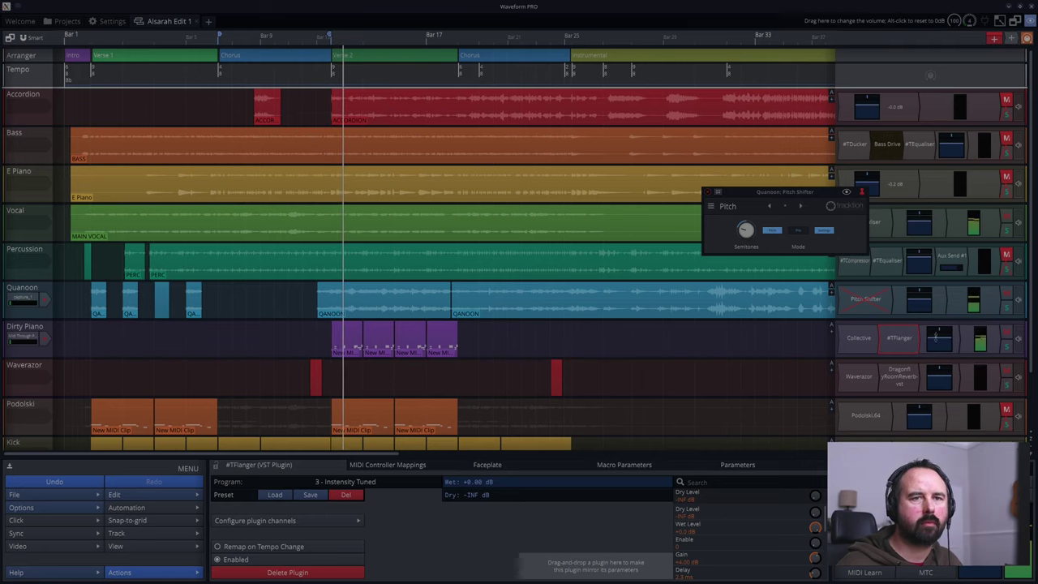
double_click(859, 337)
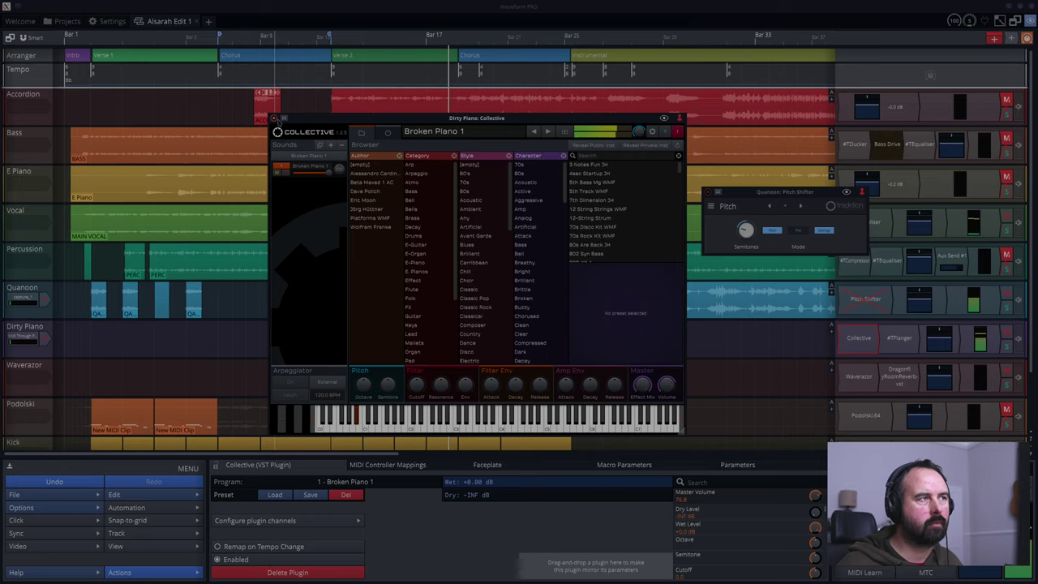
left_click(273, 118)
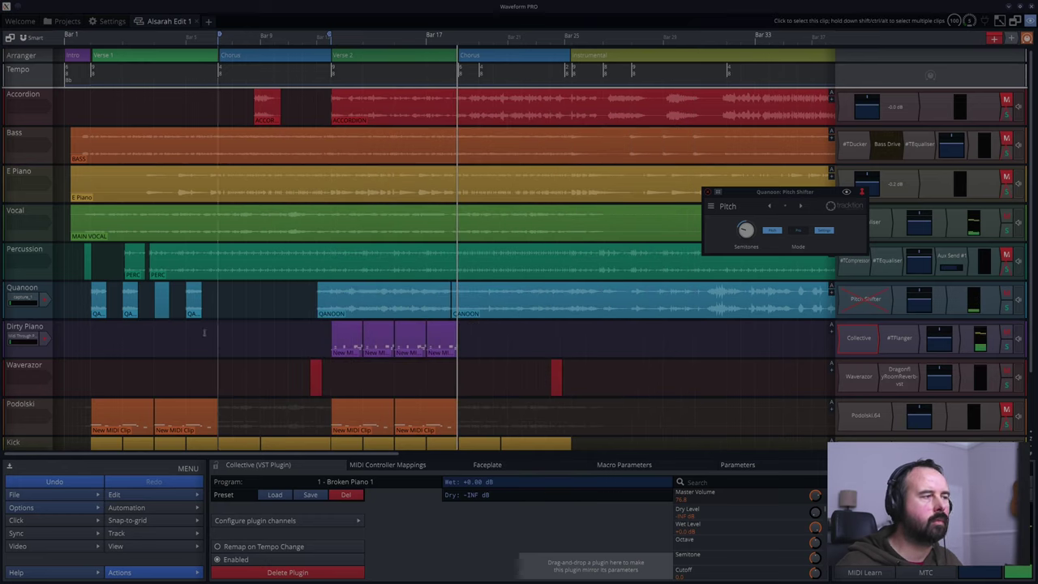
- Close the floating Pitch Shifter window and play the song from the beginning
left_click(67, 345)
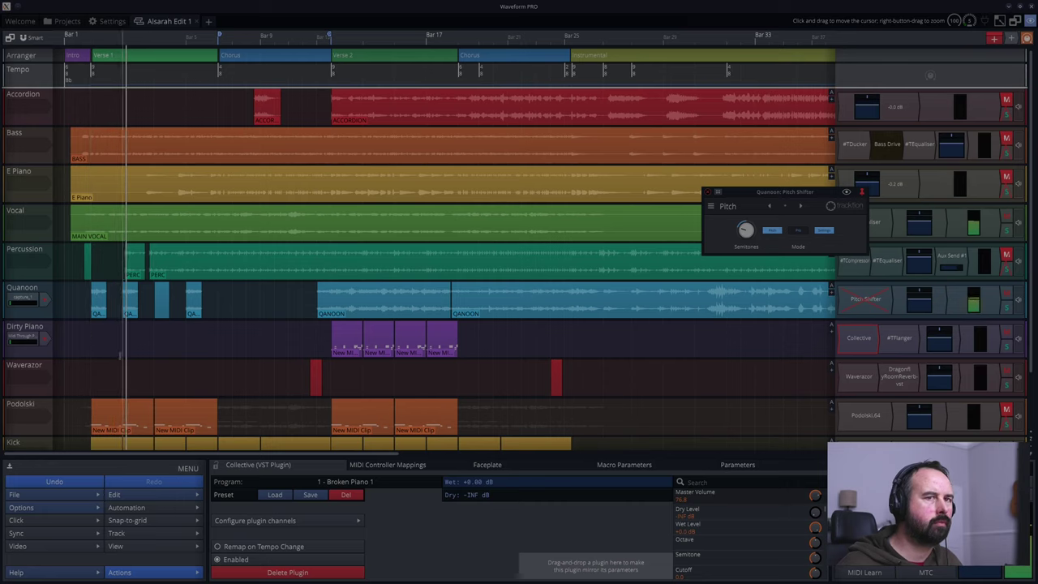
left_click(708, 192)
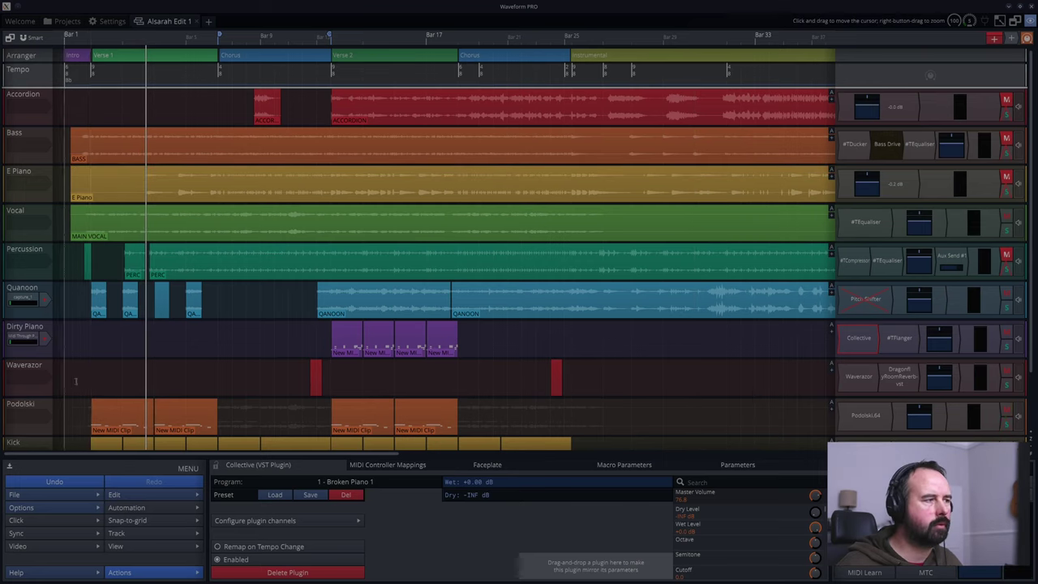
key("space")
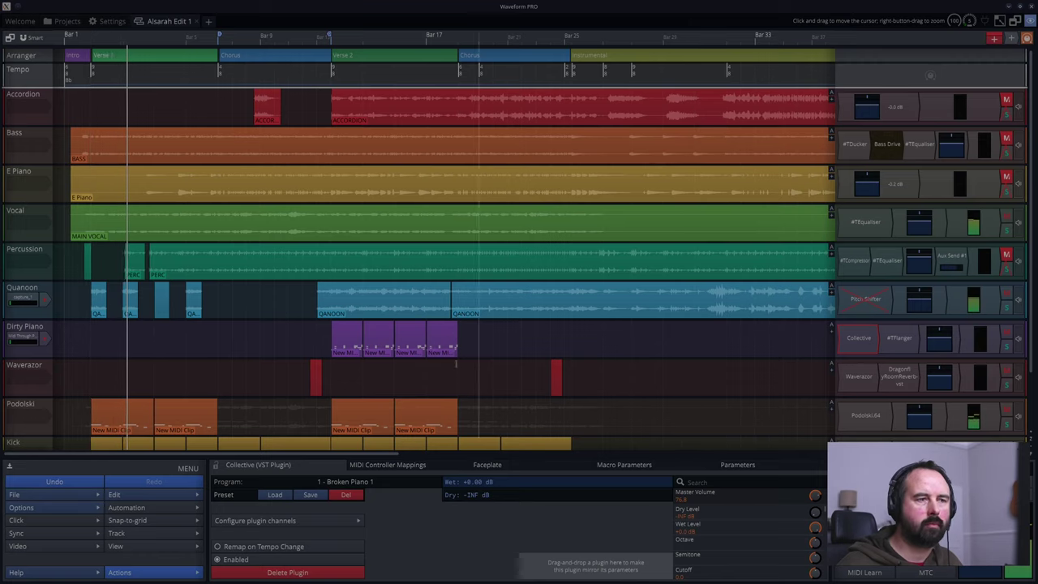
- Mute both Podolski MIDI clips in verse 2 while the song plays
scroll(43, 387, "down", 3)
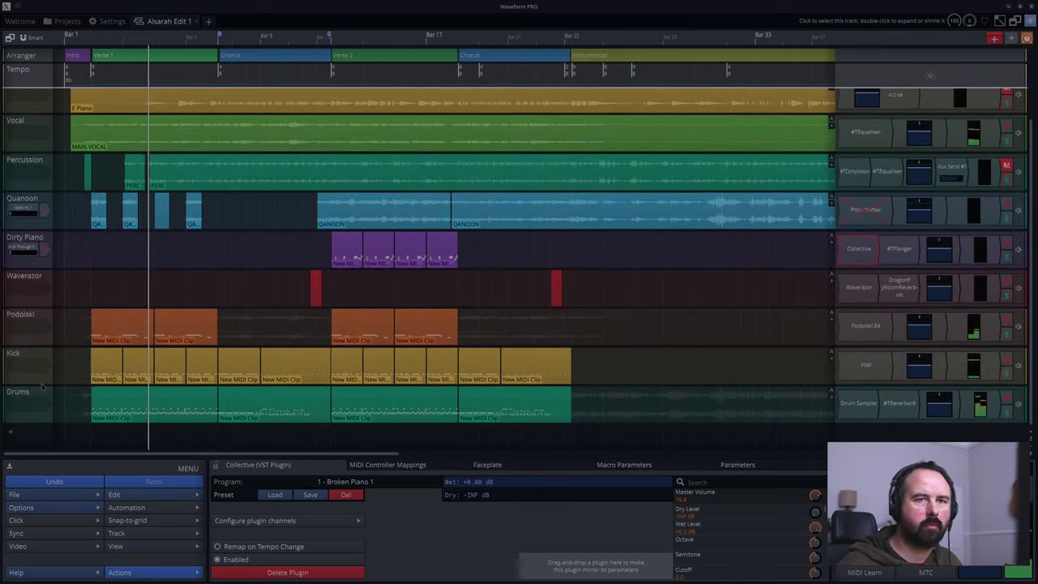
scroll(43, 387, "up", 1)
scroll(43, 386, "up", 2)
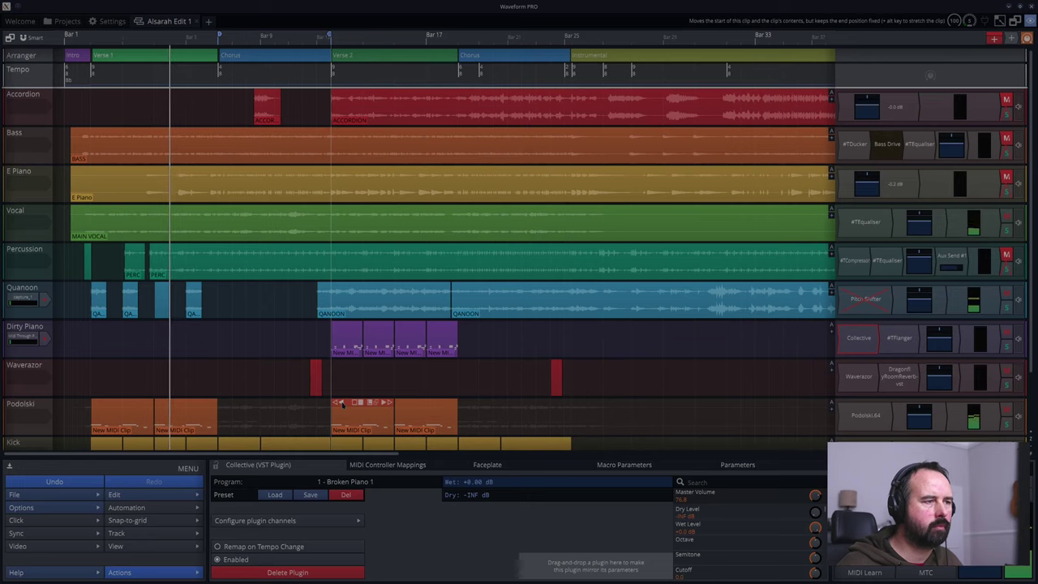
right_click(348, 404)
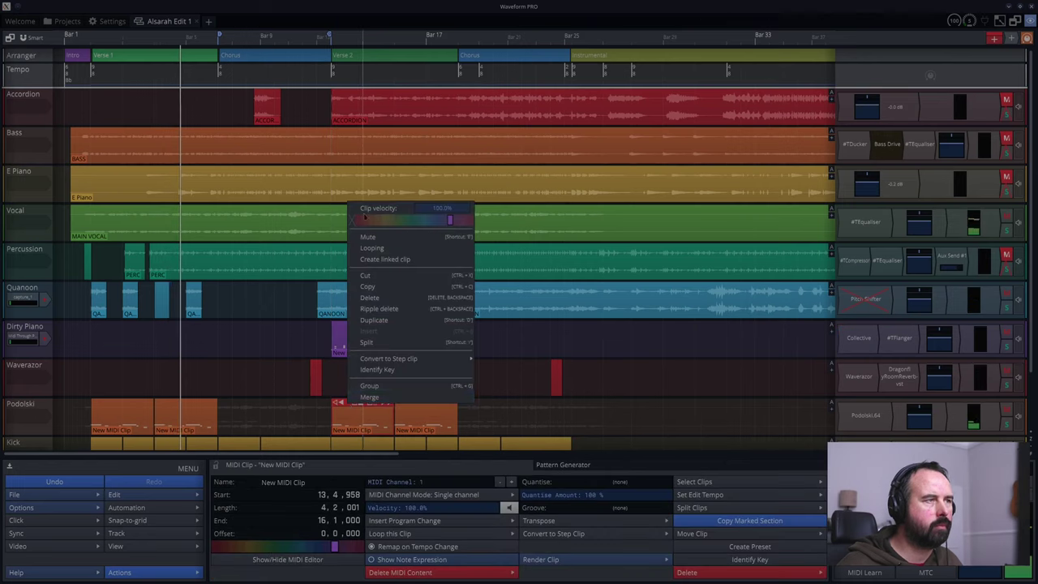
left_click(367, 236)
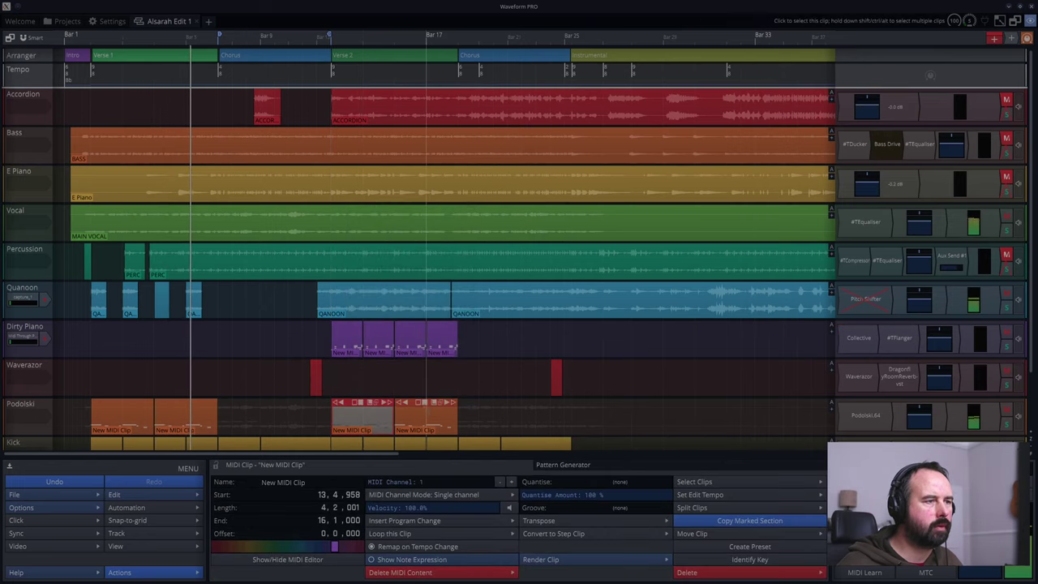
left_click(414, 403)
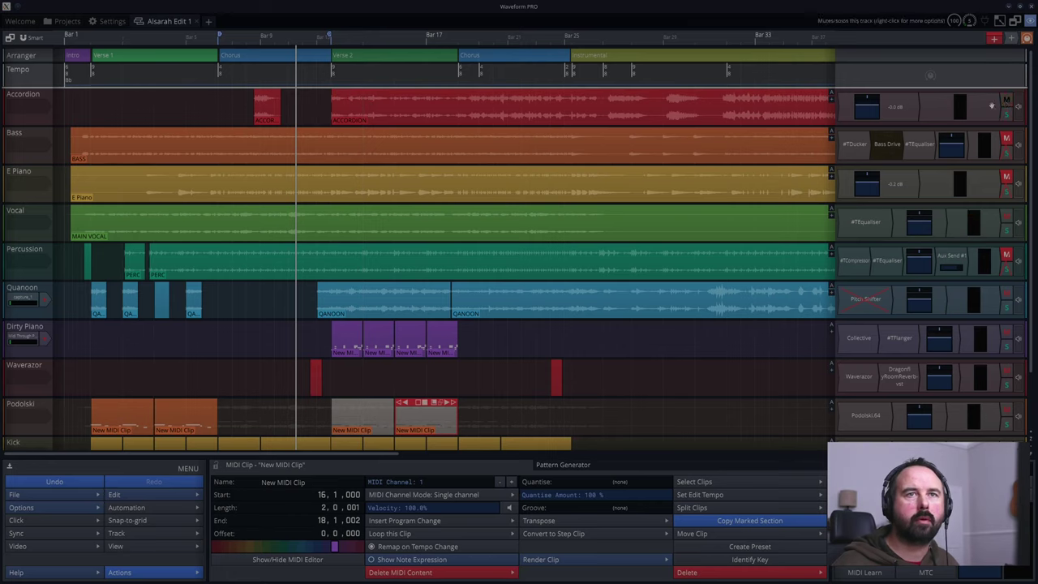
- Unmute the Accordion track and mute its long clip that starts at verse 2
left_click(367, 96)
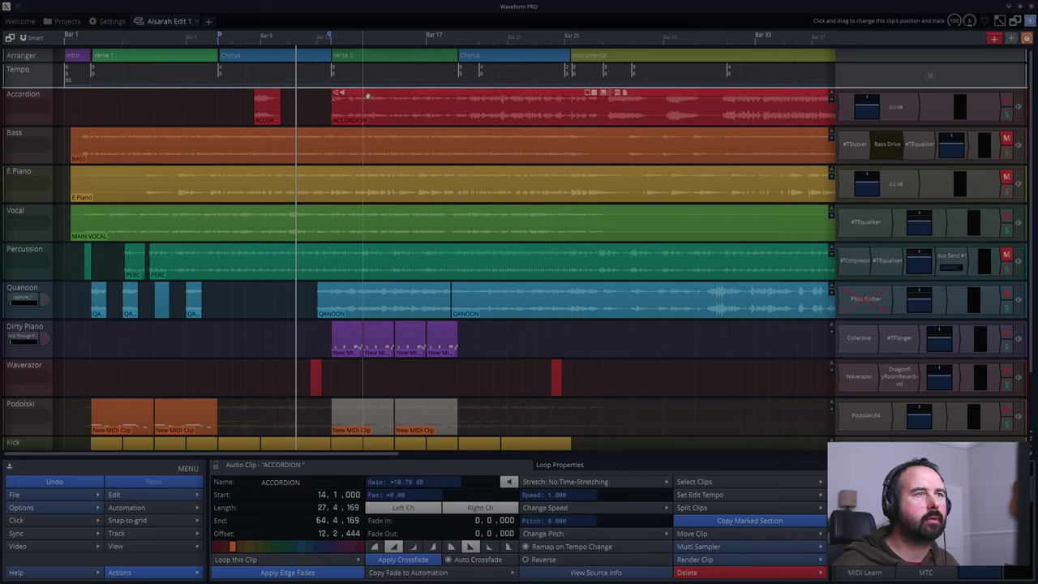
right_click(367, 96)
left_click(390, 130)
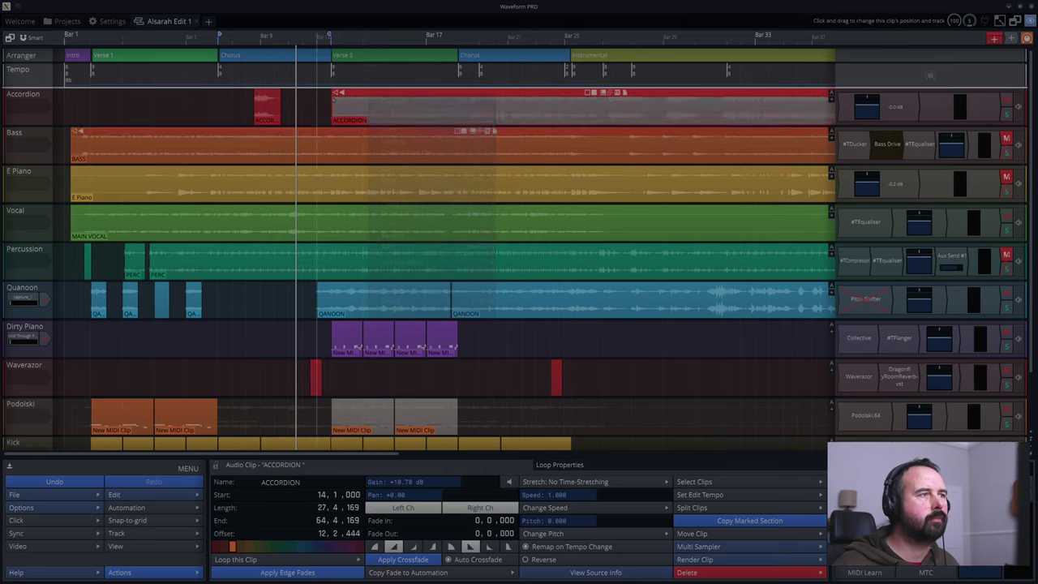
- Play from late verse 1 through the first chorus and lower the master volume to -5.89 dB
left_click(196, 346)
key("space")
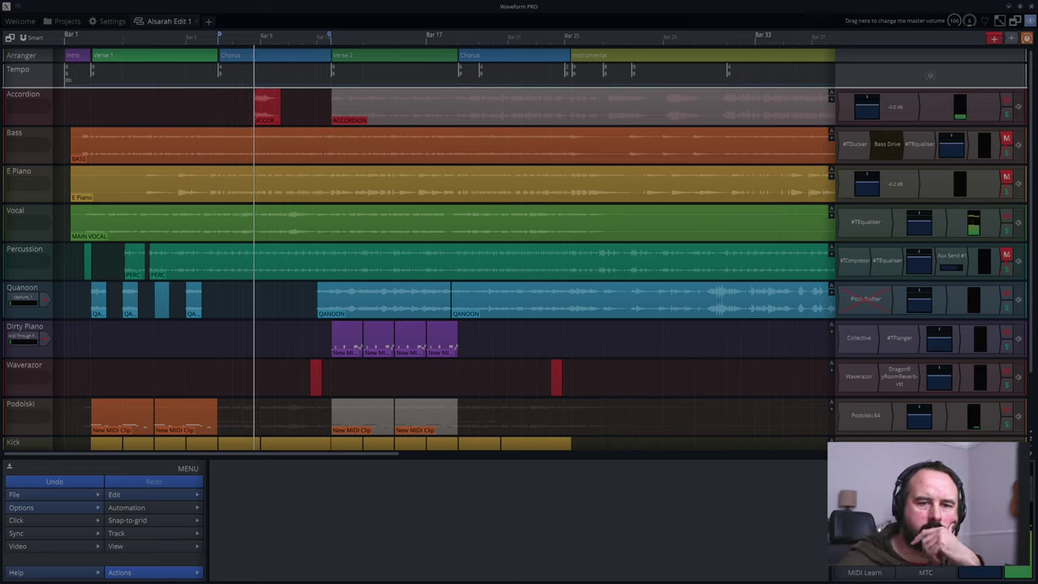
left_click(980, 572)
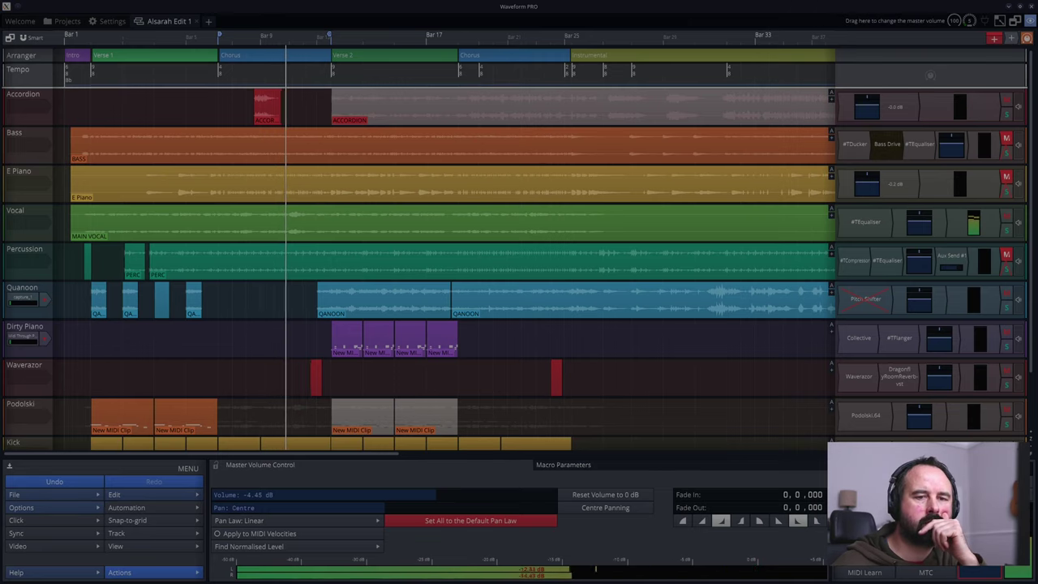
left_click_drag(980, 572, 980, 579)
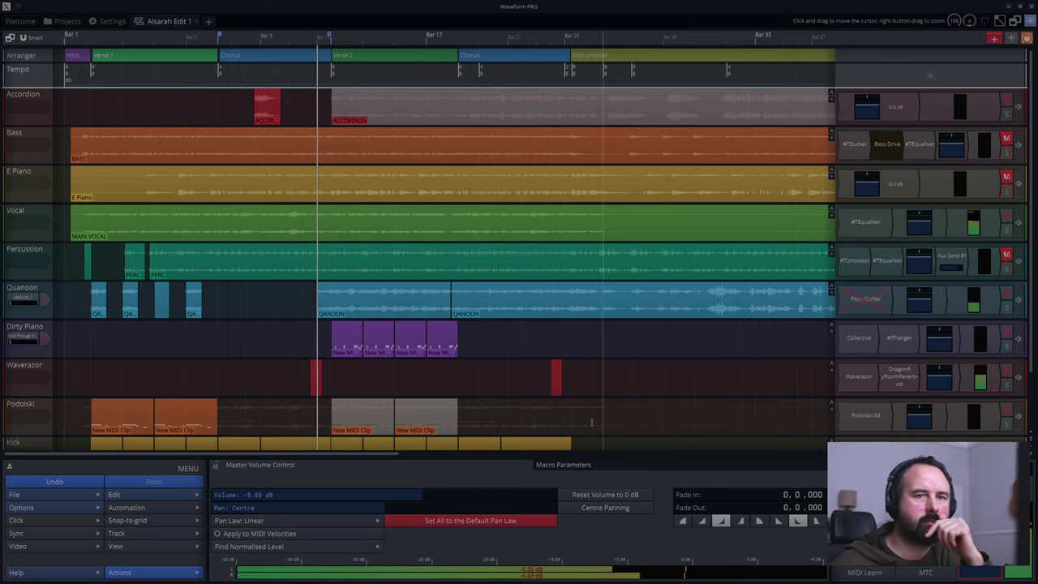
key("space")
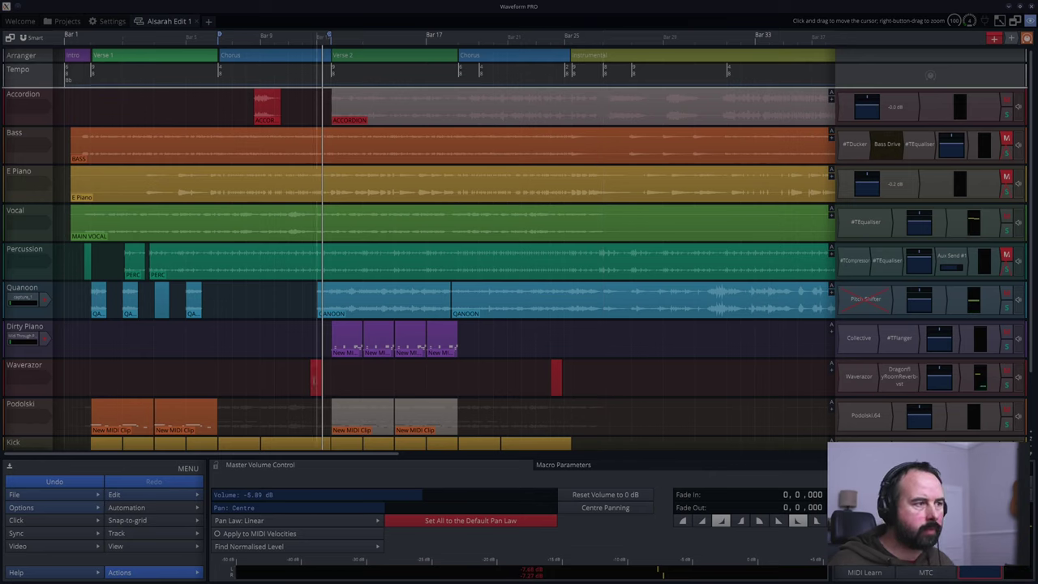
- Inspect the Waverazor track's synth, close its window and play the end of the first chorus
double_click(858, 377)
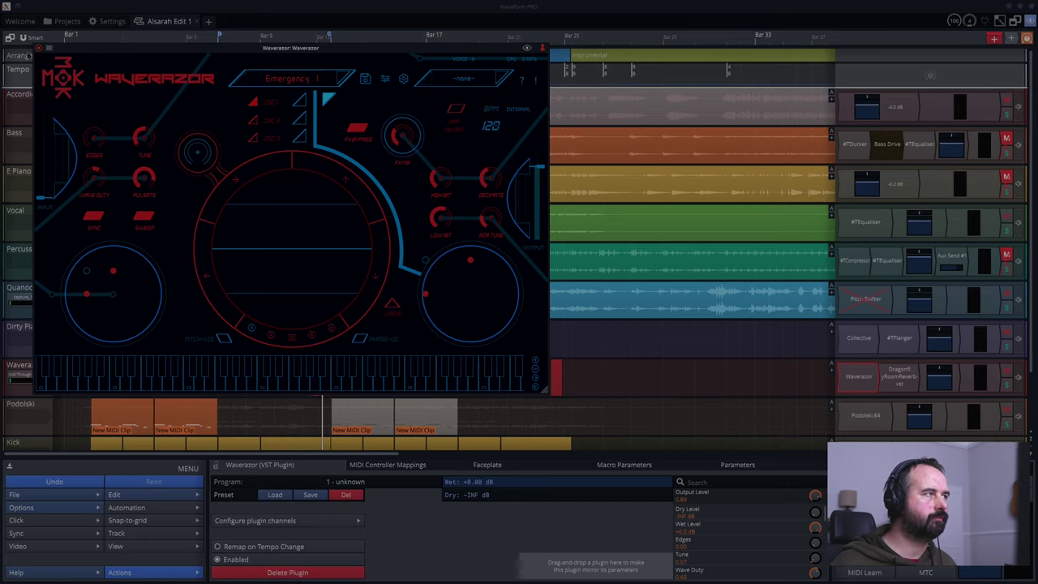
left_click(38, 49)
left_click(286, 382)
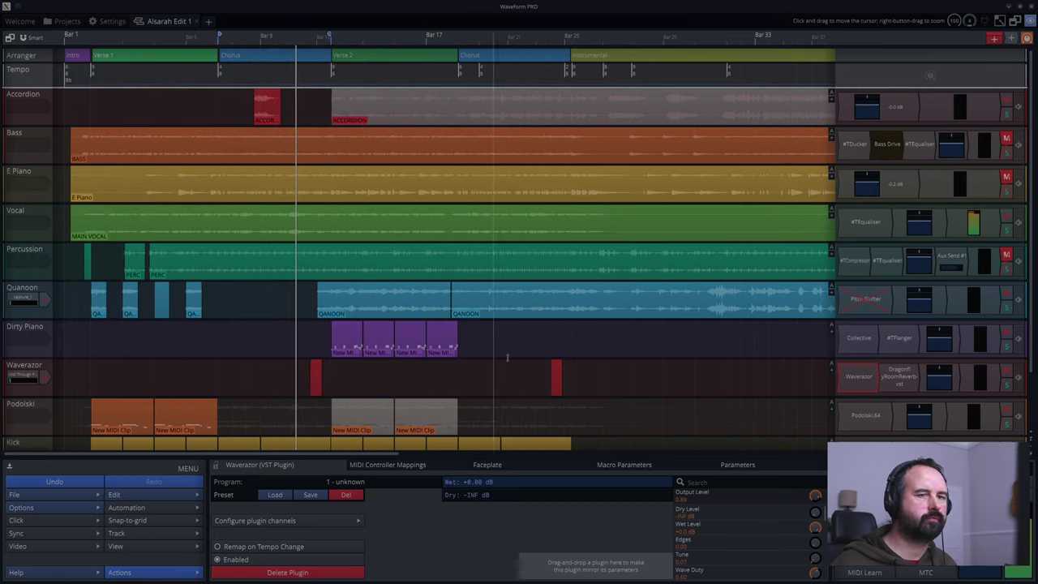
- Reopen the Waverazor synth, move its window clear of the first chorus and replay the clip before verse 2, closing the window when done
double_click(859, 377)
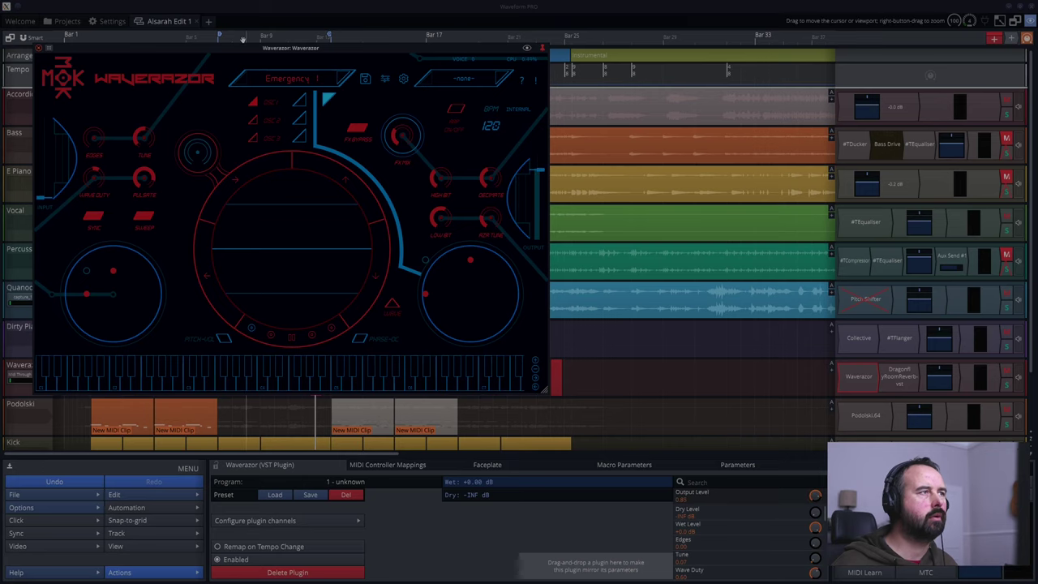
left_click_drag(246, 51, 627, 100)
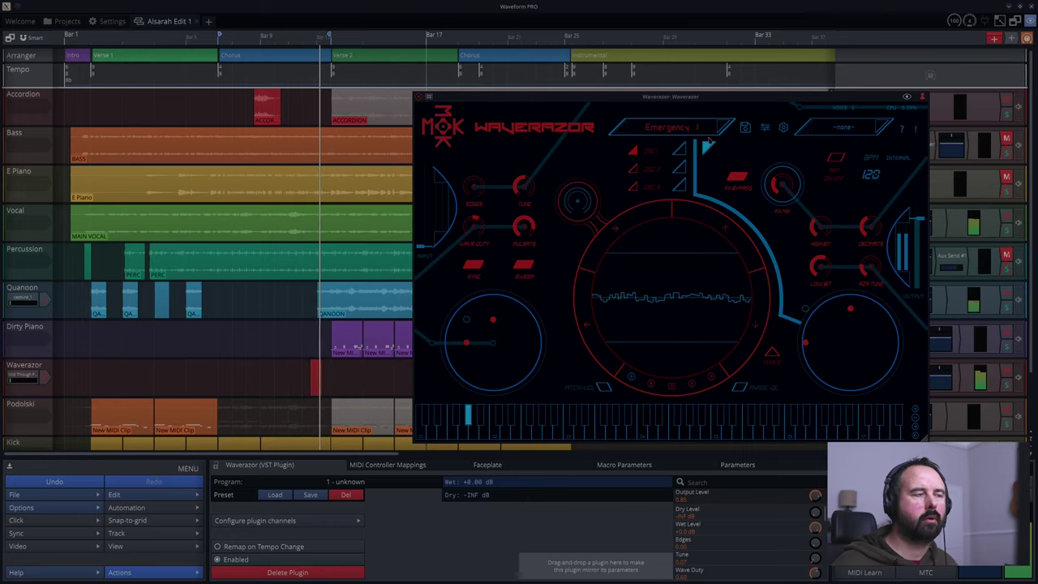
left_click(301, 382)
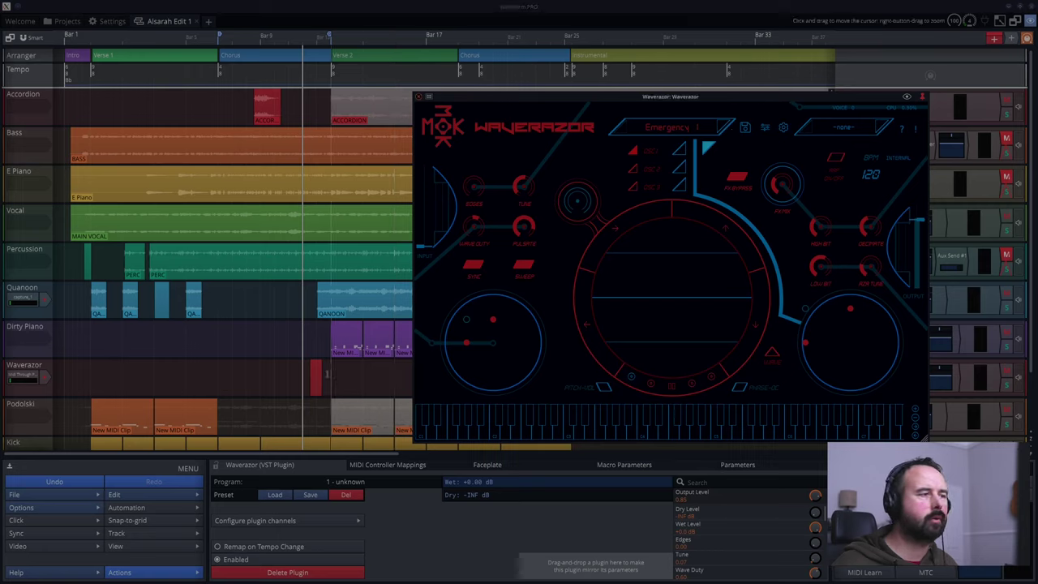
key("space")
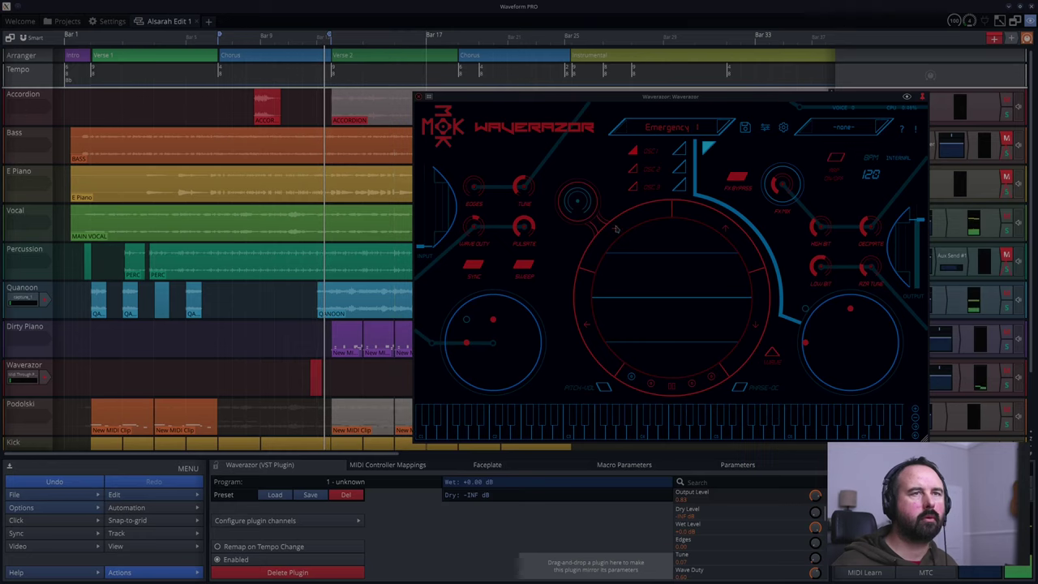
left_click(417, 96)
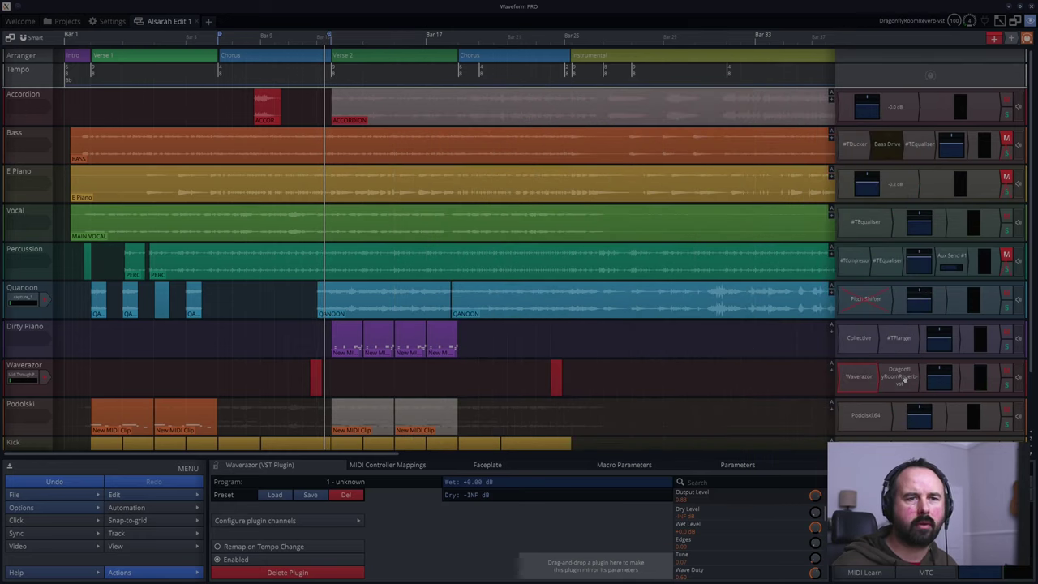
- Add Tracktion's #TStereo Delay plugin to the Waverazor track ahead of the Dragonfly room reverb
left_click(899, 378)
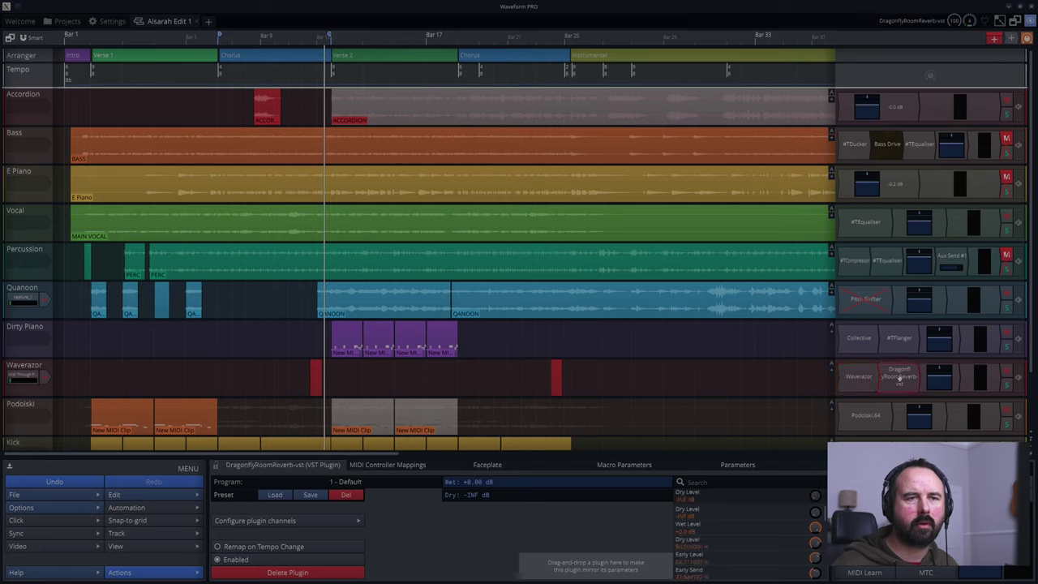
right_click(899, 378)
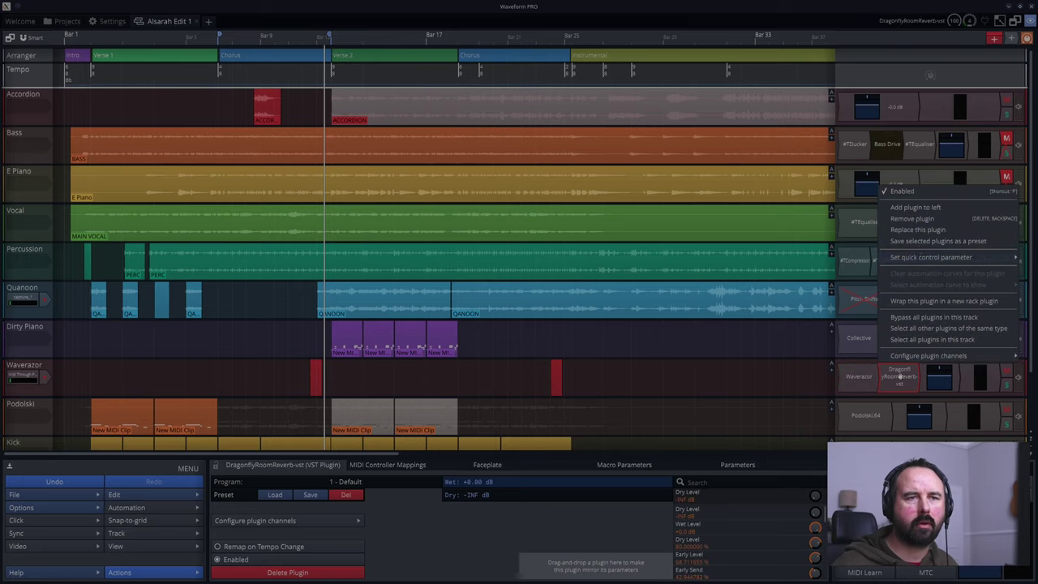
left_click(915, 208)
mouse_move(896, 170)
mouse_move(945, 185)
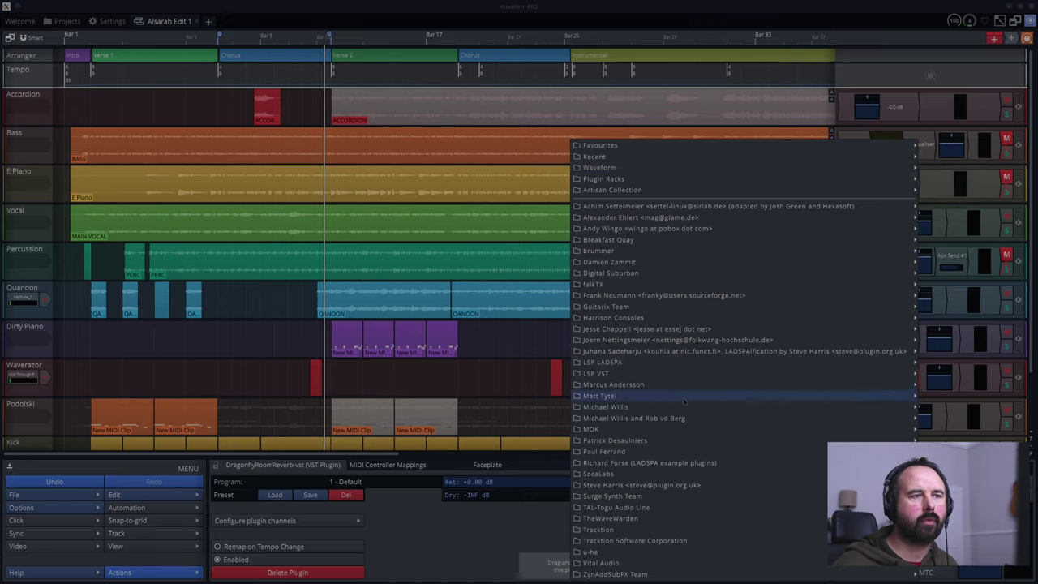
mouse_move(668, 528)
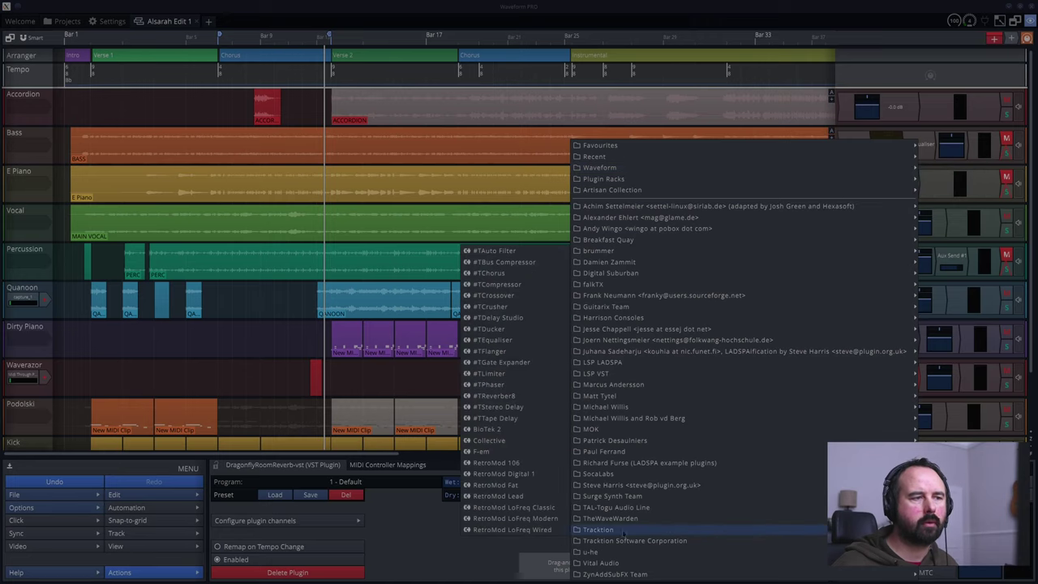
left_click(496, 408)
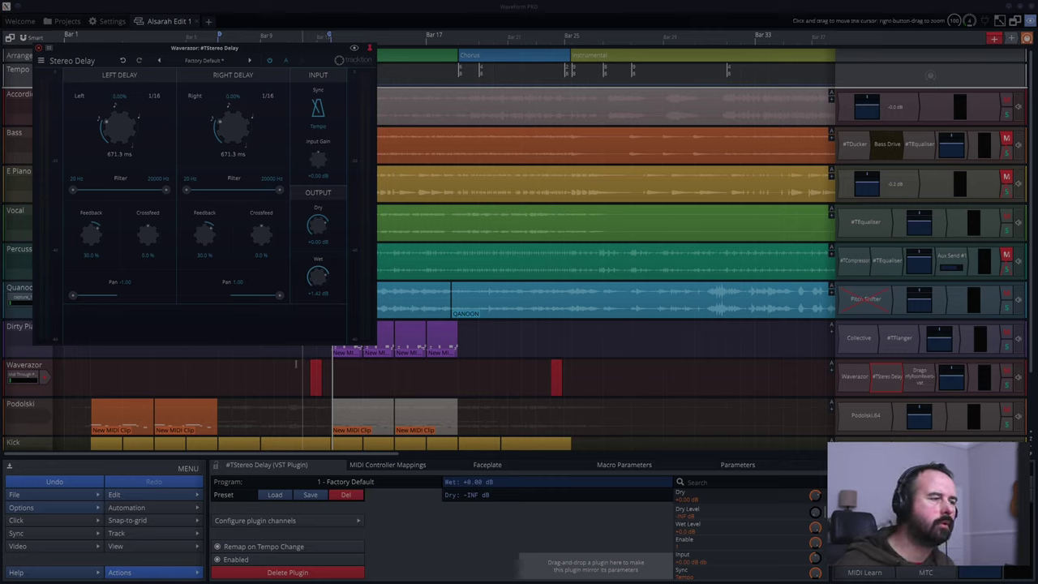
- Play the Waverazor clip before verse 2 with the stereo delay active and close the delay window
left_click(302, 371)
key("space")
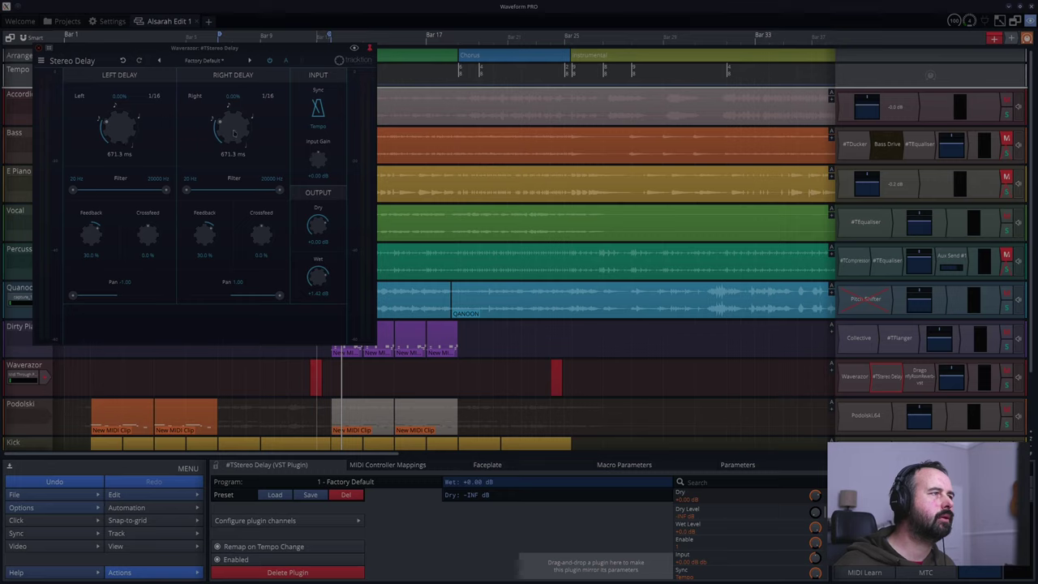
left_click(38, 49)
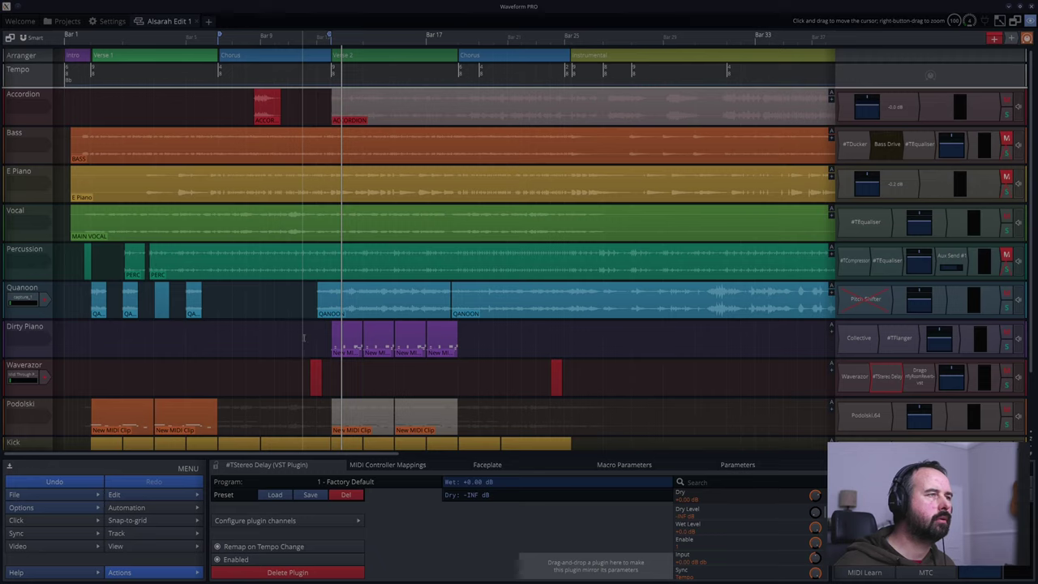
- Replay verse 2 several times from around the end of the first chorus and mute the Dirty Piano track
left_click(305, 338)
key("space")
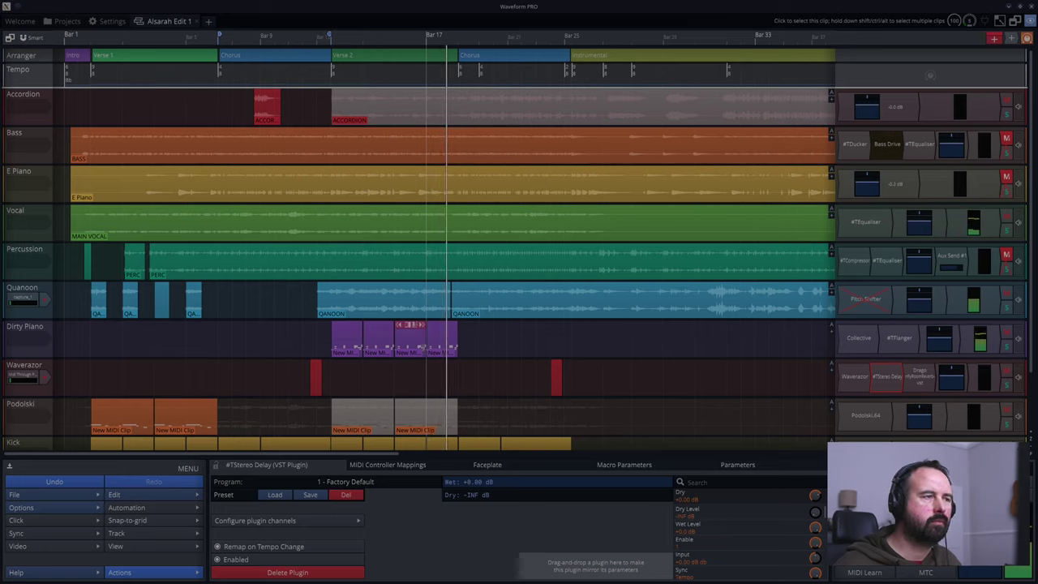
left_click(318, 332)
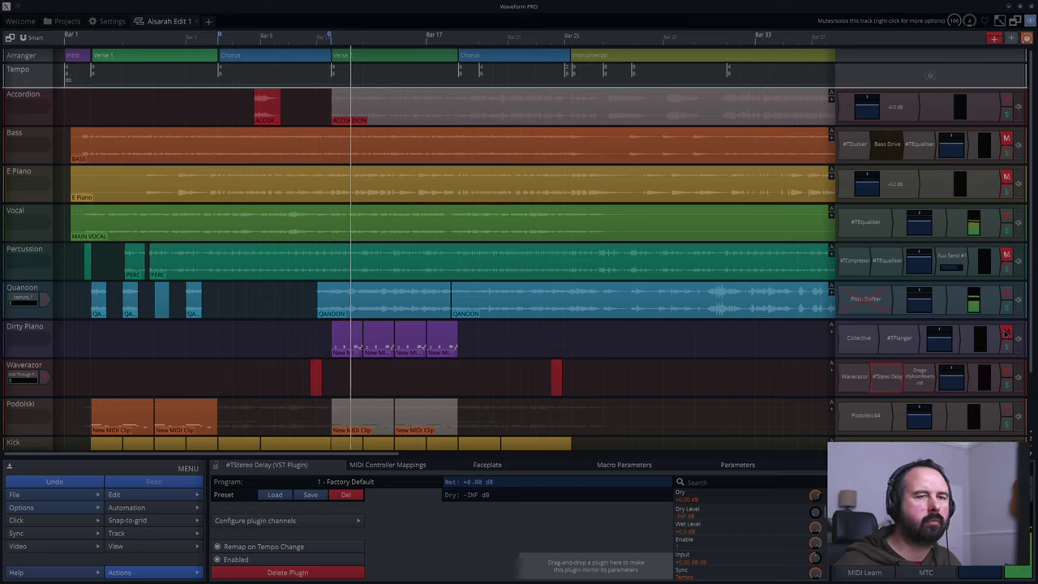
left_click(331, 373)
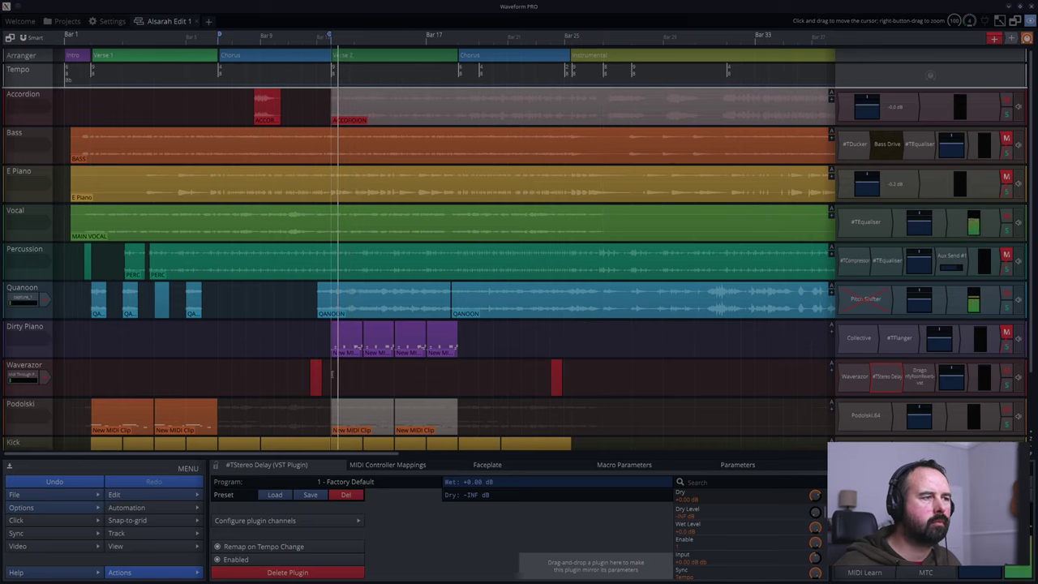
left_click(331, 373)
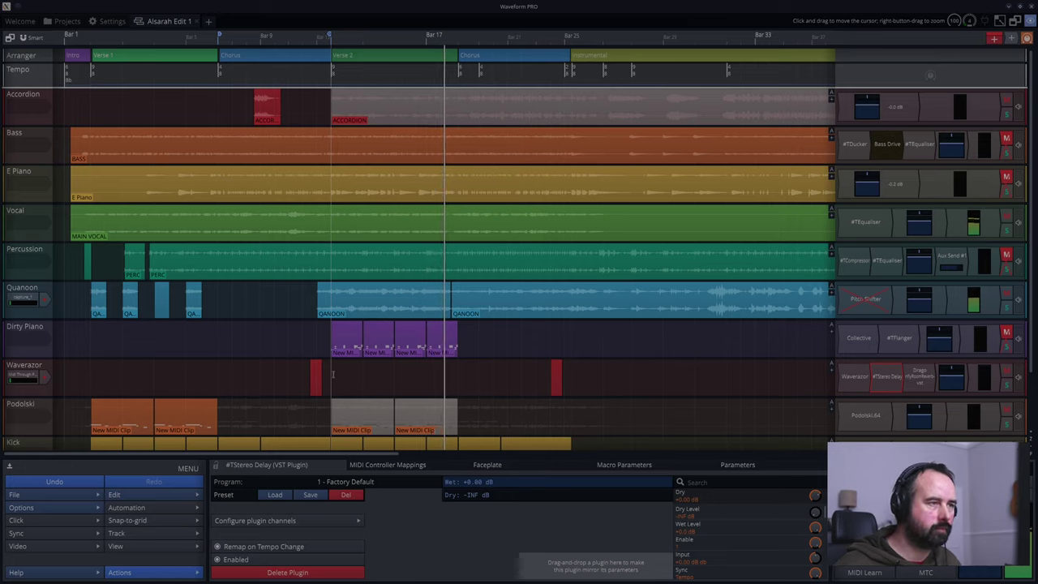
left_click(333, 374)
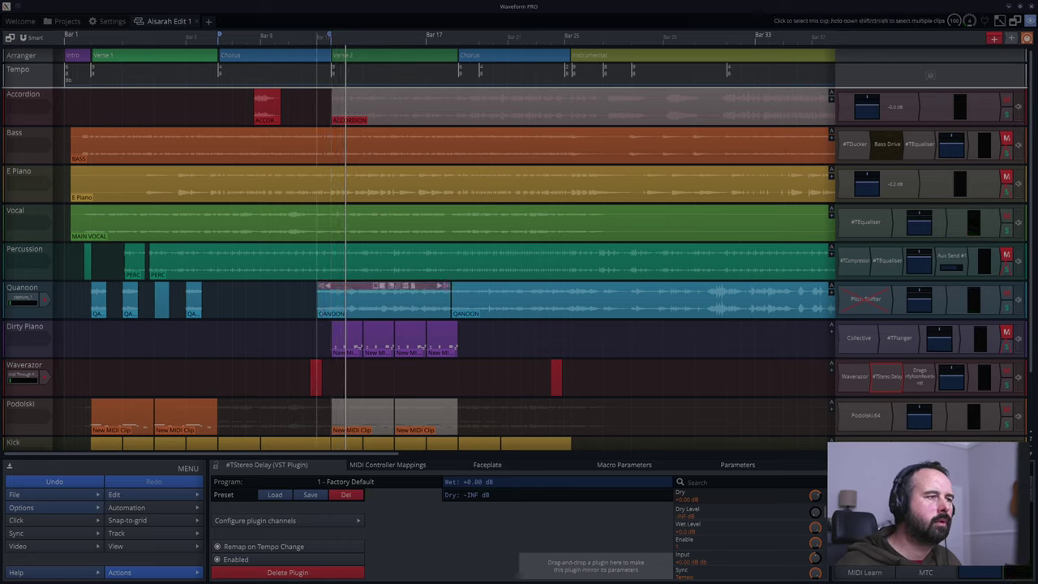
- Trim the start of the Quanoon clip at verse 2 to about beat 5 of bar 14 and play its entry
left_click_drag(321, 289, 345, 290)
scroll(323, 279, "up", 4)
scroll(323, 279, "down", 2)
scroll(322, 279, "up", 6)
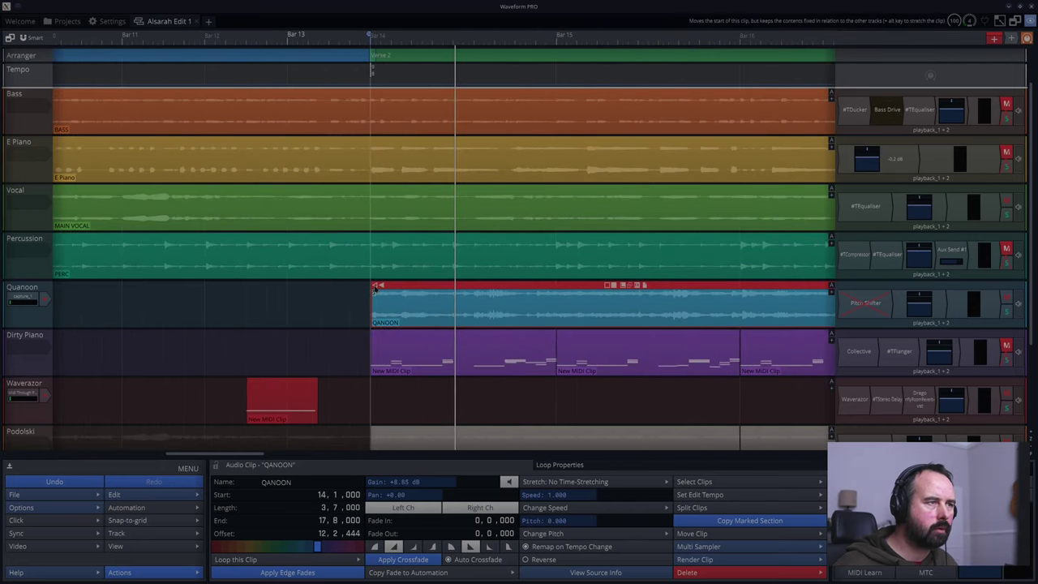
left_click_drag(375, 286, 457, 286)
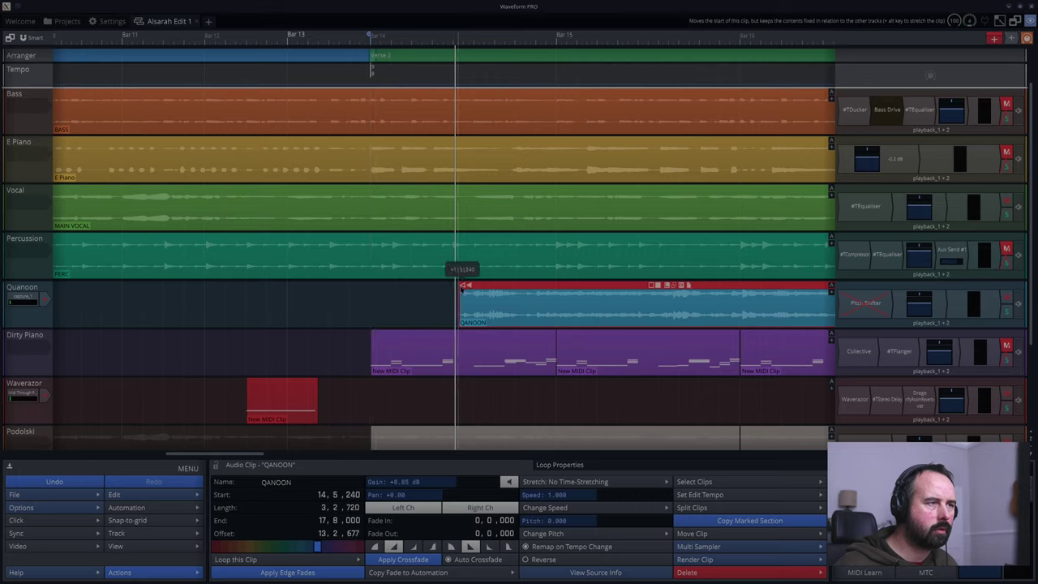
left_click(362, 303)
key("space")
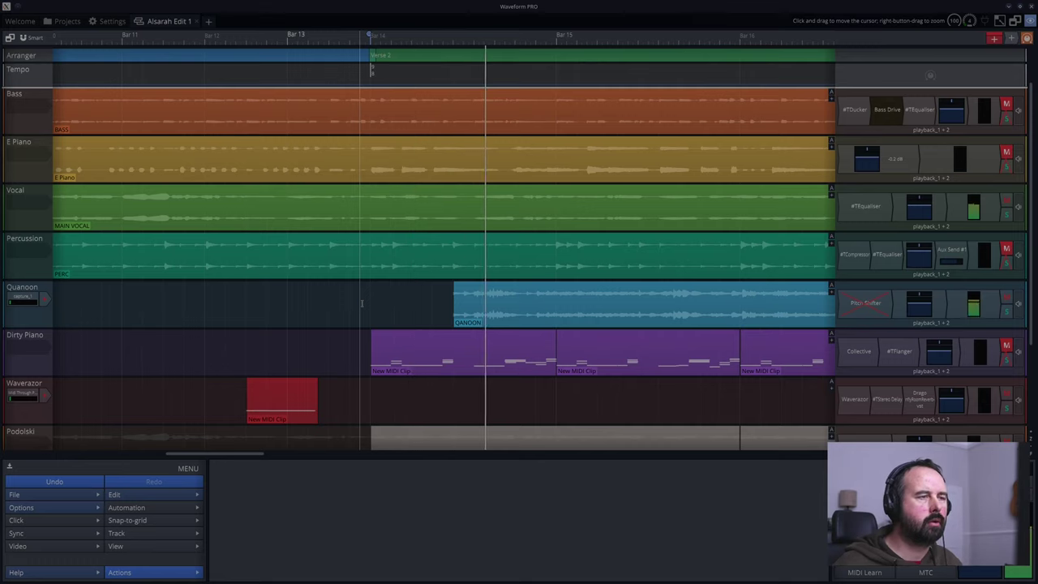
- Trim the Quanoon clip's start further to 14, 5, 240 and 14, 5, 720, replaying the entry after each change
left_click_drag(459, 286, 464, 287)
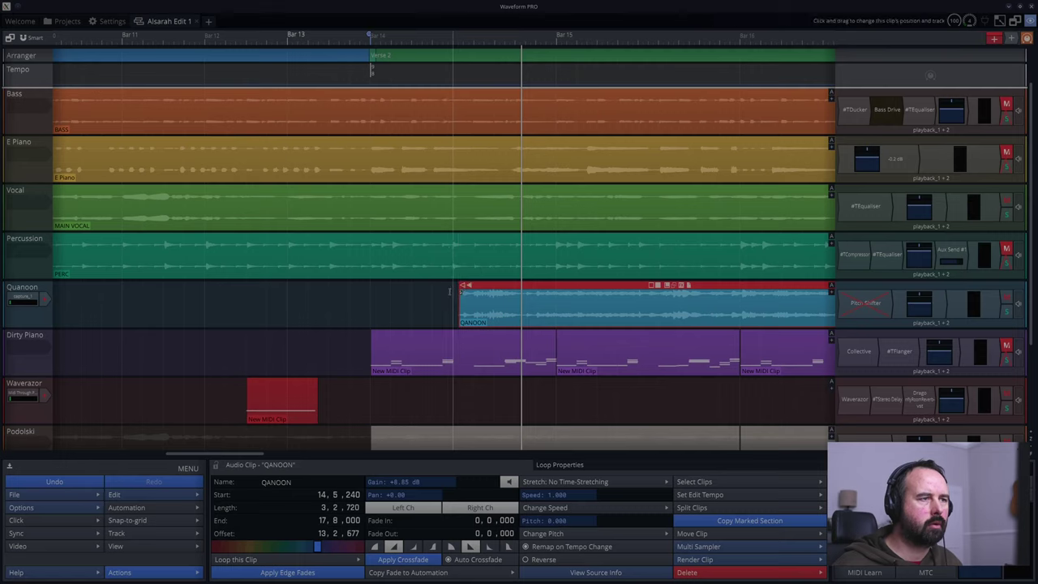
left_click(448, 292)
key("space")
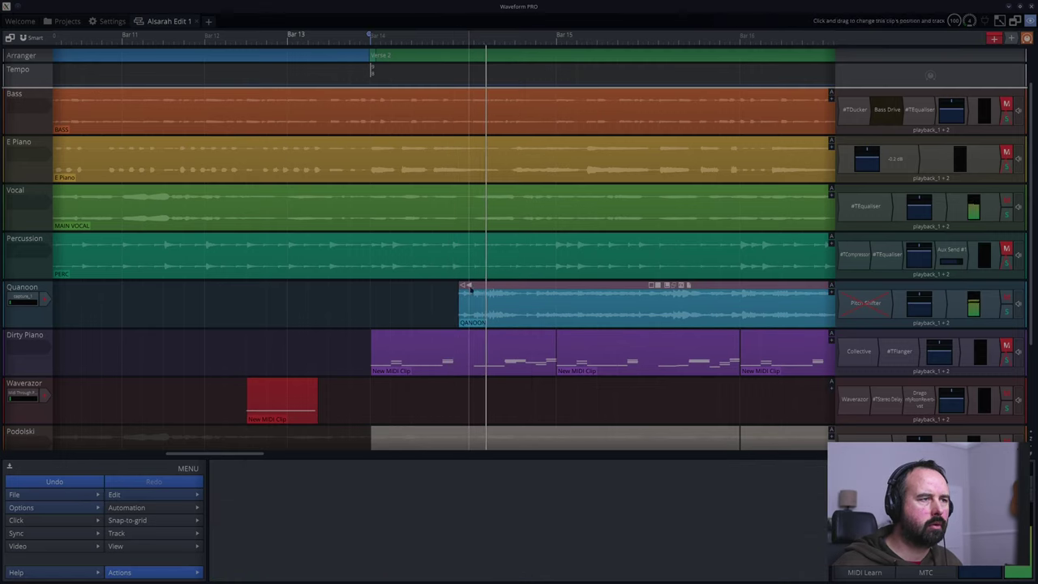
left_click(464, 289)
left_click_drag(465, 286, 475, 287)
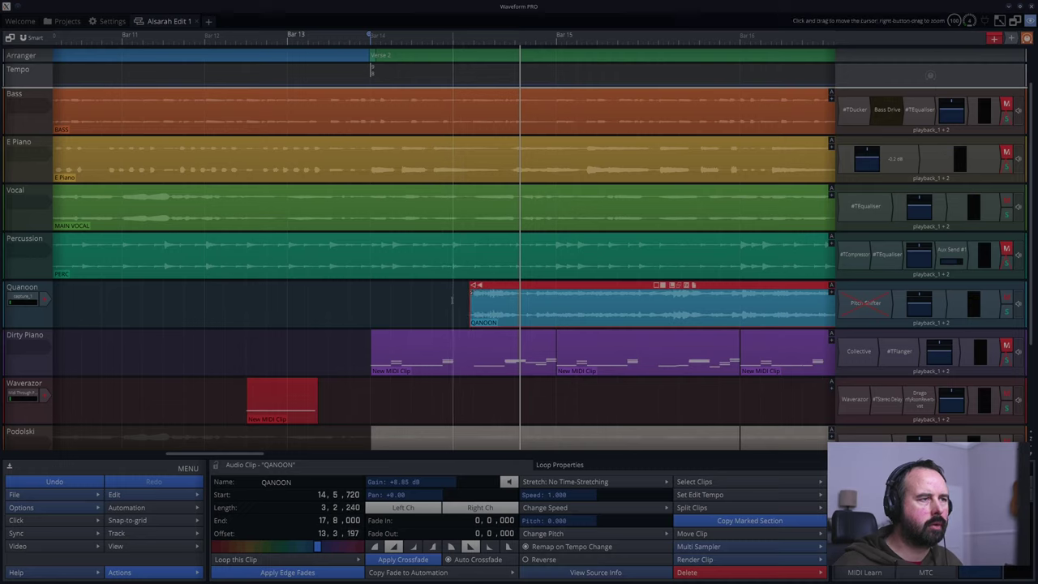
left_click(349, 298)
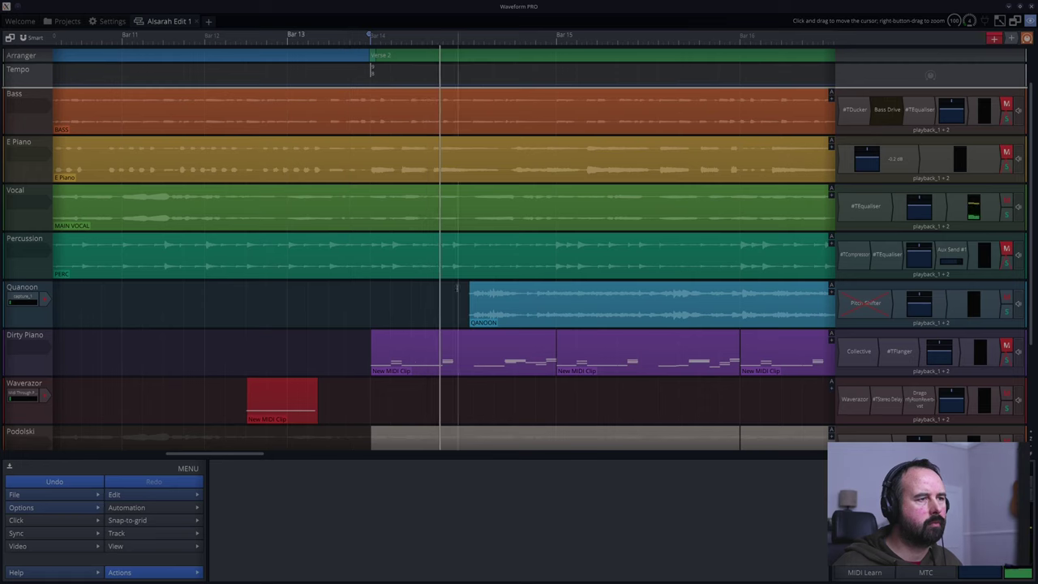
- Extend the Quanoon clip's start back to 13, 3, 480 and replay the lead-in to verse 2
left_click_drag(473, 287, 331, 290)
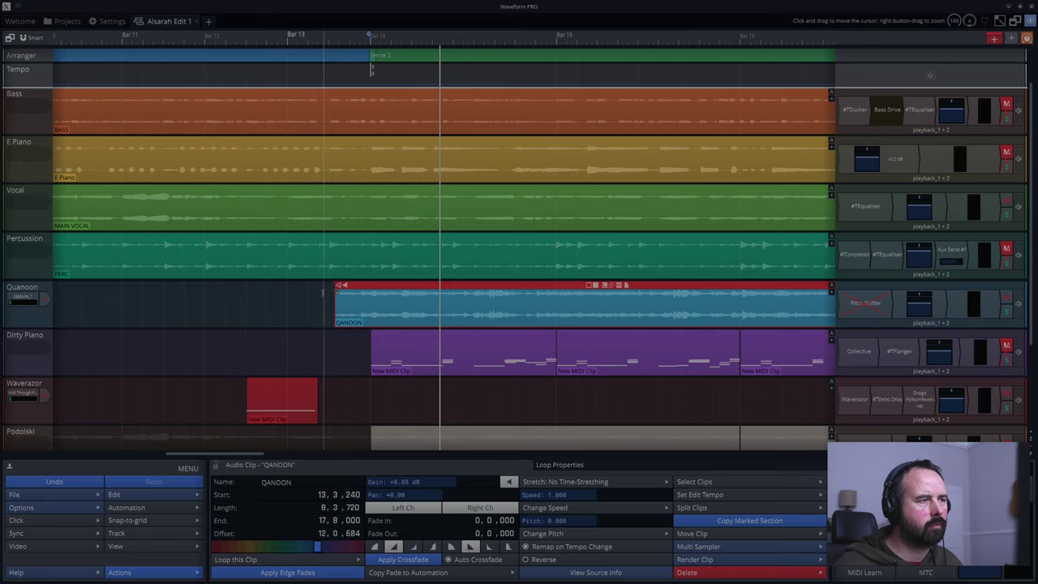
left_click(322, 292)
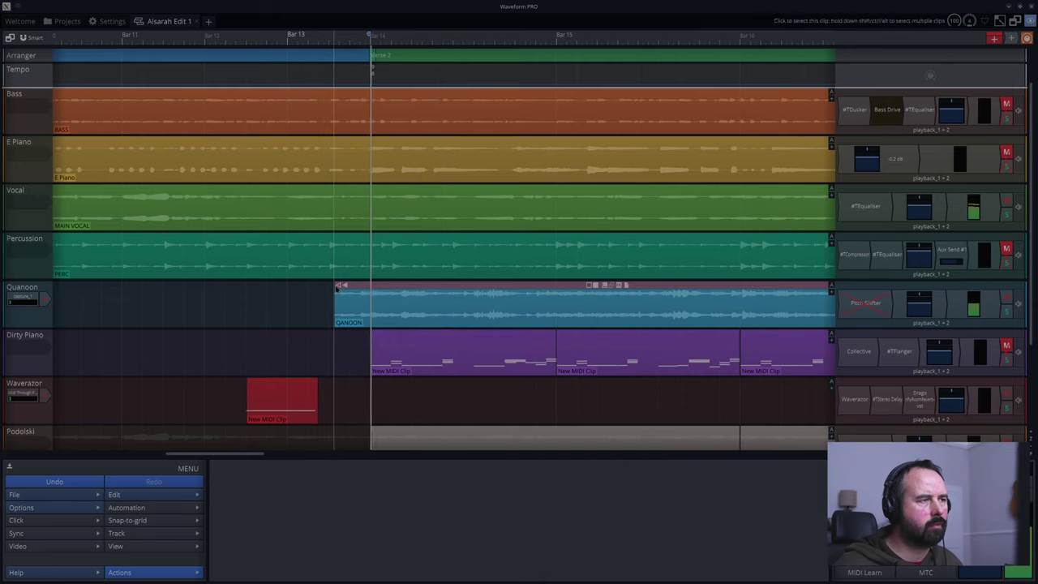
left_click(339, 289)
left_click_drag(339, 290, 343, 290)
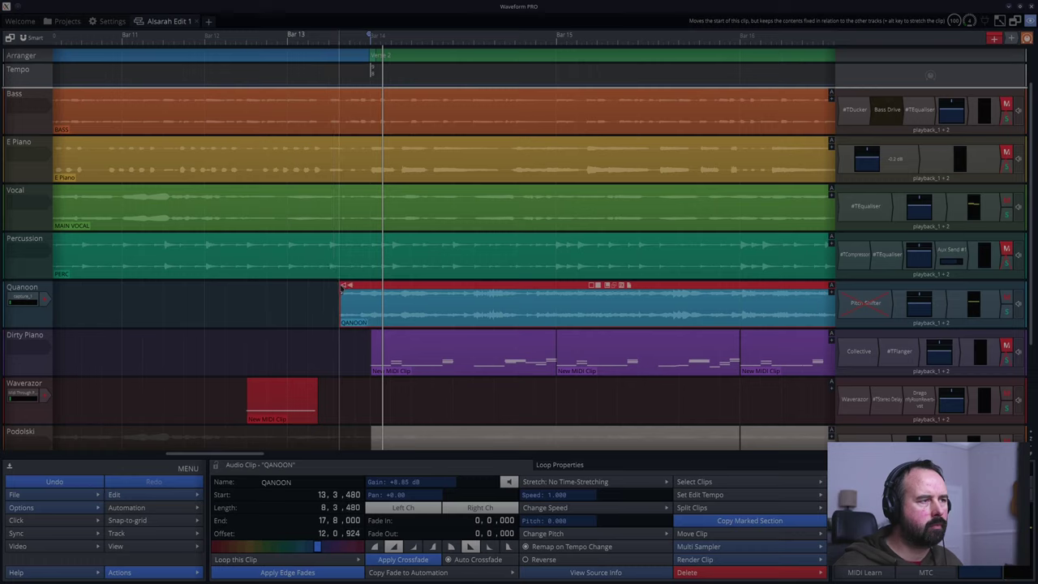
left_click(333, 289)
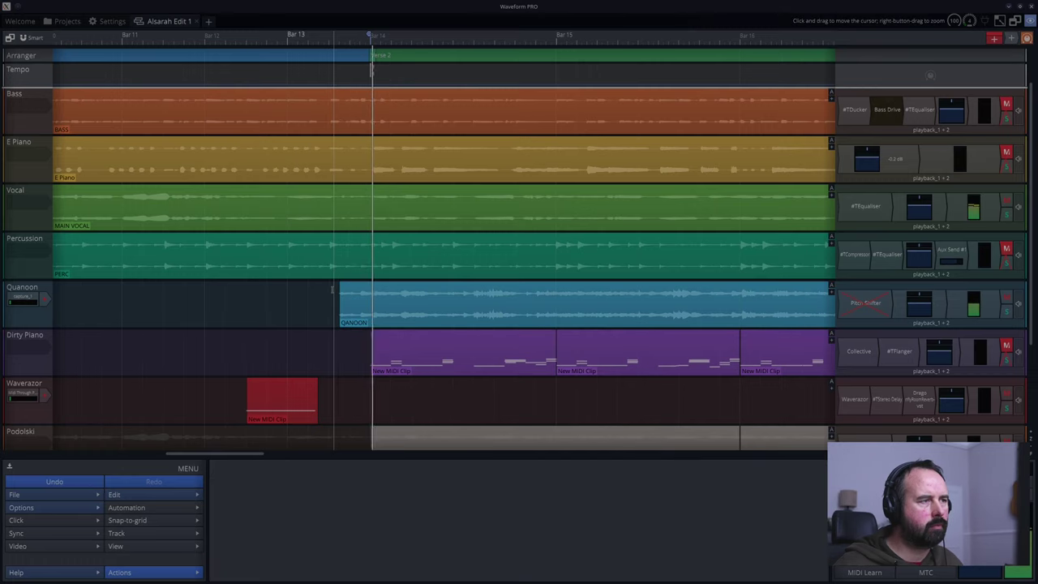
left_click(333, 289)
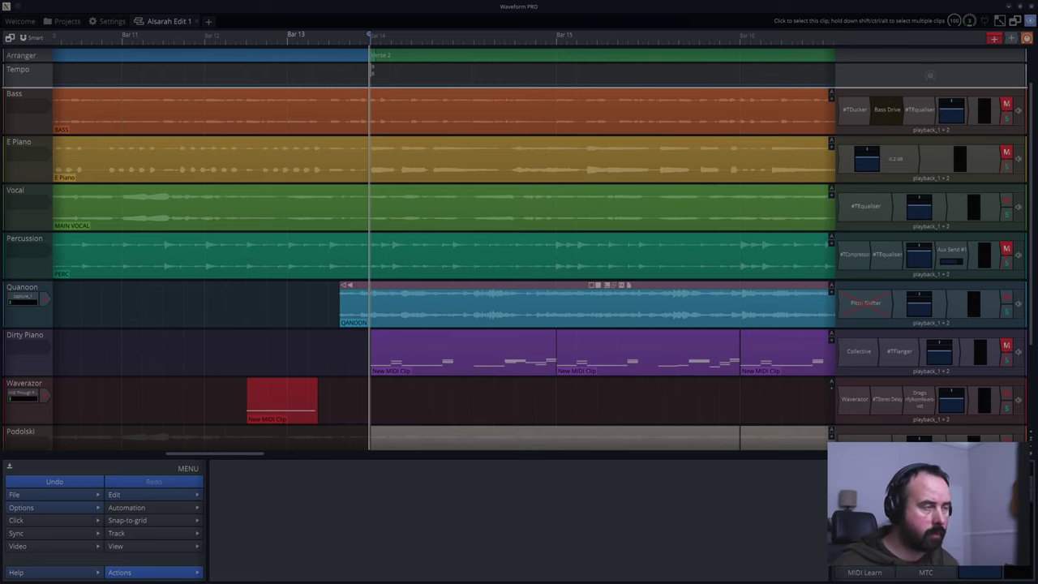
- Split the Quanoon clip at bar 14 and again at 14, 5, 840
left_click(370, 289)
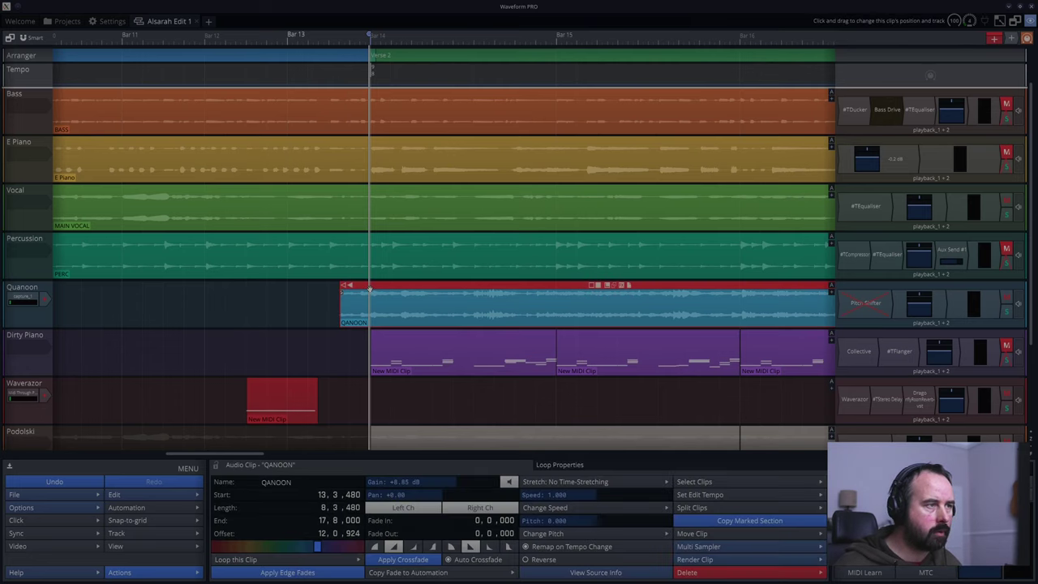
key("s")
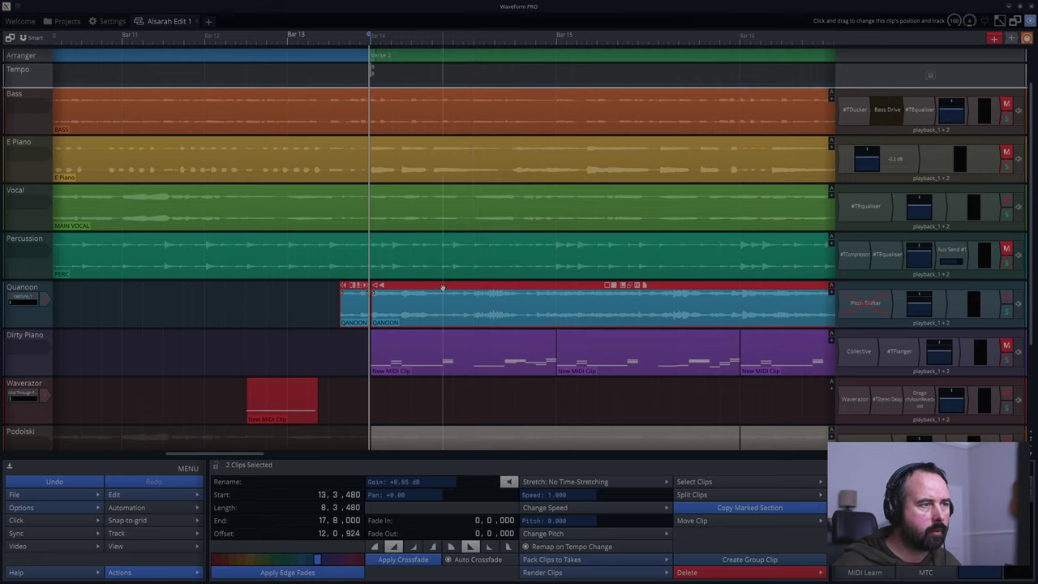
key("space")
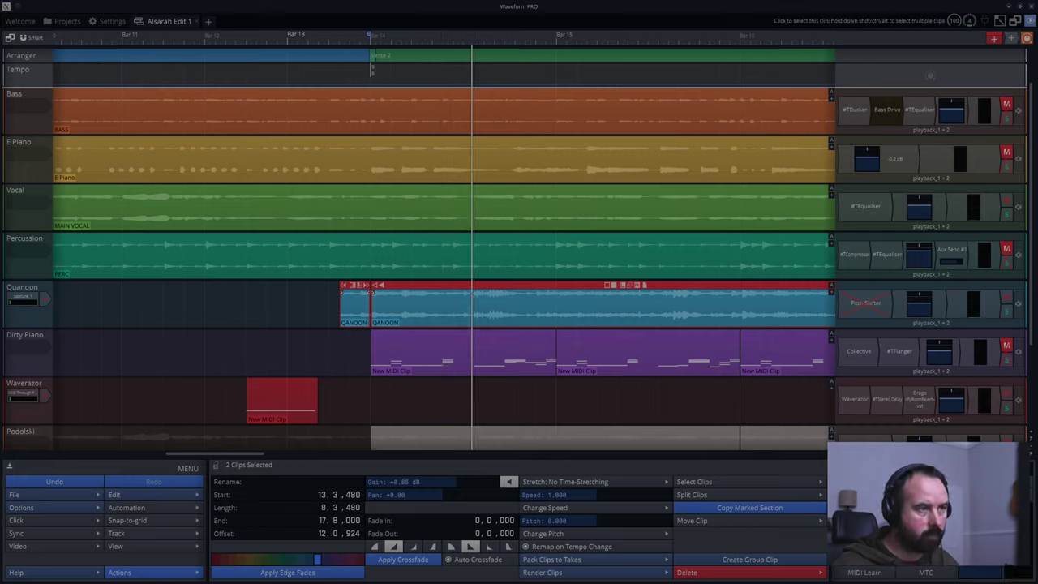
scroll(471, 297, "up", 6)
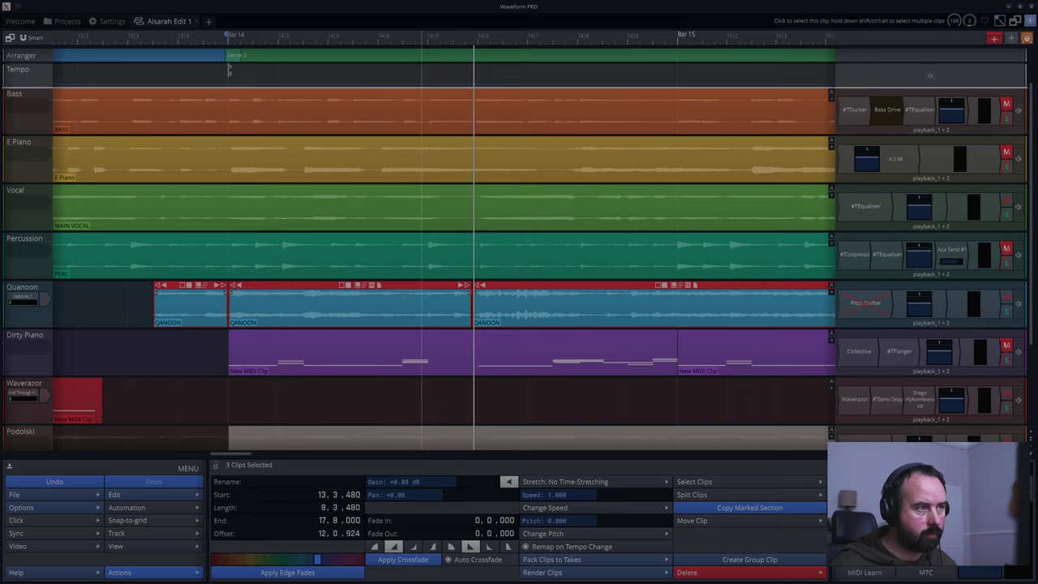
- Delete the Quanoon segment between bar 14 and 14, 5, 840 and play the following part
left_click(262, 288)
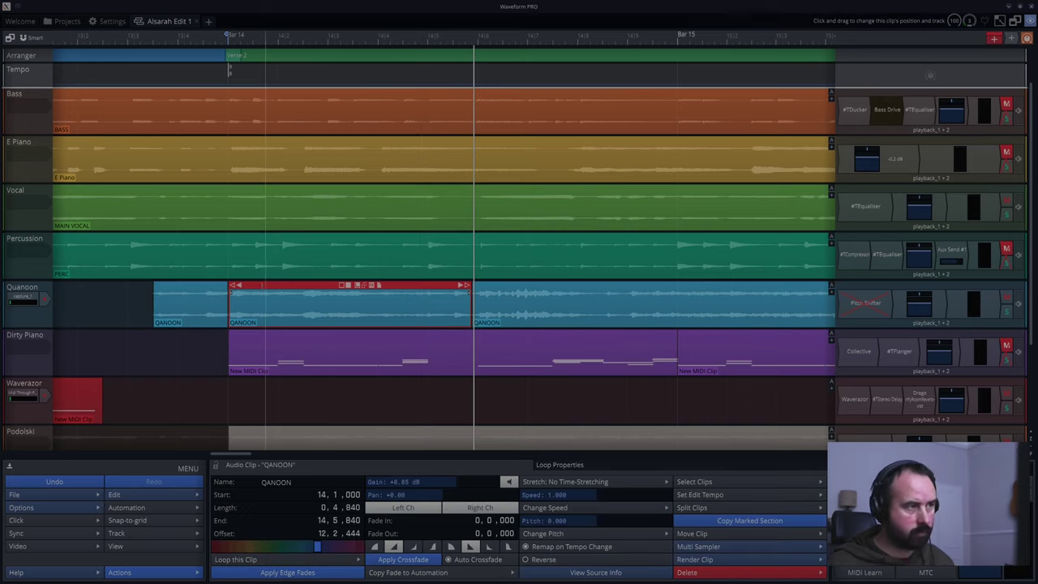
key("Delete")
key("space")
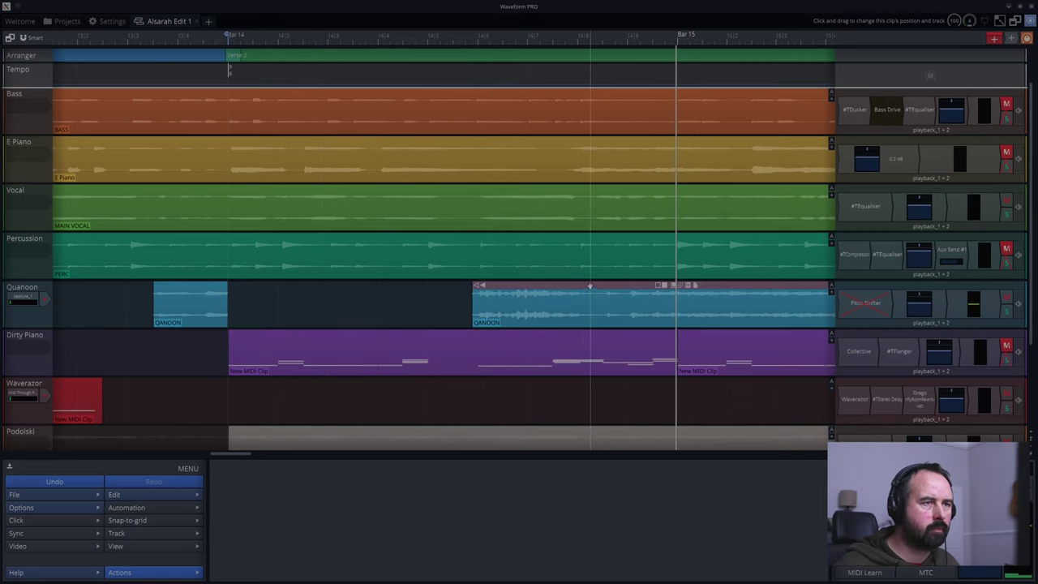
- Split the remaining Quanoon clip midway between beats 8 and 9 of bar 14 and trim the second part's start to bar 15
left_click(589, 286)
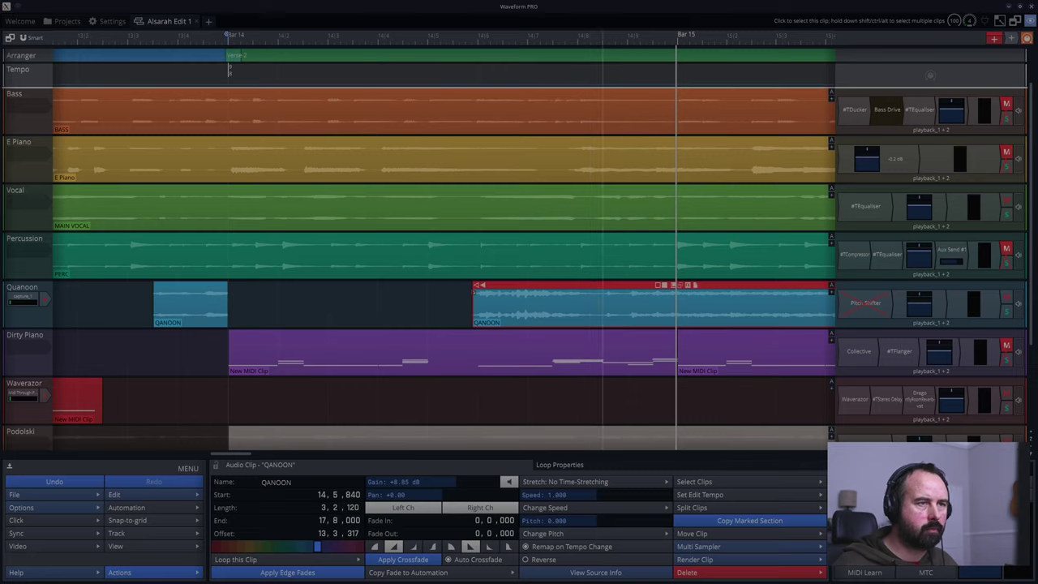
key("s")
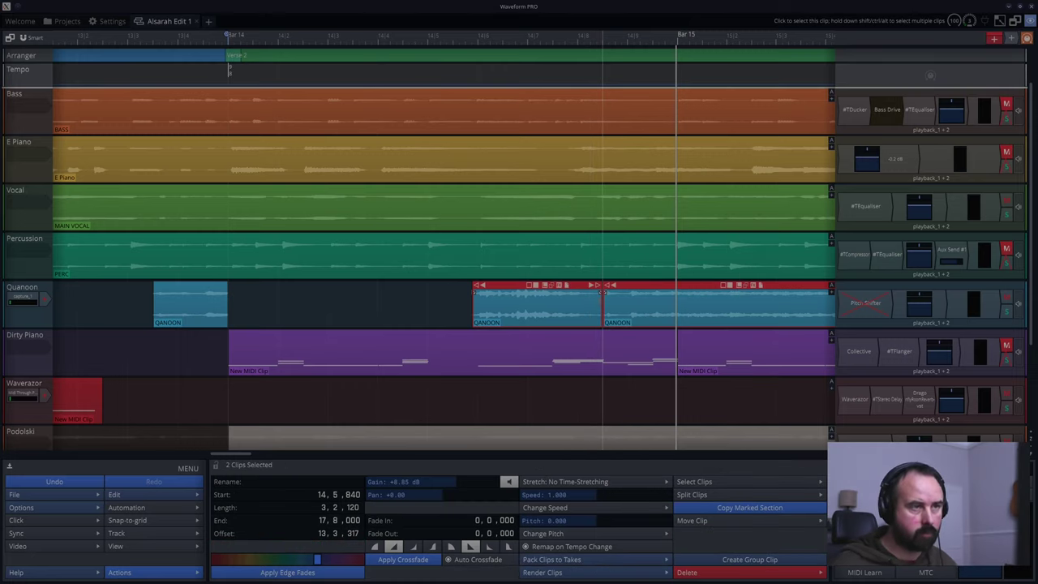
key("space")
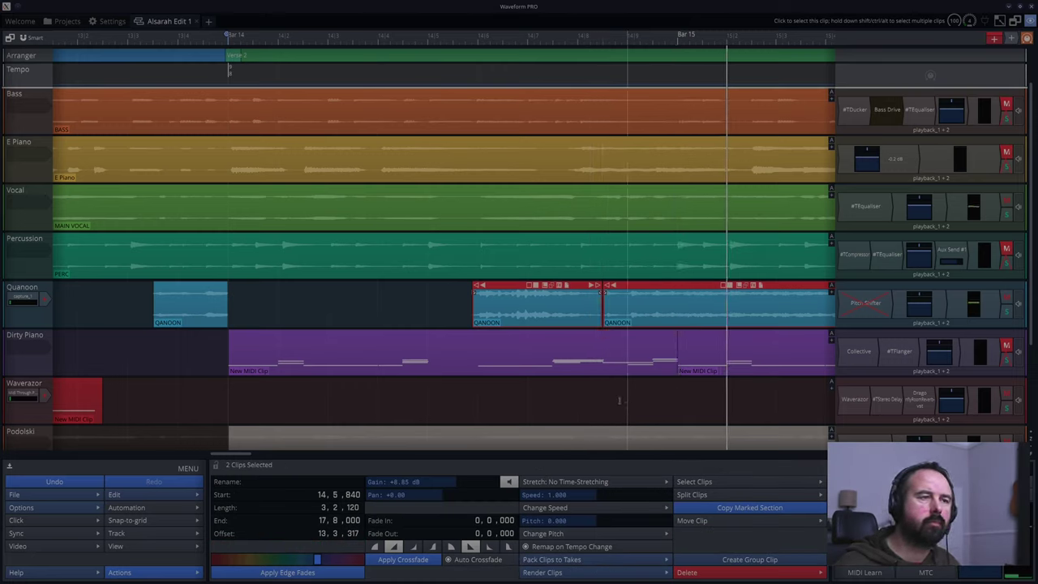
left_click(609, 397)
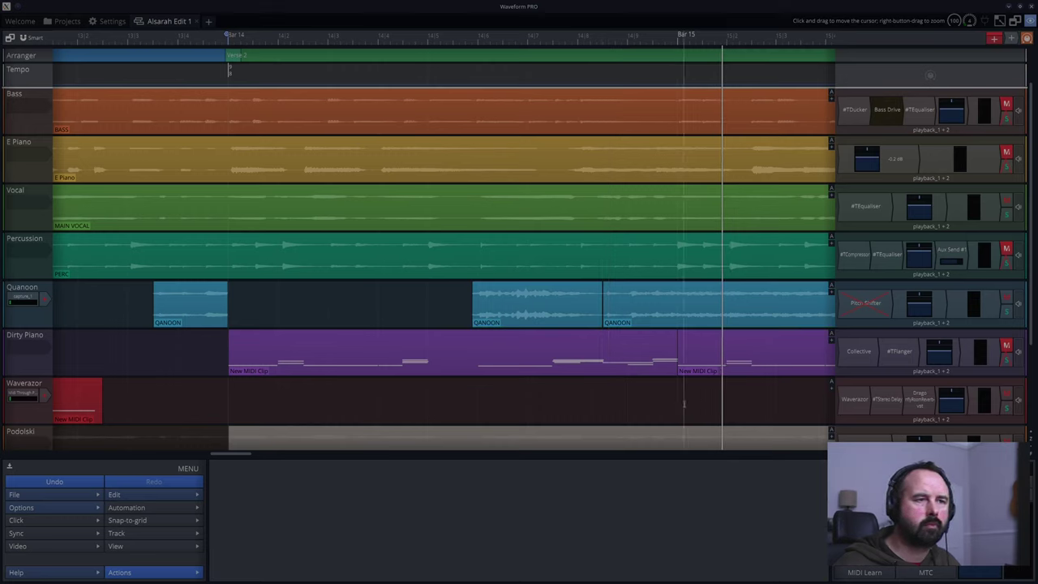
left_click_drag(607, 288, 679, 294)
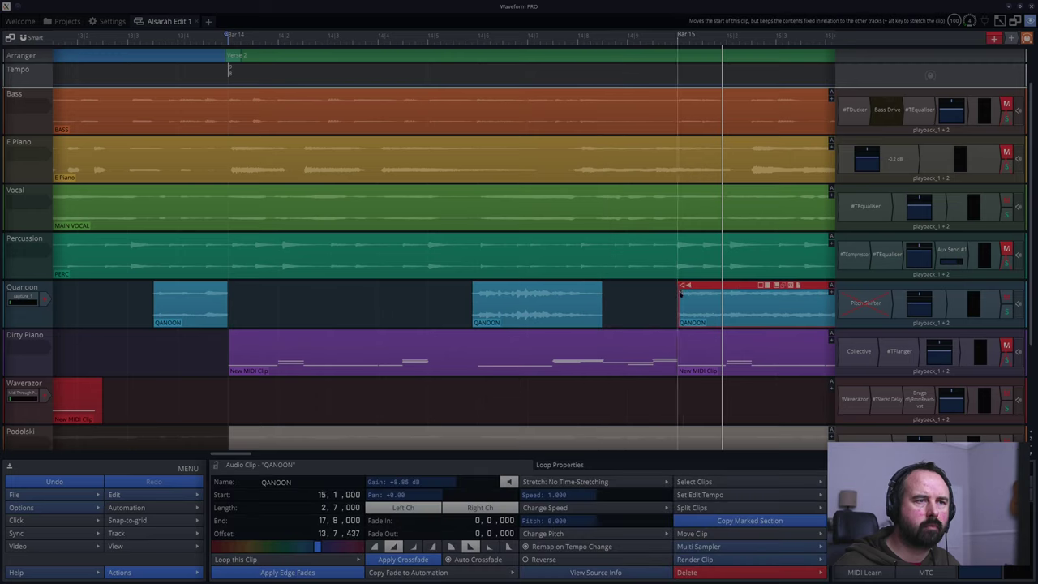
- Play the Quanoon part through bar 15 and split its clip at beat 6 of bar 15
left_click(628, 302)
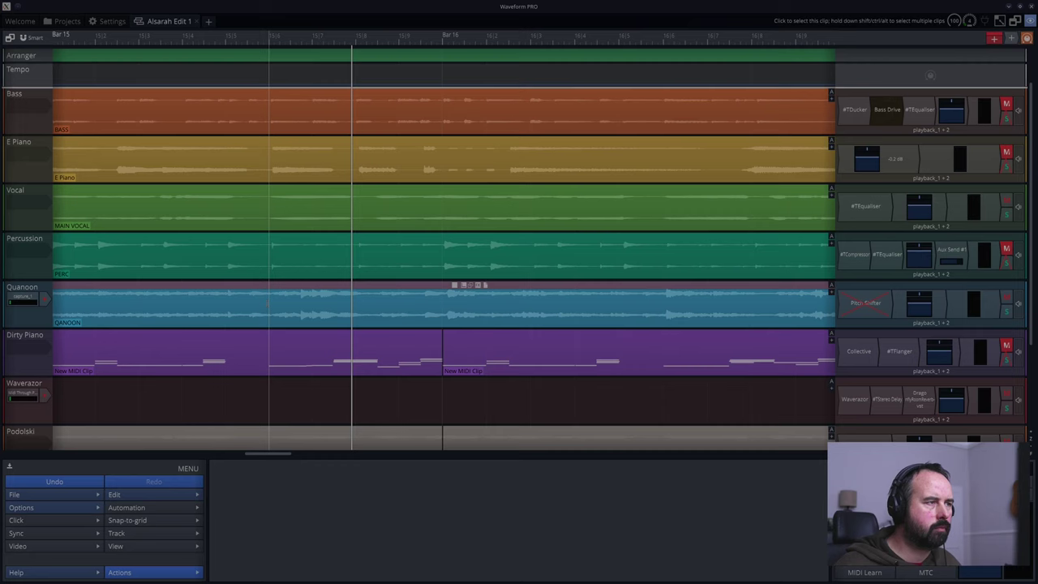
left_click(268, 304)
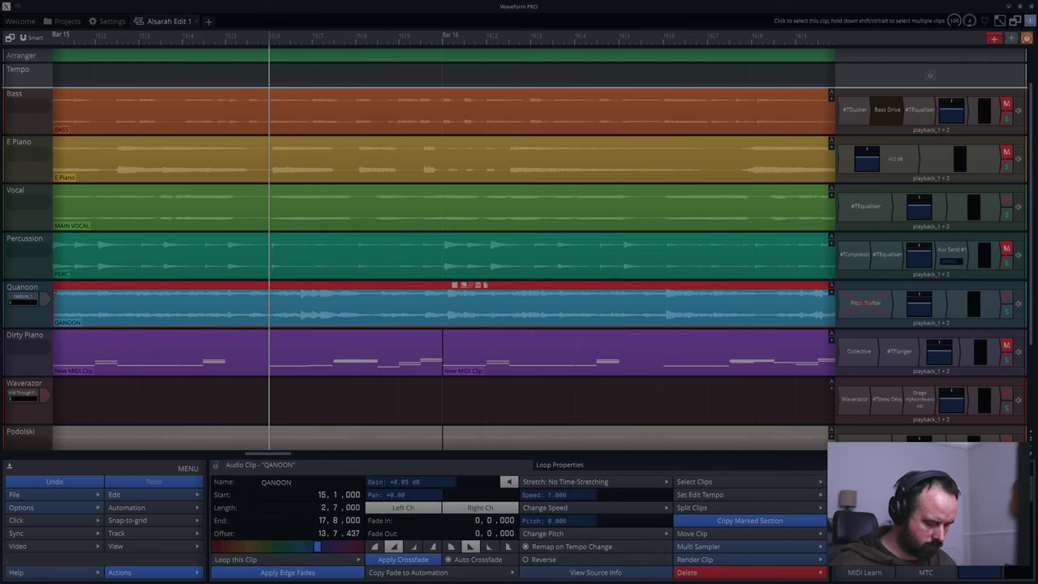
key("slash")
scroll(188, 358, "up", 3)
scroll(188, 357, "down", 4)
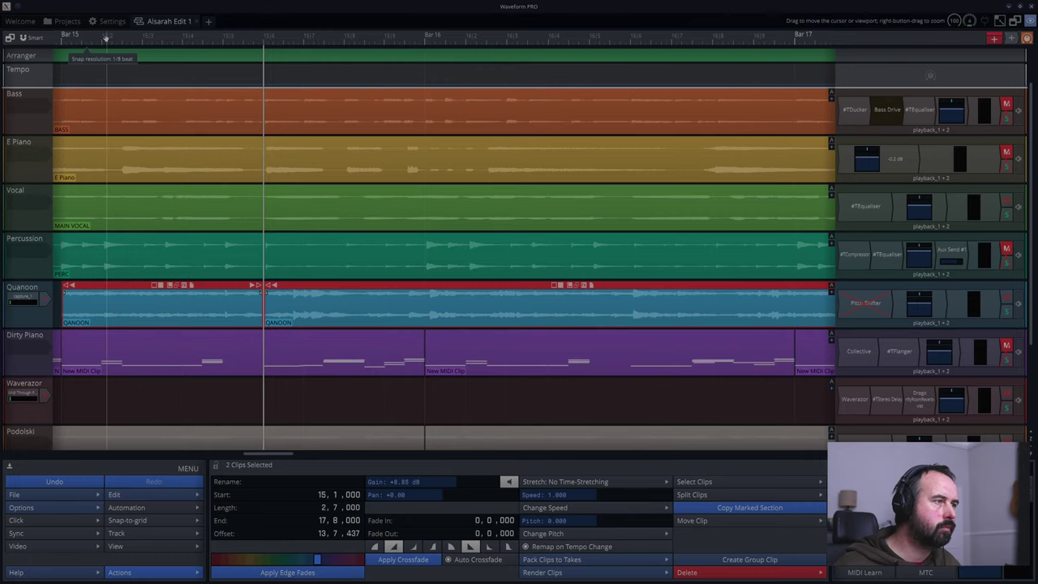
- Audition from just before bar 15 and delete the Quanoon segment between bar 15 and 15, 6, 000
left_click_drag(106, 38, 386, 39)
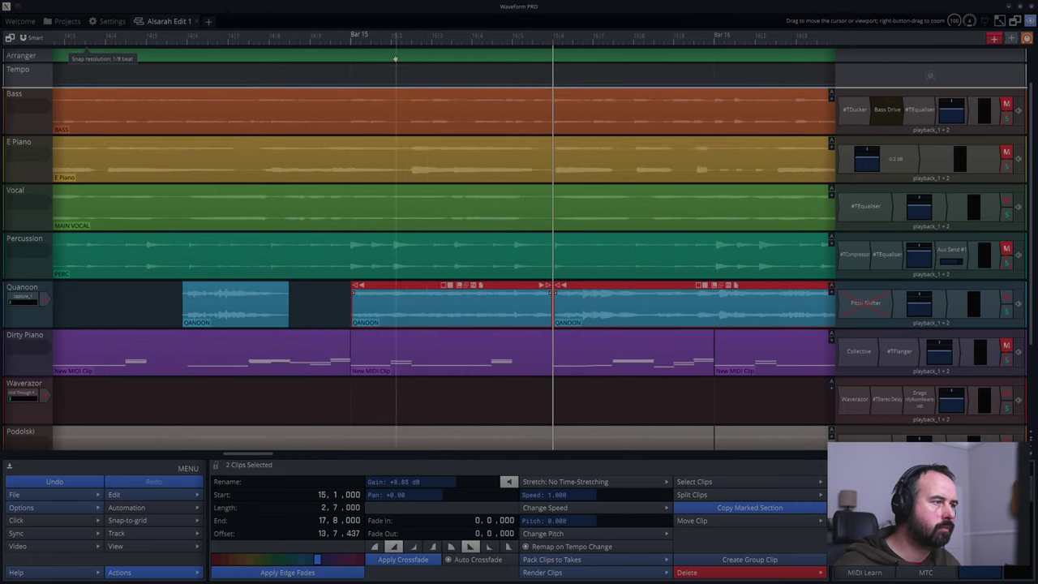
left_click(337, 309)
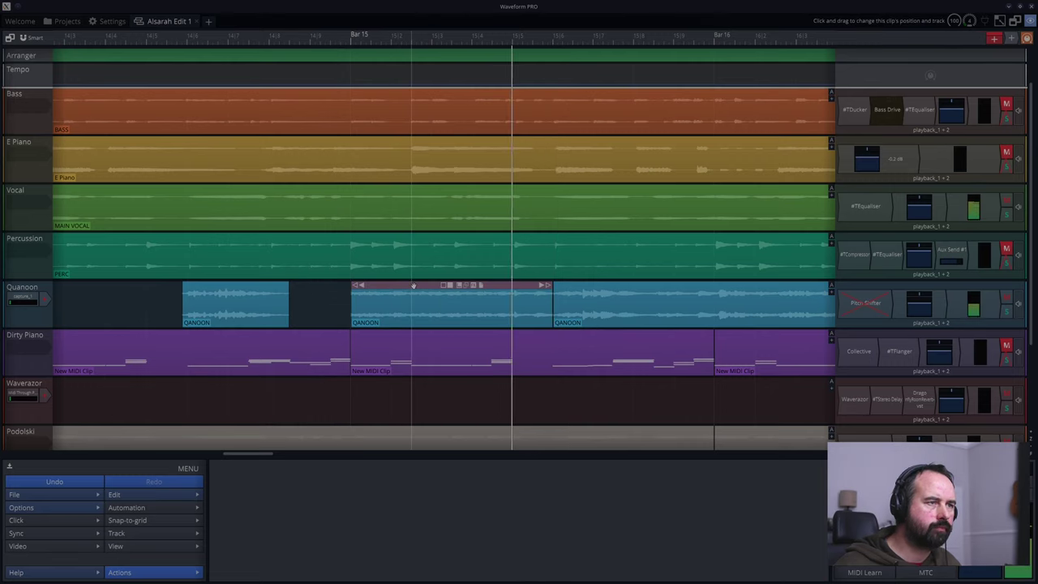
left_click(413, 286)
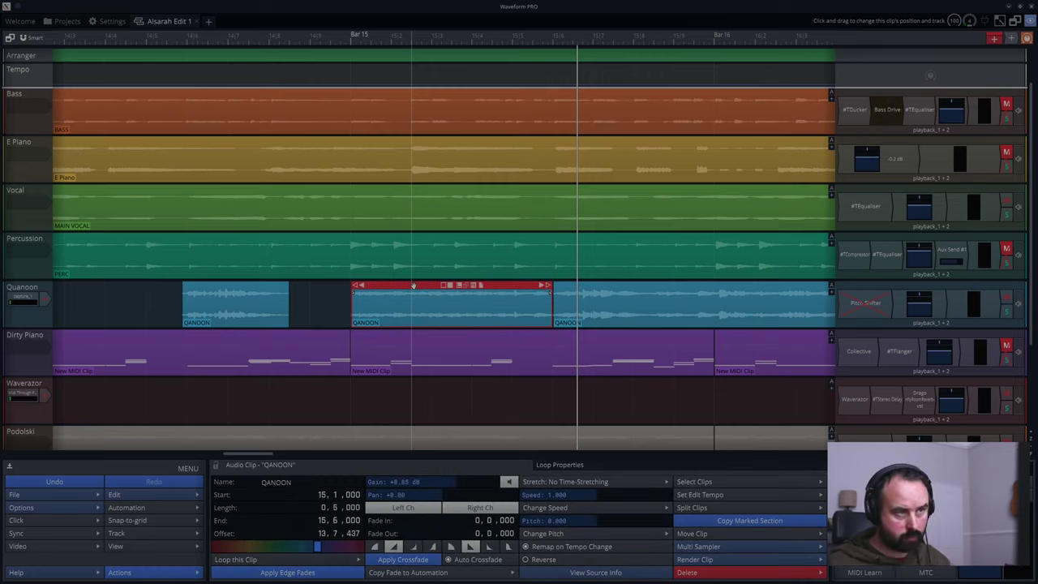
key("Delete")
key("space")
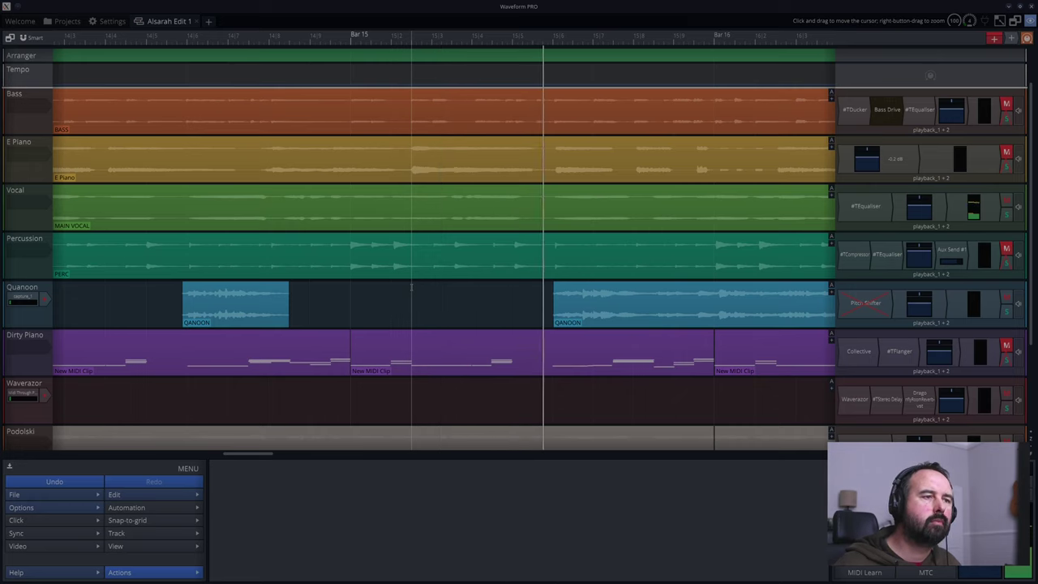
- Extend the remaining Quanoon clip's start back to midway between beats 5 and 6 of bar 15 and replay the lead-in
mouse_move(557, 287)
left_click_drag(557, 287, 532, 290)
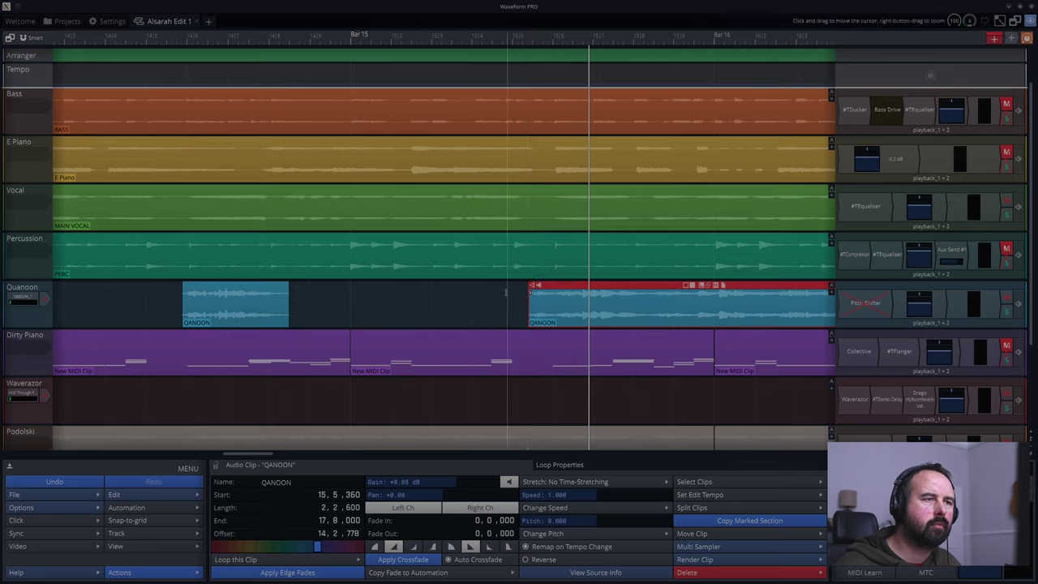
left_click(507, 292)
left_click_drag(528, 289, 533, 290)
left_click(521, 292)
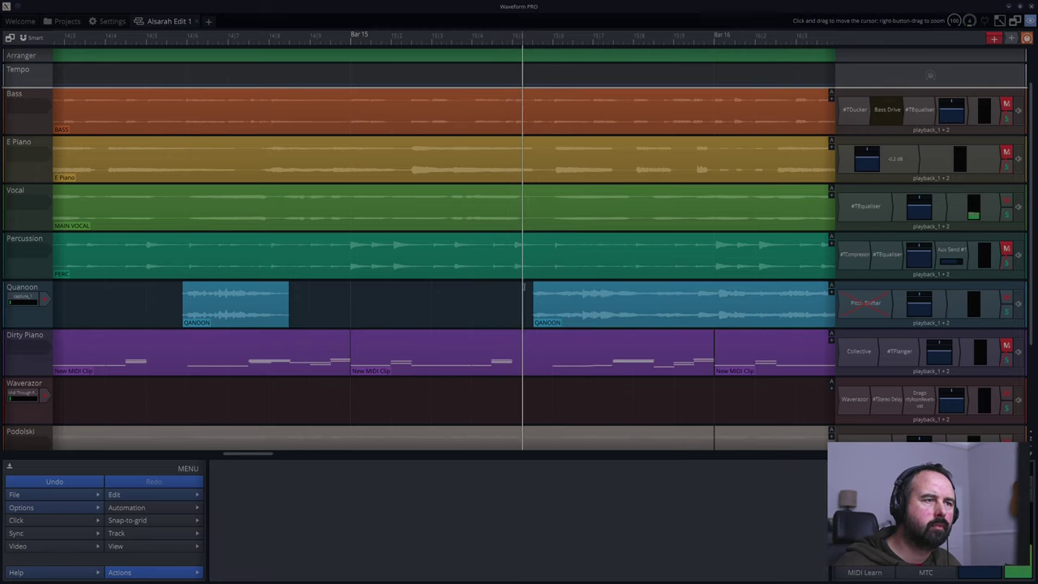
left_click(366, 292)
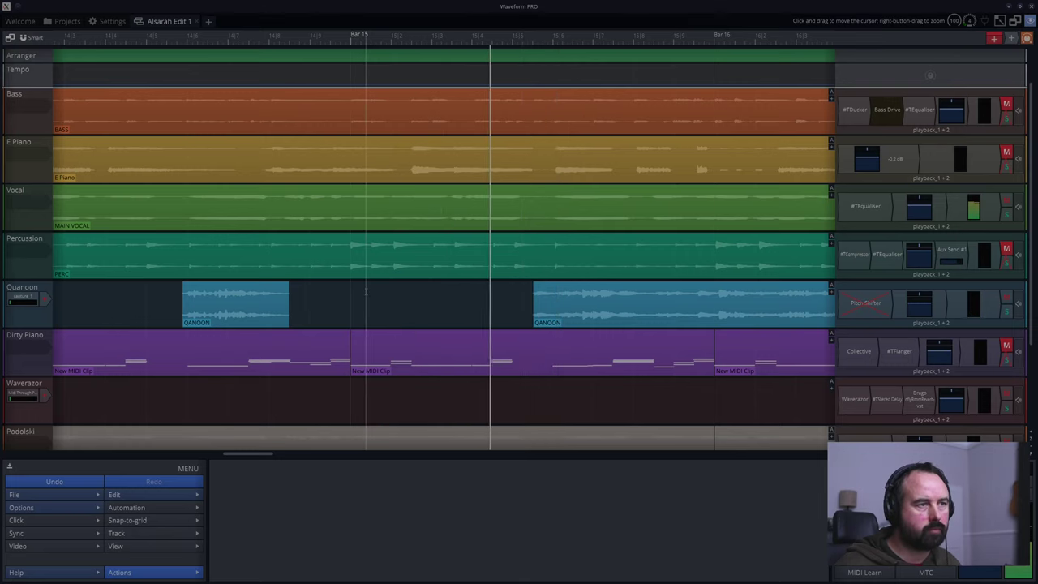
left_click(538, 300)
left_click(532, 295)
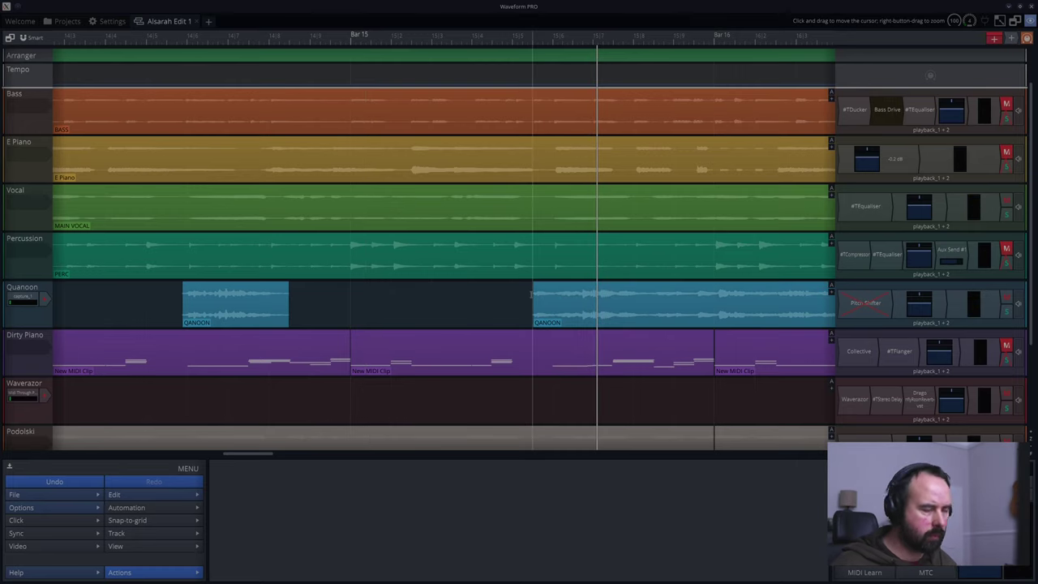
- Fine-trim the Quanoon clip's start to 15, 5, 570 and play from beat 5 of bar 15
scroll(532, 299, "up", 2)
scroll(532, 295, "up", 5)
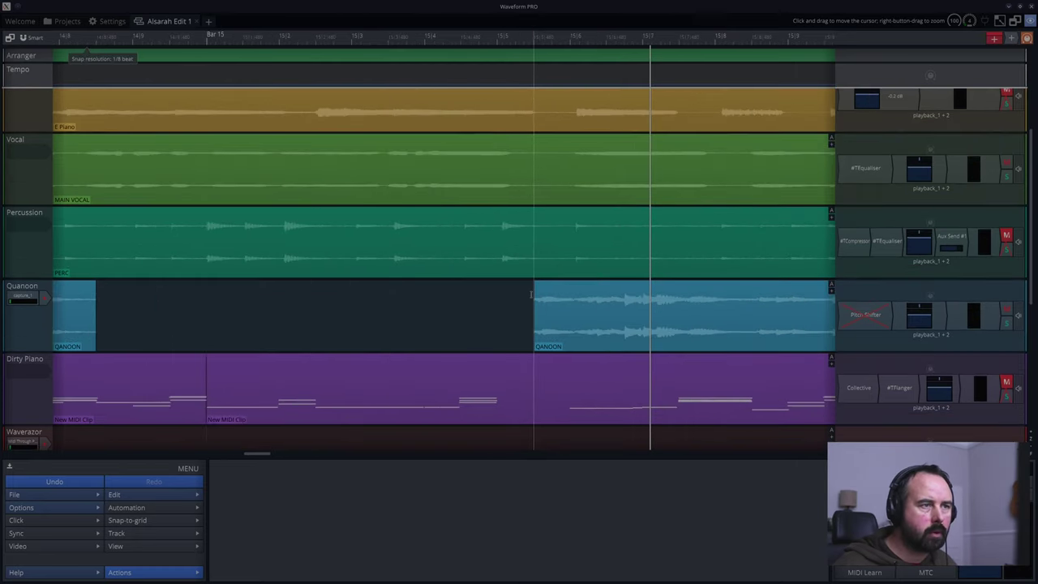
left_click_drag(540, 286, 565, 287)
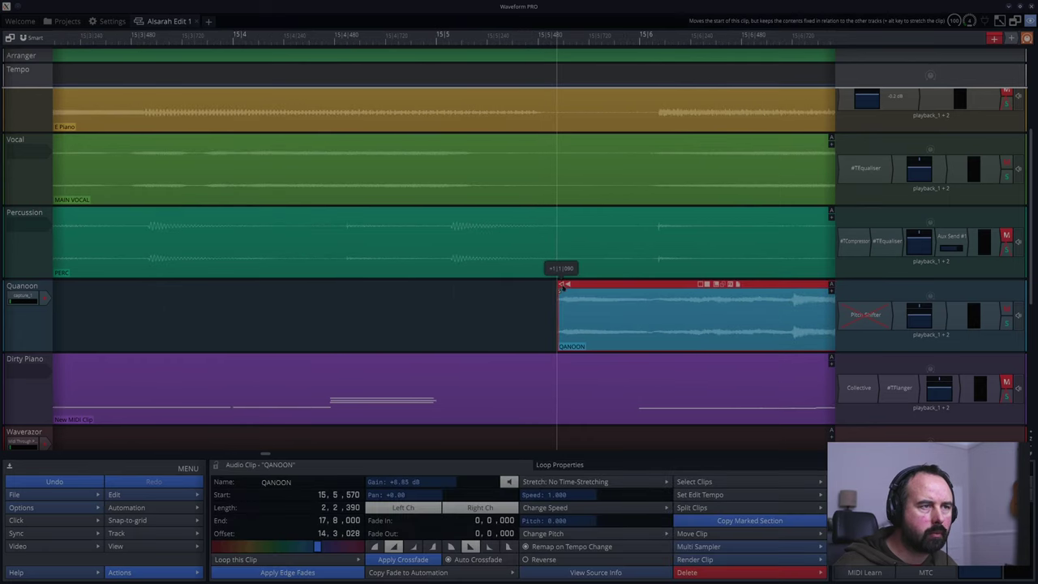
left_click(436, 299)
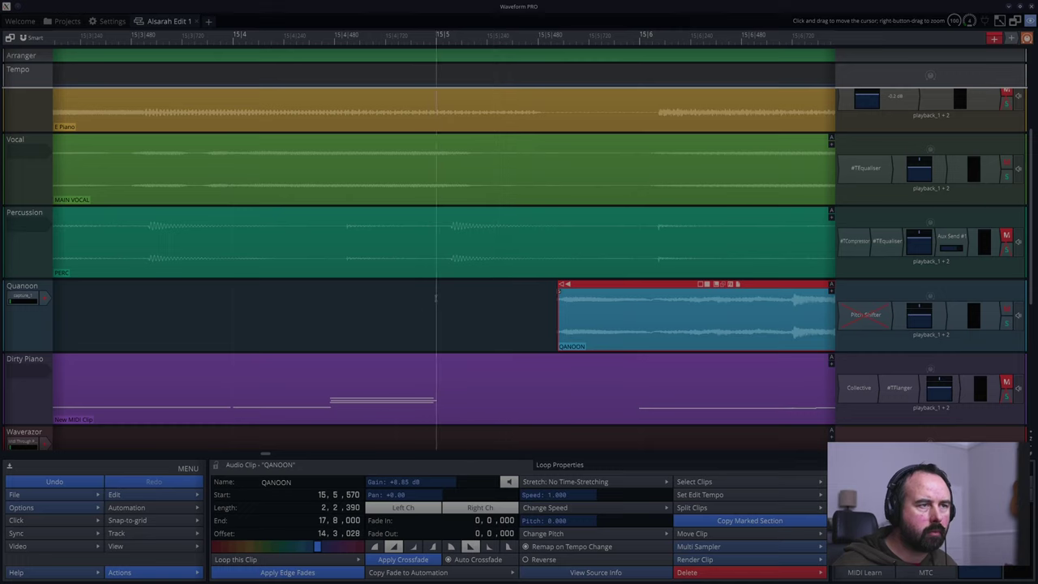
key("space")
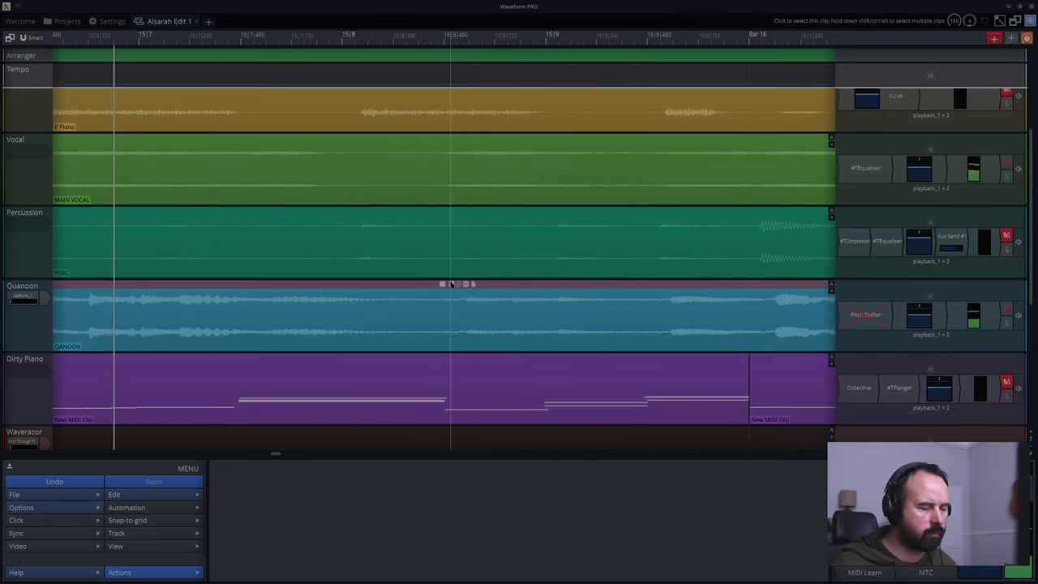
- Unmute the Dirty Piano track and play the arrangement from ahead of verse 2
scroll(315, 300, "down", 10)
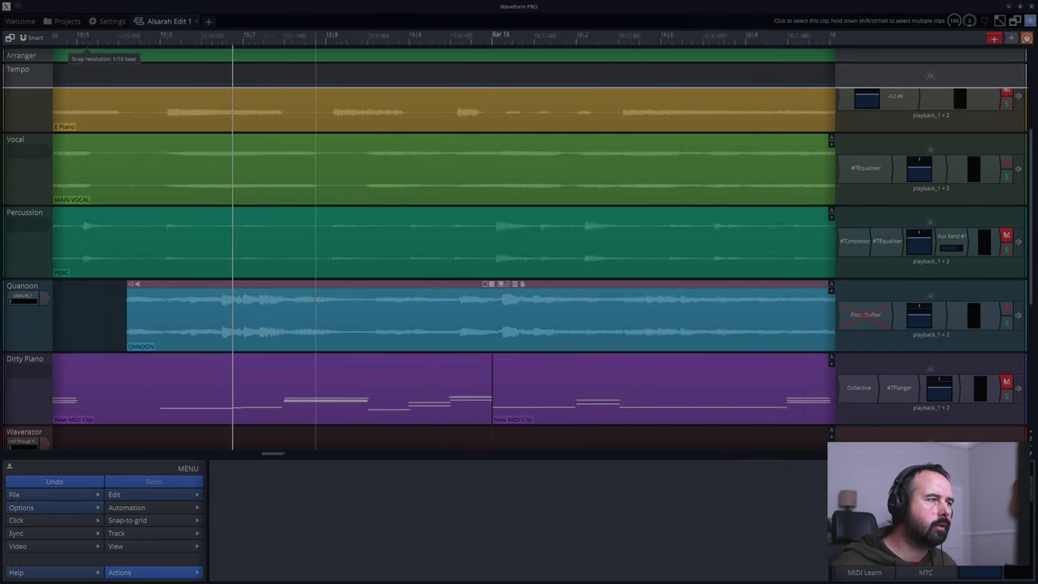
scroll(315, 301, "down", 8)
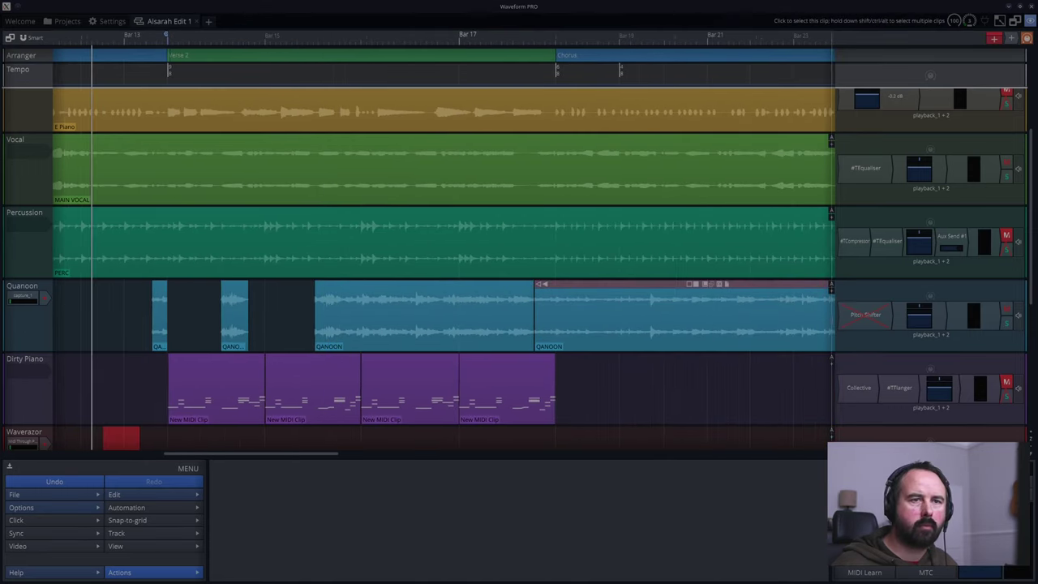
left_click(1005, 384)
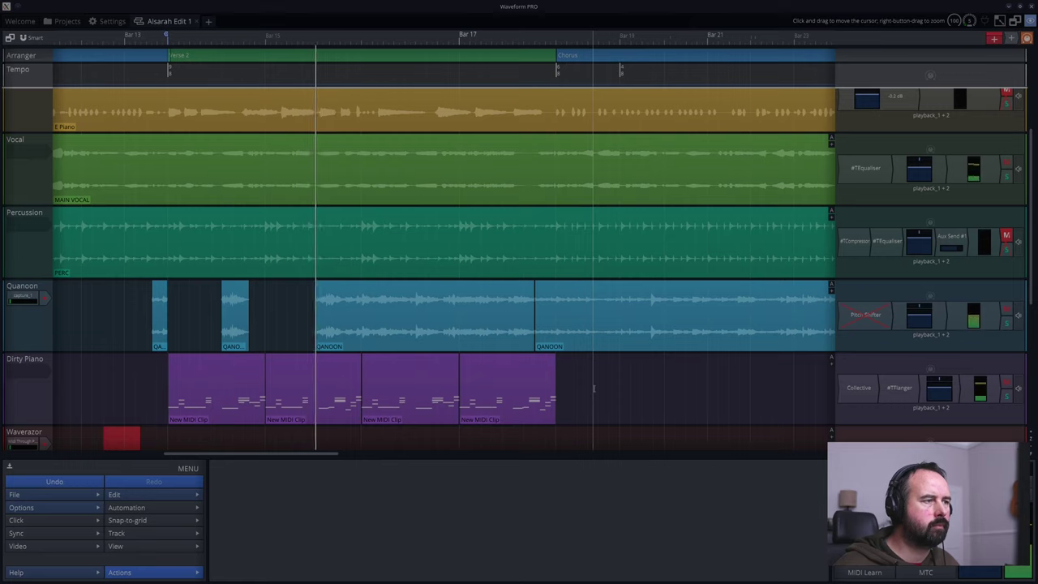
key("space")
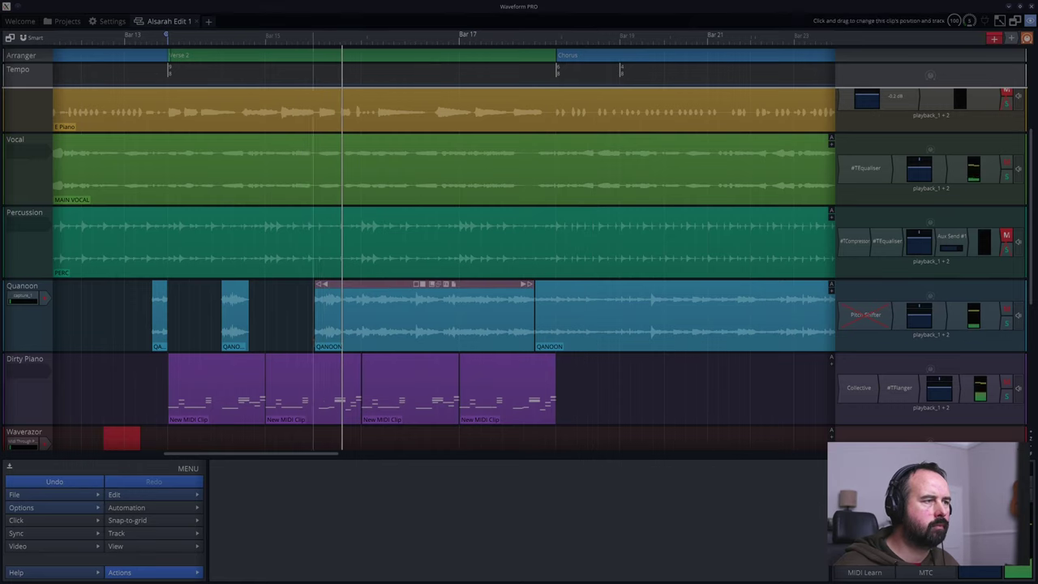
- Trim the Quanoon clip's start to 15, 6, 060 and replay the song from before verse 2
scroll(321, 285, "up", 10)
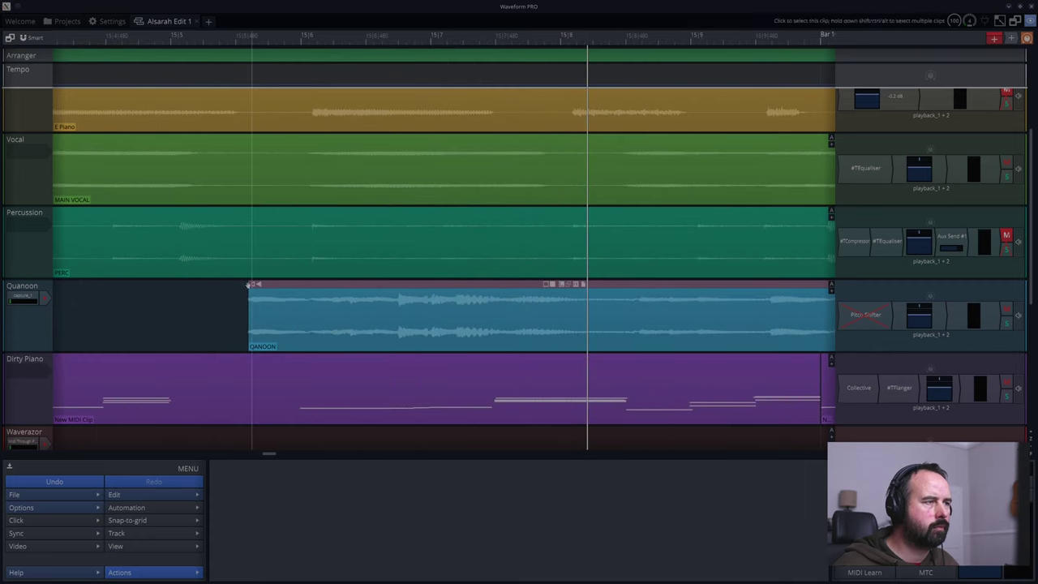
left_click_drag(252, 286, 311, 285)
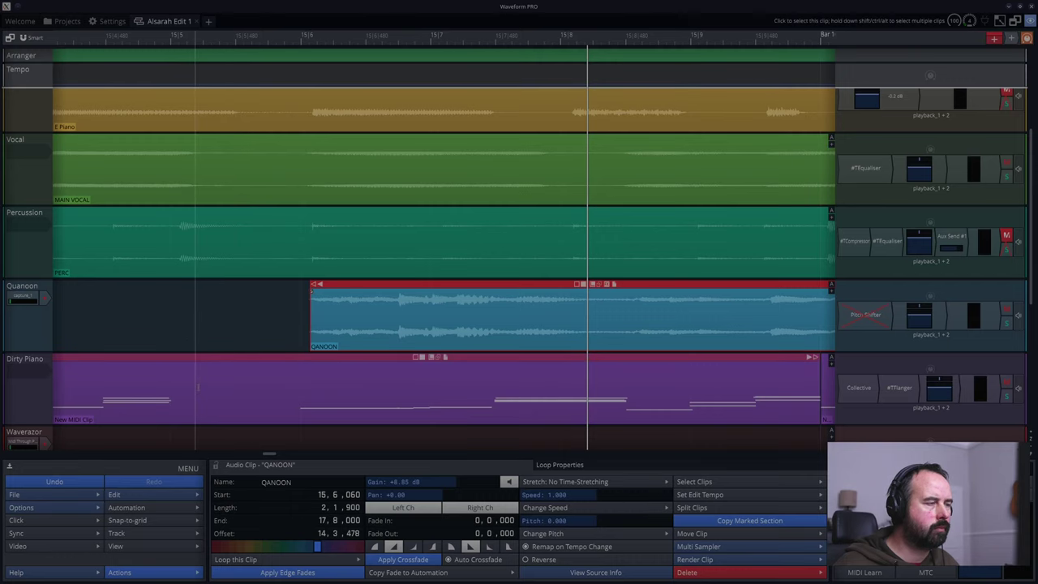
scroll(198, 388, "down", 10)
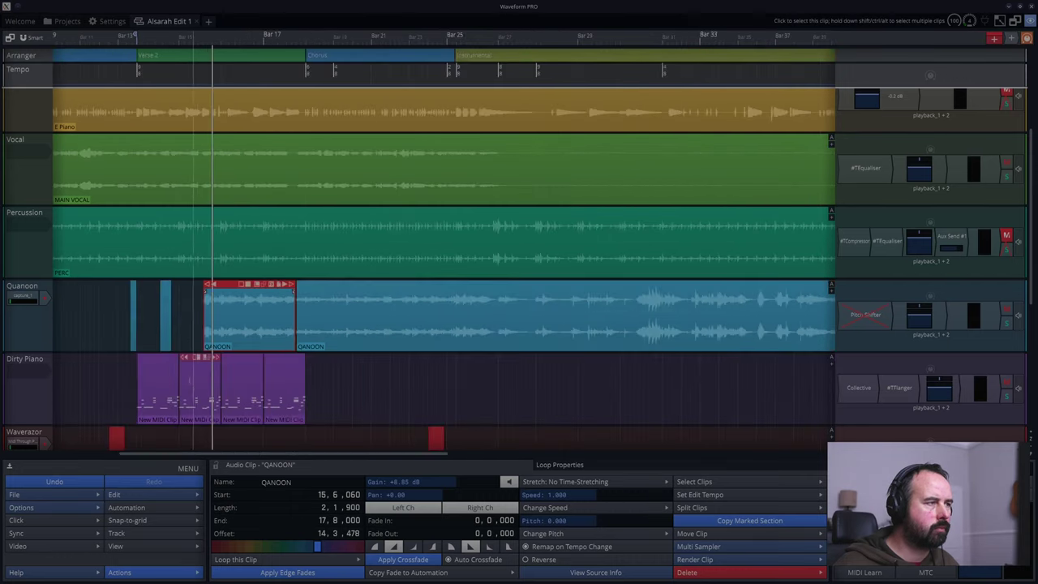
left_click(124, 323)
key("space")
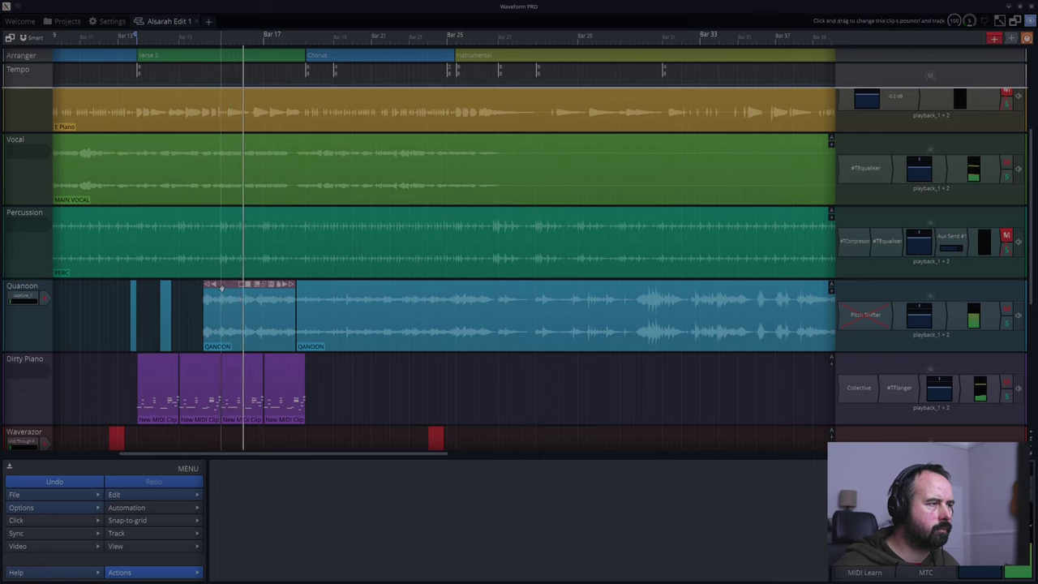
- Trim the Quanoon clip's start to bar 16 and play the part from just before that bar
left_click_drag(210, 285, 224, 284)
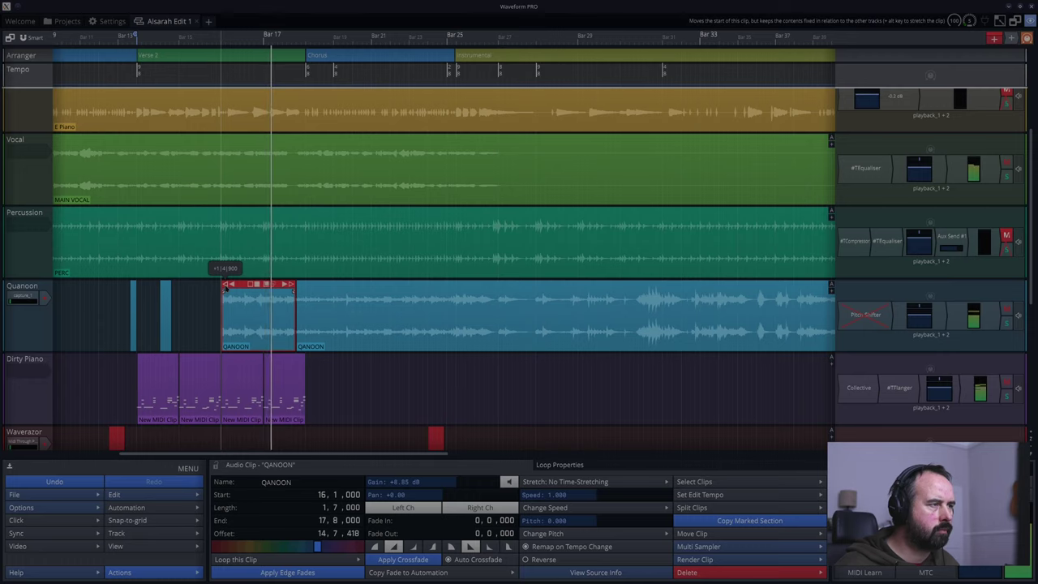
scroll(221, 287, "up", 8)
scroll(220, 287, "right", 5)
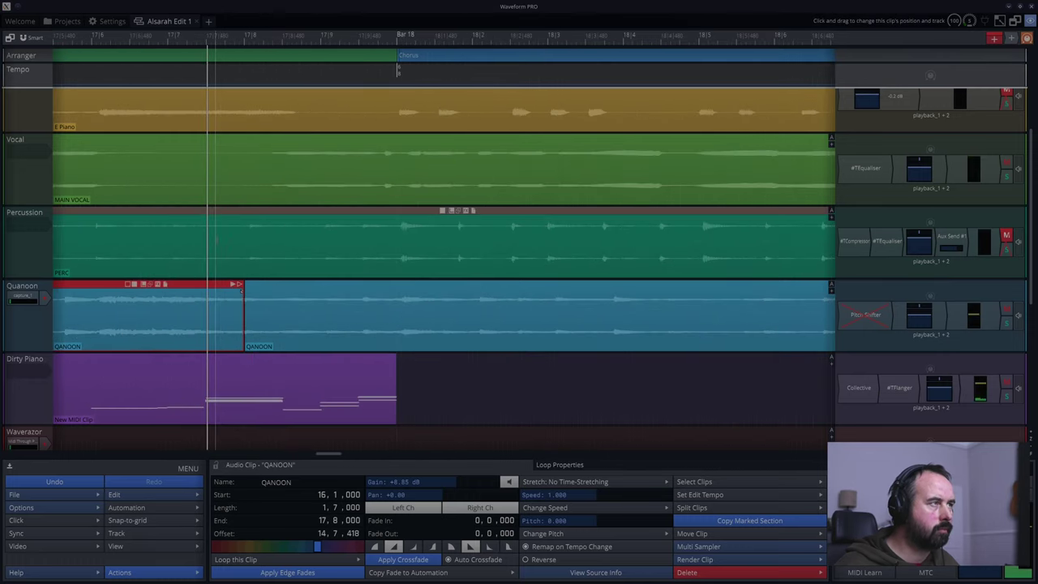
left_click(140, 39)
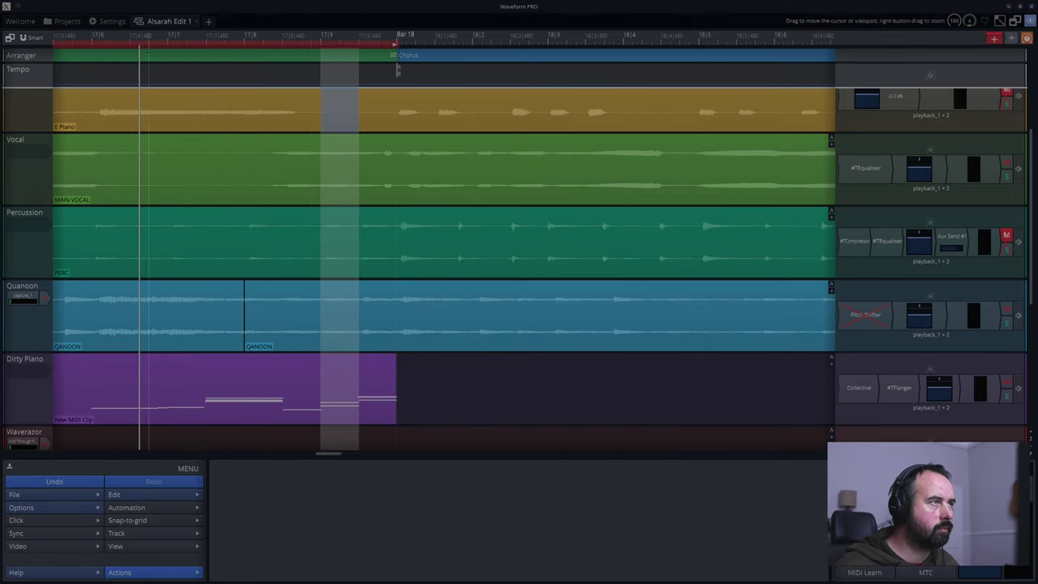
left_click_drag(149, 36, 778, 33)
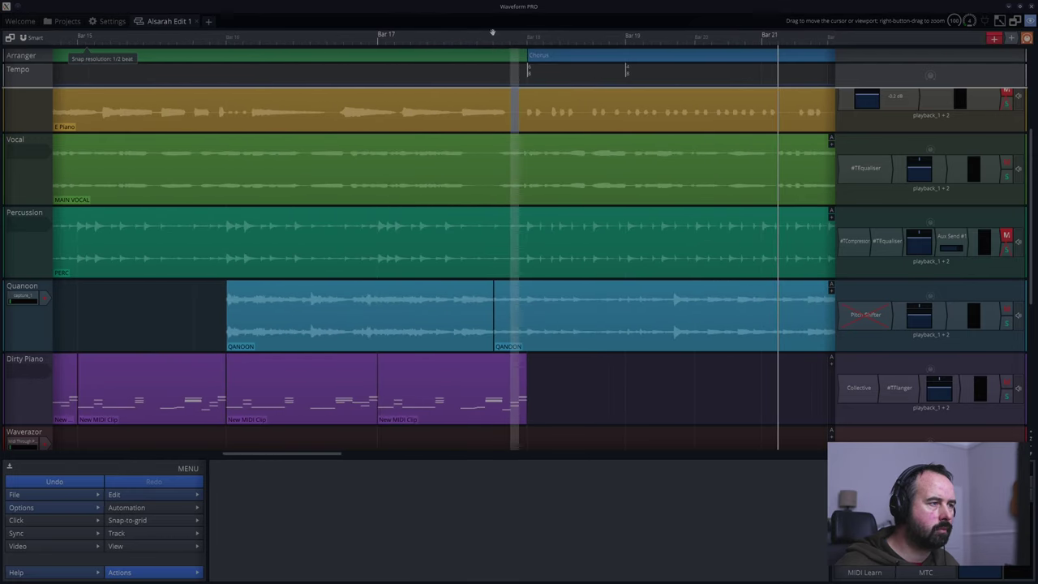
left_click(203, 312)
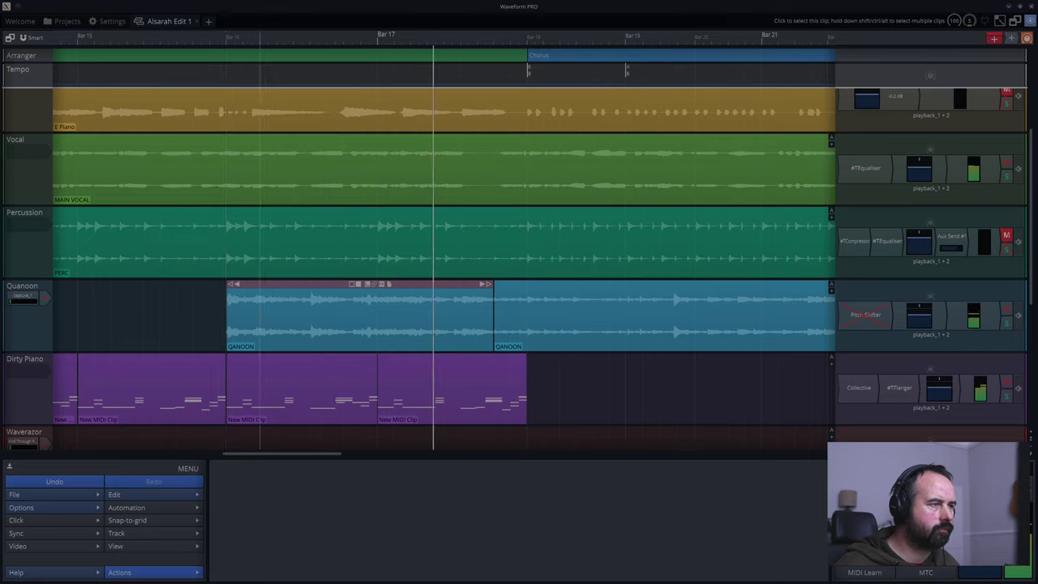
left_click(222, 312)
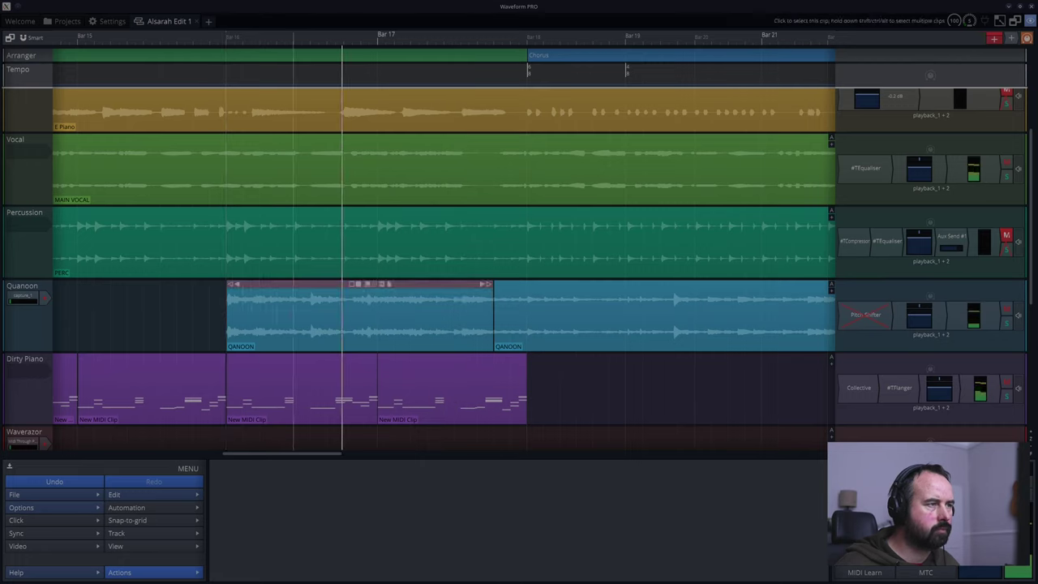
- Split the Quanoon clip at beat 6 of bar 16 and trim the second part's start to bar 17
left_click(491, 290)
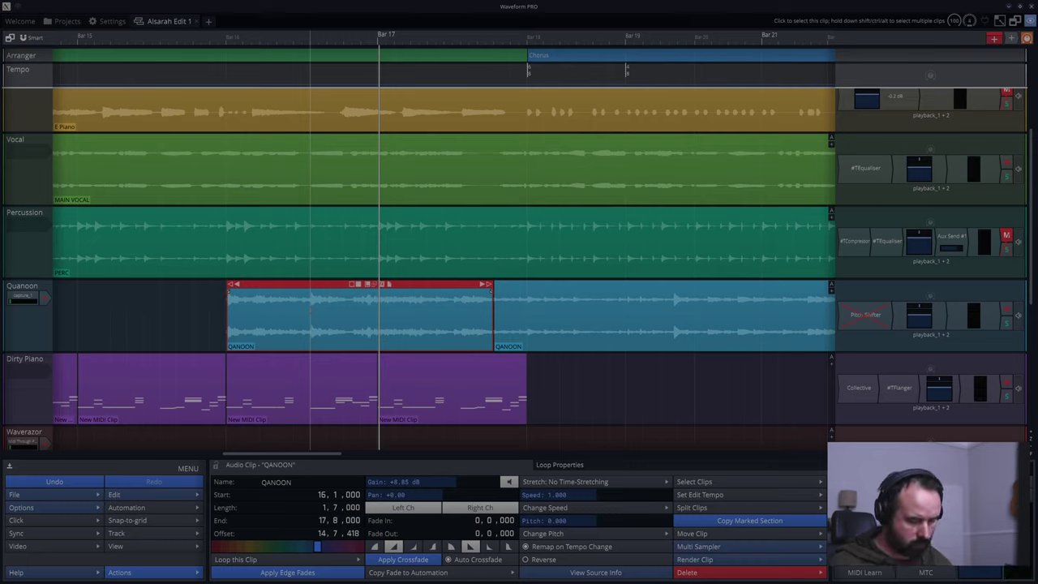
key("/")
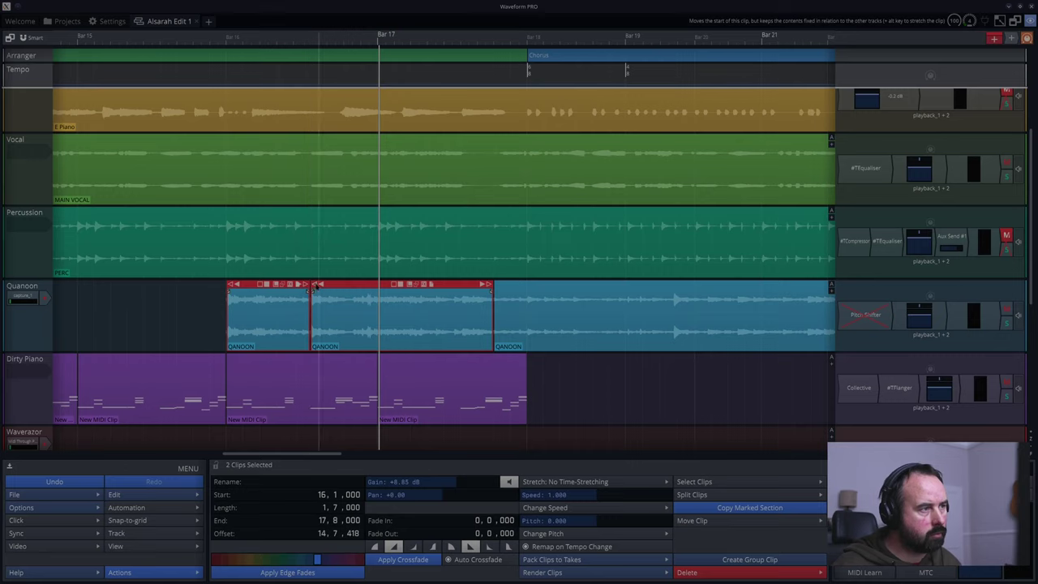
mouse_move(319, 287)
left_mouse_down()
mouse_move(363, 286)
mouse_move(315, 288)
left_mouse_up()
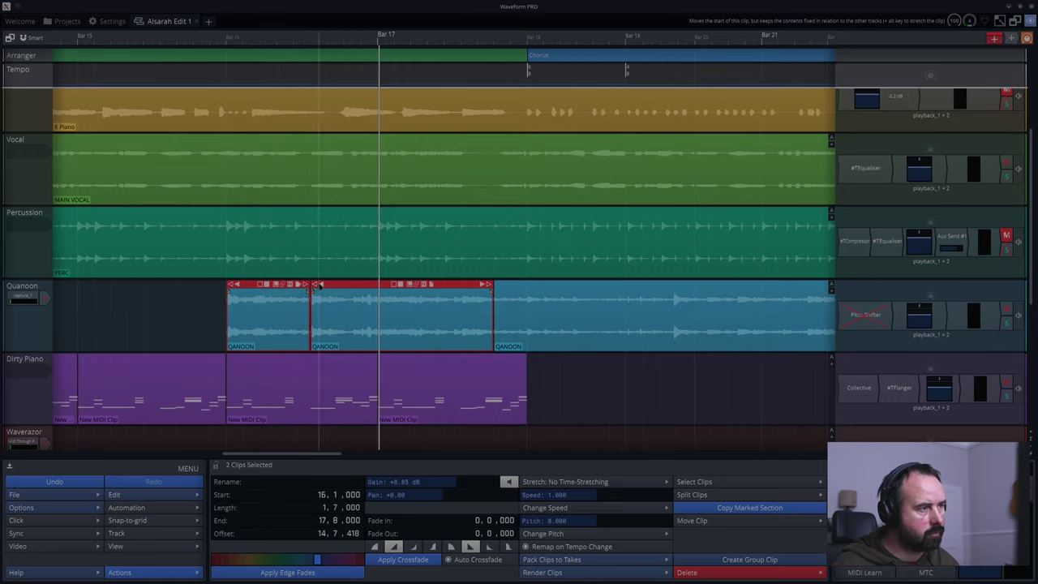
left_click(314, 287)
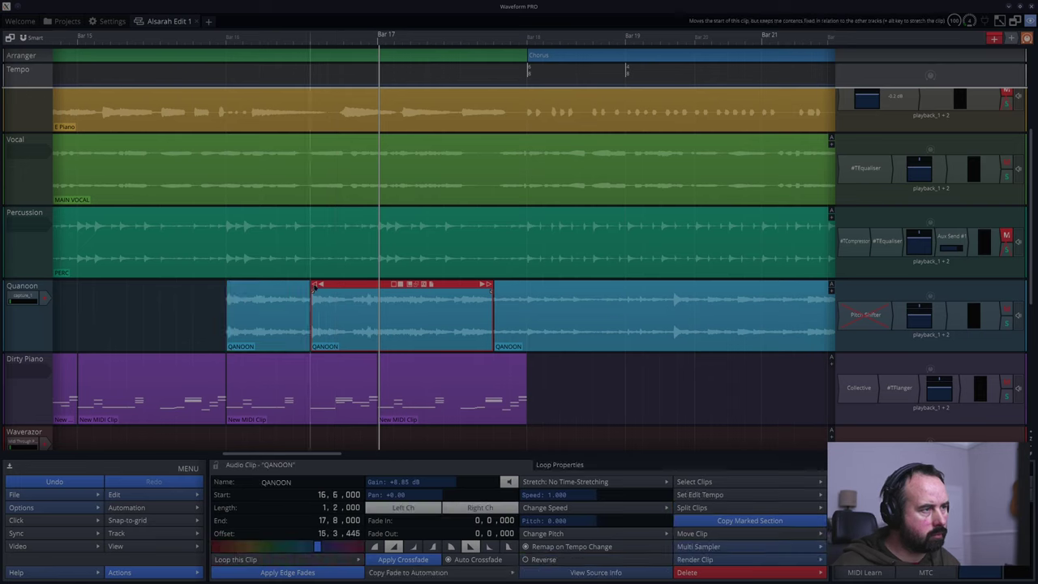
left_click_drag(315, 287, 374, 286)
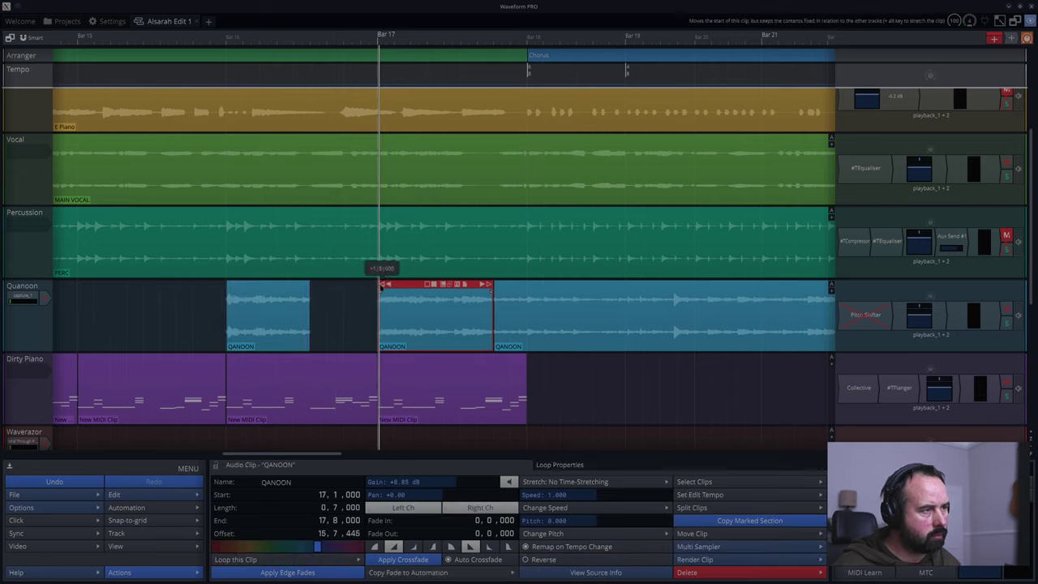
left_click_drag(375, 286, 382, 285)
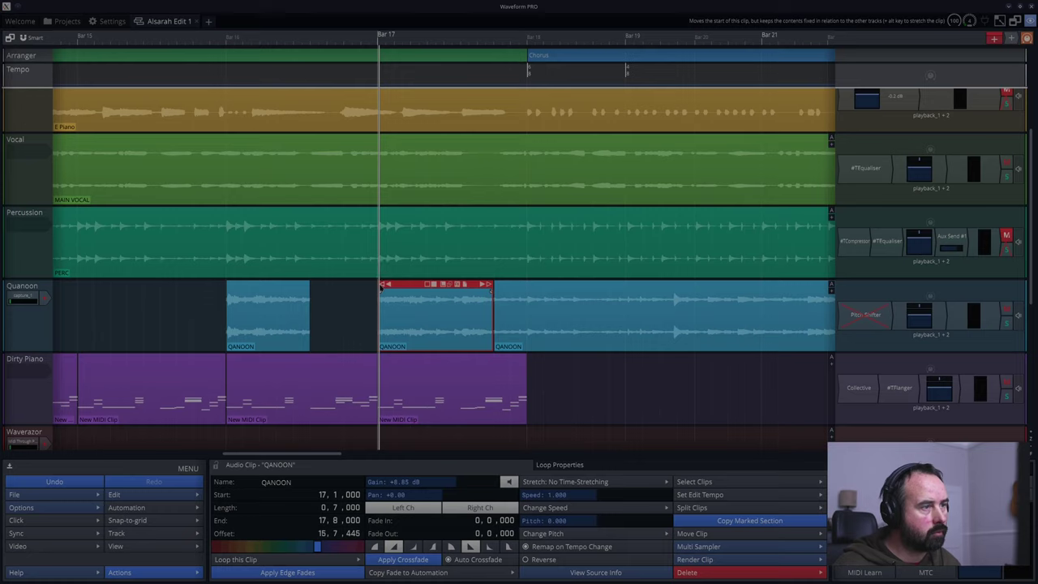
- Play the Quanoon part from before bar 16 and trim the ends of its two phrases to 16, 5, 480 and 17, 5, 480
left_click(192, 302)
key("space")
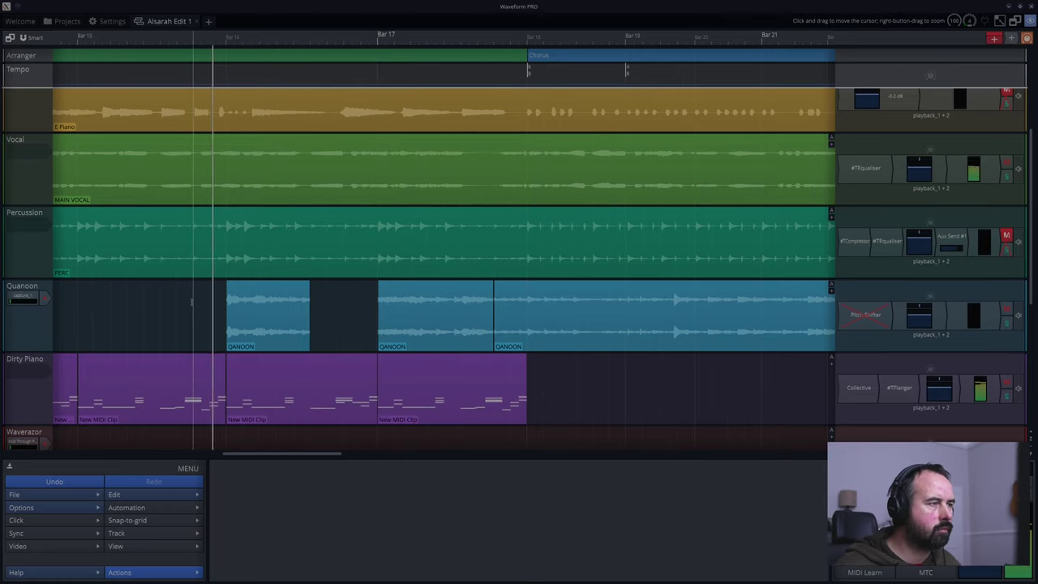
mouse_move(250, 289)
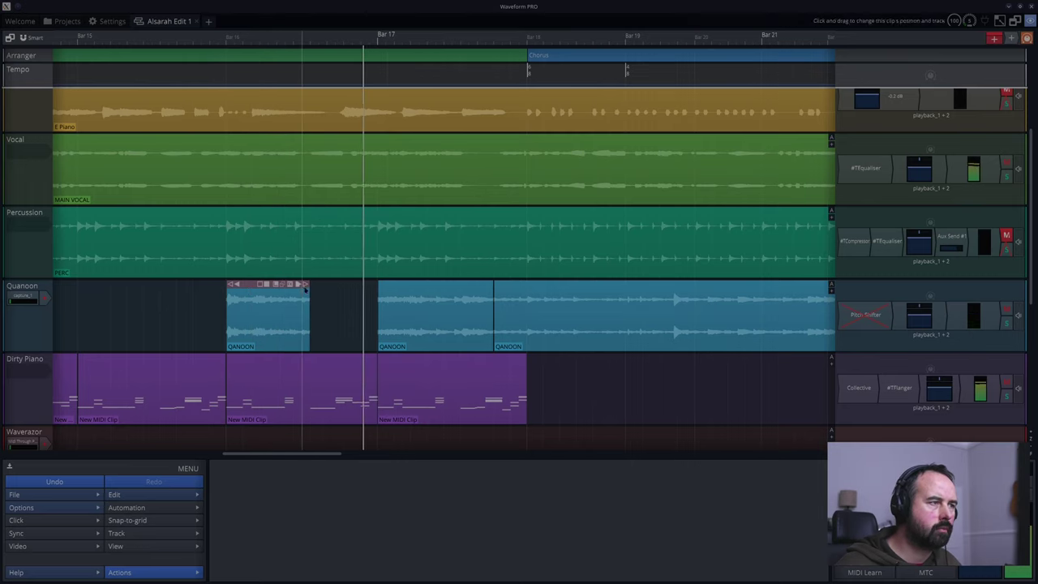
left_click(304, 286)
left_click_drag(305, 286, 301, 286)
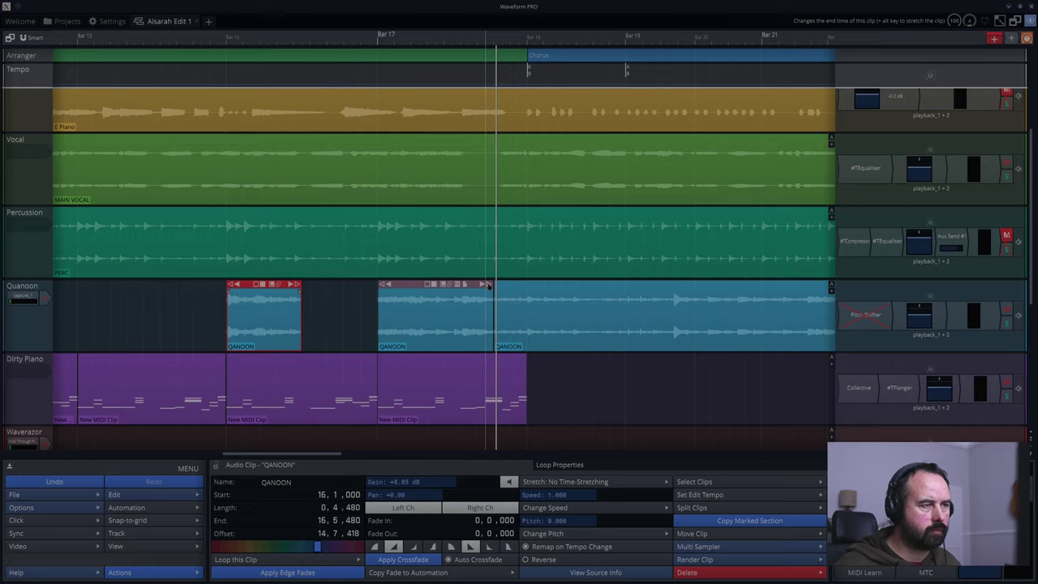
left_click_drag(489, 285, 451, 290)
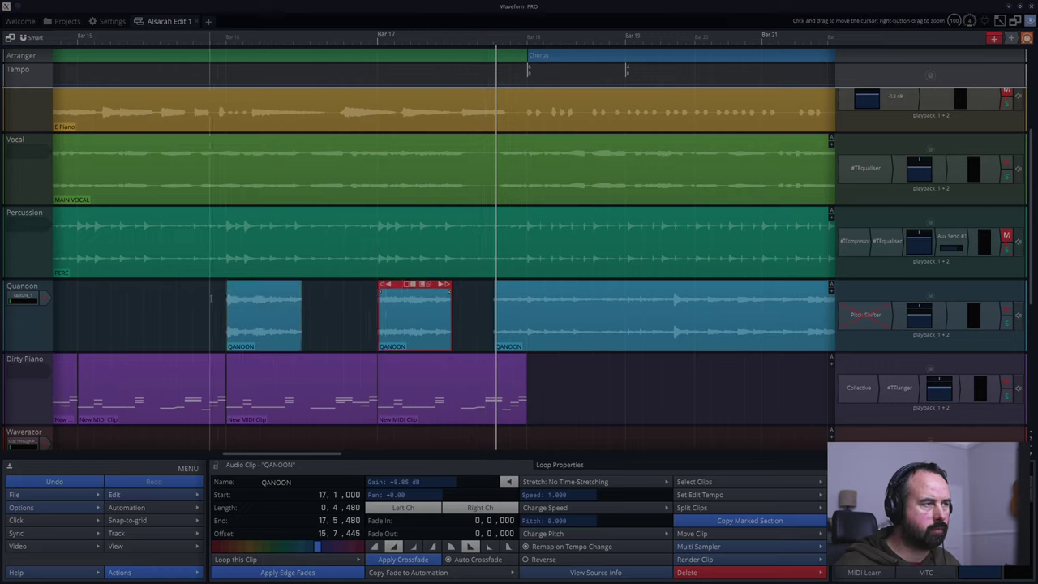
left_click(211, 299)
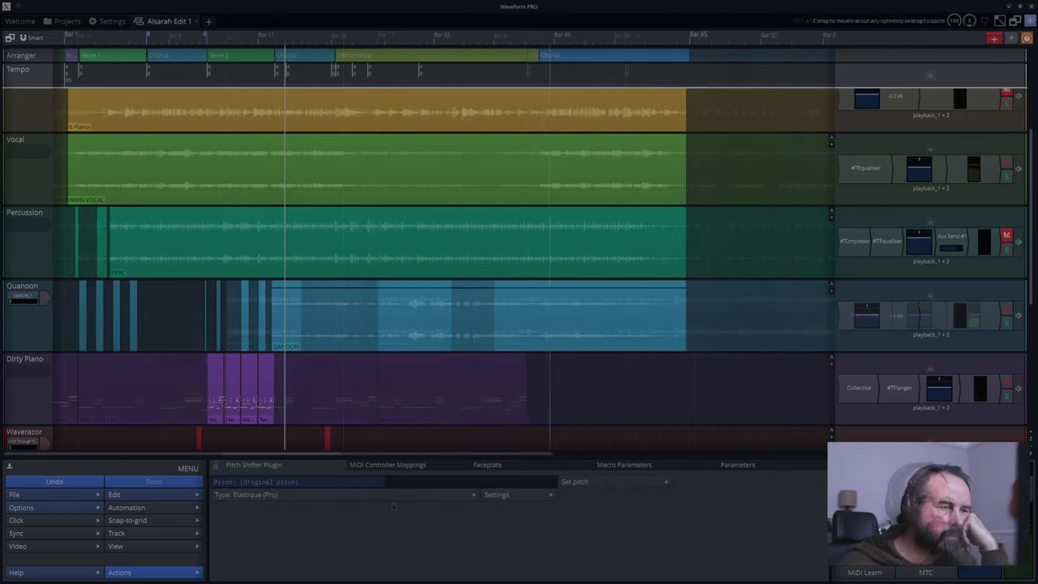
- Set the Pitch Shifter on the long Quanoon clip to -1 octave and play from the start of the second chorus
left_click(572, 484)
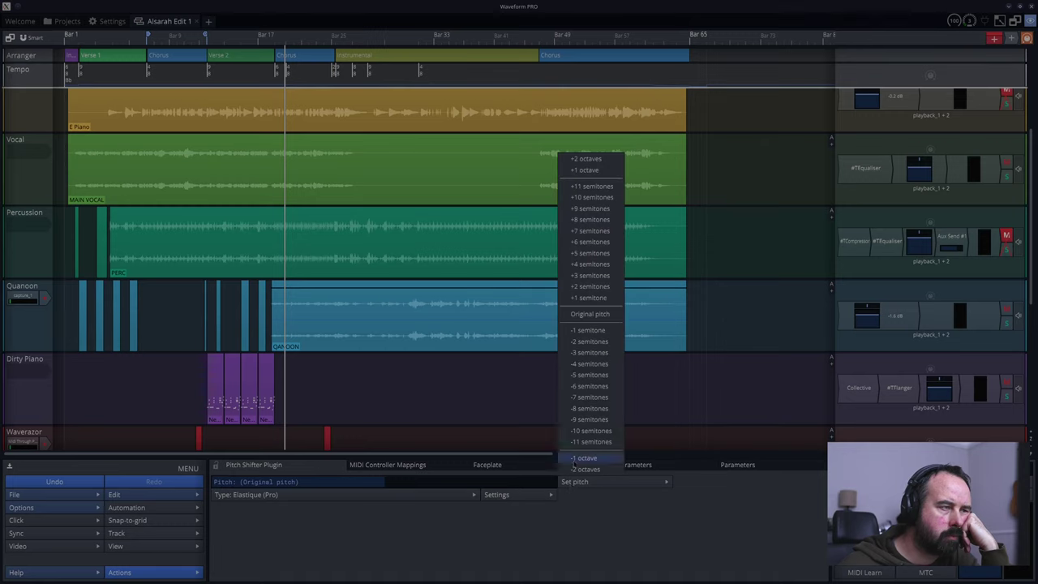
left_click(576, 468)
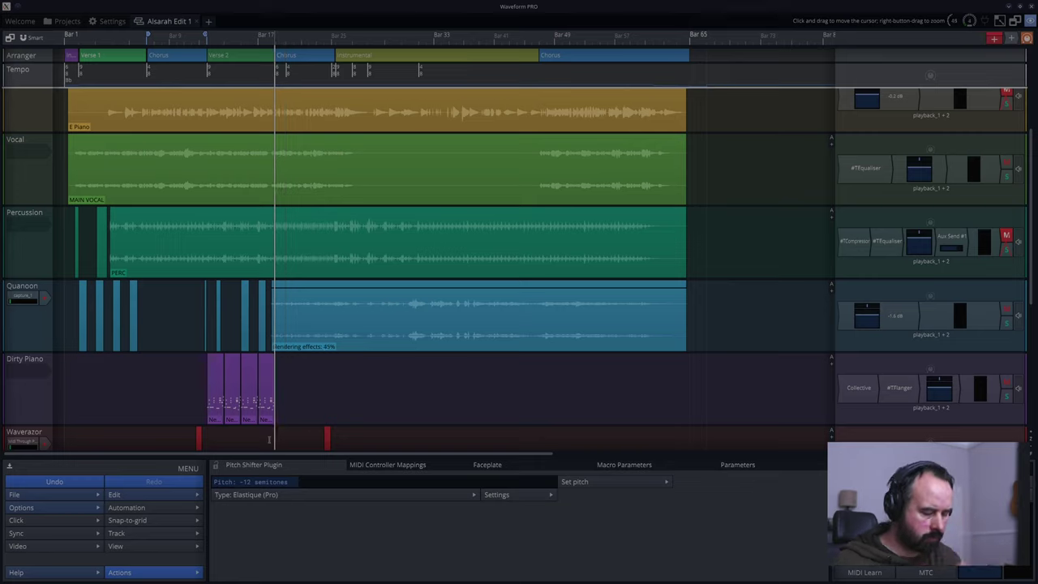
key("space")
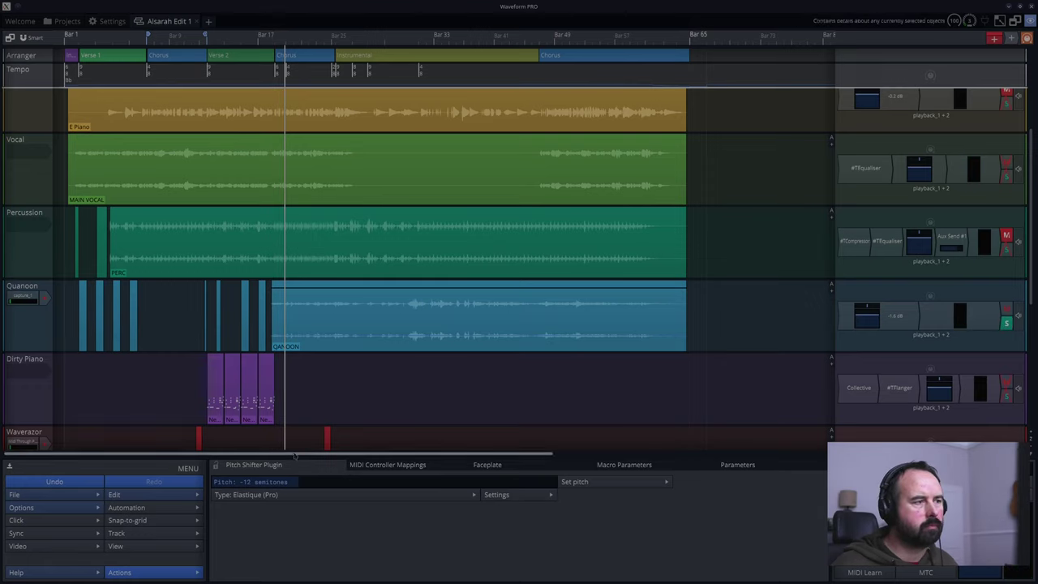
left_click(272, 442)
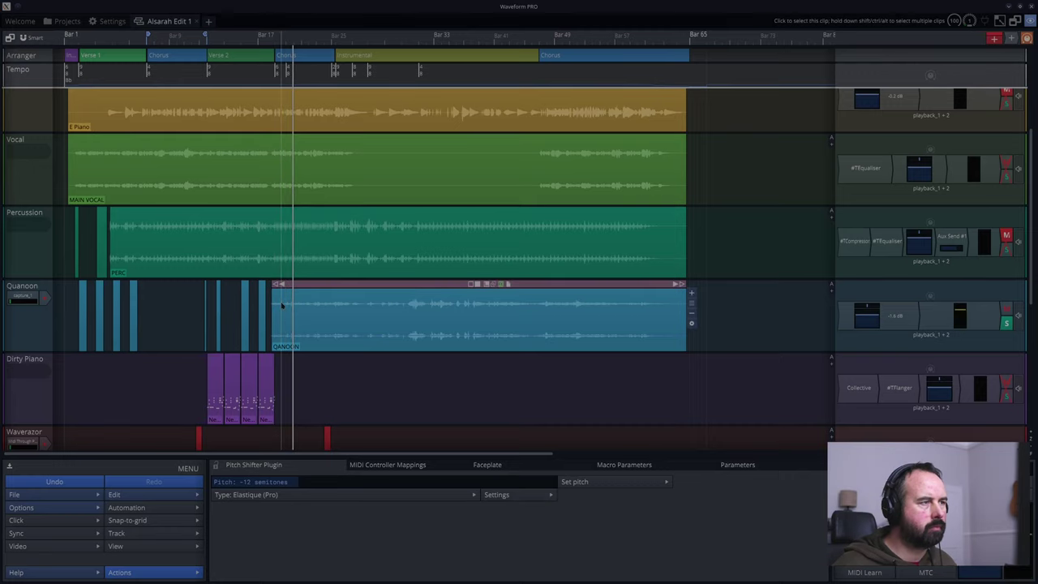
- Audition the long pitch-shifted Quanoon clip from several points around the start of the second chorus
scroll(282, 306, "up", 3)
scroll(282, 304, "up", 8)
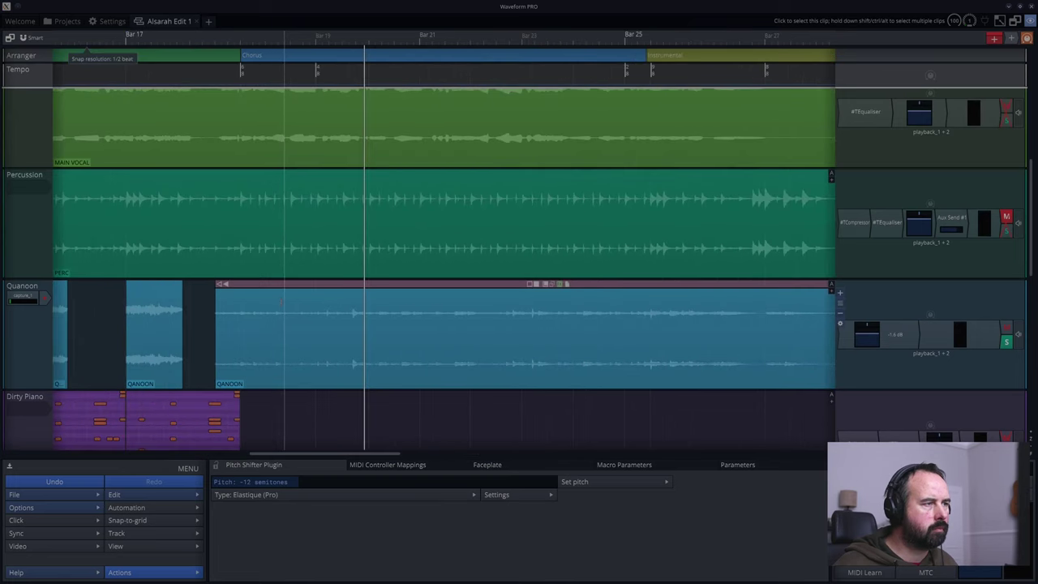
left_click(288, 364)
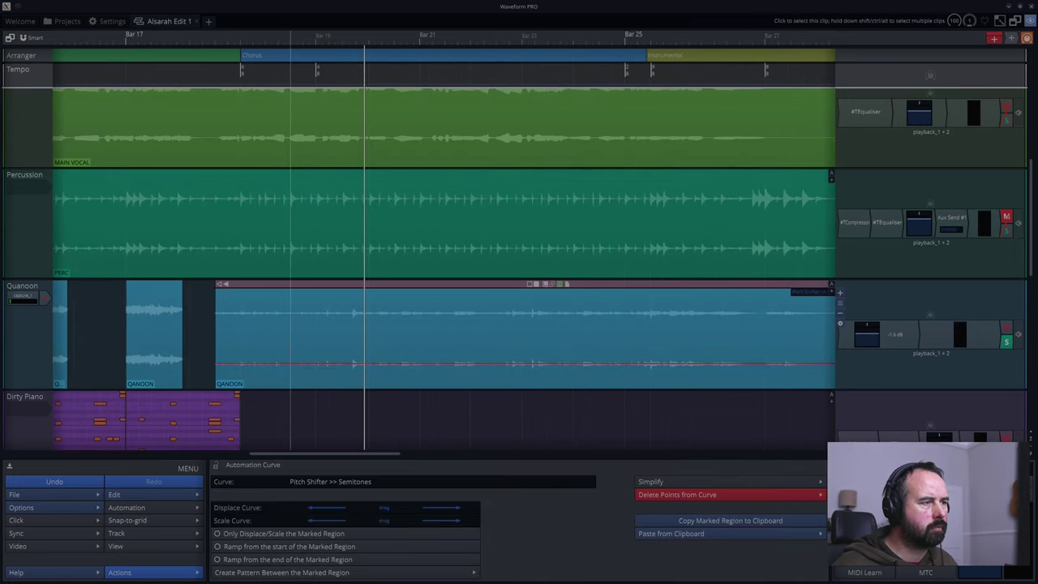
left_click(289, 347)
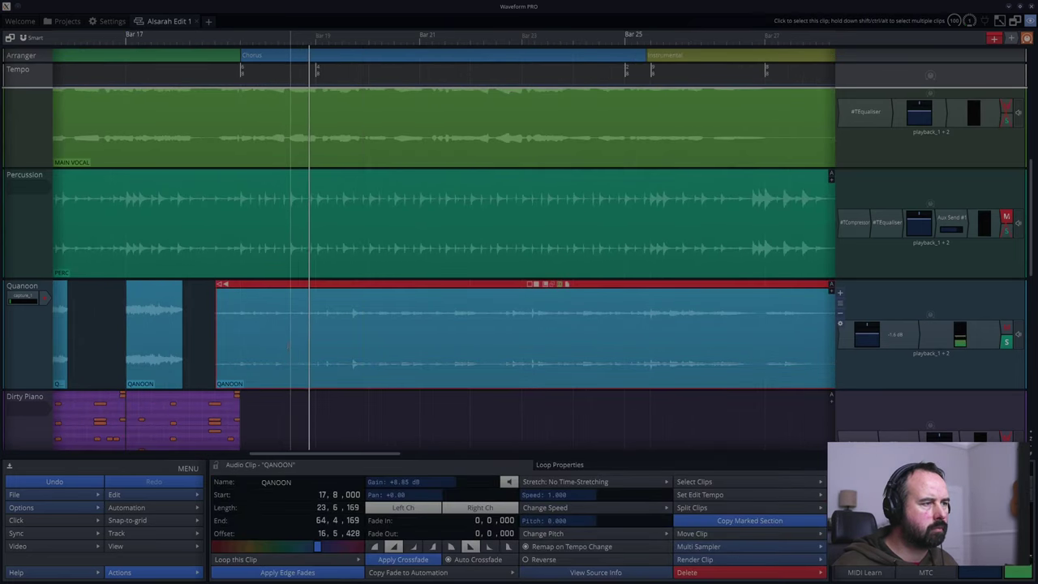
left_click(280, 340)
left_click(270, 338)
left_click(258, 334)
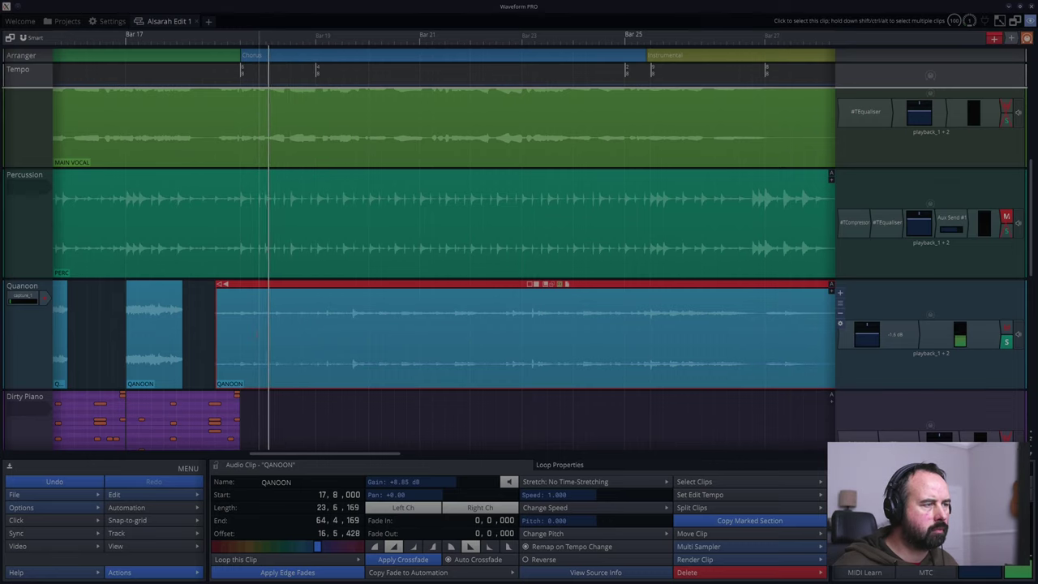
left_click(263, 334)
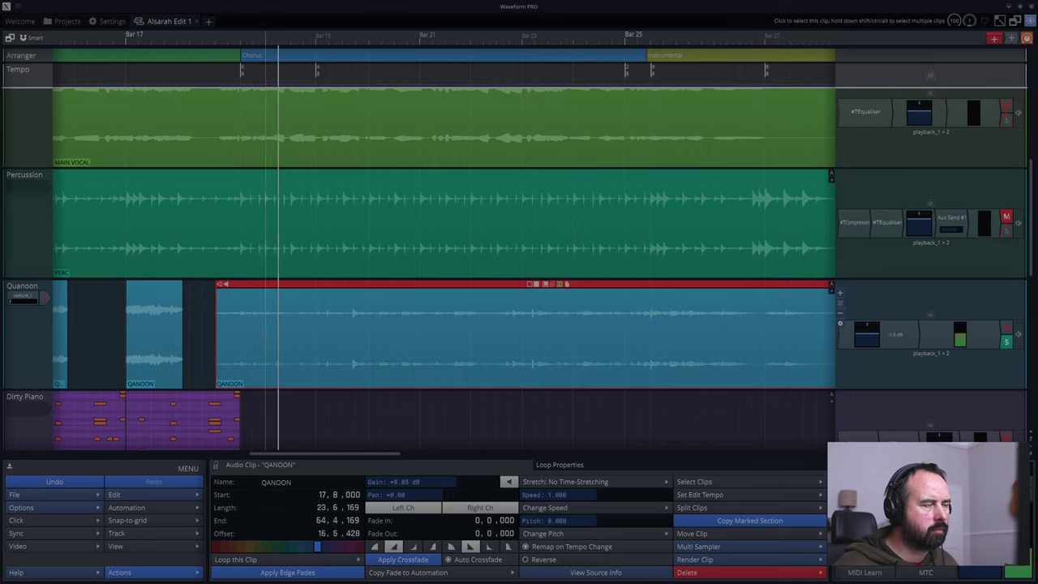
- Trim the start of the long Quanoon clip to beat 3 of bar 18 in two stages, replaying the chorus entry
left_click_drag(219, 285, 254, 285)
left_click(250, 296)
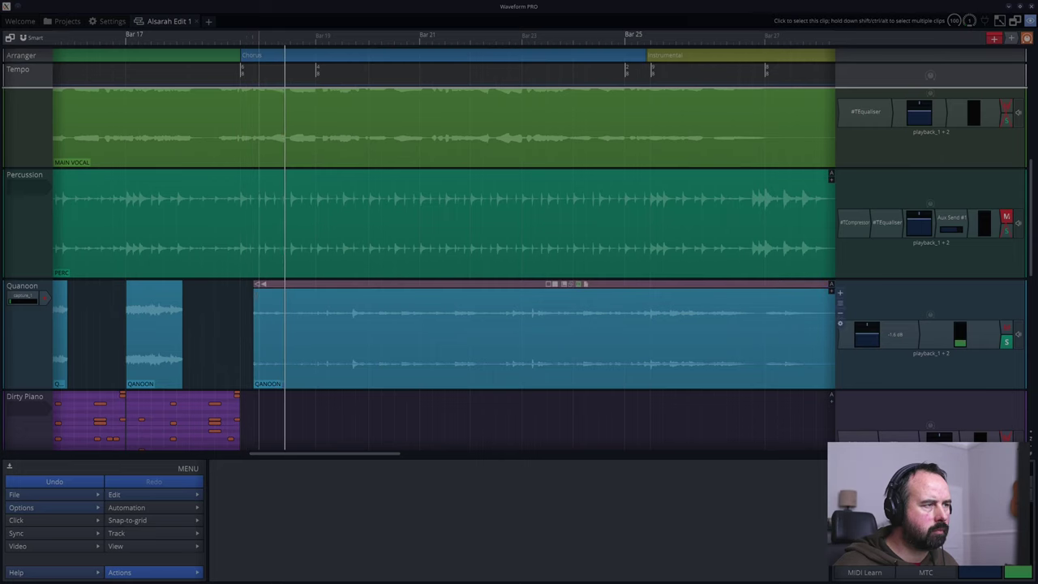
left_click_drag(255, 285, 273, 287)
left_click(252, 303)
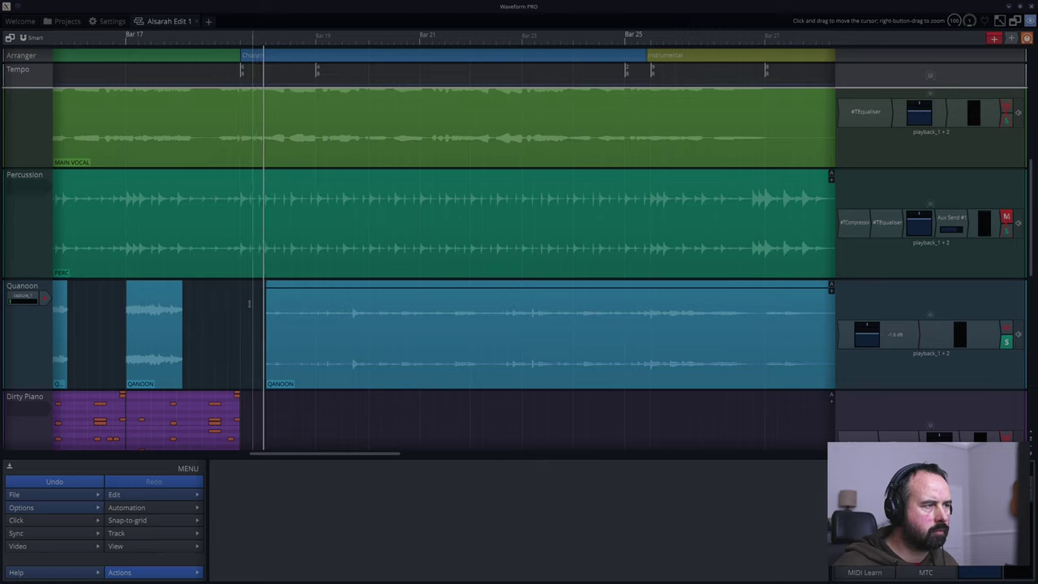
- Fine-trim the long Quanoon clip's start to just after beat 3 of bar 18 and play the chorus
scroll(259, 331, "up", 1)
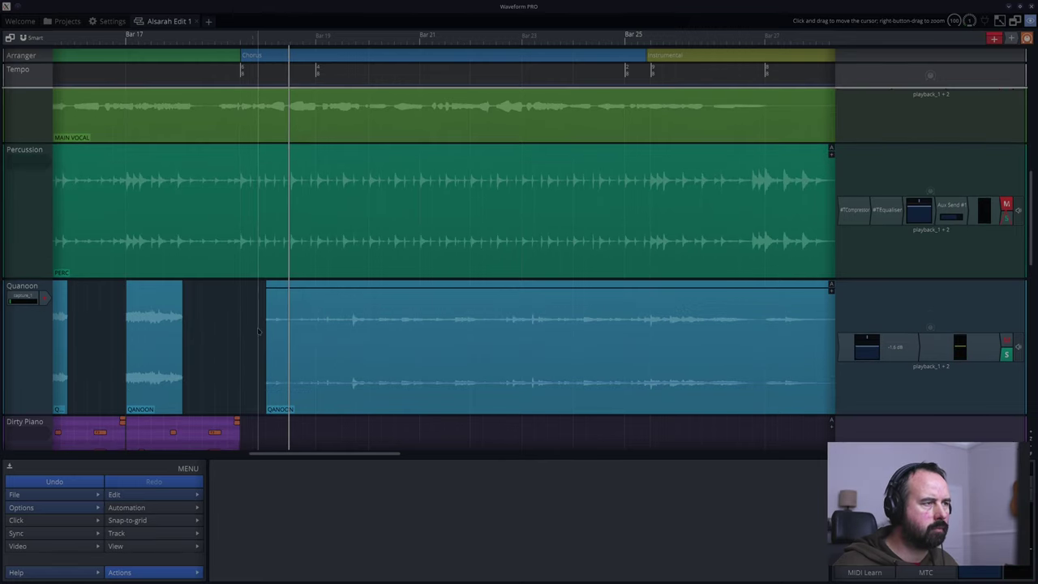
scroll(257, 328, "up", 5)
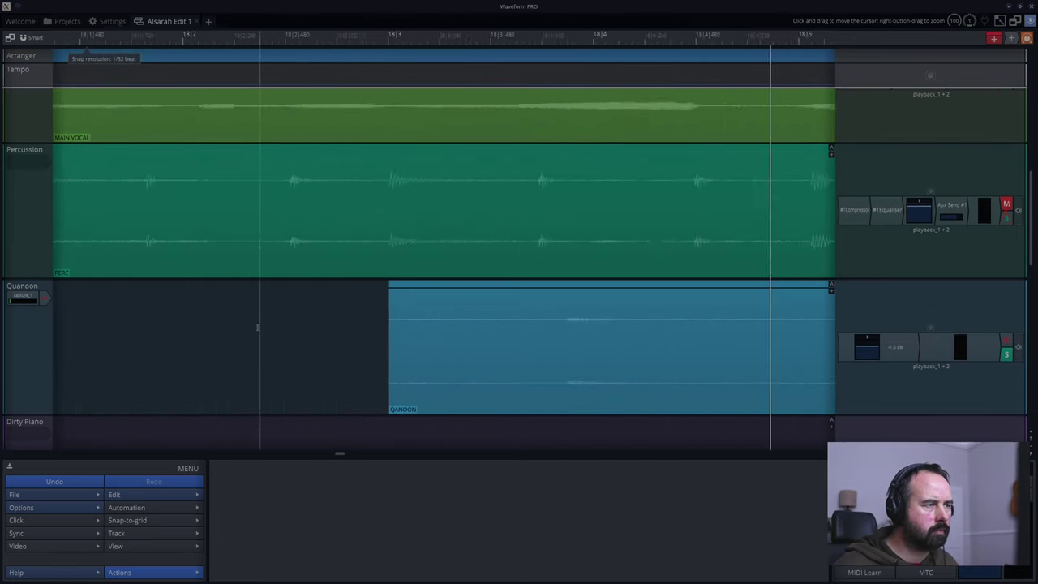
left_click(436, 321)
left_click_drag(438, 285, 452, 284)
key("space")
scroll(400, 329, "down", 2)
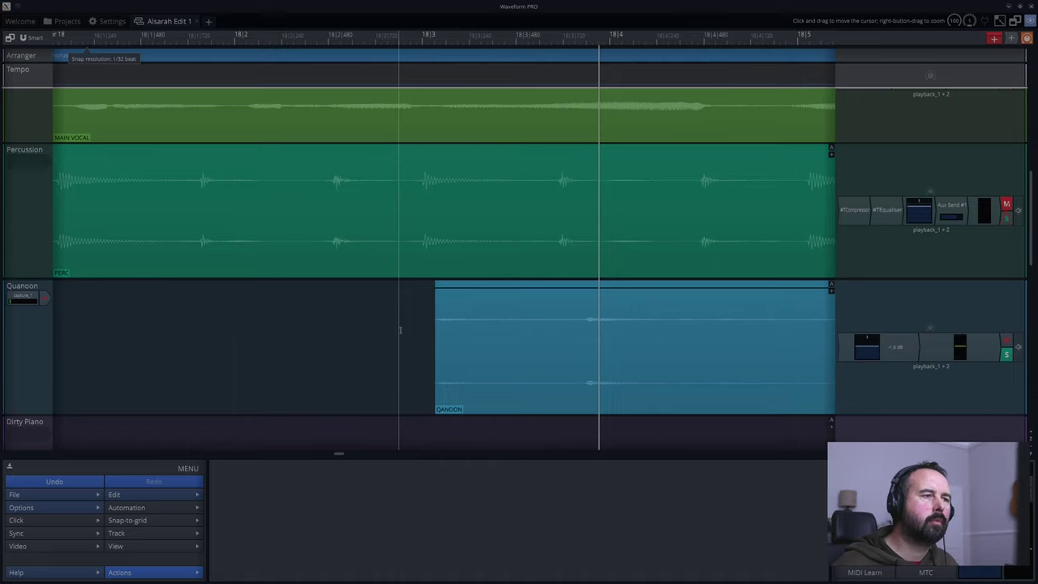
scroll(400, 329, "down", 15)
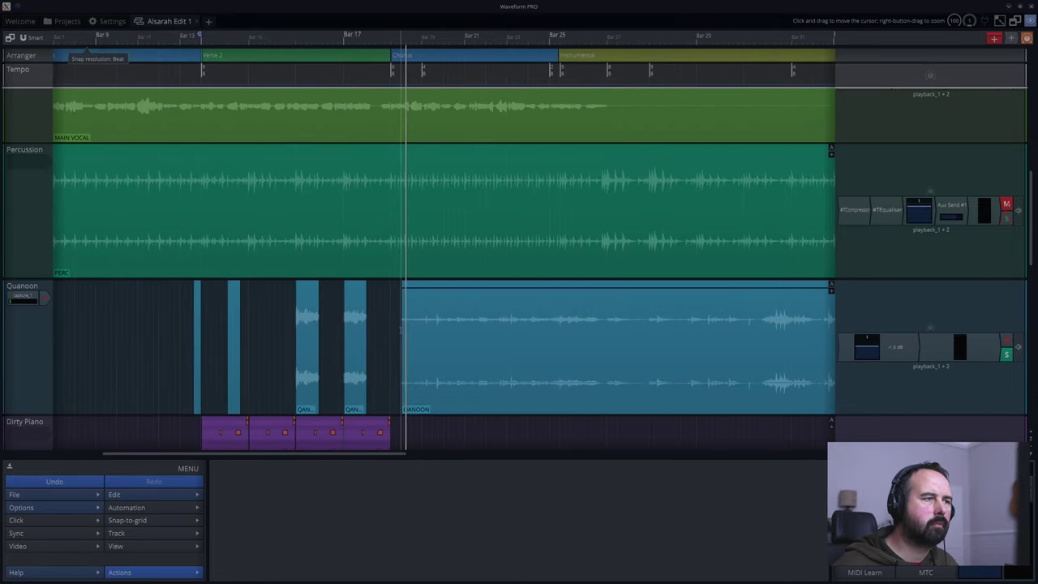
scroll(401, 330, "down", 3)
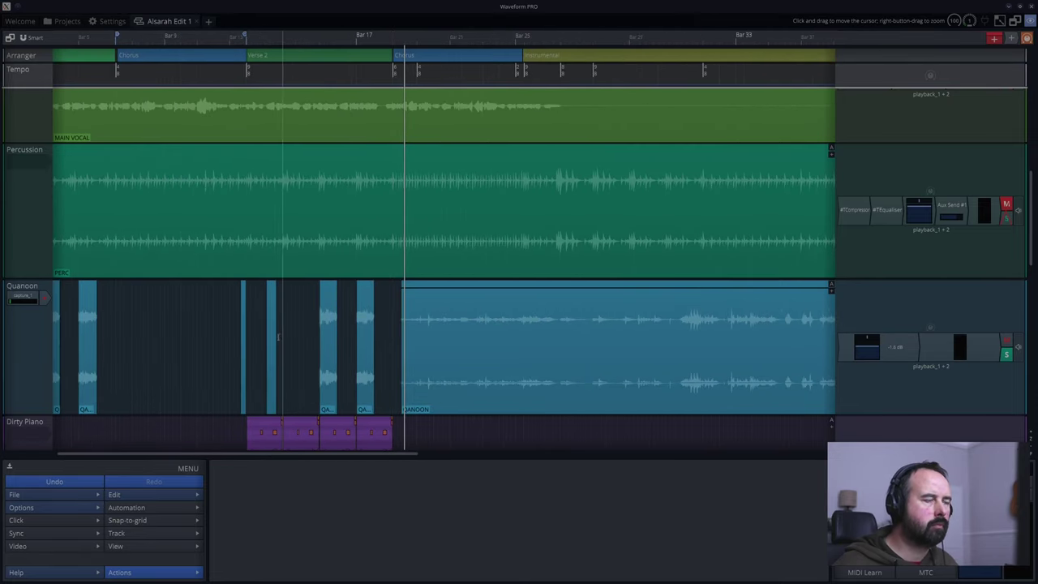
key("space")
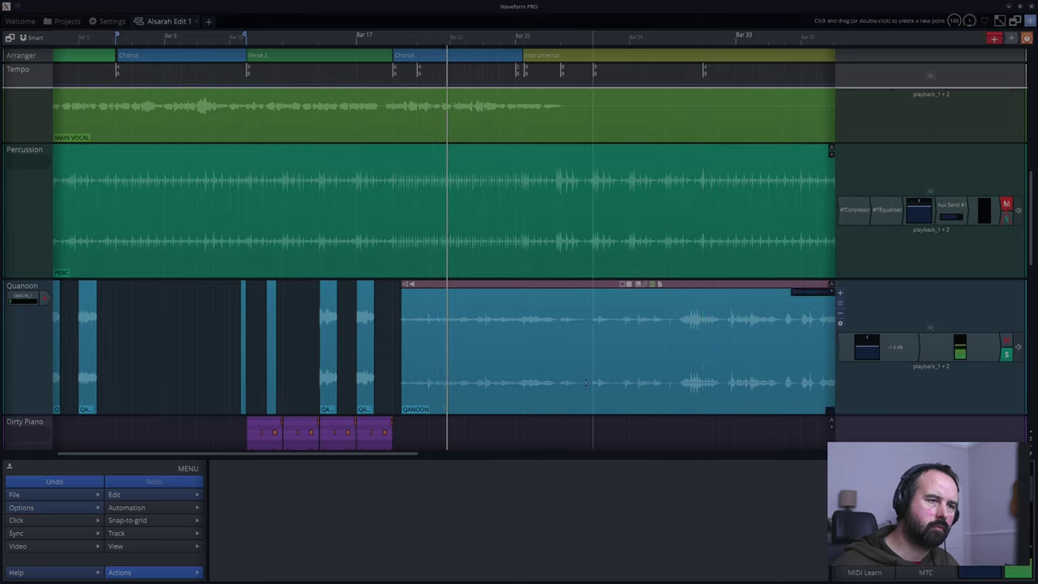
left_click(593, 382)
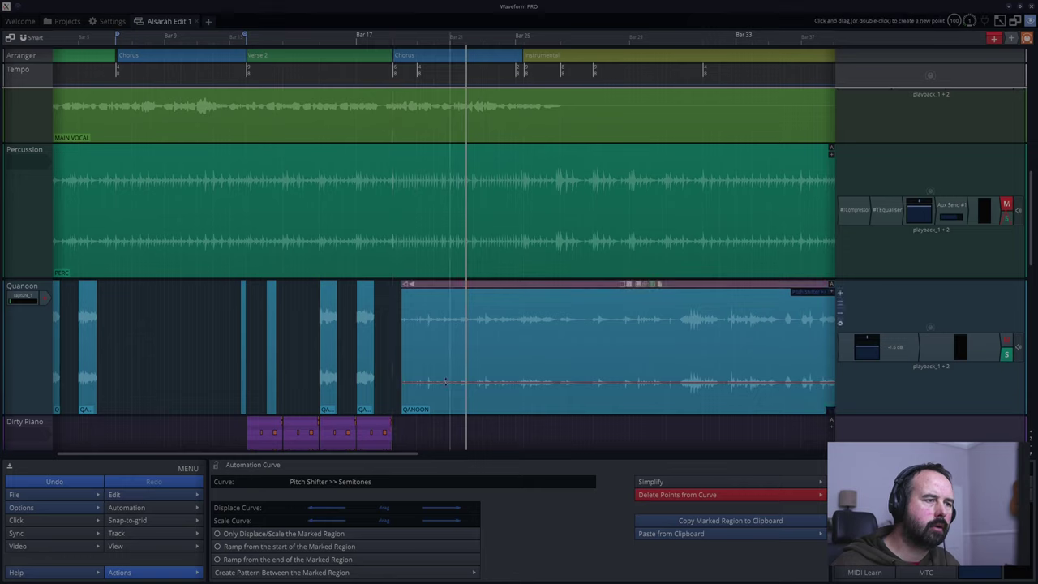
left_click(442, 382)
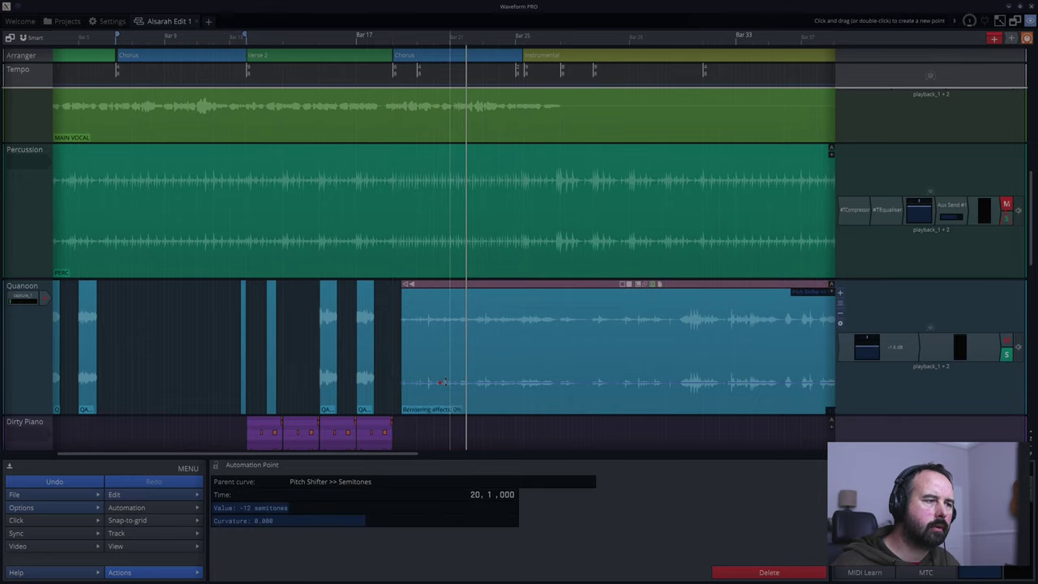
key("ctrl+z")
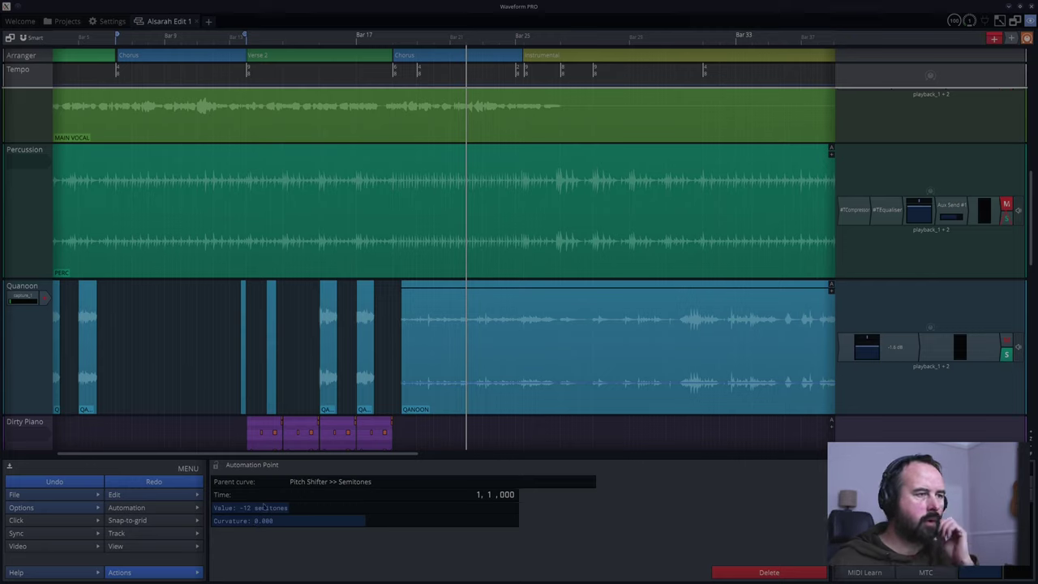
- Examine the Pitch Shifter semitones curve and plugin settings of the long Quanoon clip
left_click(396, 339)
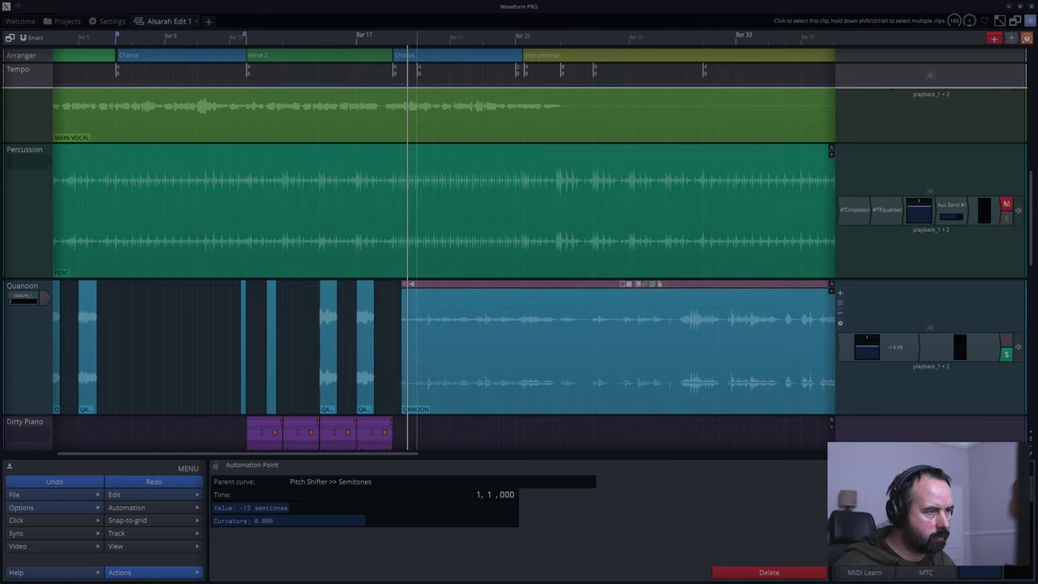
left_click(418, 382)
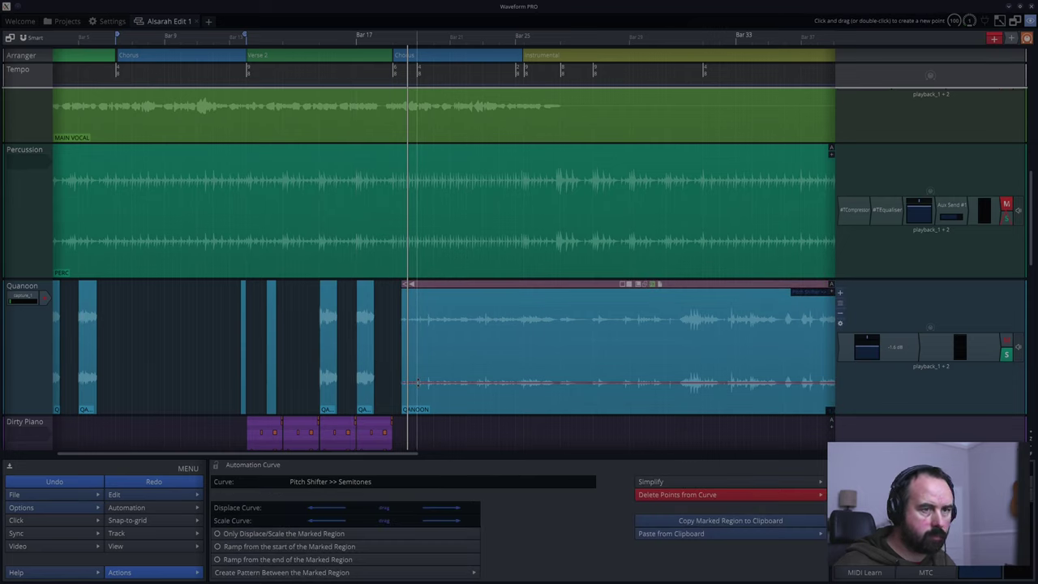
scroll(485, 319, "down", 3)
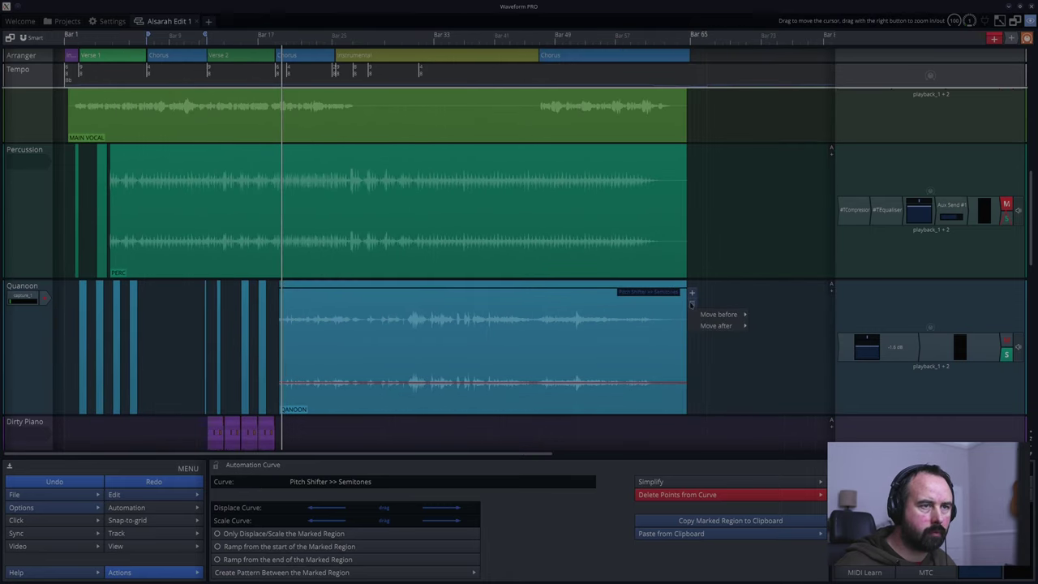
left_click(691, 325)
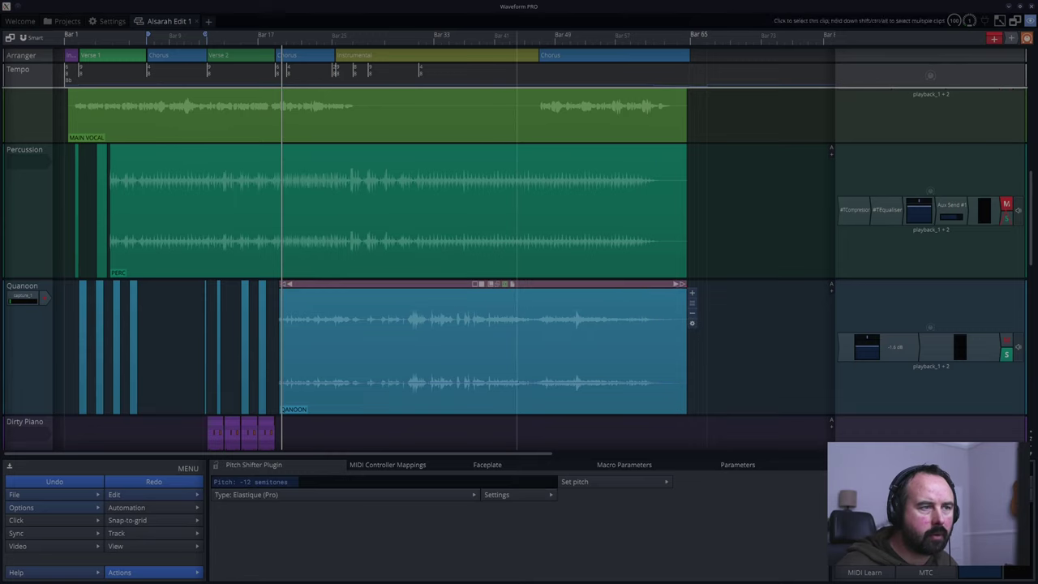
left_click(518, 382)
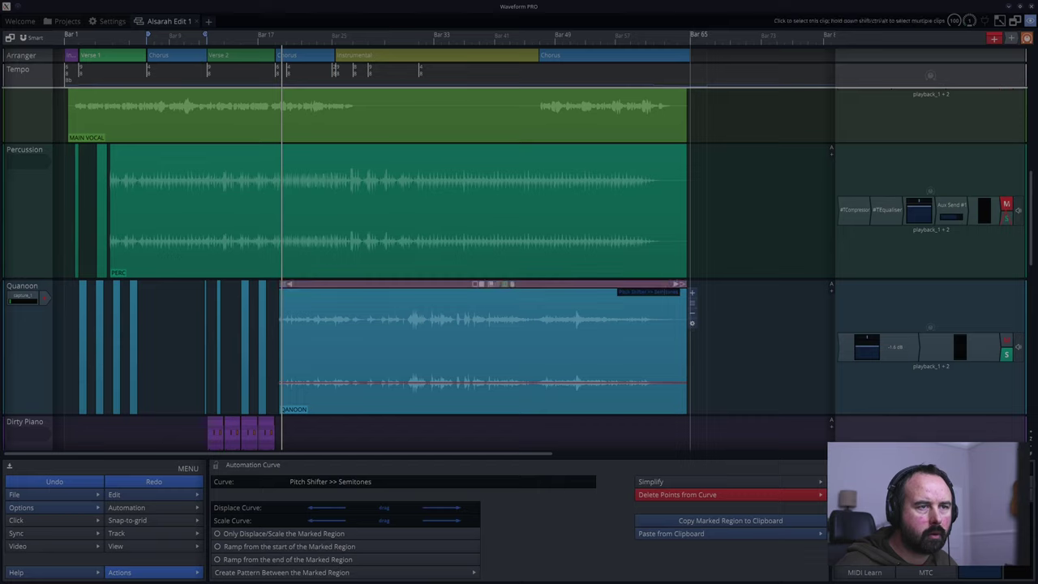
- Set the long Quanoon clip's Pitch Shifter to -2 octaves and audition it from the start of the second chorus
left_click(691, 324)
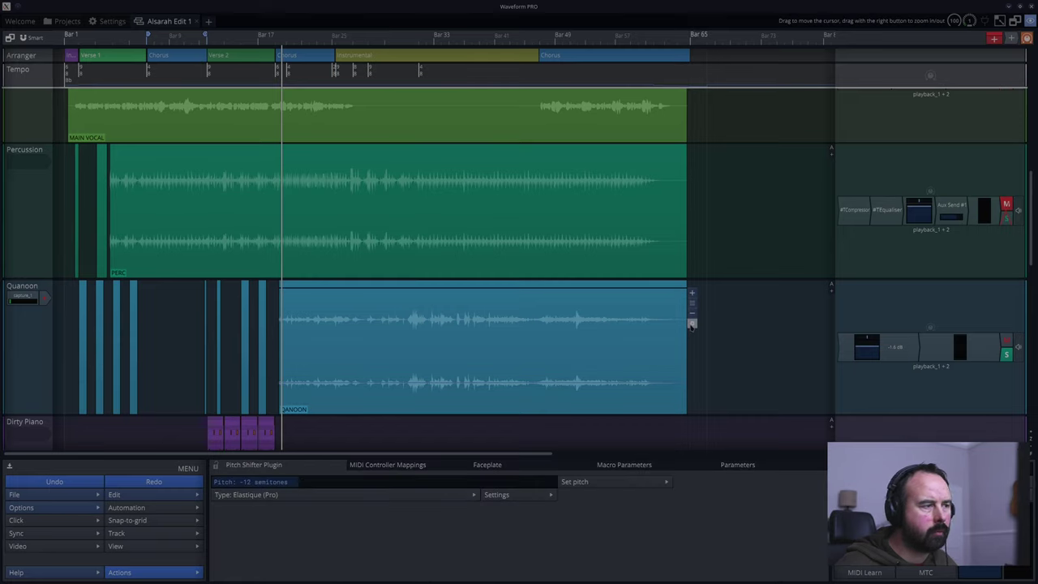
left_click(656, 482)
left_click(573, 466)
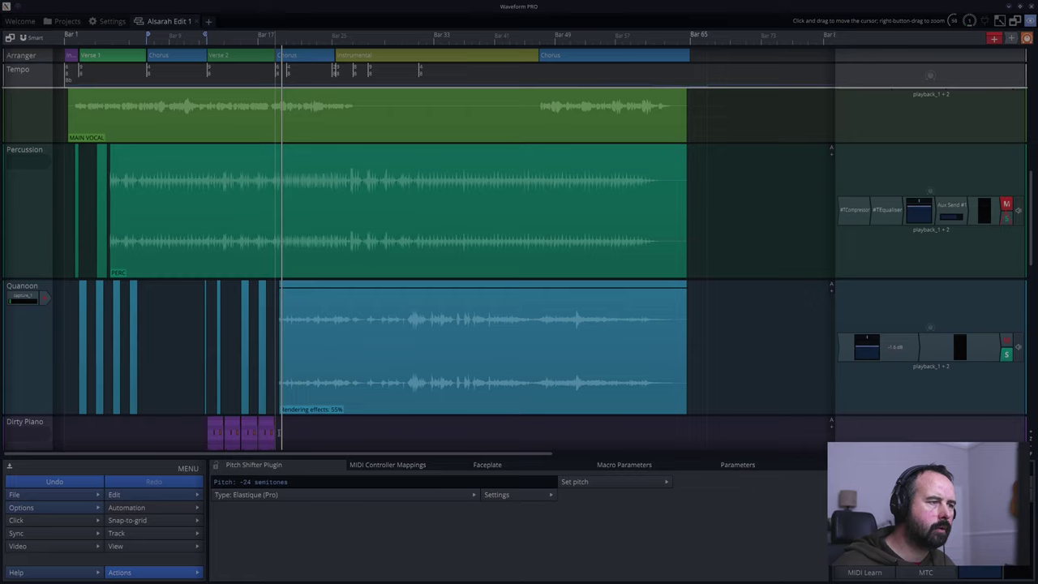
left_click(278, 432)
key("space")
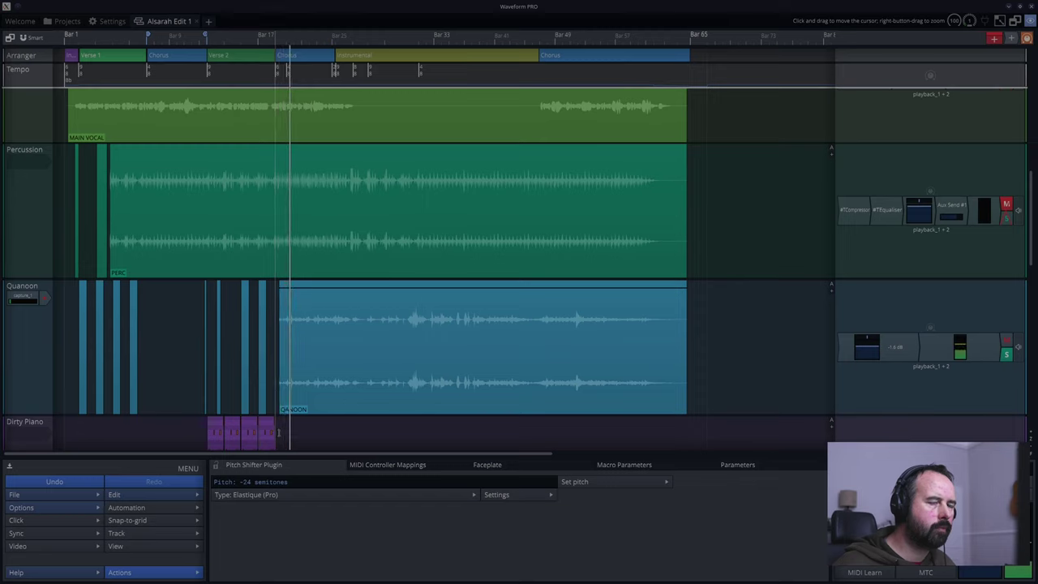
key("space")
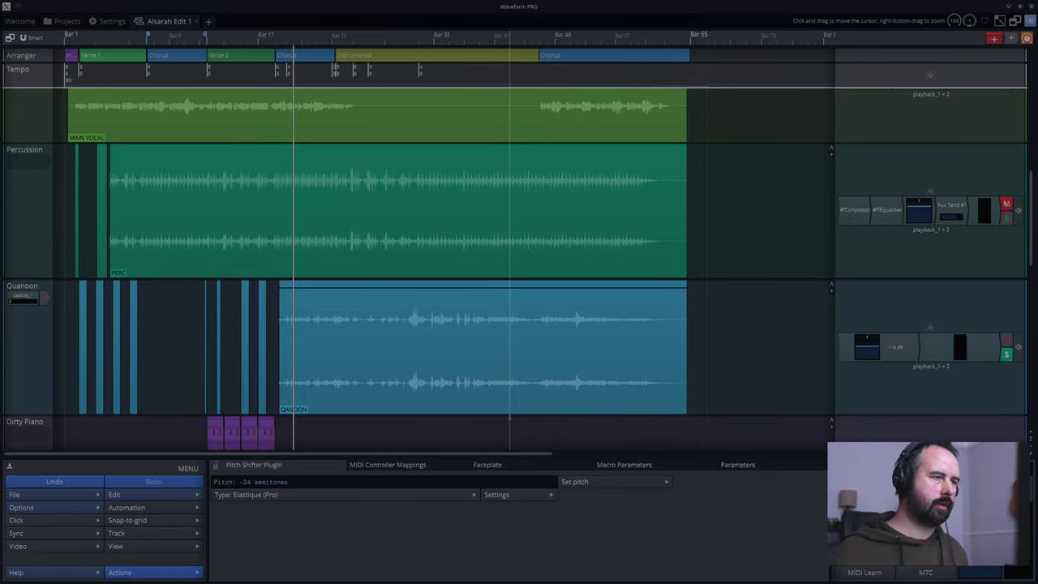
key("space")
left_click(367, 397)
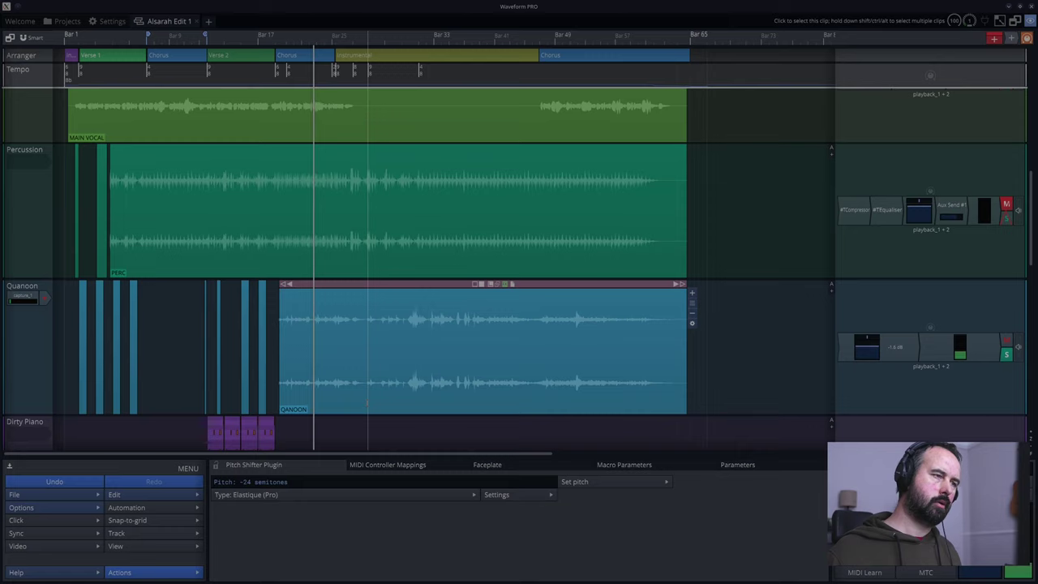
- Audition the end of the second chorus and split the long Quanoon clip at bar 26, where the instrumental begins
scroll(368, 402, "down", 1)
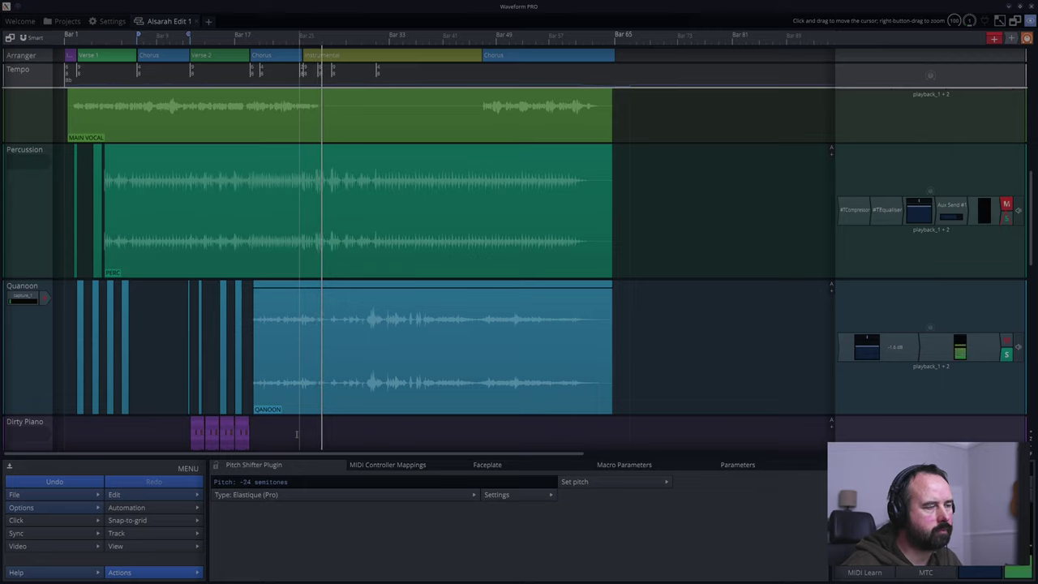
key("space")
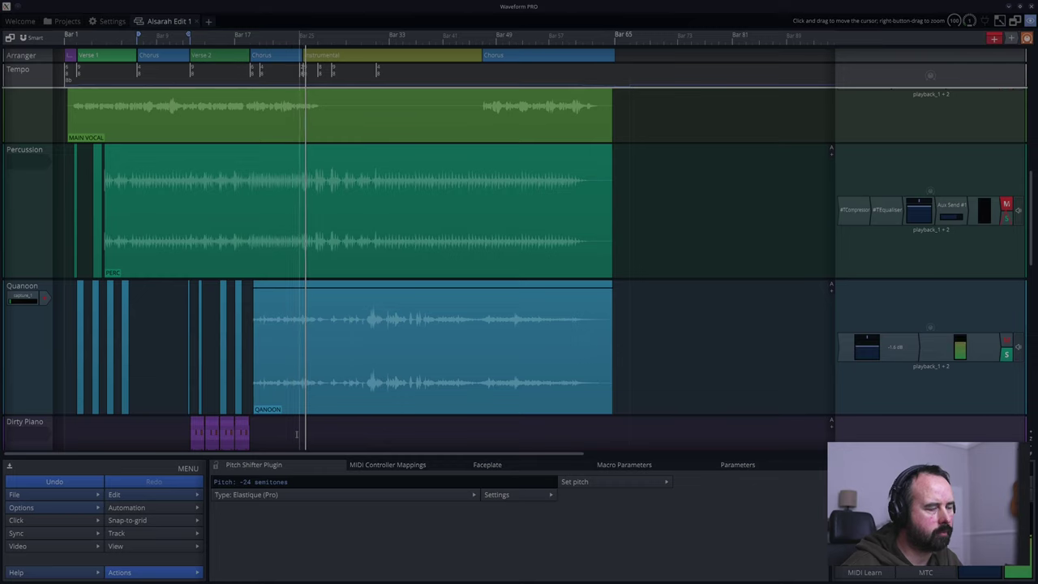
scroll(297, 436, "up", 8)
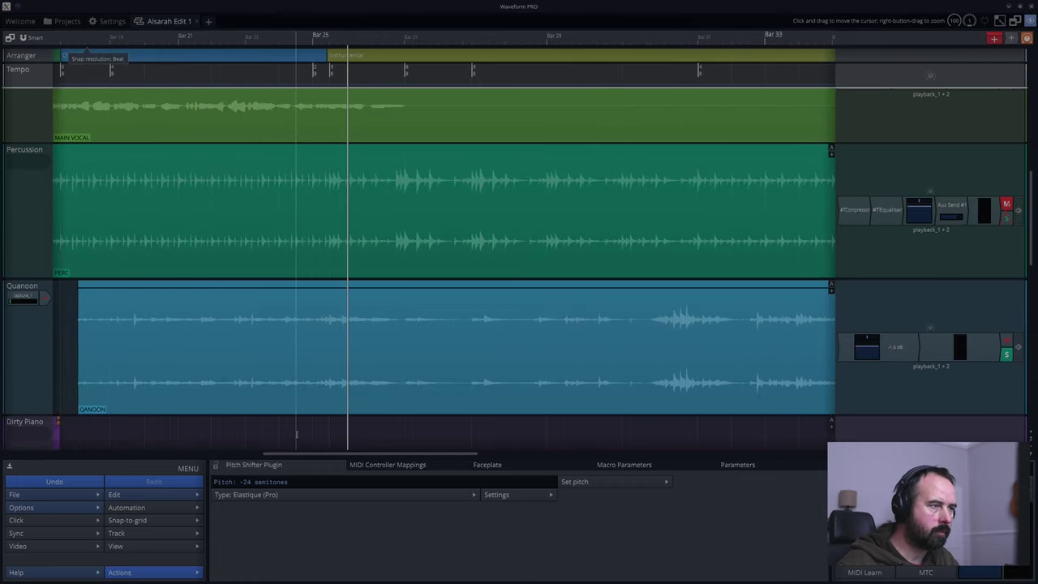
left_click(279, 439)
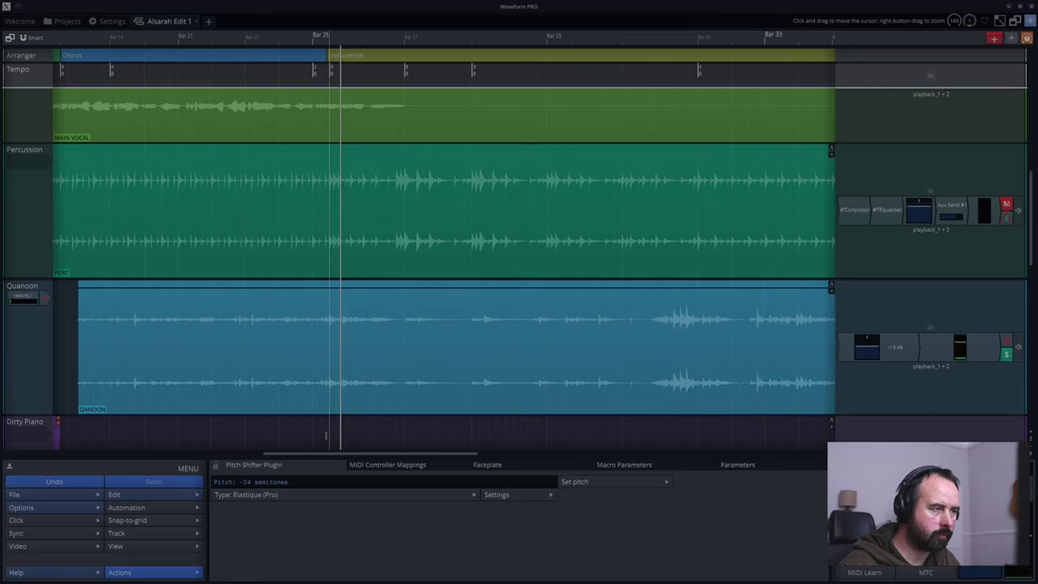
key("space")
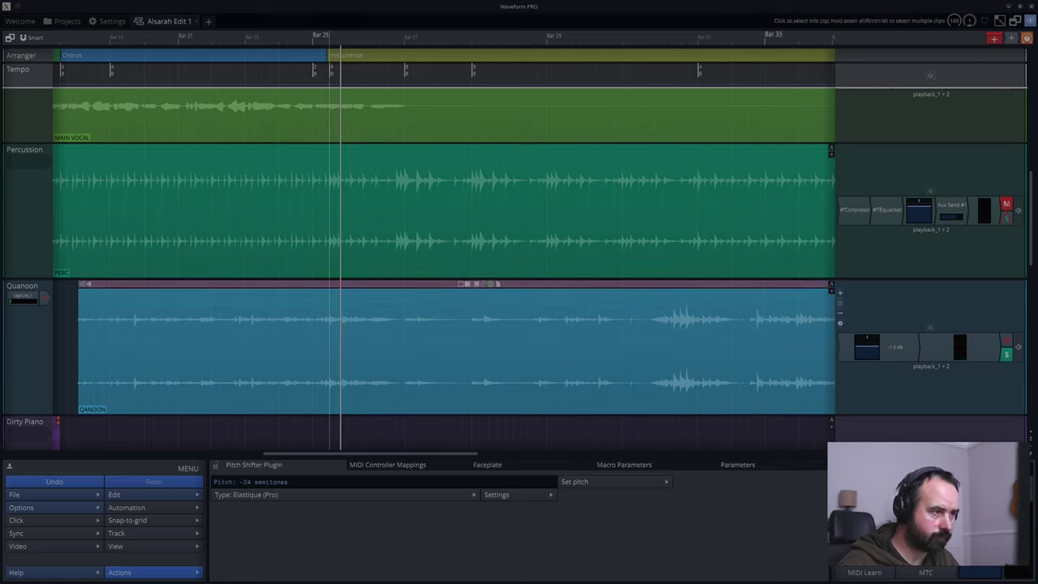
left_click(329, 399)
key("s")
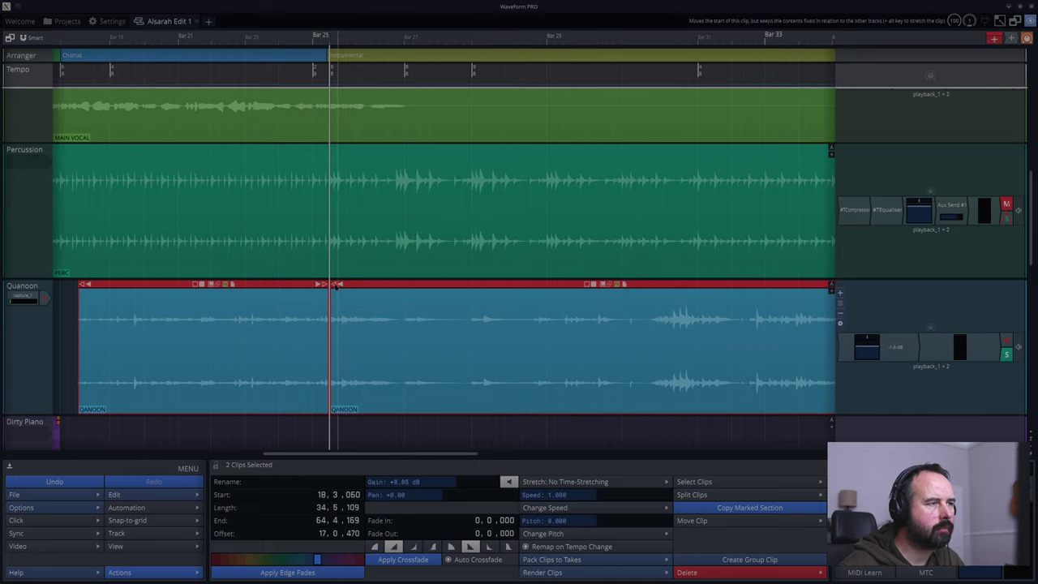
- Trim the start of the instrumental Quanoon clip to bar 27, beat 1, leaving a gap after the second chorus
key("space")
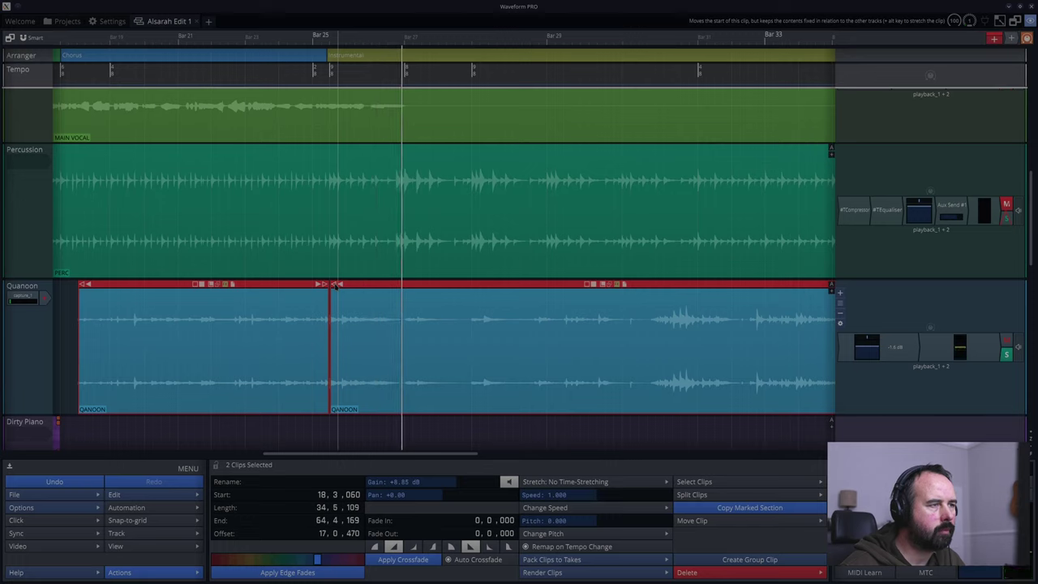
mouse_move(336, 286)
left_mouse_down()
mouse_move(352, 284)
mouse_move(335, 286)
left_mouse_up()
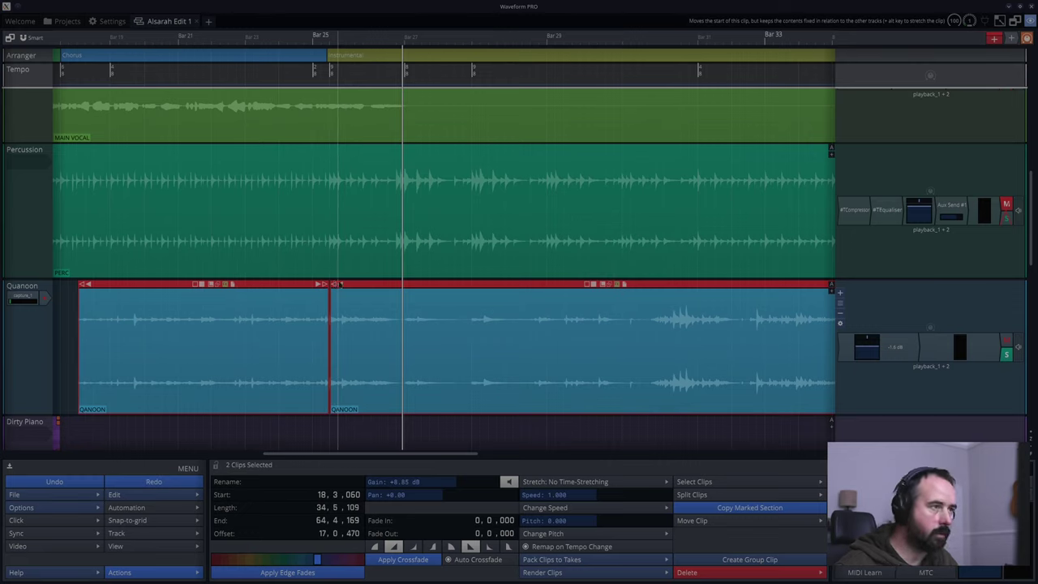
left_click(336, 285)
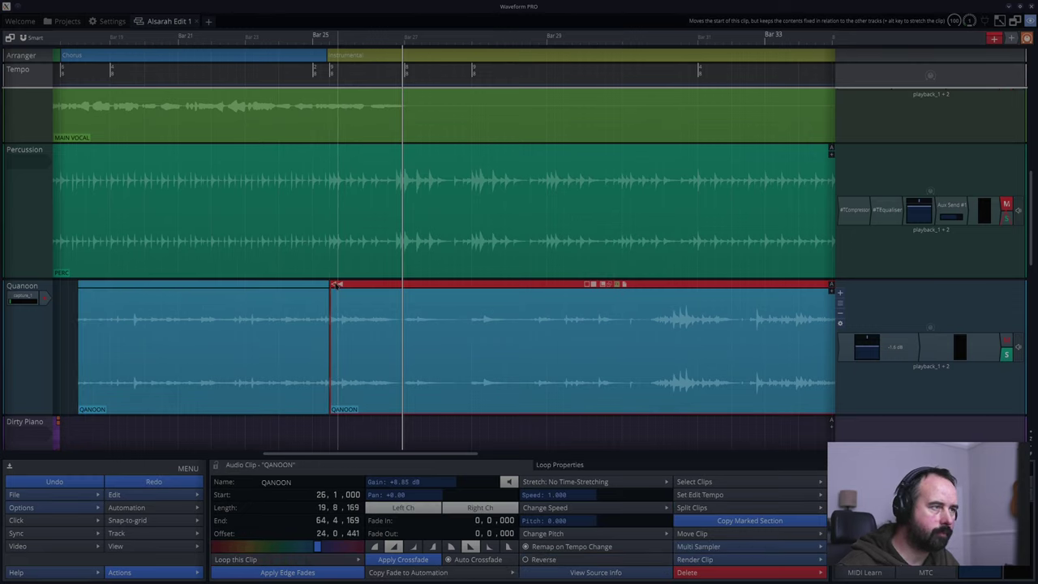
left_click_drag(336, 285, 399, 286)
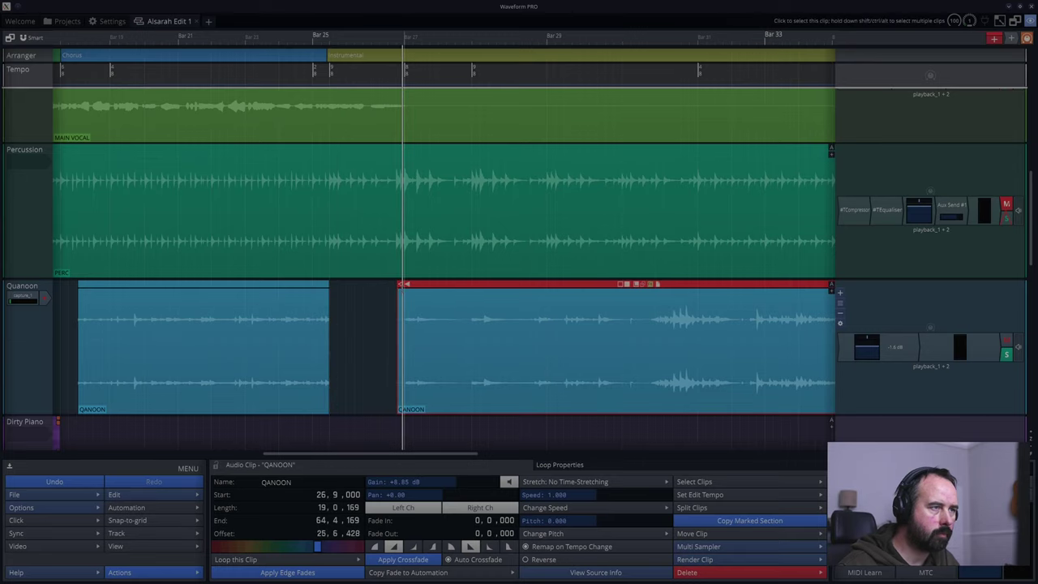
scroll(399, 286, "up", 3)
left_click_drag(363, 285, 430, 299)
scroll(260, 314, "down", 3)
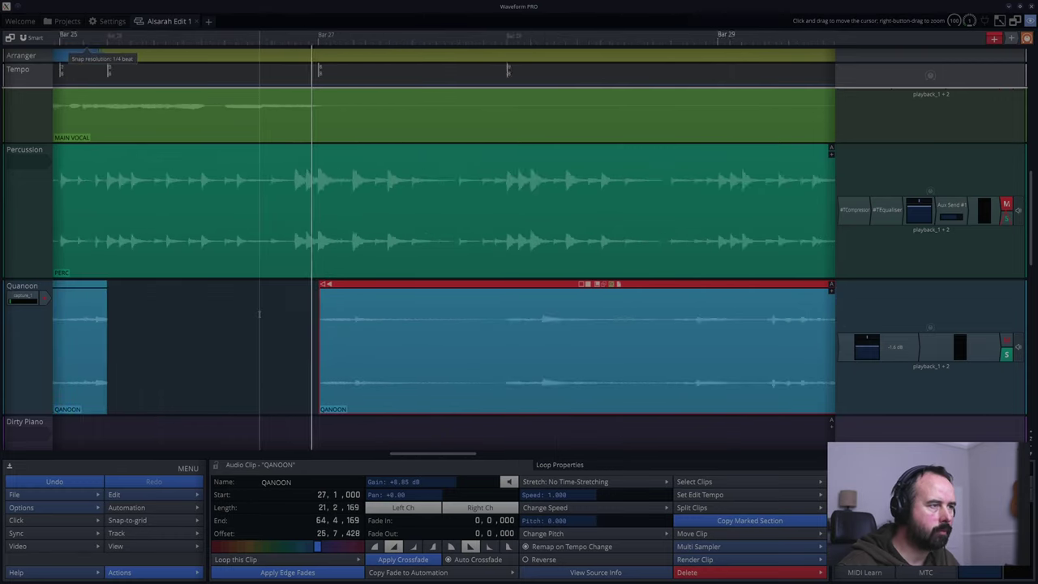
scroll(259, 315, "down", 6)
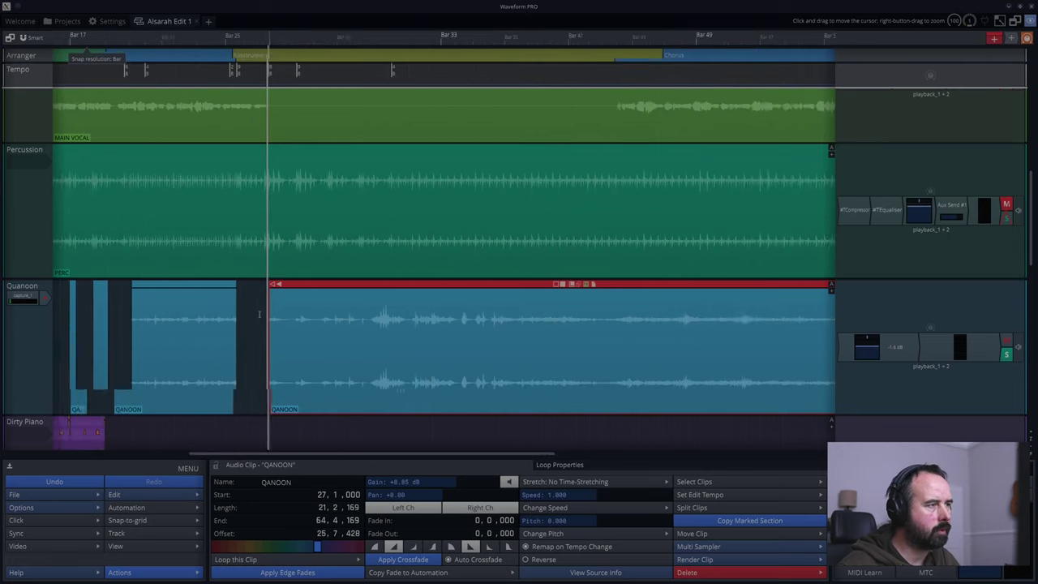
scroll(258, 315, "down", 2)
- Raise the second-chorus Quanoon clip's gain to +15.18 dB while auditioning the chorus entry
left_click(81, 322)
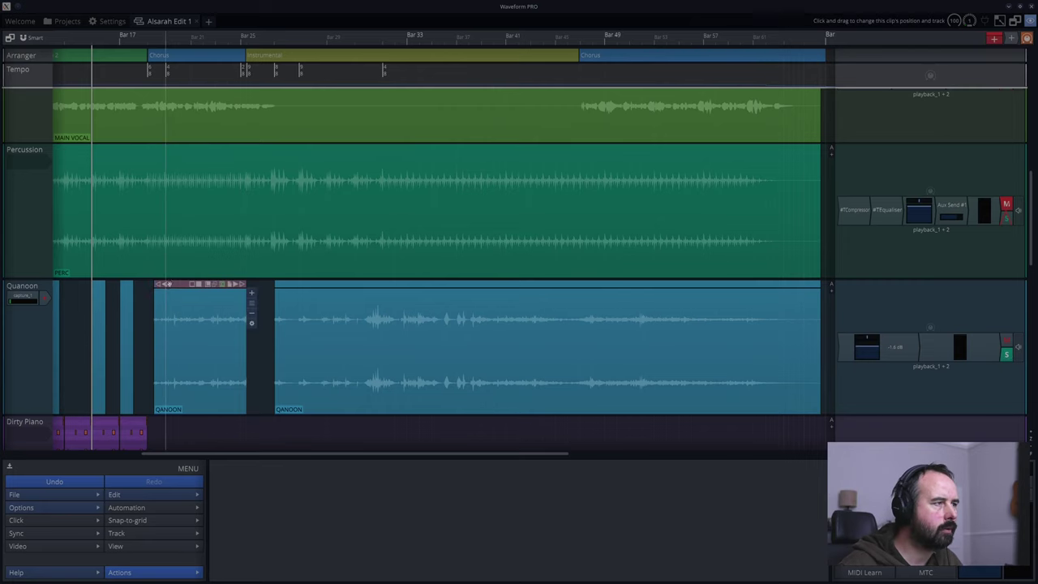
left_click(178, 284)
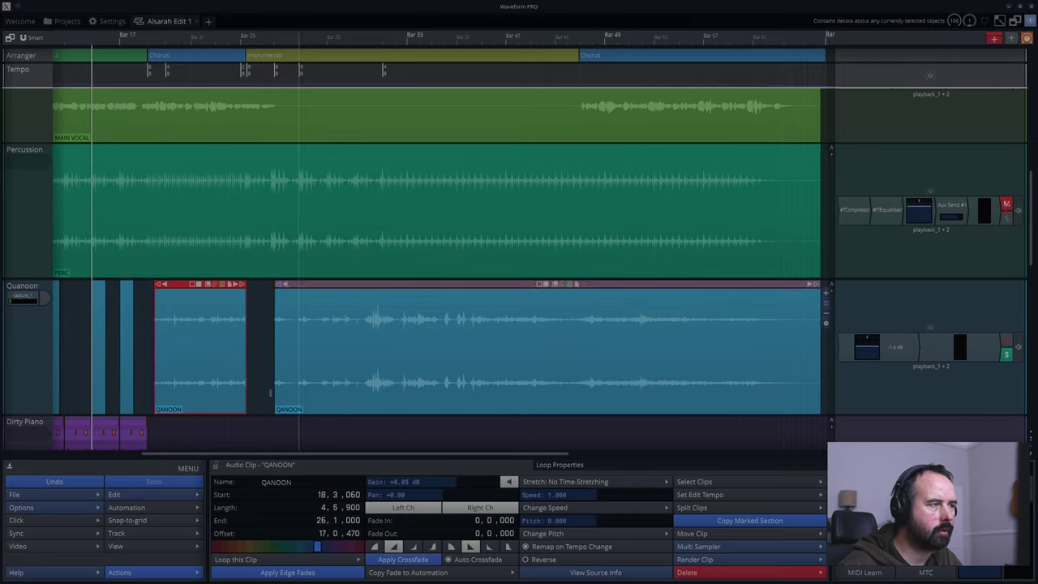
left_click(148, 345)
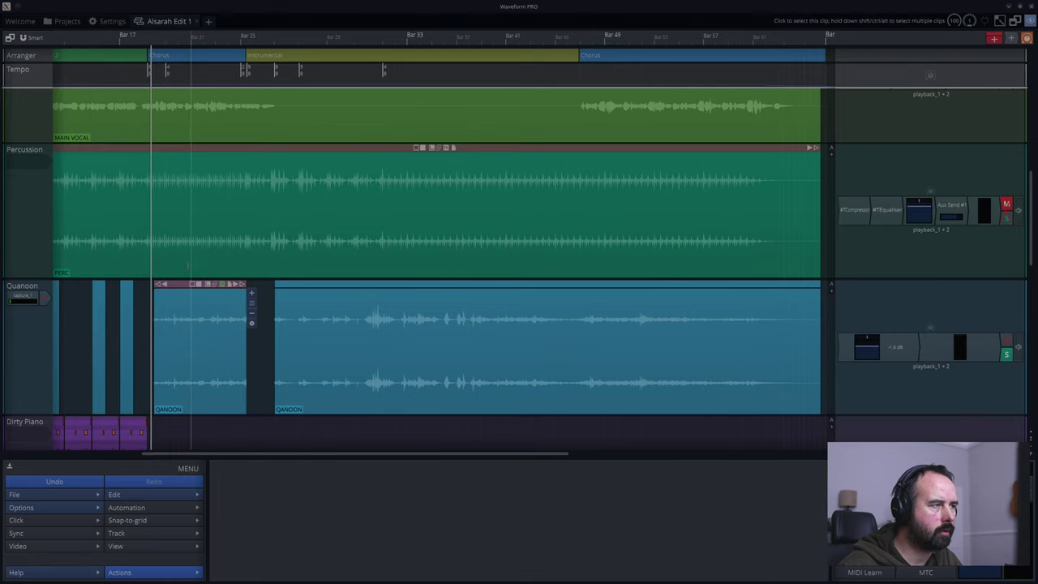
left_click(177, 284)
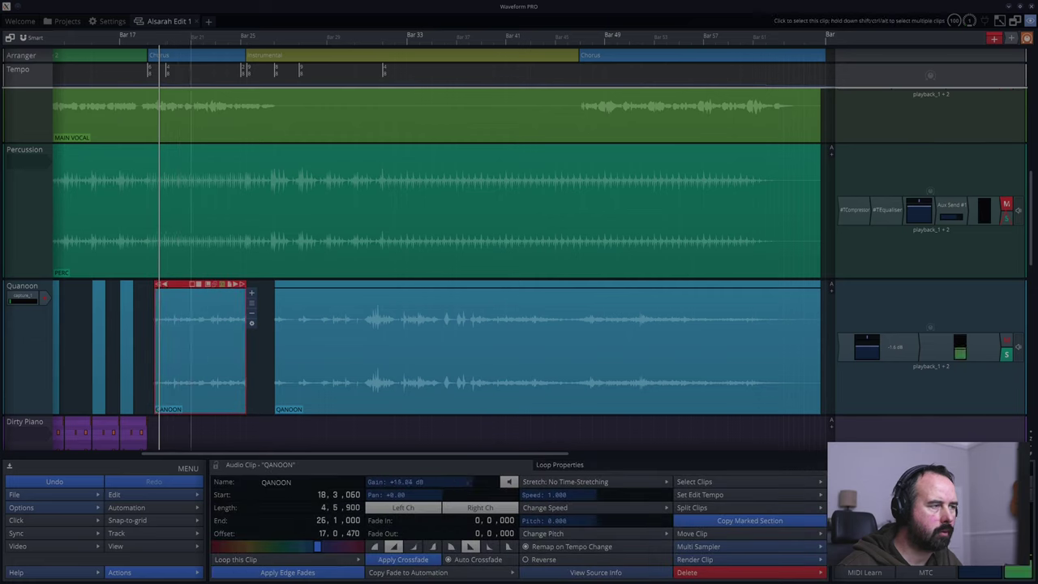
left_click_drag(472, 488, 474, 484)
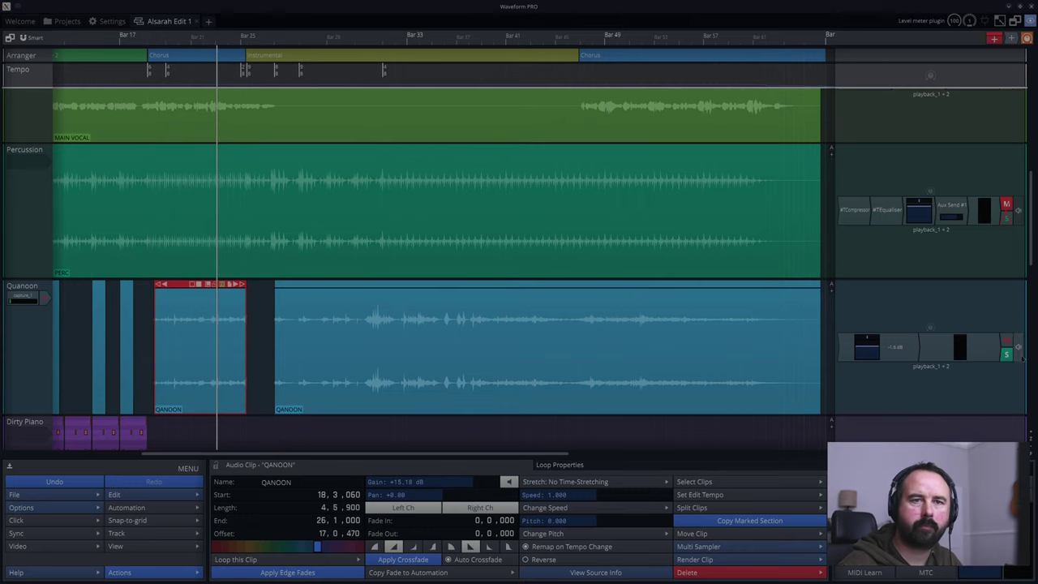
- Try different gain levels on the second-chorus Quanoon clip while replaying the chorus with the track unsoloed
left_click(142, 326)
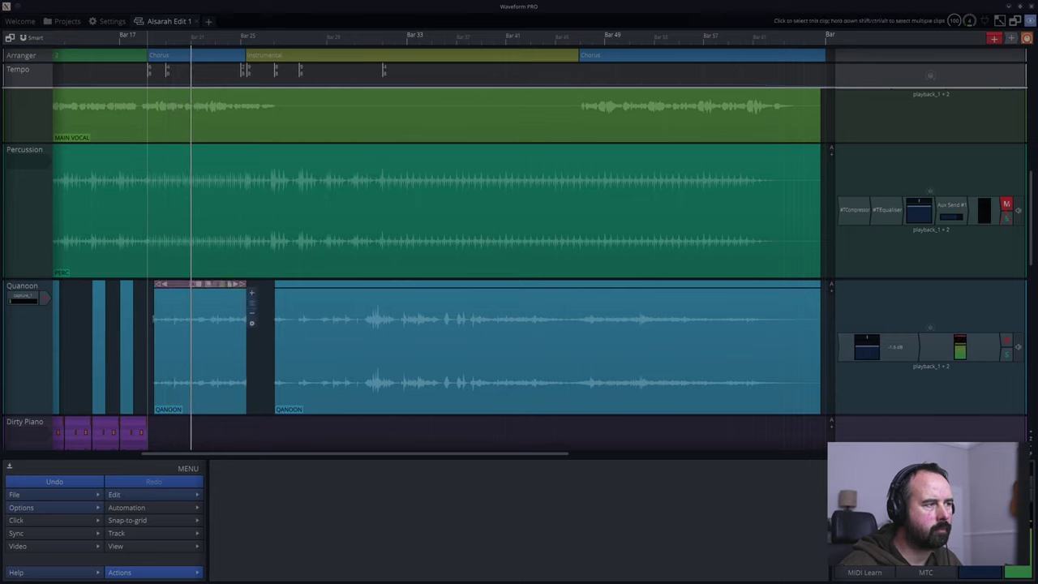
left_click(147, 309)
left_click(174, 287)
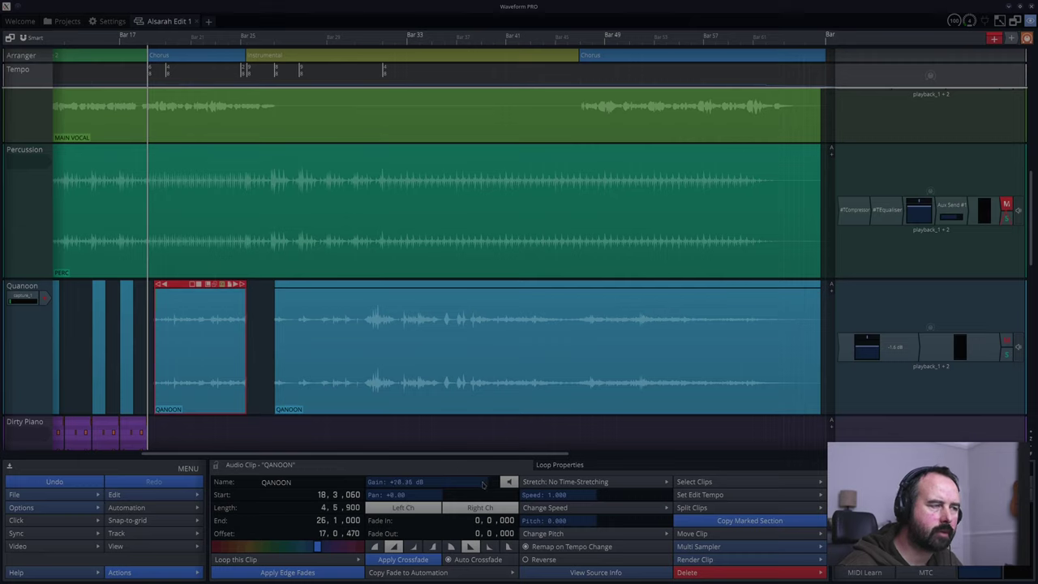
key("space")
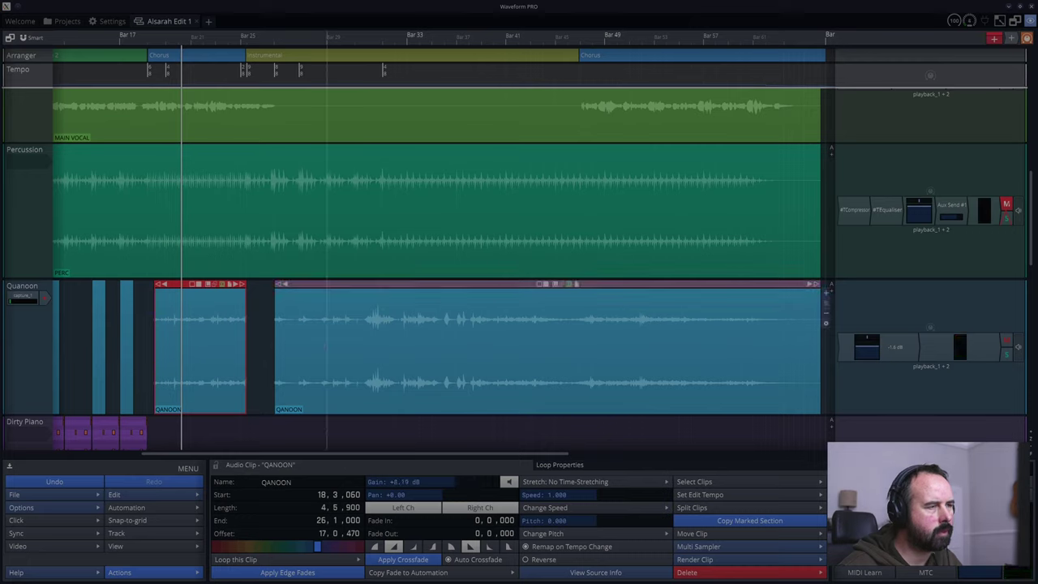
- Check the instrumental Quanoon clip's gain and set the second-chorus clip to match at +8.85 dB, replaying it
left_click(321, 288)
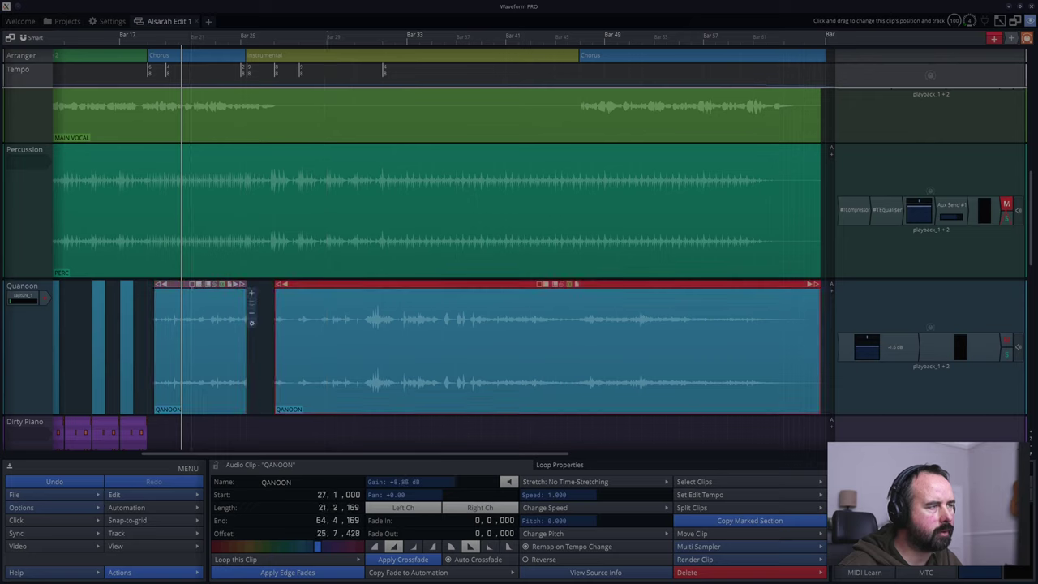
left_click(227, 324)
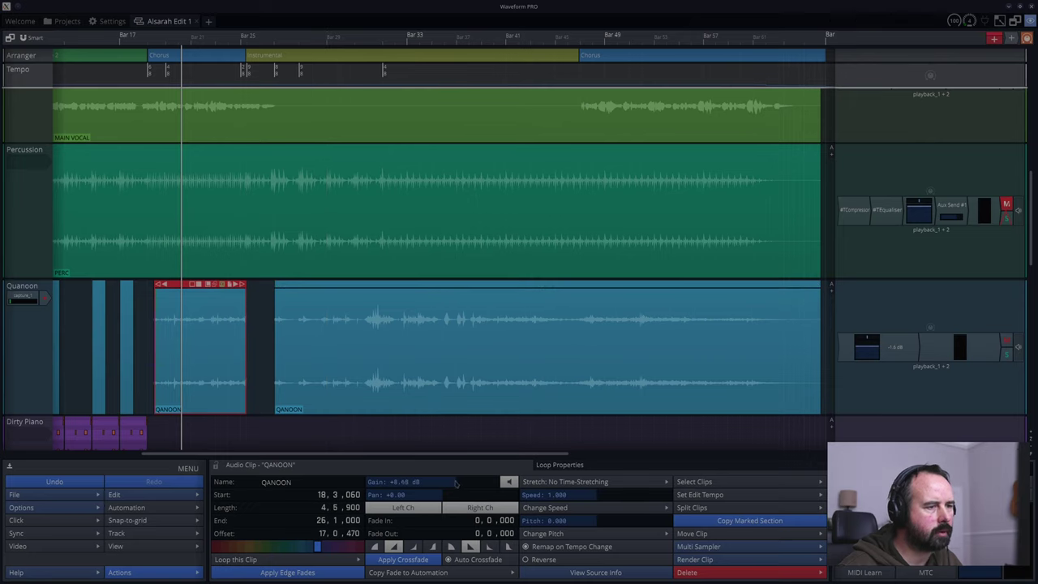
left_click_drag(456, 484, 455, 484)
key("space")
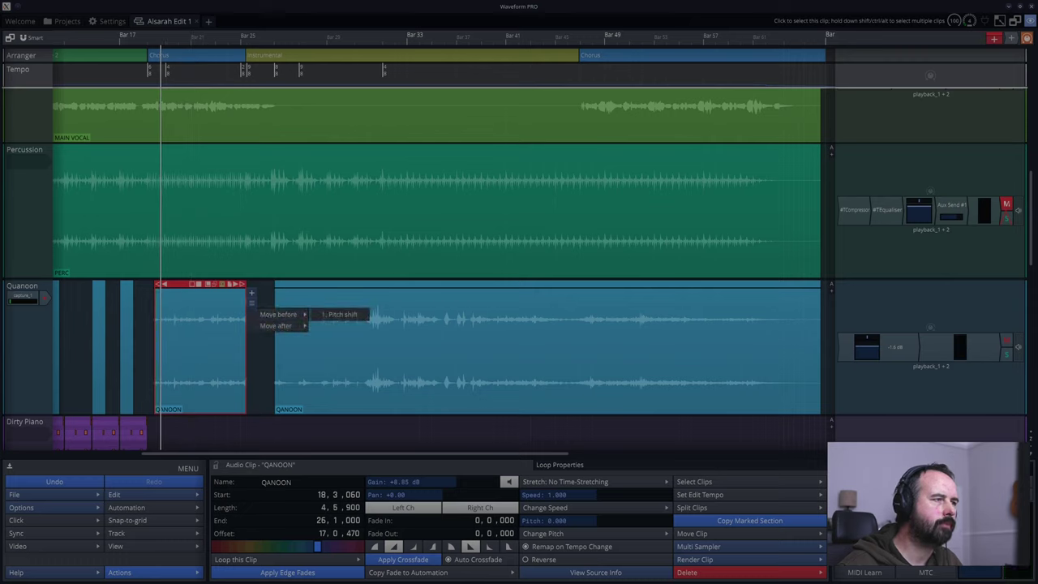
- Change the second-chorus Quanoon clip's Pitch Shifter type to Elastique (Monophonic)
mouse_move(276, 325)
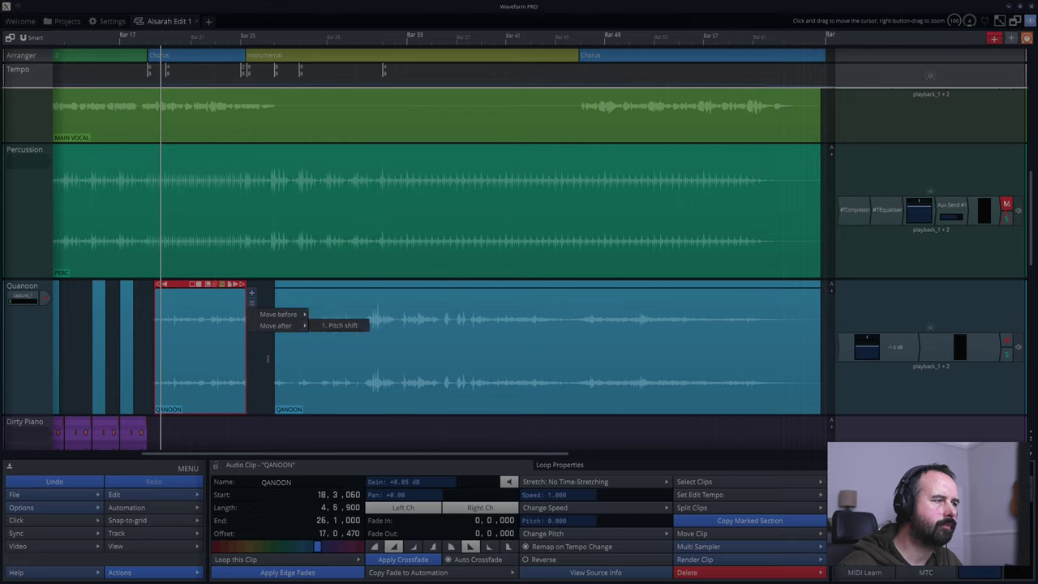
left_click(267, 358)
left_click(252, 324)
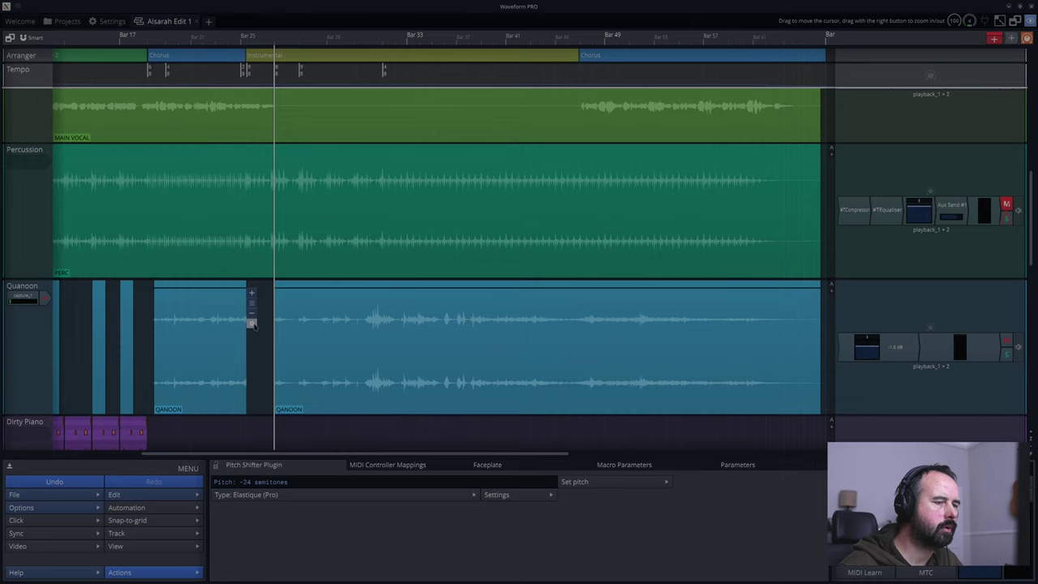
left_click(276, 497)
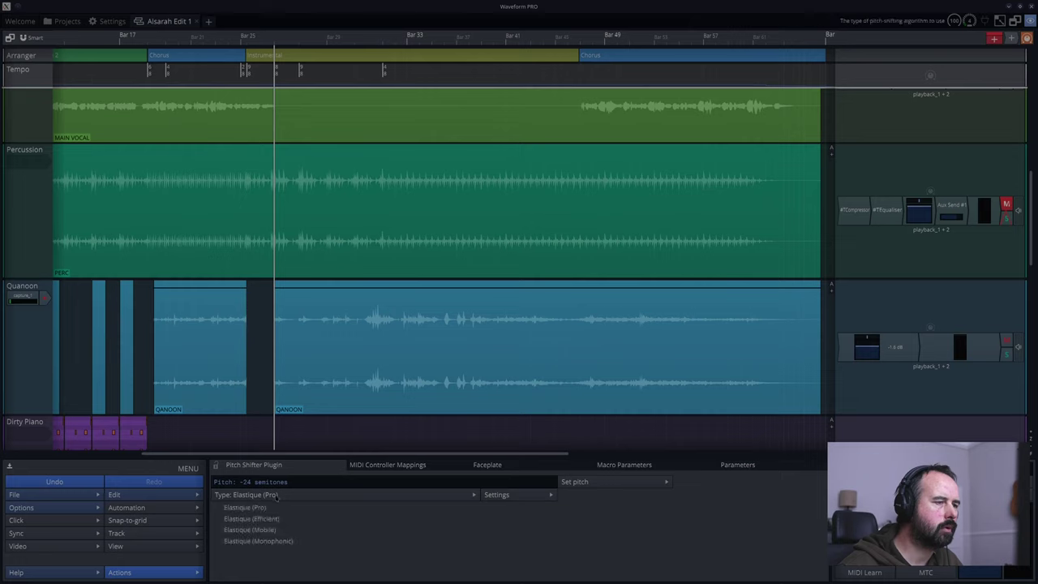
left_click(274, 542)
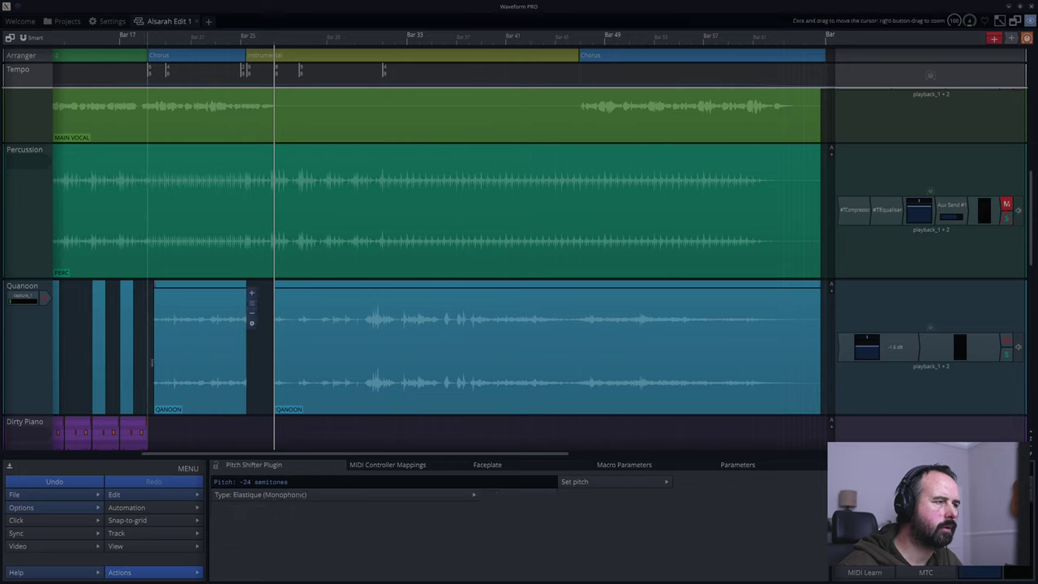
- Set the second-chorus Quanoon clip's gain to +17.62 dB and audition it from the start of the chorus
left_click(149, 37)
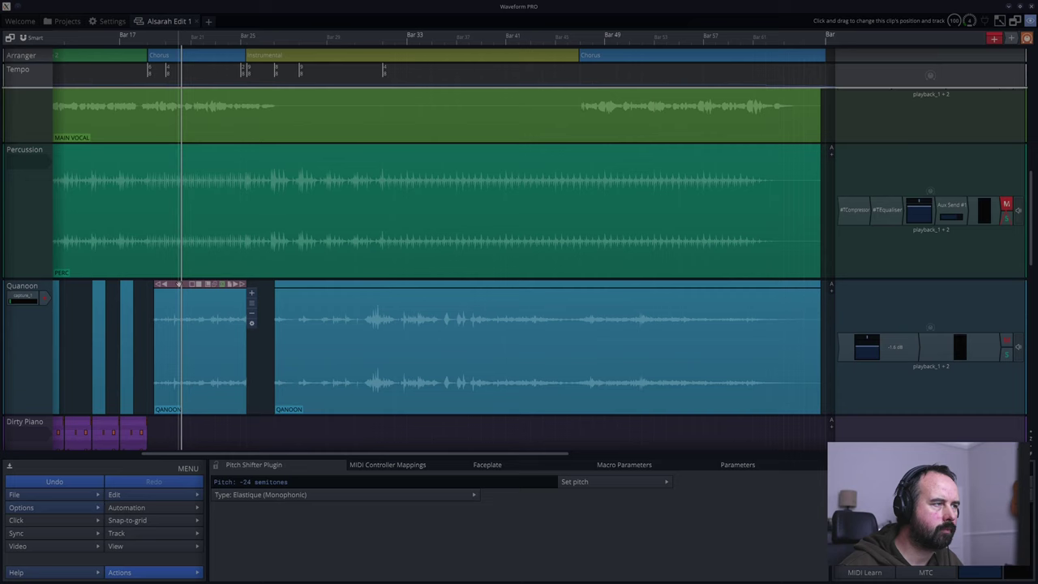
left_click(179, 285)
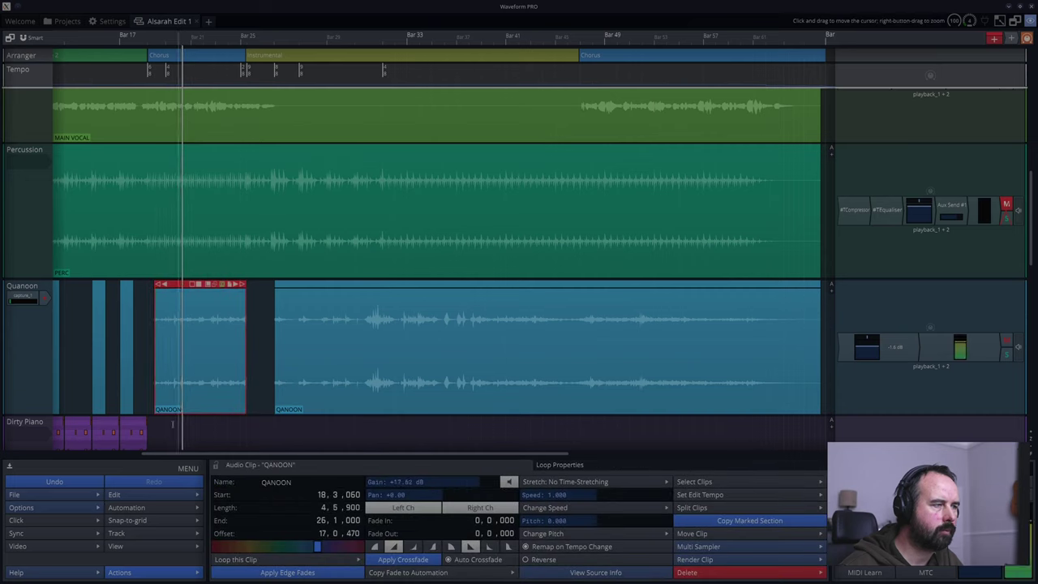
left_click(150, 388)
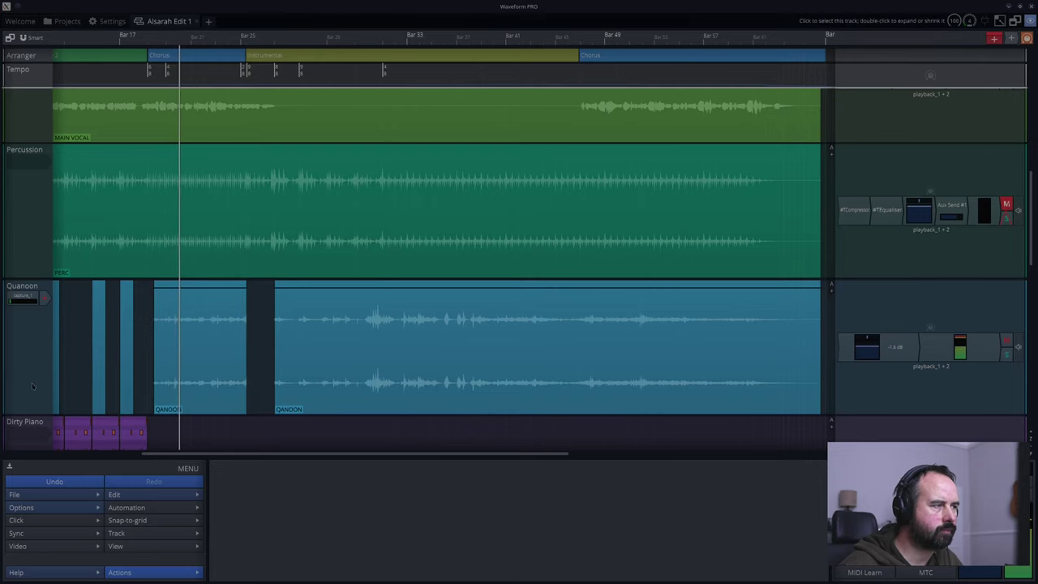
- Listen through the end of the second chorus and split its Quanoon clip at the start of the Waverazor clip
scroll(32, 386, "down", 2)
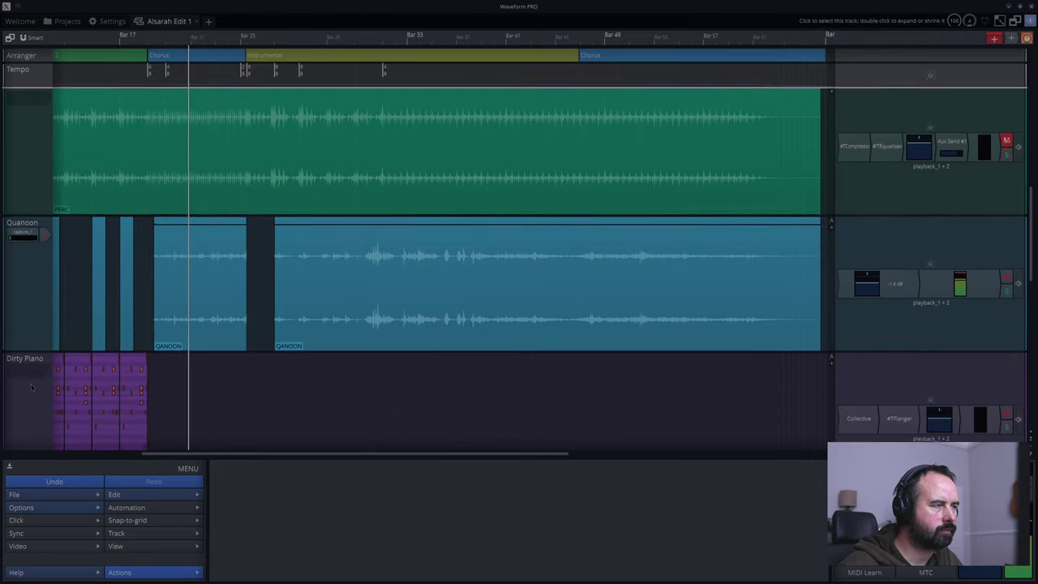
scroll(33, 386, "down", 3)
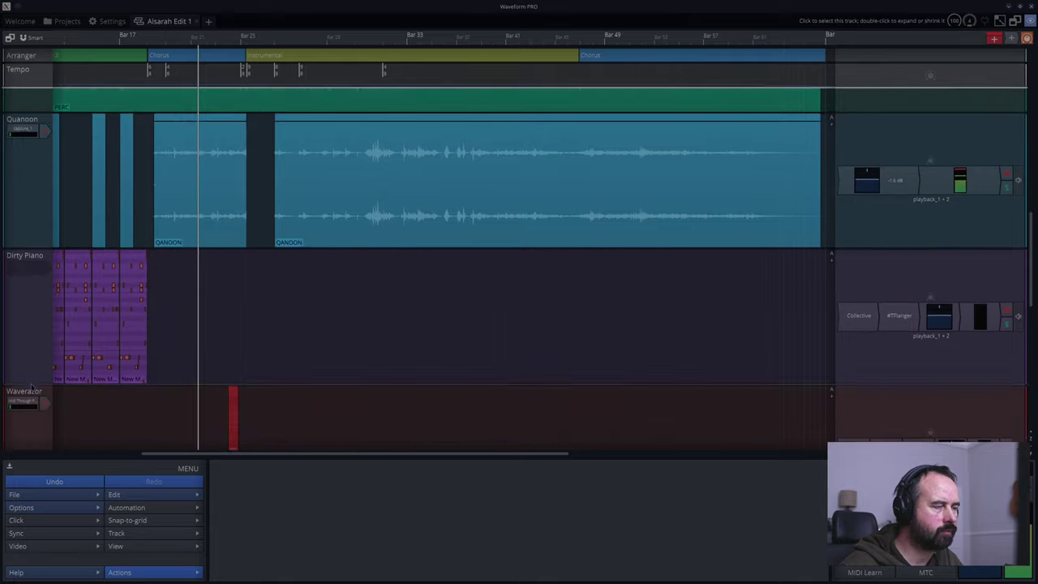
scroll(32, 386, "down", 3)
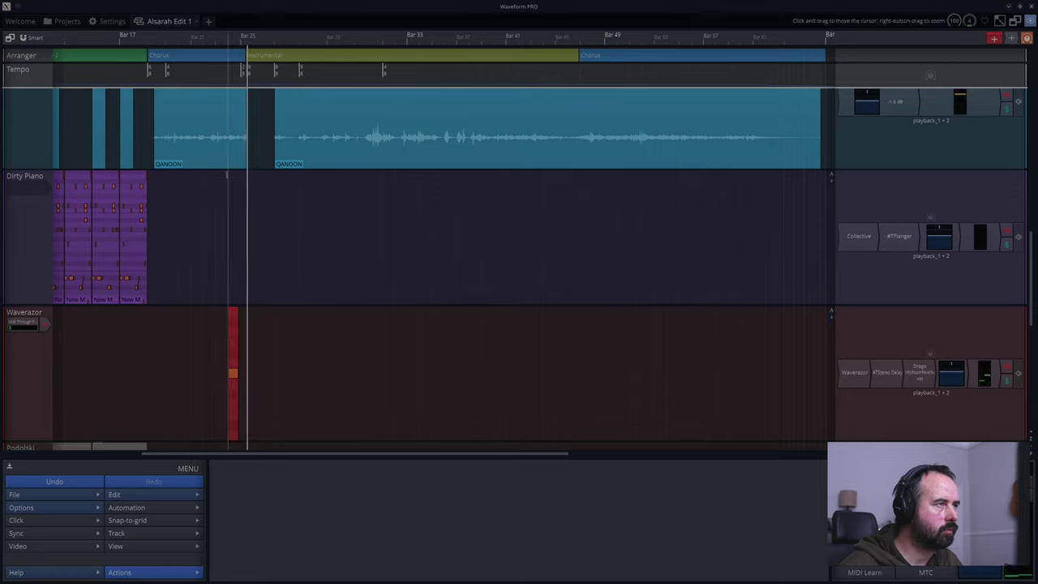
left_click(240, 150)
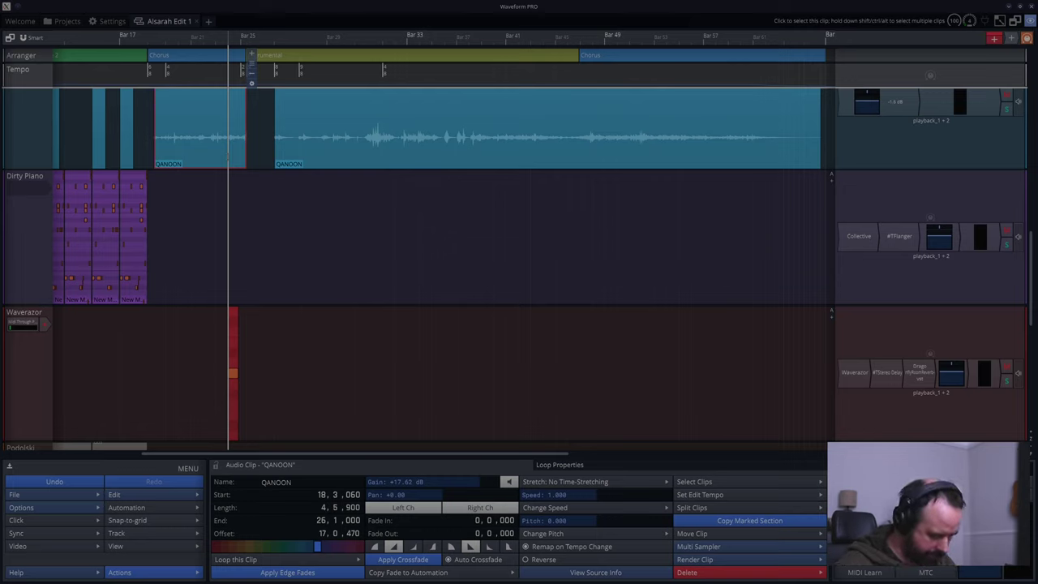
key("s")
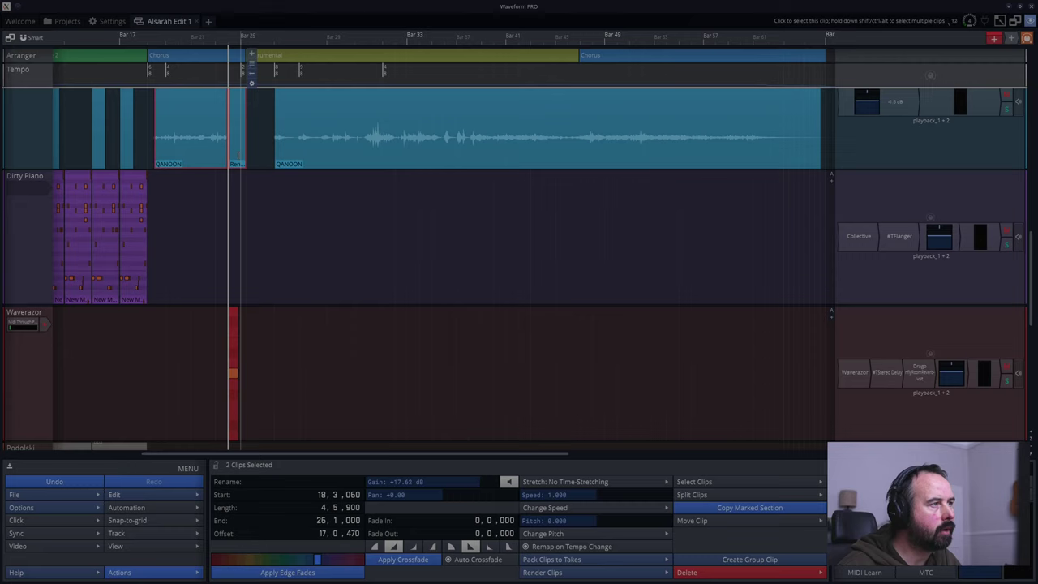
- Split the Quanoon clip at the Waverazor clip's end, delete the piece above the Waverazor clip and audition the gap
scroll(236, 159, "up", 3)
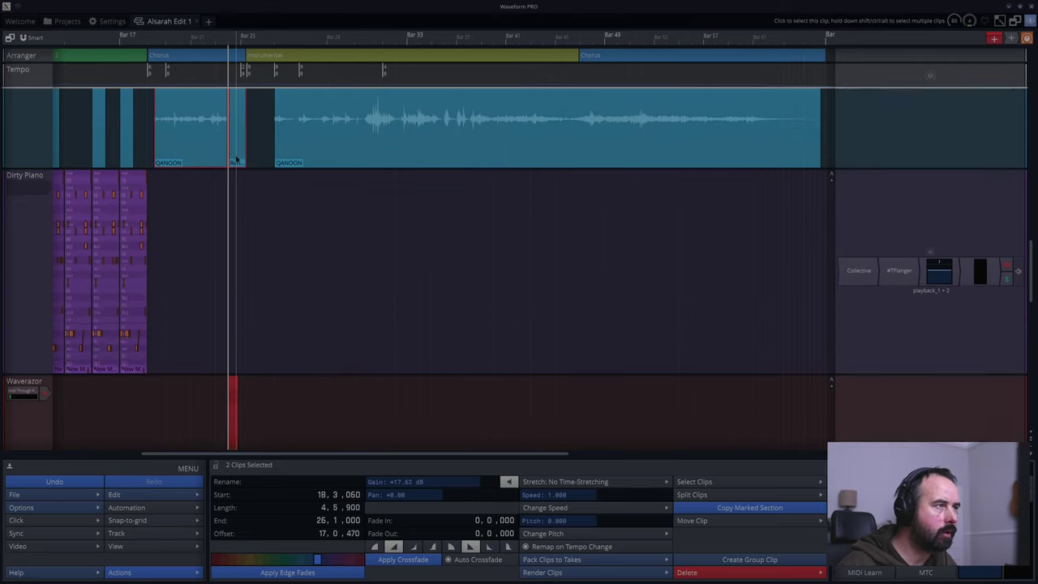
scroll(236, 159, "down", 5)
scroll(236, 159, "down", 2)
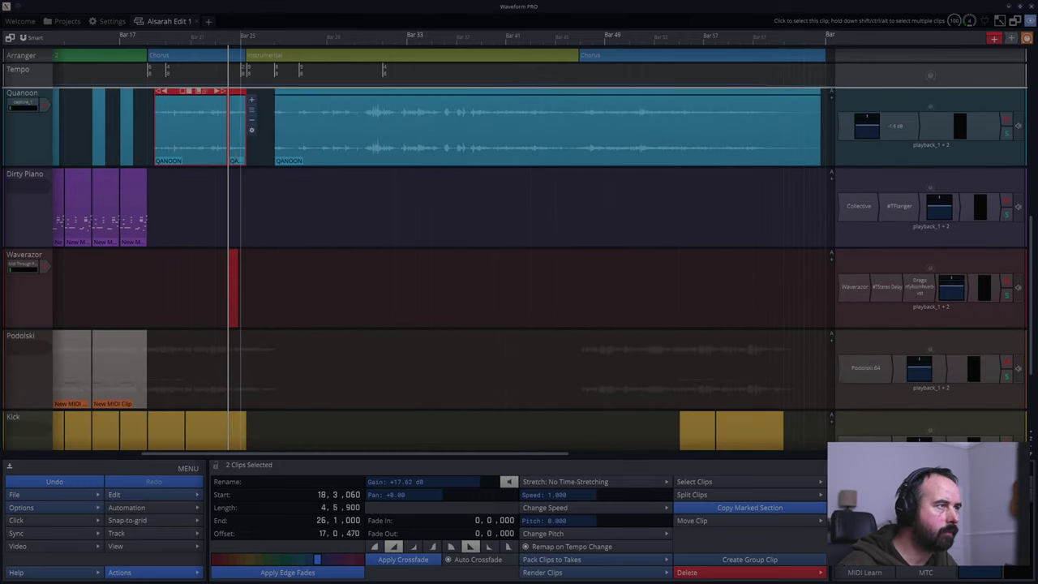
scroll(236, 159, "up", 5)
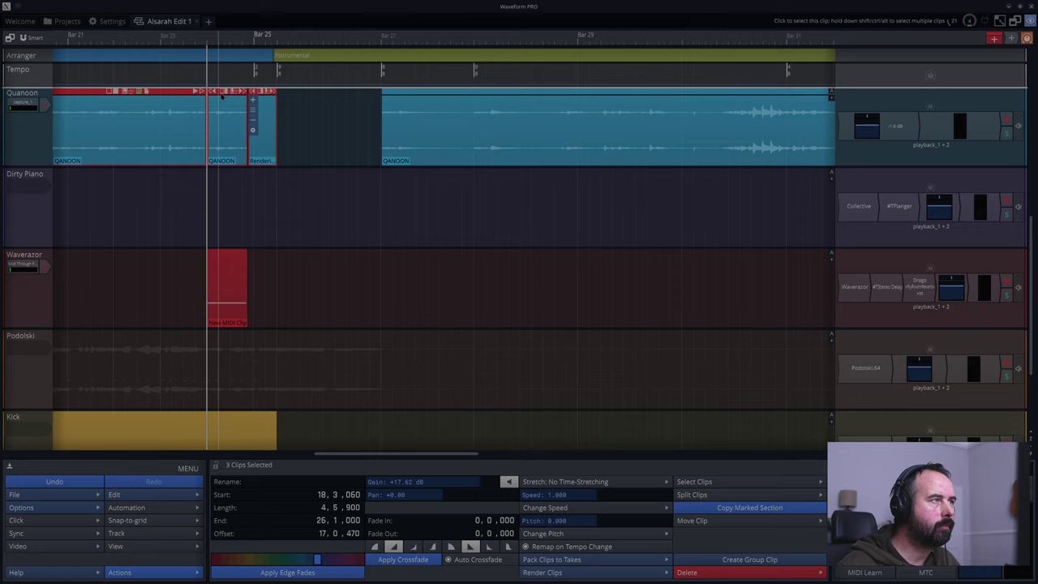
left_click(218, 125)
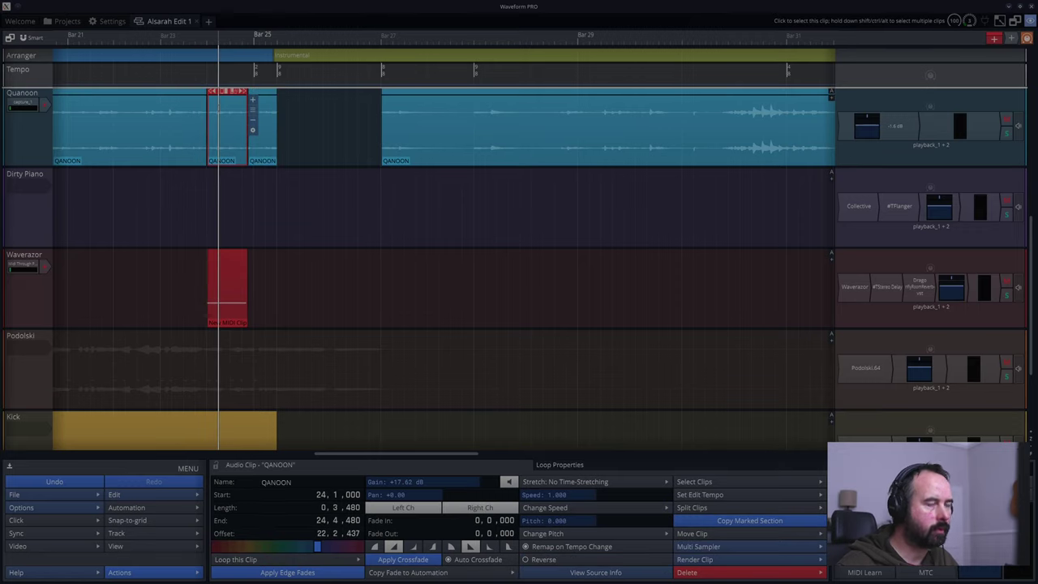
key("Delete")
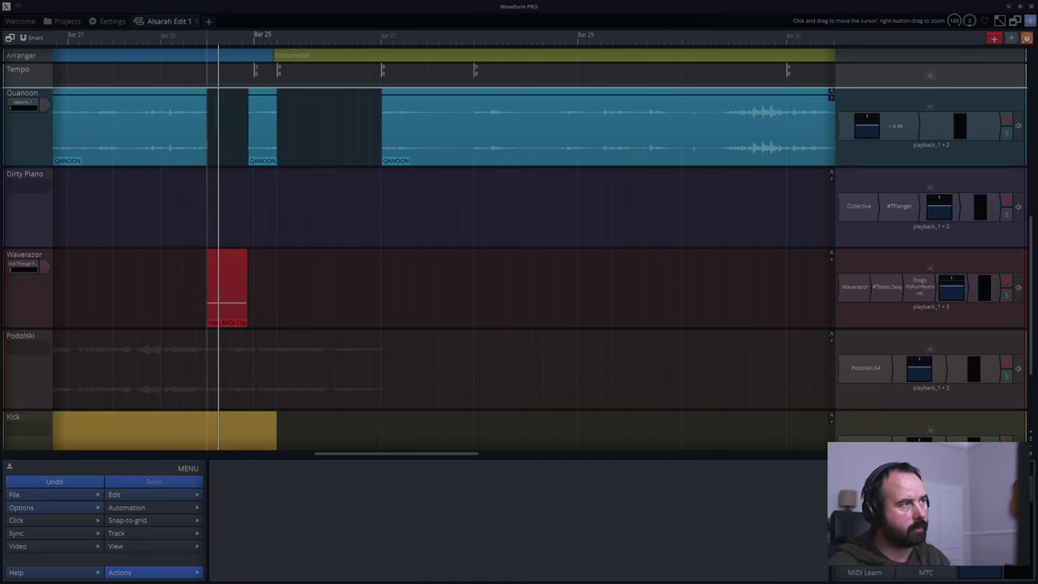
left_click(185, 192)
key("space")
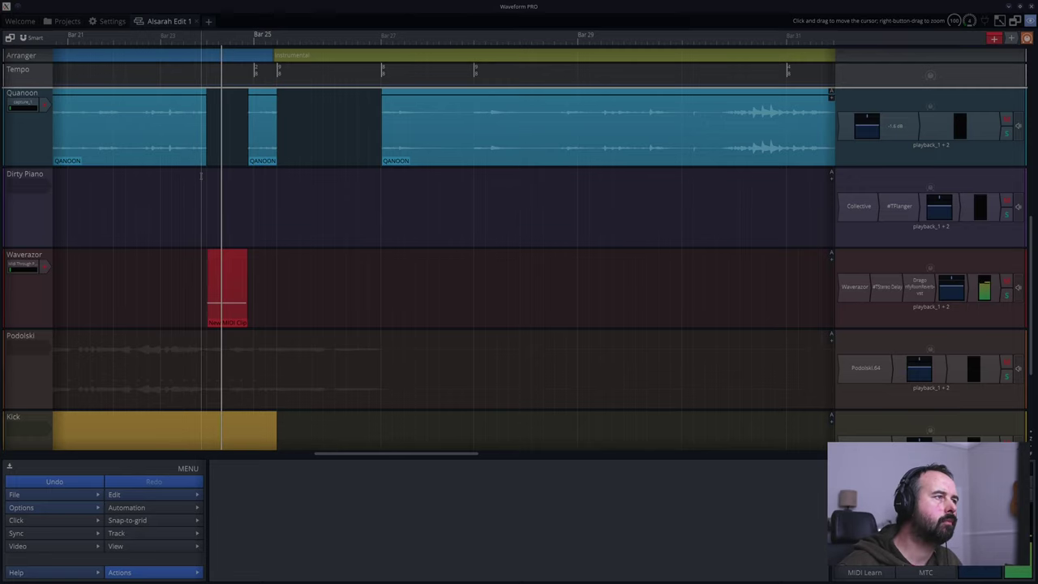
- Trim the end of the Quanoon clip before the Waverazor clip to 23, 4, 720 and replay the passage leading into it
scroll(201, 175, "up", 5)
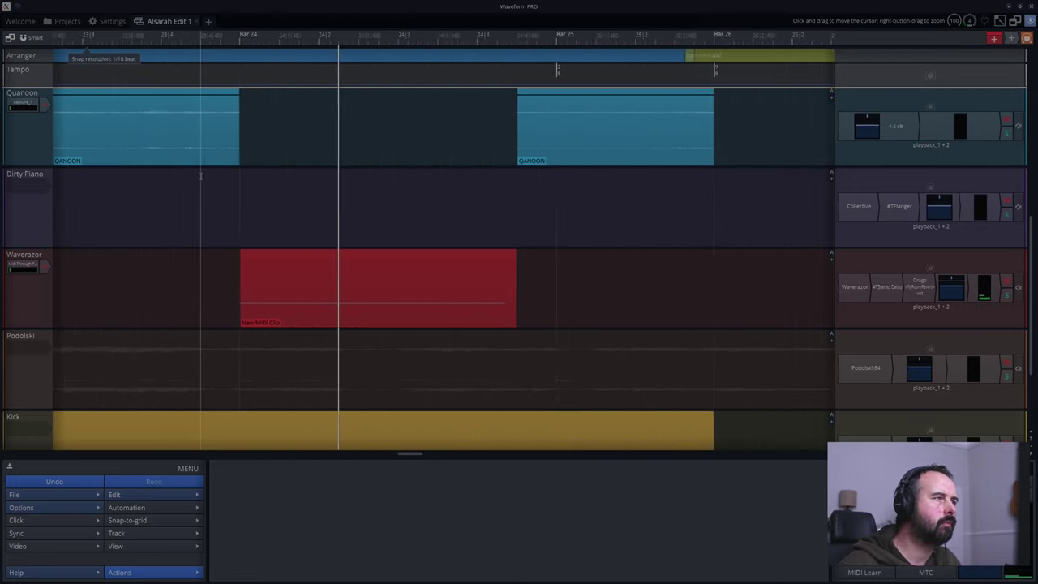
left_click_drag(257, 92, 243, 92)
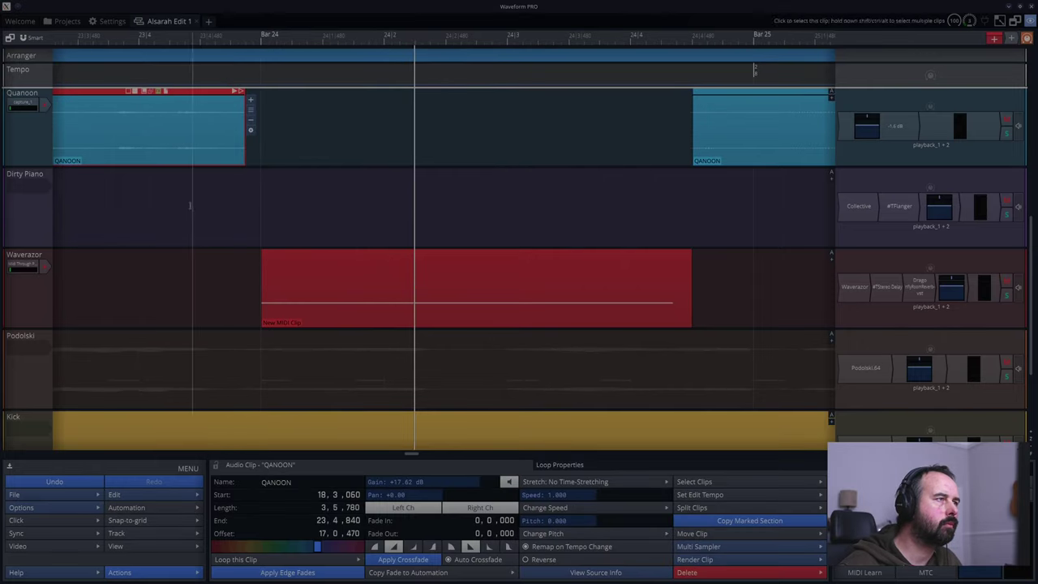
left_click(171, 212)
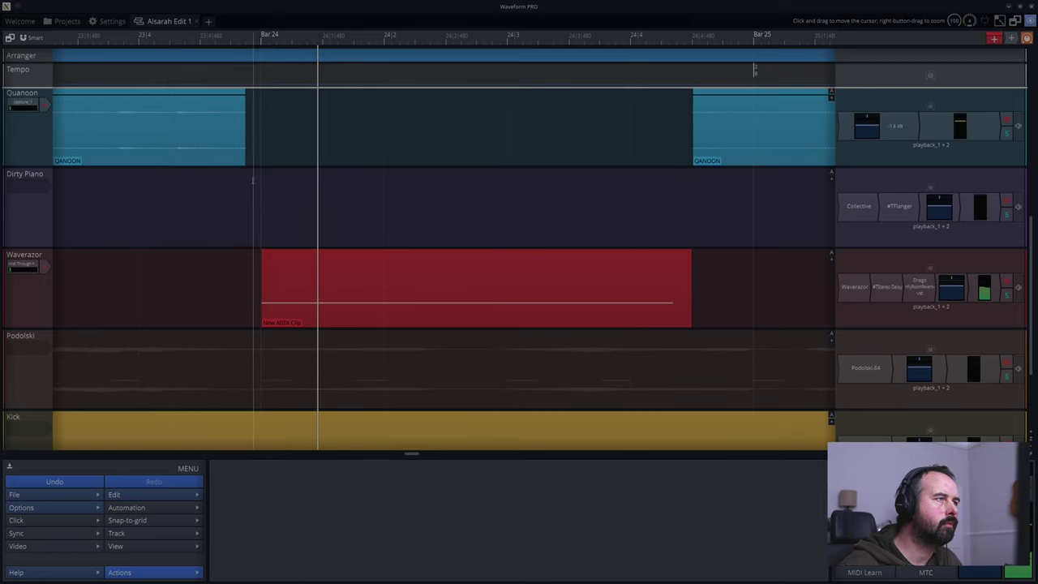
left_click_drag(238, 91, 222, 91)
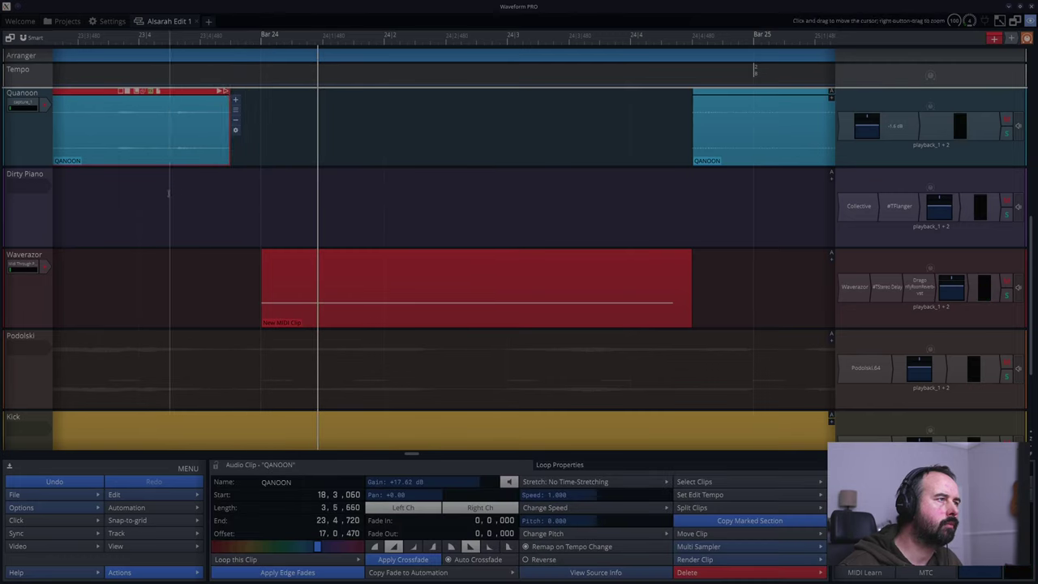
left_click(102, 203)
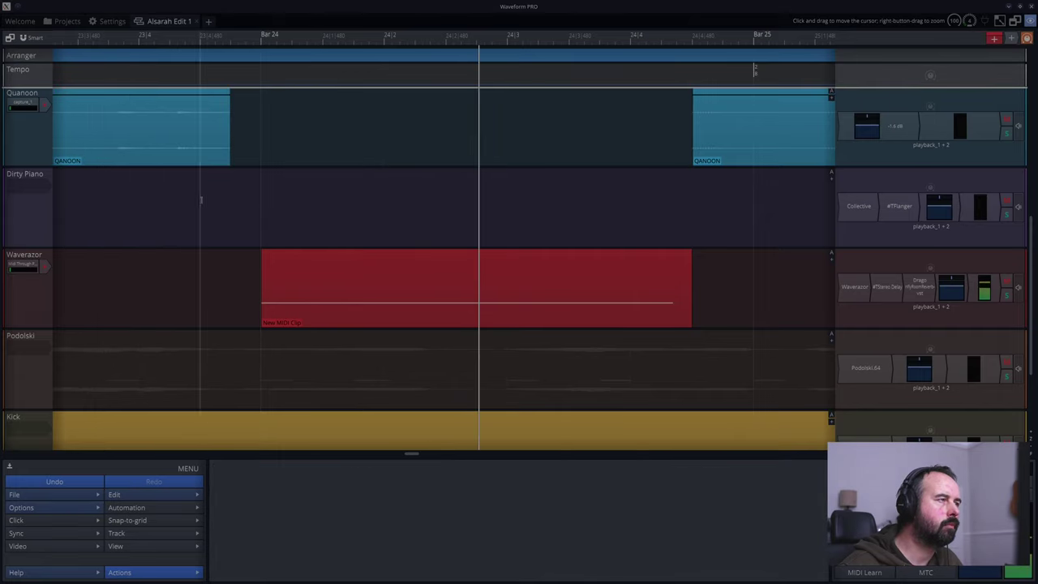
scroll(141, 210, "down", 5)
scroll(140, 211, "up", 1)
scroll(142, 194, "down", 1)
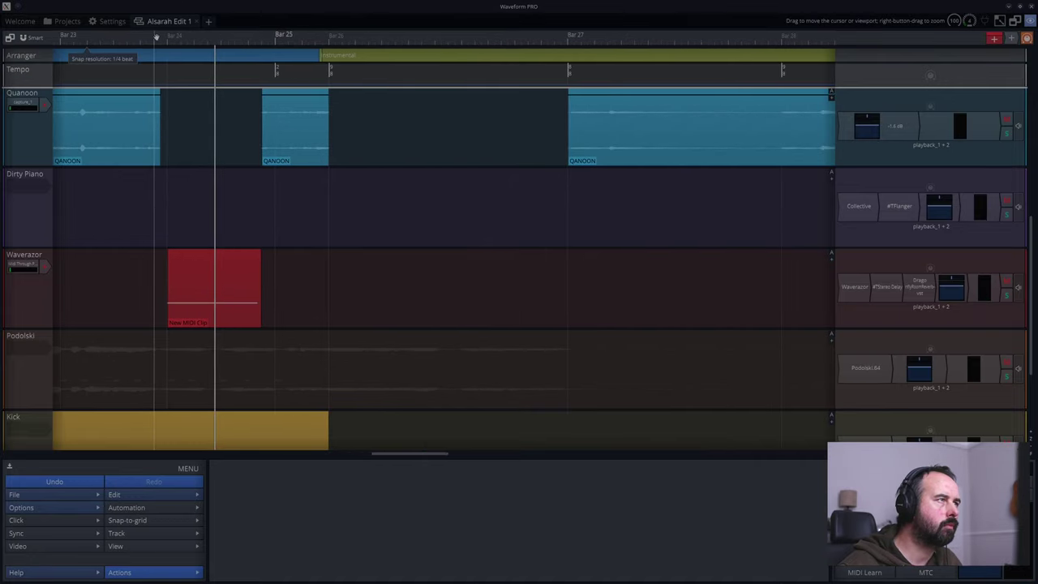
left_click_drag(156, 38, 539, 47)
left_click(118, 220)
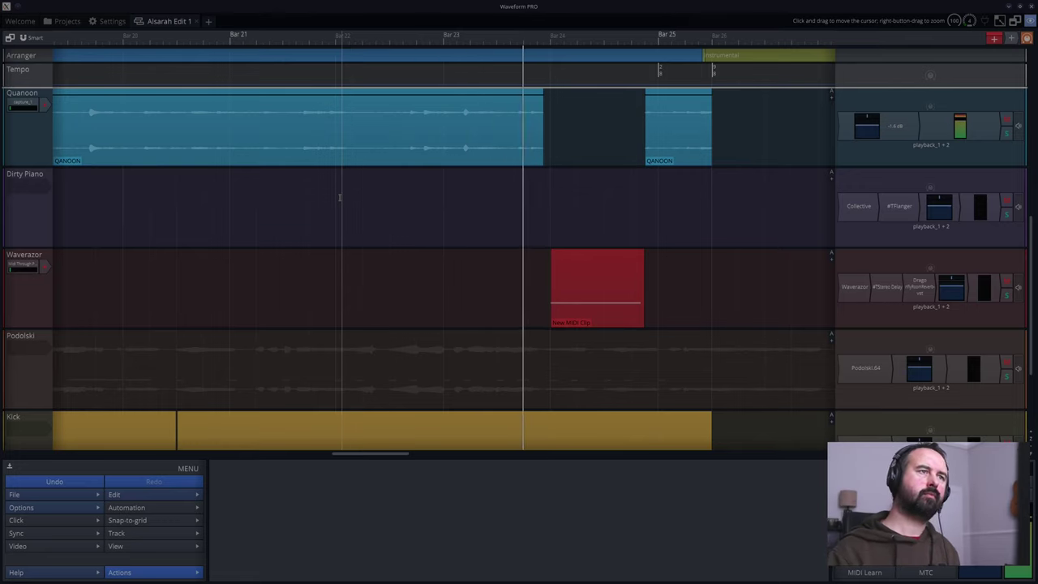
key("space")
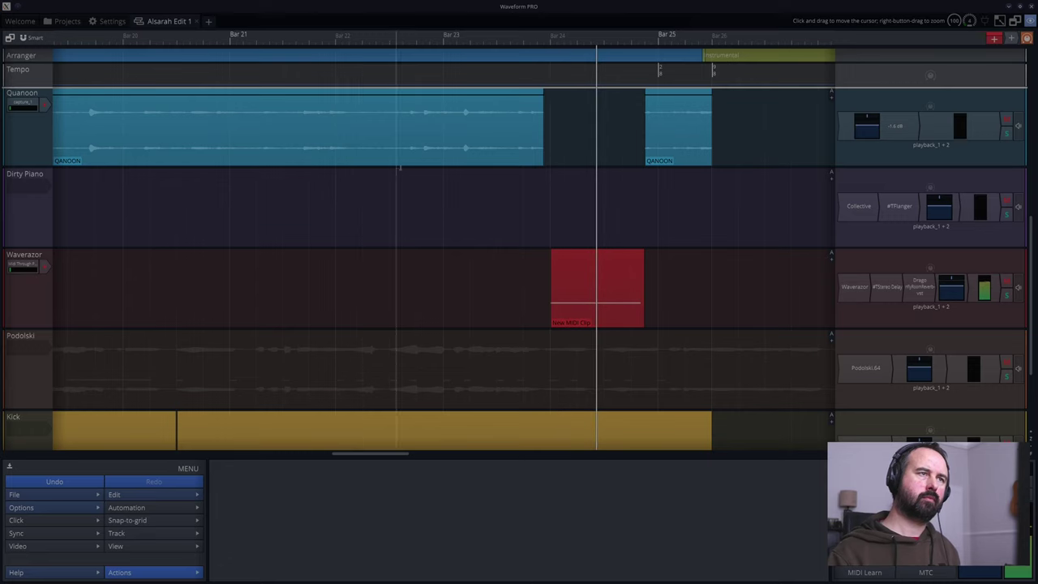
- Try extending the second-chorus Quanoon clip's end to 24, 1, 000, audition it, and set the end back to 23, 4, 720
left_click_drag(538, 91, 546, 91)
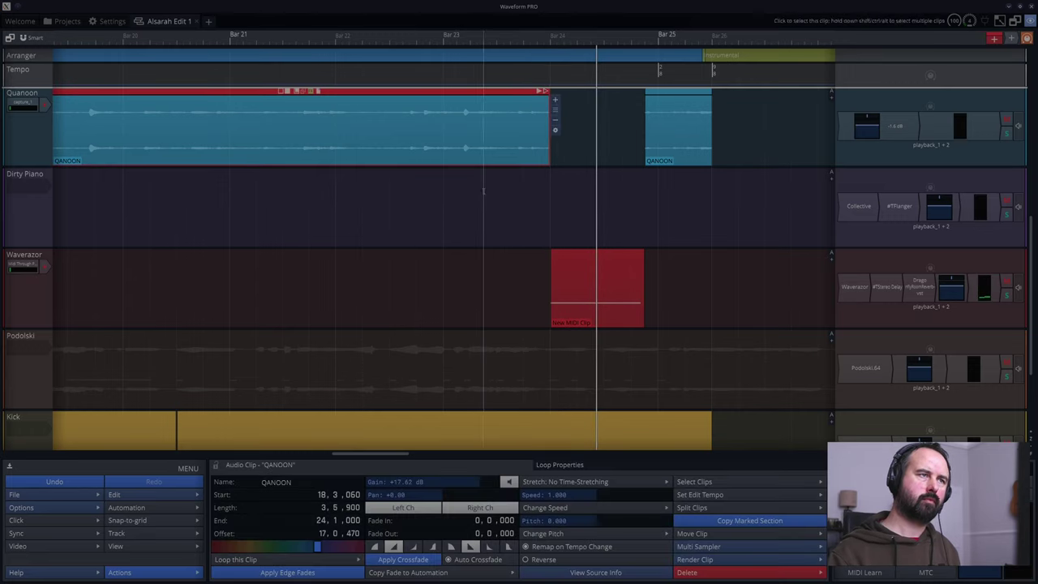
left_click(443, 195)
key("space")
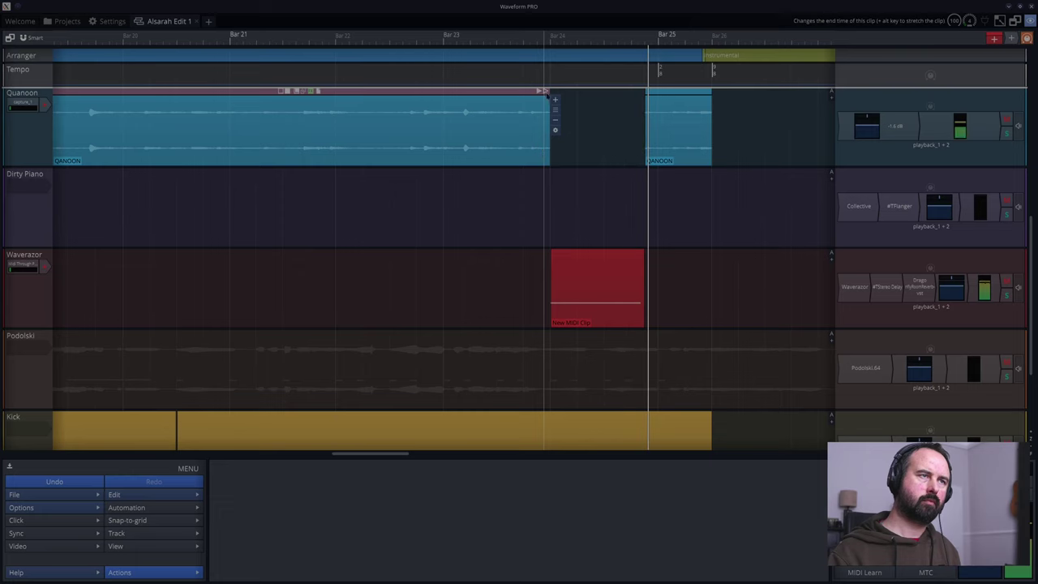
left_click(545, 92)
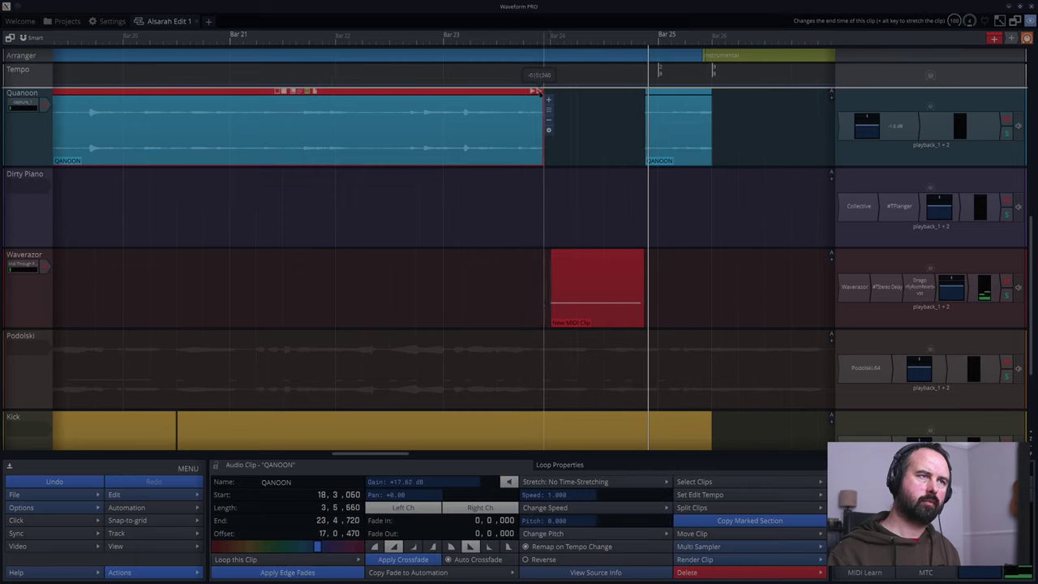
left_click(503, 190)
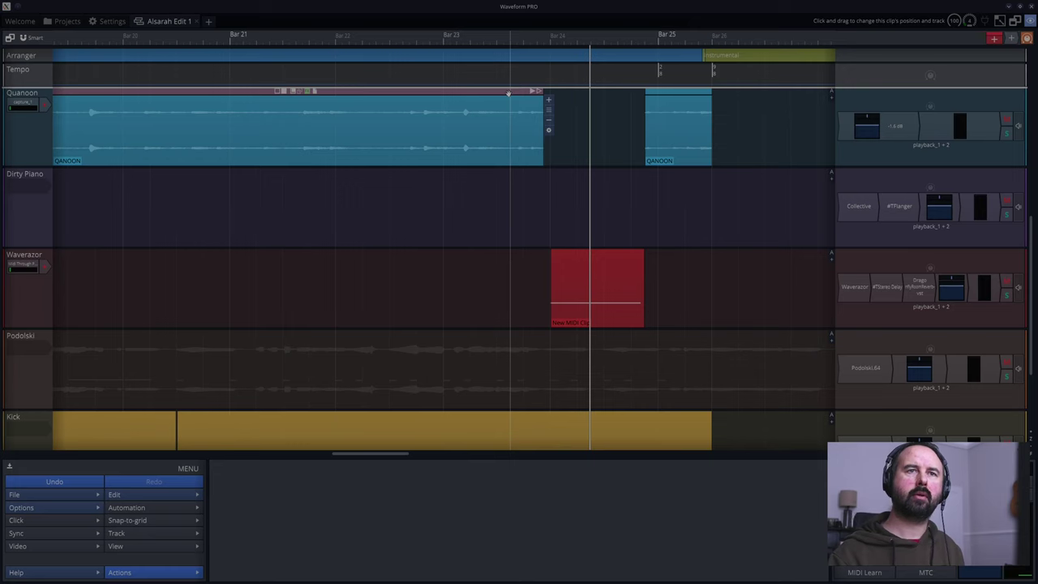
- Create a new track below Drums and insert an Aux Return plugin on Bus #1
scroll(320, 223, "down", 4)
left_click(10, 431)
left_click(32, 441)
right_click(867, 436)
left_click(872, 286)
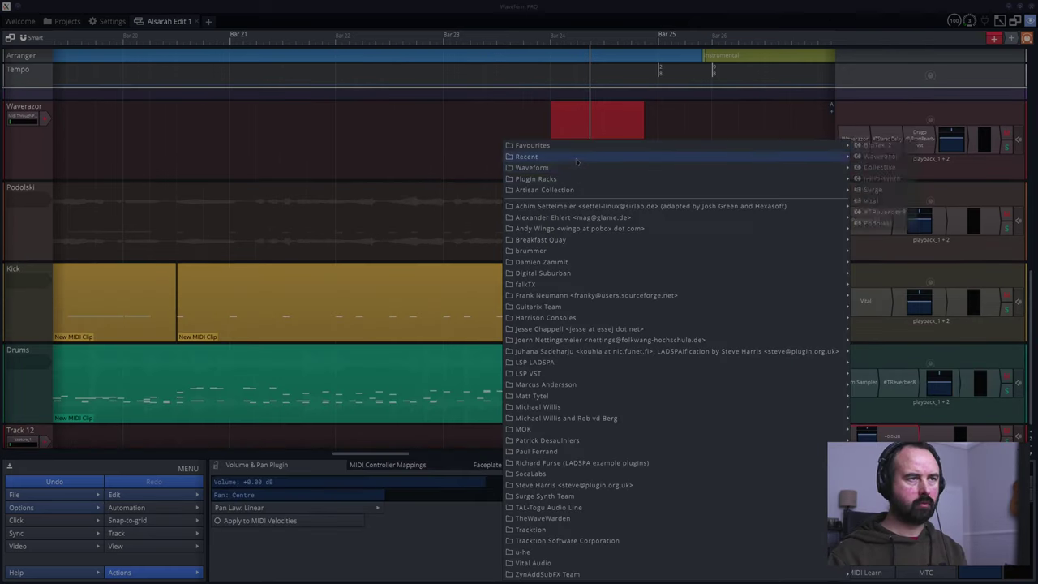
mouse_move(580, 168)
mouse_move(882, 190)
left_click(945, 190)
- Search the plugins for "reverb" and insert DragonflyPlateReverb after the Aux Return on Track 12
scroll(933, 244, "down", 3)
right_click(927, 411)
left_click(932, 259)
mouse_move(696, 251)
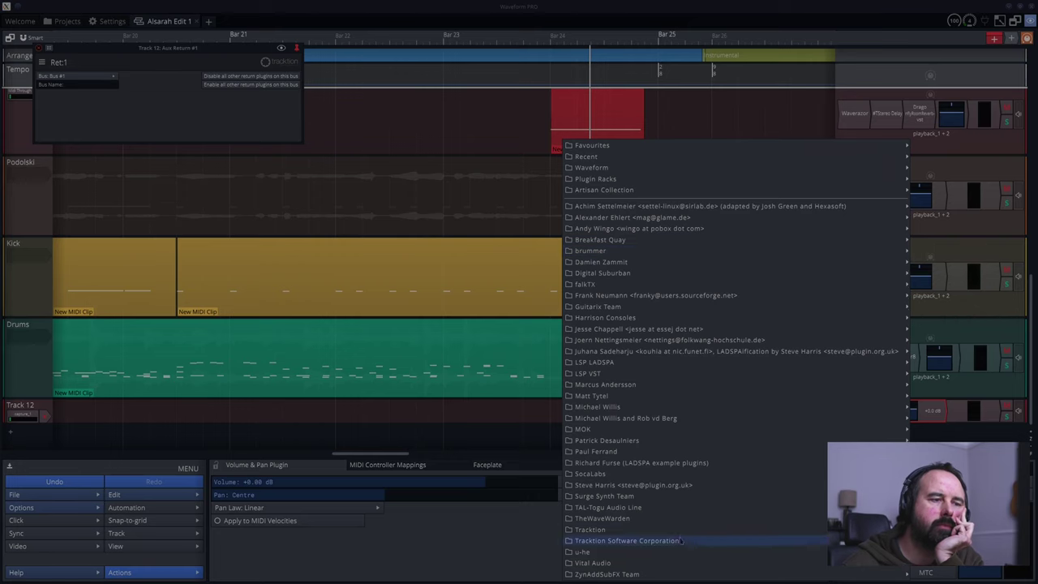
left_click(1011, 38)
left_click_drag(1012, 38, 894, 411)
right_click(1011, 38)
left_click(39, 48)
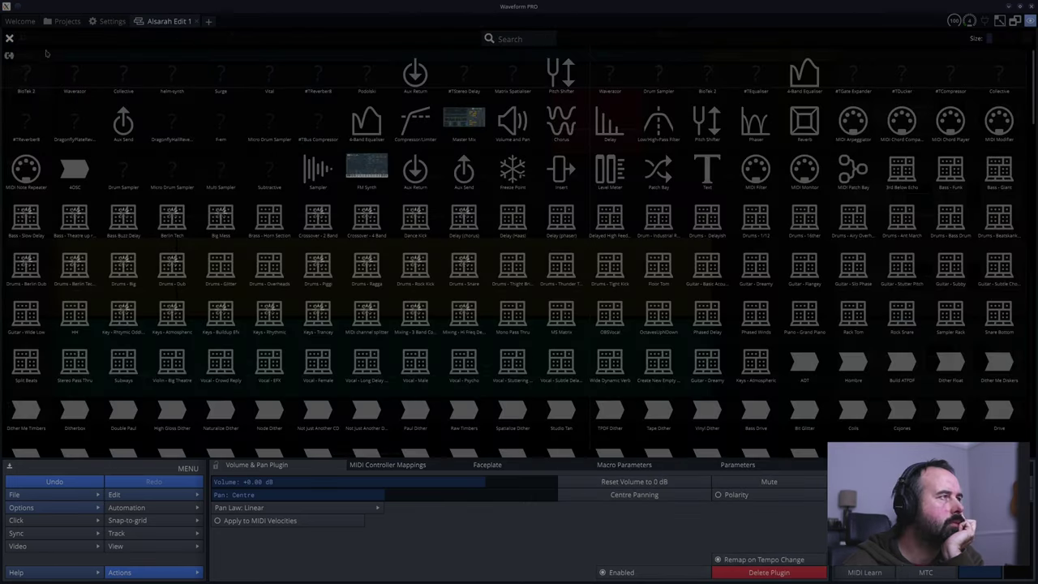
left_click(519, 39)
type("reverb")
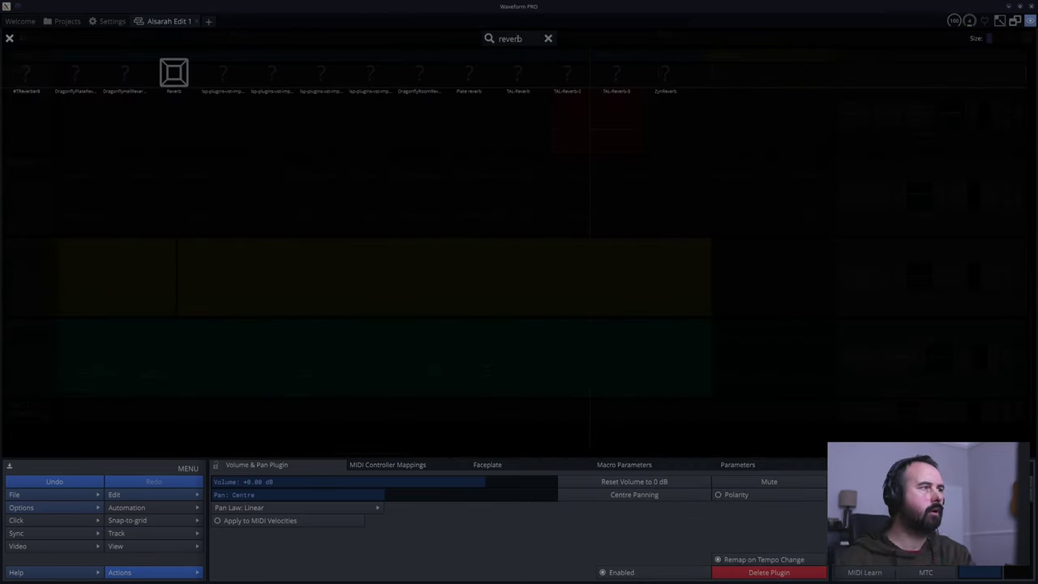
left_click(78, 75)
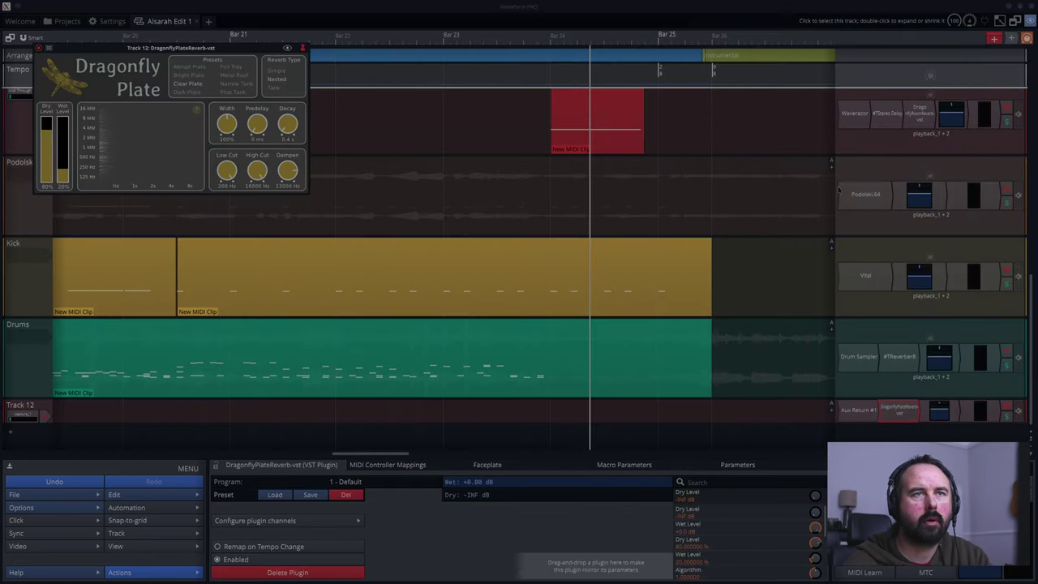
- Add an Aux Send on Bus #1 to the Quanoon track and audition the phrase after the Waverazor clip
scroll(928, 325, "up", 5)
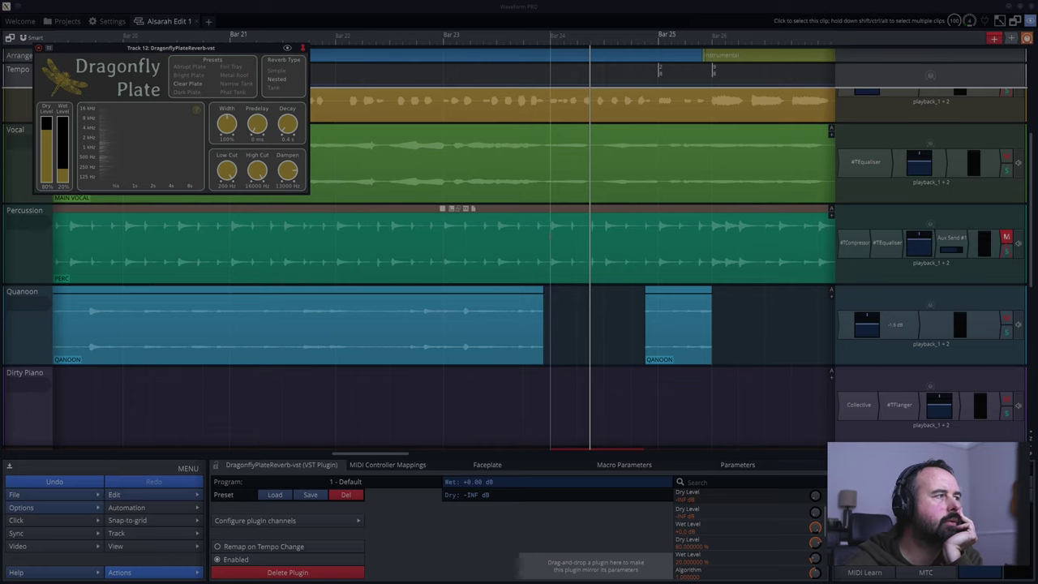
scroll(873, 376, "down", 3)
scroll(872, 375, "down", 2)
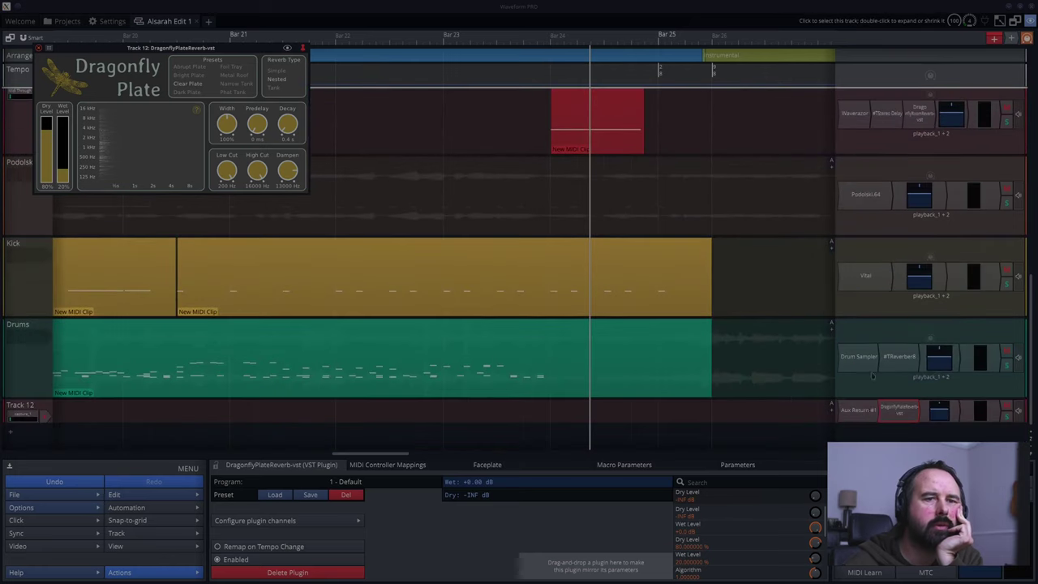
scroll(872, 419, "up", 5)
scroll(909, 309, "up", 1)
left_click(909, 309)
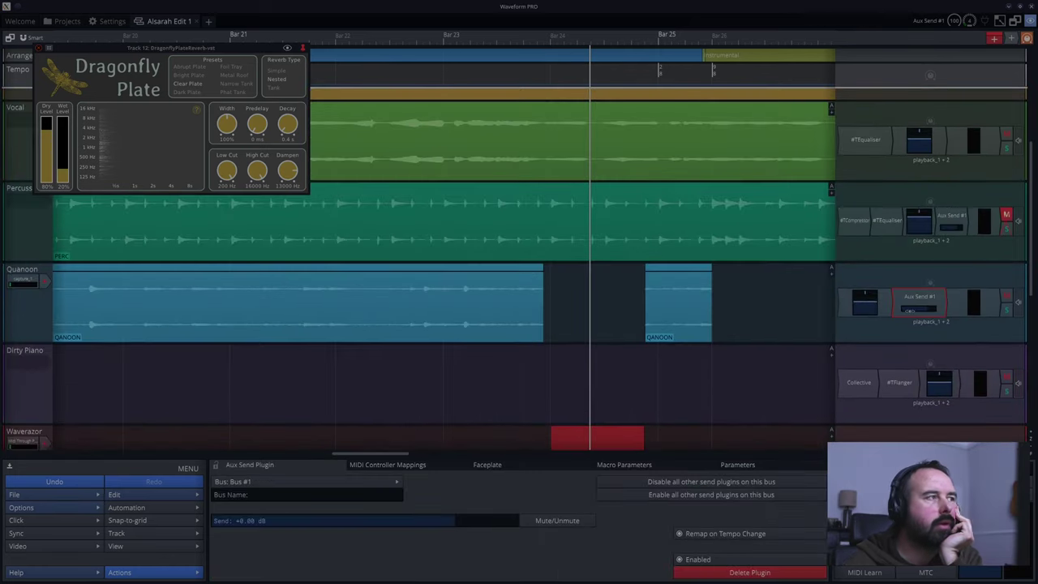
left_click(645, 365)
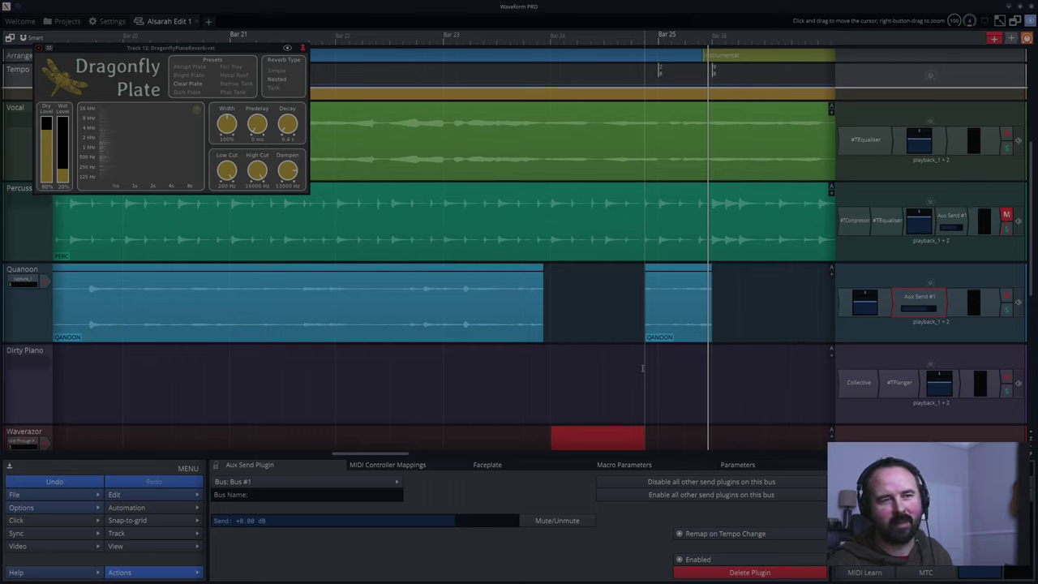
key("space")
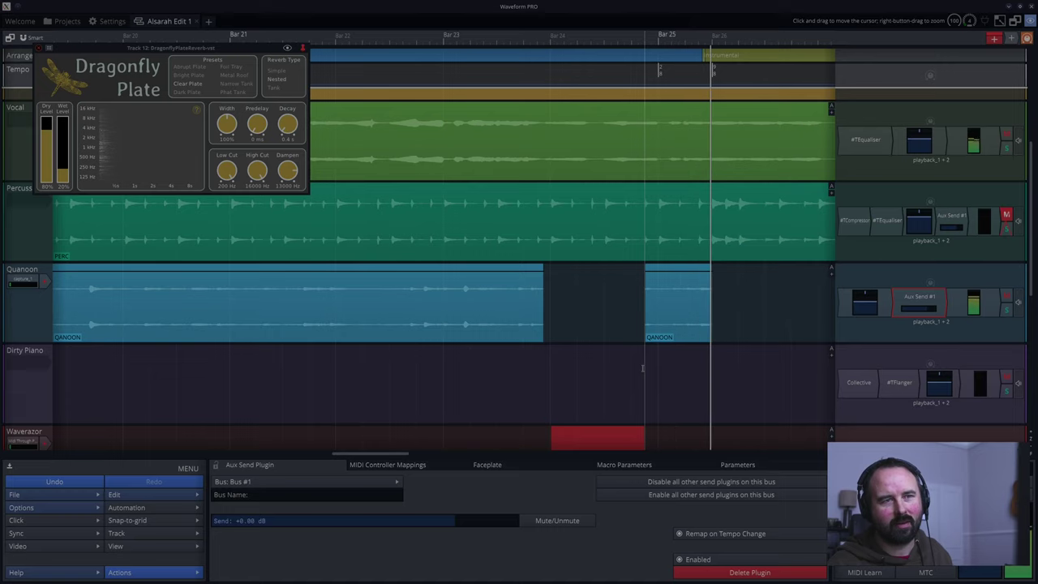
- Mute the reverb return on Track 12 and replay the end of the second chorus to compare the sound without it
scroll(846, 388, "down", 8)
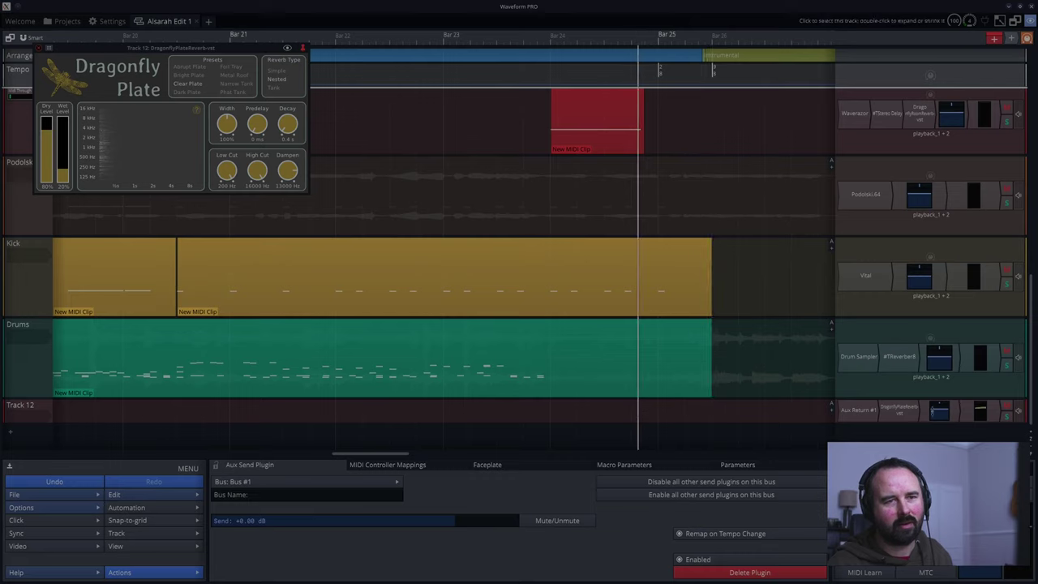
left_click(900, 411)
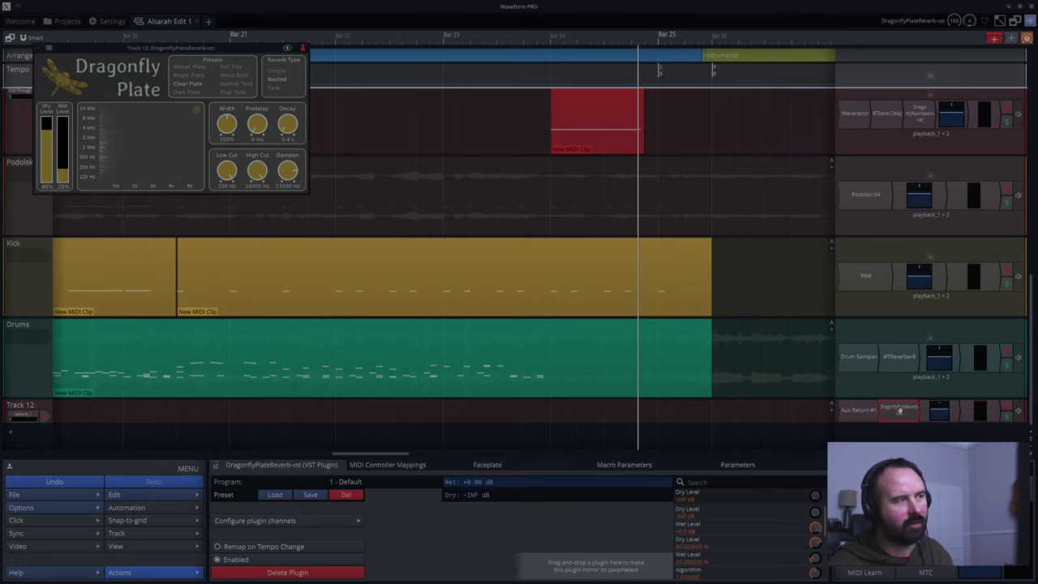
left_click(621, 417)
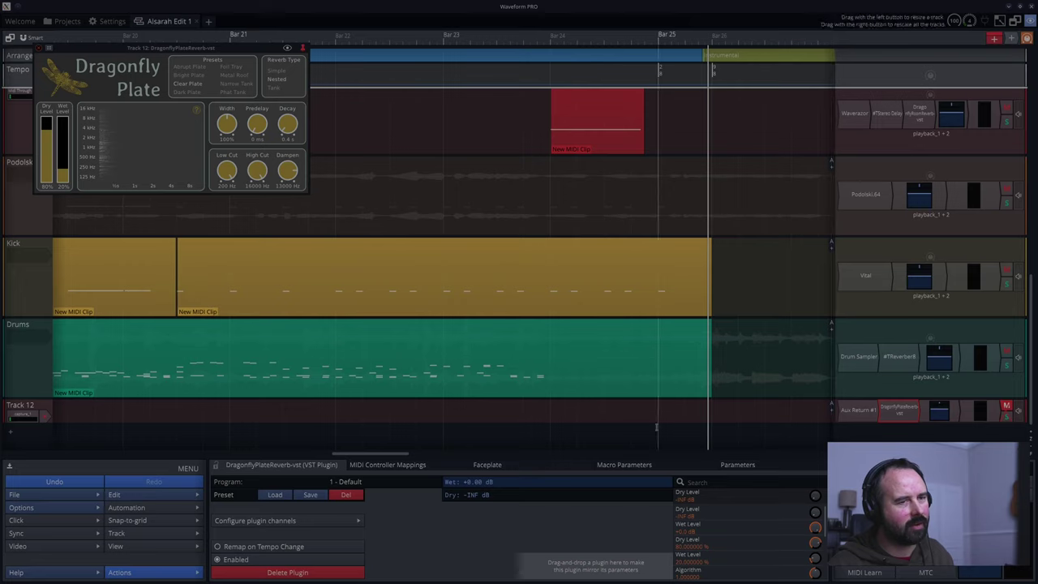
left_click(590, 420)
key("space")
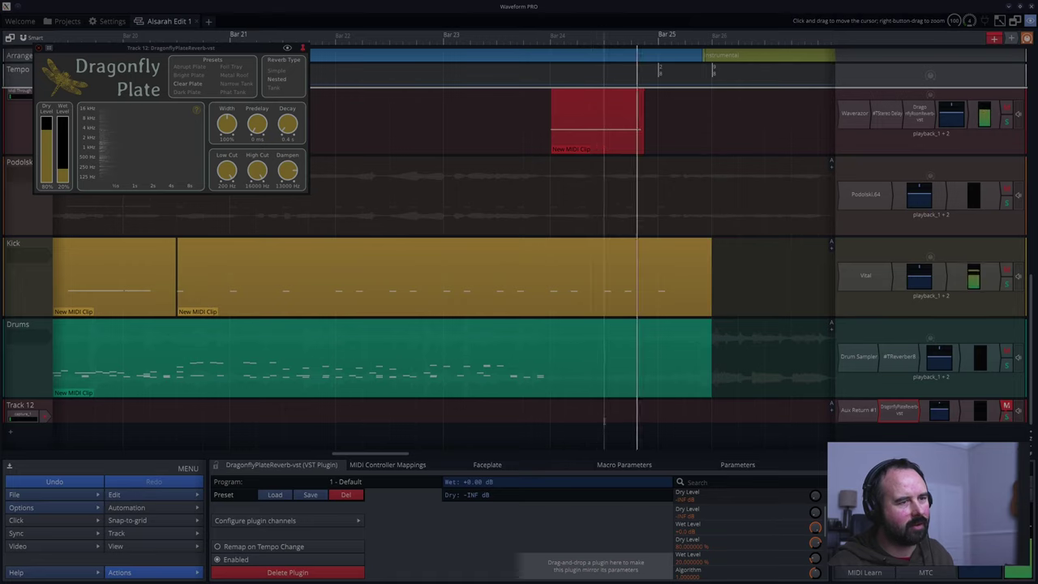
left_click(657, 419)
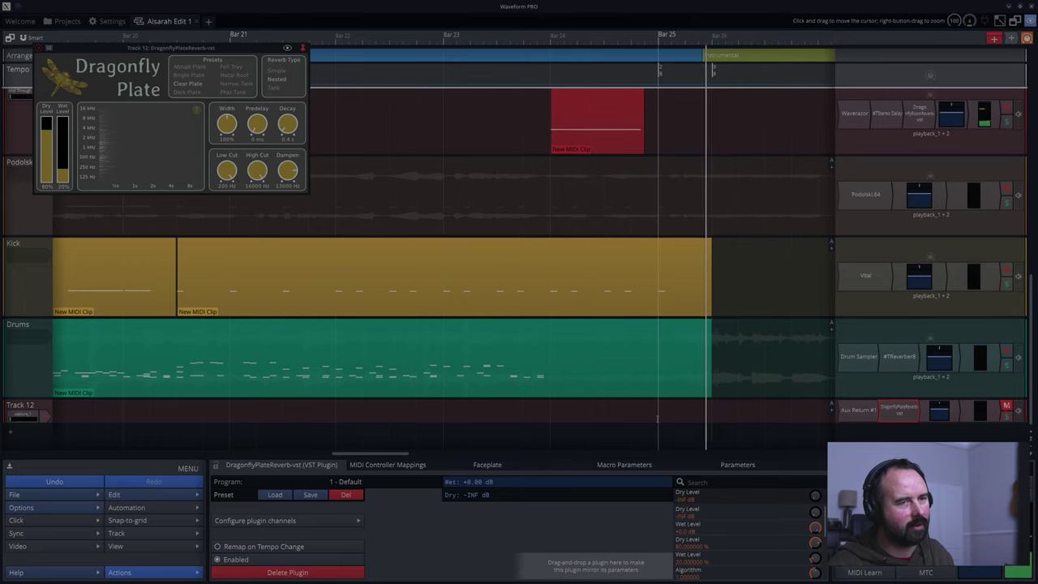
- Disable the Aux Send on the Quanoon track and replay the end of the second chorus without it
scroll(904, 346, "up", 5)
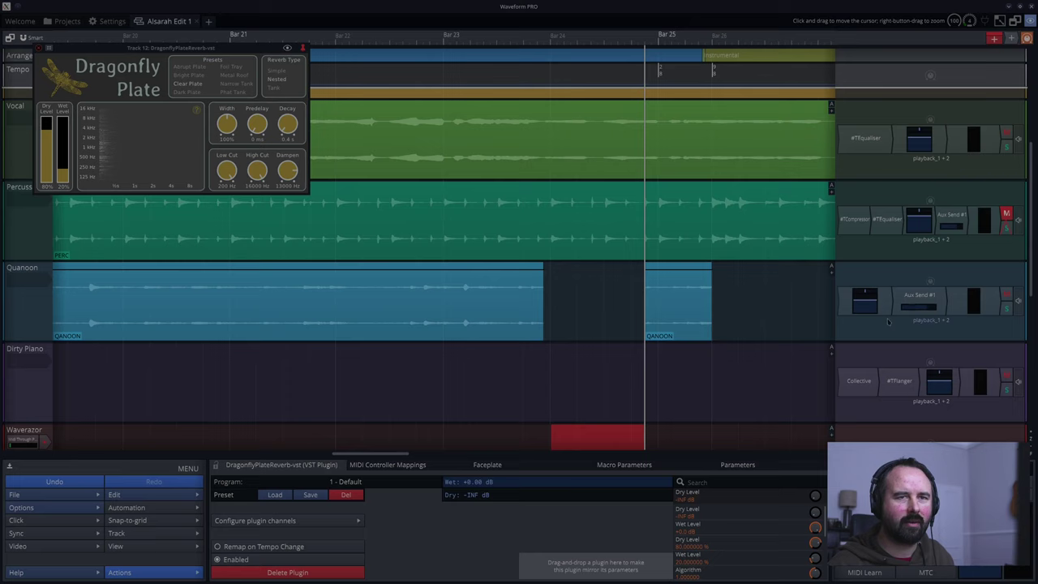
right_click(911, 297)
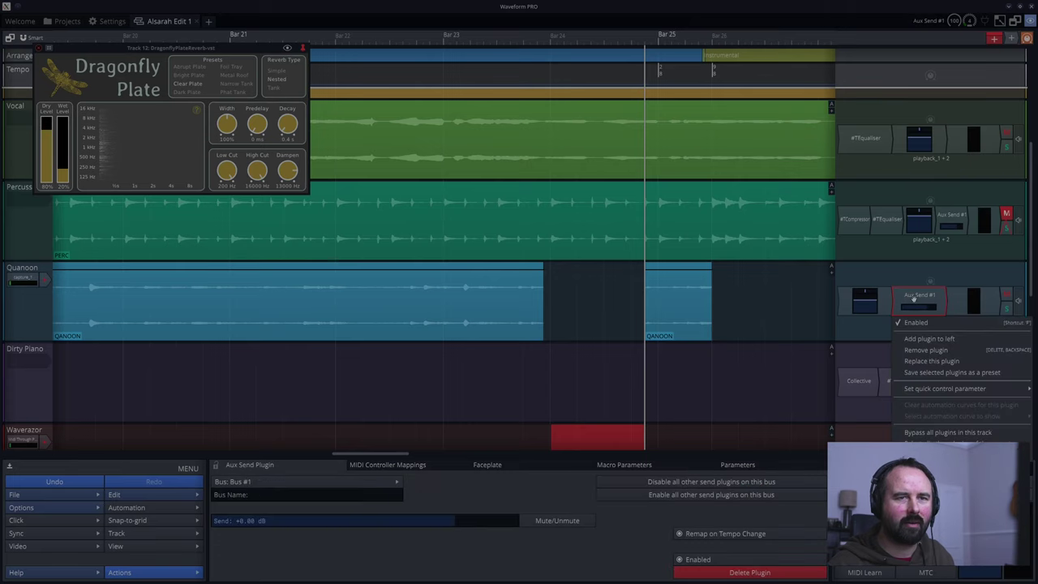
left_click(915, 323)
key("space")
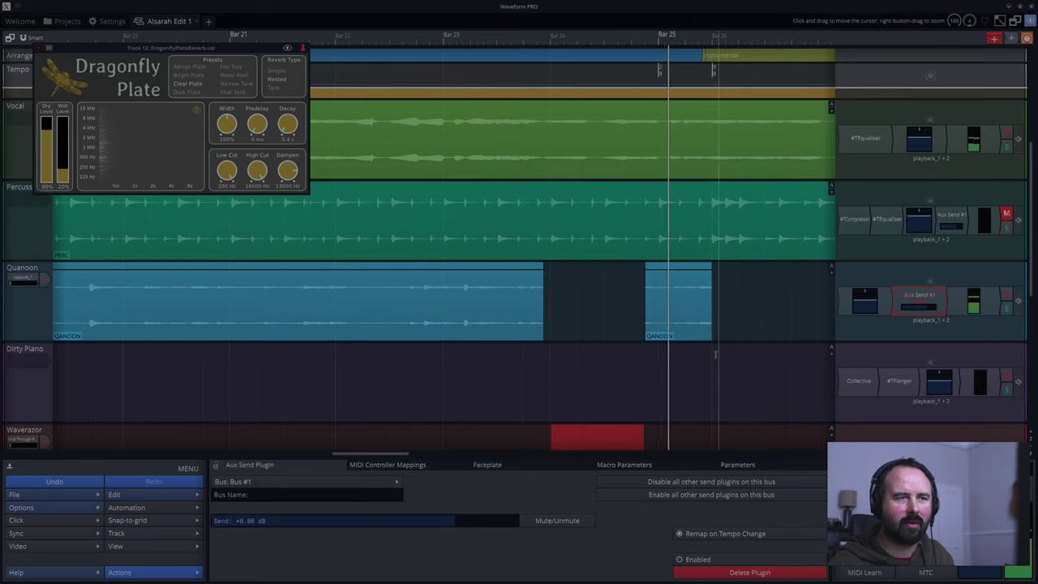
key("space")
left_click(430, 354)
key("space")
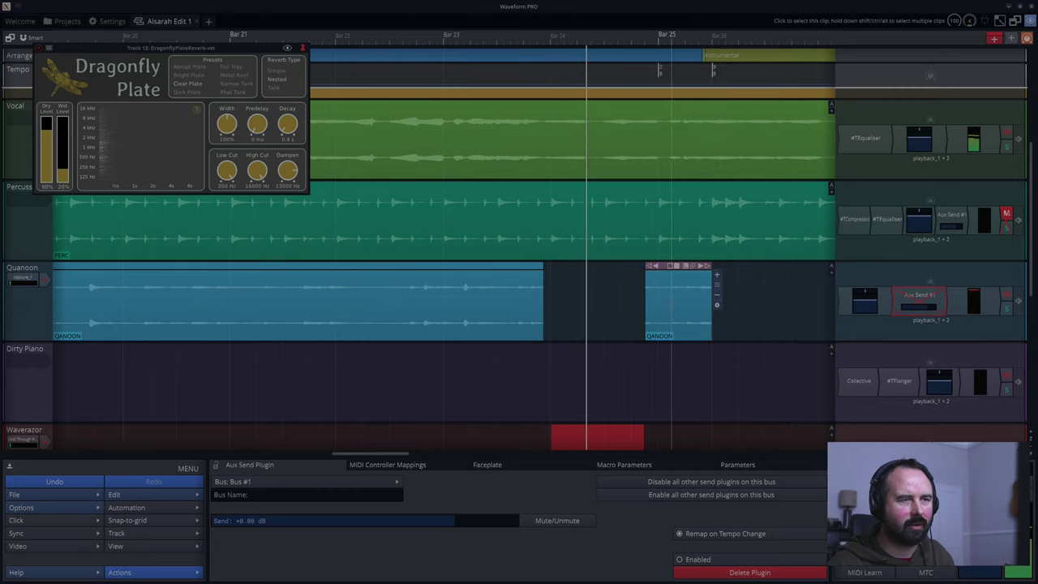
- Audition the short Quanoon clip at bar 25 several times, including a run-up from before bar 20
left_click(662, 268)
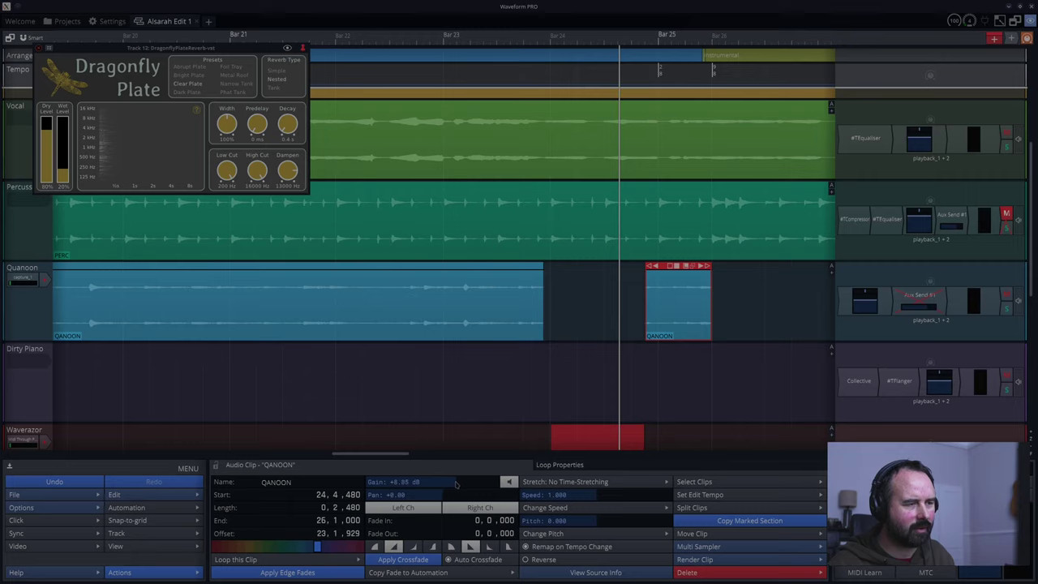
key("space")
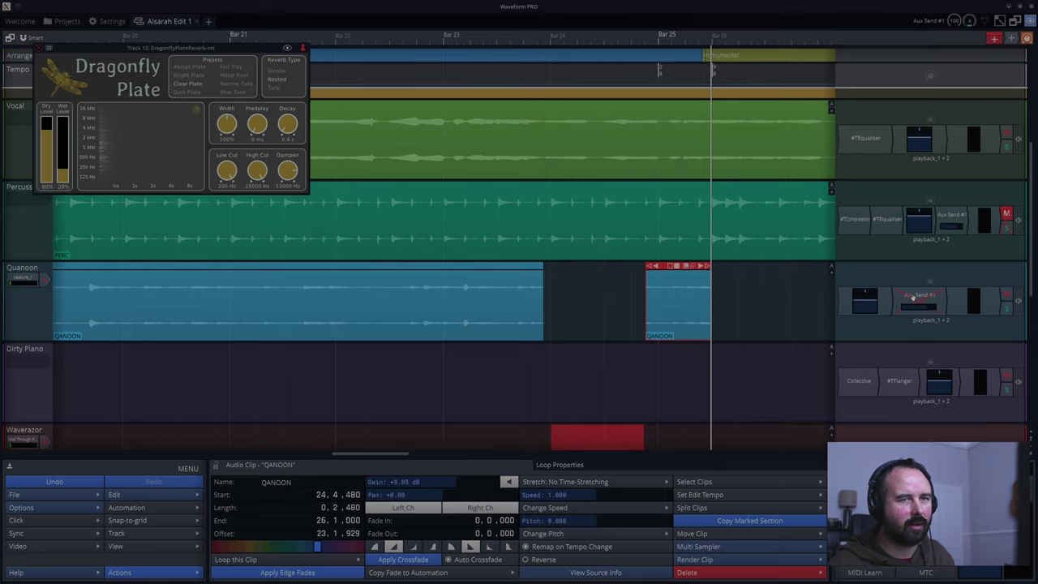
left_click(648, 354)
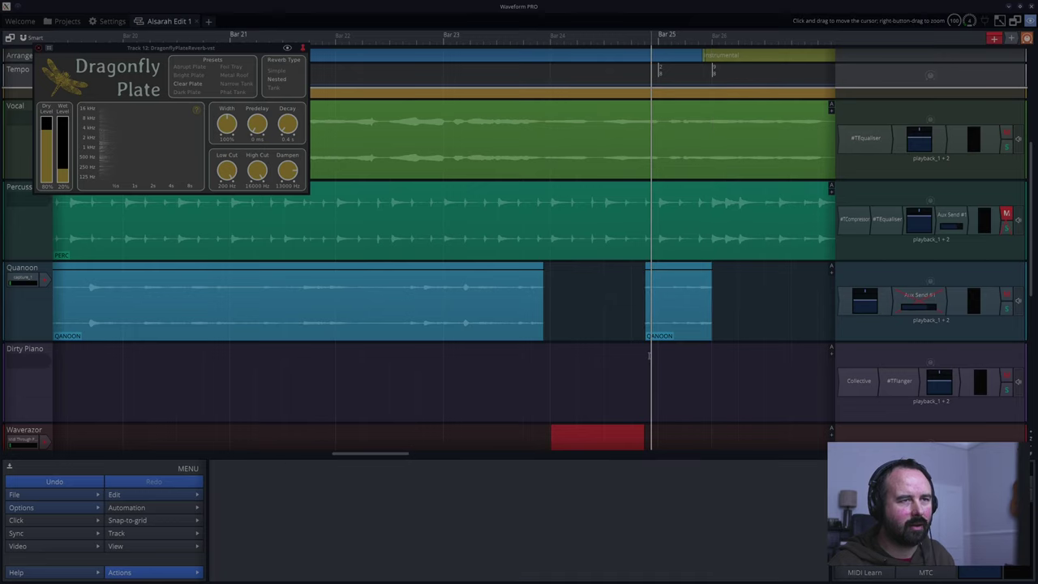
key("space")
key("space")
left_click(650, 356)
key("space")
left_click(665, 357)
left_click(667, 358)
left_click(667, 358)
key("space")
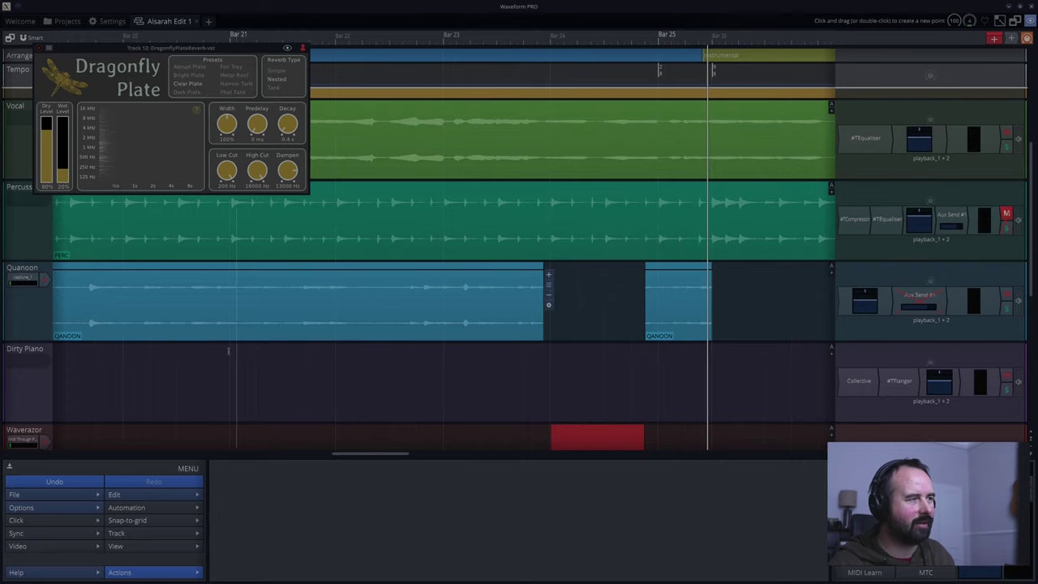
left_click(83, 364)
key("space")
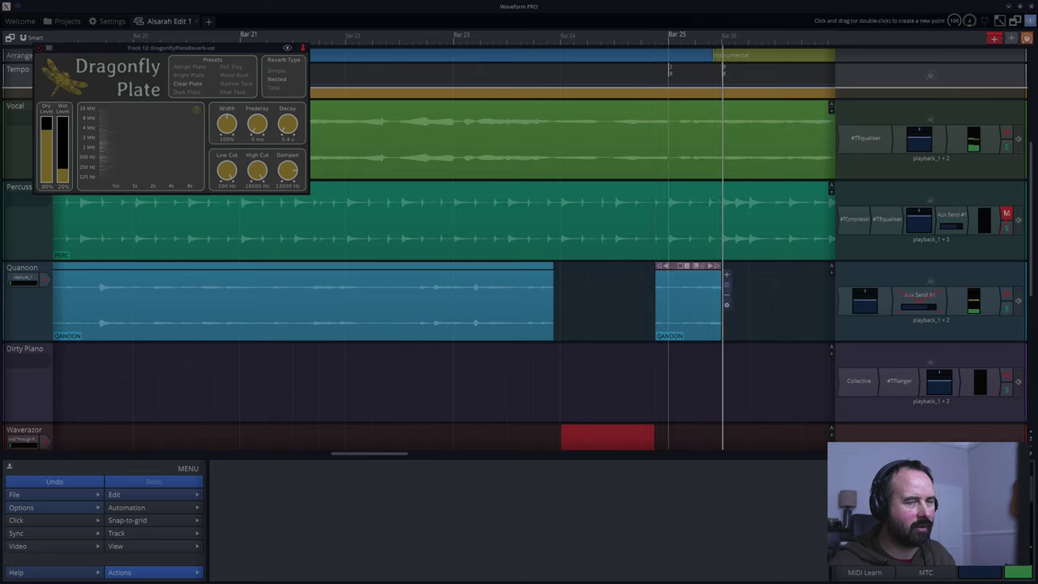
- Turn off loop playback and compare the soloed Quanoon phrase at bar 29 with the short clip at bar 25
left_click(675, 266)
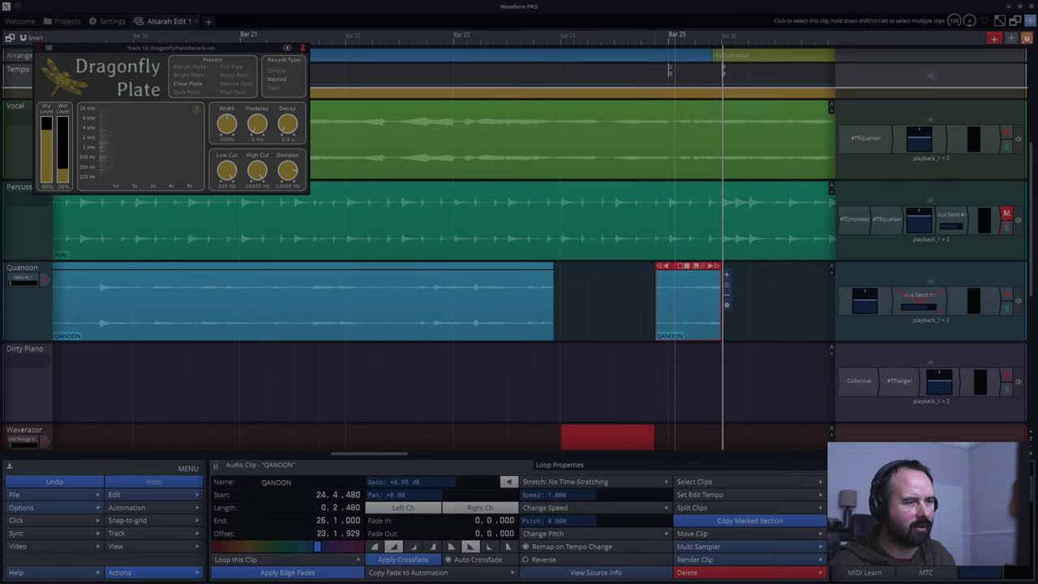
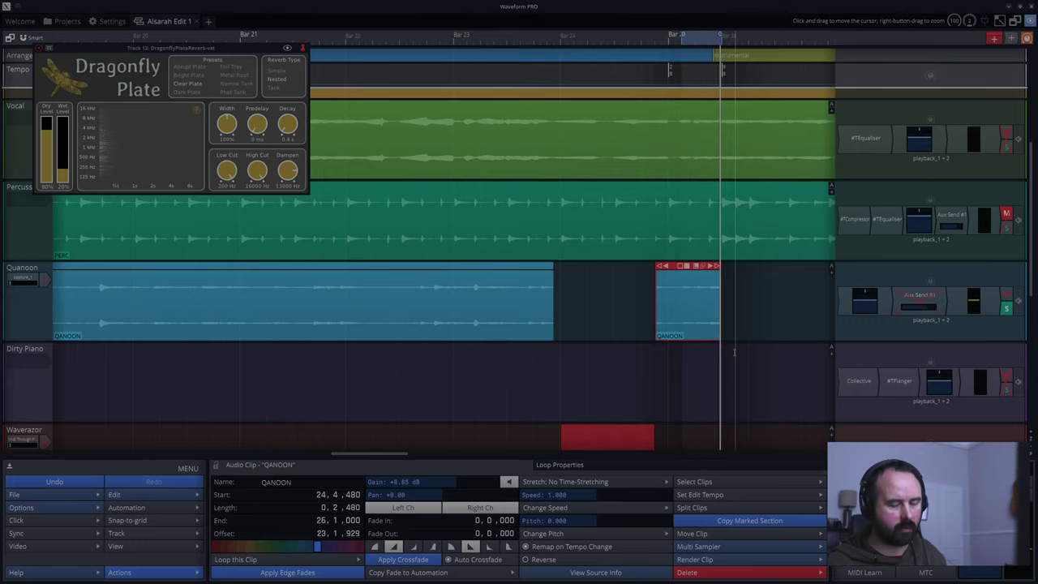
key("l")
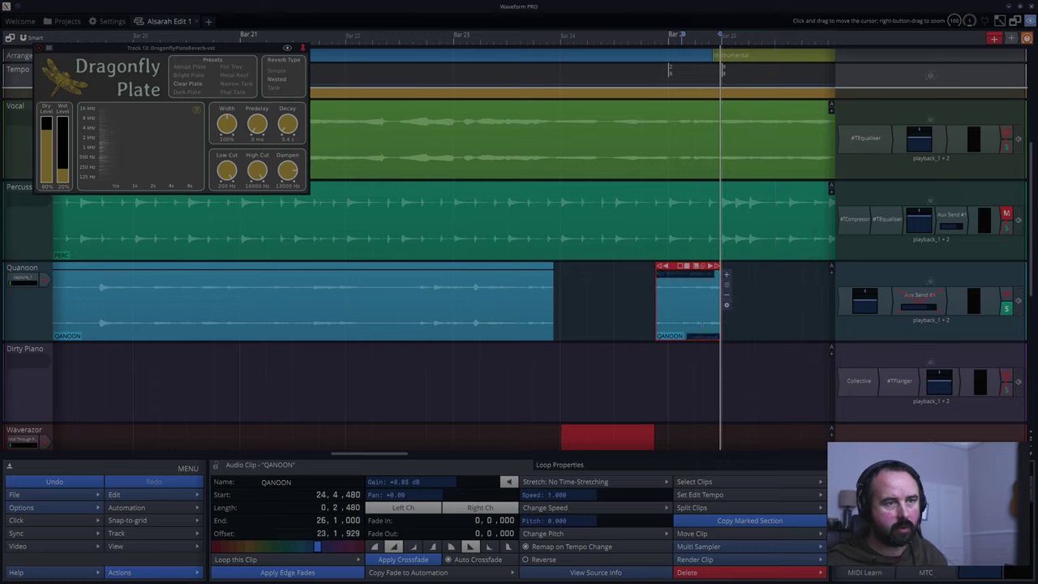
left_click_drag(400, 458, 503, 455)
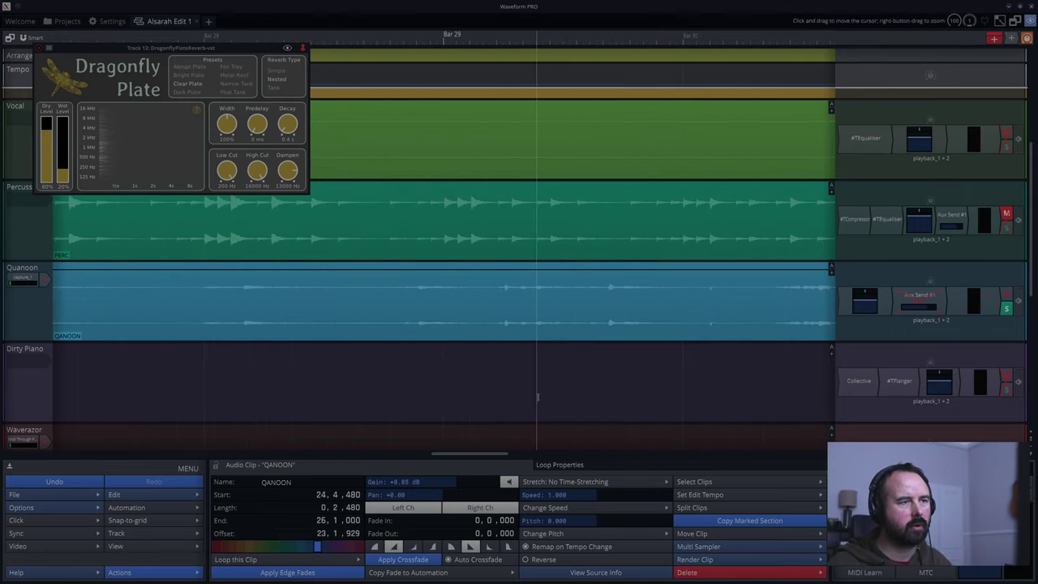
left_click(489, 374)
key("space")
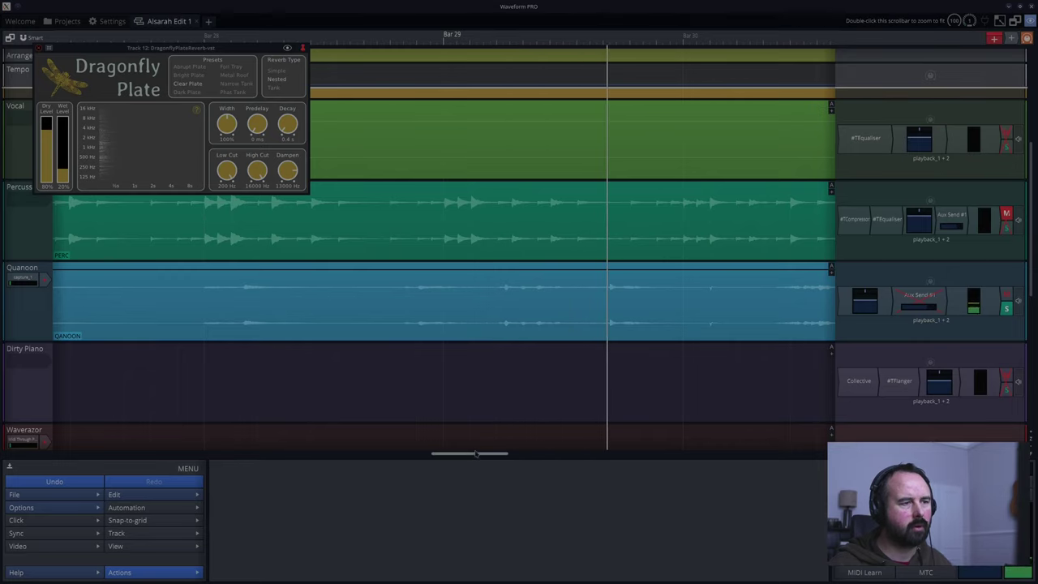
left_click_drag(476, 456, 387, 455)
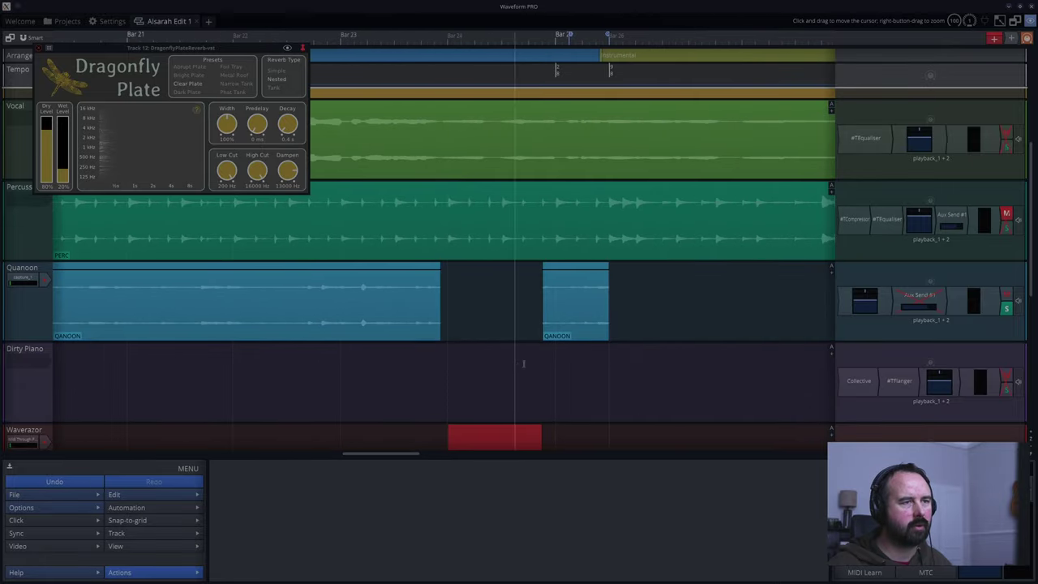
key("space")
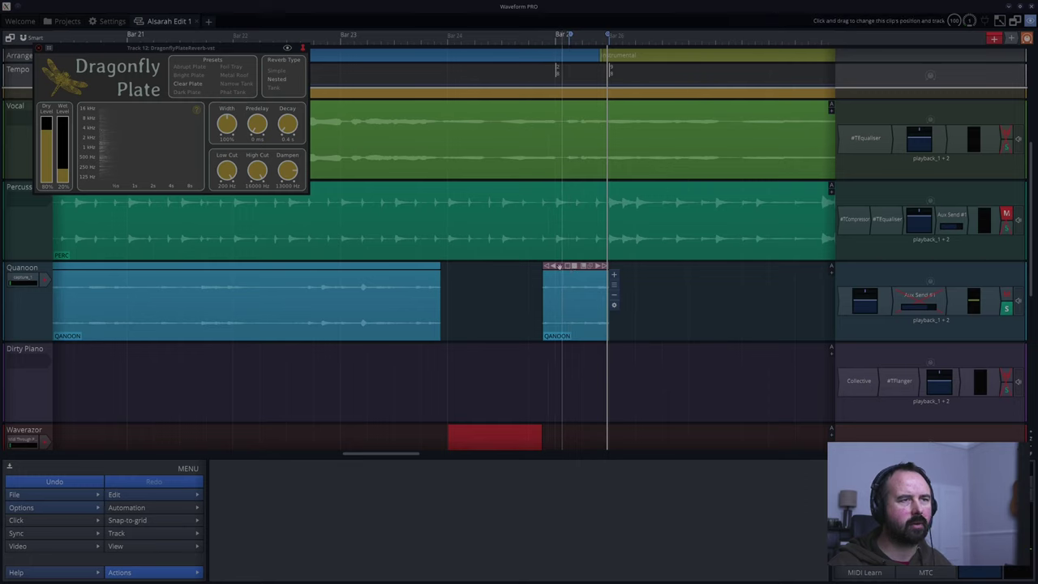
- Delete the short Quanoon clip at bar 25, extend the preceding clip's end to 26, 1, 720 and audition the restored phrase
left_click(558, 267)
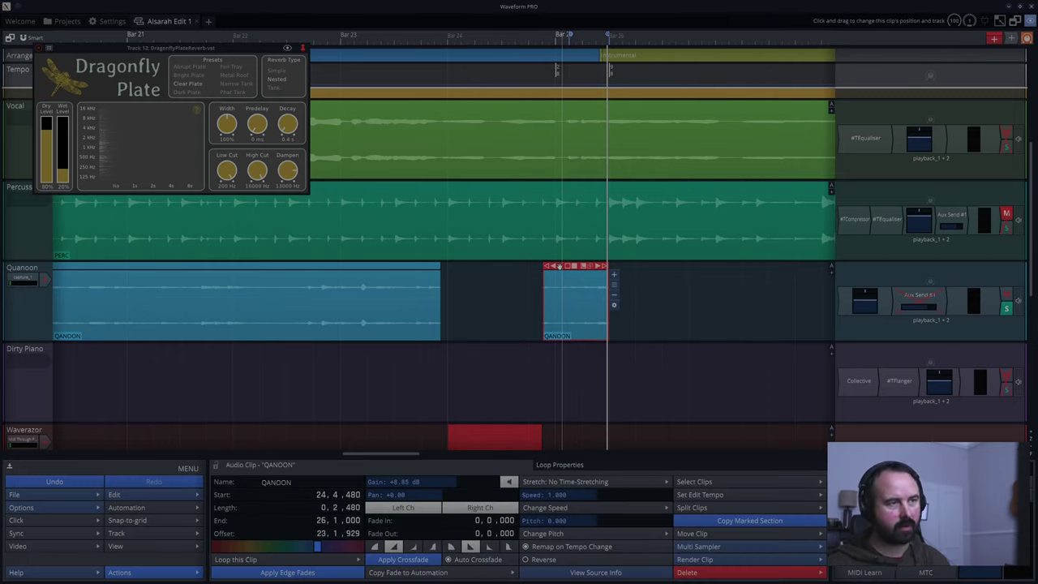
key("Delete")
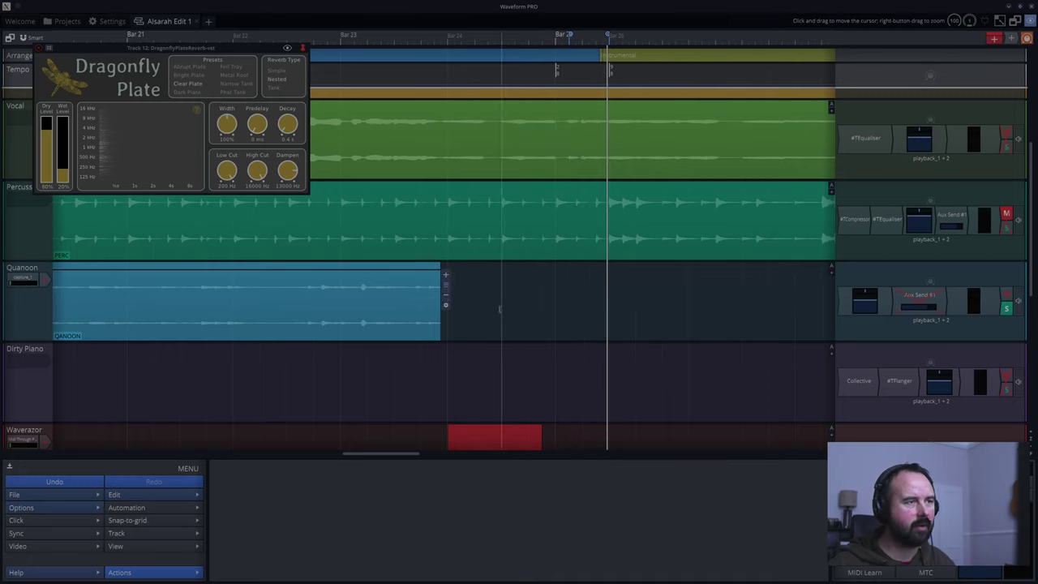
left_click_drag(434, 266, 628, 267)
left_click(548, 360)
key("space")
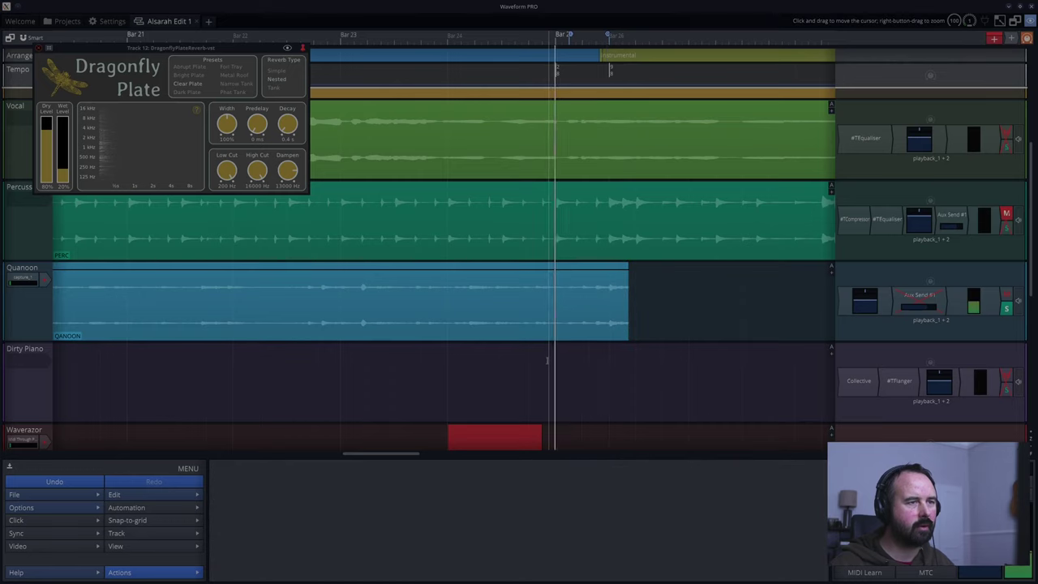
left_click(564, 358)
left_click(566, 358)
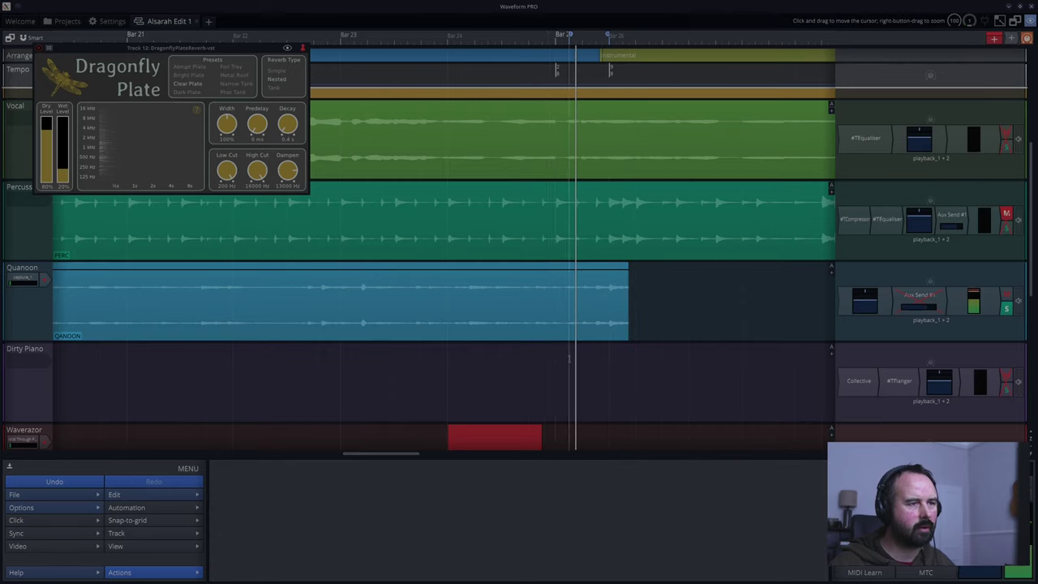
left_click(563, 358)
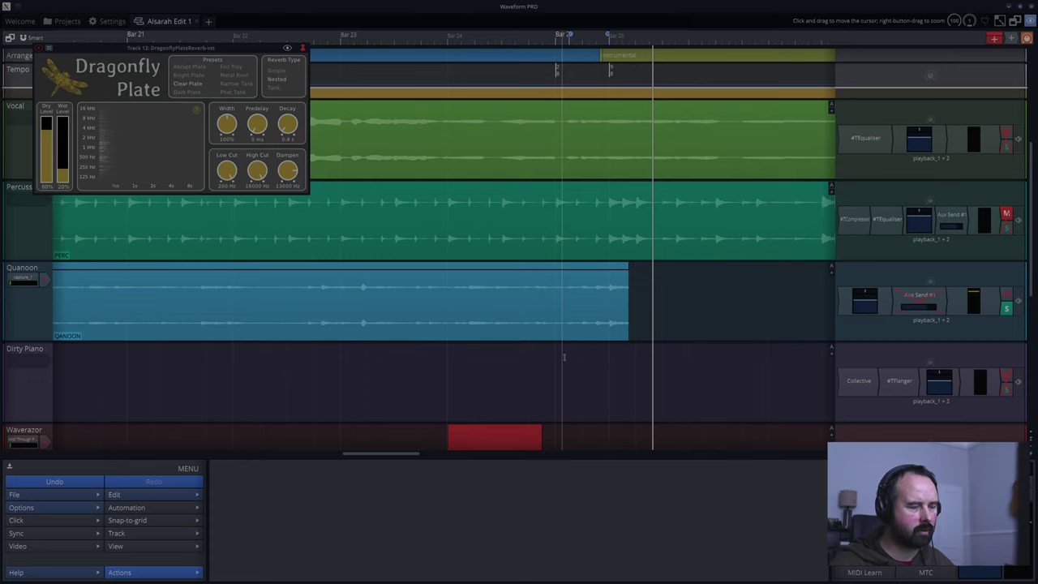
- Try splitting the Quanoon clip just after the start of bar 25, before the last phrase
scroll(564, 358, "up", 3)
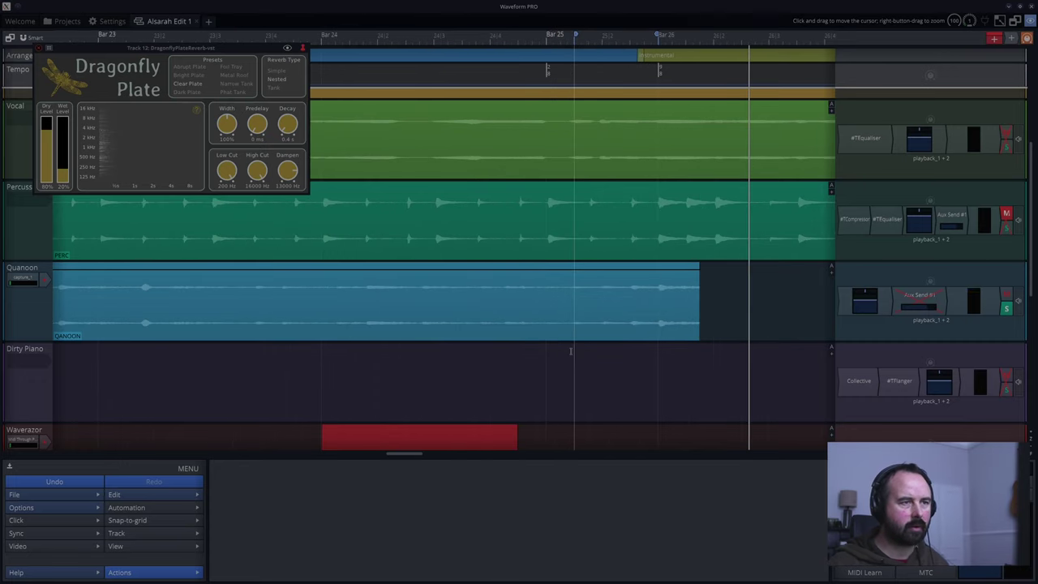
scroll(568, 351, "up", 3)
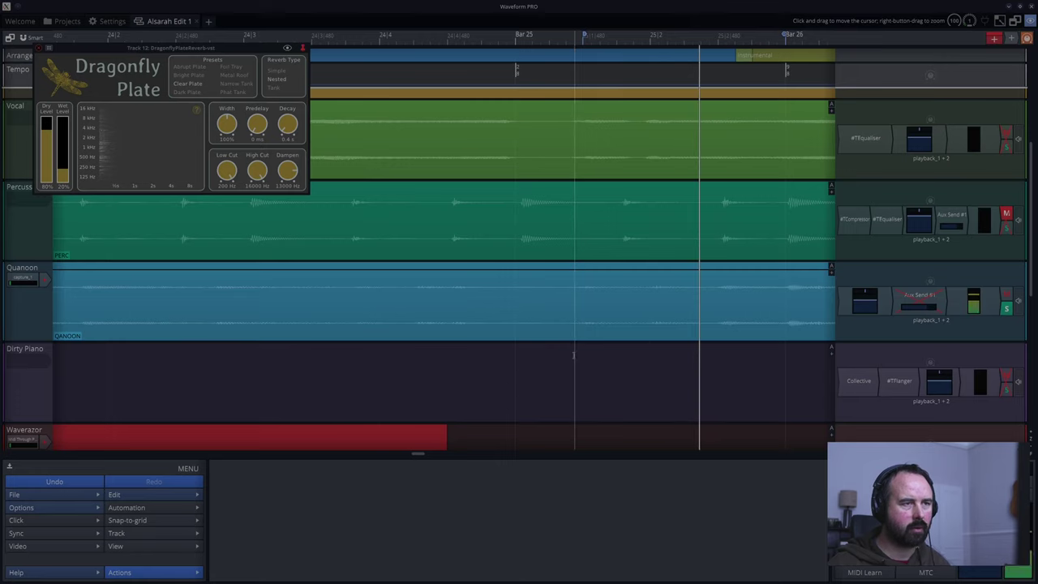
left_click(568, 354)
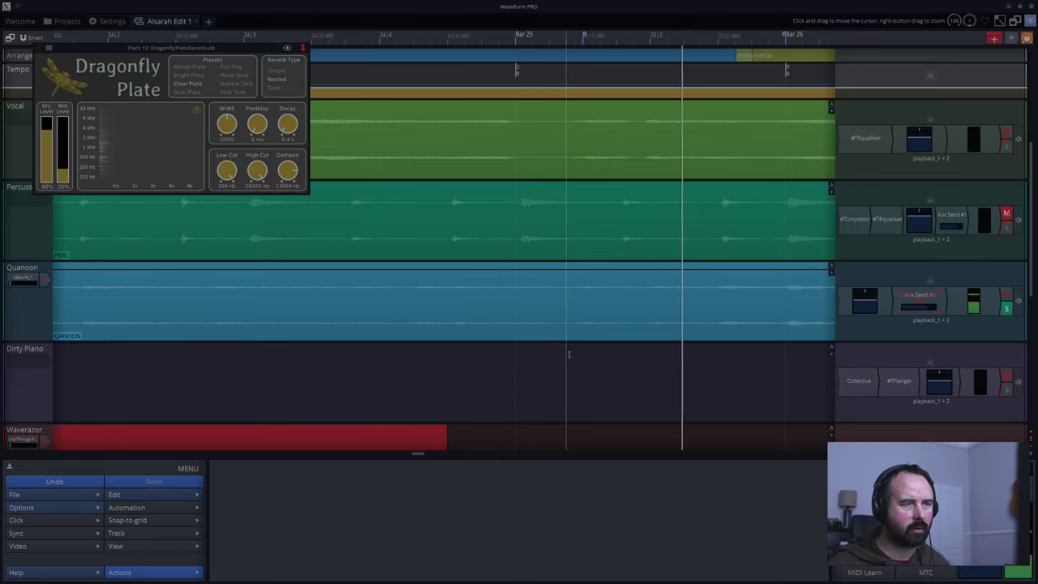
key("space")
left_click(566, 329)
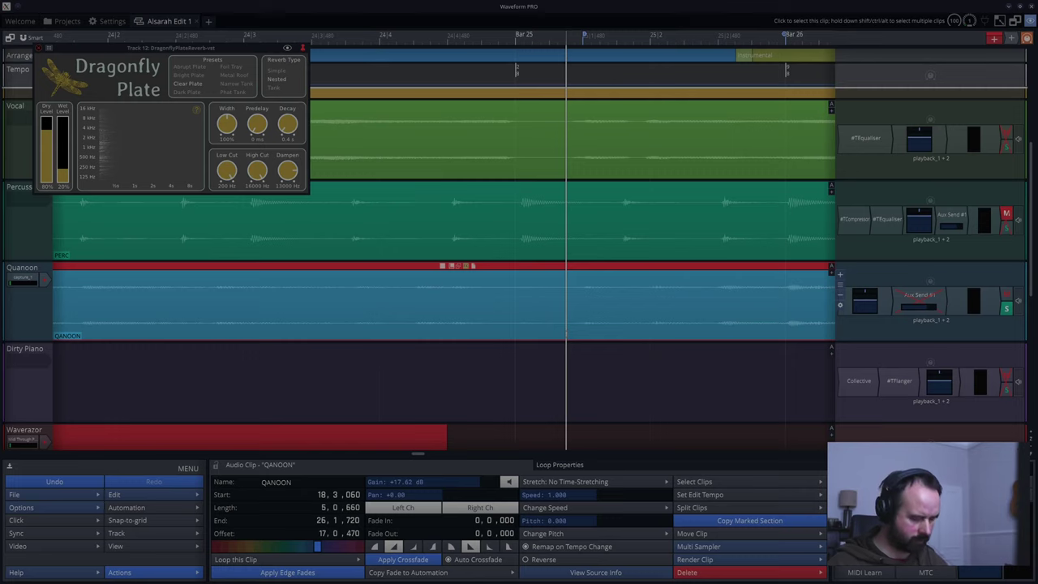
key("slash")
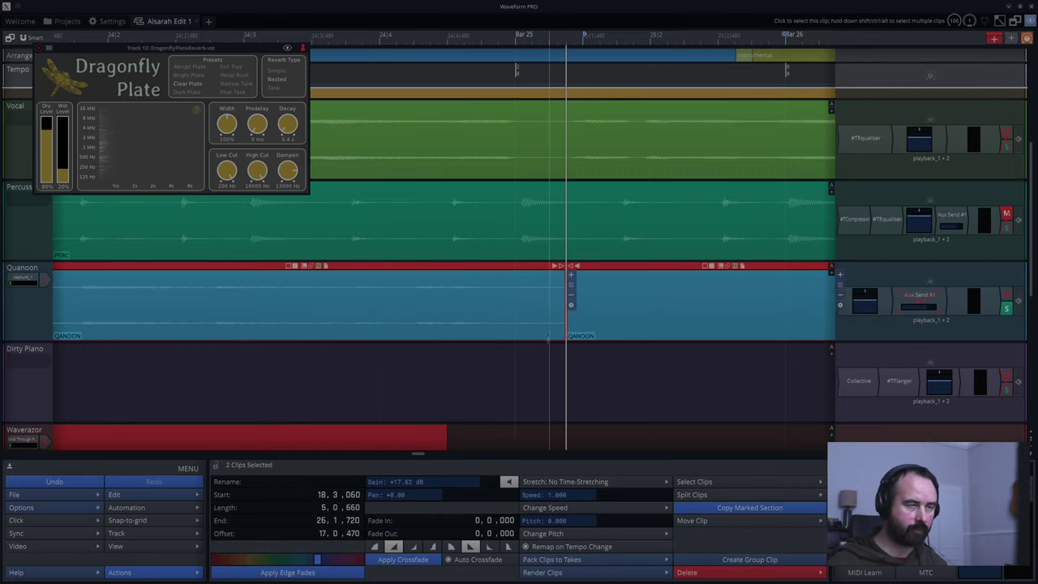
- Replay the Quanoon part from bar 21 through the split and undo the split
scroll(549, 339, "down", 5)
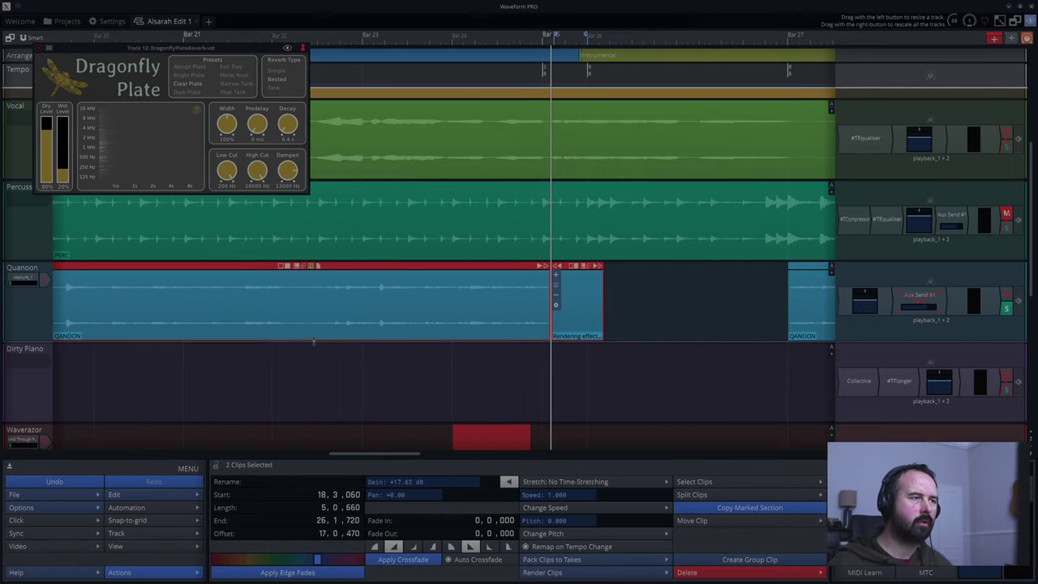
left_click(228, 359)
key("space")
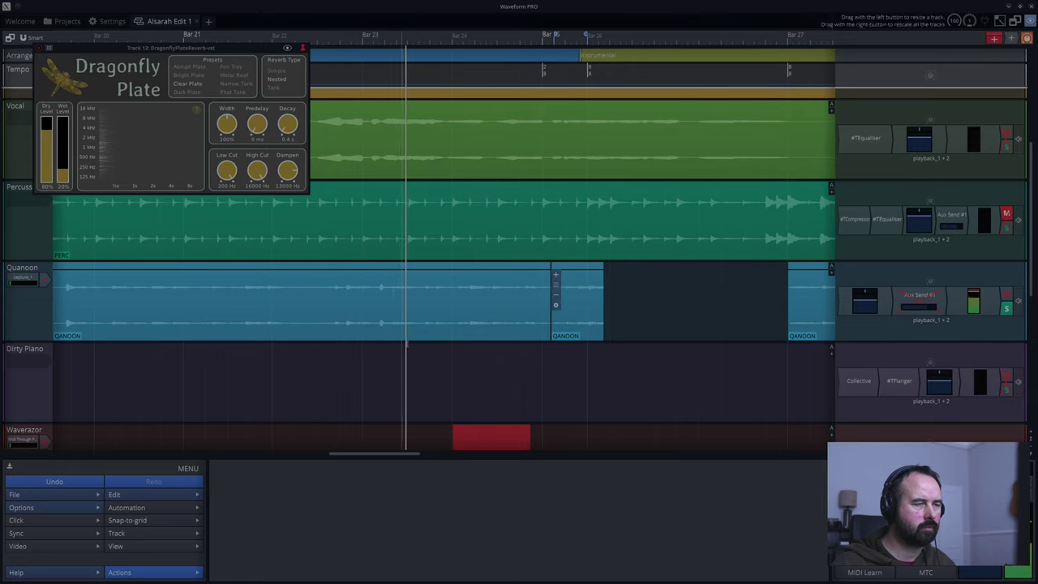
left_click(480, 351)
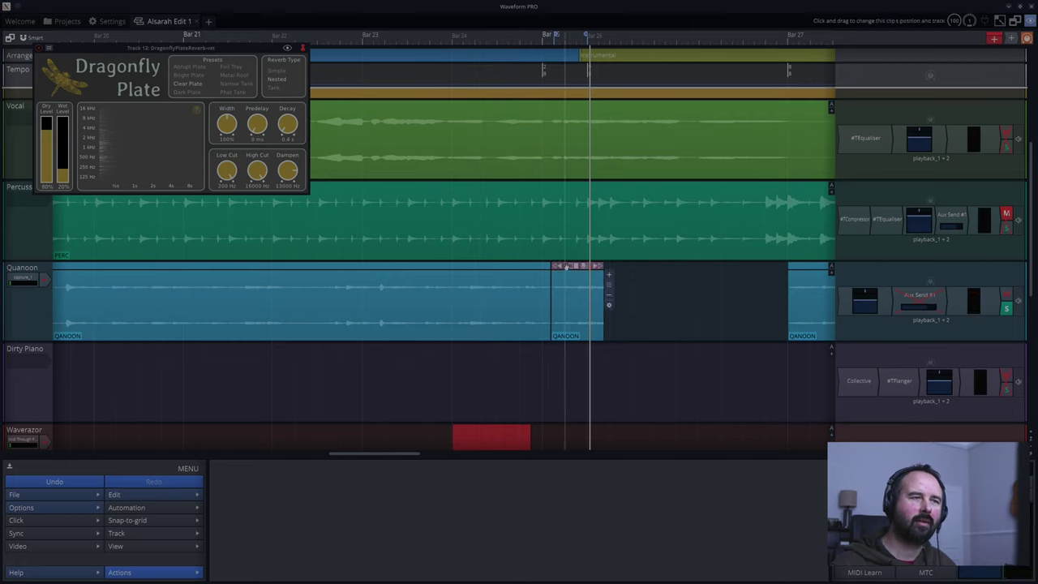
key("ctrl+z")
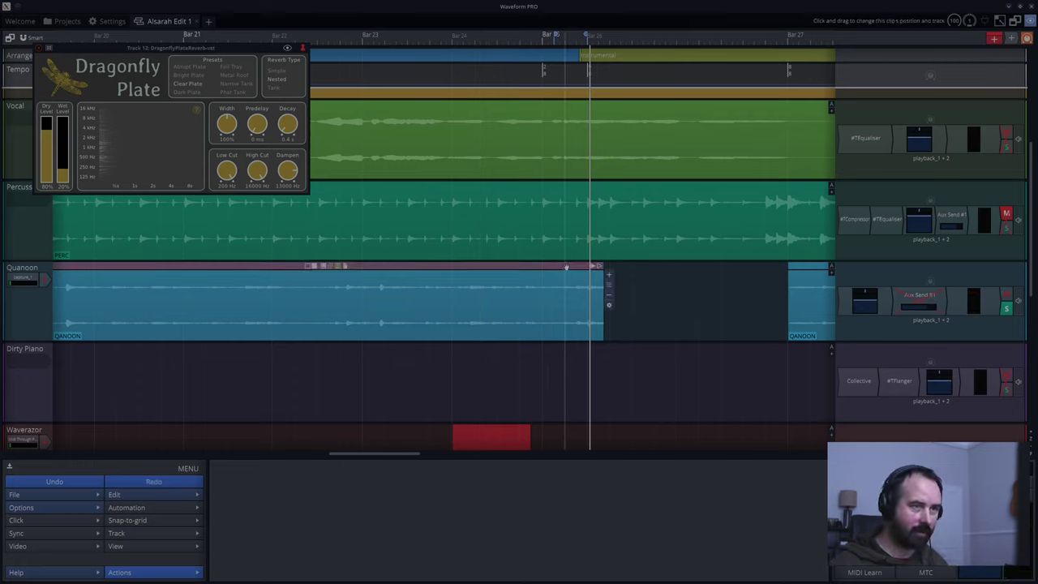
- Extend the Quanoon clip's end to 26, 3, 480 and audition its ending from the Waverazor clip
left_click(503, 354)
key("space")
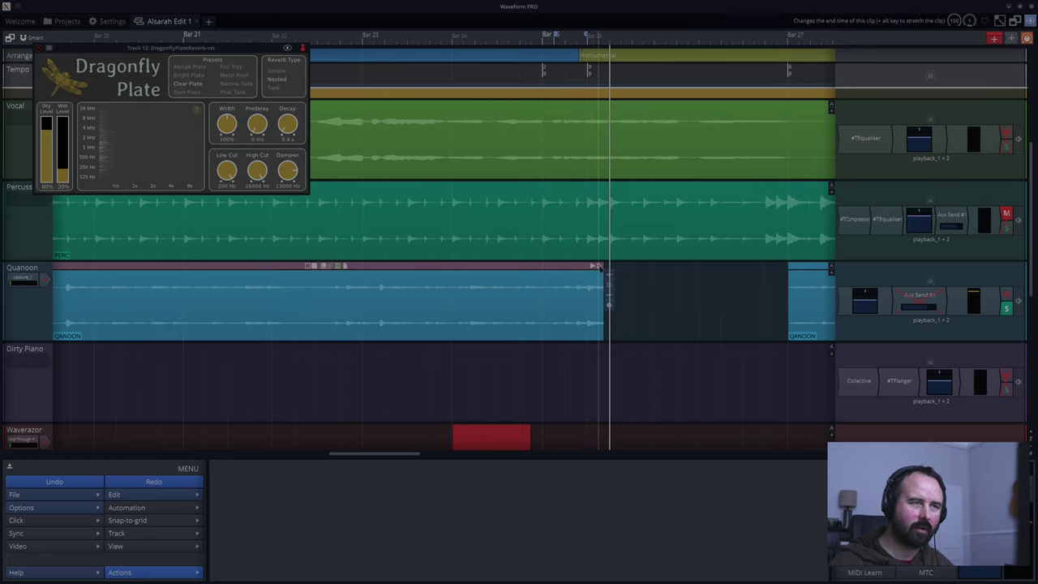
left_click_drag(597, 267, 670, 267)
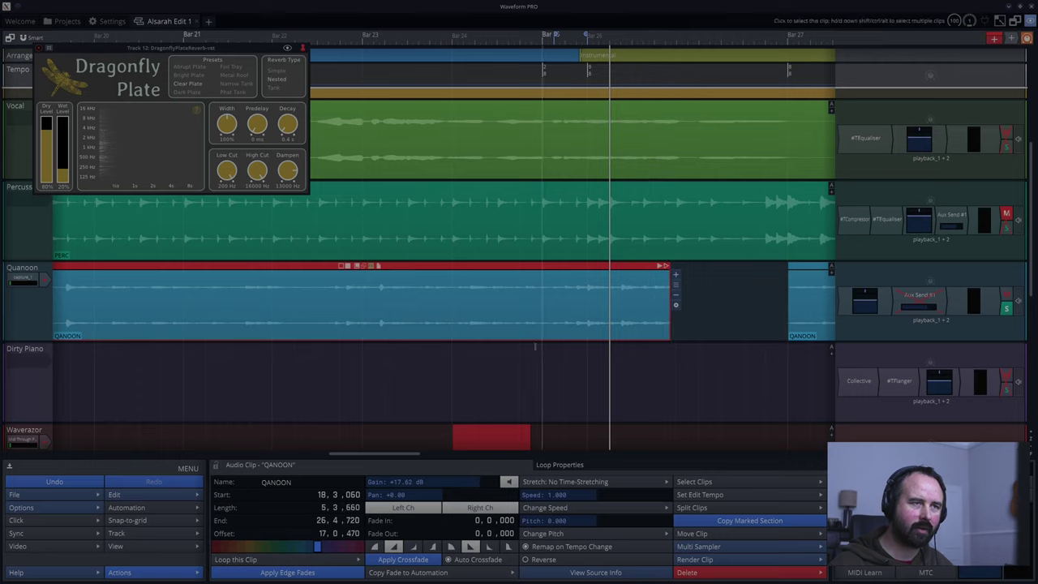
left_click(506, 354)
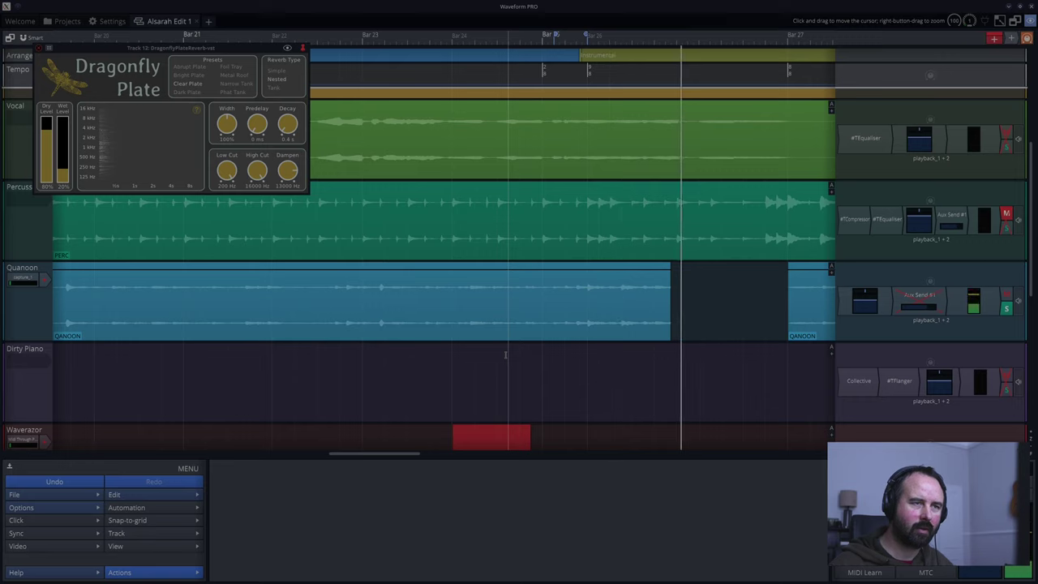
left_click_drag(667, 266, 640, 269)
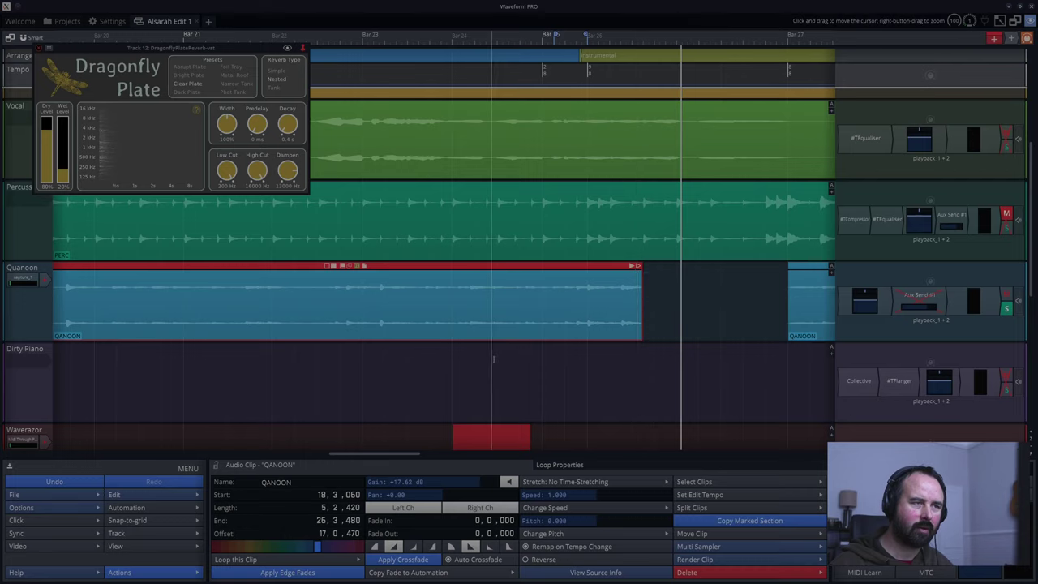
left_click(493, 360)
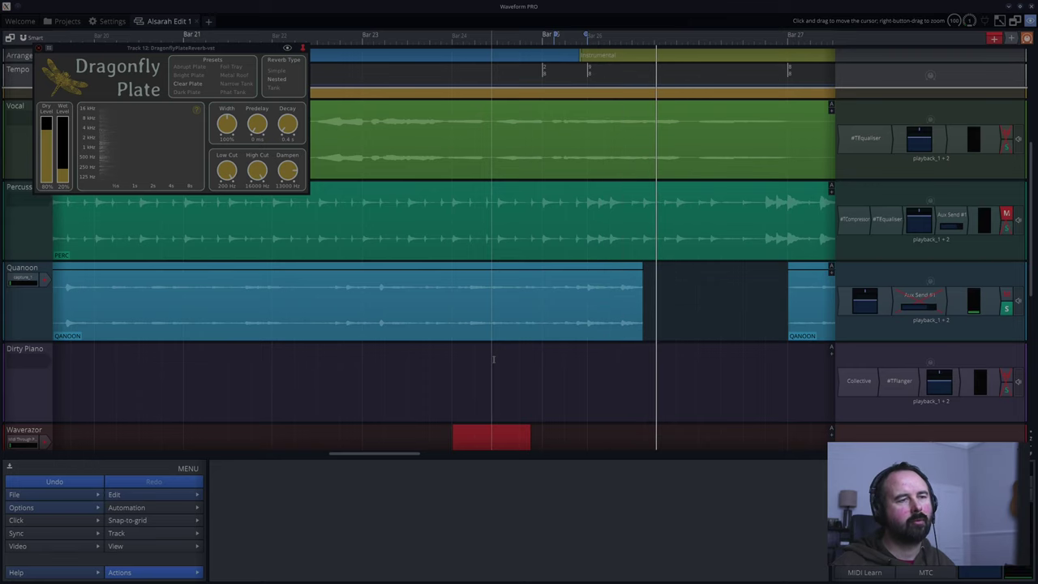
- Trim the Quanoon clip's end to 26, 1, 000 and audition its ending both soloed and with the track's solo off
left_click_drag(637, 266, 583, 266)
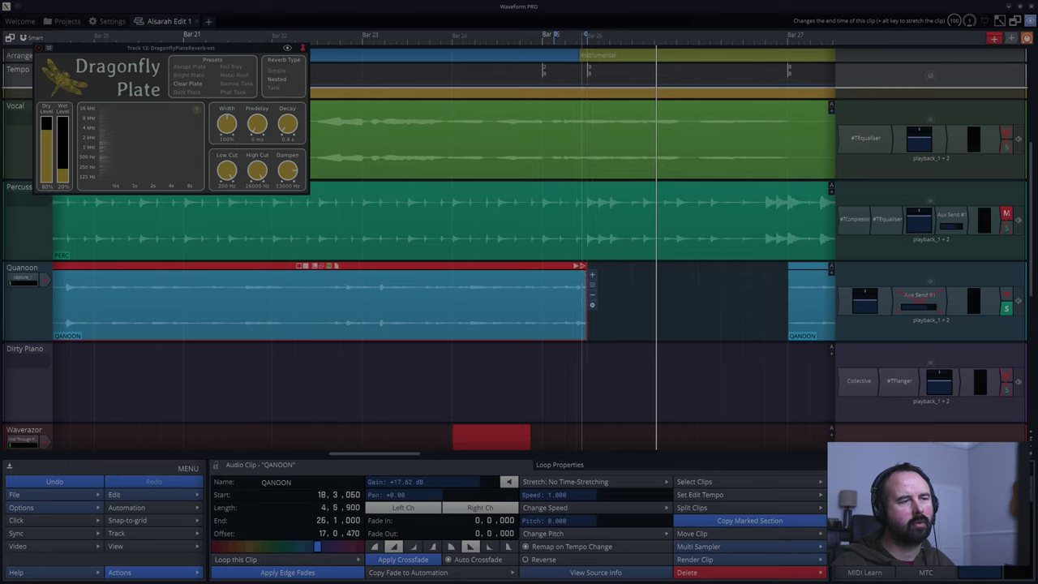
left_click(510, 351)
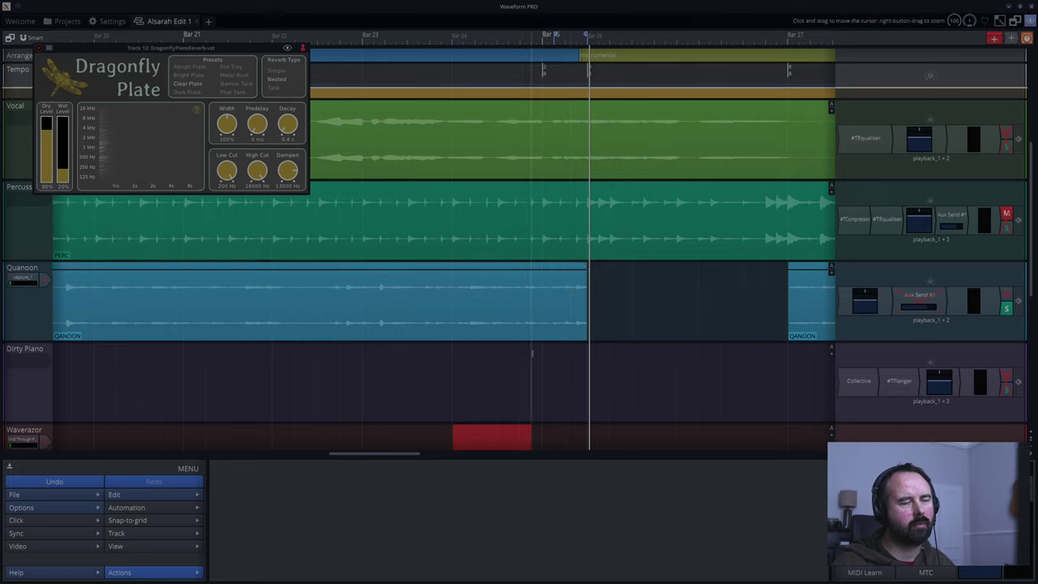
left_click(532, 353)
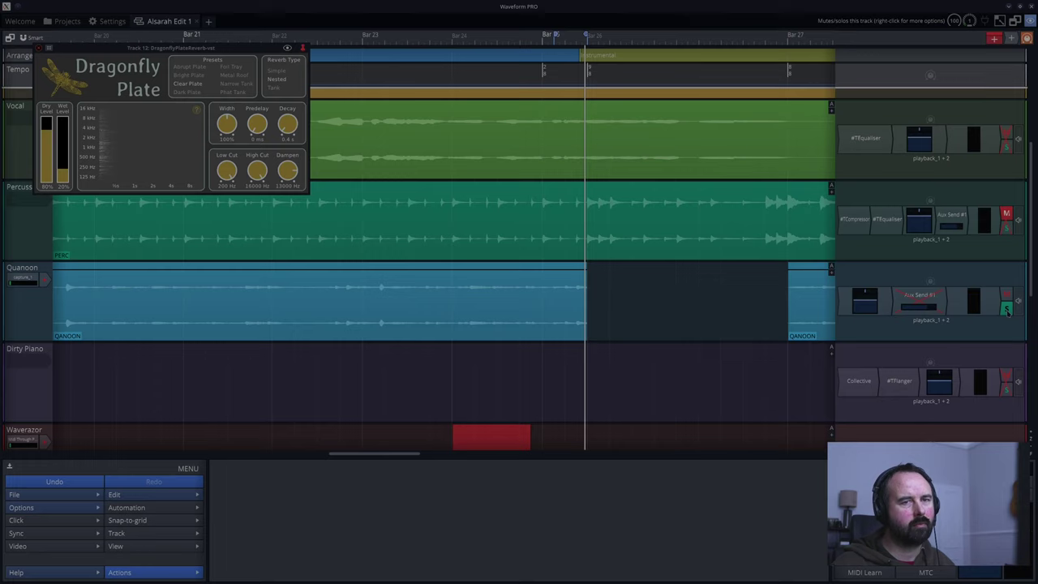
left_click(446, 376)
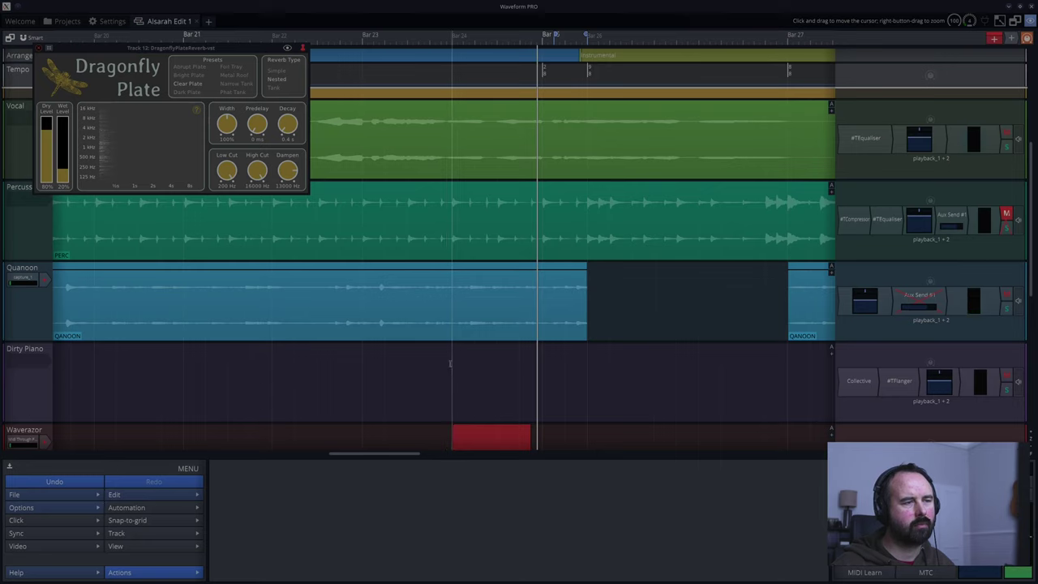
left_click(450, 364)
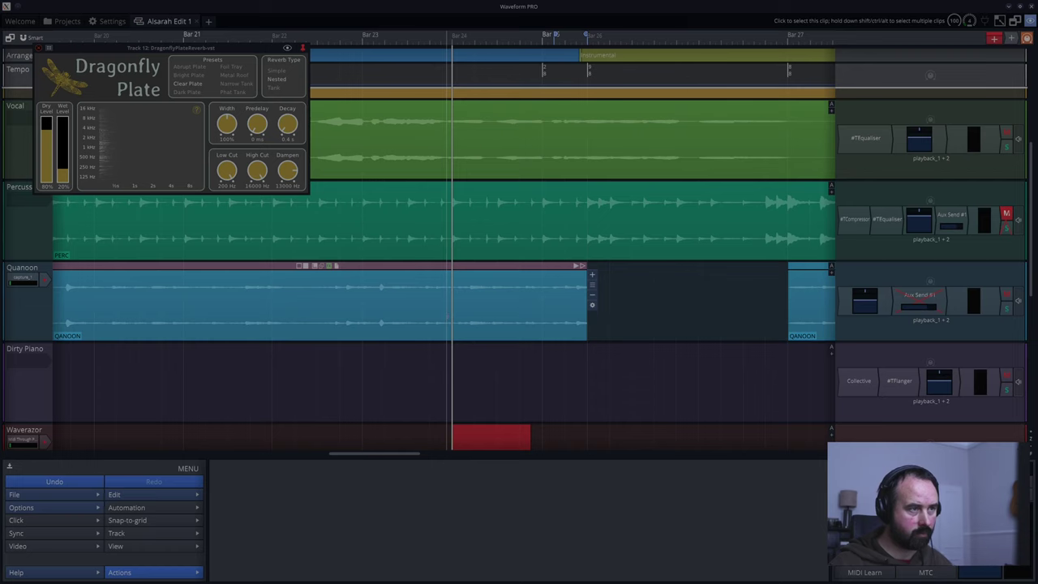
- Split the Quanoon clip at 24, 1, 000 and 24, 4, 480 and delete the section between the splits
left_click(452, 316)
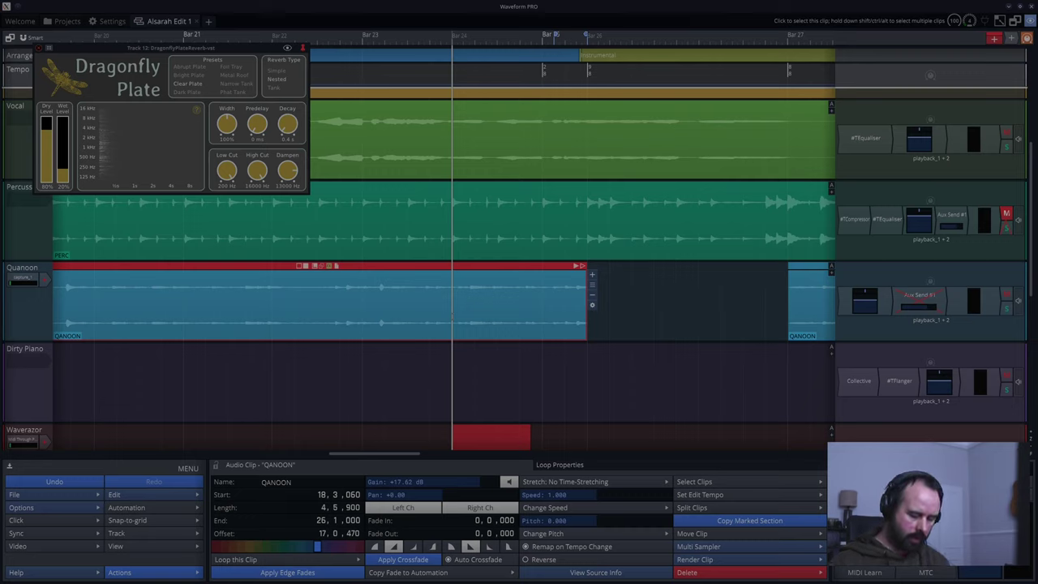
key("s")
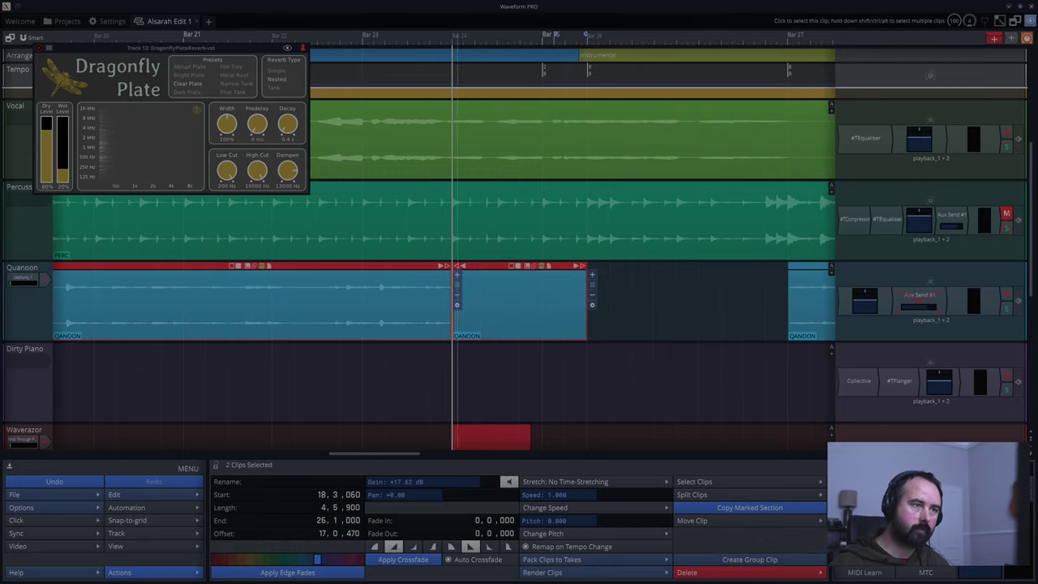
key("s")
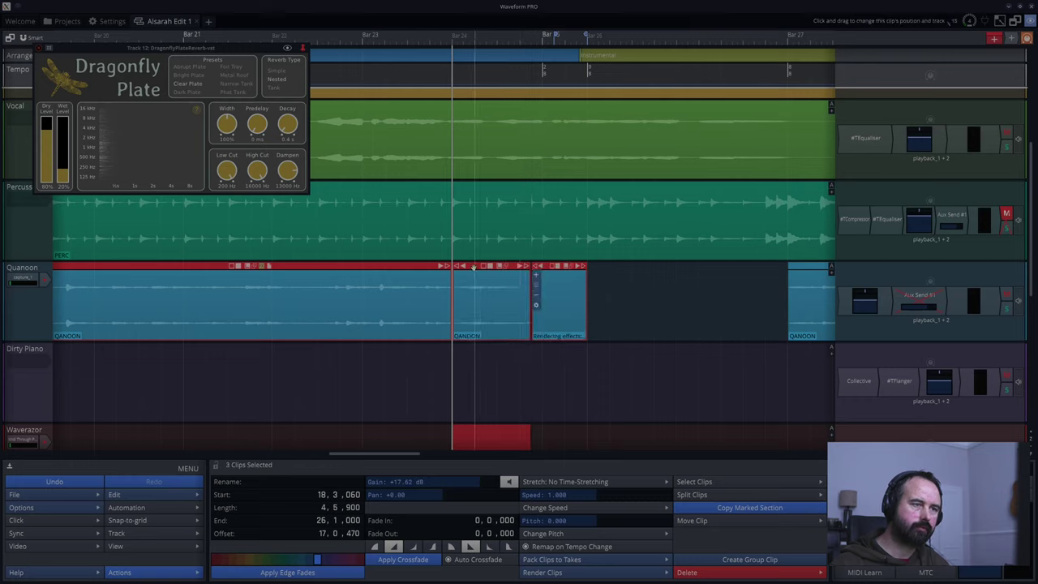
left_click(473, 268)
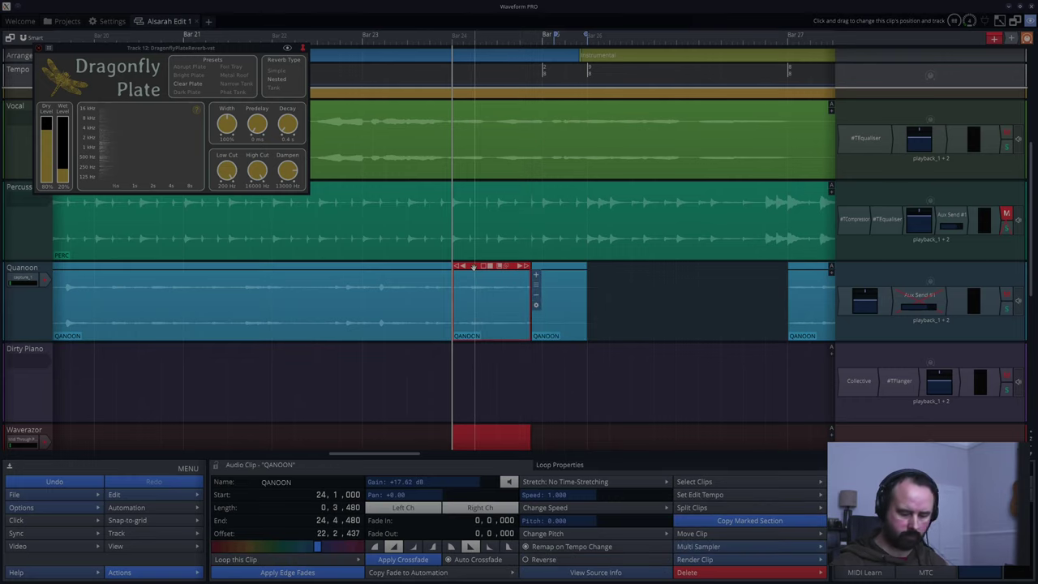
key("Delete")
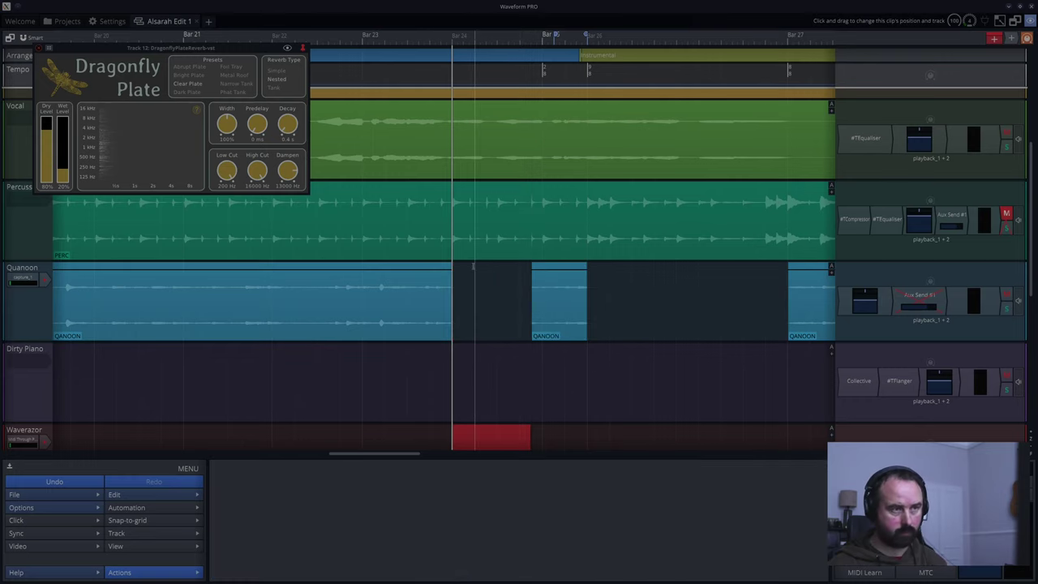
- Audition the Quanoon part from just before bar 24 through the gap and the short remaining clip
left_click(425, 367)
key("space")
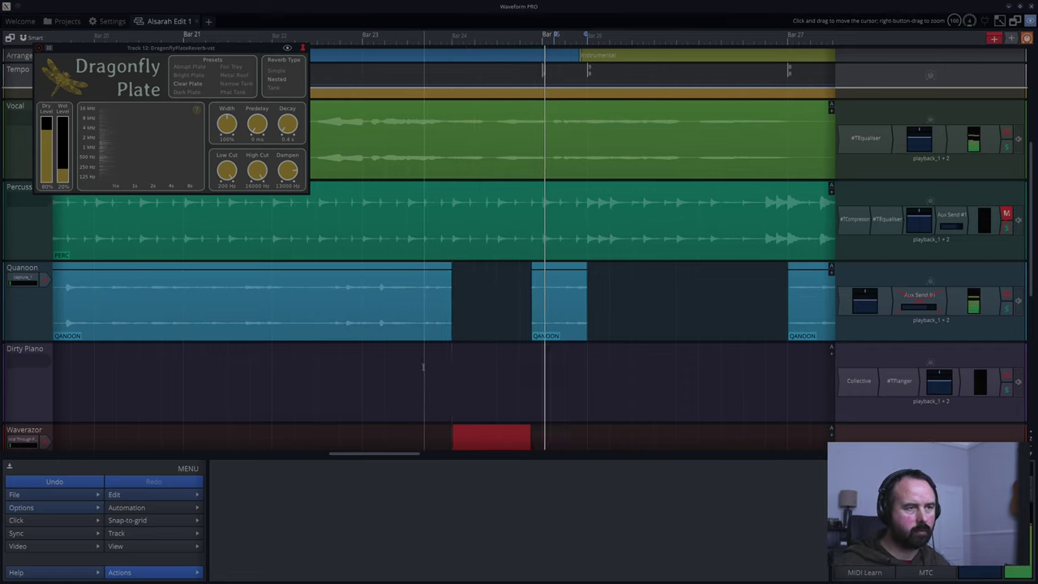
key("space")
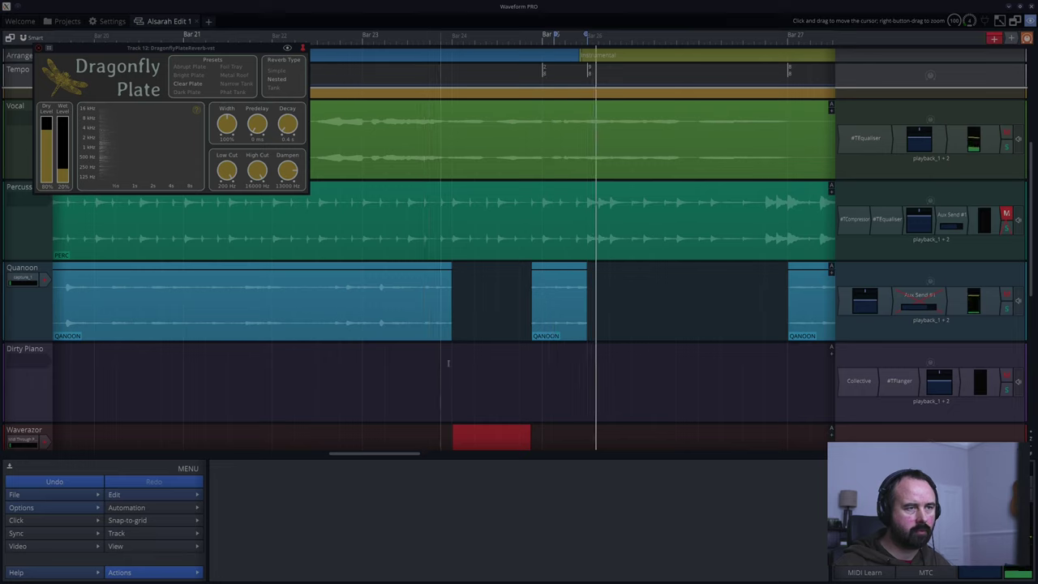
- Try lowering the pitch of the short Quanoon clip around bar 25, audition it and reset it to the original pitch
left_click(545, 265)
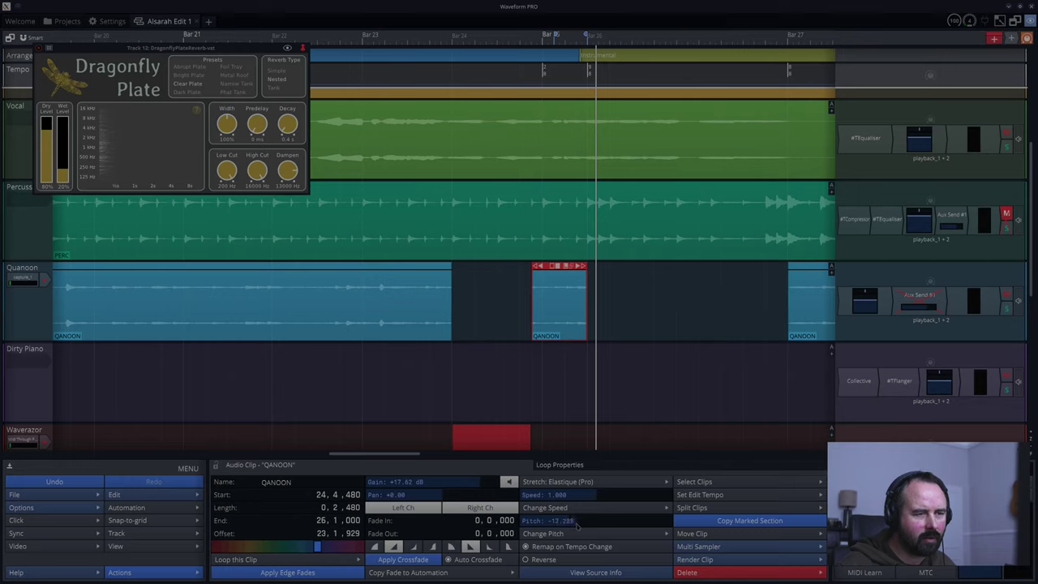
left_click(525, 377)
key("space")
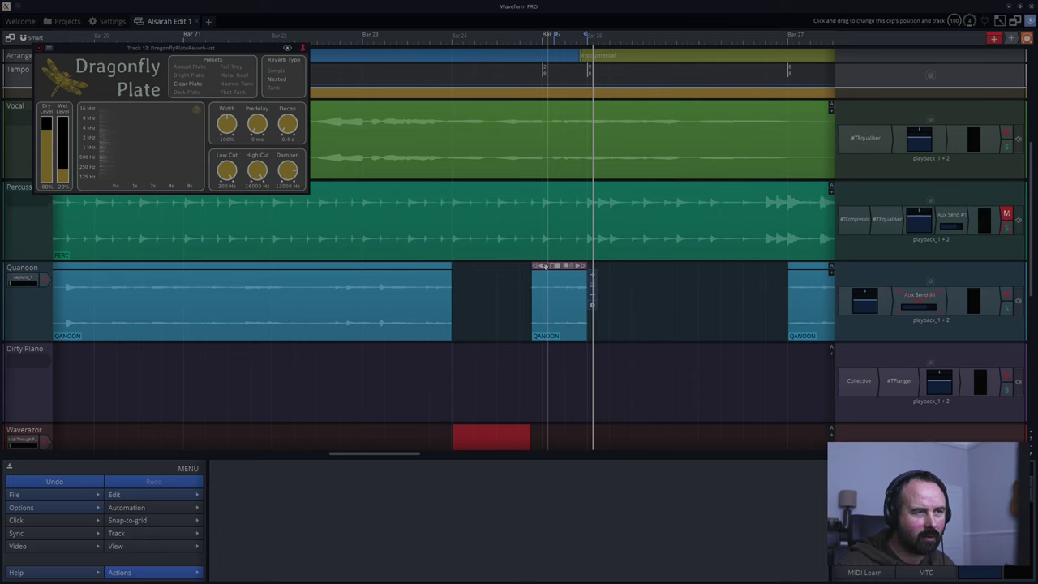
left_click(546, 266)
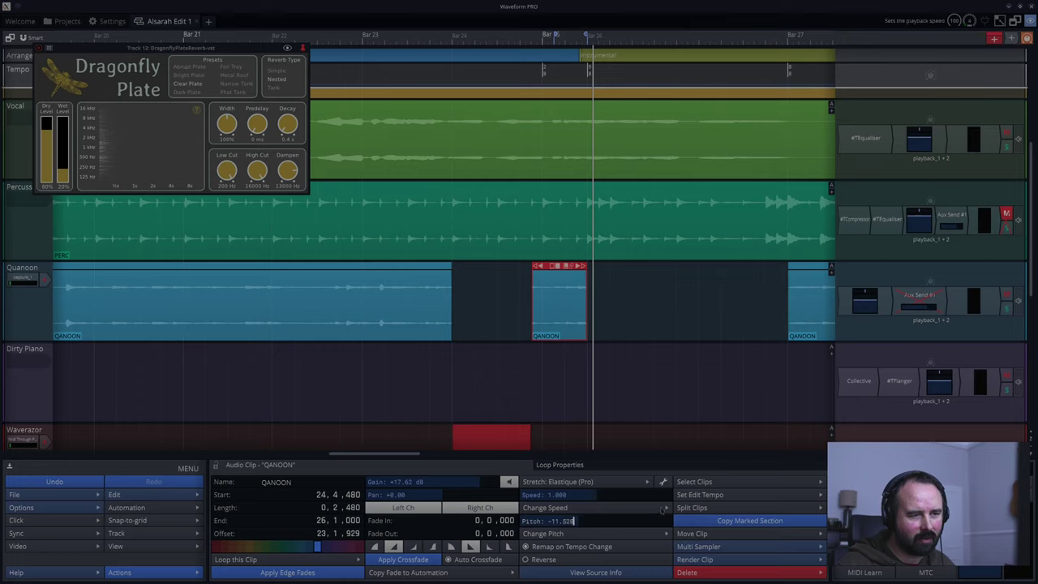
left_click(667, 533)
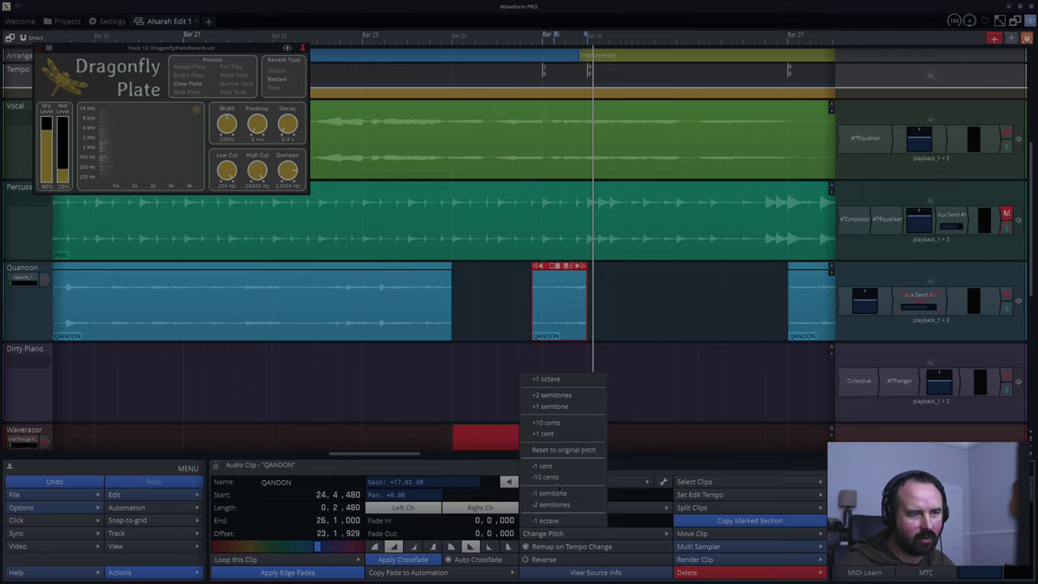
left_click(559, 453)
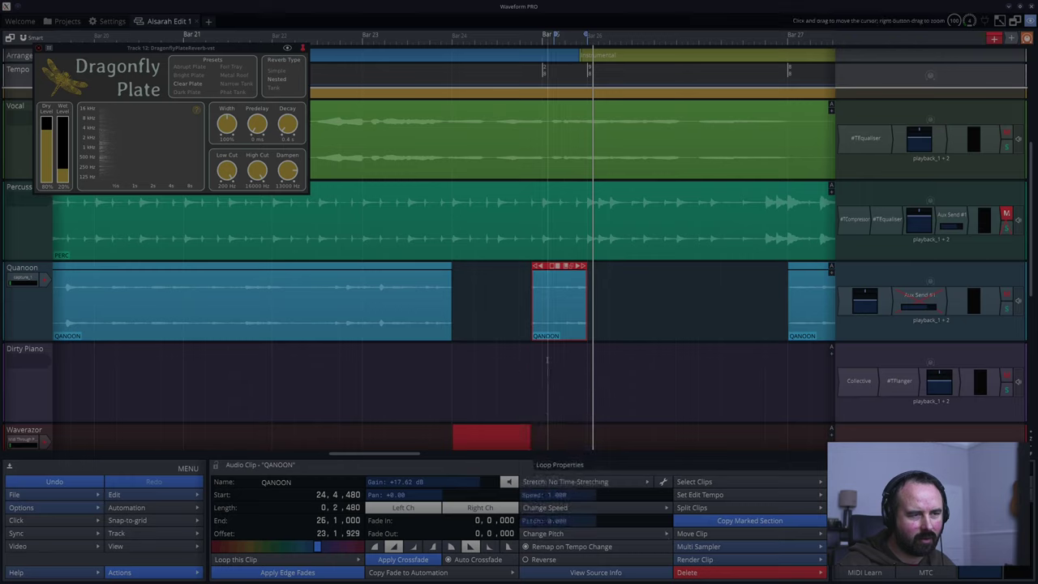
- Audition the short Quanoon clip around bar 25, including its lead-in, and delete the clip
left_click(531, 363)
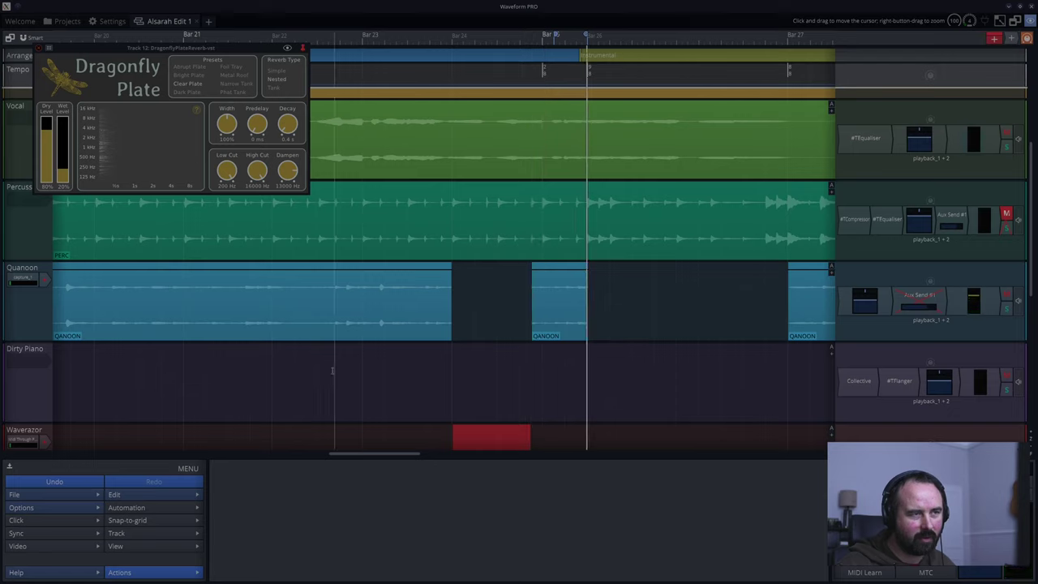
left_click(332, 371)
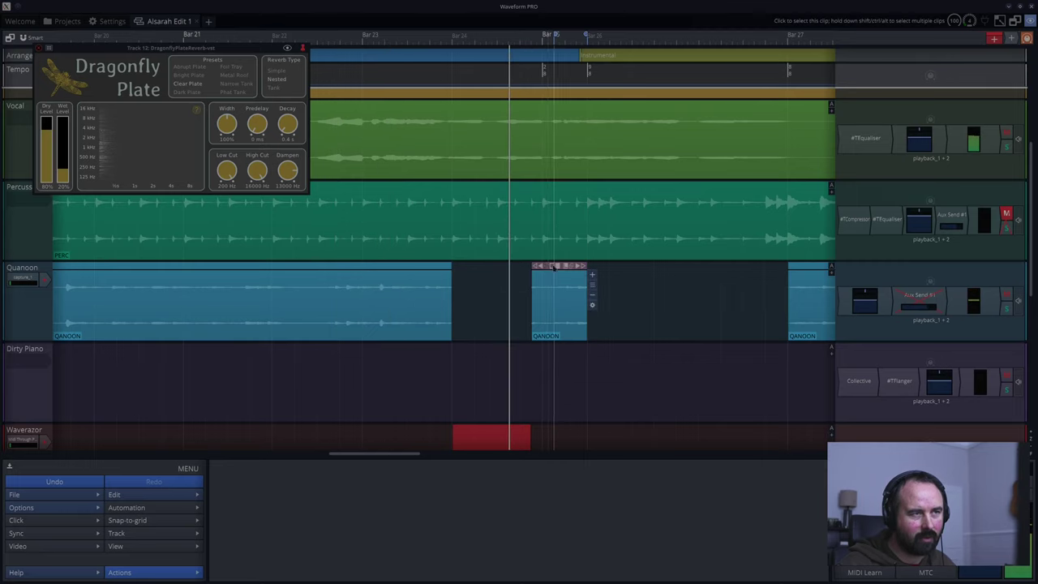
left_click(548, 267)
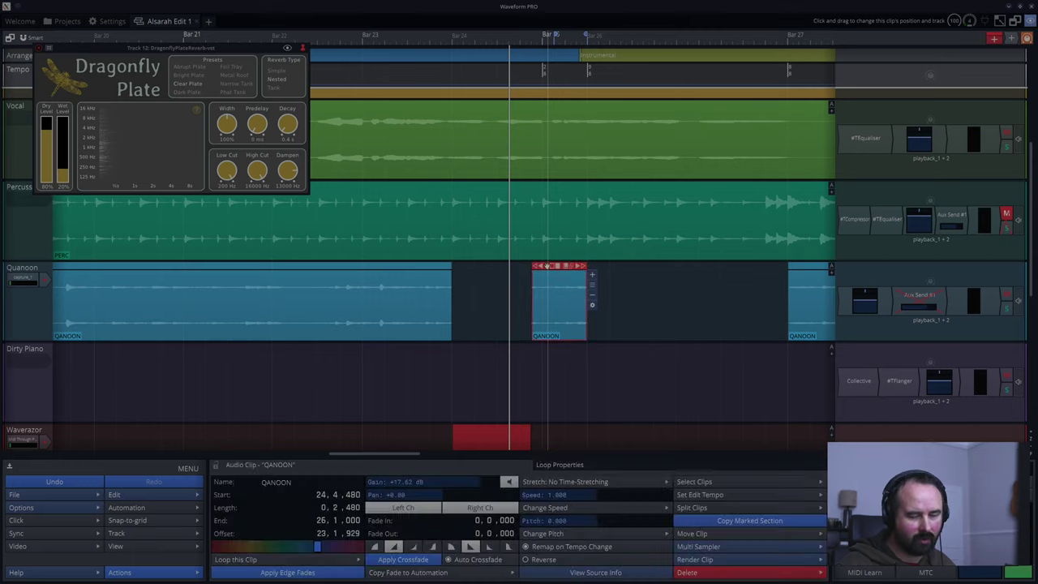
key("Delete")
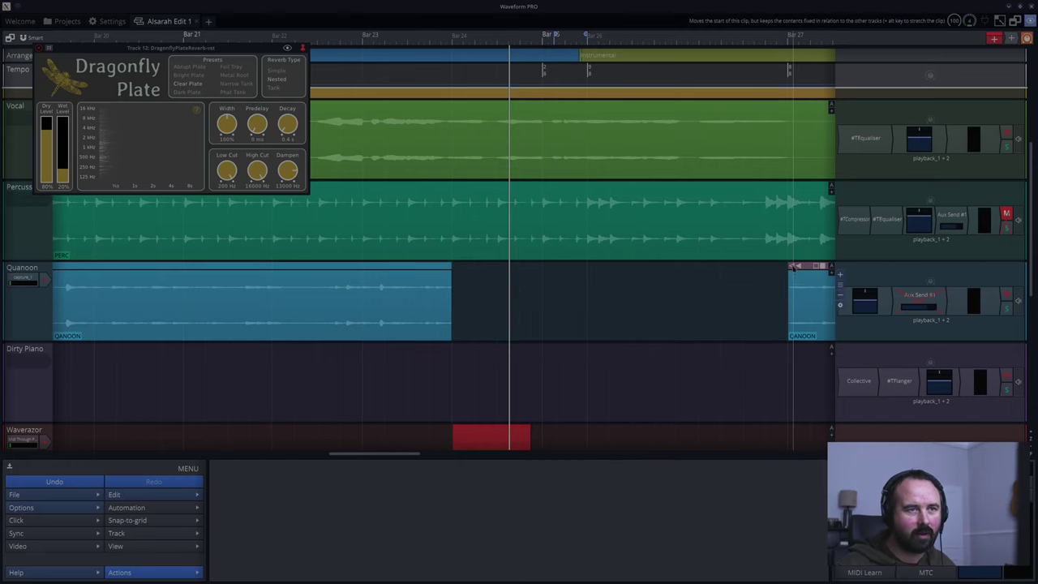
- Extend the bar 27 Quanoon clip's start back to 26, 9, 000 and split it at 27, 1, 000
left_click_drag(795, 267, 773, 269)
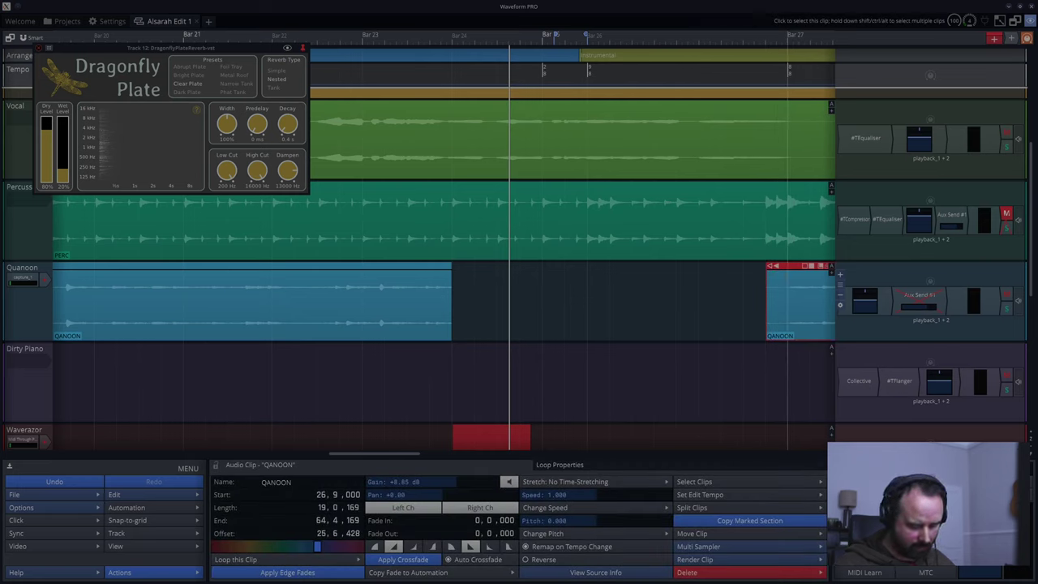
key("slash")
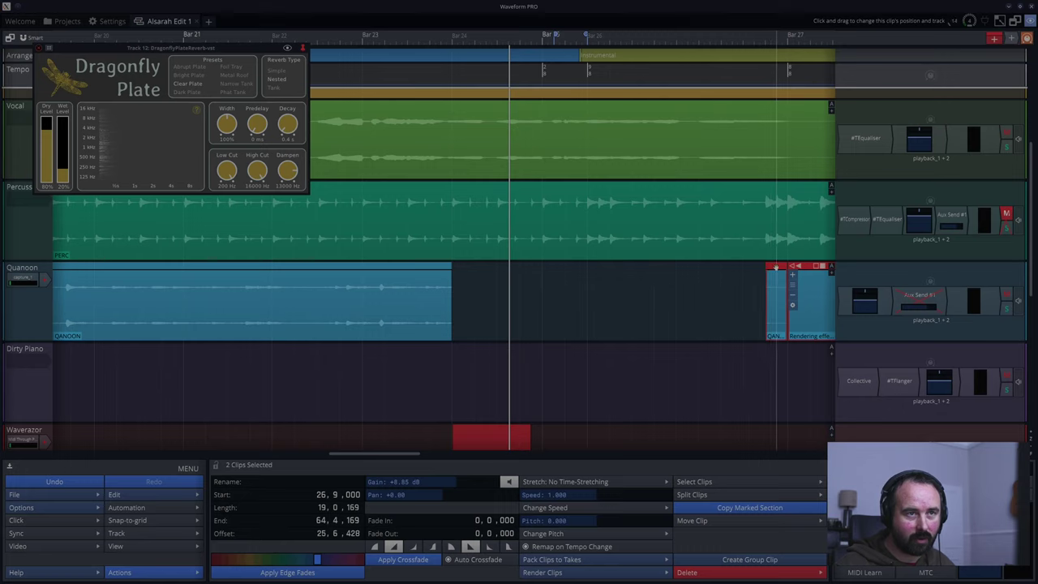
left_click(776, 268)
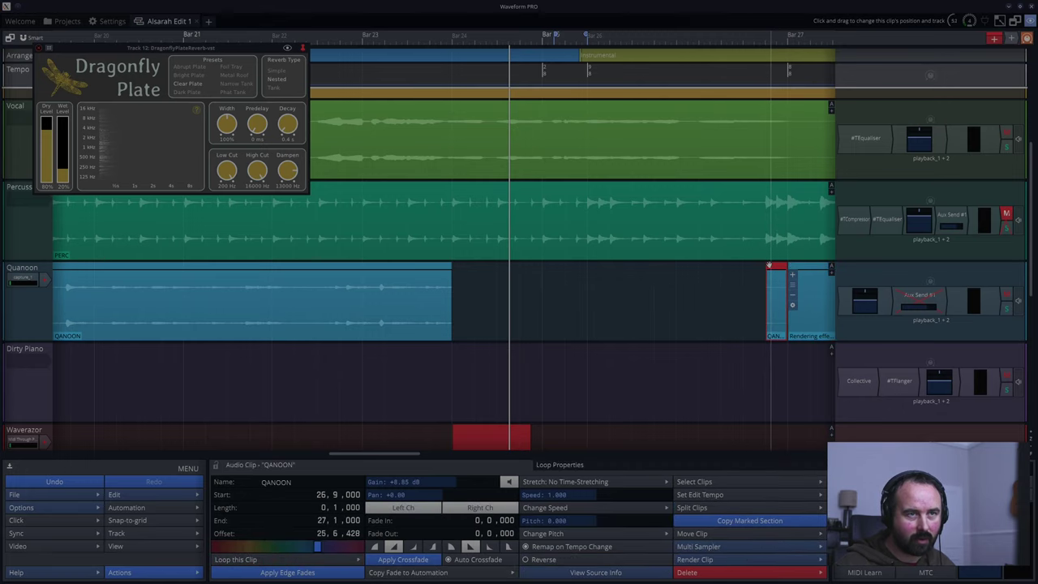
- Extend the start of the short Quanoon piece before bar 27 back to 25, 1, 240, auditioning the phrase entry
scroll(769, 266, "up", 3)
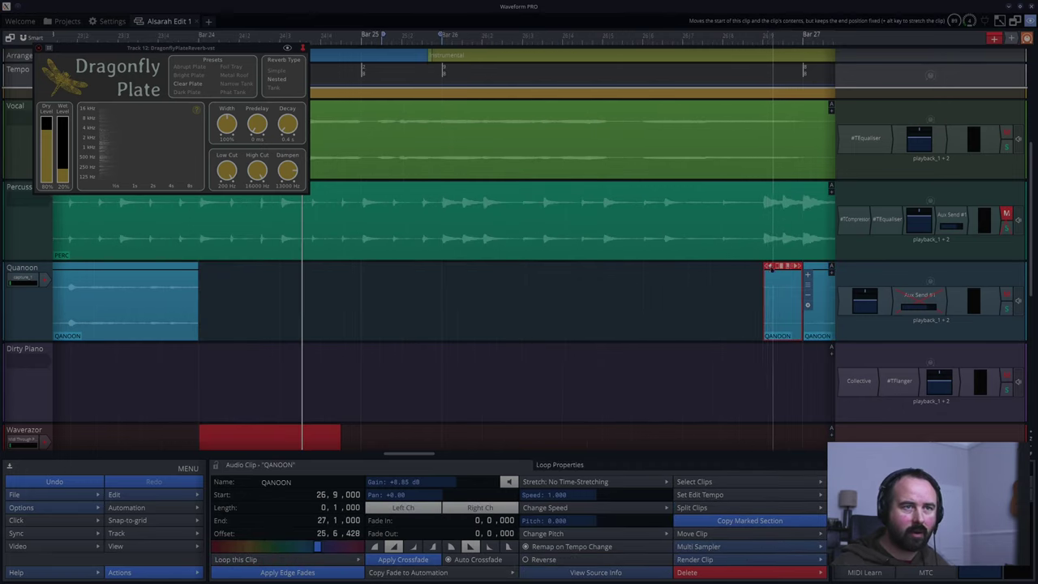
left_click_drag(768, 269, 305, 279)
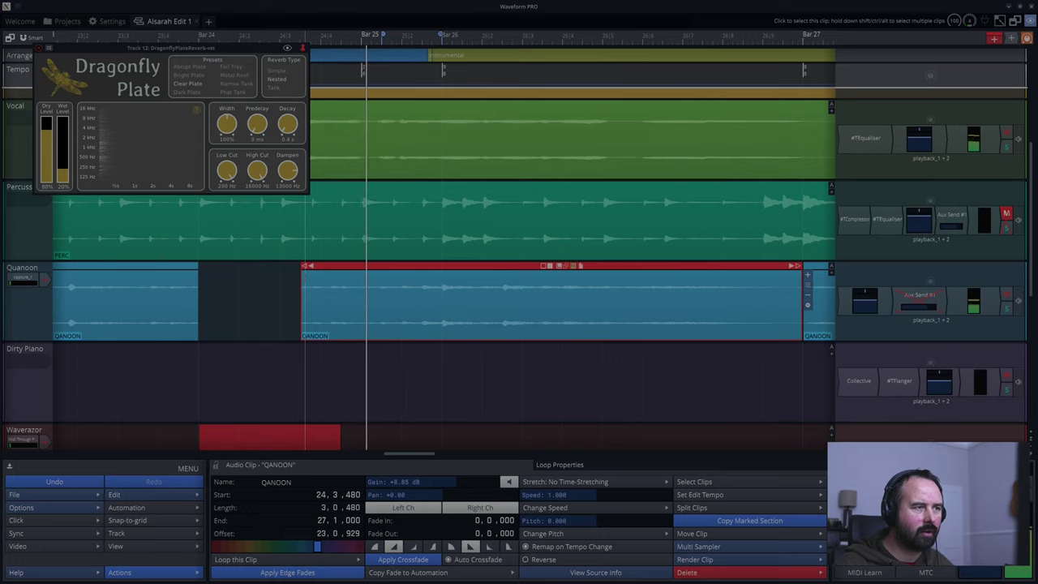
left_click_drag(305, 275, 362, 279)
left_click(354, 325)
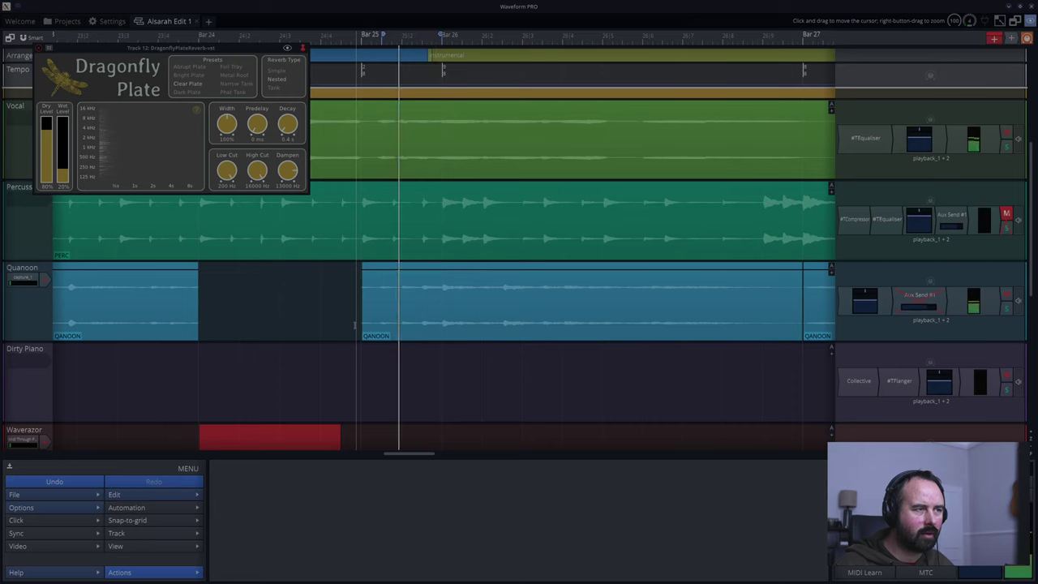
left_click_drag(367, 268, 372, 267)
left_click(366, 278)
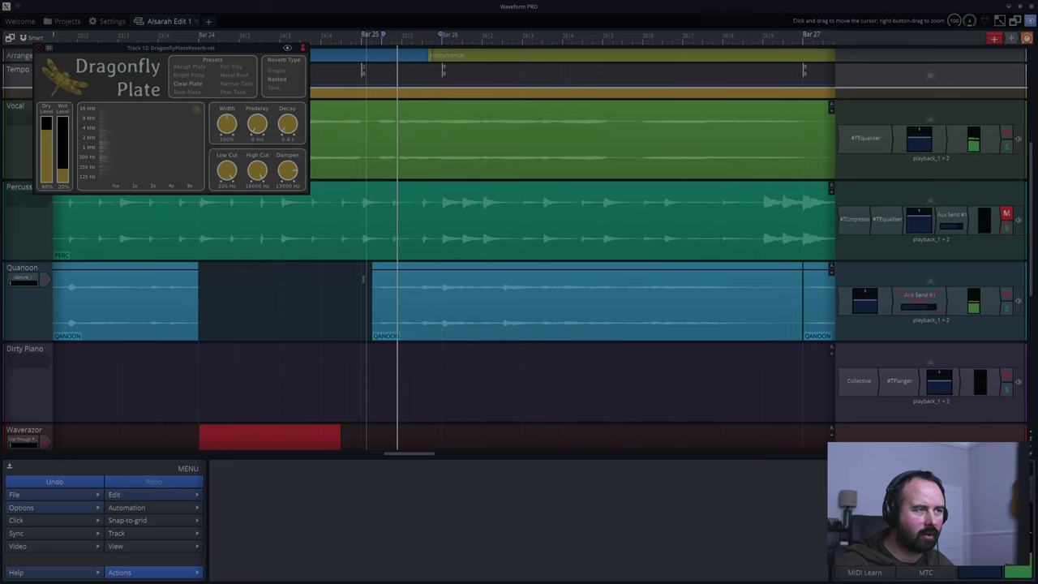
left_click(370, 279)
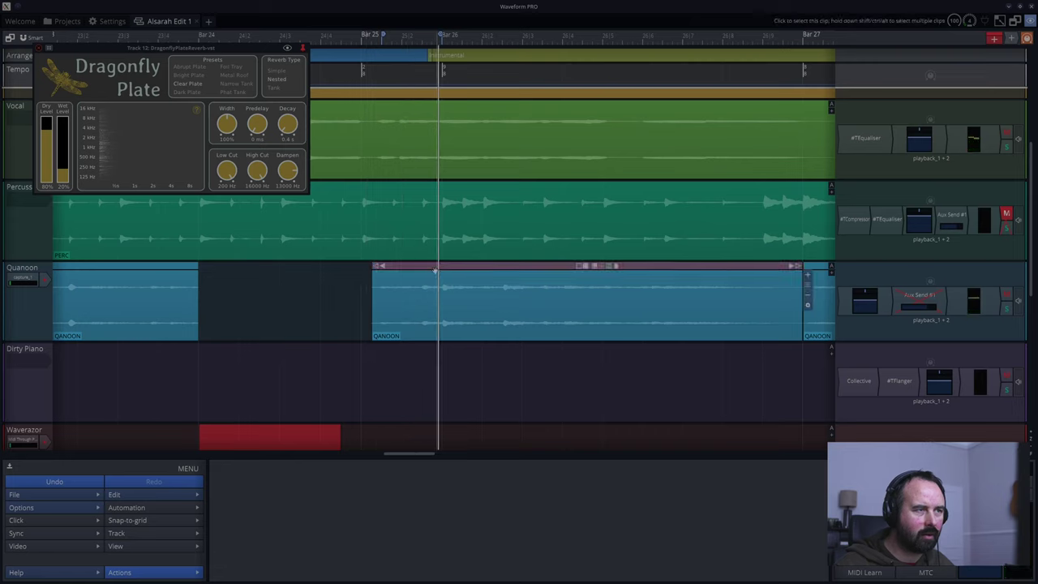
- Split the extended Quanoon clip at the start of bar 26 and audition the phrase from 25, 1, 240
left_click(442, 277)
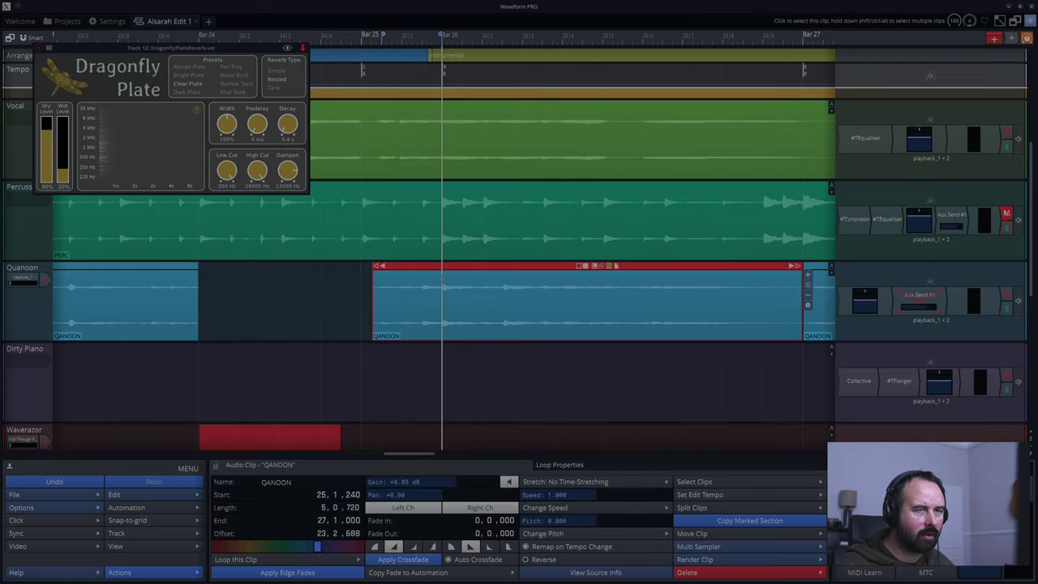
key("s")
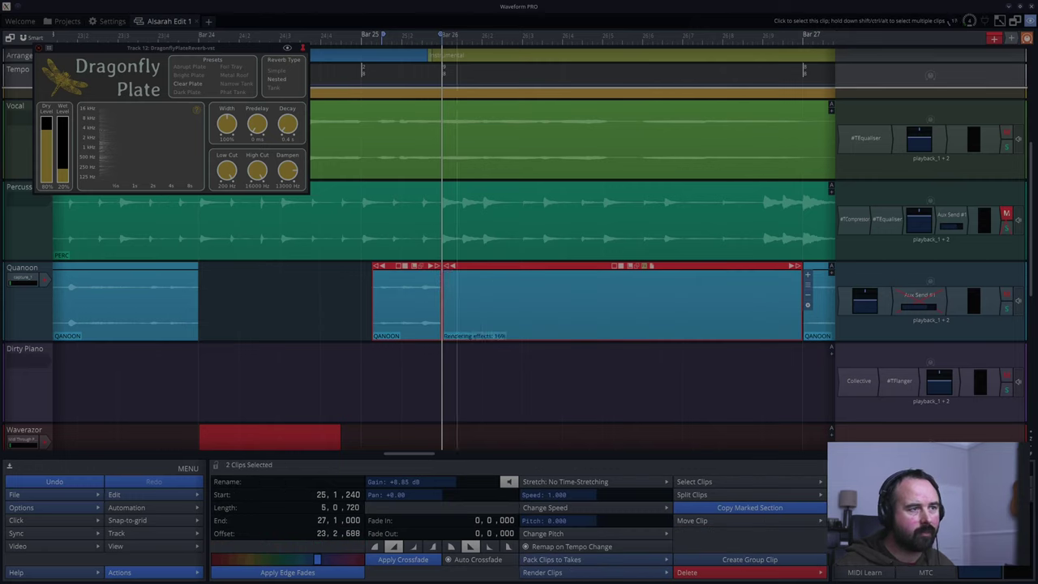
left_click(373, 365)
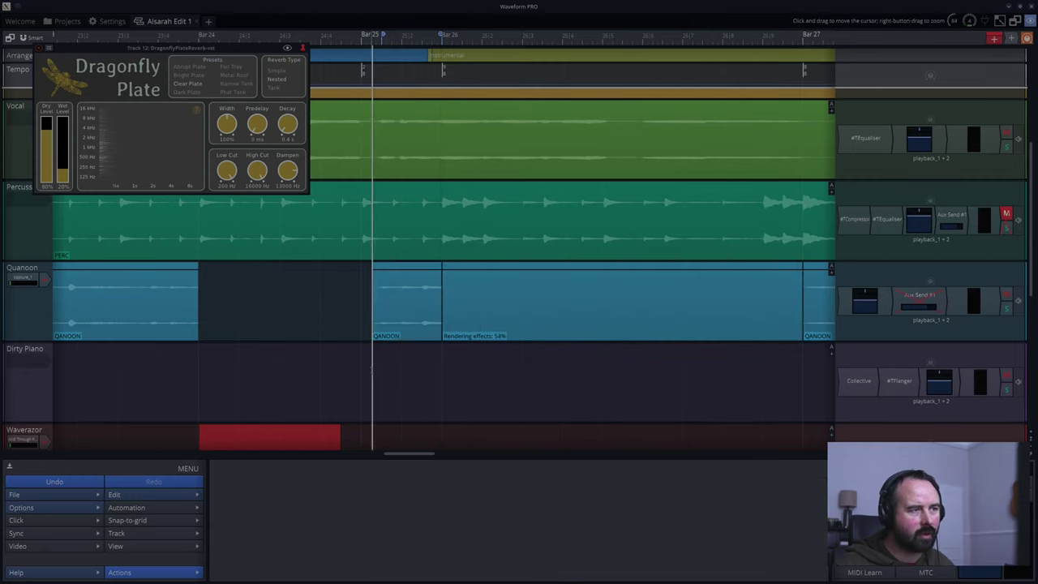
key("space")
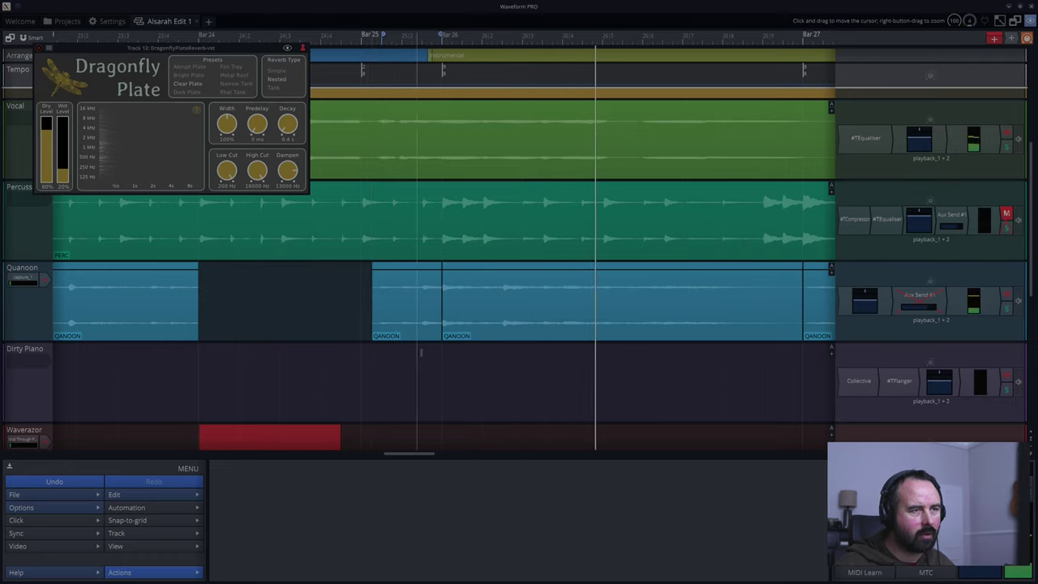
- Play back the section starting at Bar 26 several times to judge how the vocal and quanoon sound there
key("space")
left_click(445, 347)
key("space")
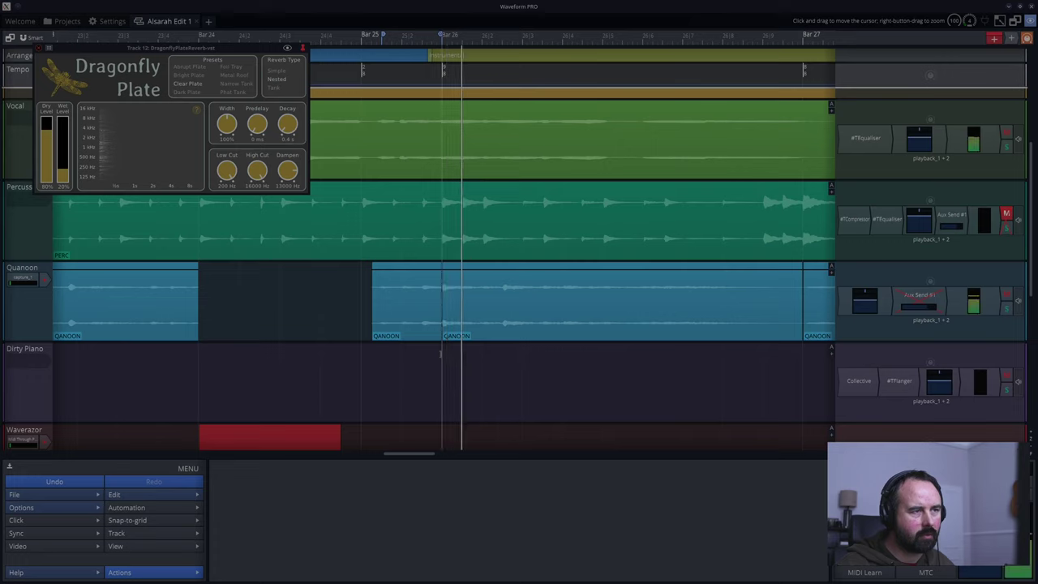
left_click(440, 353)
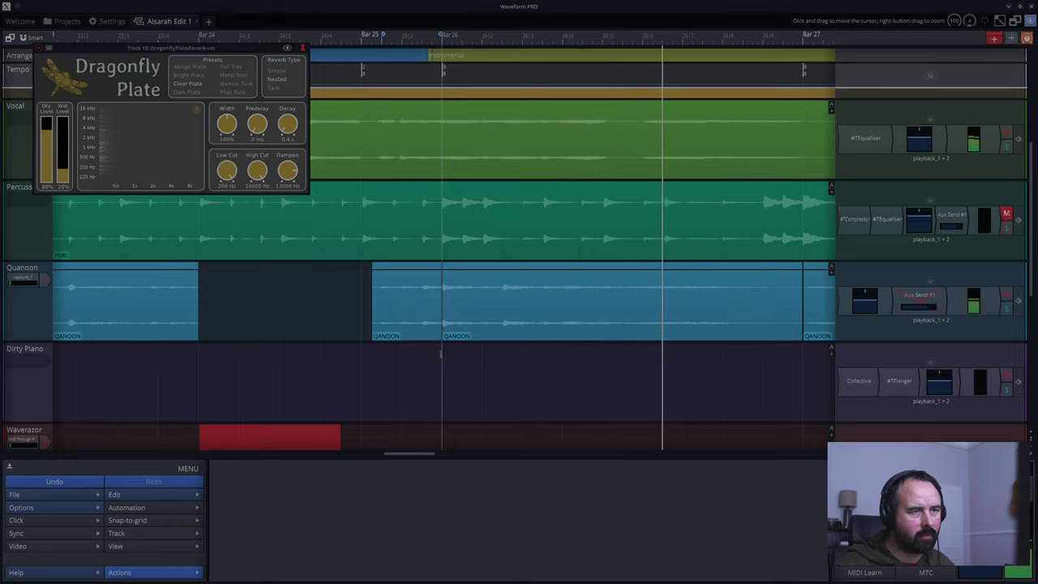
key("space")
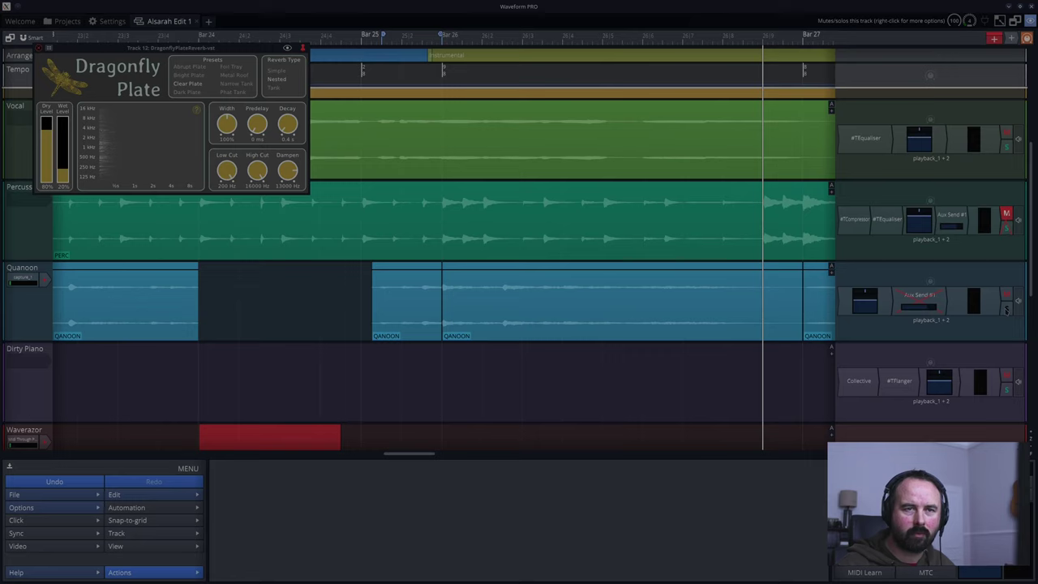
left_click(441, 373)
key("space")
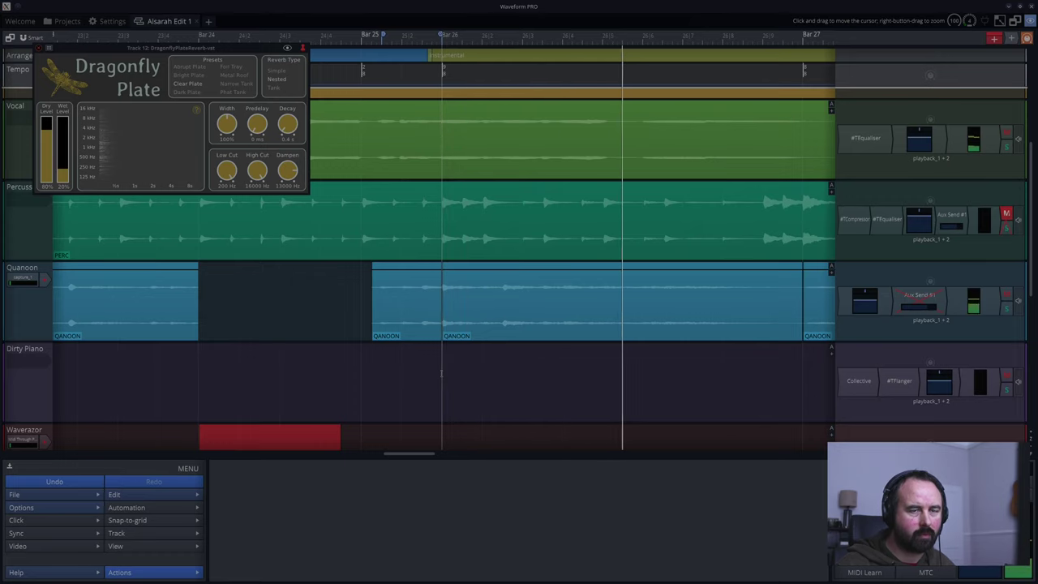
key("space")
key("space")
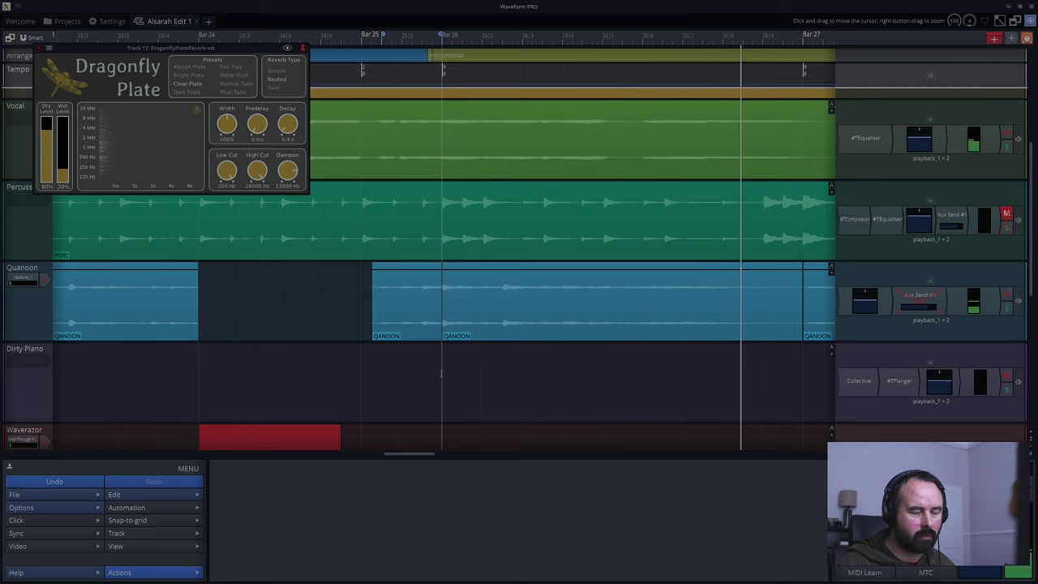
- Increase the height of Track 12, the reverb return track, to match the Drums track above it
scroll(443, 377, "down", 5)
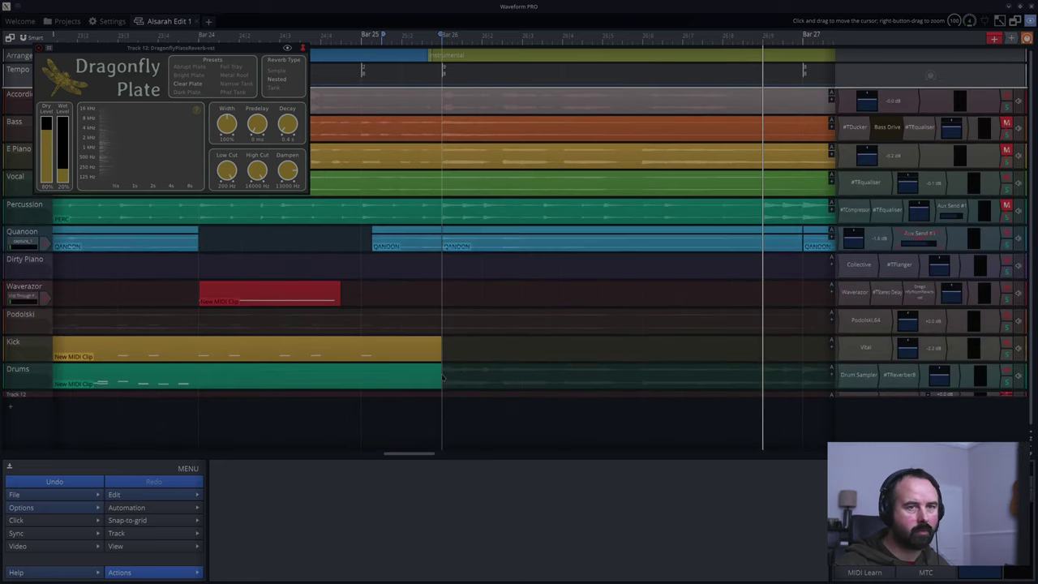
scroll(443, 377, "down", 2)
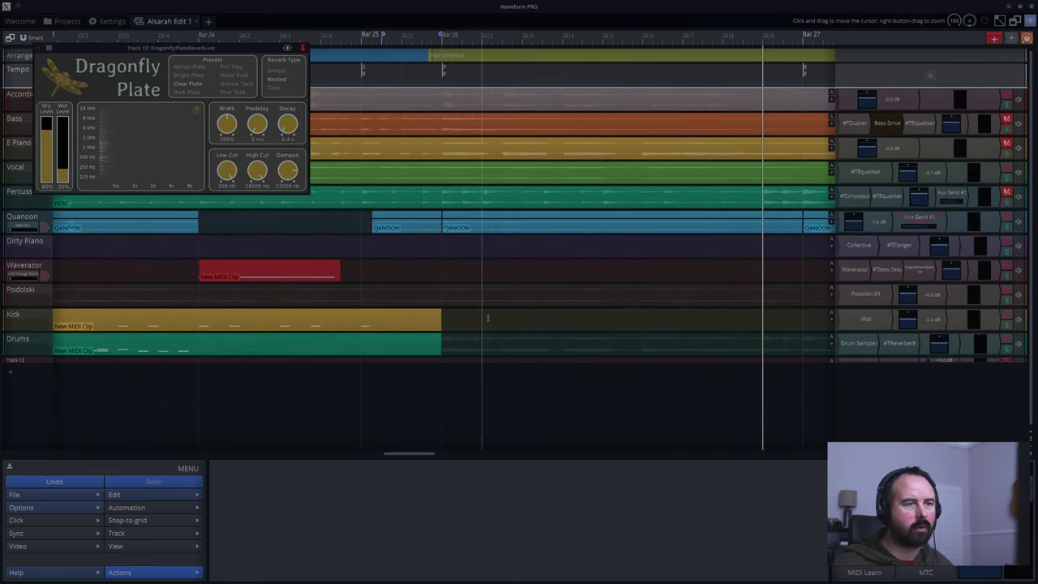
scroll(487, 317, "down", 3)
scroll(487, 317, "up", 1)
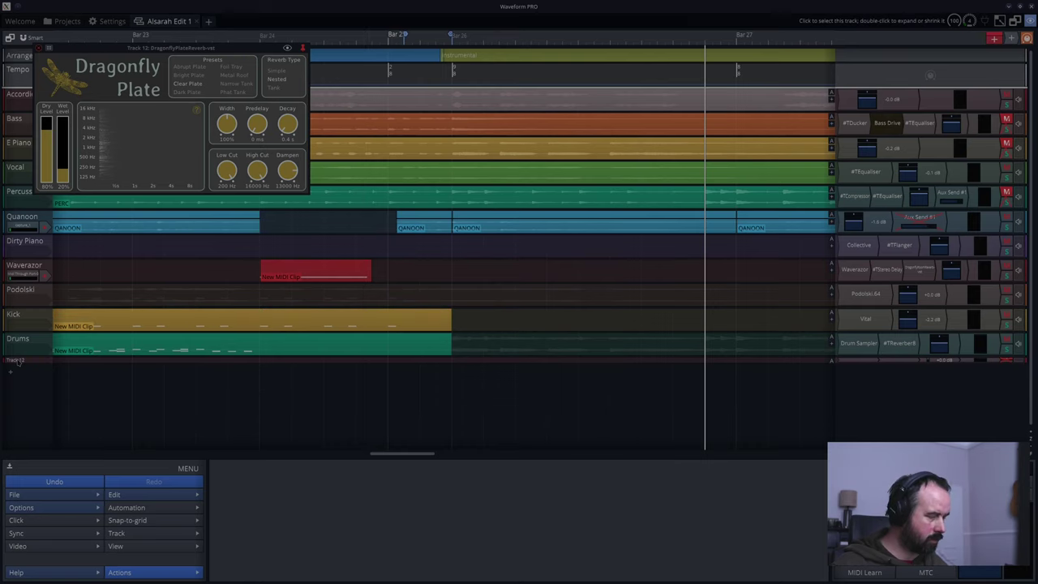
scroll(16, 363, "up", 2)
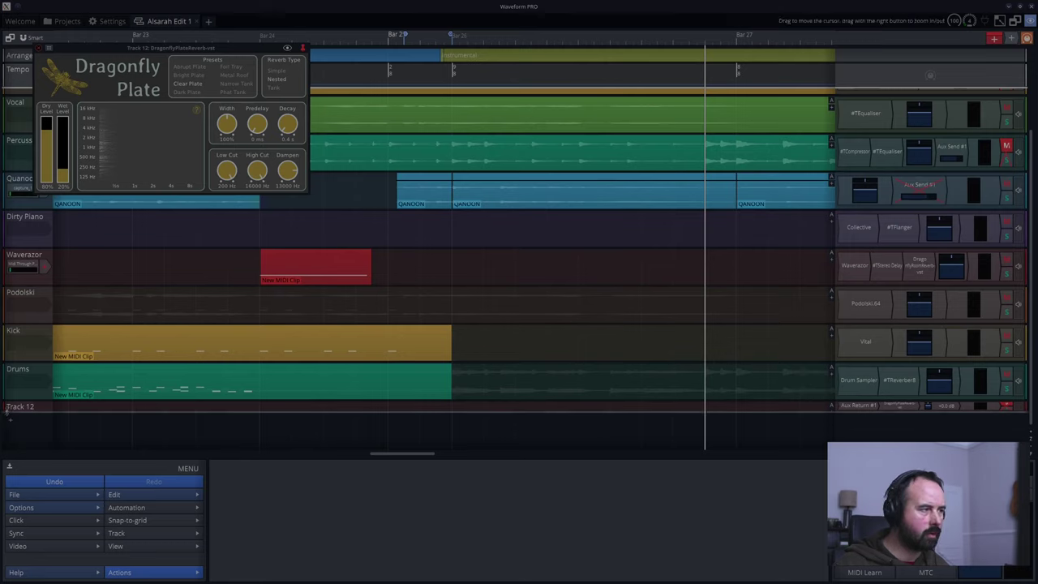
left_click_drag(6, 412, 6, 436)
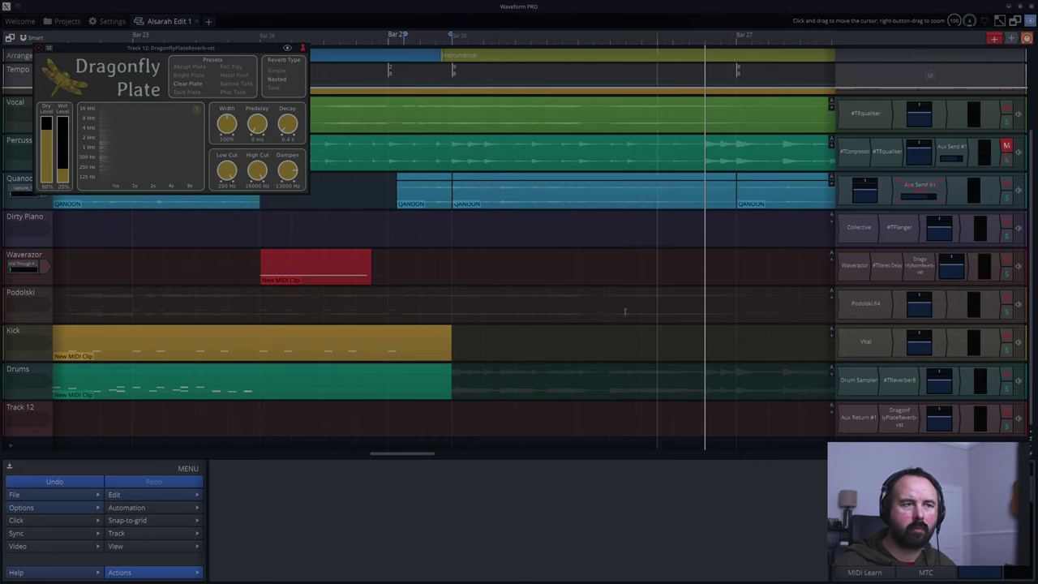
- Play from the start of the short Quanoon clip just after Bar 25 with the aux send still disabled
left_click(396, 239)
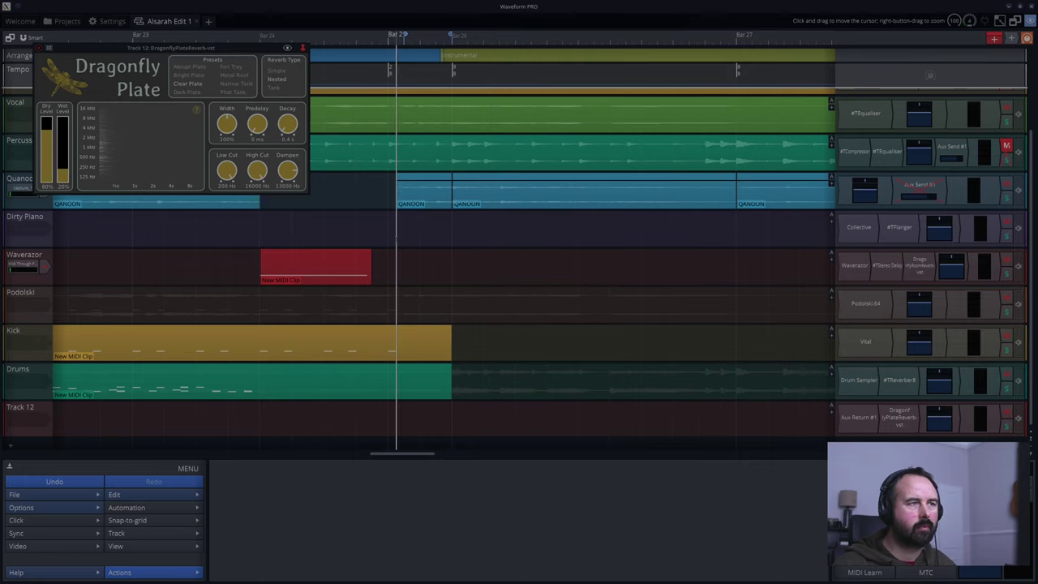
key("space")
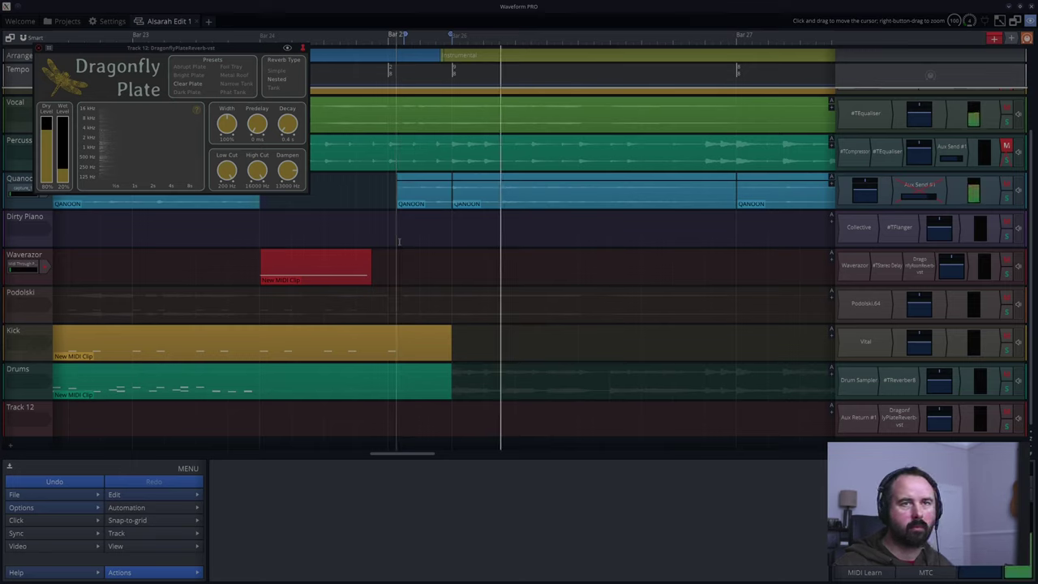
key("space")
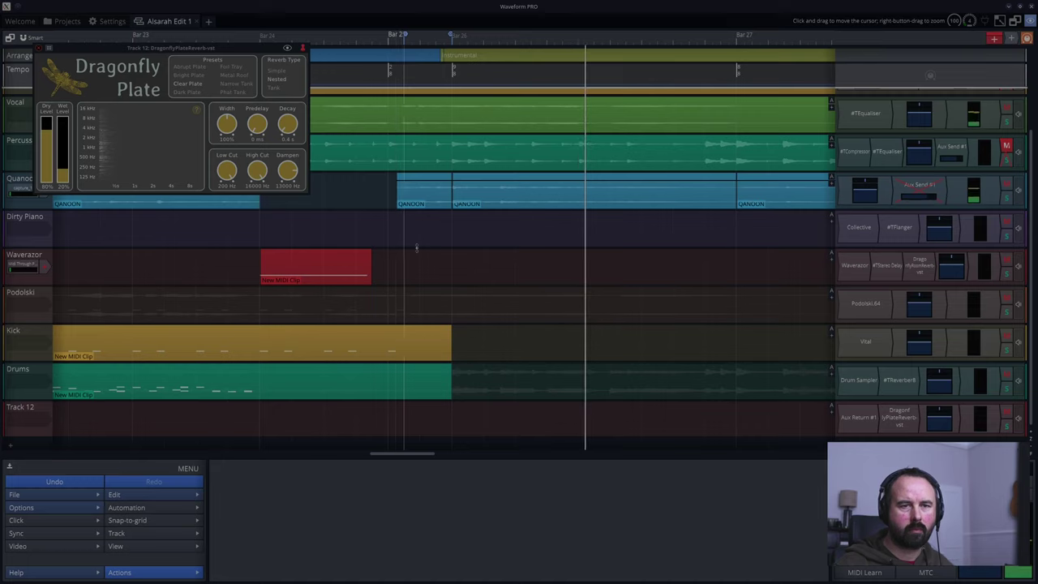
- Open the Aux Return #1 plugin on Track 12 and enable the disabled Aux Send #1 on the Quanoon track
left_click(858, 419)
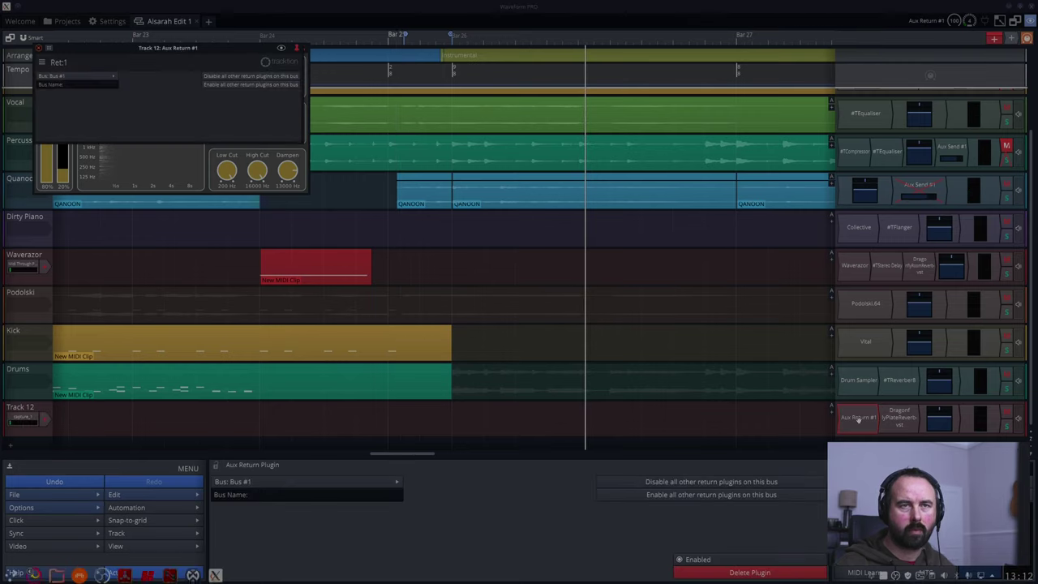
right_click(920, 189)
left_click(913, 214)
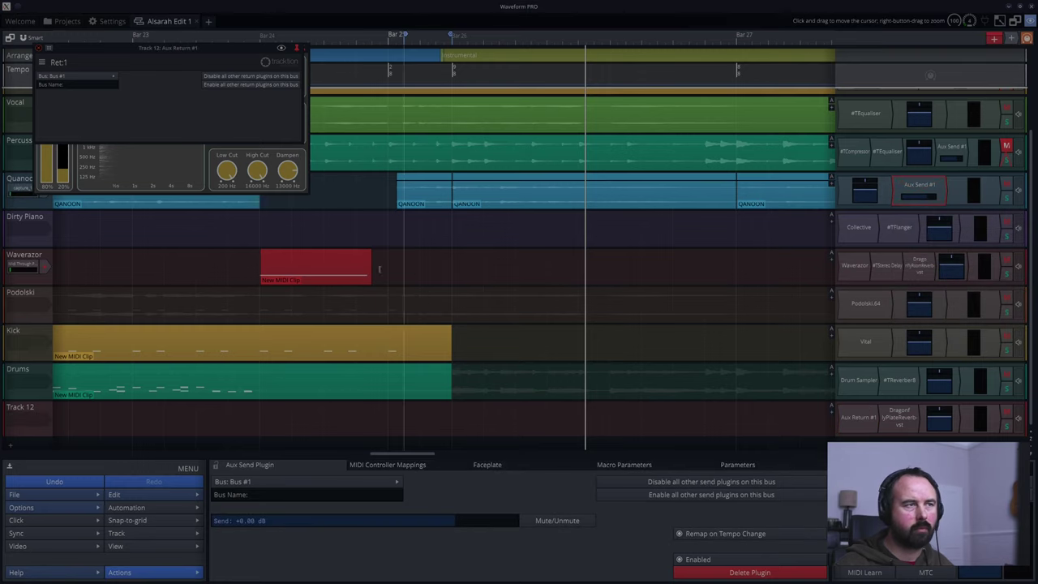
- Play the Quanoon part after Bar 25 and the passage before Bar 24 to hear the enabled reverb send
key("space")
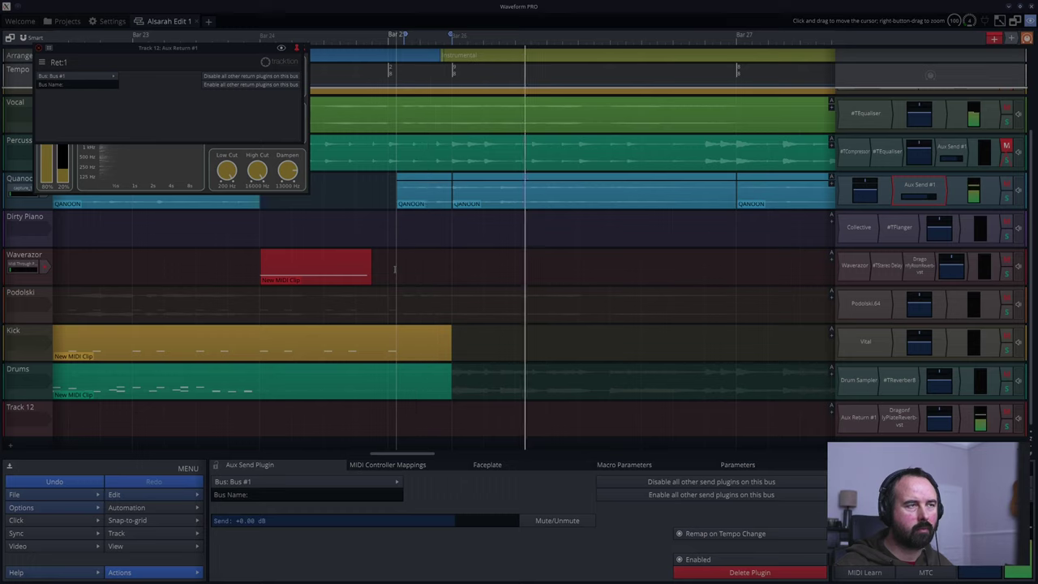
left_click(227, 268)
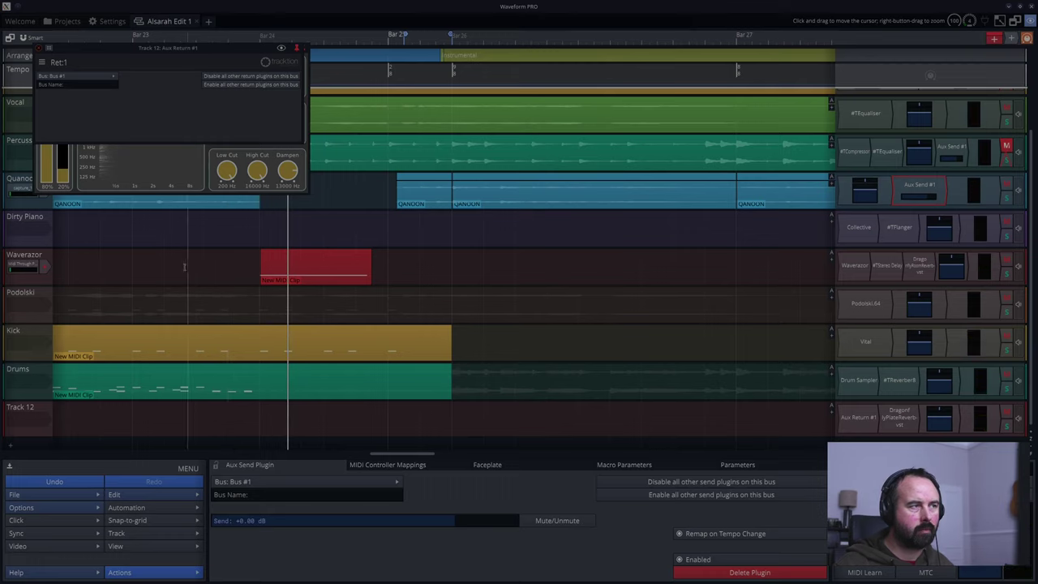
left_click(133, 268)
key("space")
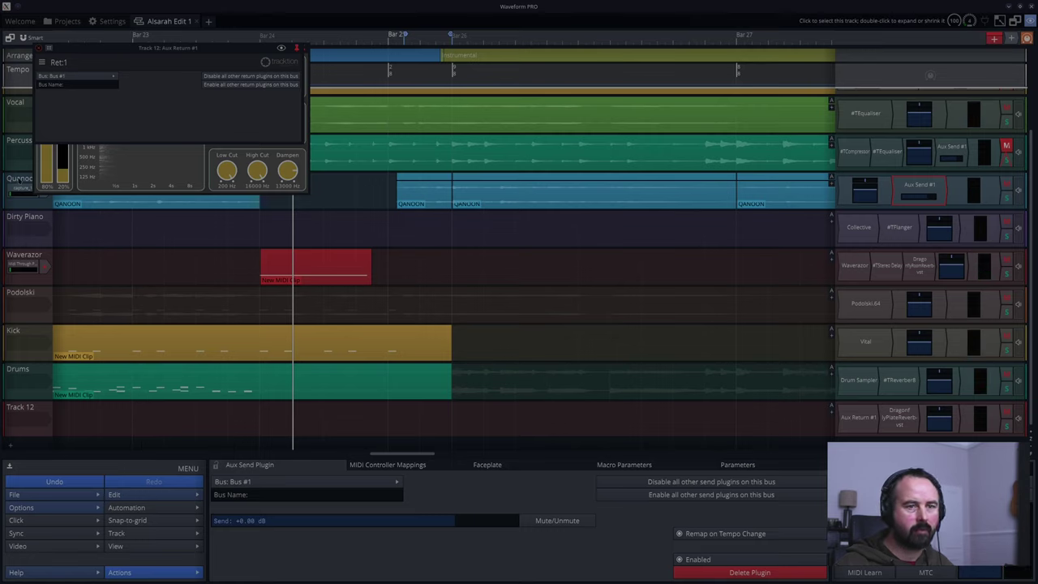
- Select the Quanoon track and replay the passage around Bar 23 leading into the gap at Bar 24
left_click(18, 179)
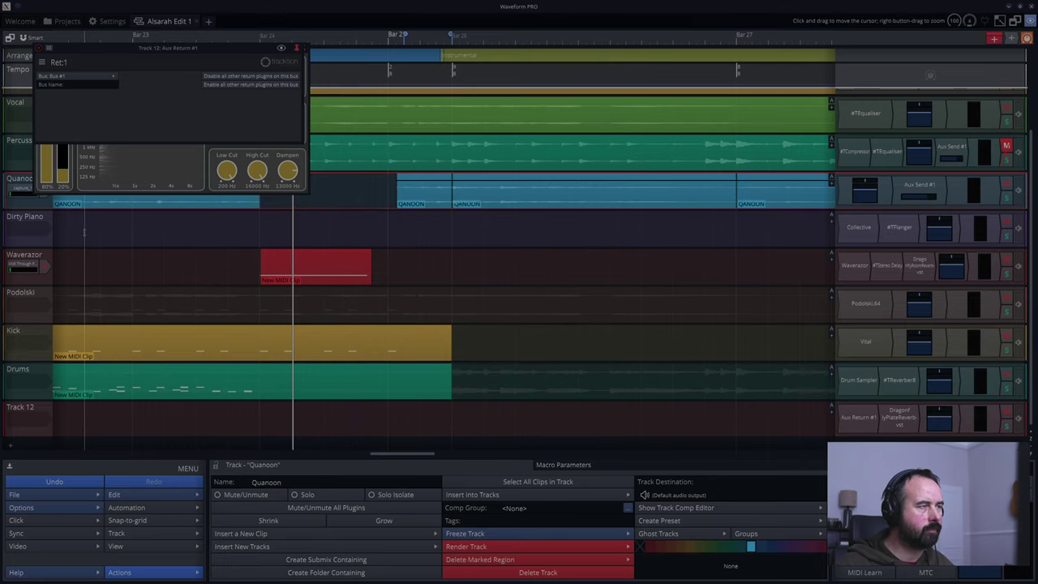
key("space")
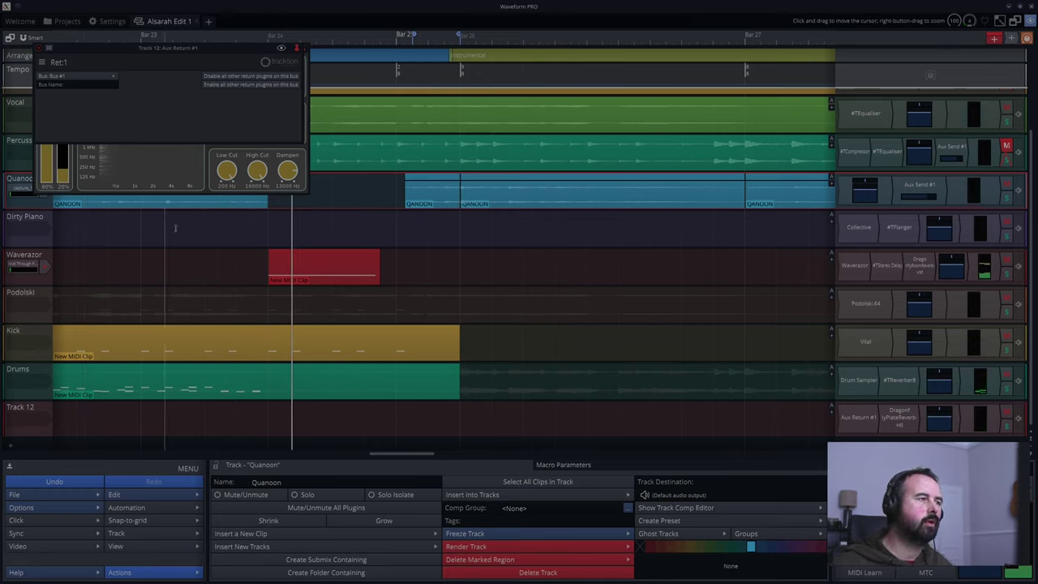
left_click(62, 242)
key("space")
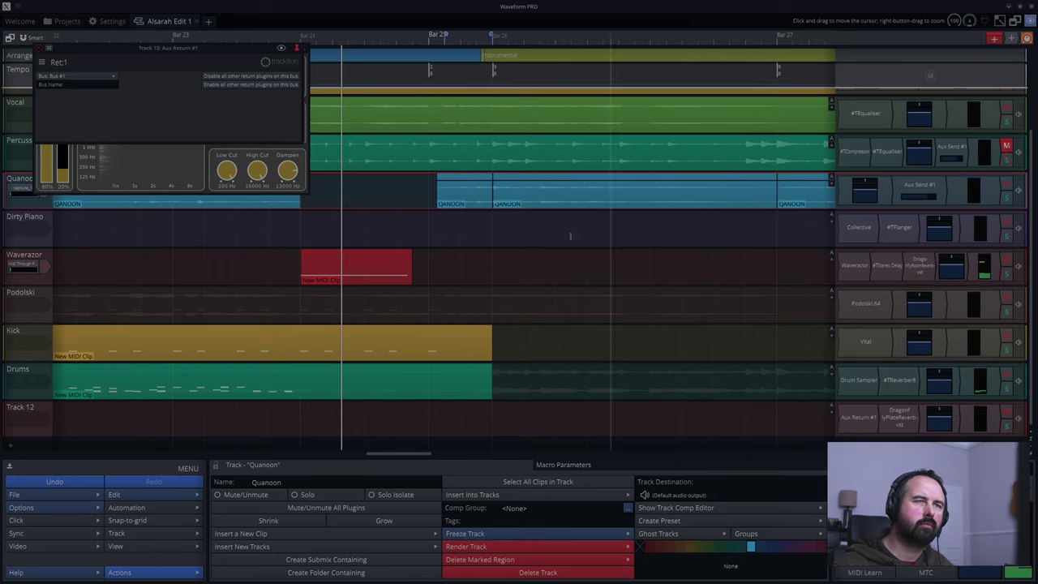
left_click(150, 233)
key("space")
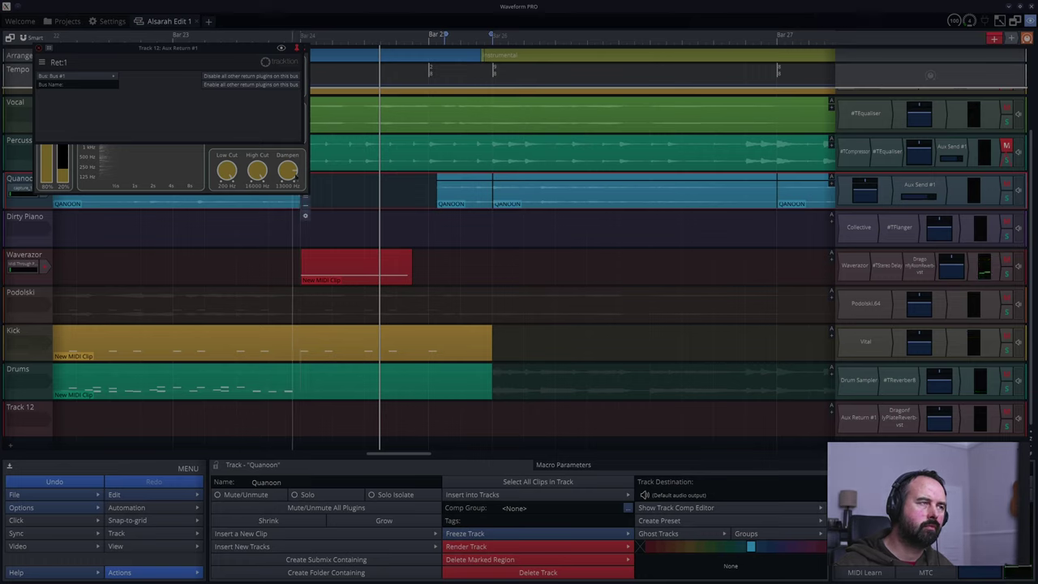
- Move the Aux Return window clear of the Dragonfly Plate reverb and audition its Bright Plate preset with 32 ms predelay from Bar 25
left_click_drag(216, 50, 215, 217)
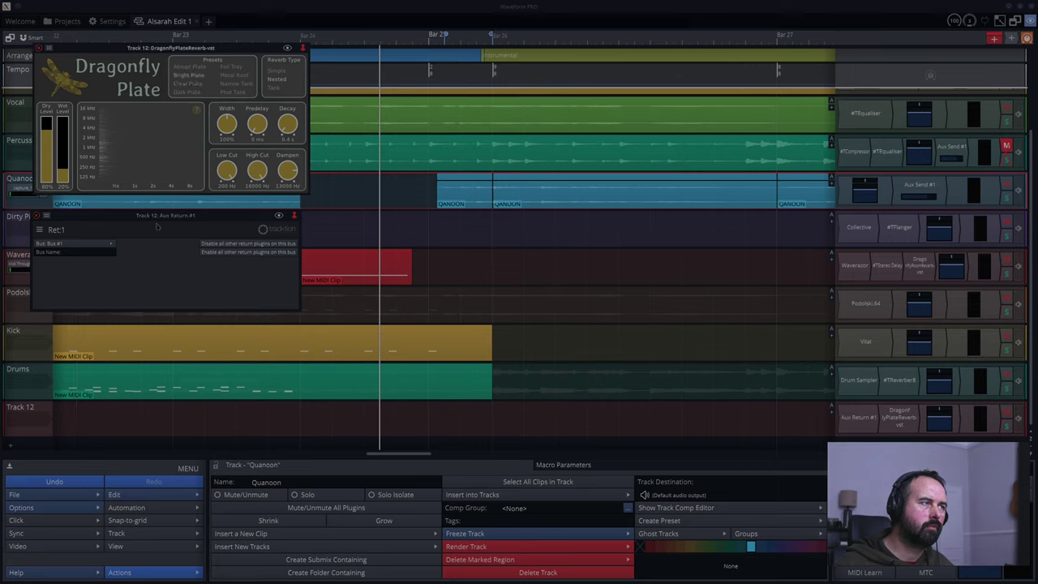
left_click(436, 225)
key("space")
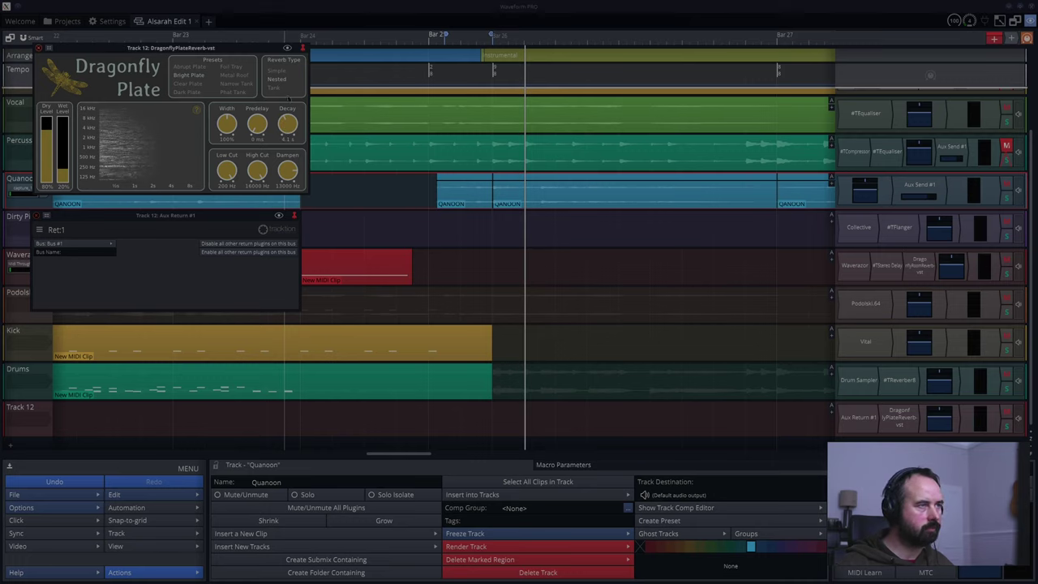
left_click(439, 243)
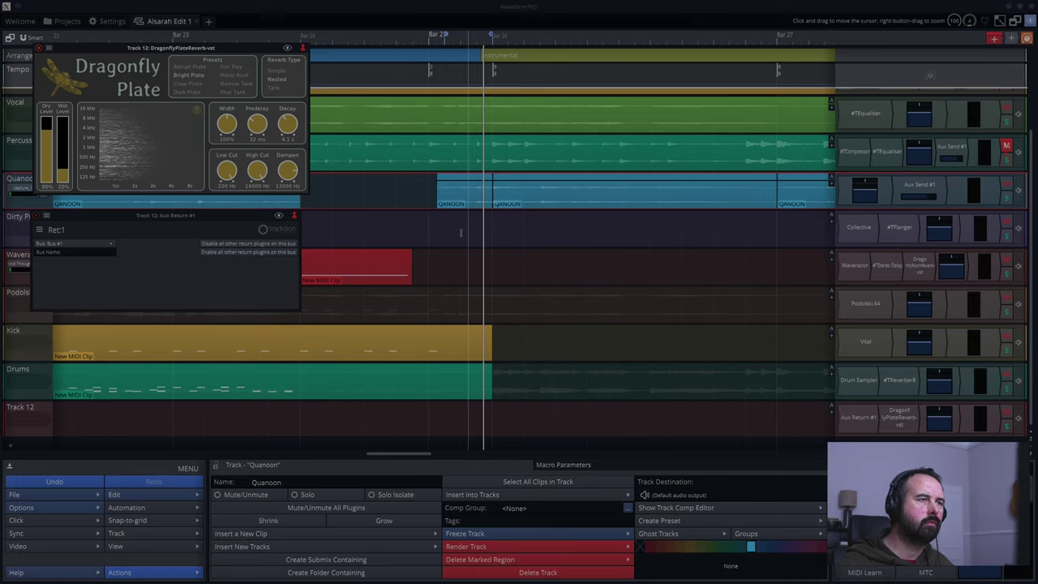
key("space")
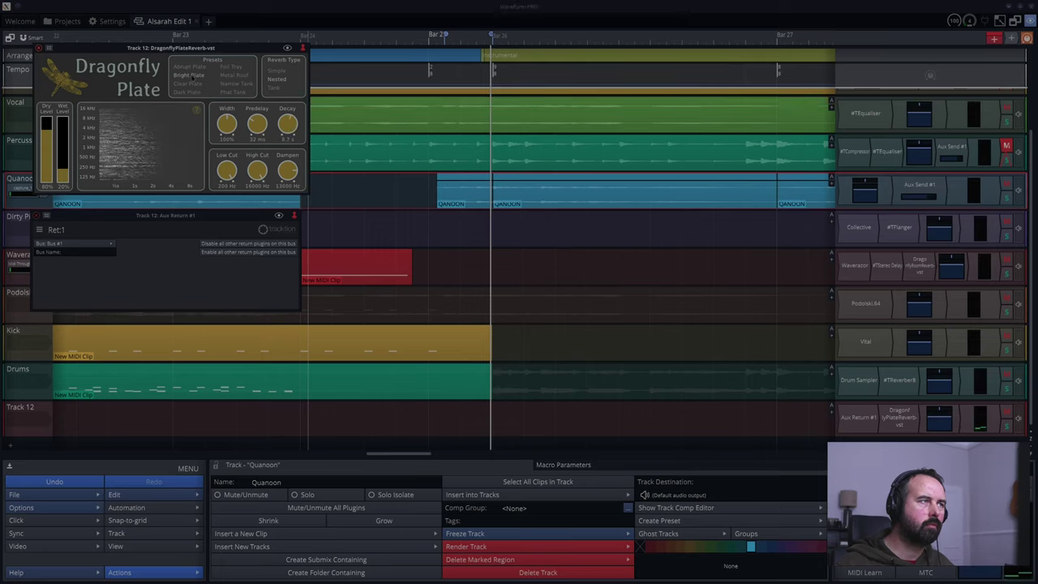
- Apply the Dark Plate preset to the Dragonfly Plate reverb and set its decay to 5.1 s while auditioning around Bars 25 and 26
left_click(187, 91)
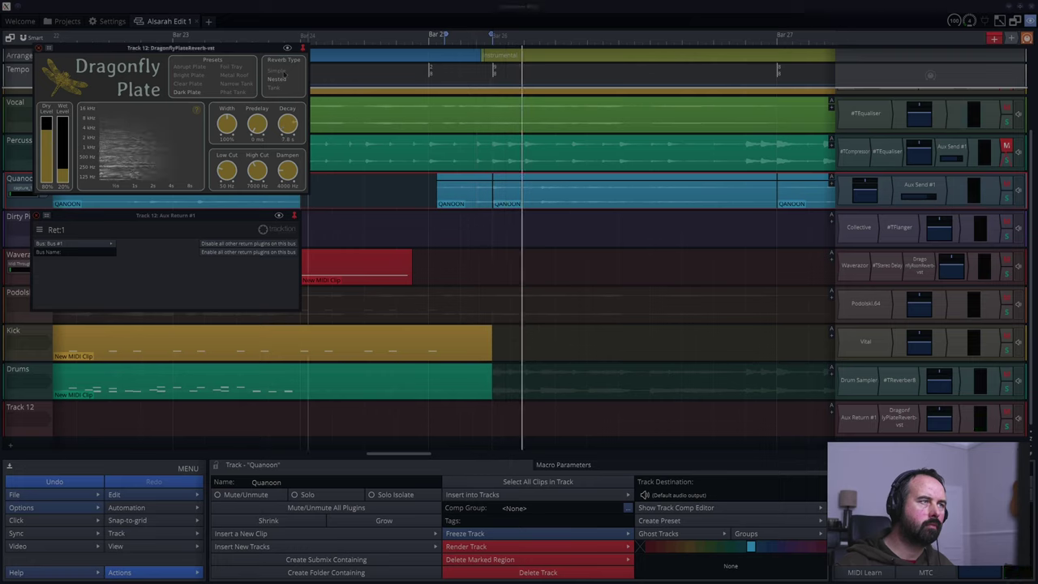
left_click(487, 236)
key("space")
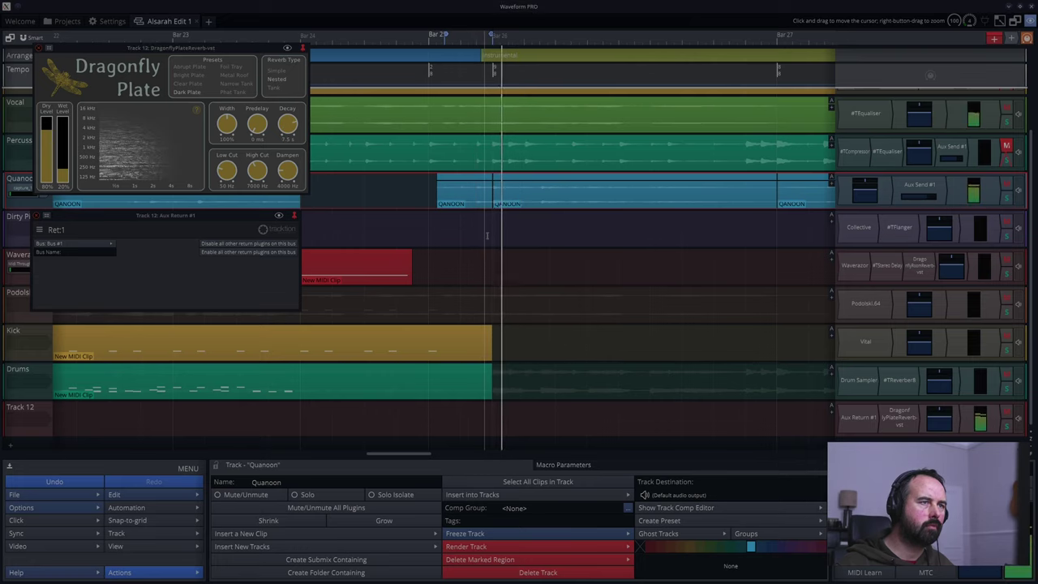
left_click(491, 235)
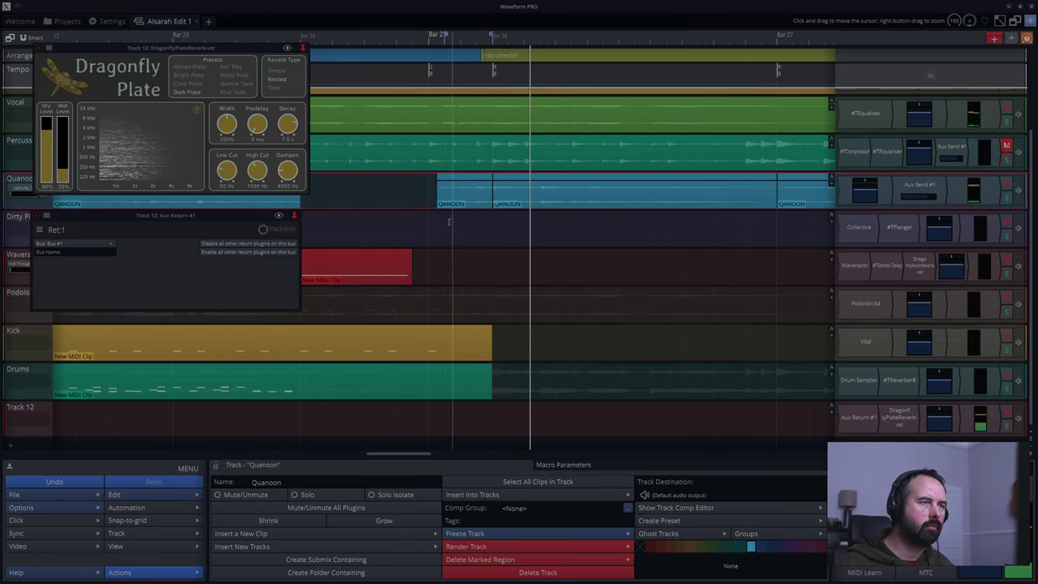
left_click(430, 222)
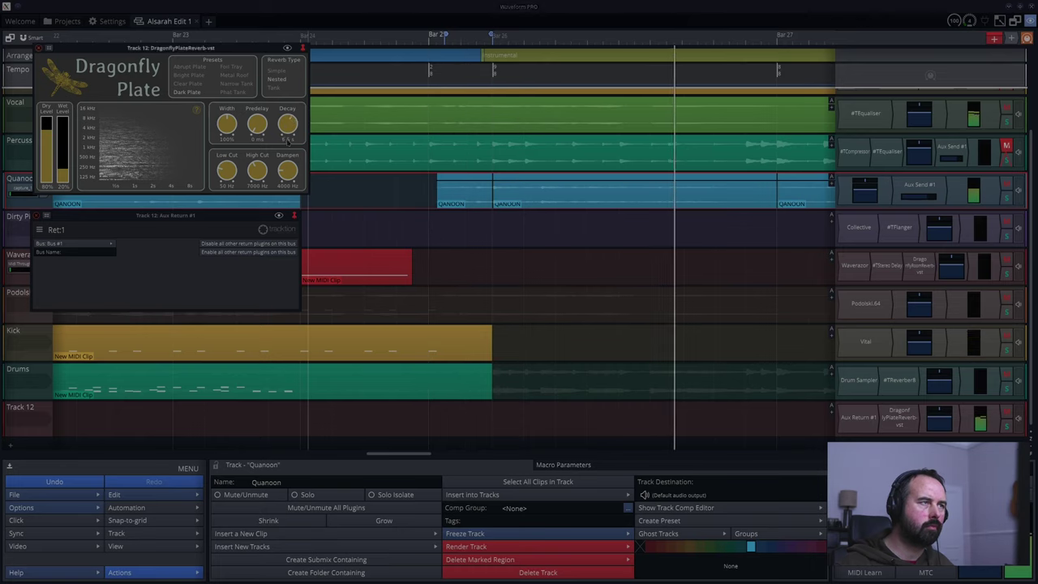
key("space")
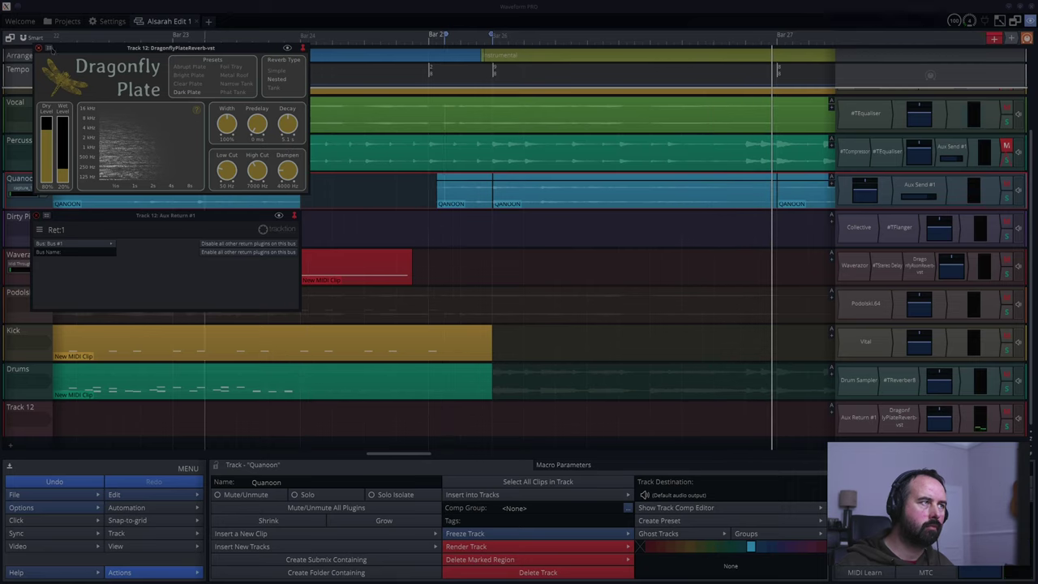
- Close the Dragonfly Plate and Aux Return windows, and play the mix from just after Bar 23
left_click(38, 48)
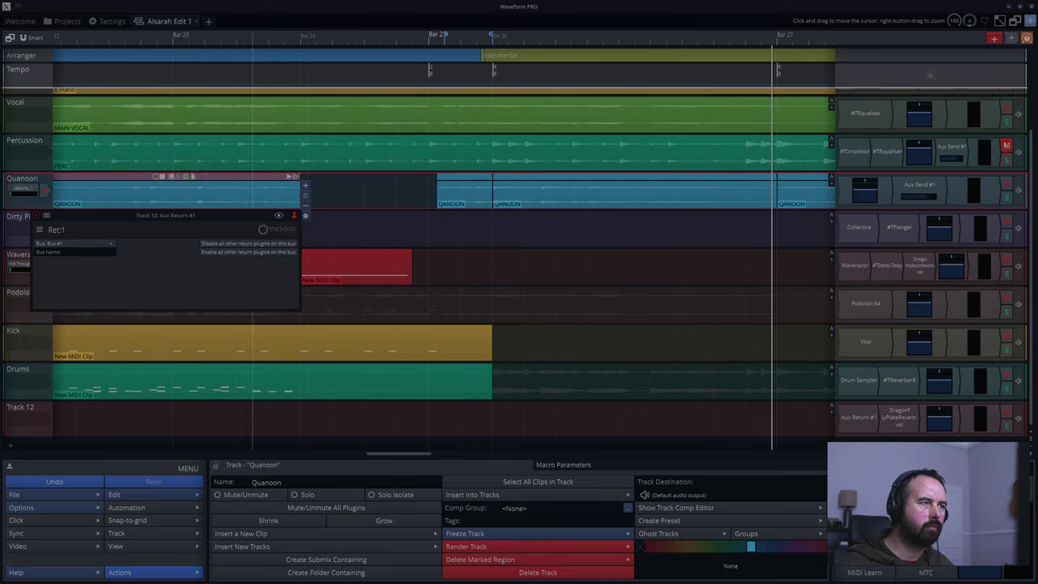
left_click(34, 215)
left_click(188, 233)
key("space")
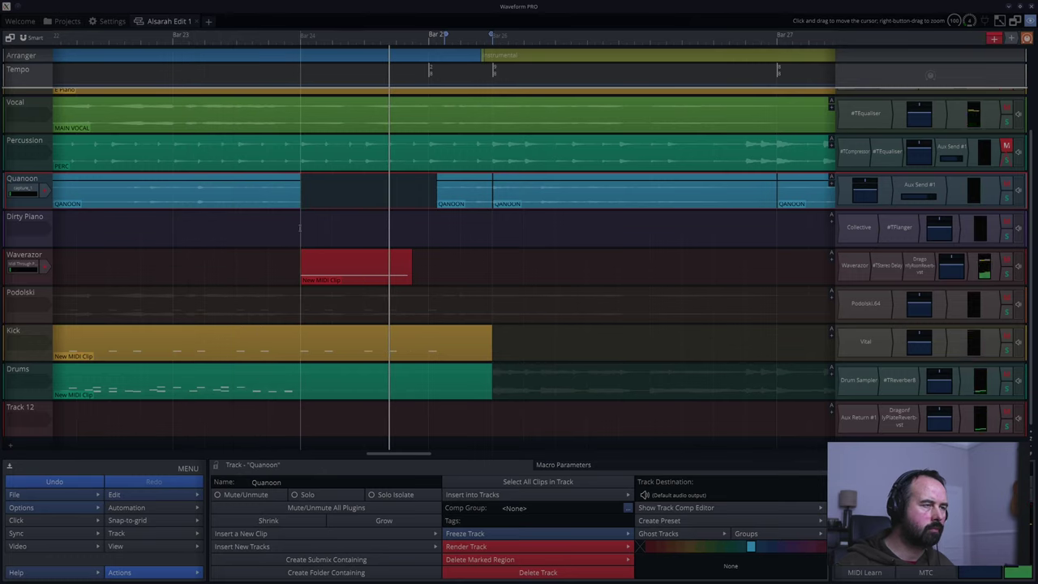
- Lower the Quanoon track's Aux Send #1 level while playing the mix from just before Bar 23
left_click(134, 232)
key("space")
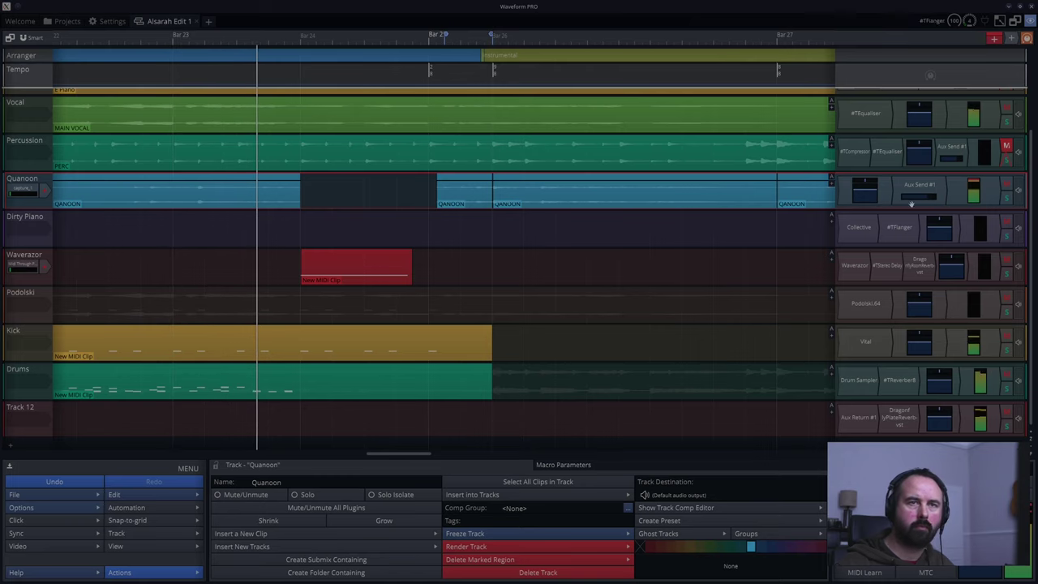
left_click_drag(927, 195, 894, 198)
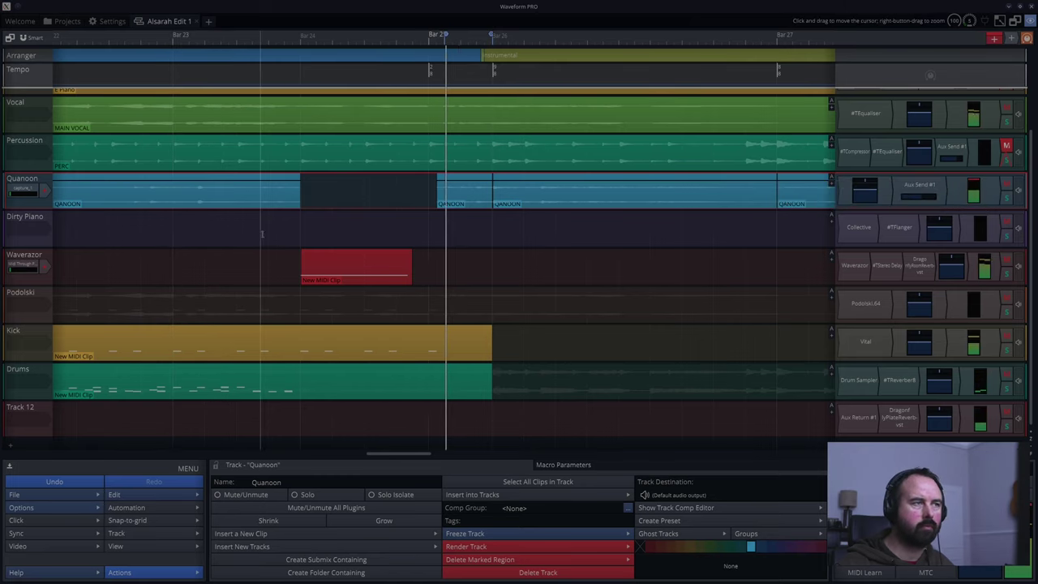
- Fine-tune the Quanoon track's Aux Send #1 level to -7.64 dB while playing the mix from around Bar 23
left_click(229, 234)
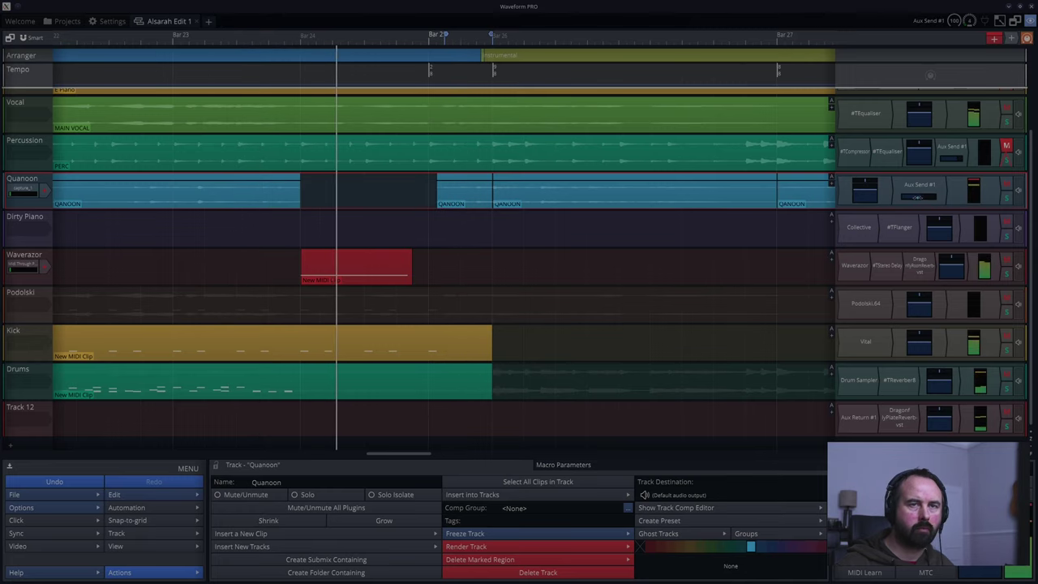
left_click_drag(918, 196, 914, 197)
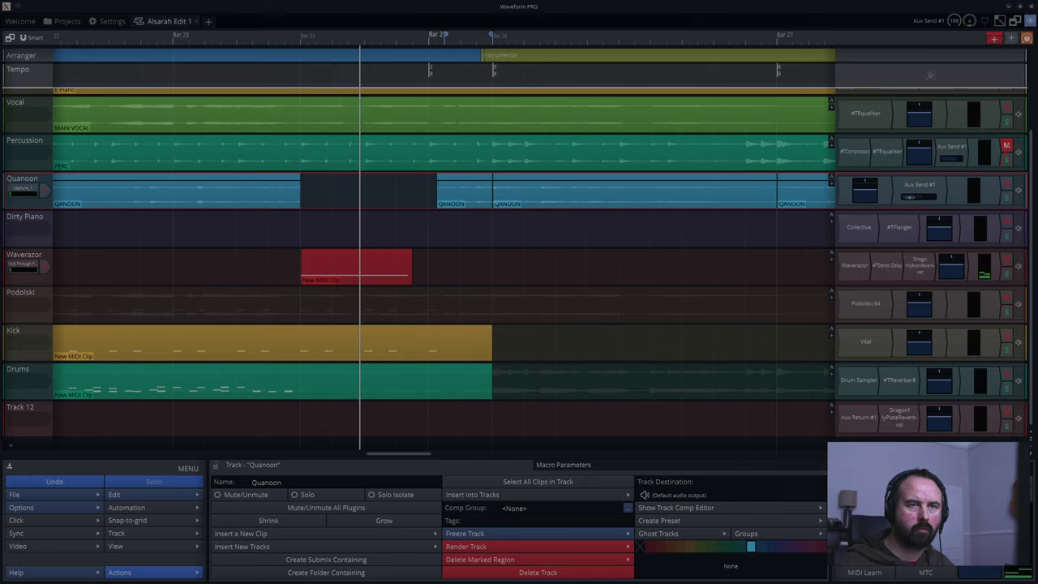
left_click(106, 219)
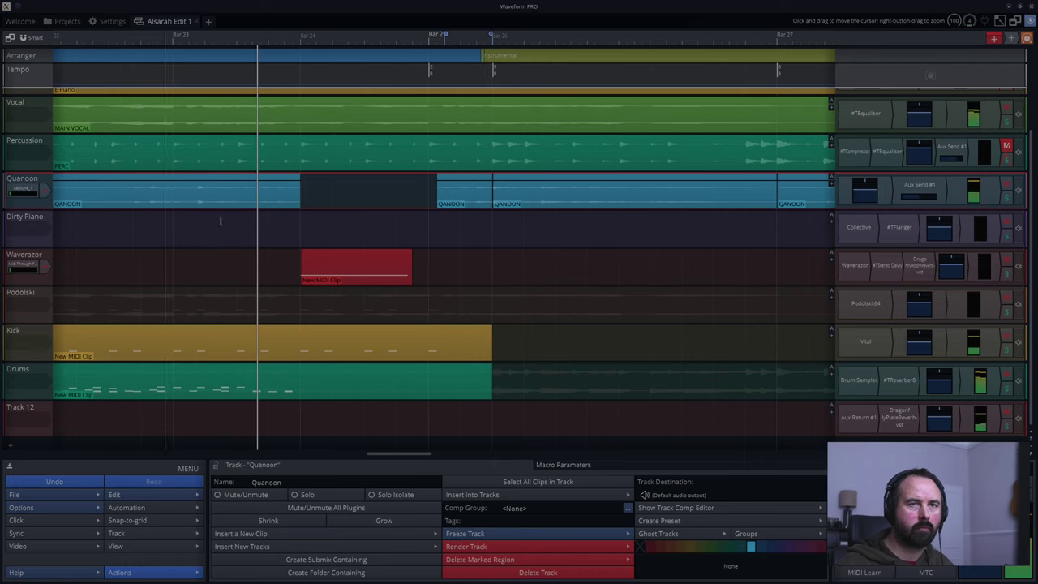
- Insert Tracktion's #TCompressor on the Quanoon track just before its Aux Send #1 plugin
left_click(913, 187)
right_click(914, 188)
left_click(929, 228)
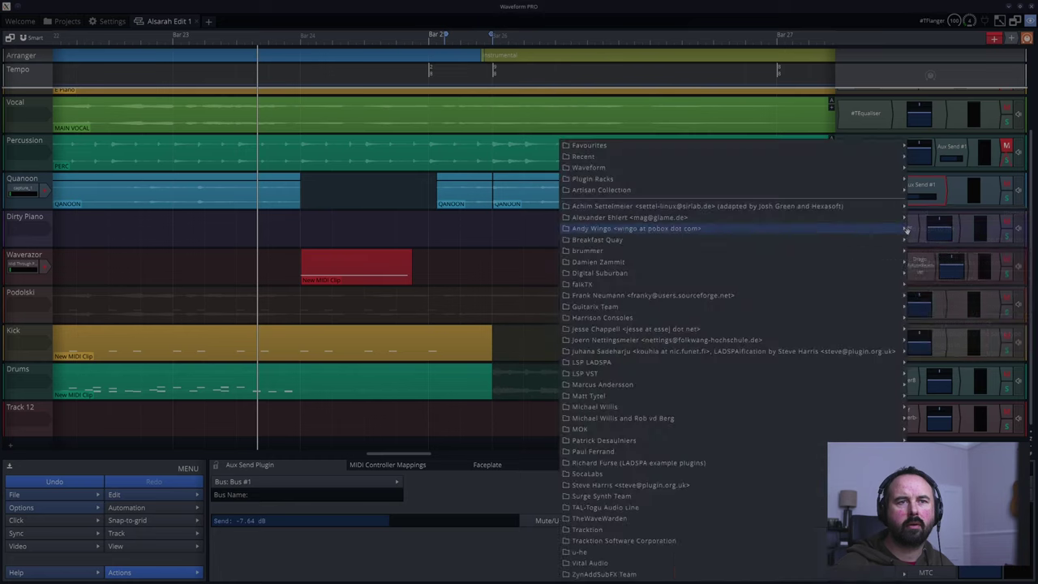
mouse_move(907, 230)
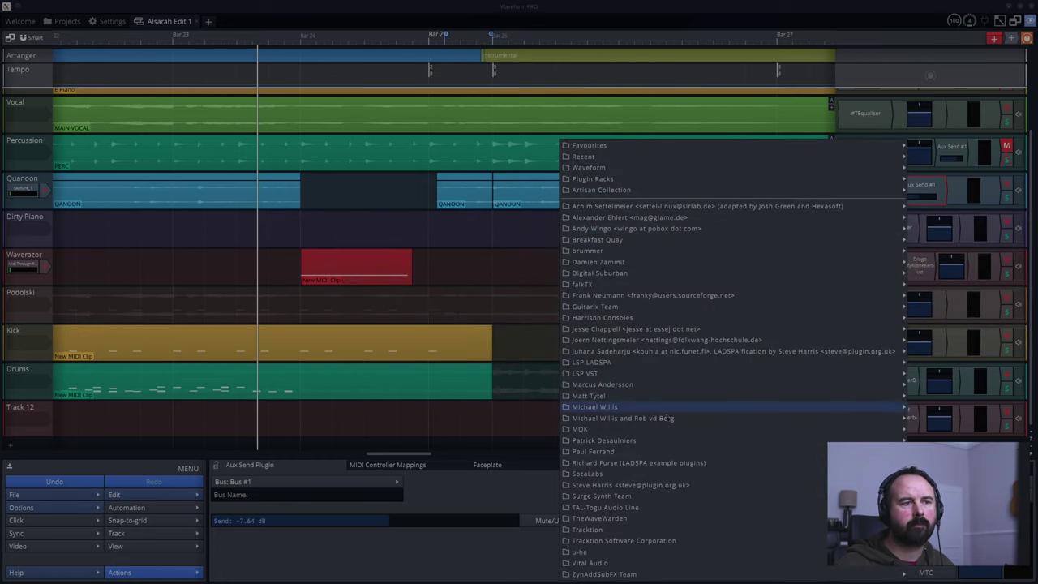
mouse_move(639, 532)
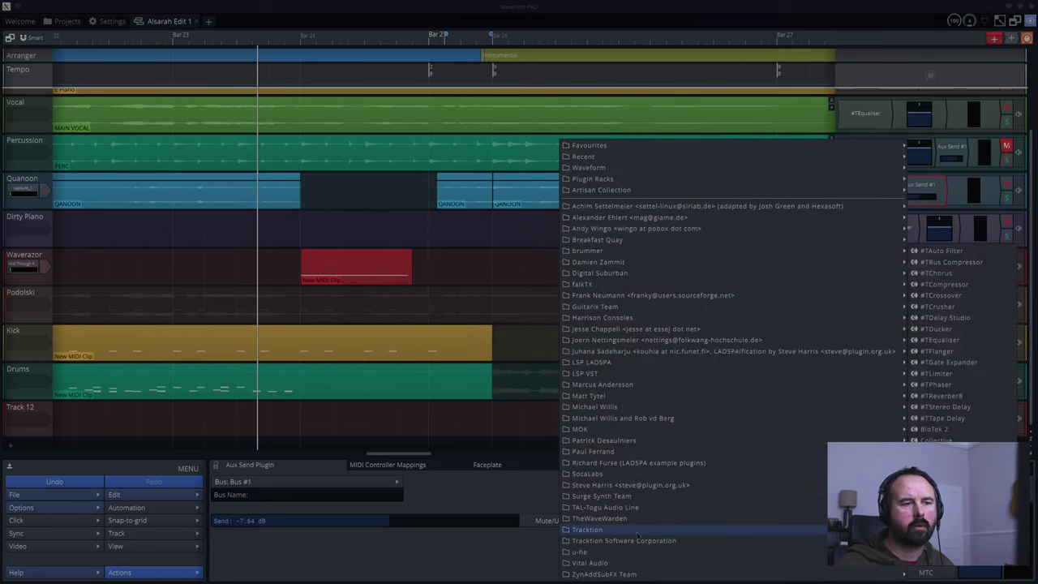
left_click(943, 285)
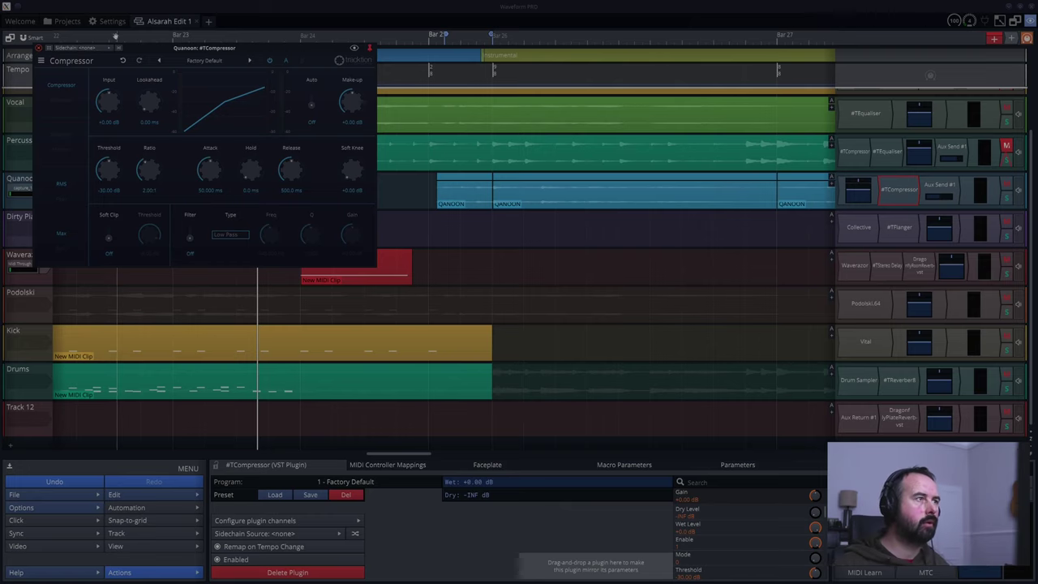
- Apply the Vintage Limit vocal preset to the Quanoon compressor and move its window clear of the Quanoon clips
left_click(209, 61)
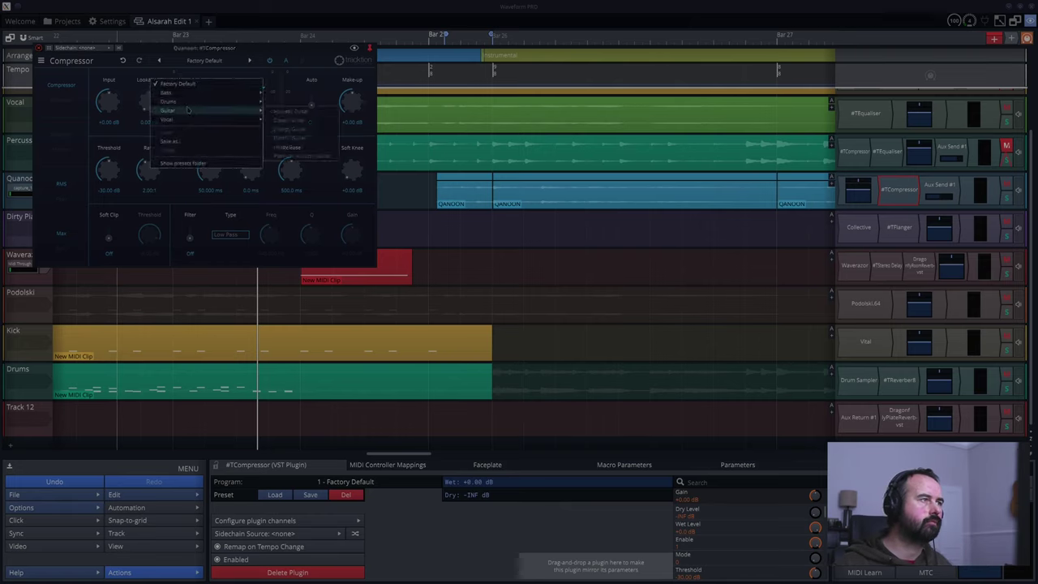
mouse_move(191, 94)
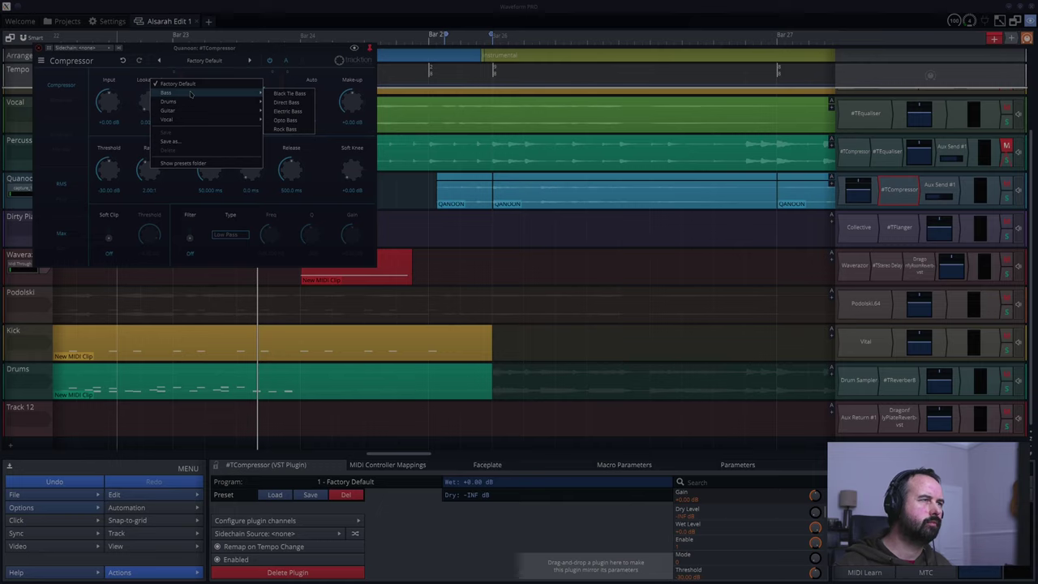
mouse_move(193, 112)
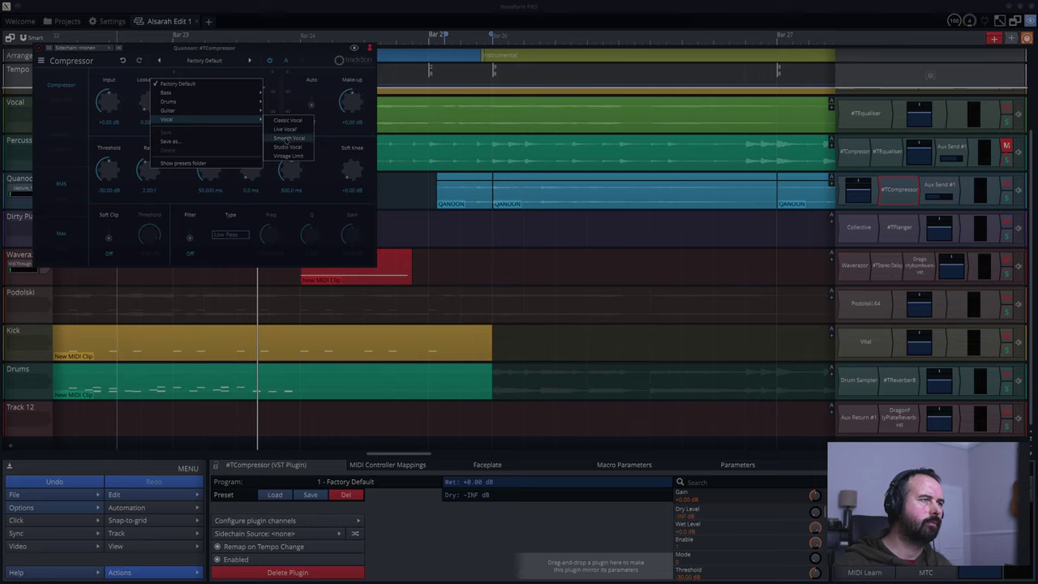
left_click(288, 155)
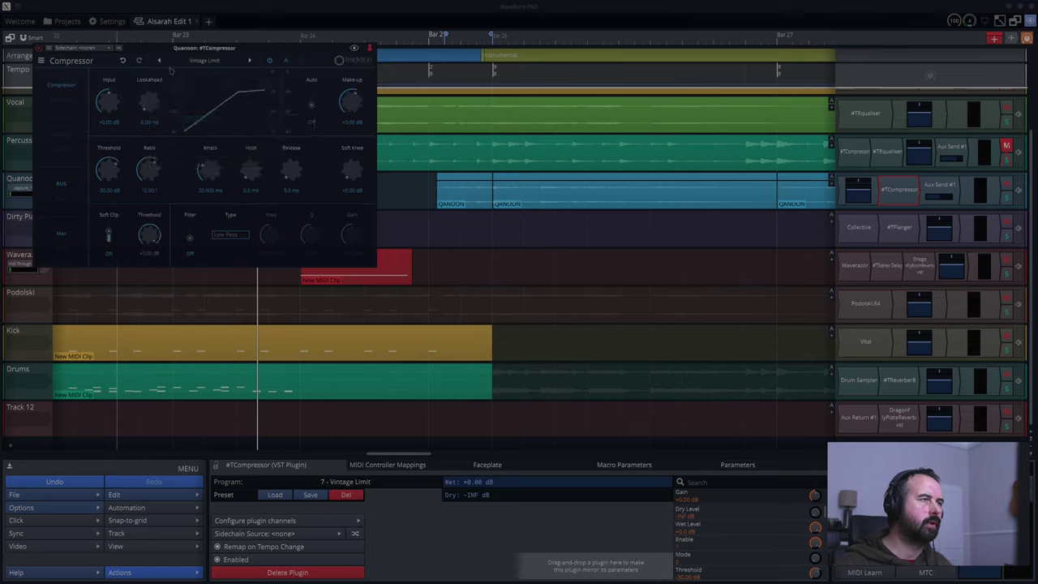
left_click_drag(167, 51, 320, 271)
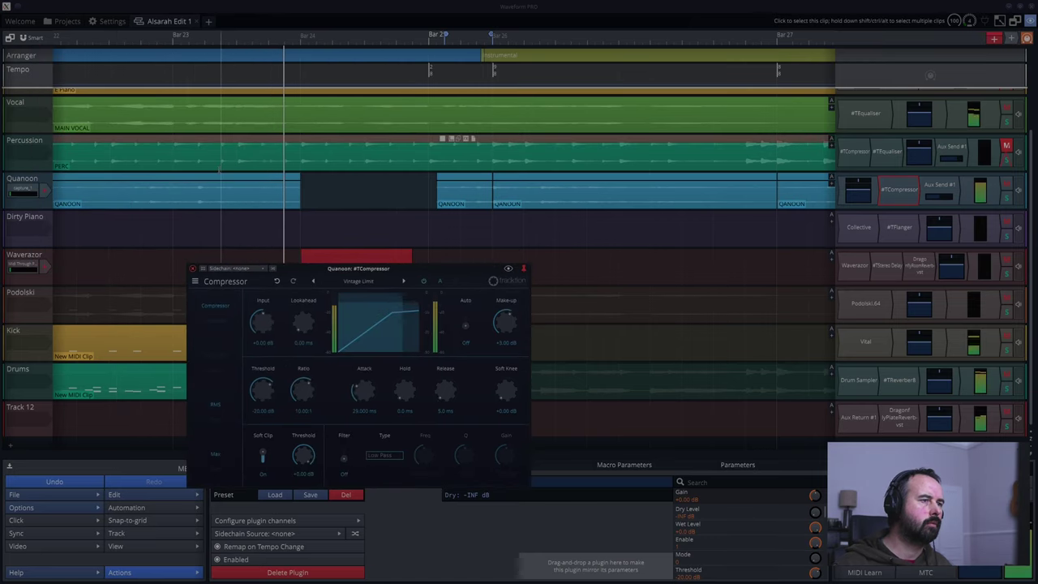
- Audition the compressed Quanoon part in the mix from between Bars 22 and 23
left_click(85, 227)
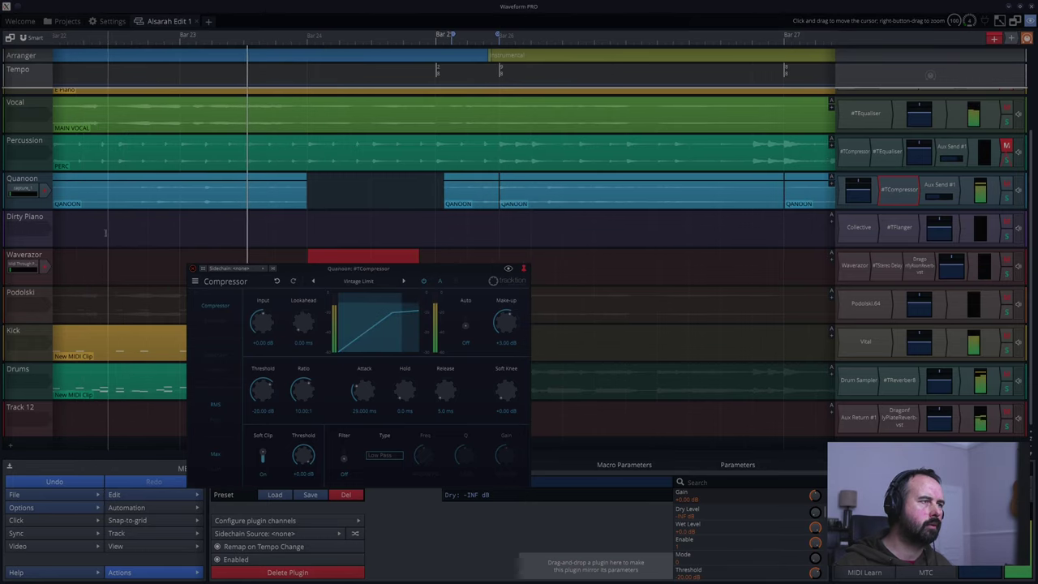
key("space")
key("space")
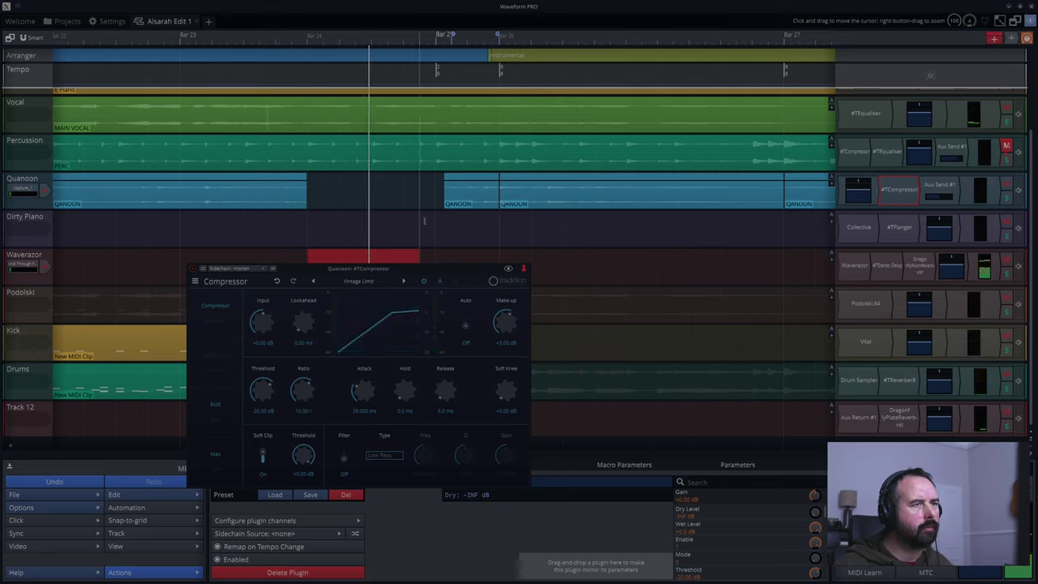
- Set the loop range from the Quanoon clip start just after Bar 25 to Bar 27, and play the section
left_click(442, 229)
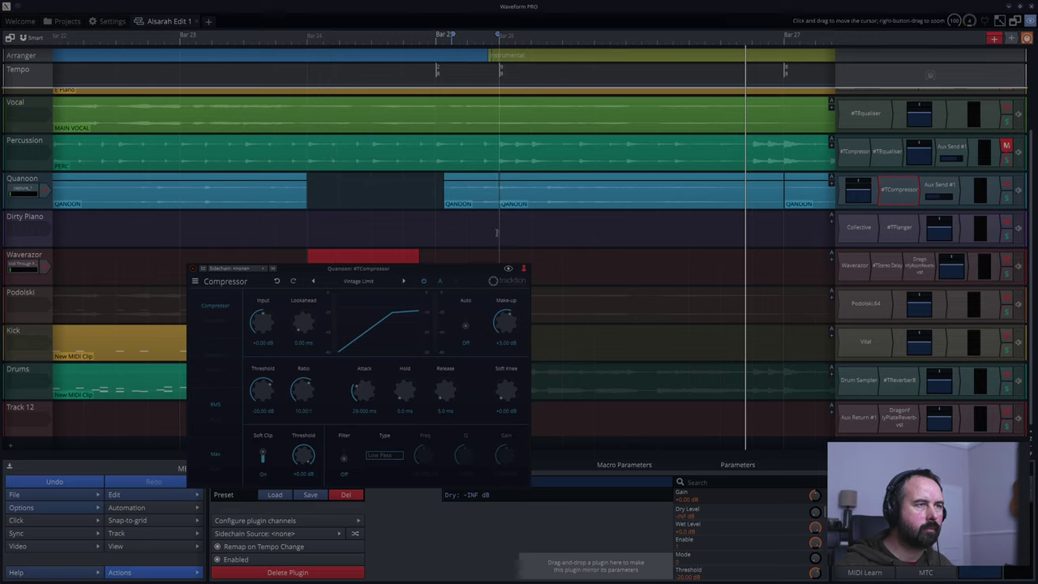
left_click(496, 233)
key("space")
left_click(444, 232)
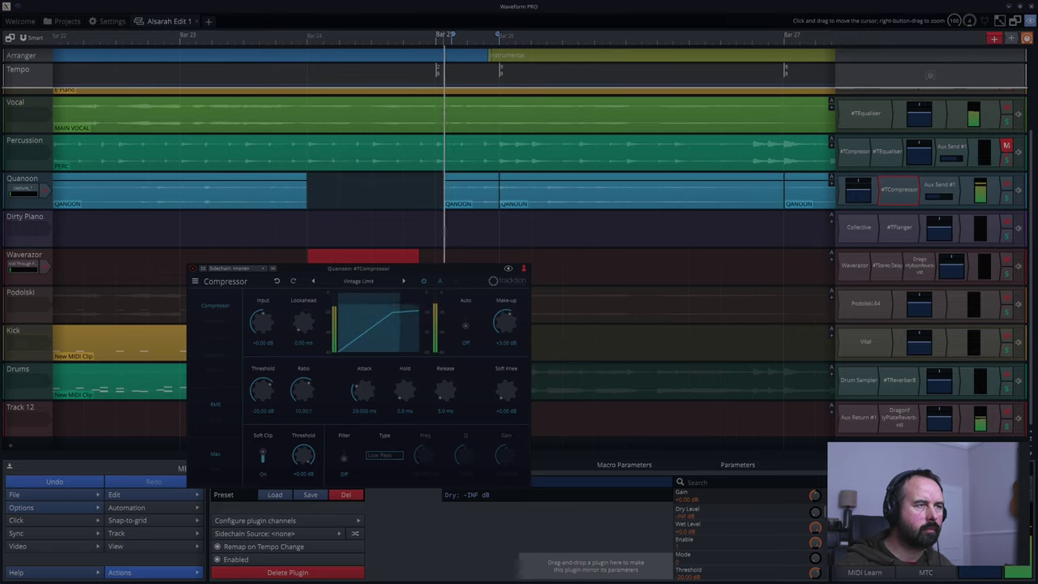
left_click(444, 232)
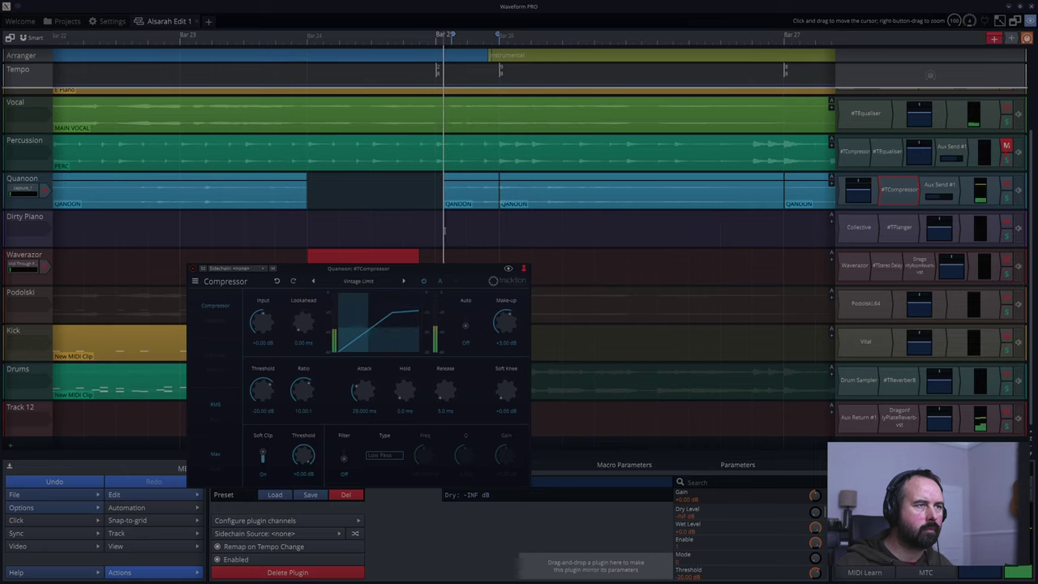
key("space")
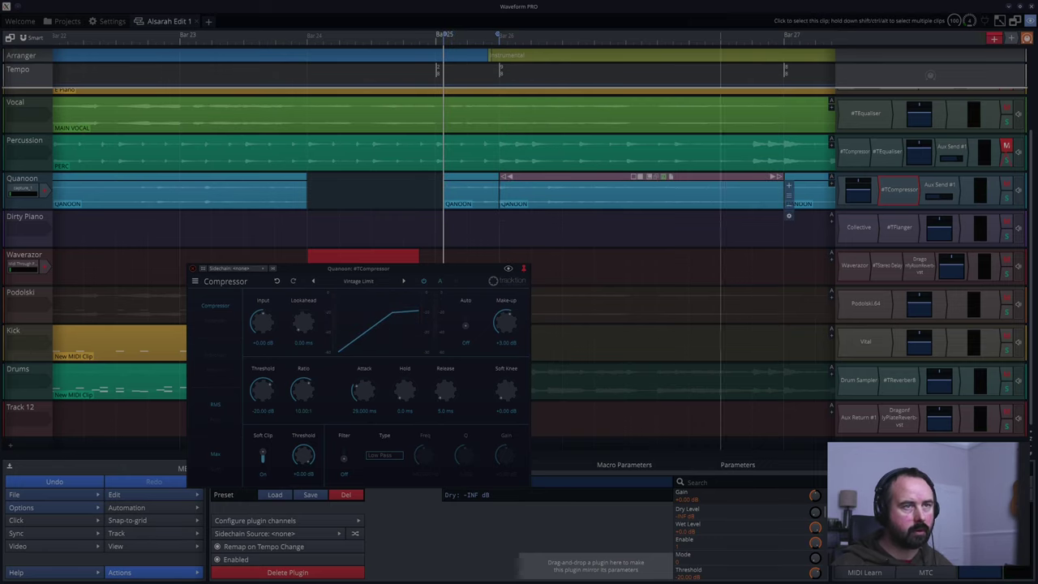
key("space")
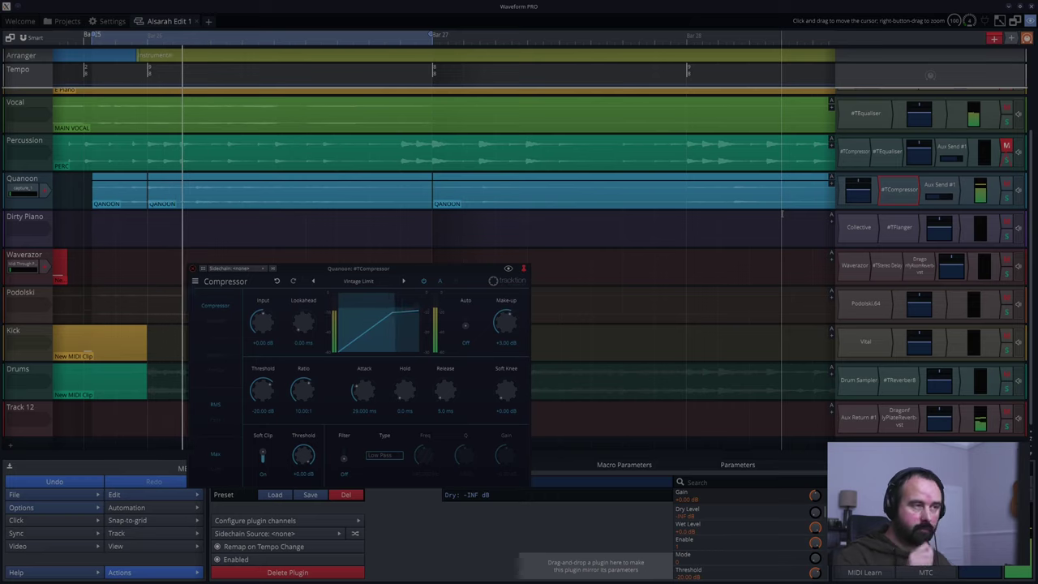
- Try the compressor's Auto gain, set its make-up gain to +4.76 dB and adjust the lookahead during looped playback
left_click(465, 324)
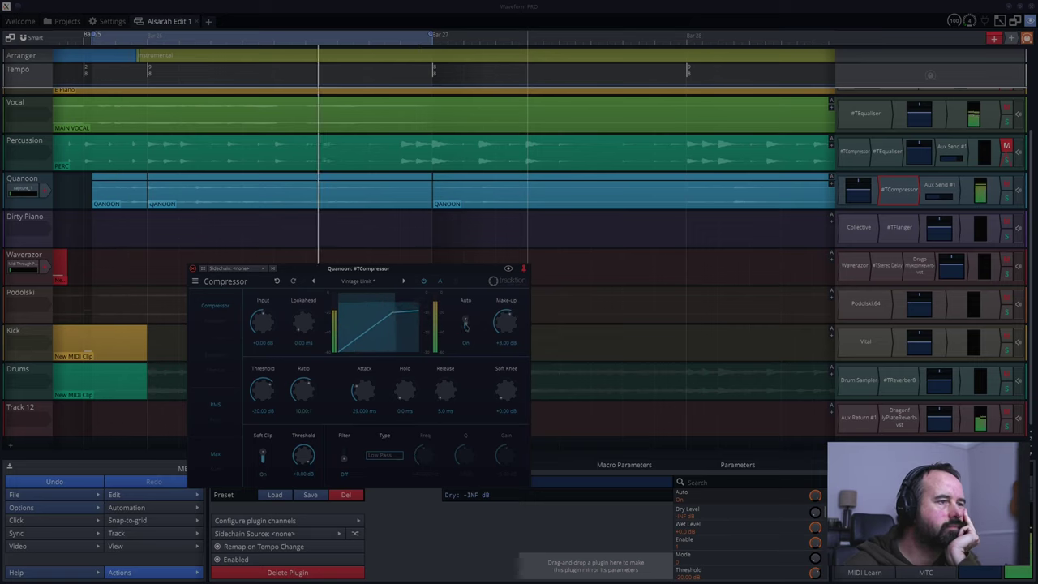
left_click_drag(503, 323, 502, 320)
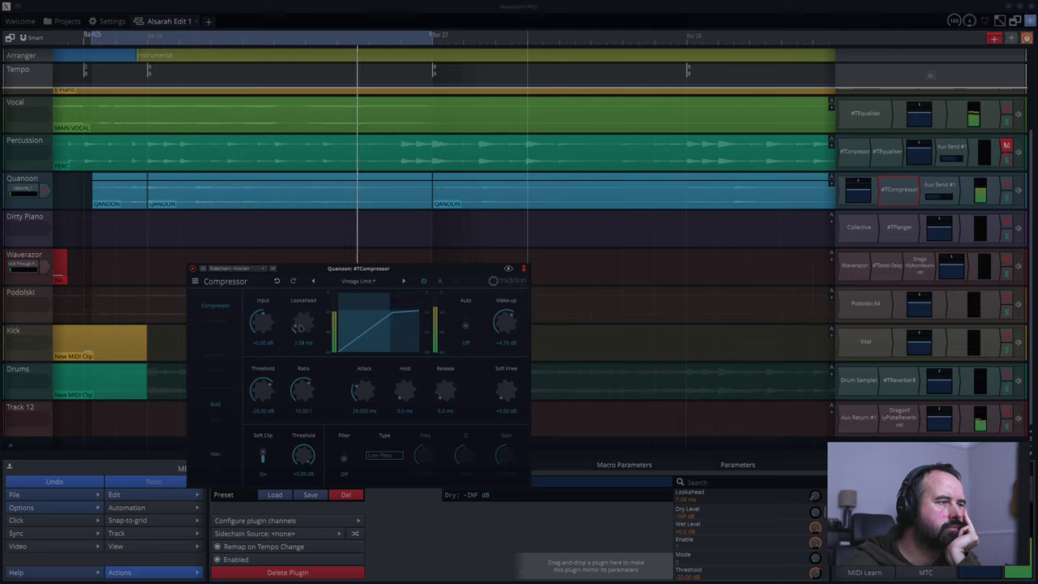
left_click_drag(297, 338, 297, 341)
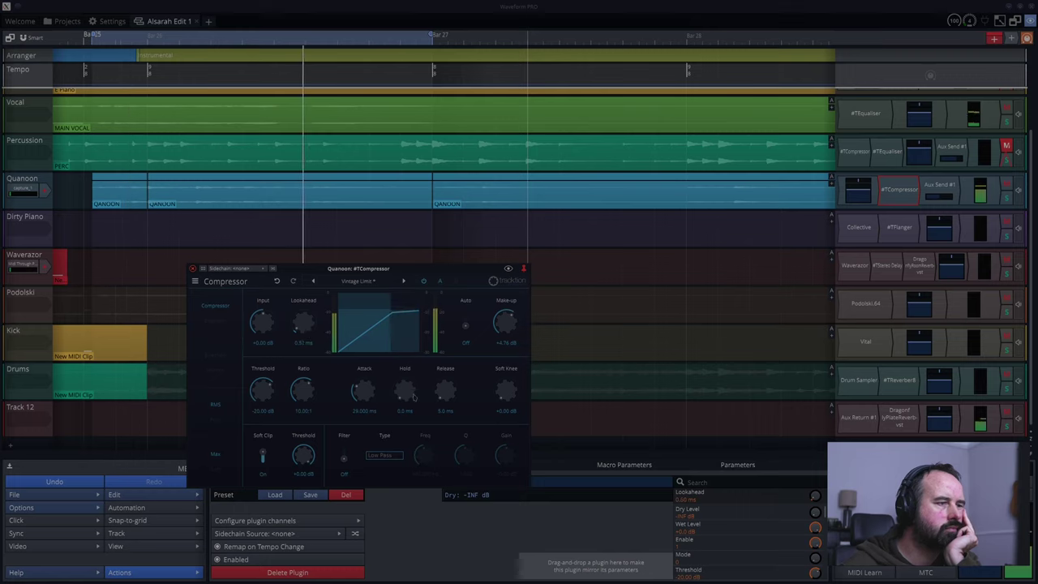
- Set the Quanoon compressor's hold to 28 ms and its threshold to -14 dB
left_click_drag(393, 395, 410, 366)
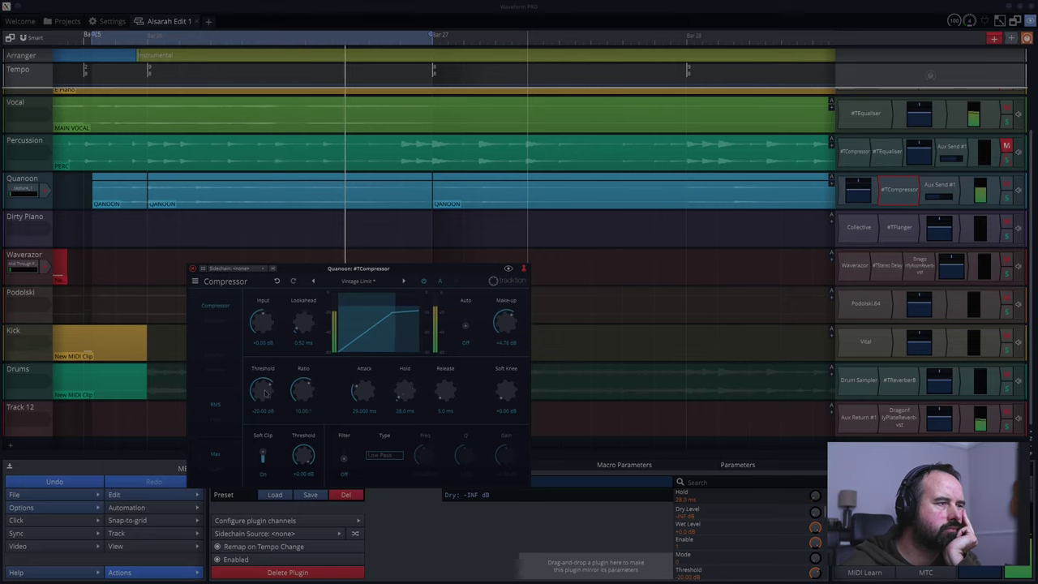
left_click_drag(270, 411, 270, 403)
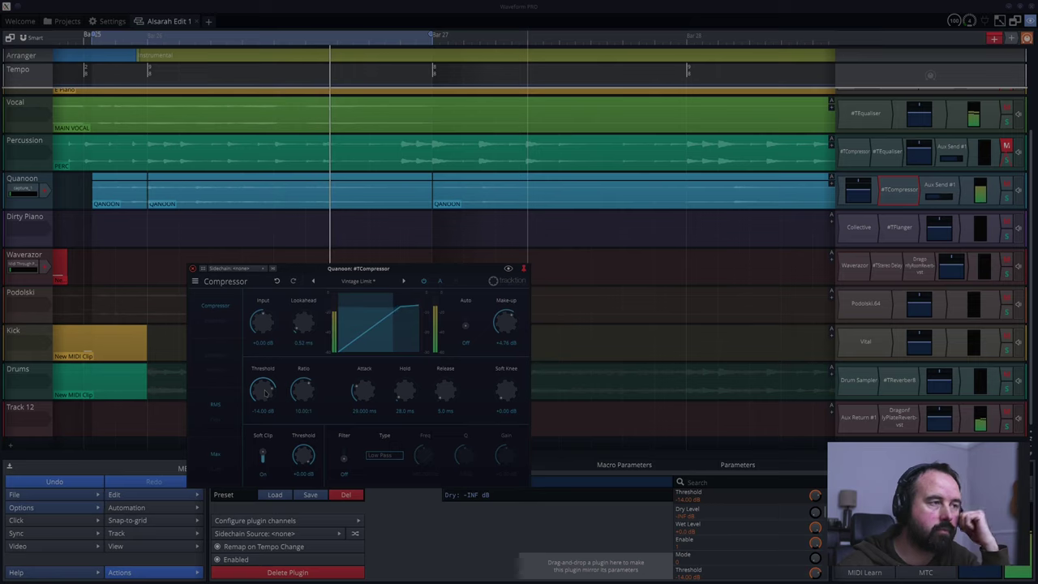
- Compare the looped Quanoon part with the compressor's Soft Clip off and on
left_click(262, 458)
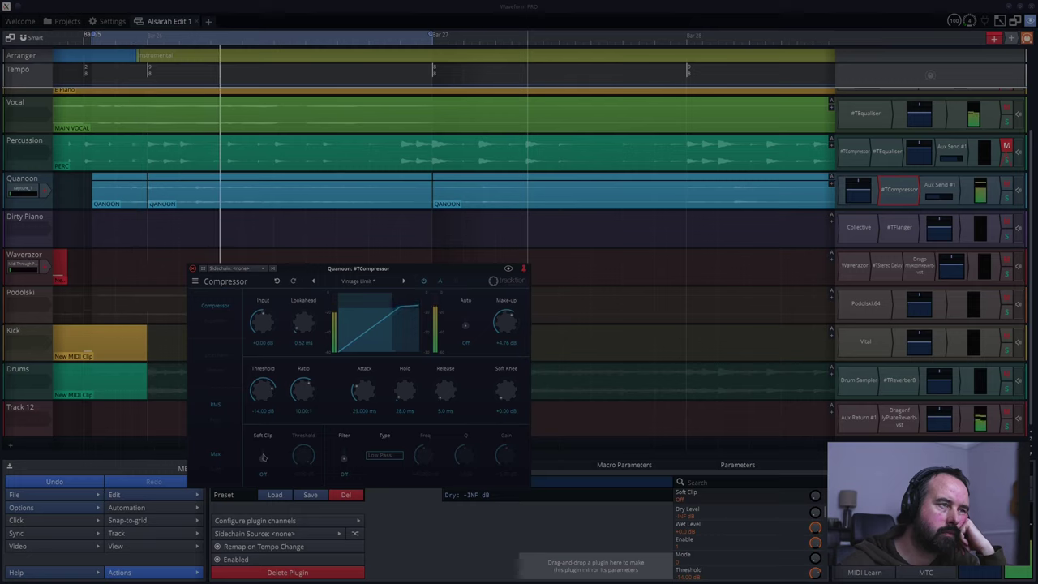
left_click(263, 457)
left_click(263, 457)
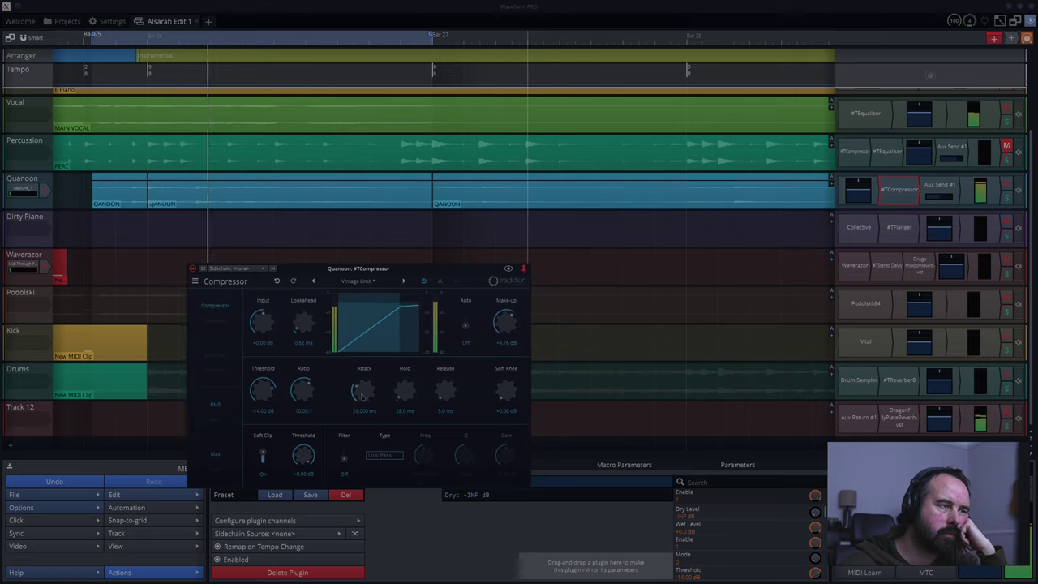
- Try different attack and ratio settings on the Quanoon compressor, ending with about 29.8 ms attack and a 2.77:1 ratio
left_click_drag(365, 426, 363, 405)
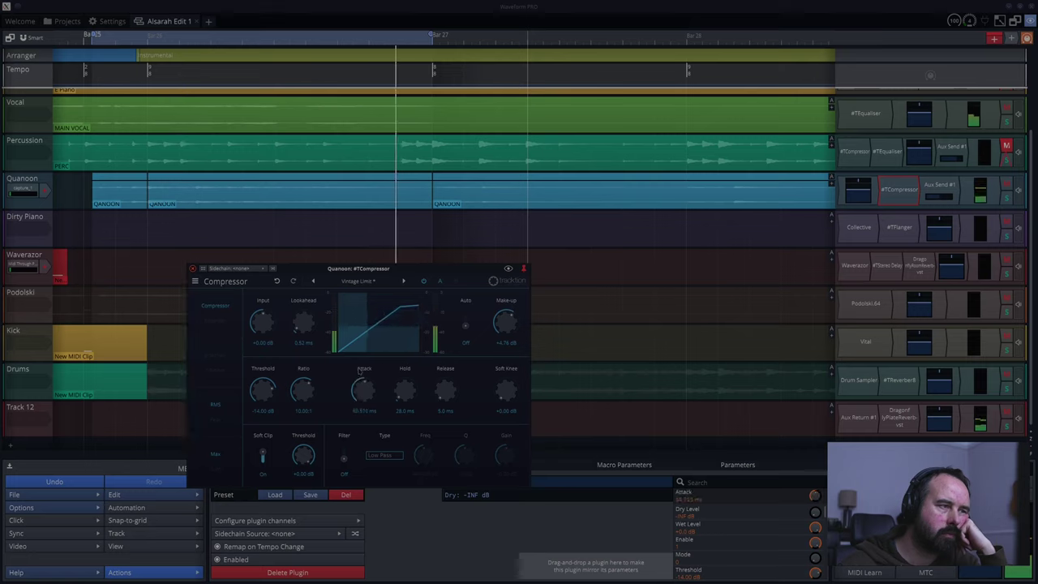
left_click_drag(357, 328, 357, 315)
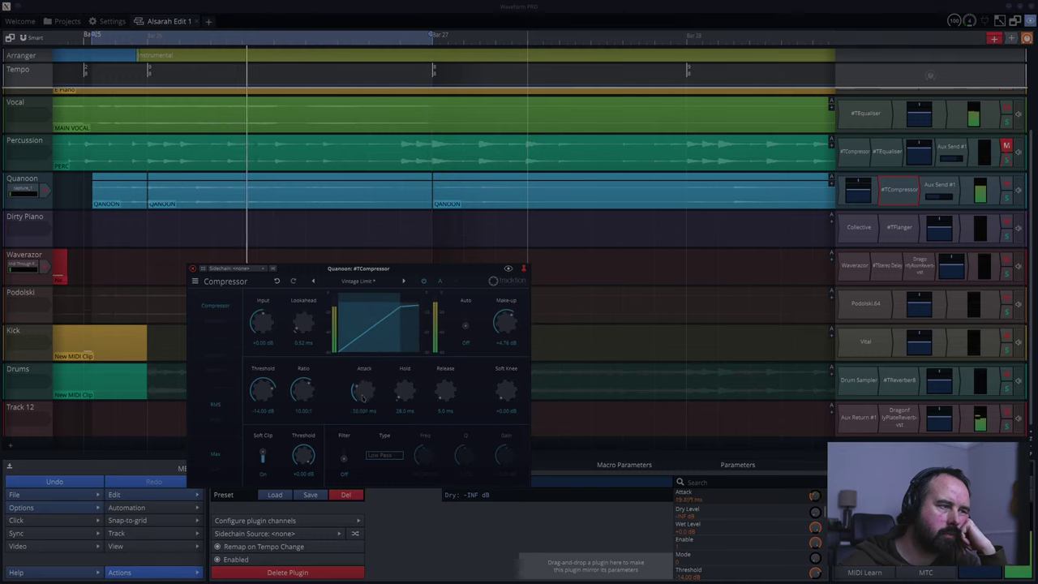
left_click_drag(363, 395, 307, 415)
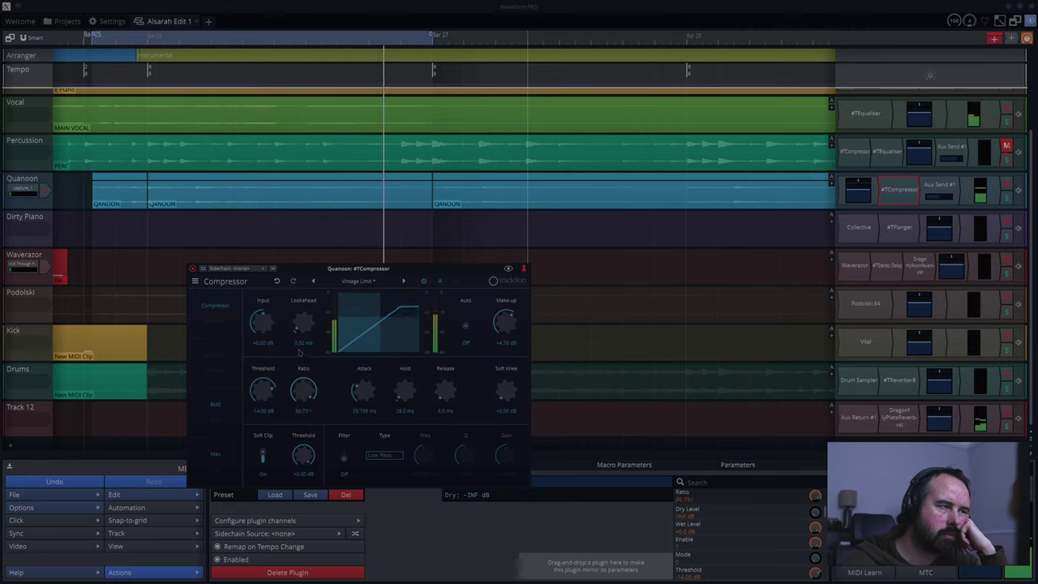
left_click_drag(299, 354, 301, 414)
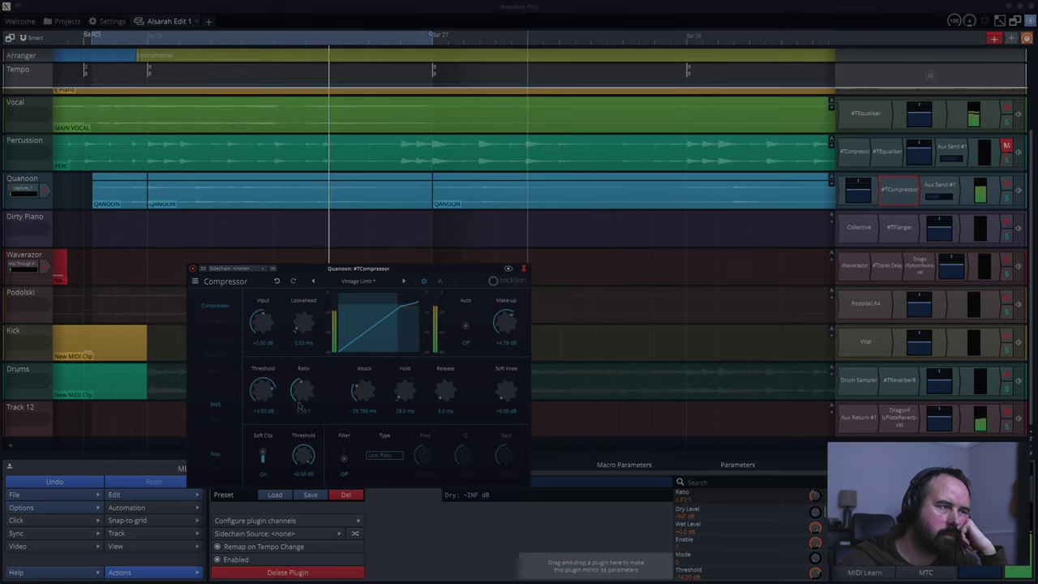
- Set the compressor's threshold to -12.56 dB, turn Soft Clip off and close the compressor window
mouse_move(270, 390)
left_mouse_down()
mouse_move(272, 438)
mouse_move(267, 378)
mouse_move(270, 387)
left_mouse_up()
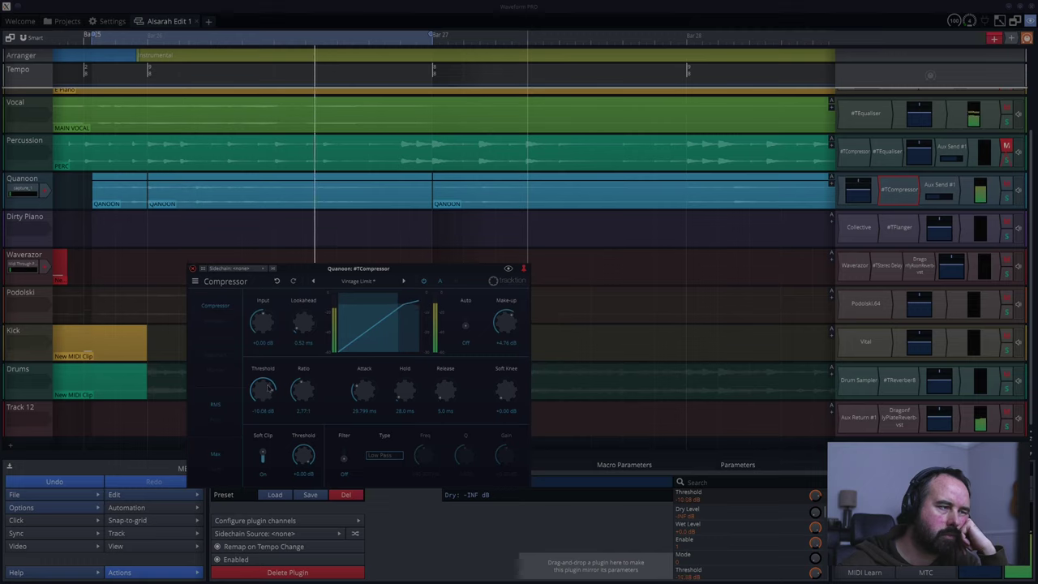
left_click_drag(268, 389, 267, 393)
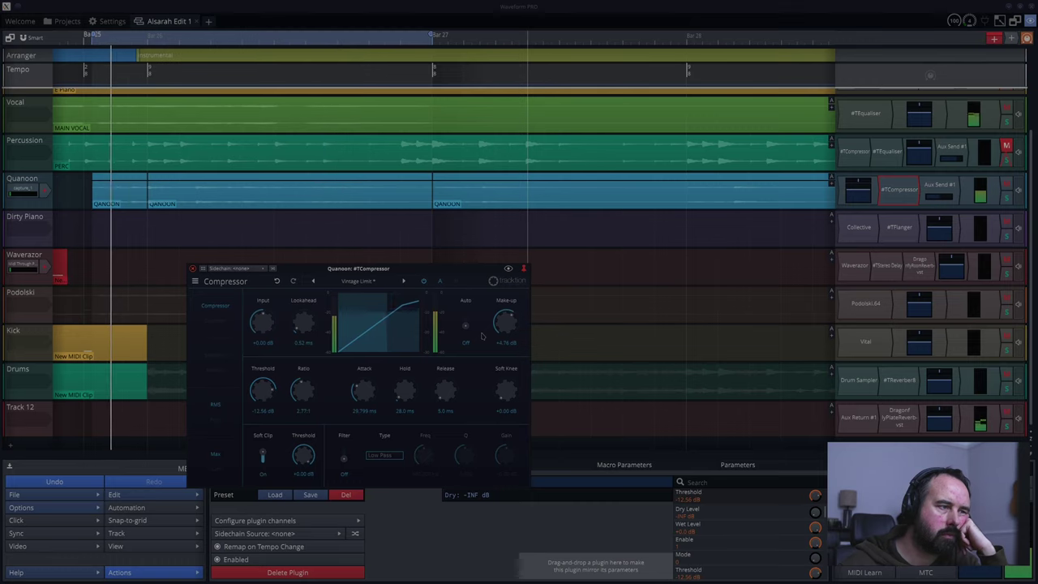
left_click(262, 458)
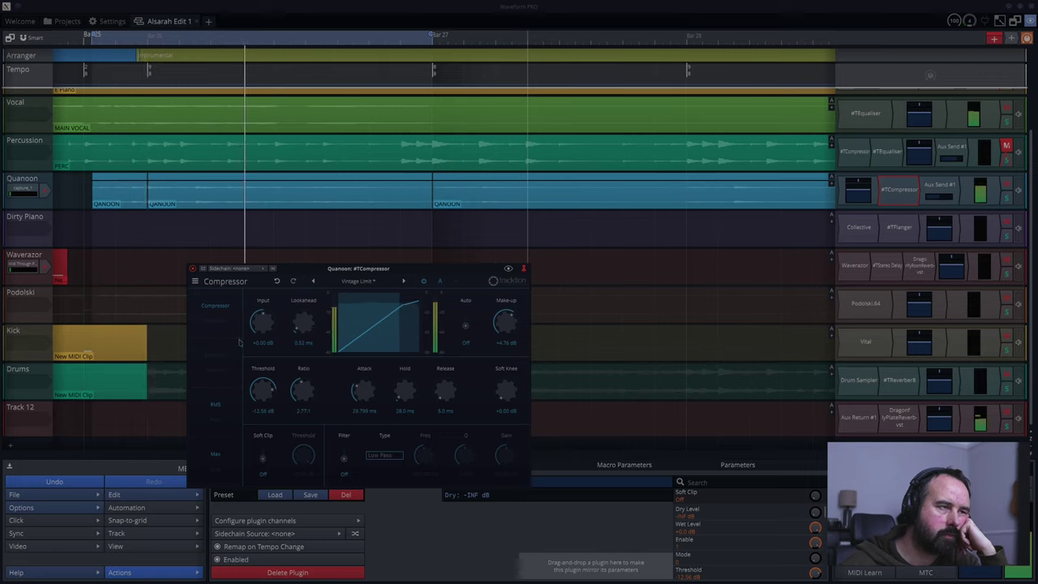
left_click(192, 268)
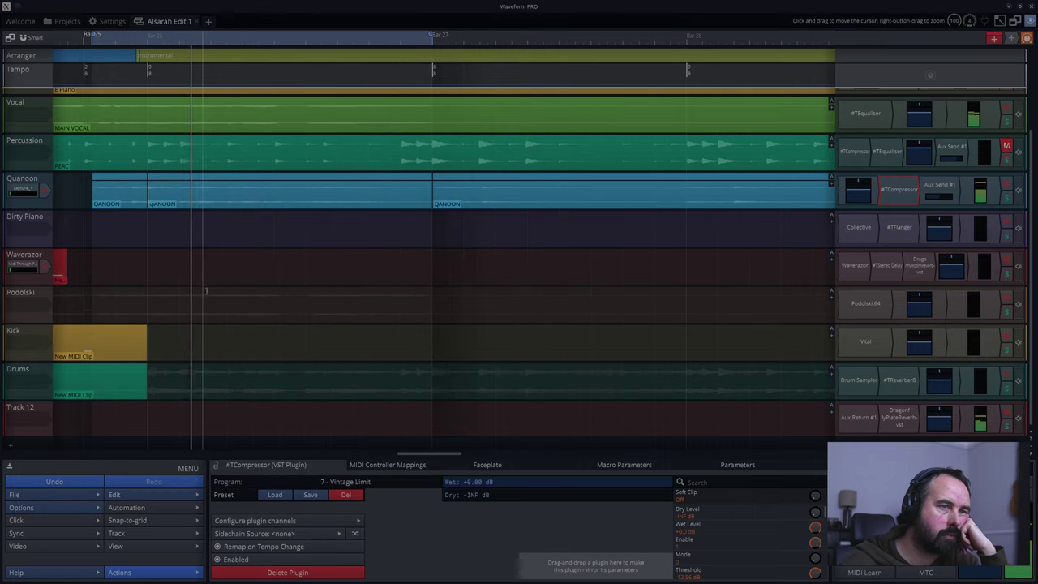
- Reopen the Quanoon track's compressor and adjust its ratio and lookahead while the loop plays
double_click(899, 189)
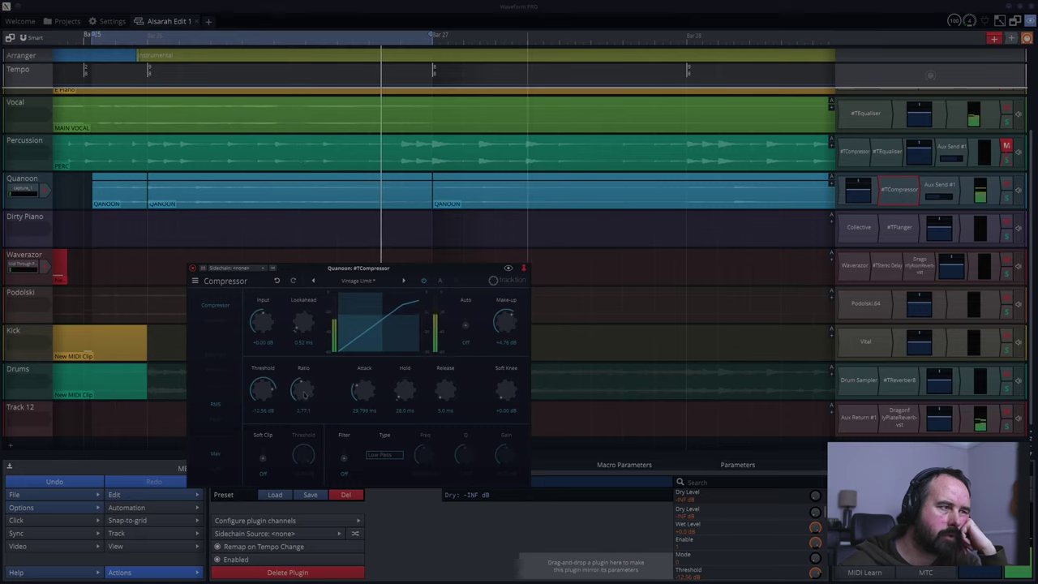
scroll(304, 394, "up", 3)
scroll(304, 387, "down", 2)
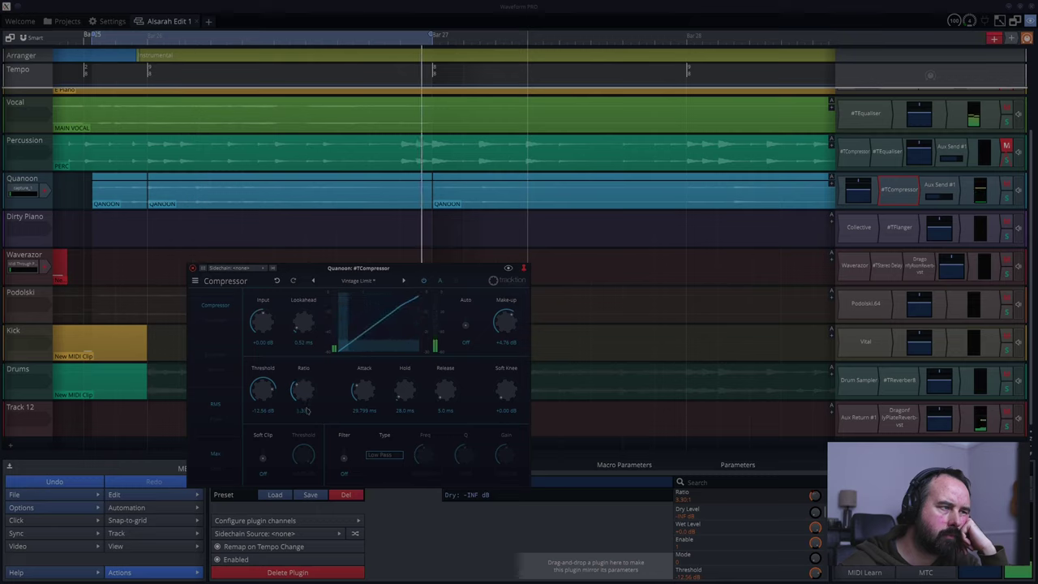
left_click_drag(306, 414, 321, 459)
left_click_drag(298, 346, 296, 333)
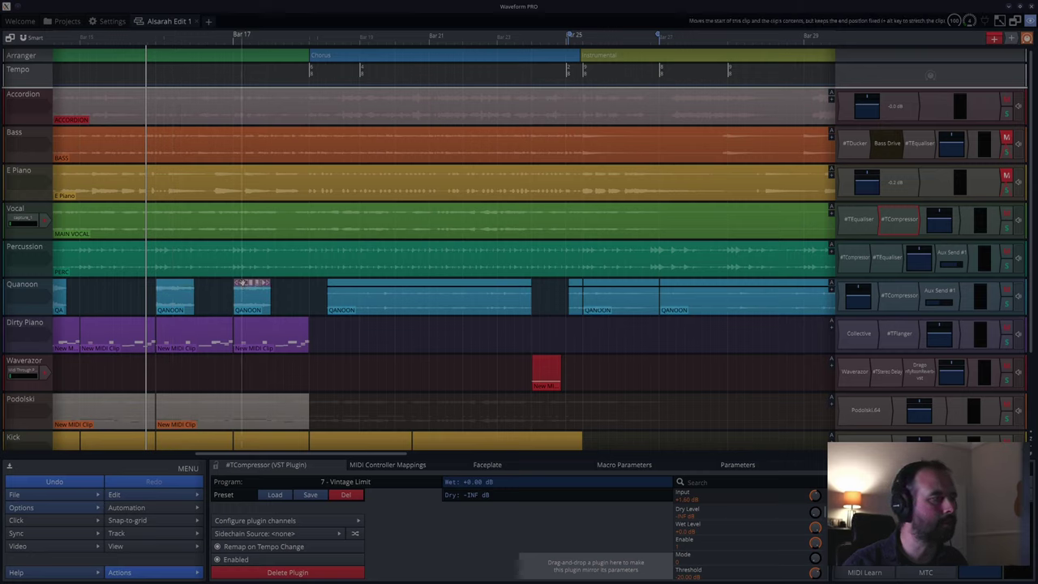
- Review the compressor settings on the Vocal track and close the compressor window
left_click(241, 283)
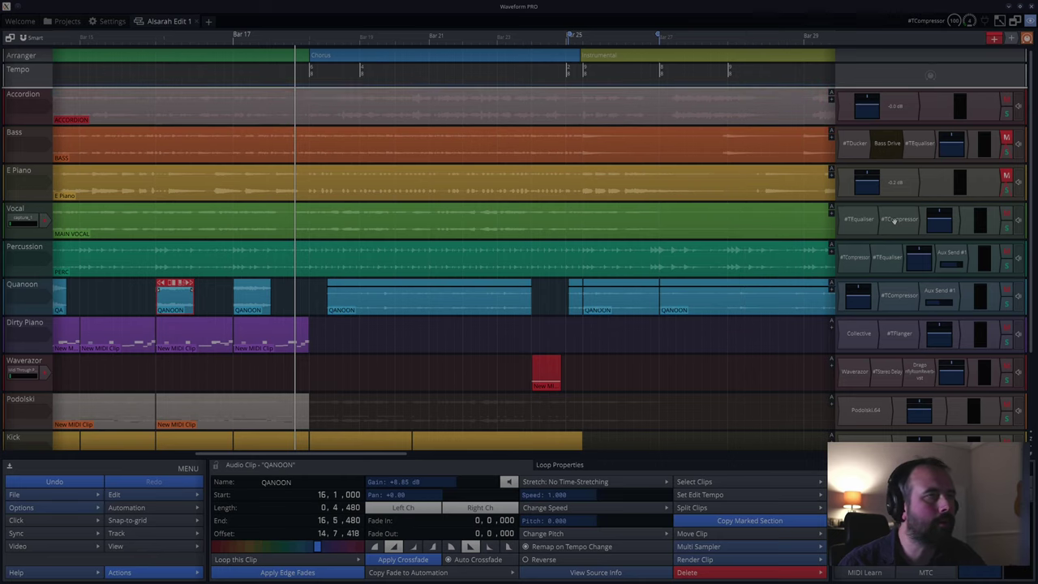
double_click(894, 220)
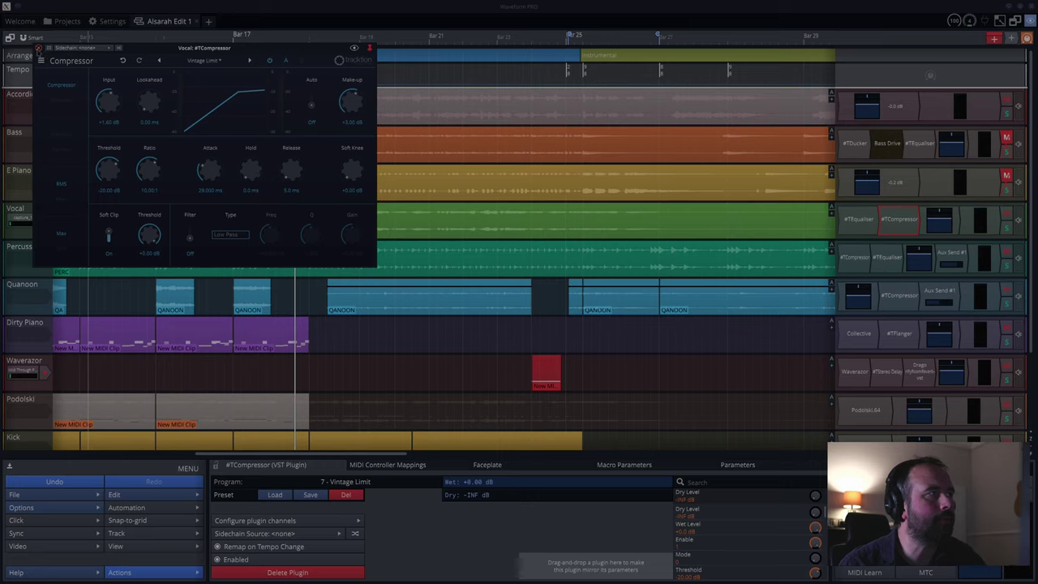
left_click(38, 47)
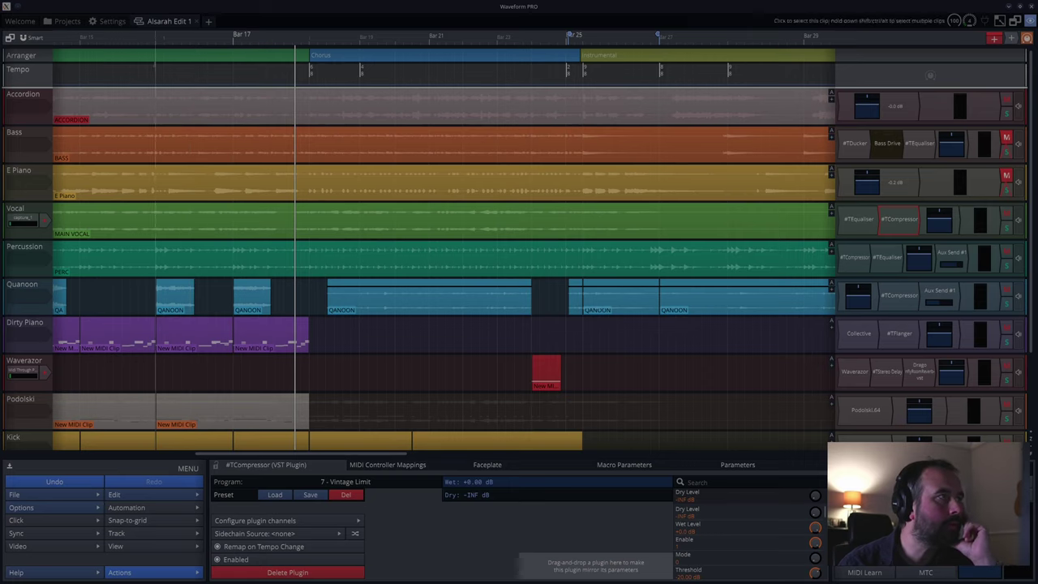
- Split the long percussion clip at 5|2|000 and delete the piece between 3|8|480 and the split
left_click_drag(146, 39, 733, 38)
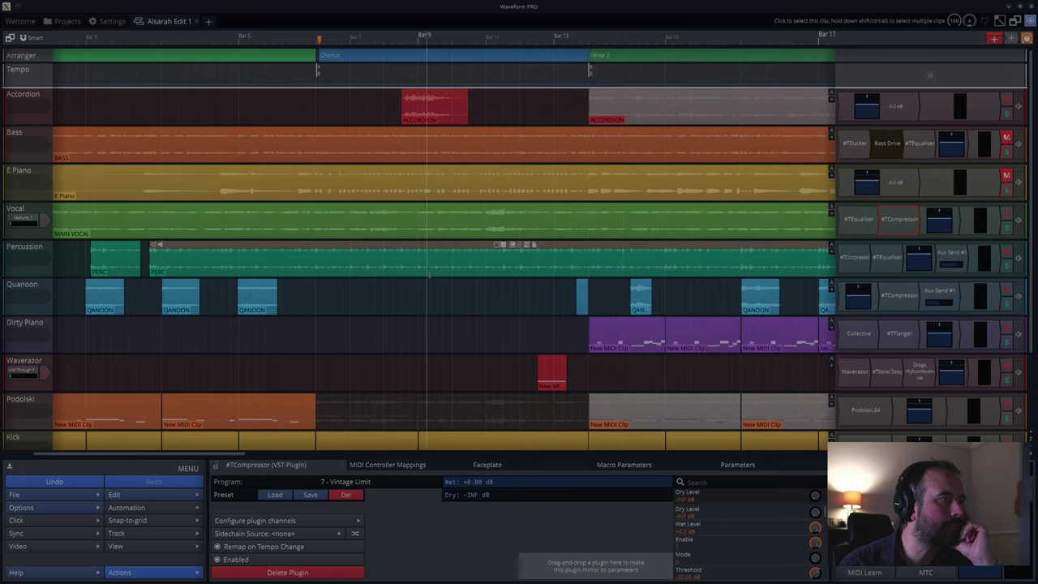
scroll(426, 256, "down", 5)
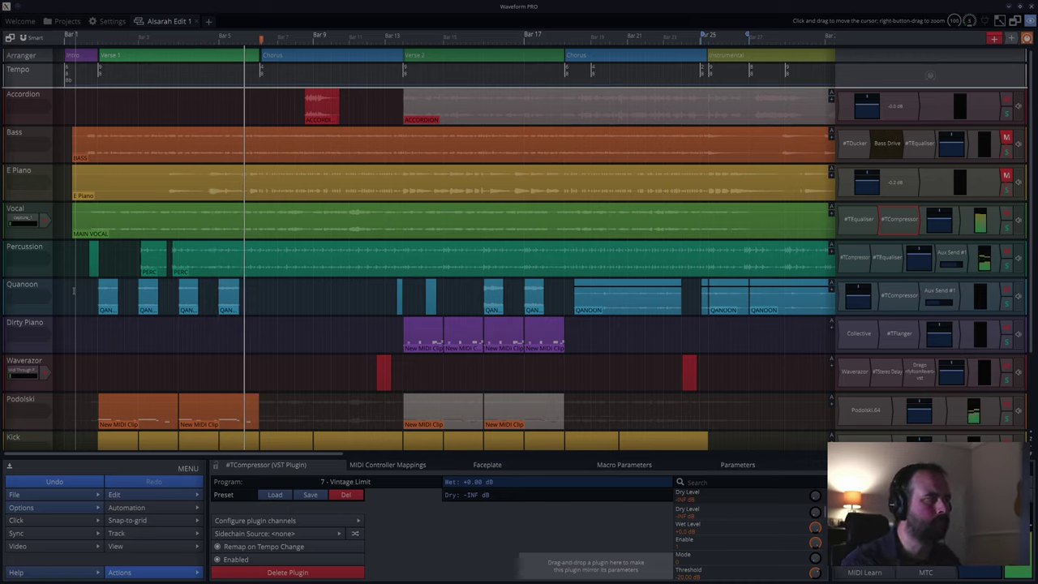
left_click(224, 247)
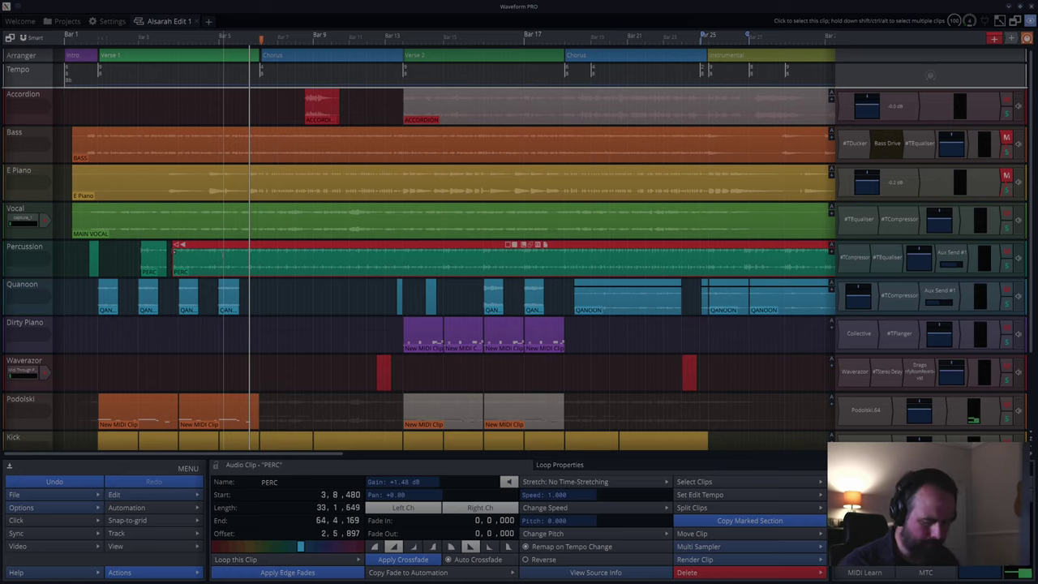
key("slash")
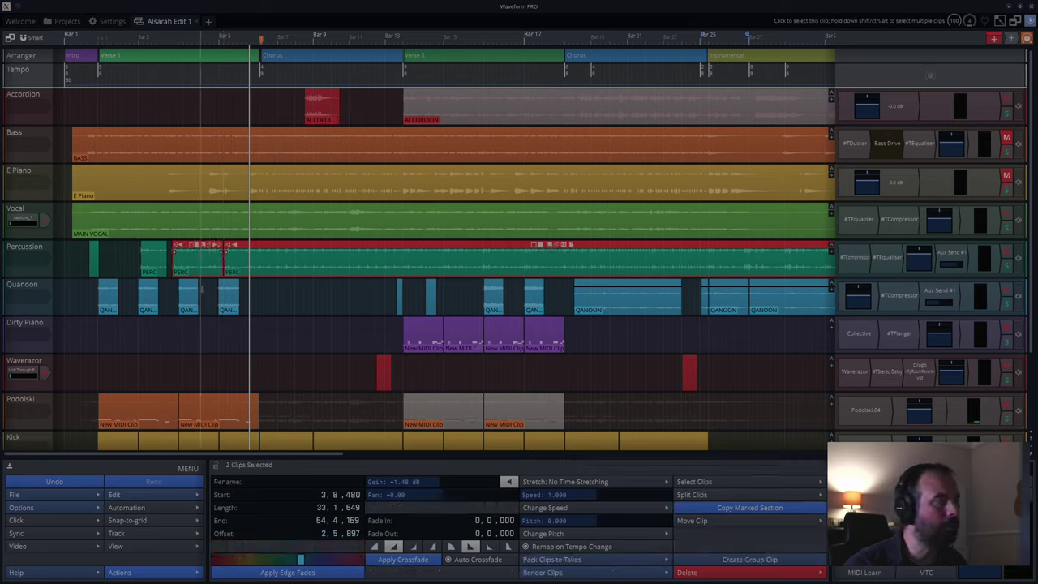
left_click(188, 247)
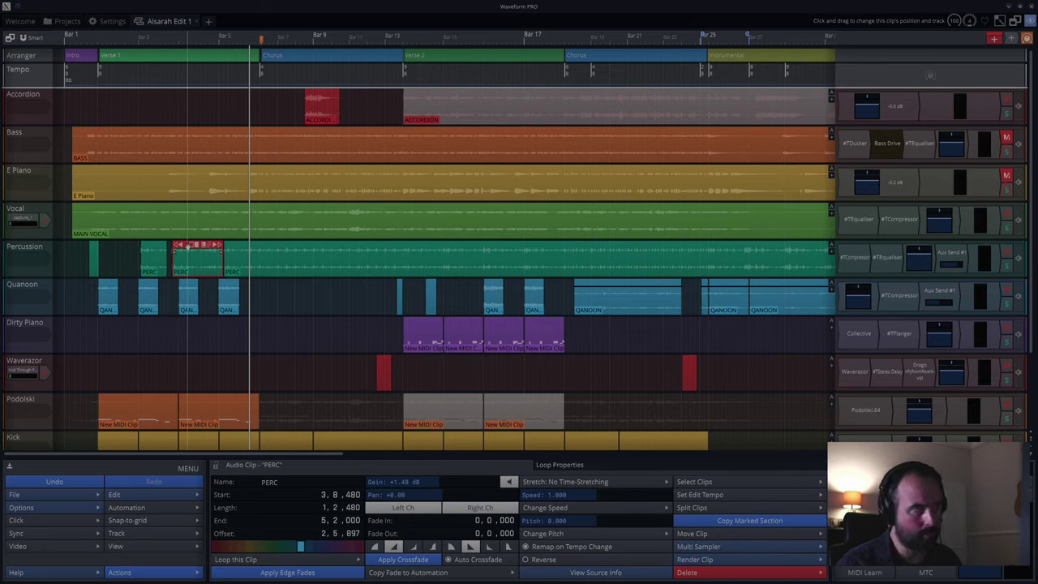
key("Delete")
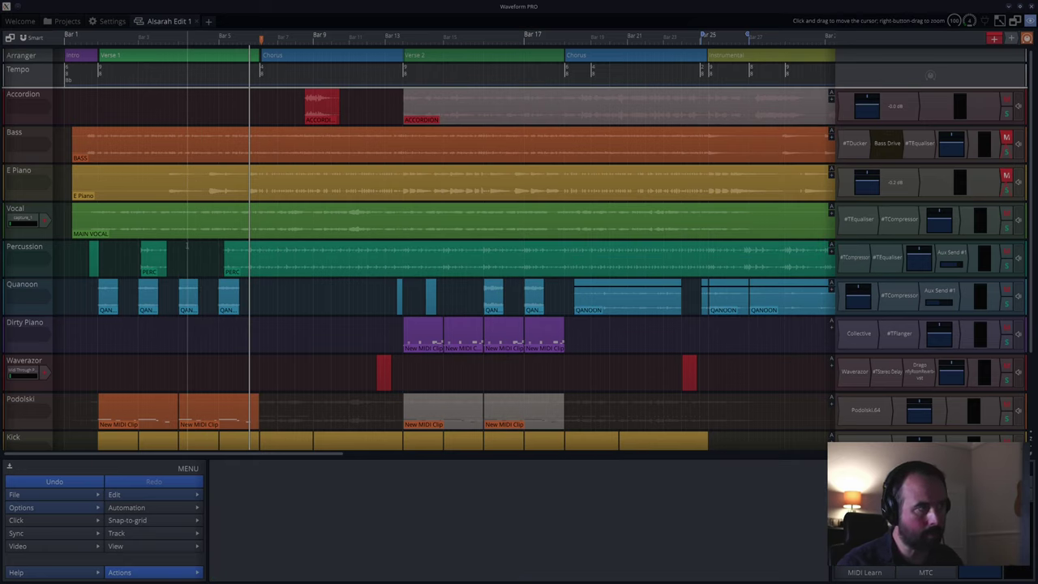
- Play verse 1 with the shortened percussion and raise the gain of the long percussion clip starting at 5|2|000
left_click(122, 262)
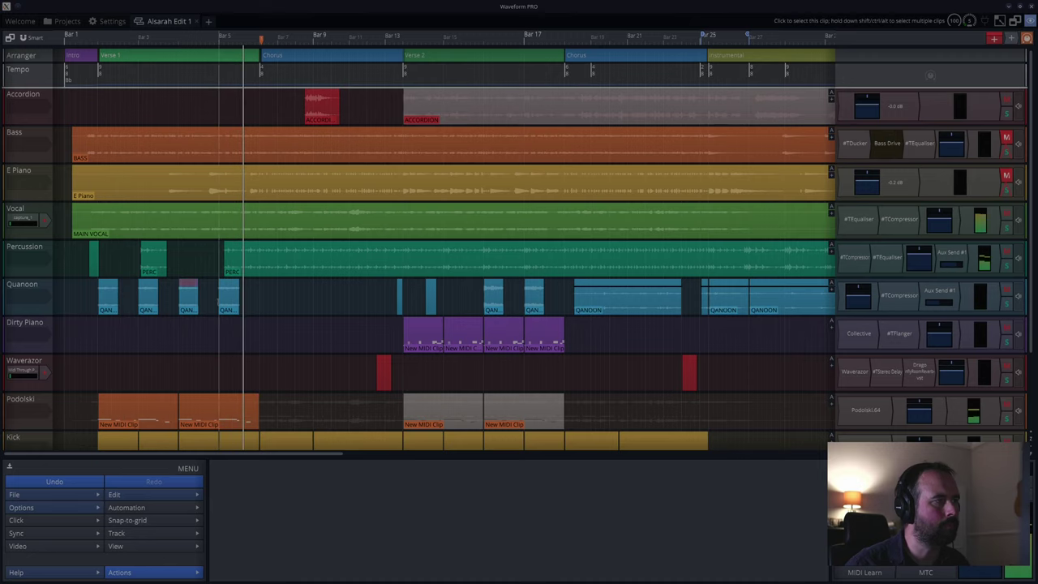
left_click(220, 339)
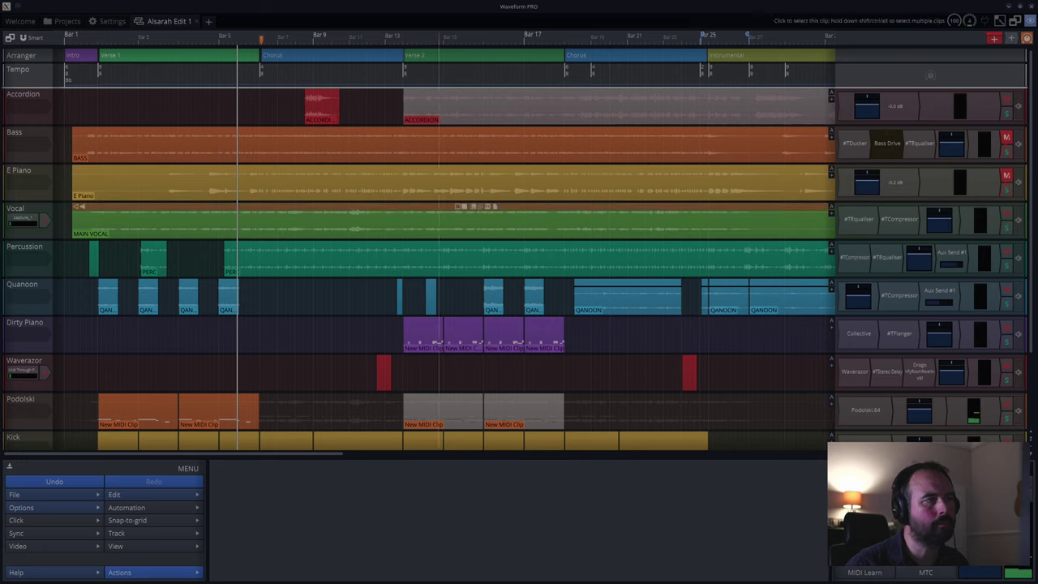
left_click(388, 246)
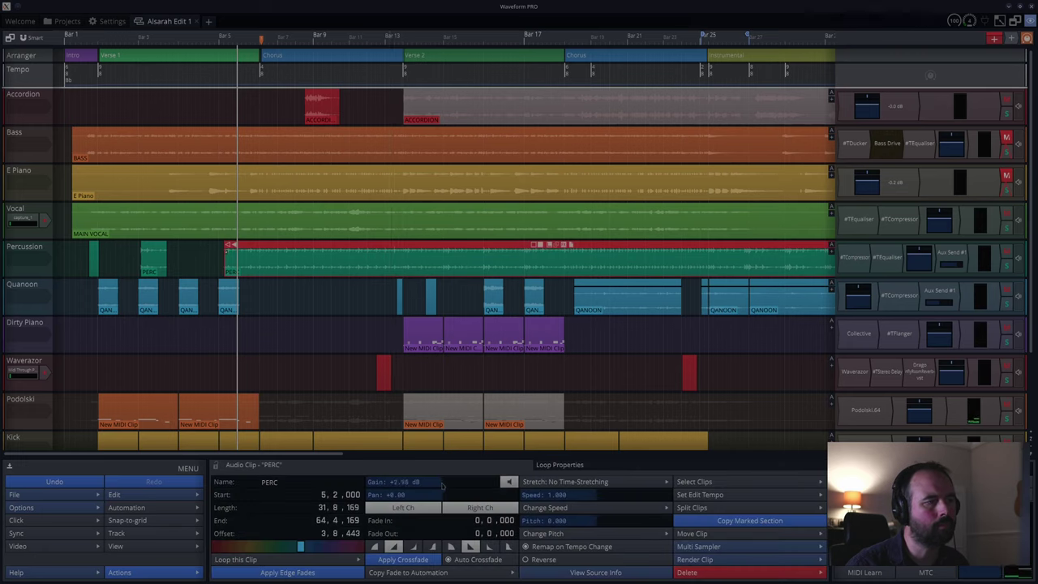
left_click(222, 332)
key("space")
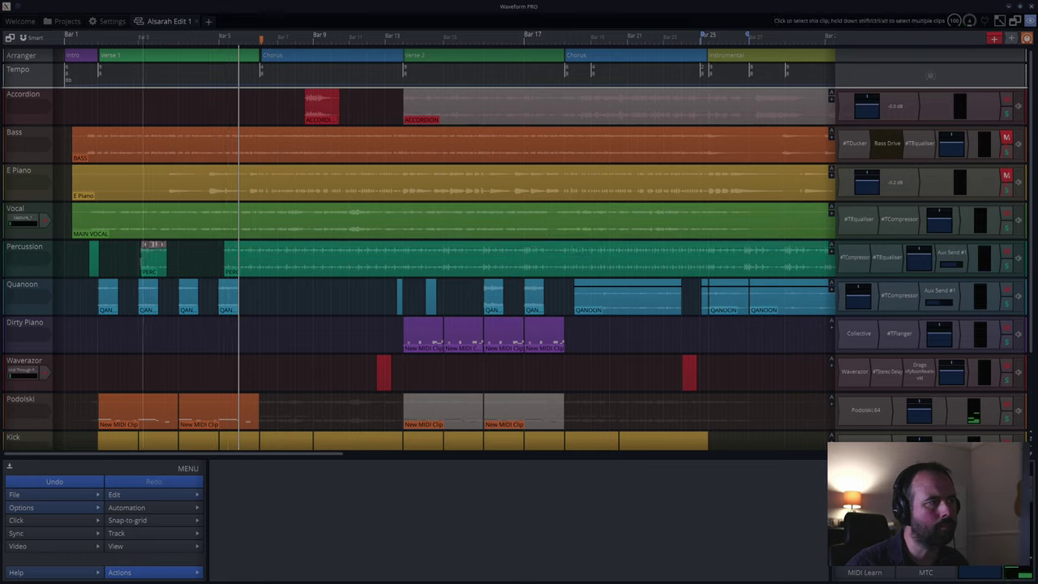
- Play from bar 3 and compare the gain of the short percussion clip with that of the long one
left_click(137, 262)
key("space")
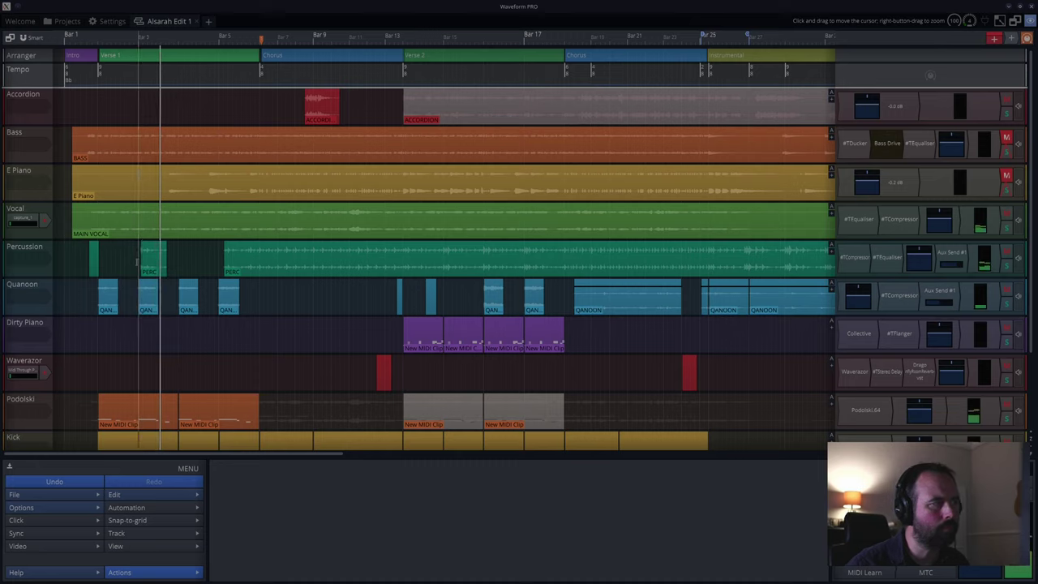
left_click(154, 258)
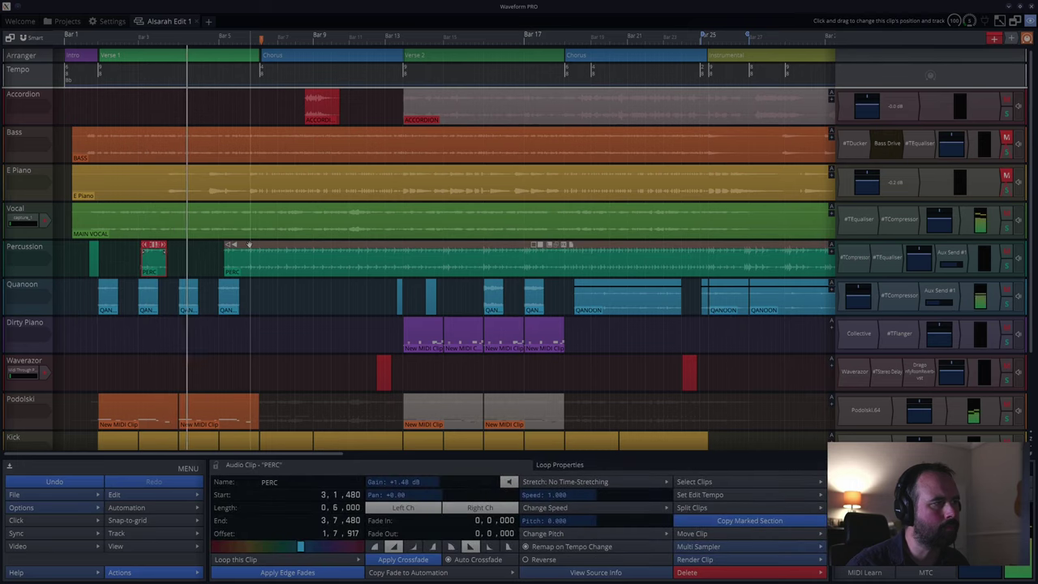
left_click(249, 258)
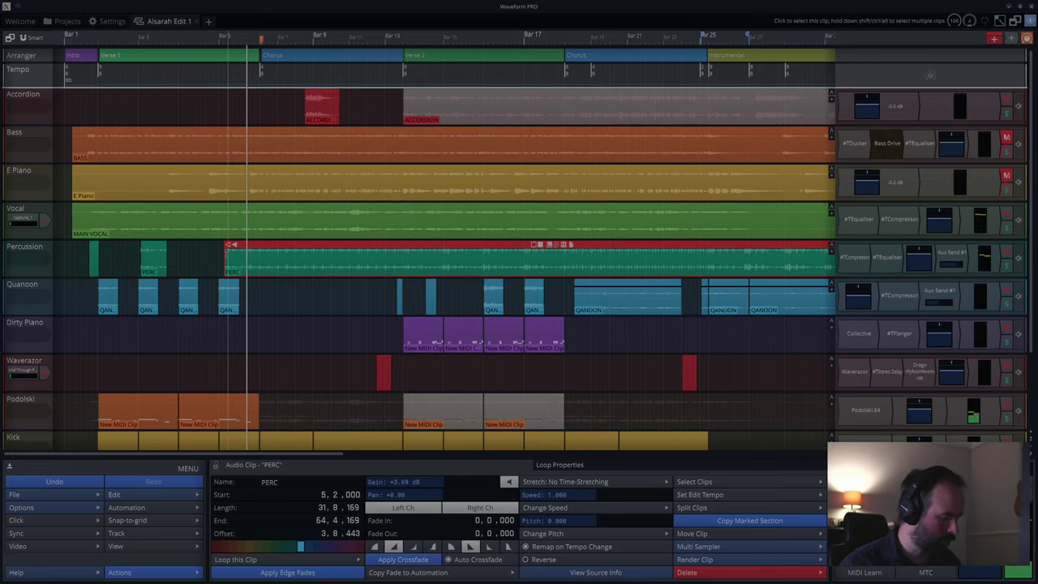
- Audition the percussion entry after bar 5 and trim the start of the long percussion clip to 5|2|720
key("ctrl+Up")
key("ctrl+Up")
scroll(228, 245, "up", 5)
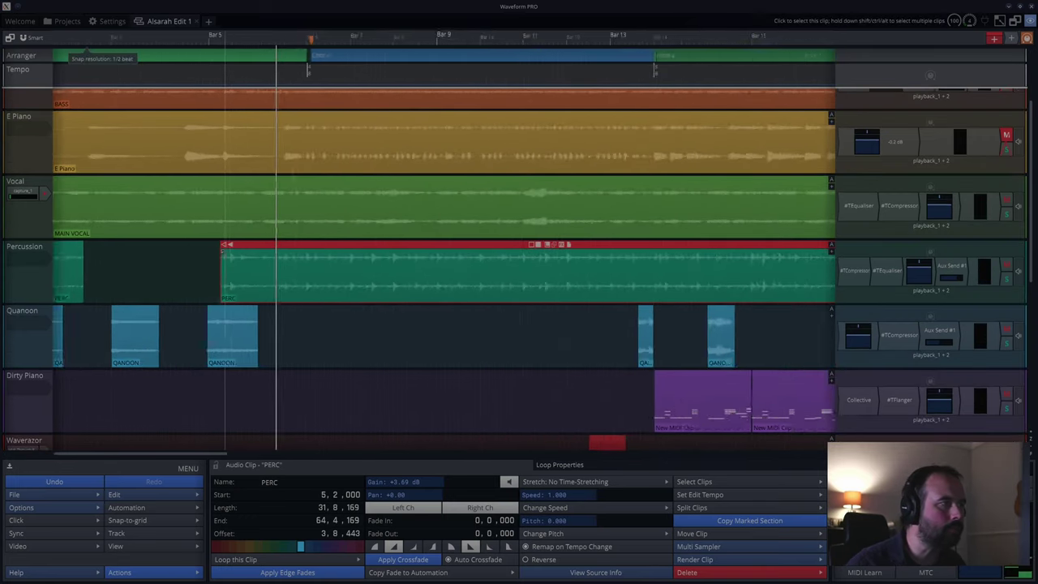
left_click(209, 252)
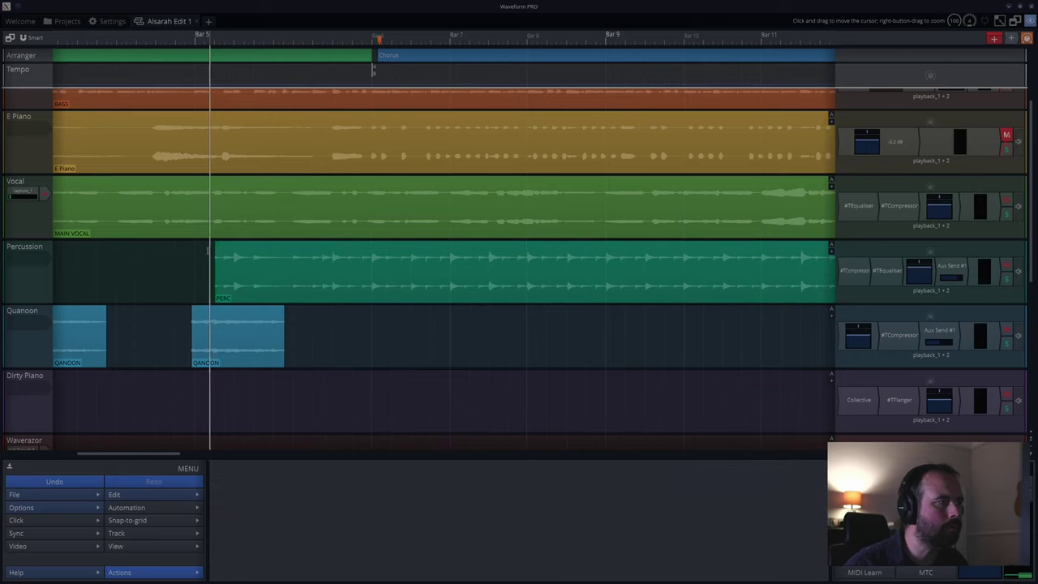
key("space")
key("space")
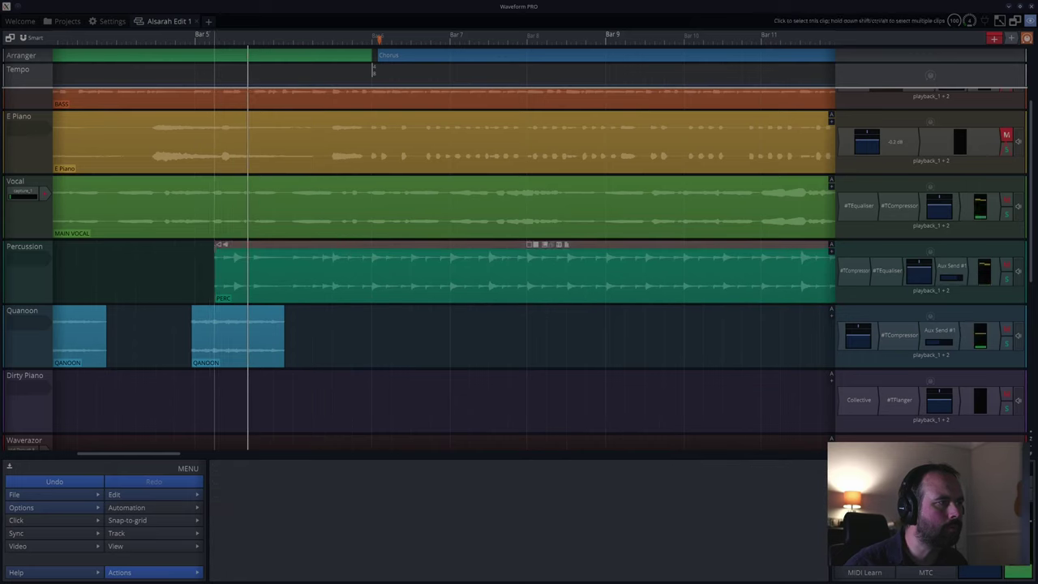
left_click(219, 251)
left_click_drag(222, 250, 235, 250)
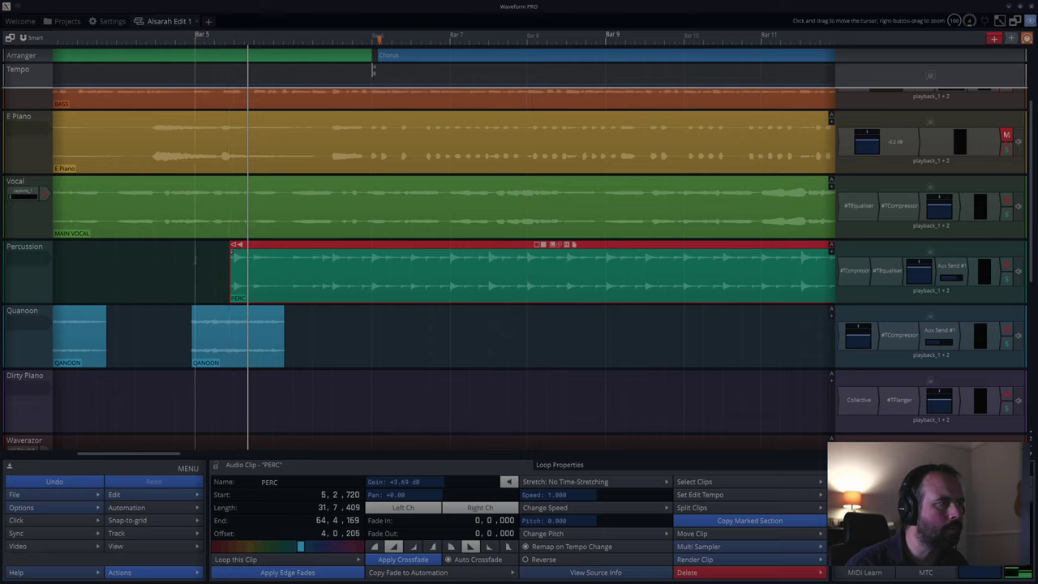
- Trim the start of the long percussion clip further to 5|3|000 and play the new entry
left_click(194, 260)
key("space")
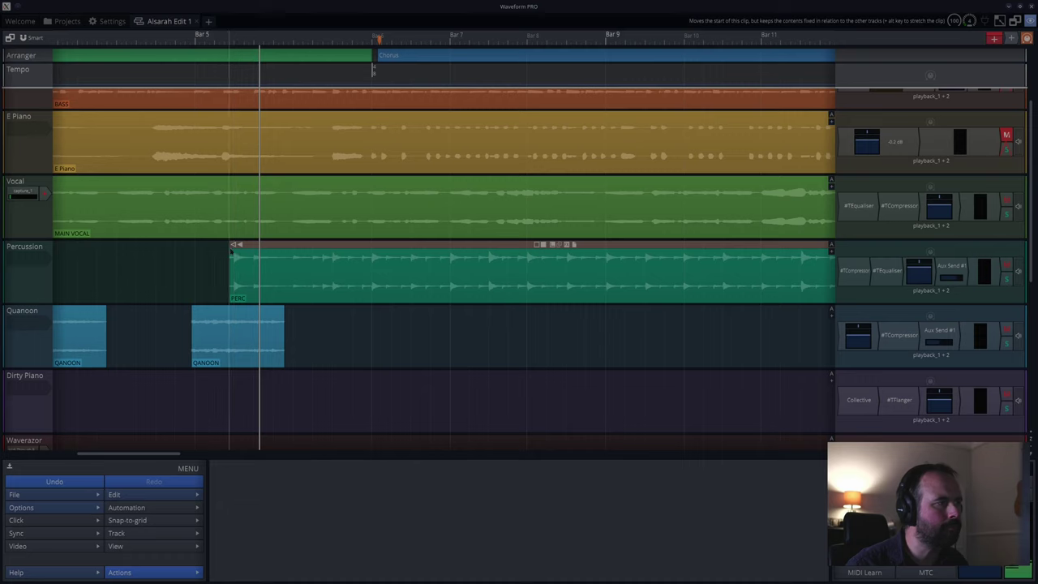
scroll(231, 251, "up", 5)
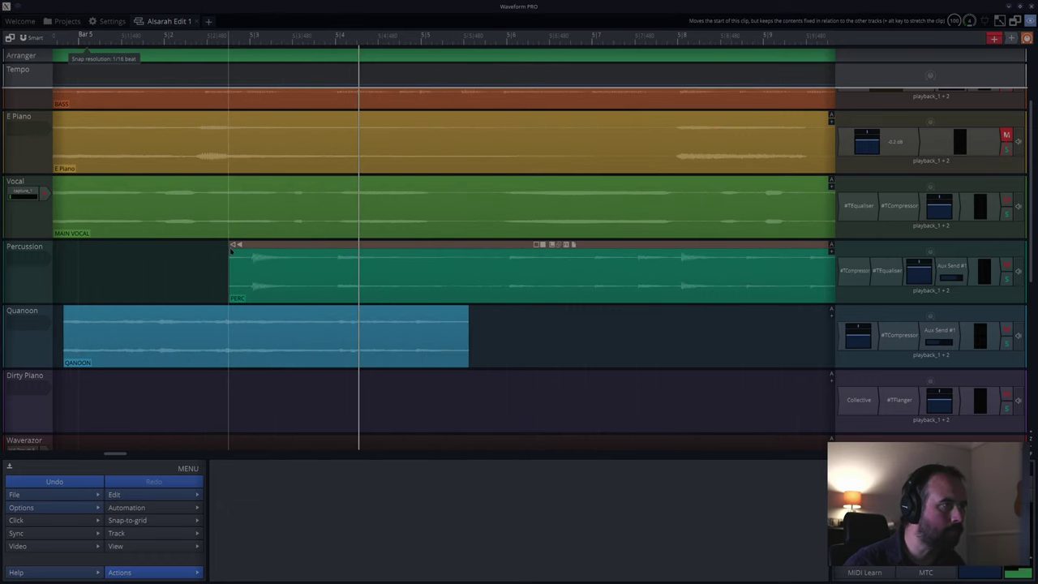
left_click_drag(233, 245, 254, 249)
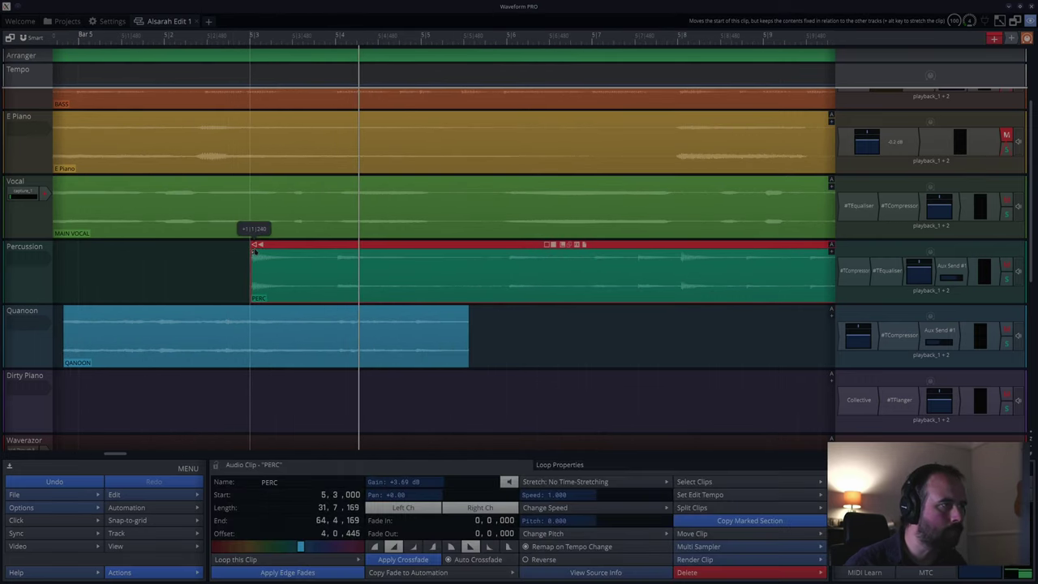
left_click(183, 260)
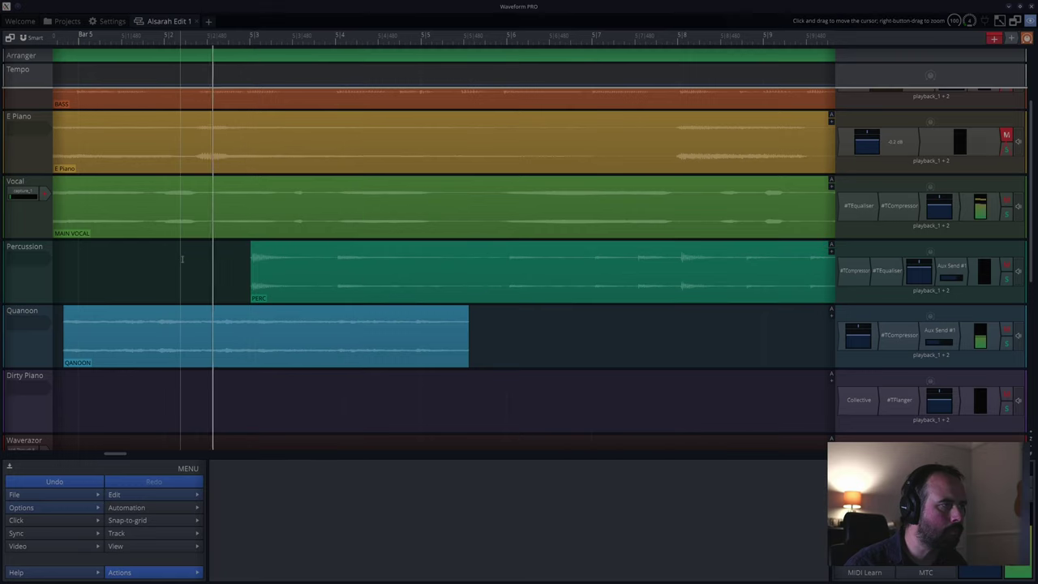
key("space")
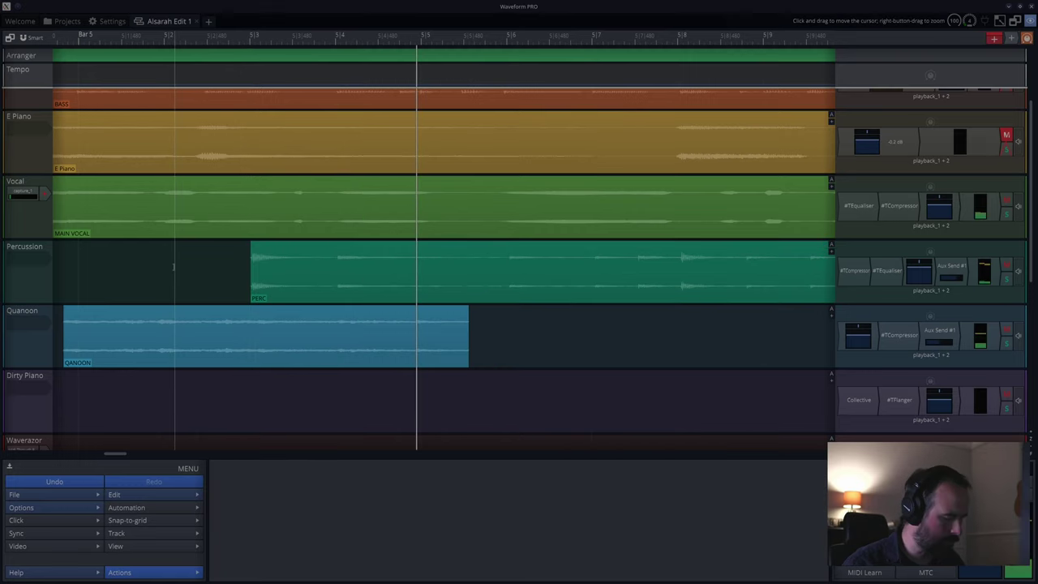
- Play the transition from bar 5 into the chorus to check how the percussion comes in
scroll(175, 271, "down", 1)
scroll(175, 271, "down", 1)
scroll(174, 268, "down", 3)
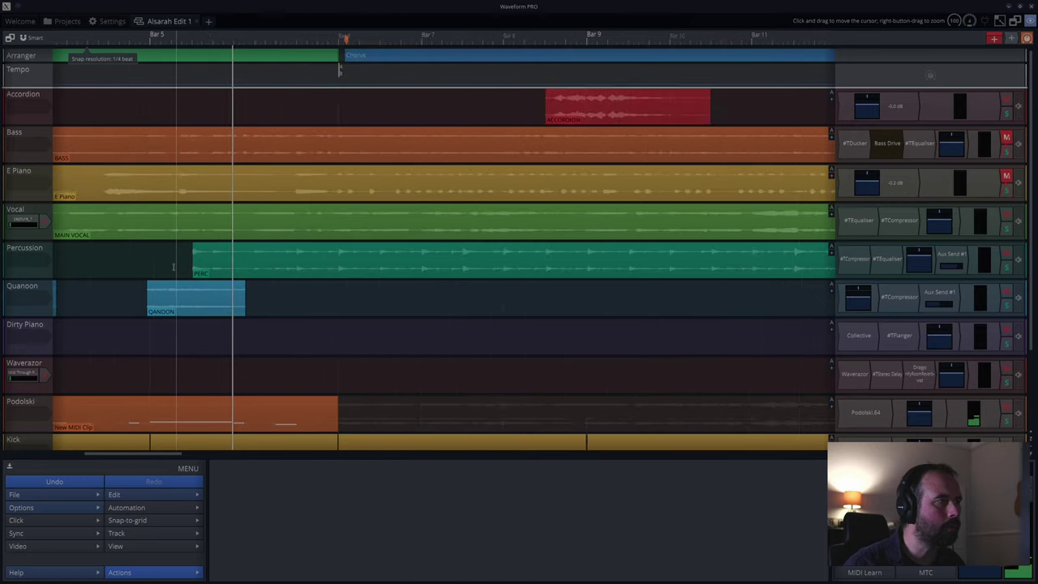
left_click(145, 264)
key("space")
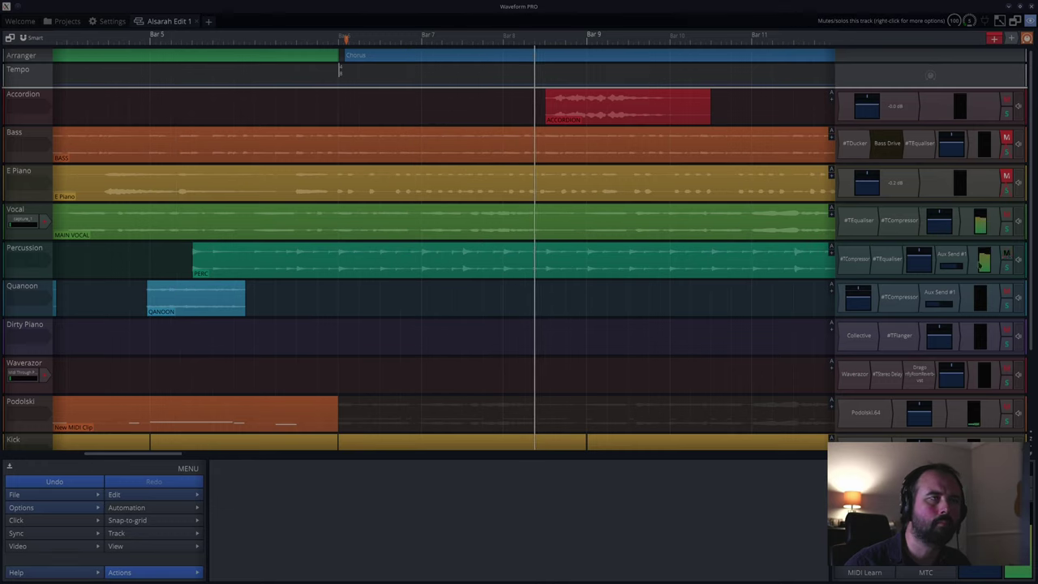
left_click(183, 329)
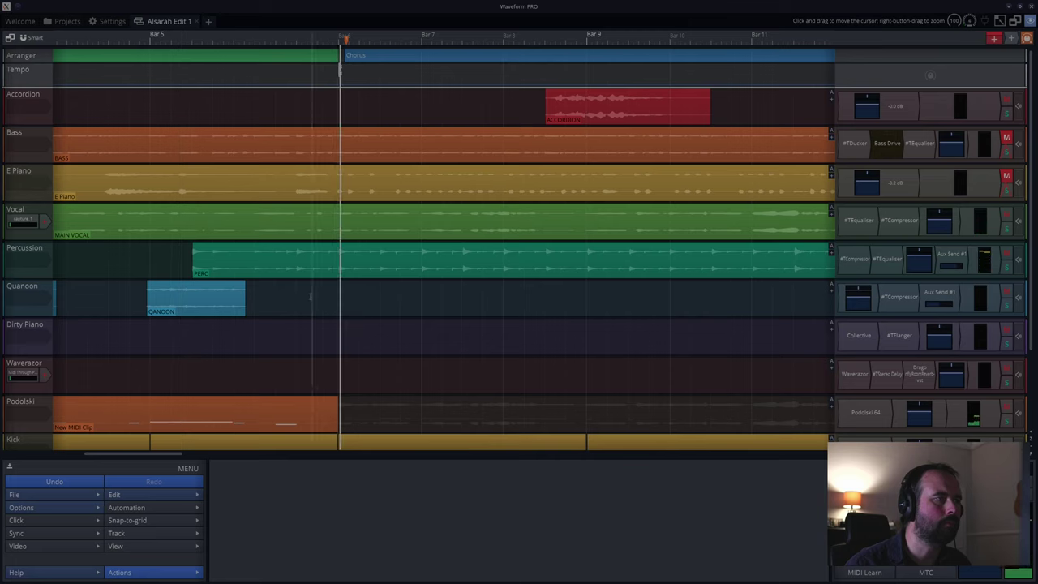
- Split the long percussion clip at 5|8|720, play the transition, and select only the part after the split
left_click(311, 263)
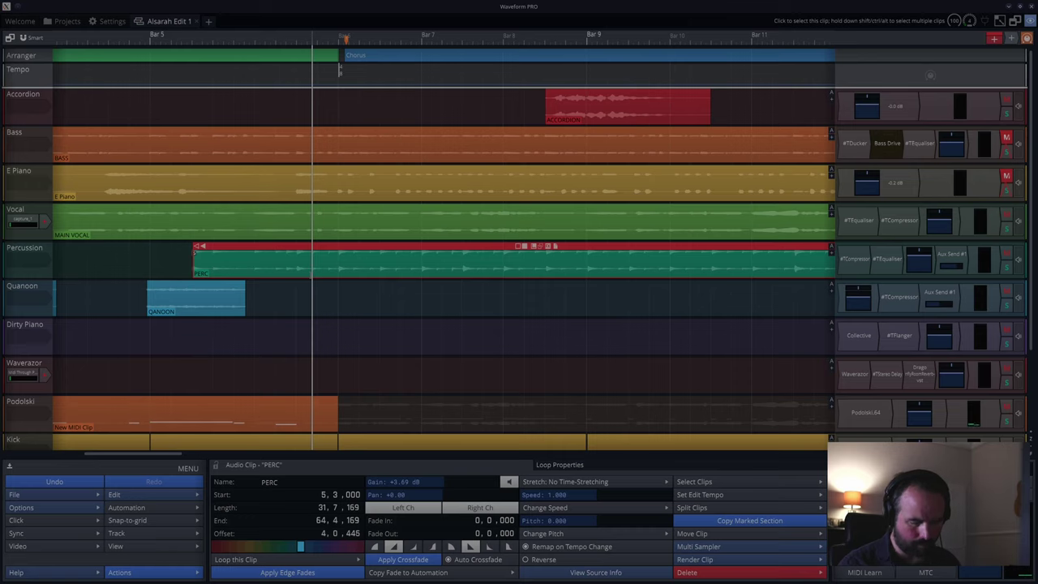
key("s")
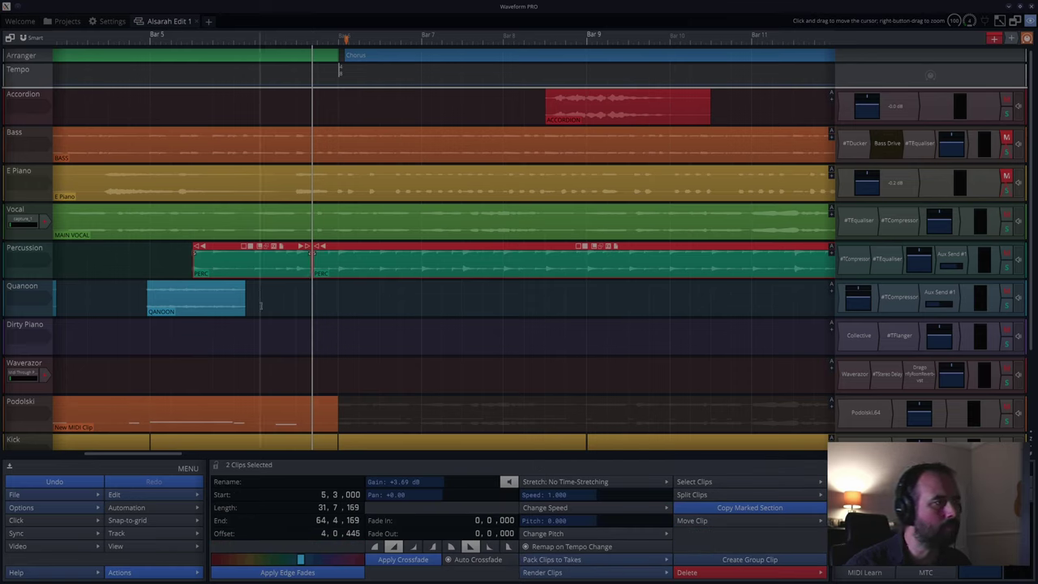
key("space")
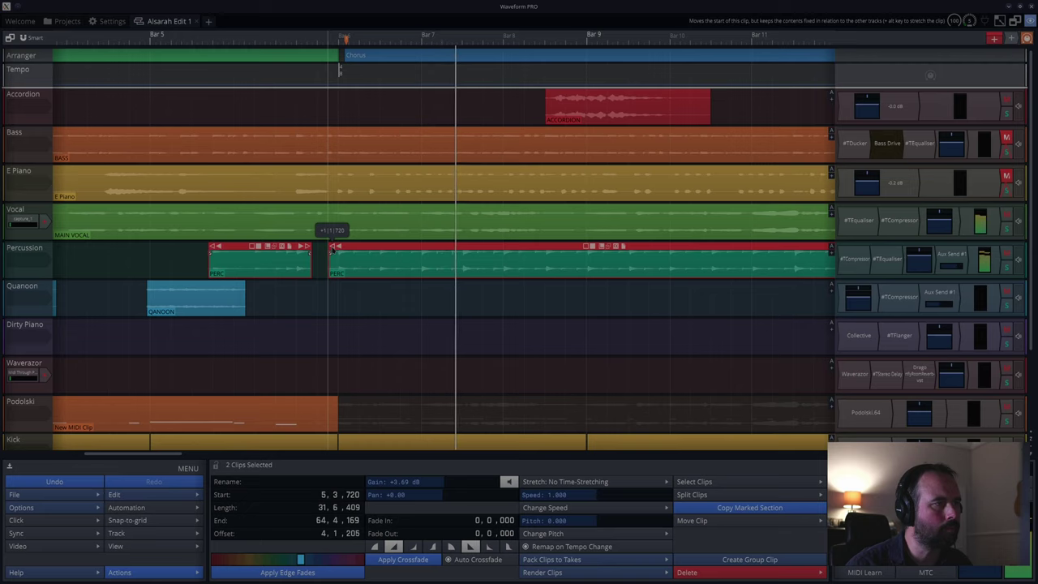
left_click(321, 247)
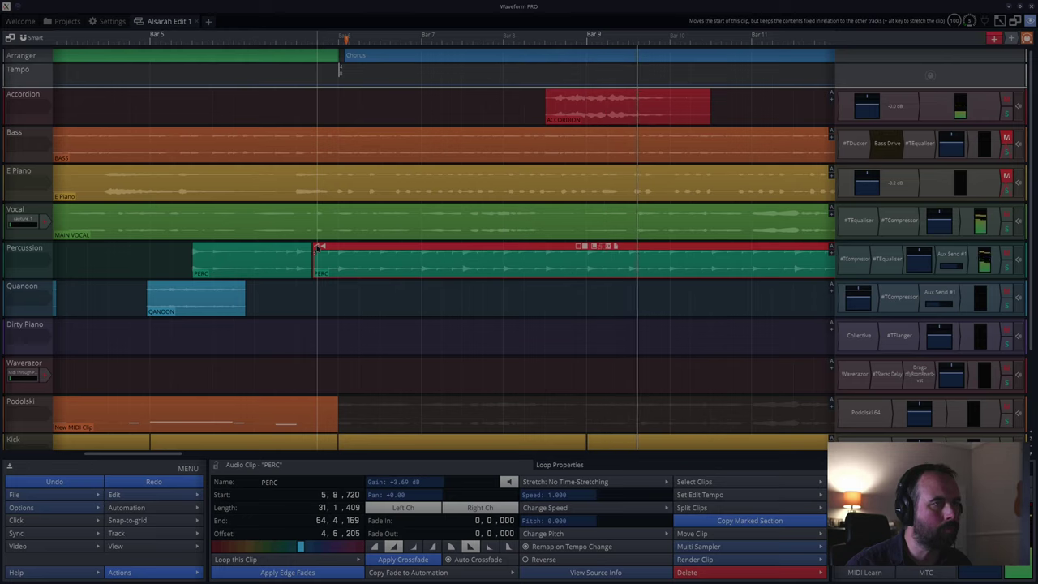
- Trim the start of the long percussion clip to 8|1|000 and play the transition into the chorus
left_click_drag(317, 249, 505, 246)
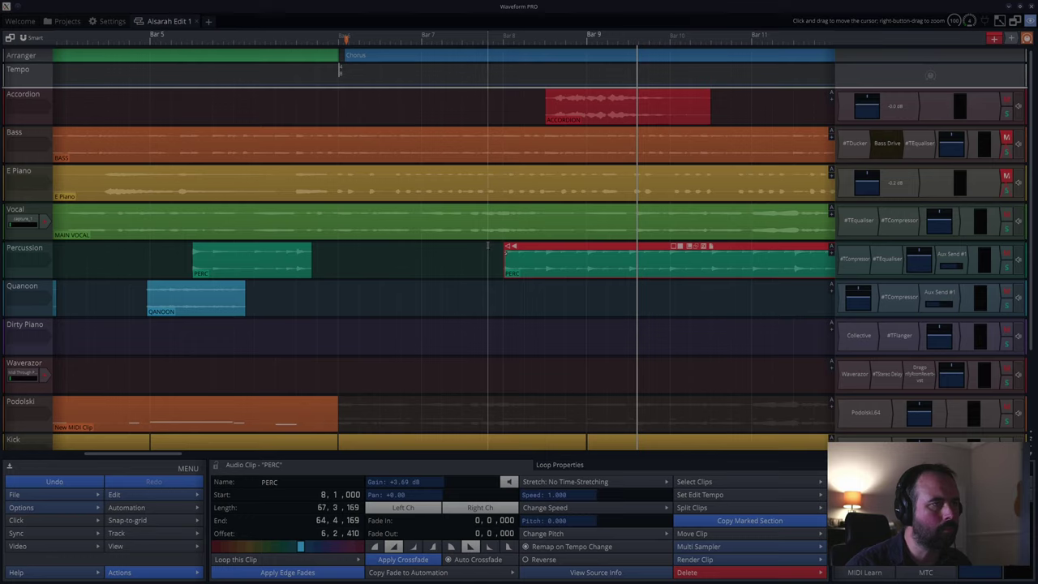
left_click(488, 250)
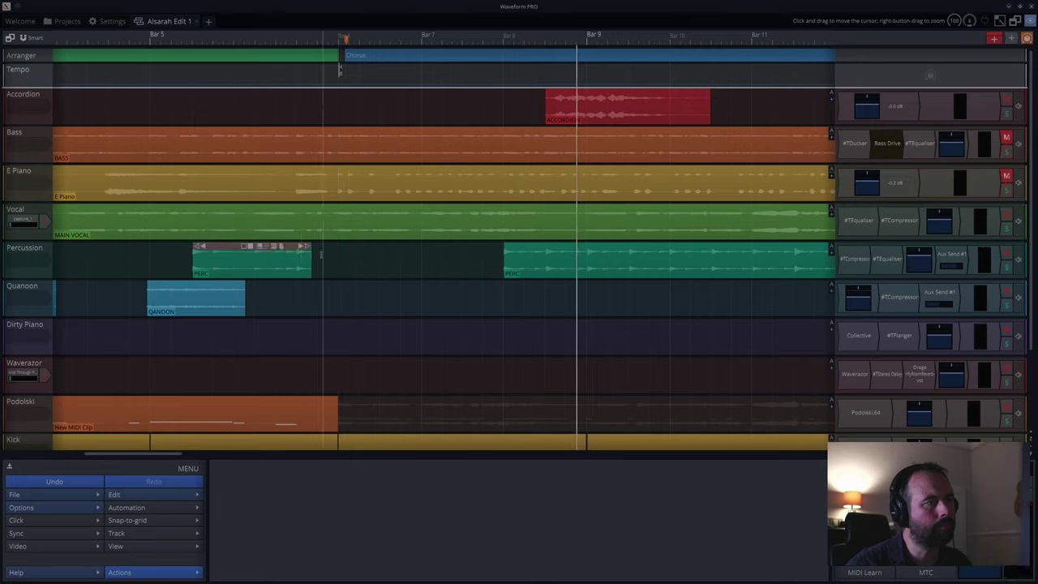
left_click(324, 257)
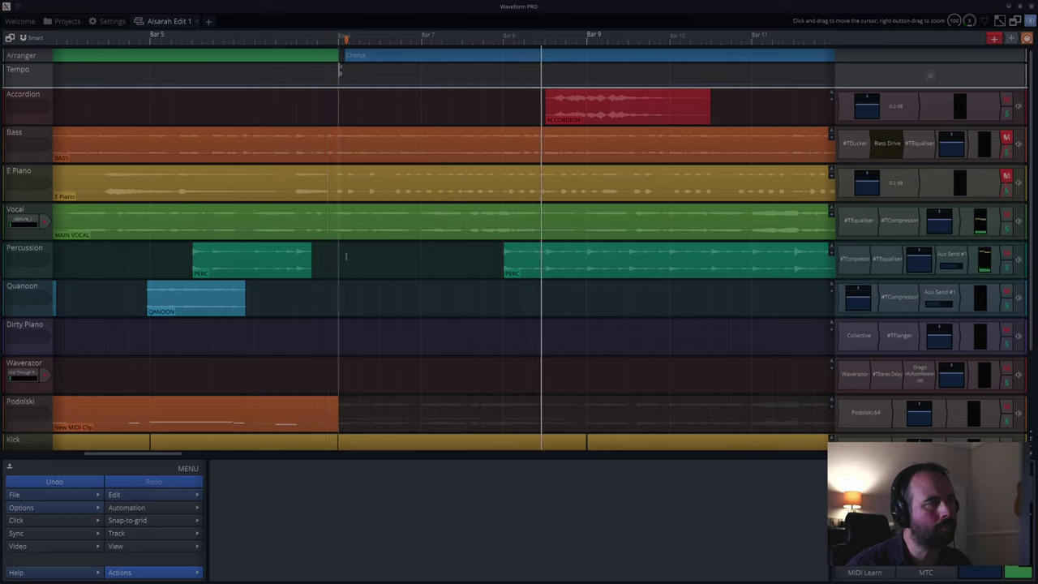
- Play from just before bar 7 and extend the start of the long percussion clip back to 7|1|000
left_click(417, 258)
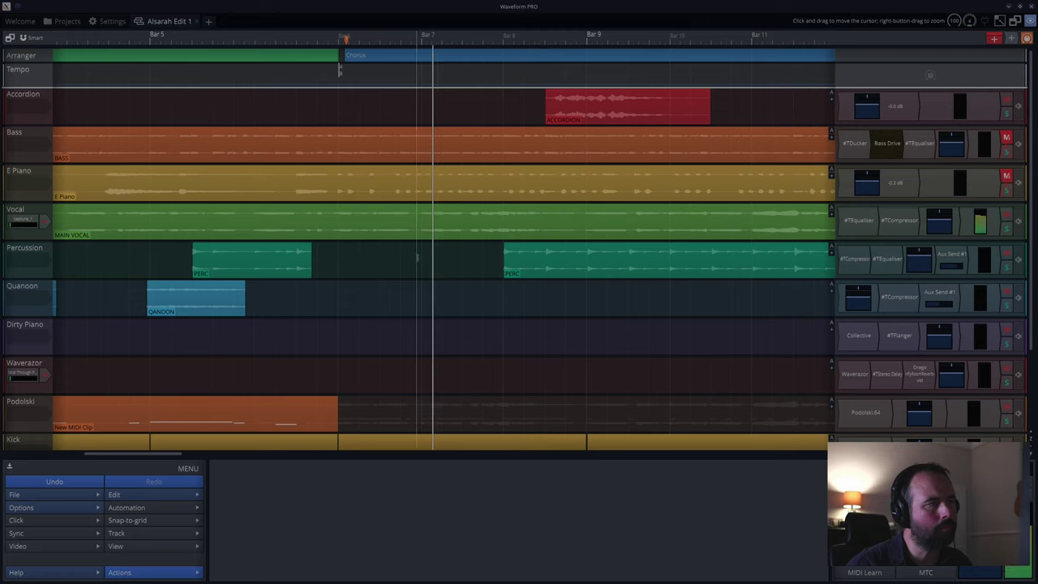
key("space")
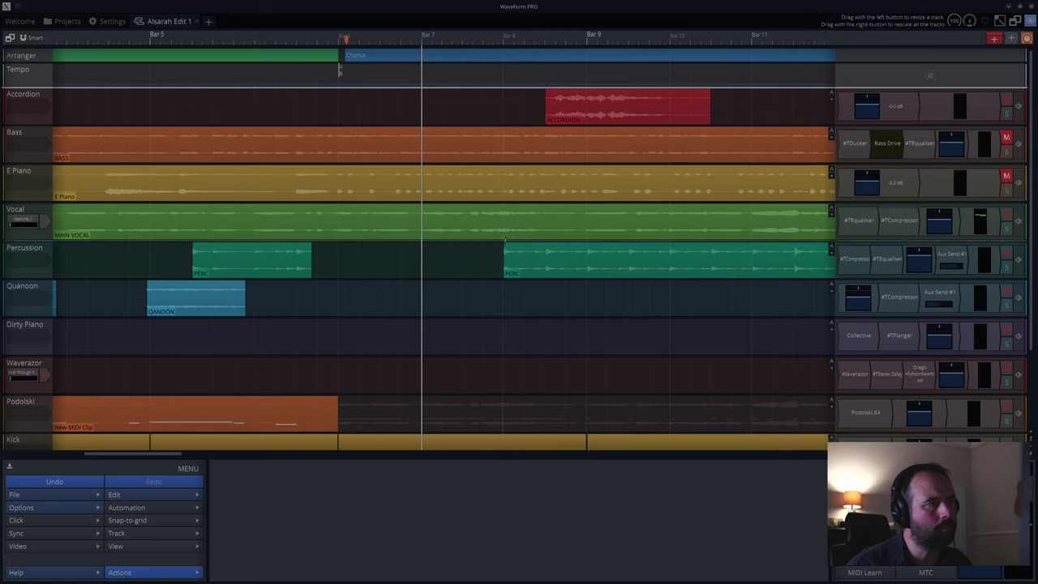
left_click_drag(506, 248, 431, 250)
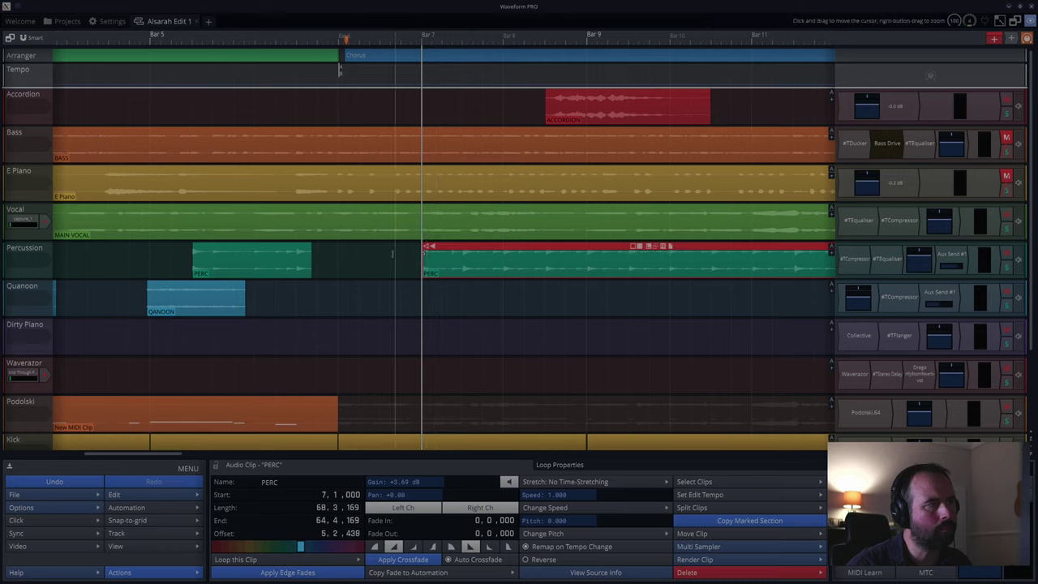
key("space")
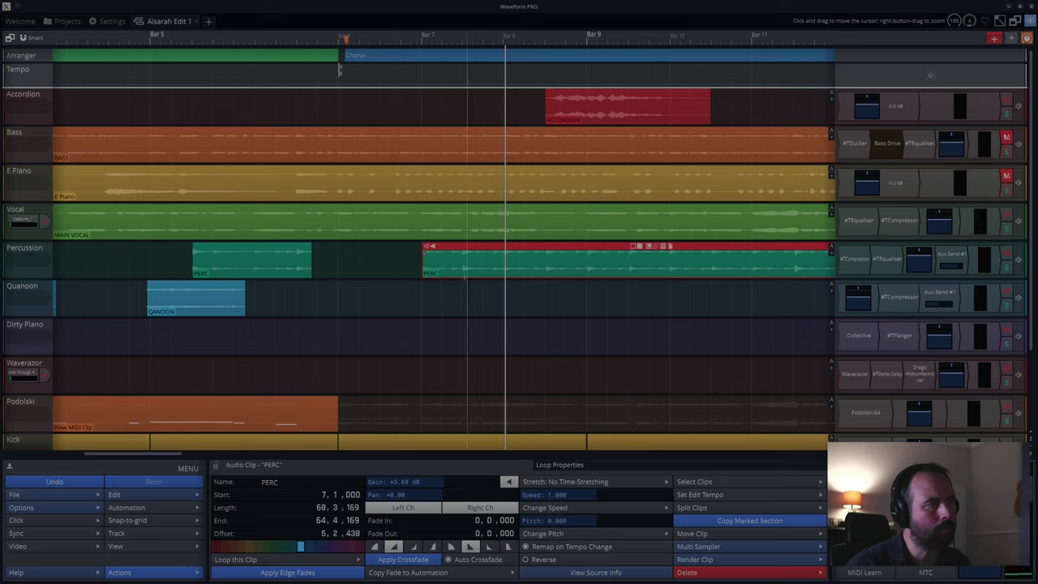
- Split the long percussion clip midway through bar 7, trim the start of the later part to 8|1|000, and play the passage
key("s")
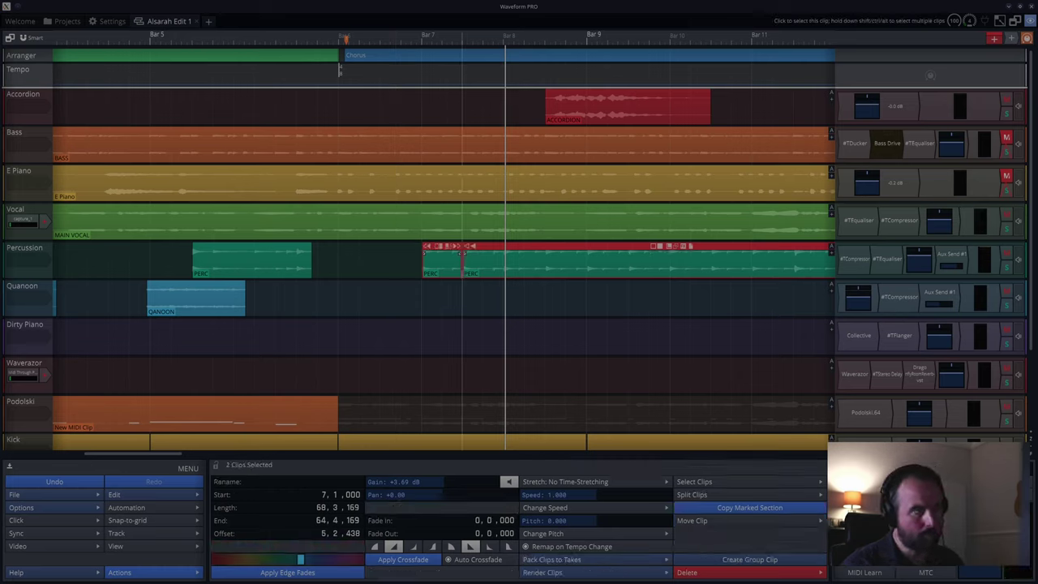
left_click(463, 284)
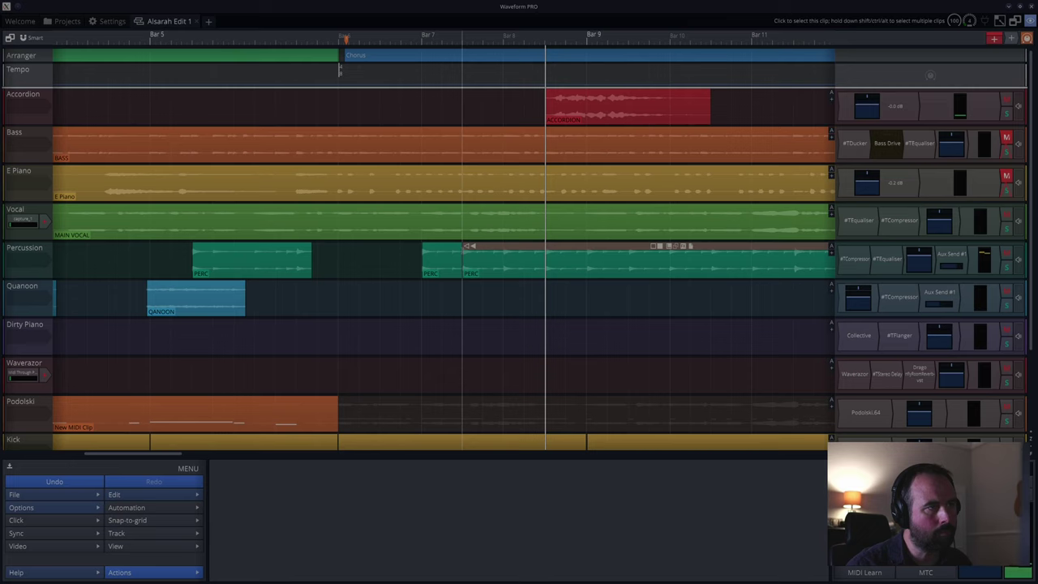
left_click_drag(468, 246, 507, 251)
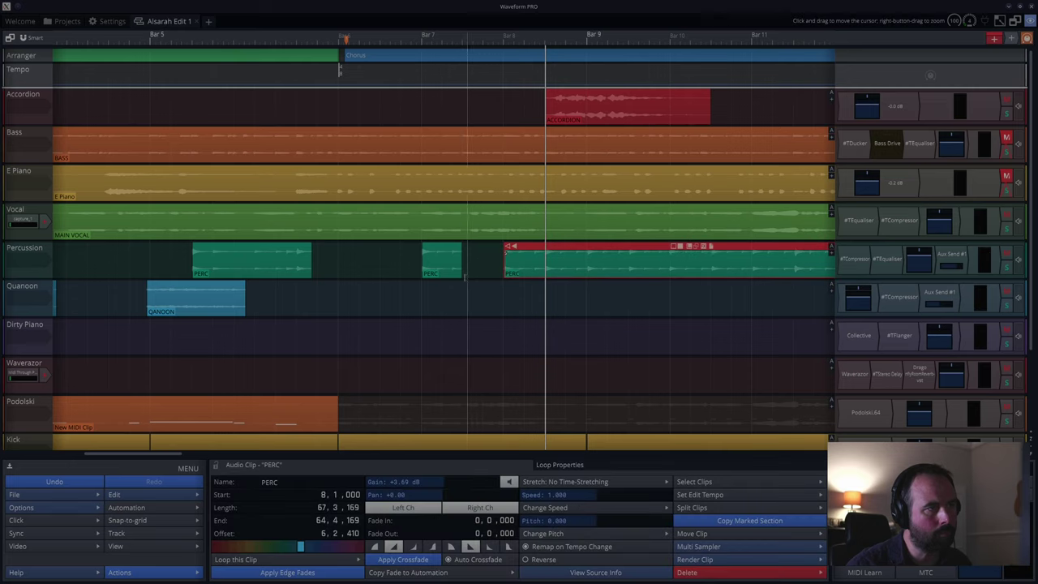
left_click(418, 287)
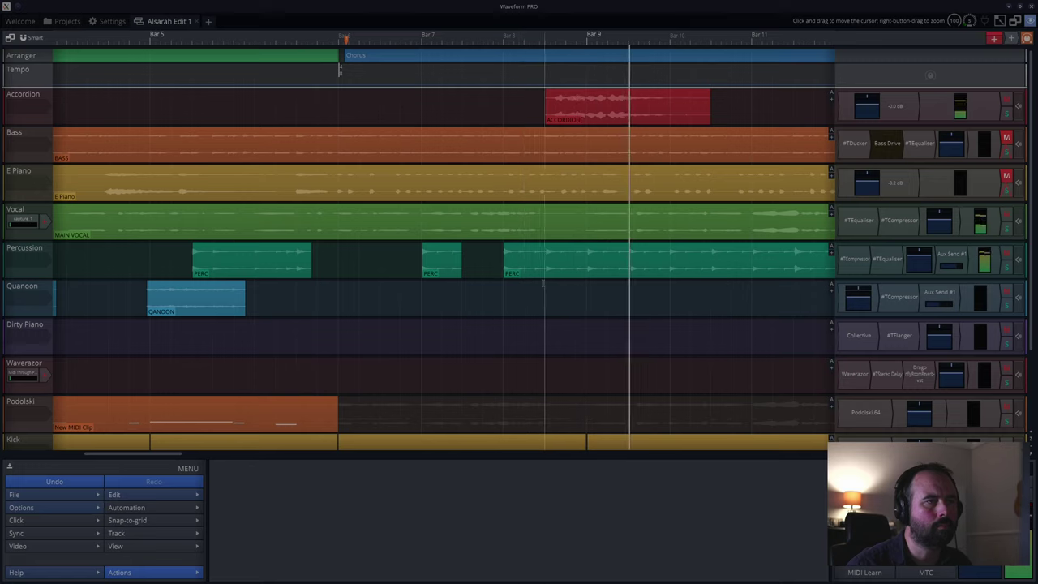
- Split the long percussion clip where the accordion clip begins in bar 8 and play from just before bar 8
left_click(544, 284)
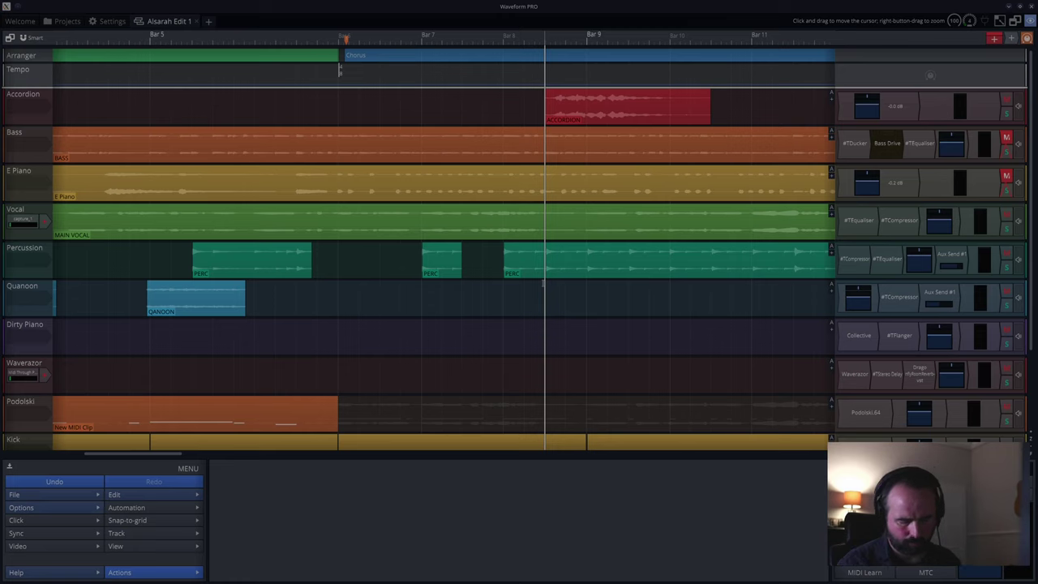
key("s")
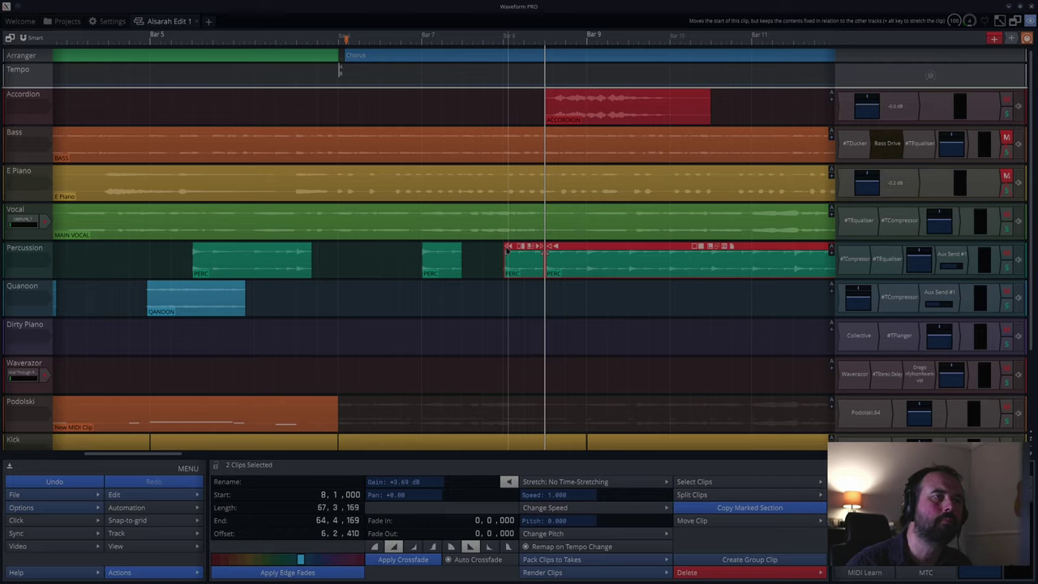
left_click(497, 264)
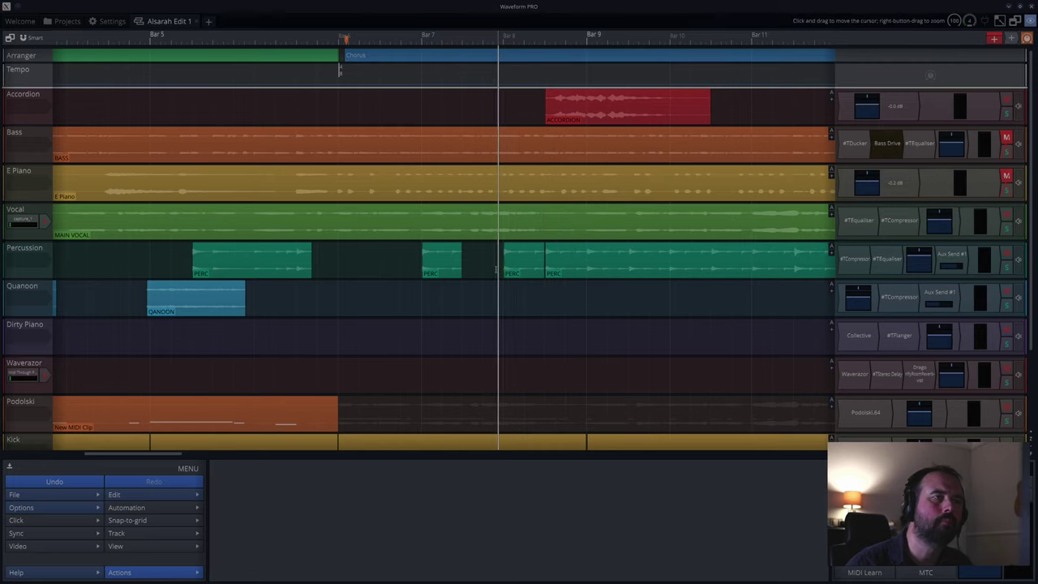
key("space")
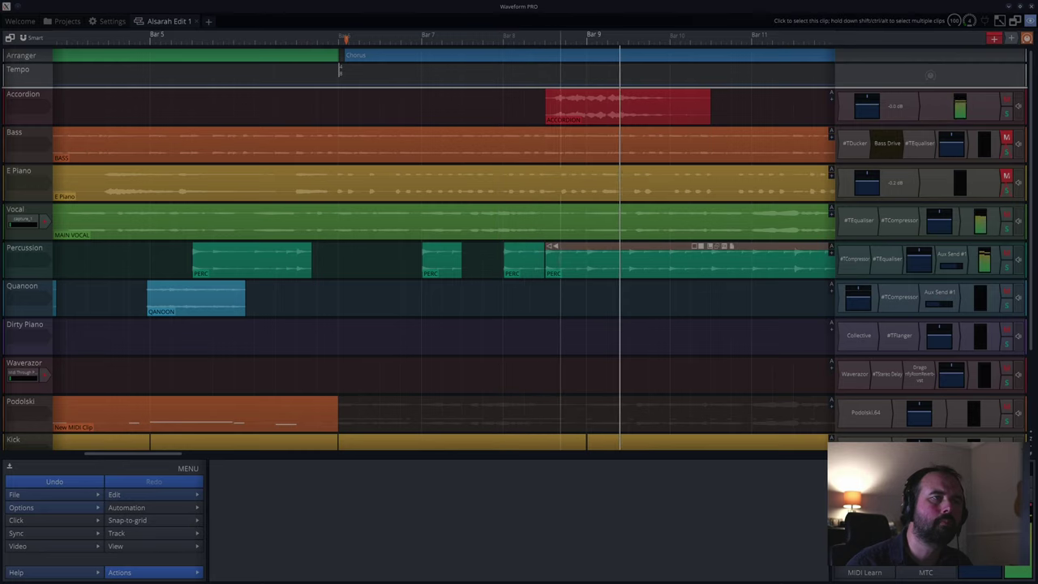
- Trim the start of the percussion part after the bar 8 split to 9|3|000, play it, and trim it further to bar 10
left_click_drag(551, 246, 633, 247)
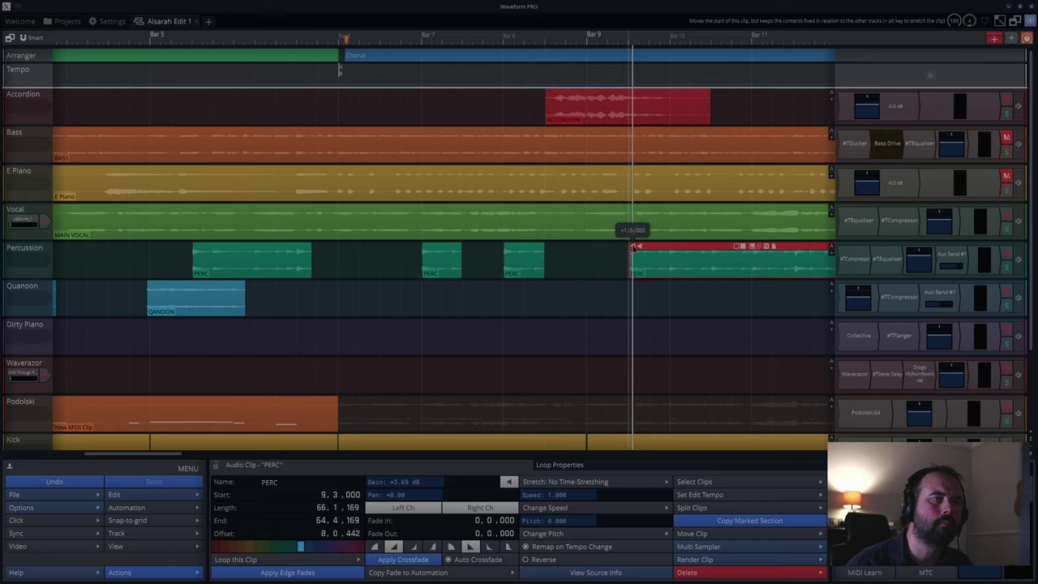
left_click(488, 285)
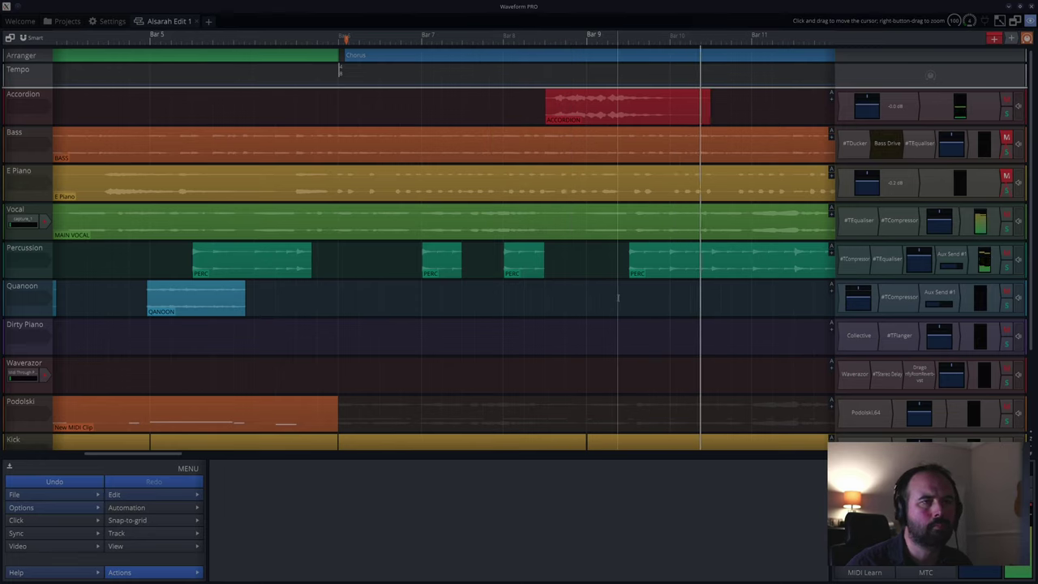
left_click(634, 249)
left_click_drag(633, 250, 673, 252)
left_click(654, 260)
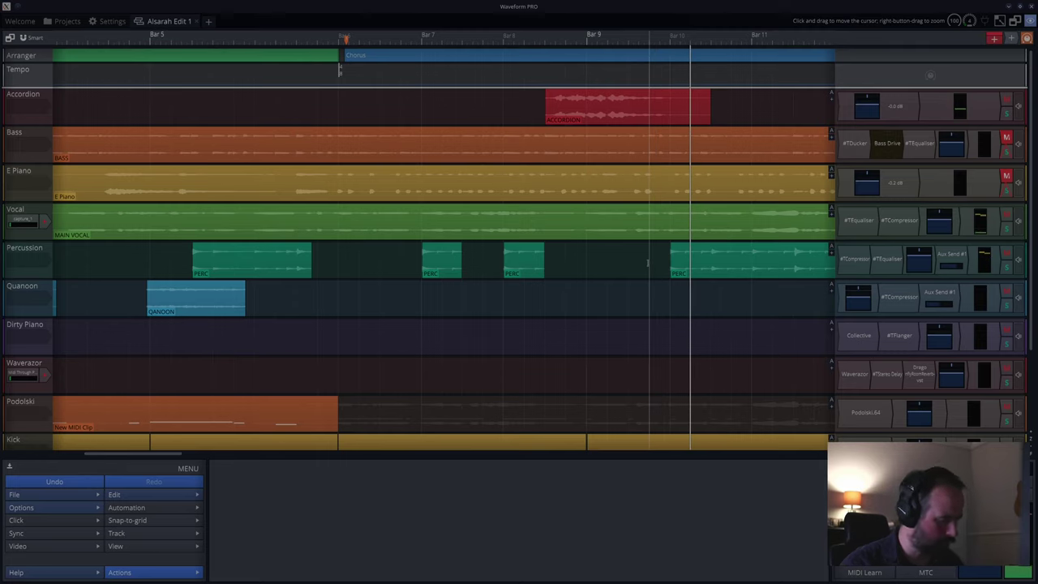
- Extend the start of the percussion clip at bar 10 slightly earlier to 9|4|930 and play its entry
scroll(647, 262, "up", 5)
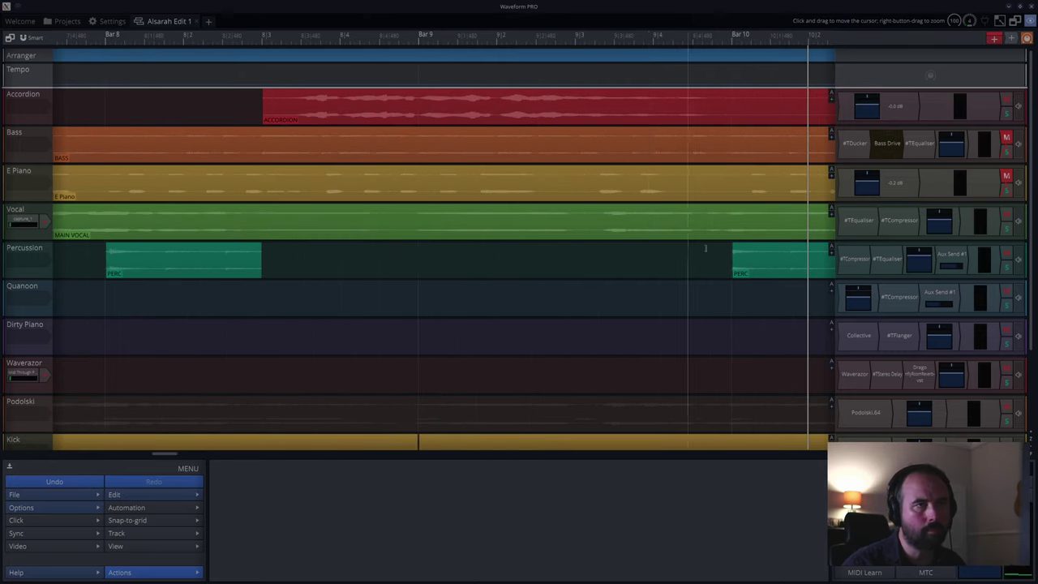
scroll(735, 247, "up", 5)
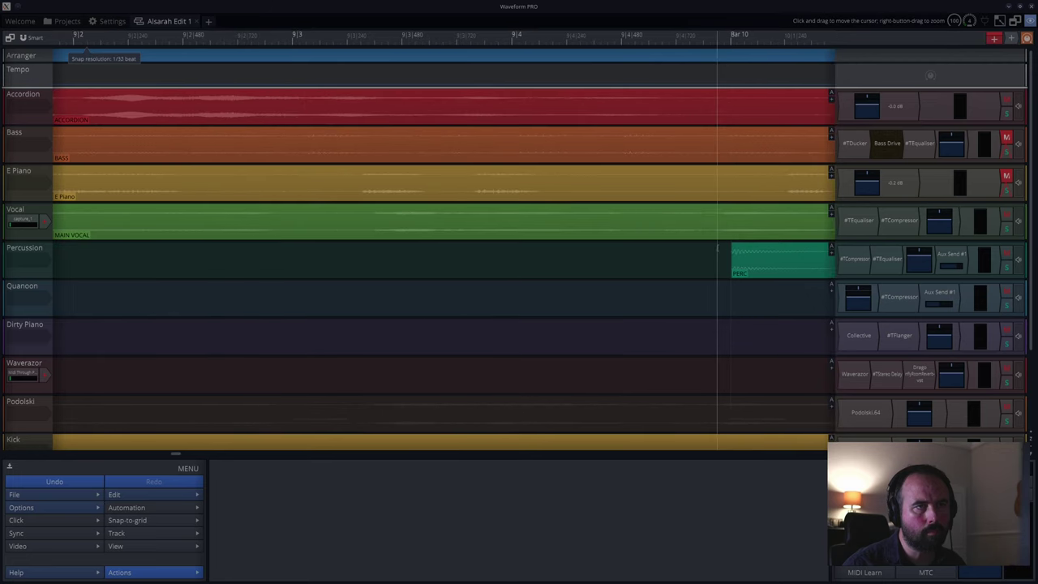
mouse_move(735, 247)
left_mouse_down()
mouse_move(714, 249)
mouse_move(732, 254)
left_mouse_up()
left_click(689, 254)
key("space")
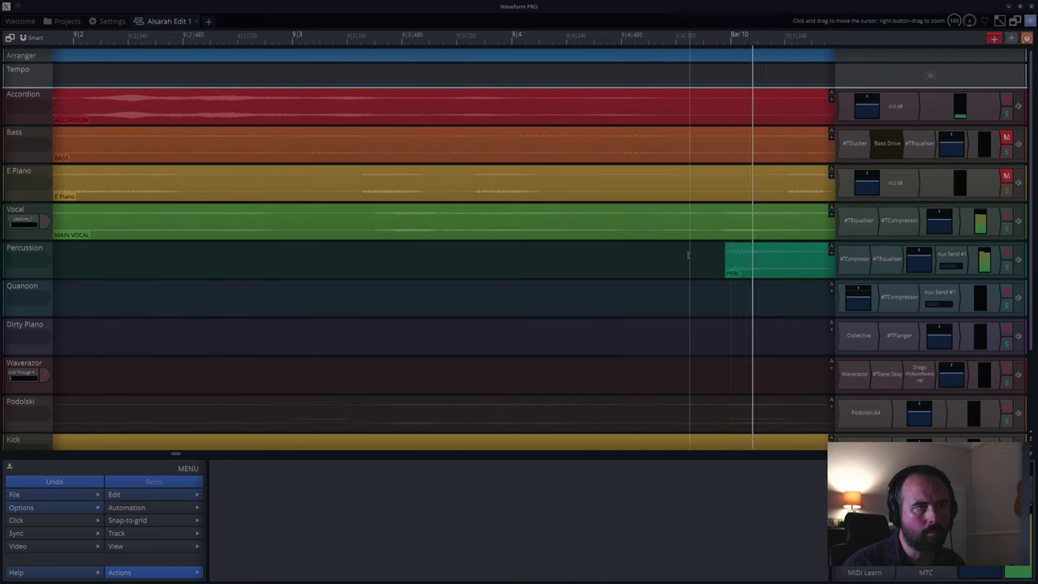
scroll(378, 274, "down", 10)
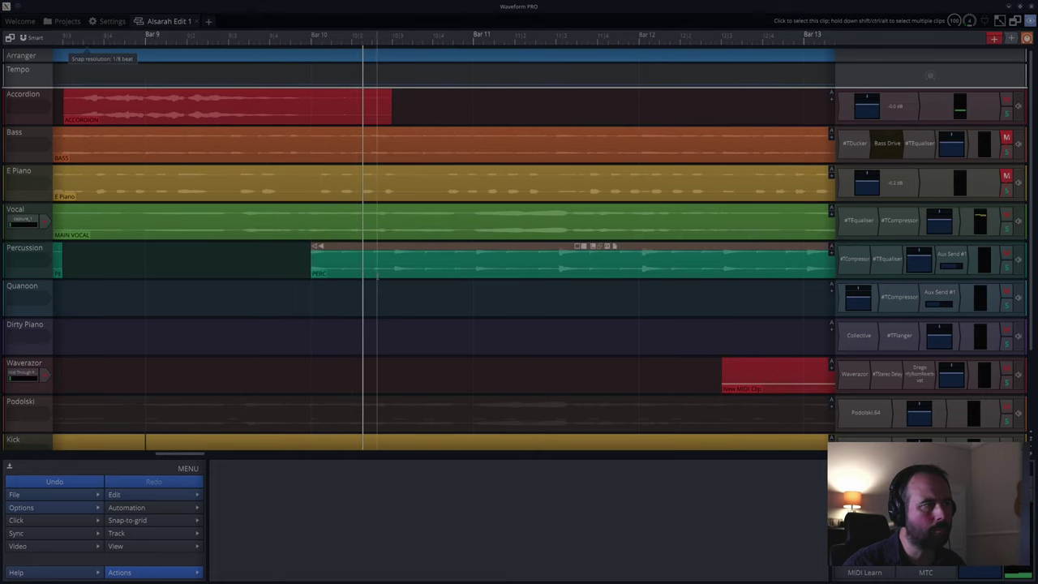
key("space")
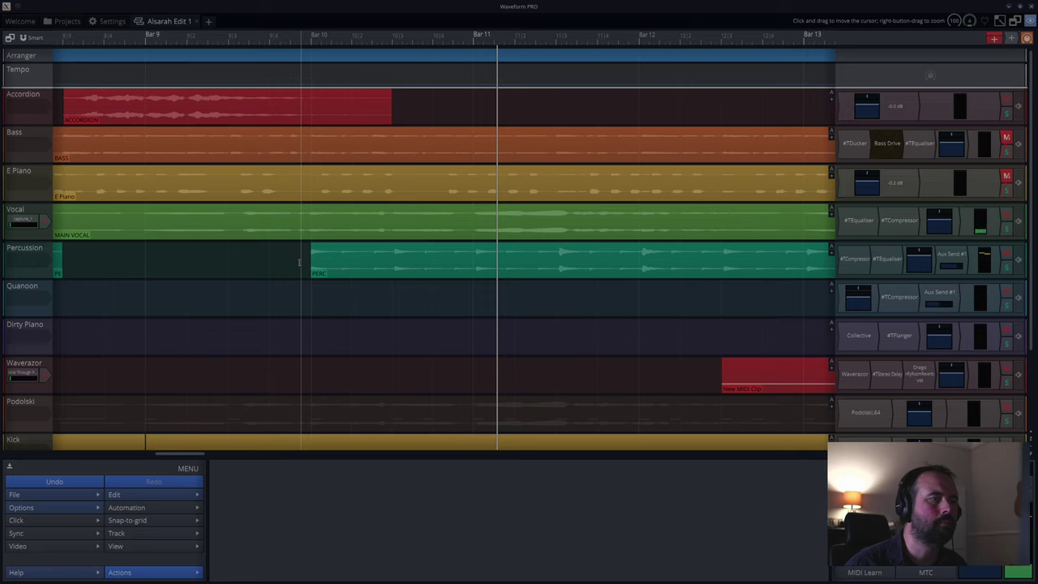
- Split the long percussion clip at 11|1|720, trim the start of the later part to 12|1|000, and play from bar 11
left_click(505, 274)
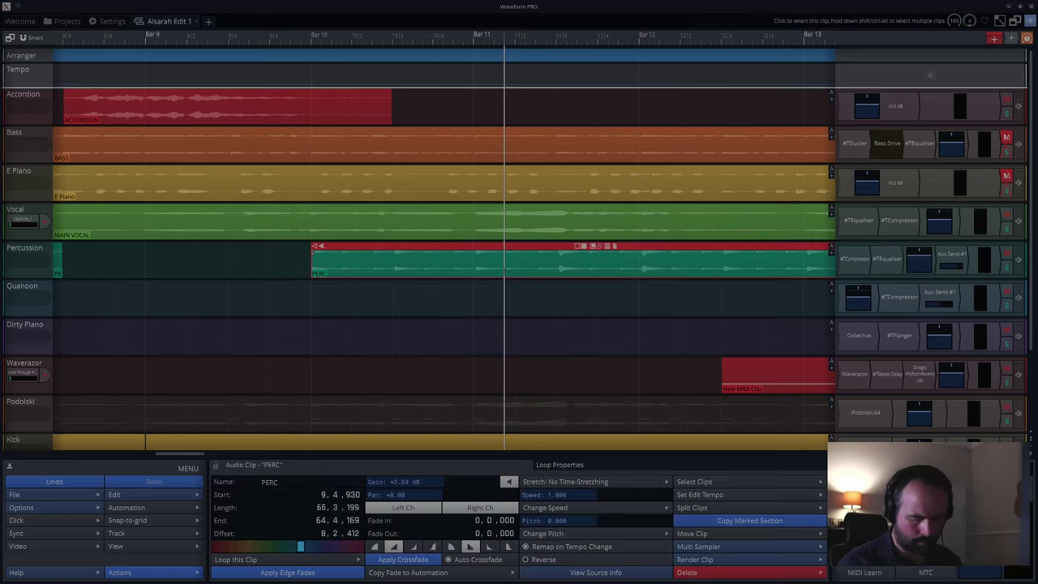
key("slash")
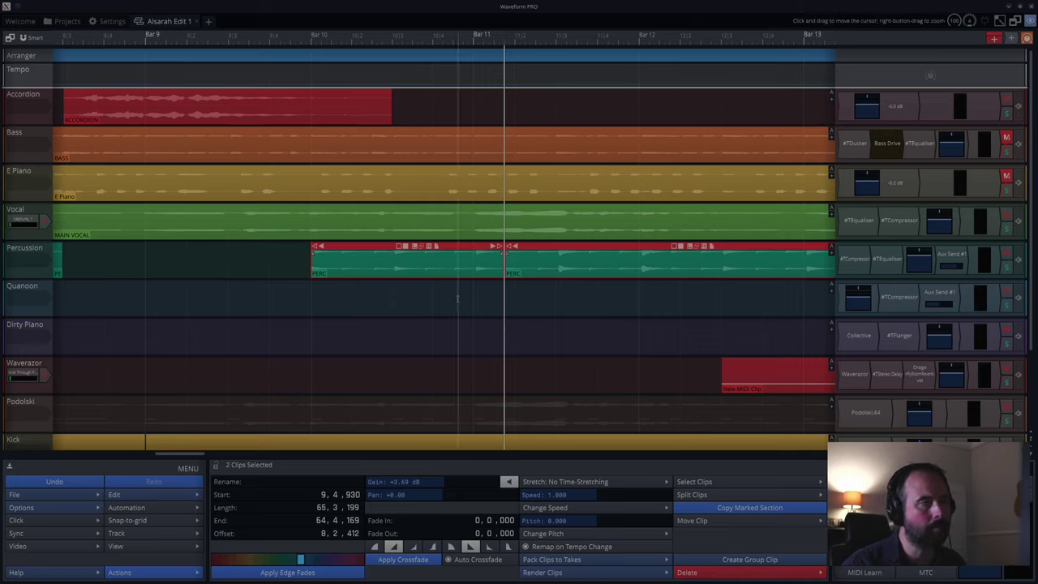
left_click(542, 247)
key("space")
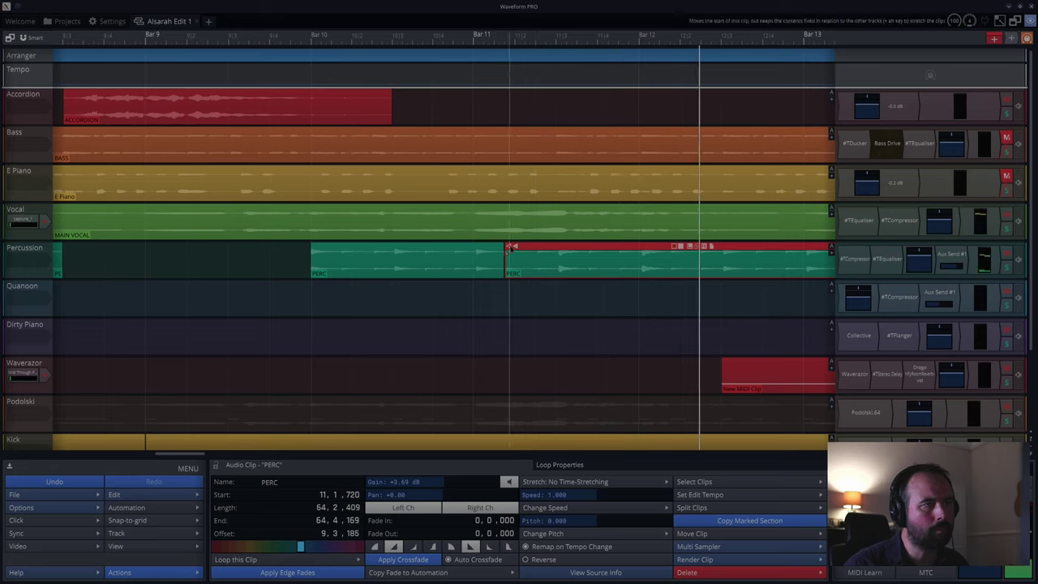
left_click_drag(509, 249, 645, 250)
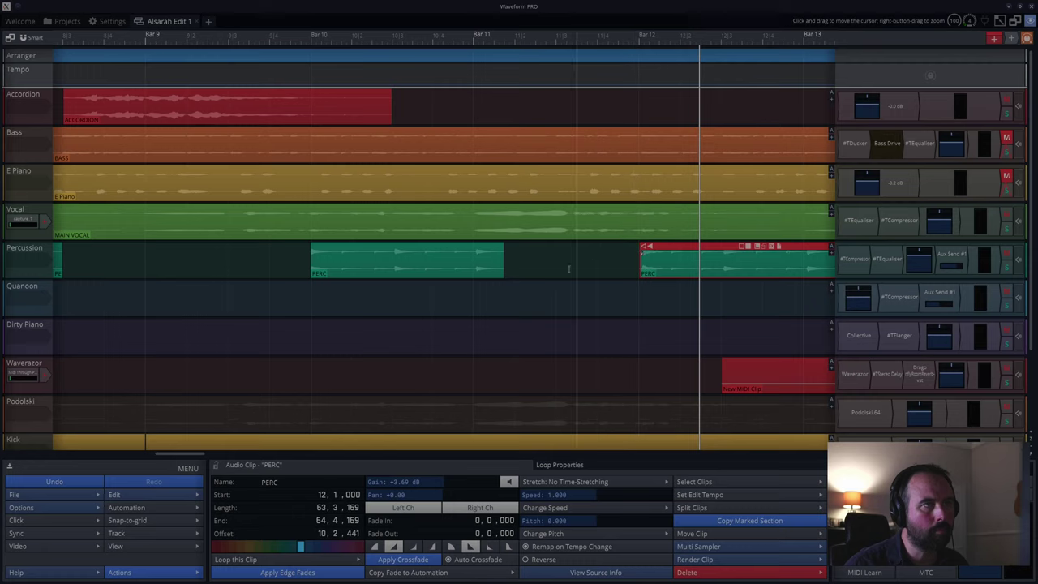
left_click(472, 307)
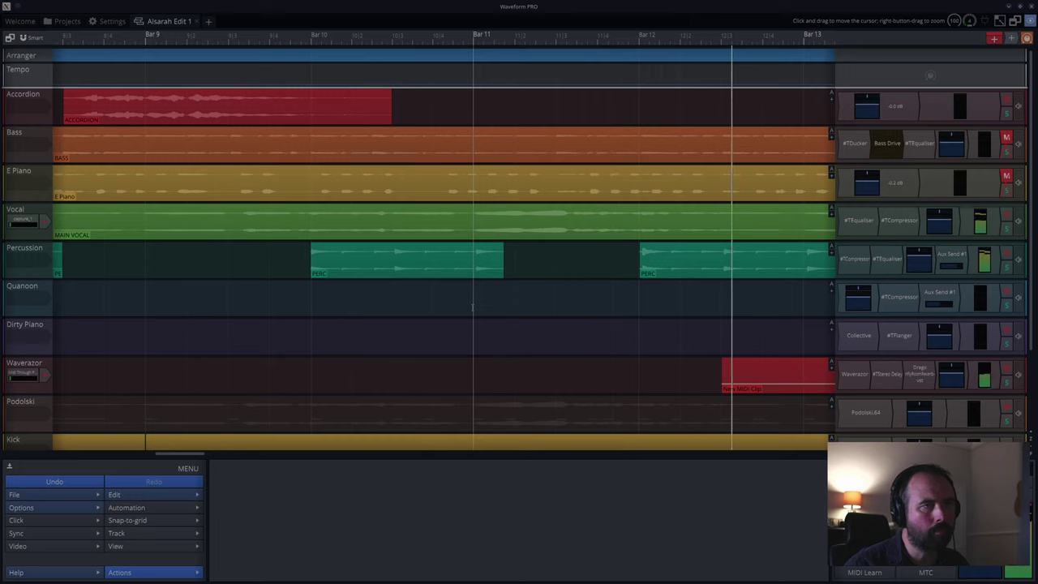
- Fine-trim the start of the percussion clip at bar 12 to 12|1|060 and play the passage from just before bar 10
key("space")
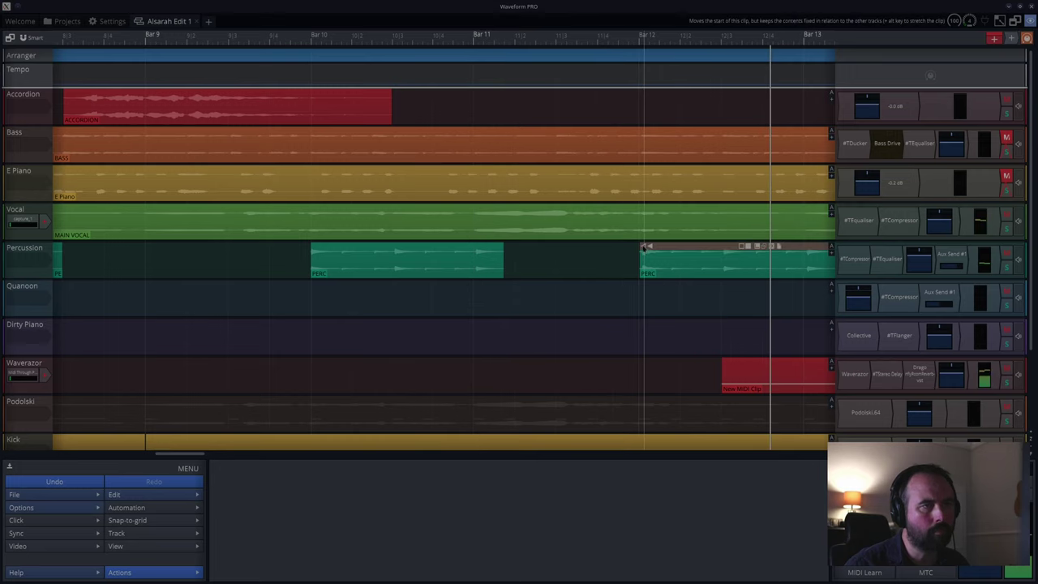
left_click(644, 249)
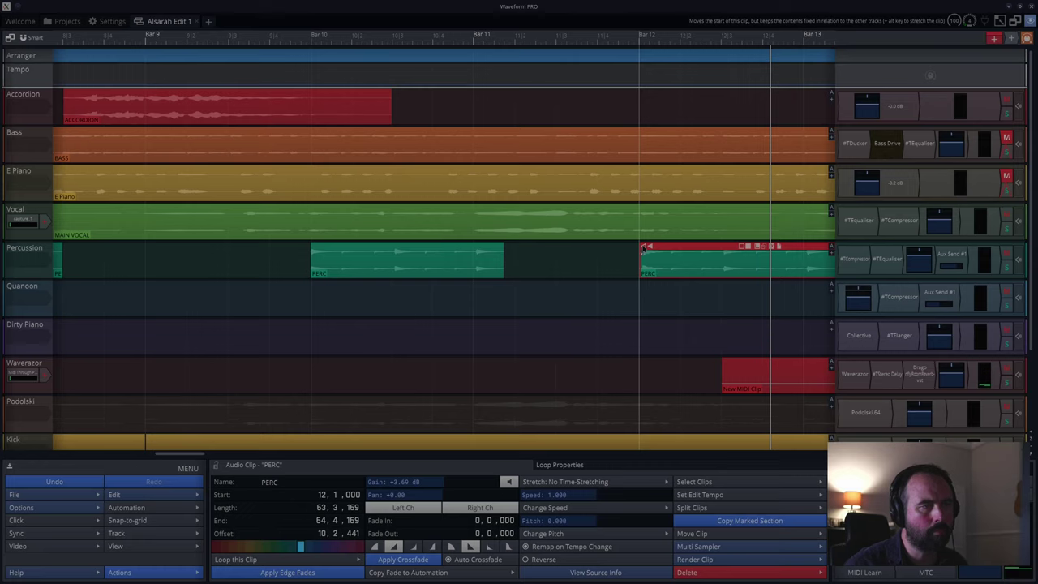
scroll(643, 248, "up", 5)
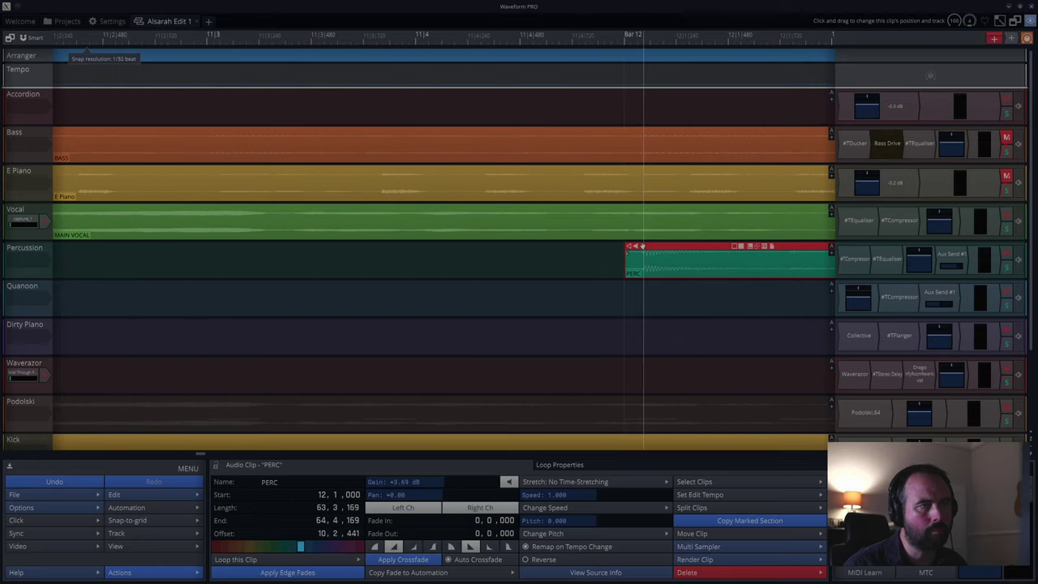
left_click_drag(628, 247, 641, 248)
scroll(527, 272, "down", 5)
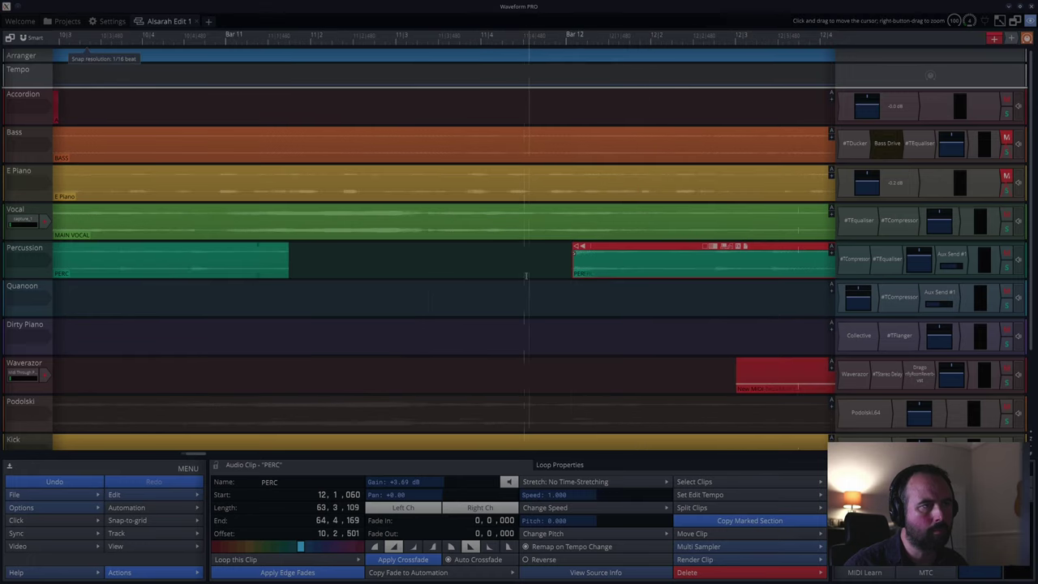
left_click(221, 304)
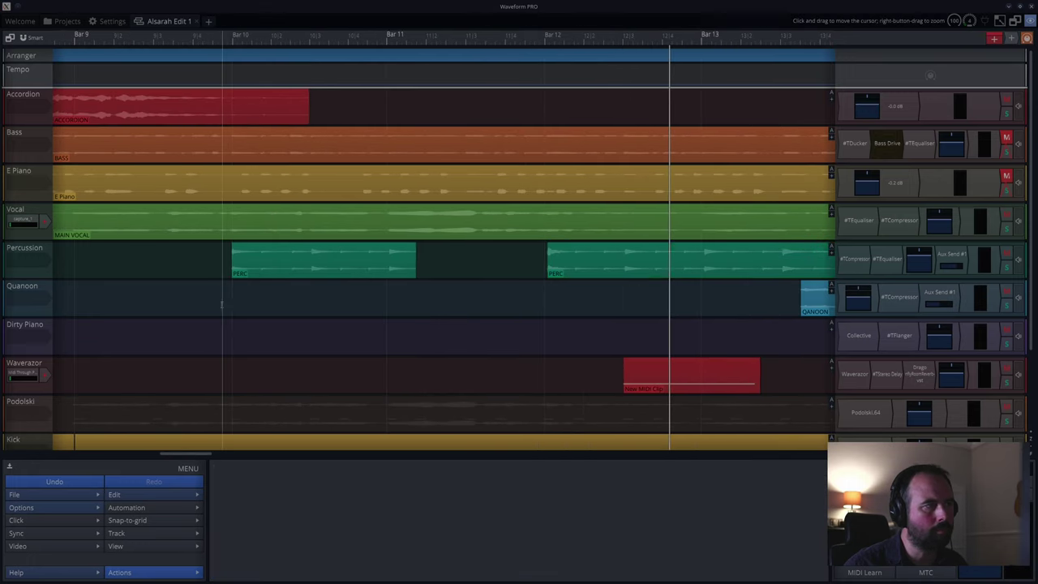
key("space")
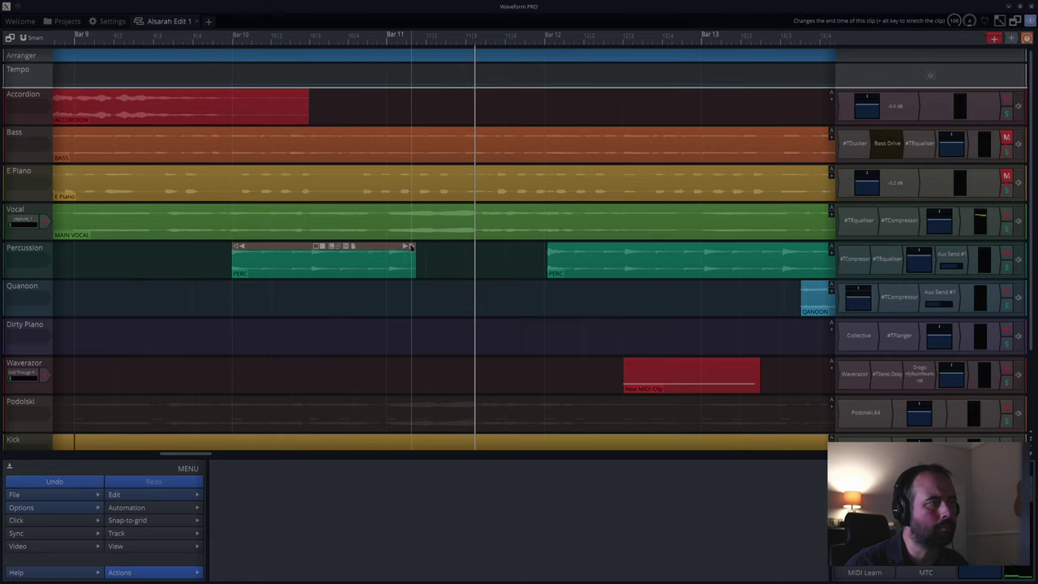
- Extend the end of the percussion clip at bar 10 to 11|1|840, undo a further lengthening, and play from just before bar 11
left_click_drag(411, 247, 418, 247)
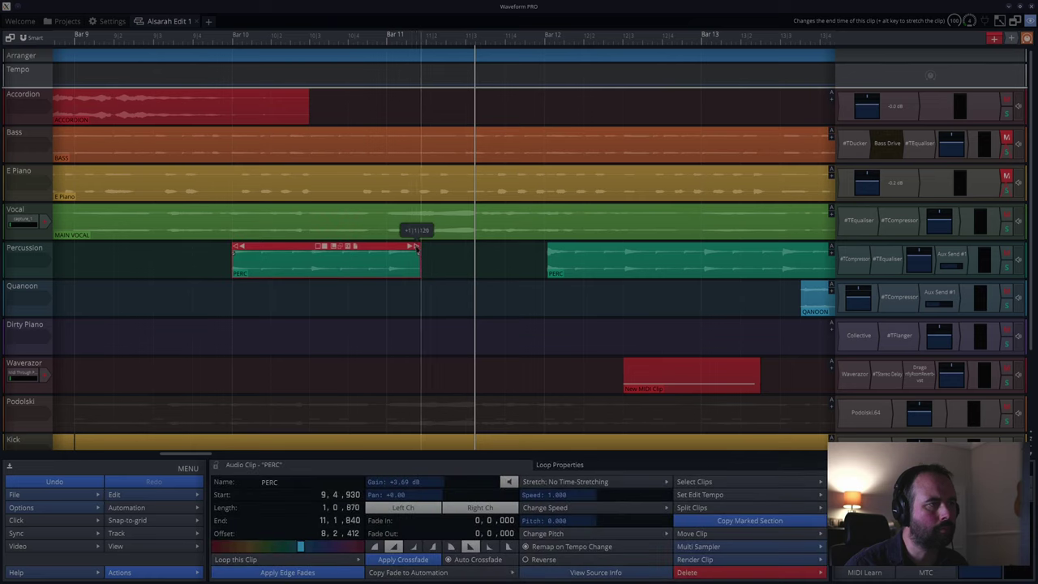
scroll(418, 252, "up", 5)
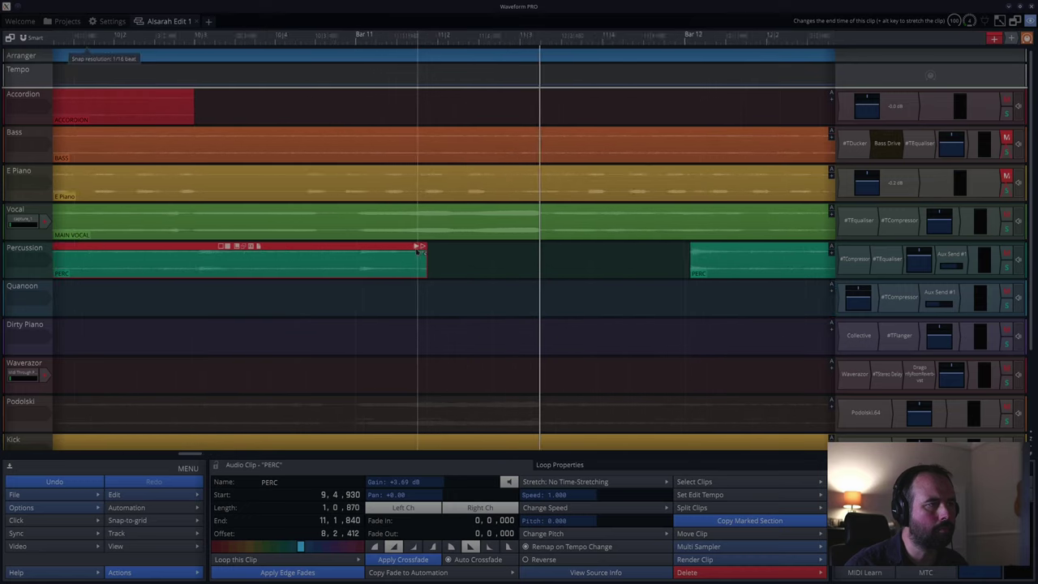
mouse_move(438, 247)
left_mouse_down()
mouse_move(479, 248)
mouse_move(423, 249)
mouse_move(451, 252)
left_mouse_up()
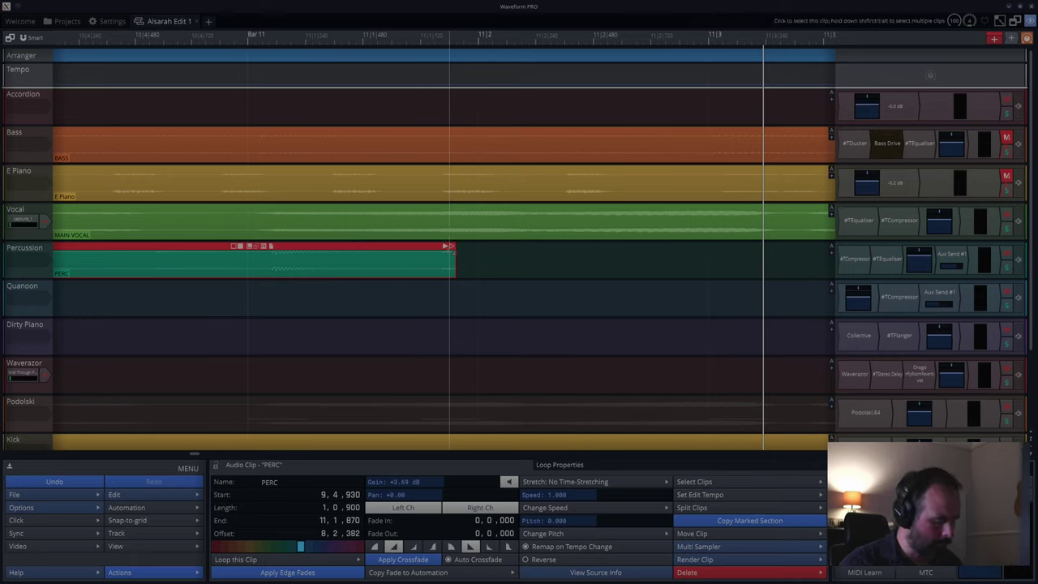
key("ctrl+z")
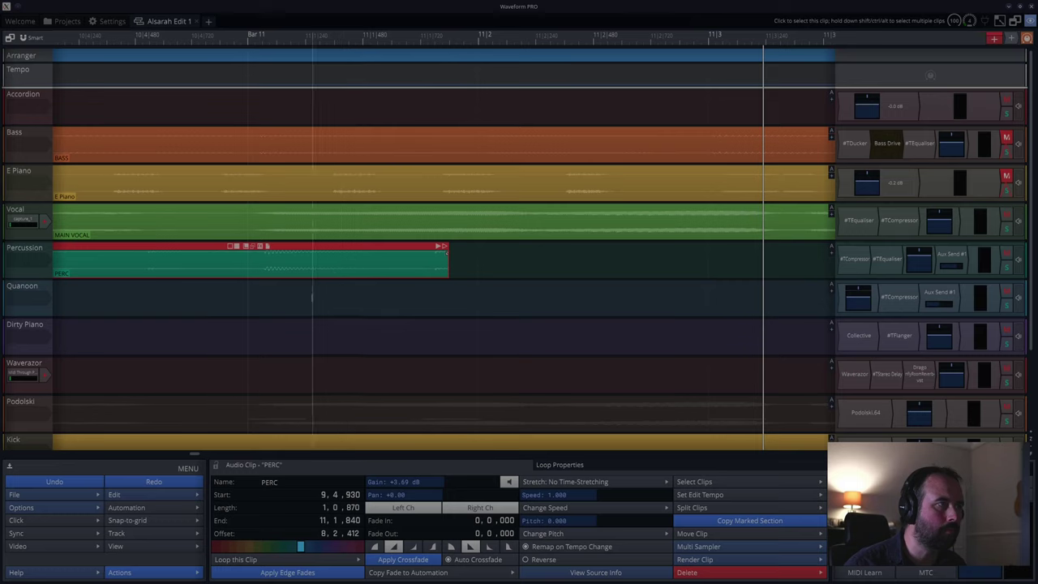
left_click(154, 300)
key("space")
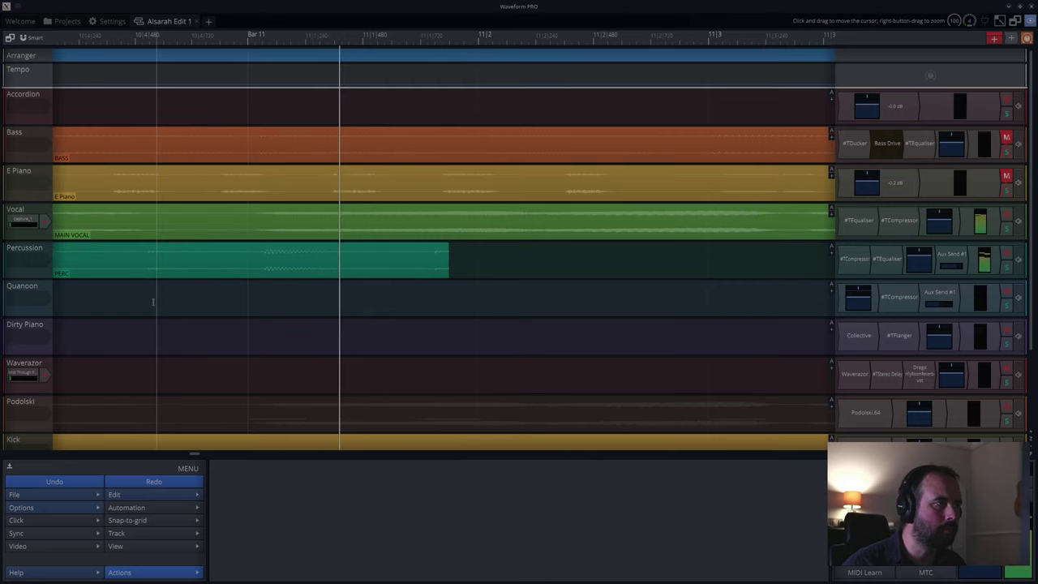
- Extend the end of the bar 10 percussion clip to 11|2|000 and replay the passage around bar 11
left_click_drag(444, 247, 473, 247)
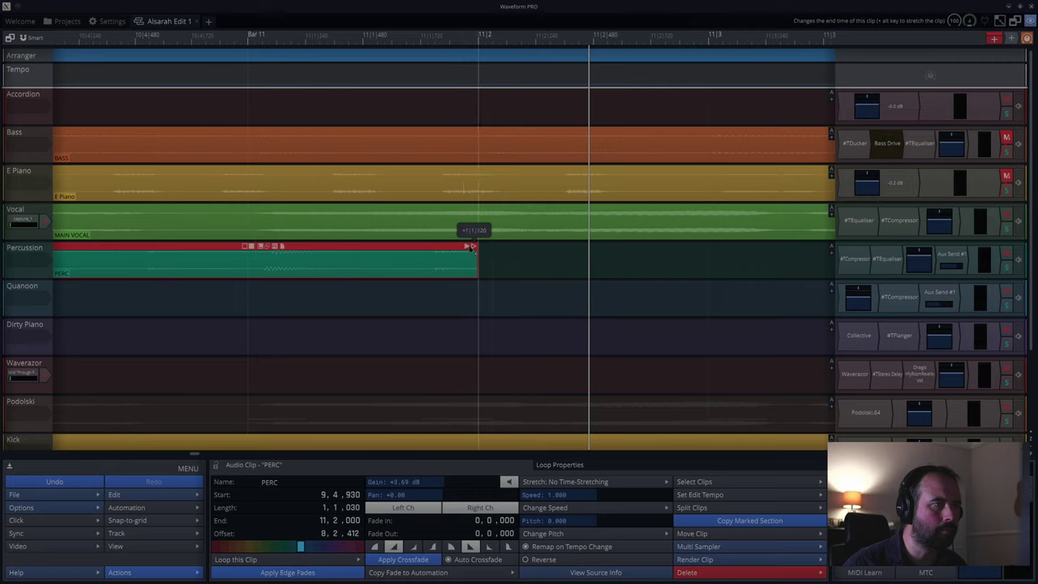
left_click(429, 298)
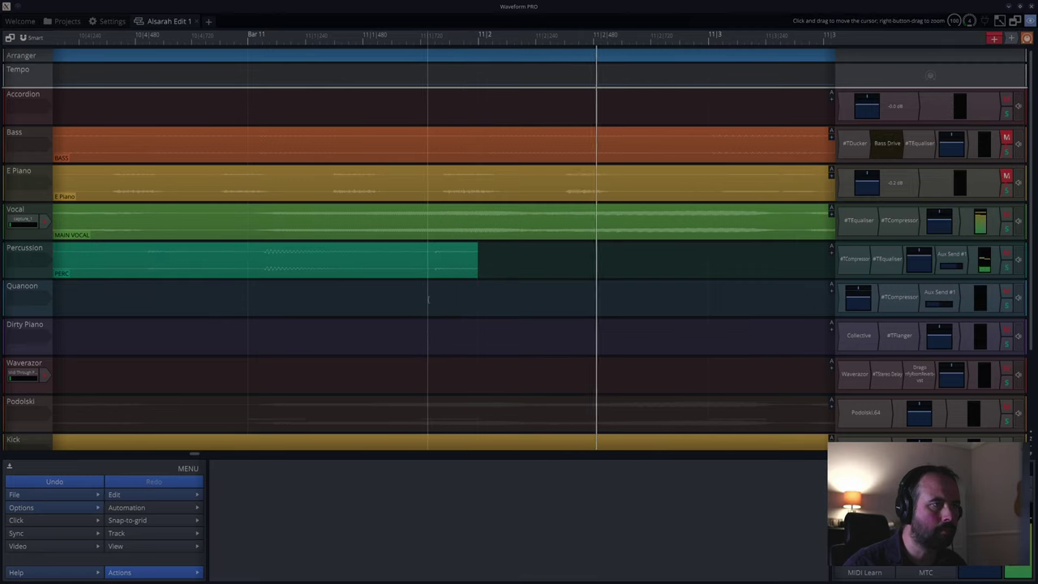
key("space")
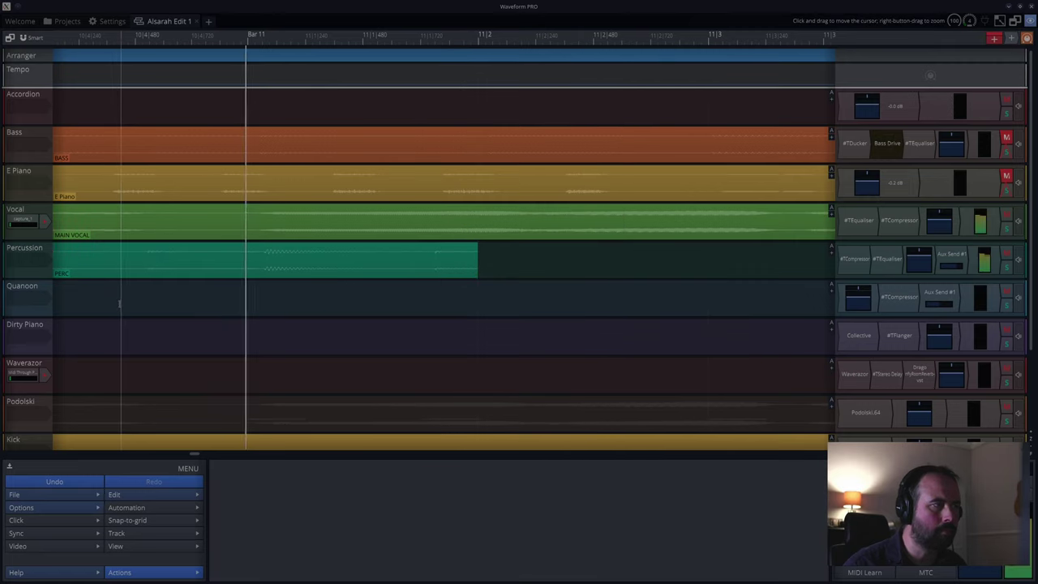
- Lengthen the bar 10 percussion clip to end just past 11|2|480 and play from just before bar 11
mouse_move(477, 249)
left_click_drag(474, 246, 605, 253)
left_click(233, 306)
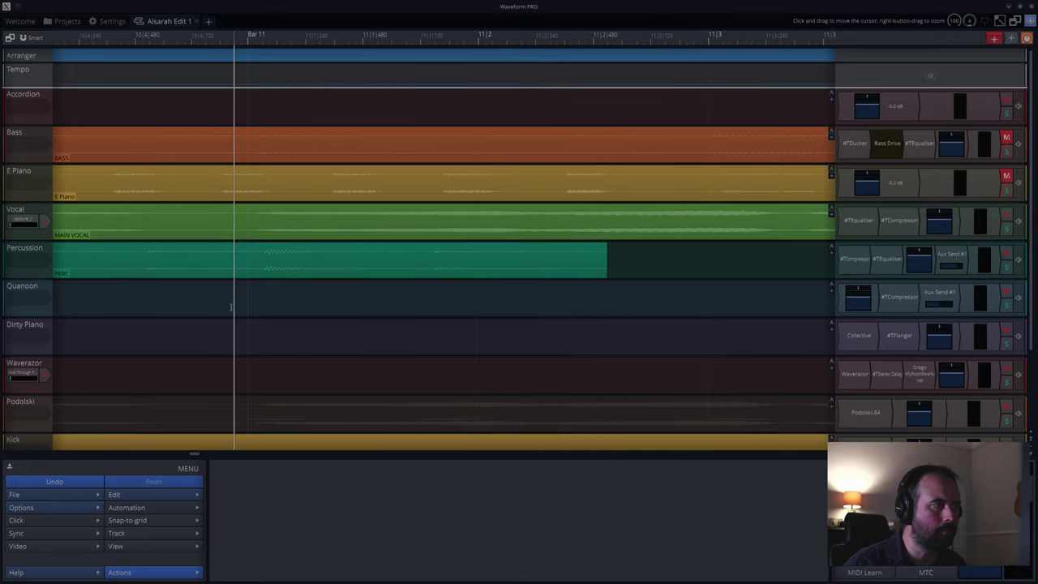
key("space")
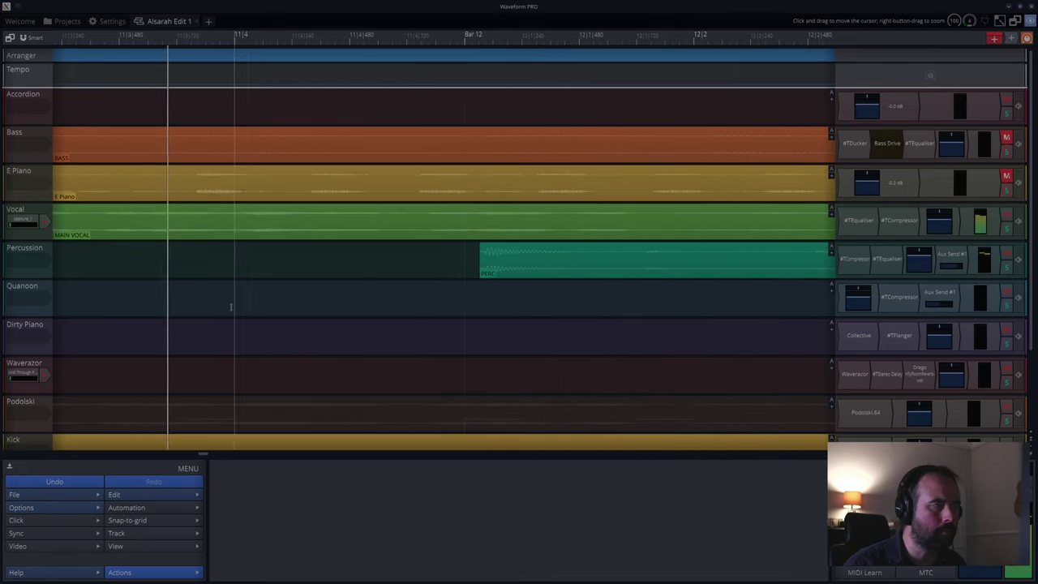
- Examine the Kick and Drums tracks around bar 12 and resume playback from 11|4 into the percussion entry
scroll(233, 311, "down", 4)
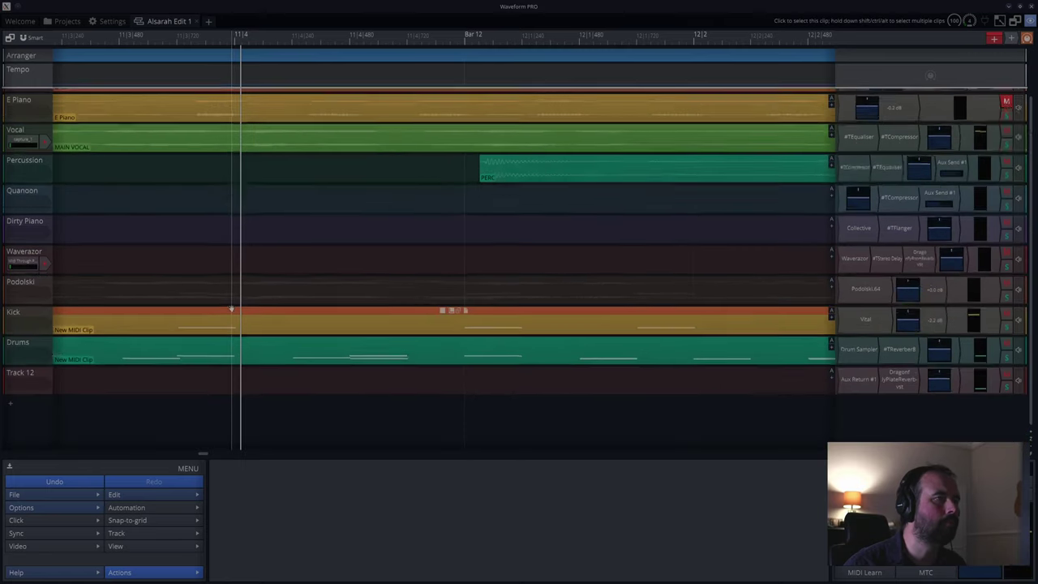
scroll(232, 309, "up", 2, "ctrl")
scroll(231, 309, "down", 1, "ctrl")
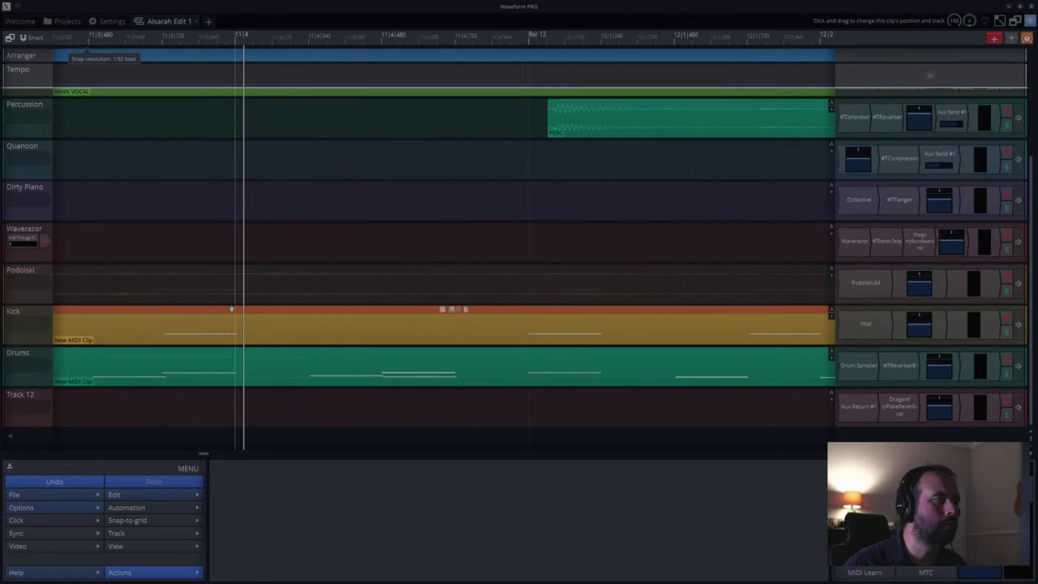
scroll(232, 309, "up", 1)
scroll(16, 279, "up", 3)
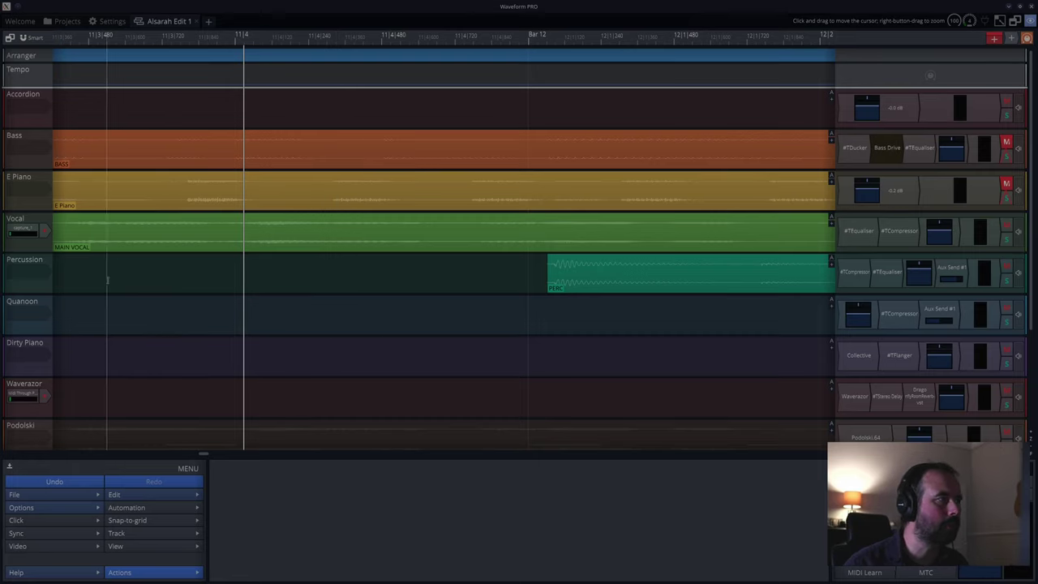
key("space")
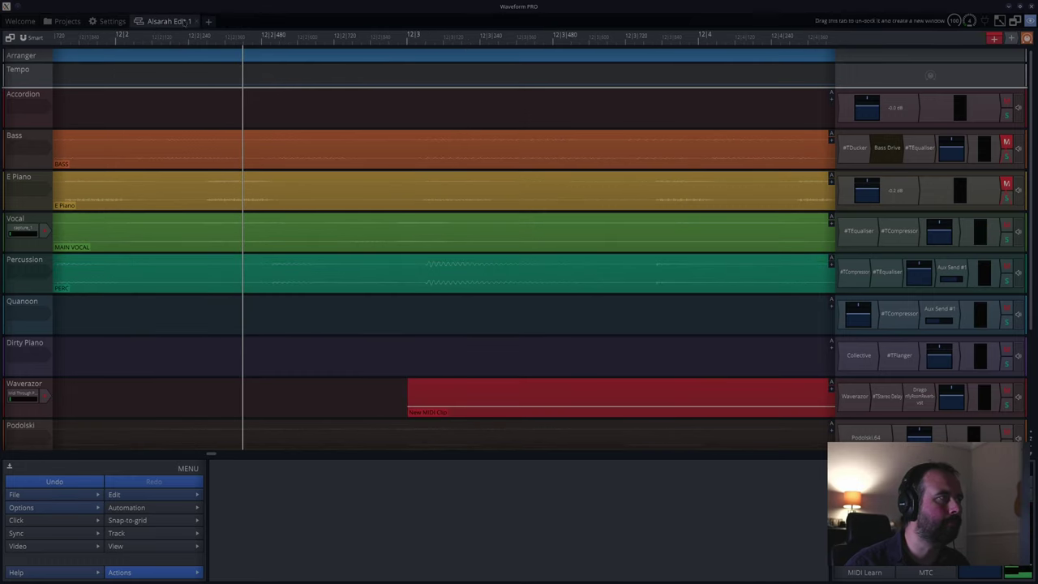
- Split the bar 12 percussion clip near 12|2|480, shift both parts earlier so the first starts at 12|1|000, and play from before bar 12
left_click_drag(194, 39, 528, 43)
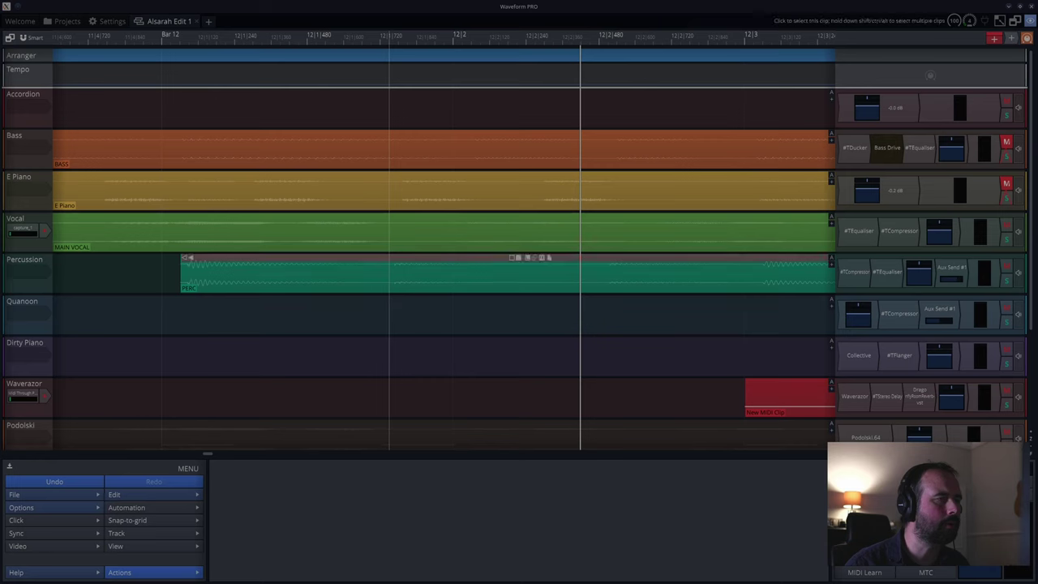
left_click(393, 296)
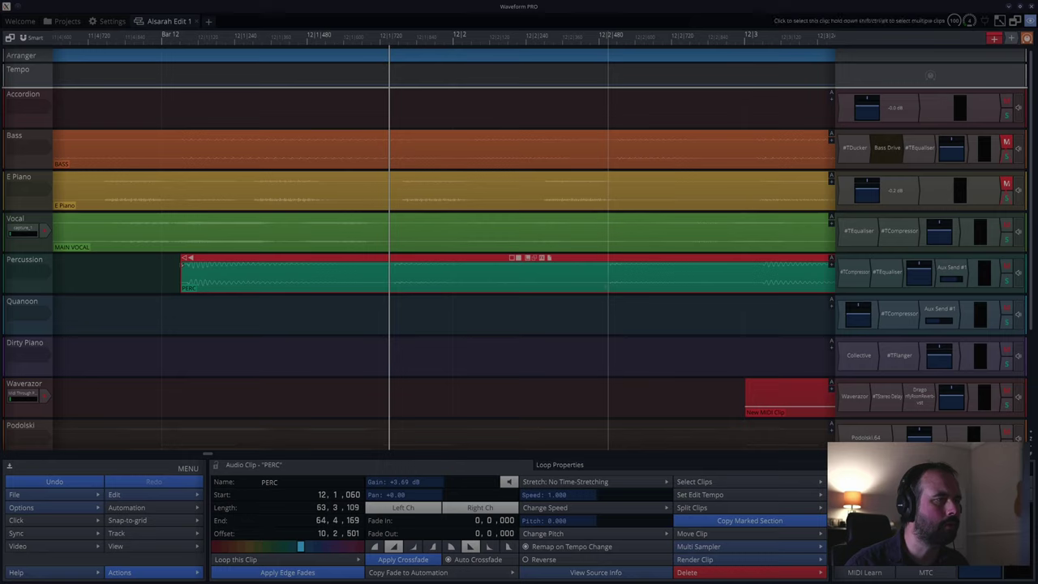
key("s")
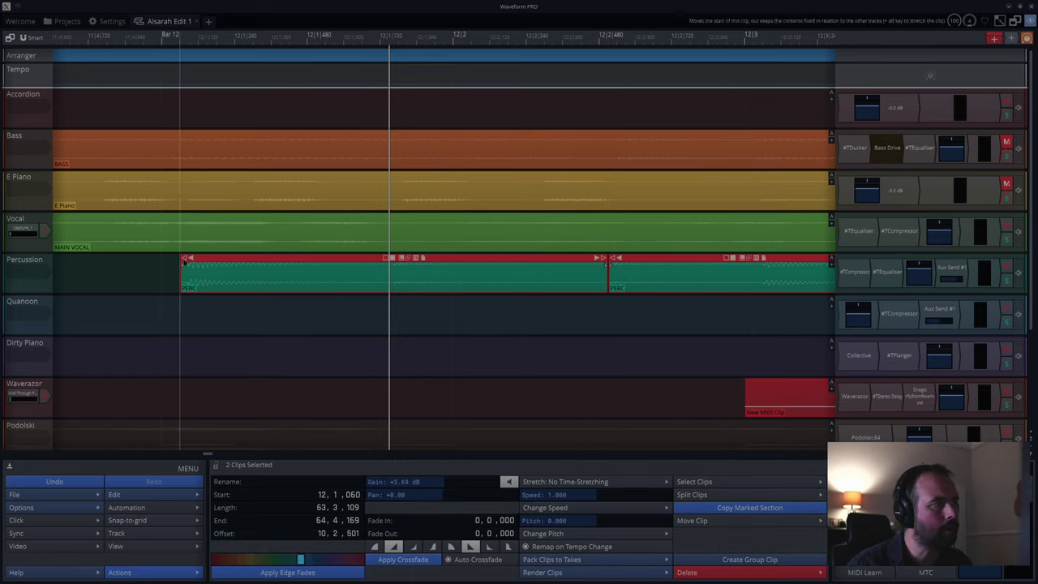
left_click_drag(189, 257, 179, 260)
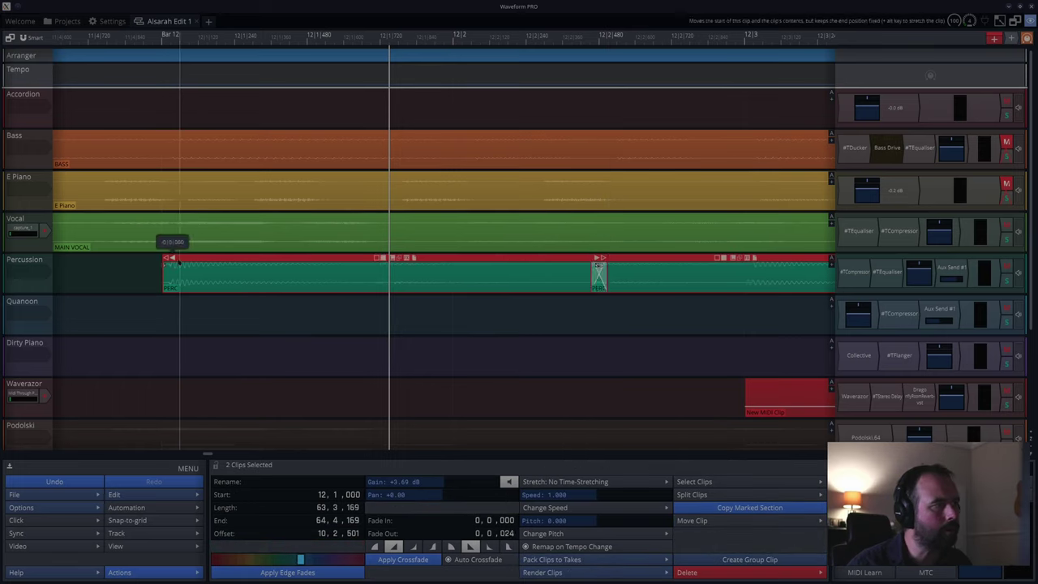
left_click(136, 284)
key("space")
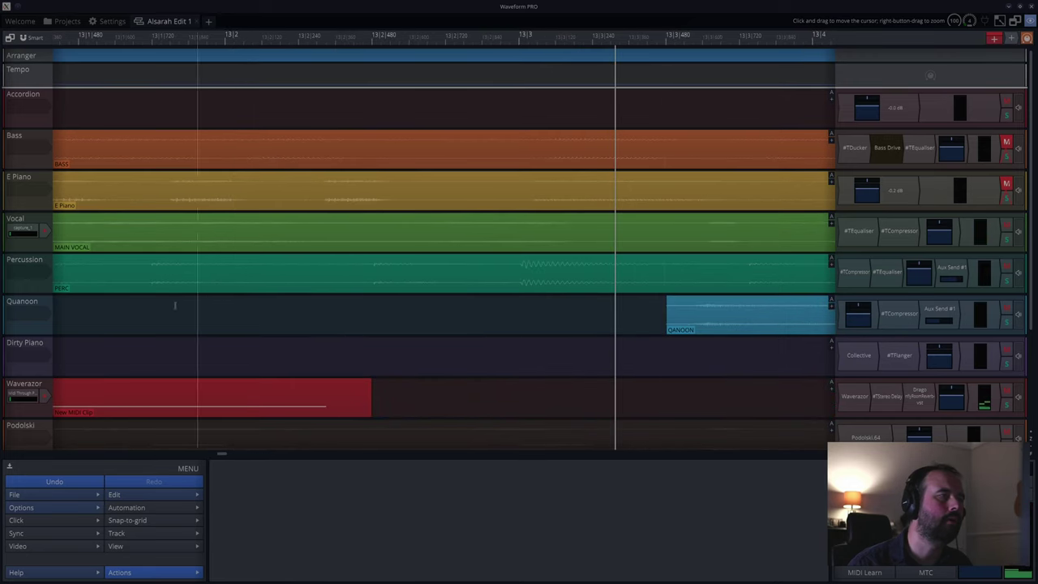
- Play the arrangement again from just before bar 12 to check the shifted percussion clips
scroll(127, 262, "down", 5)
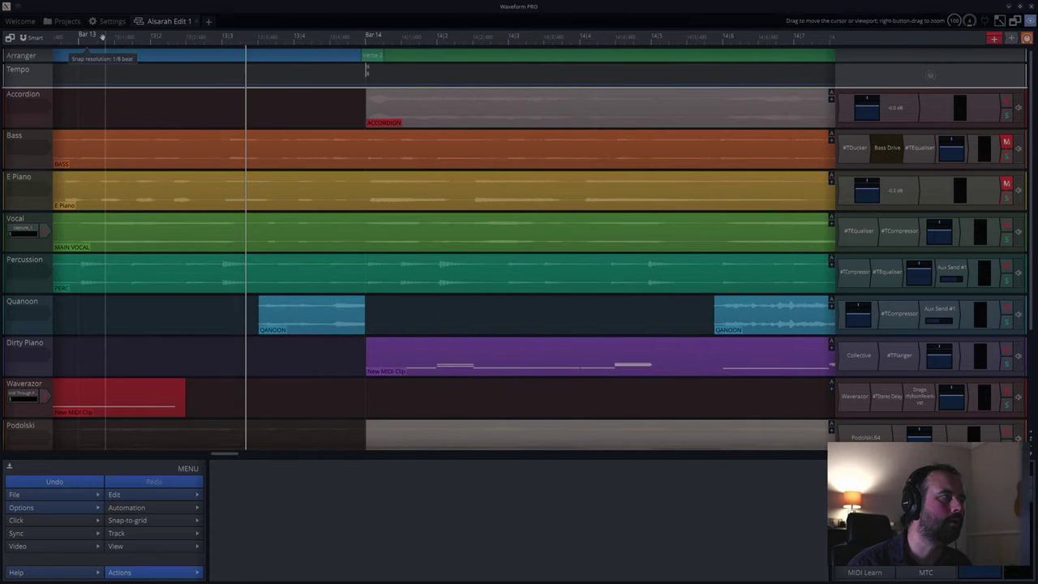
left_click_drag(104, 36, 519, 73)
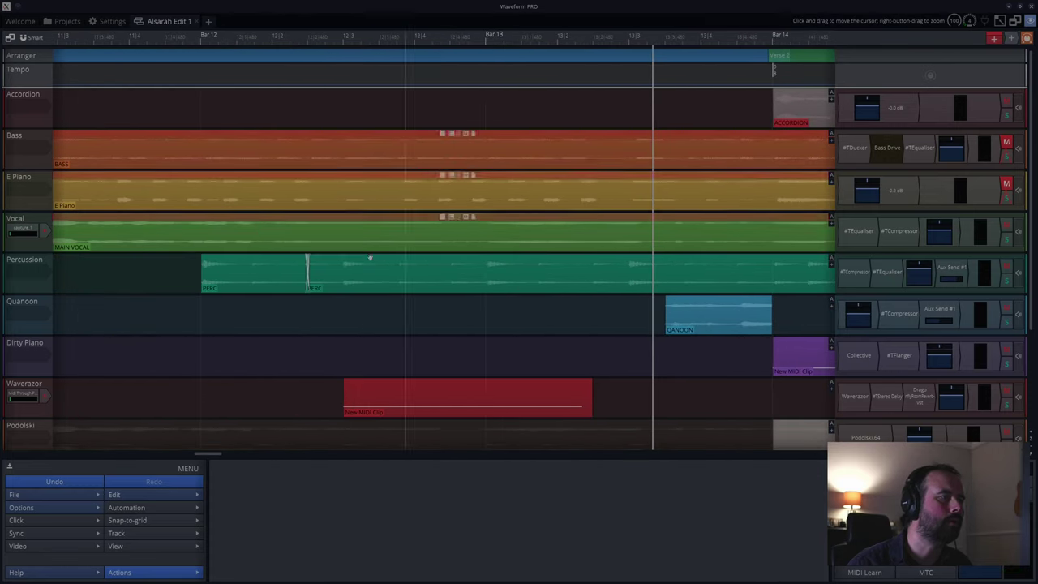
left_click(189, 343)
key("space")
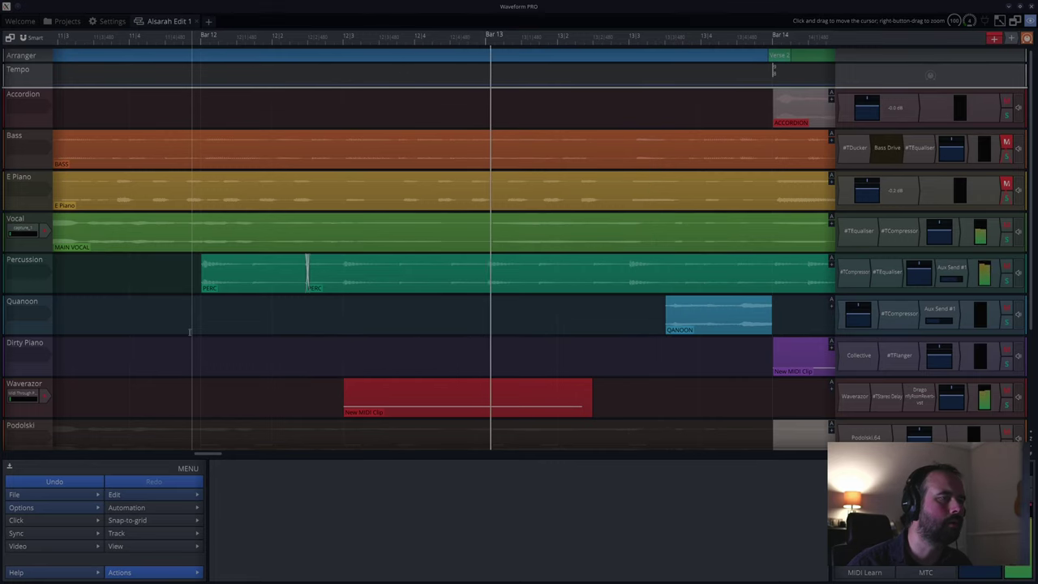
key("space")
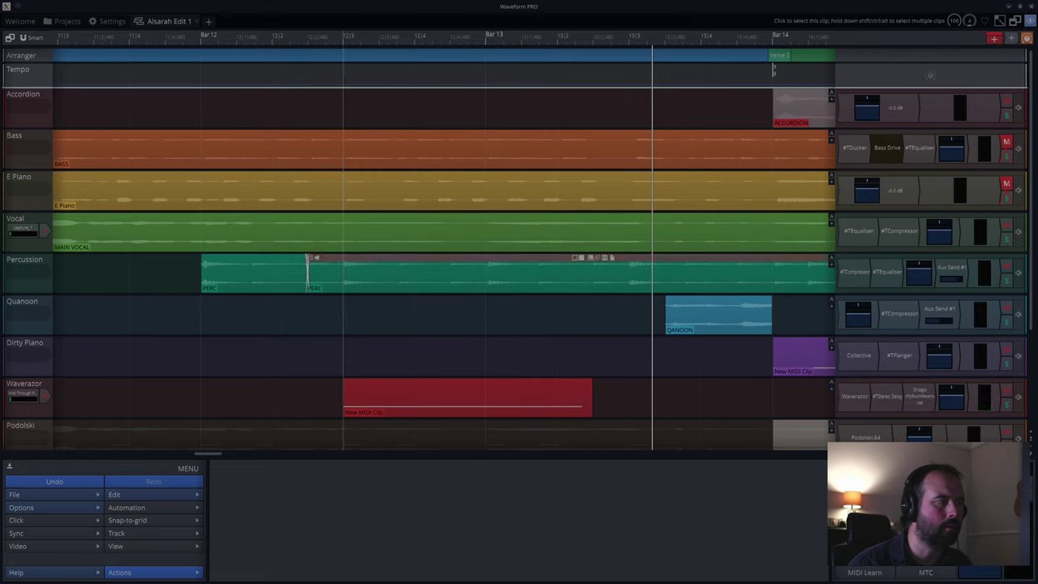
- Split the later percussion clip at 12|3|000 and 13|3|000, and play from just before the first of these cuts
left_click(309, 261)
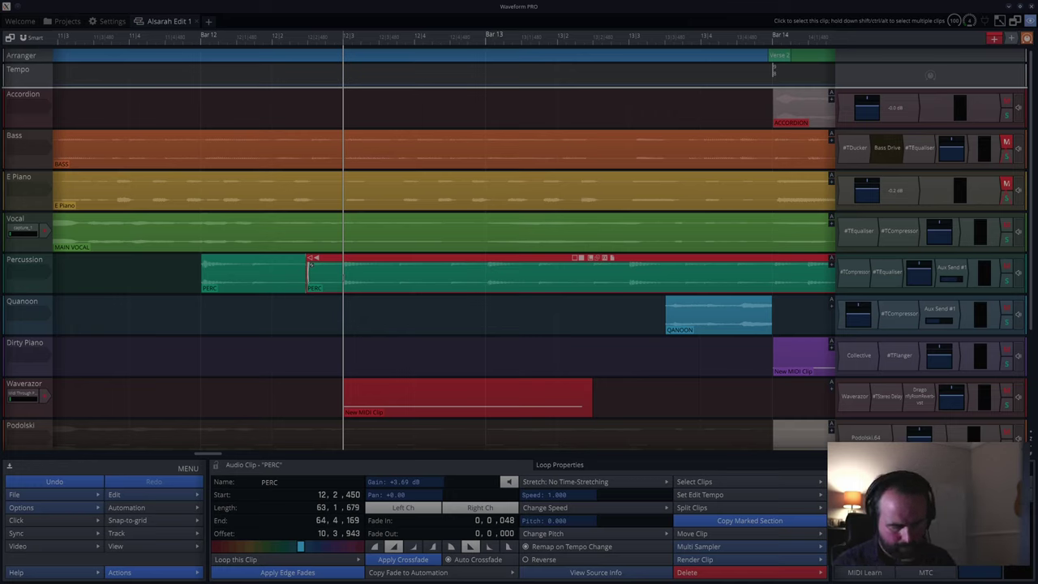
key("s")
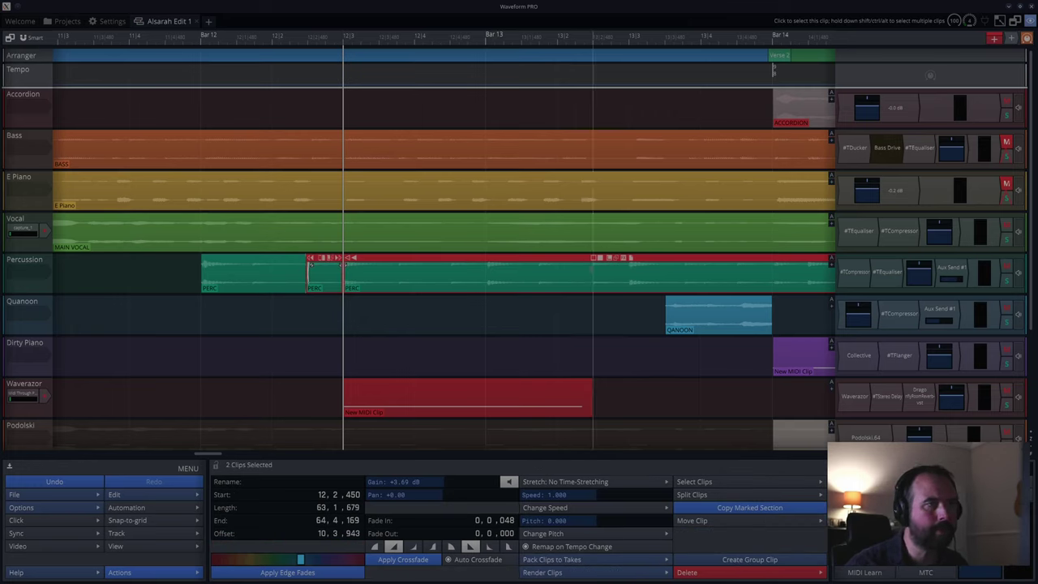
left_click(594, 268)
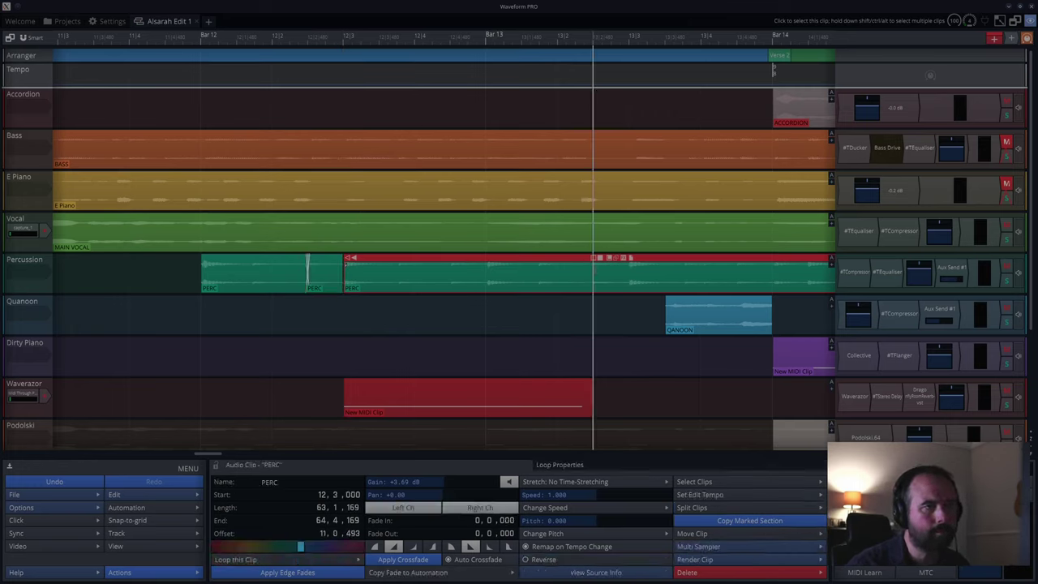
left_click(627, 269)
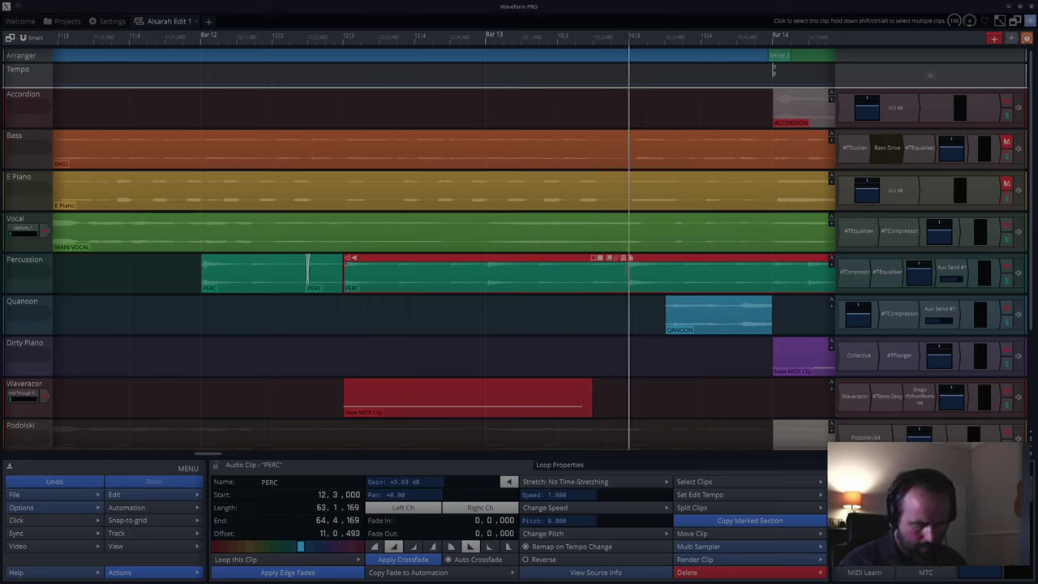
key("s")
left_click(331, 321)
key("space")
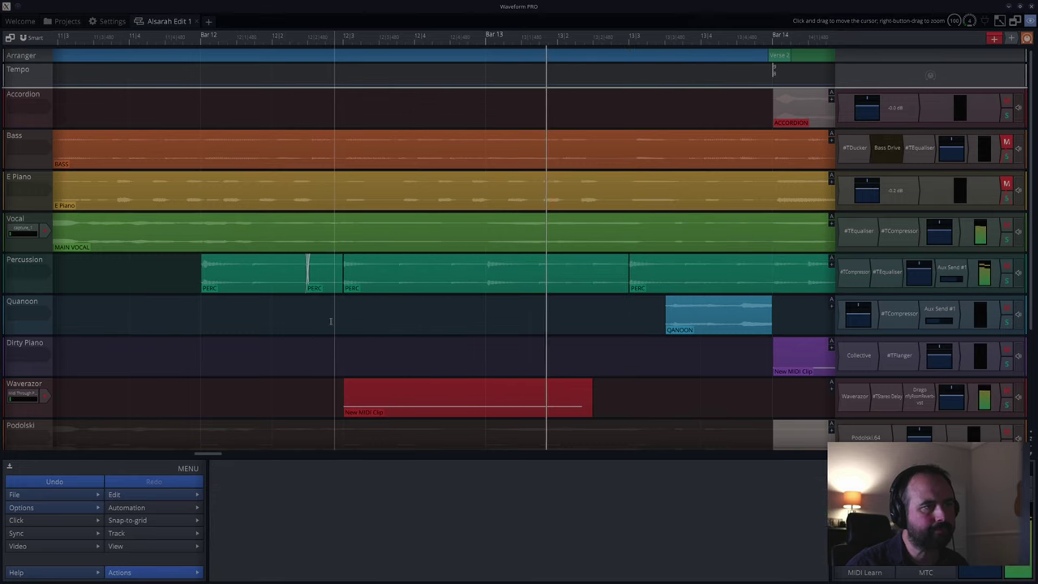
key("space")
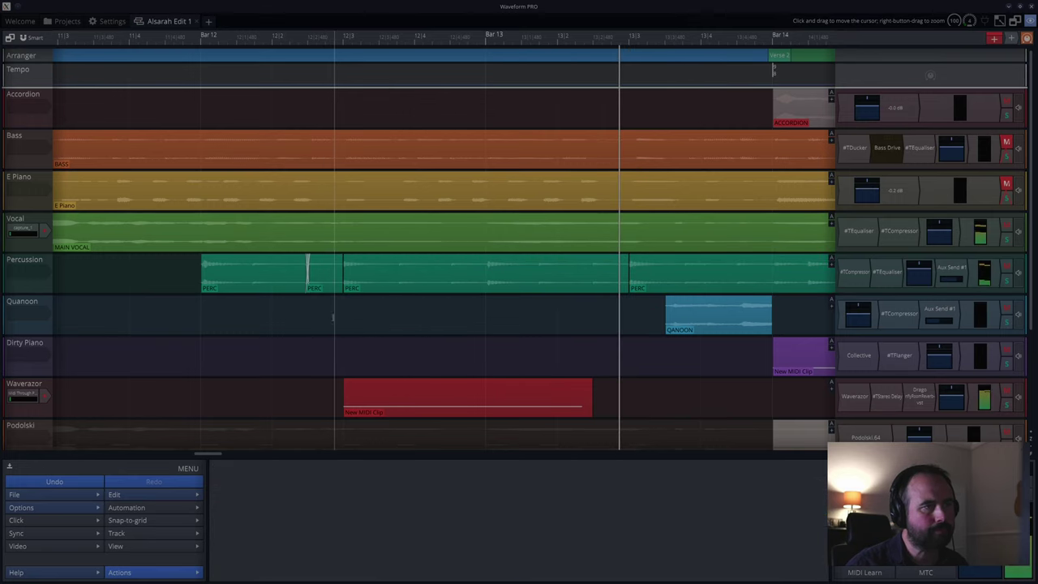
- Add a Volume clip effect to the percussion clip between 12|3|000 and 13|3|000 and create a volume automation point at its start
left_click(382, 258)
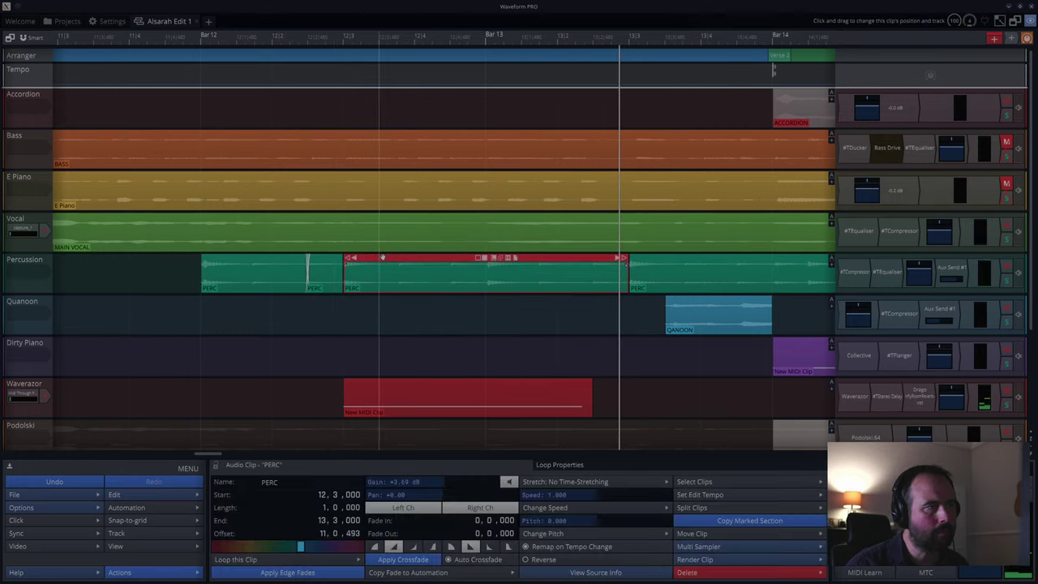
left_click(509, 258)
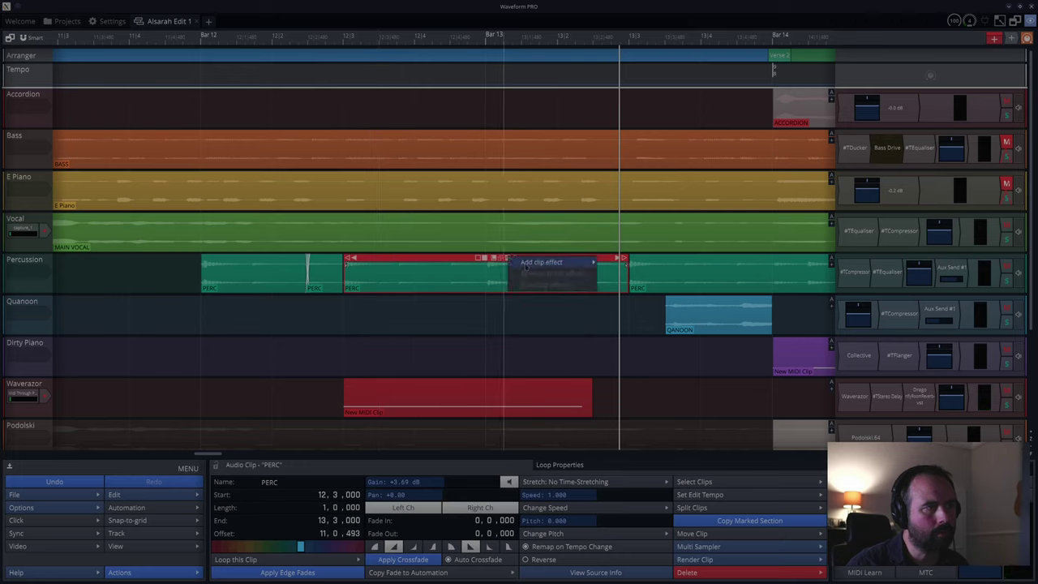
mouse_move(562, 265)
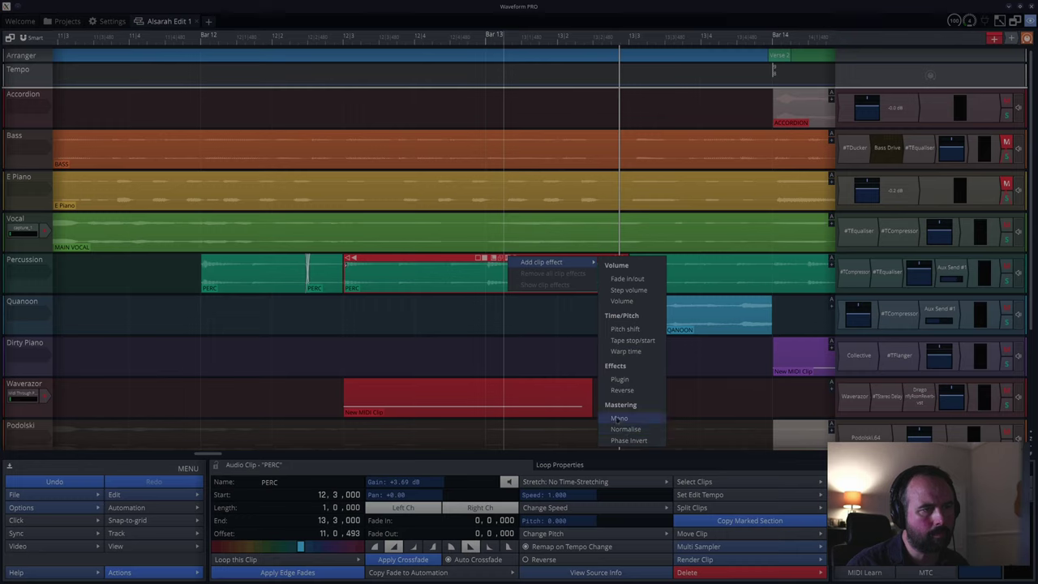
left_click(621, 301)
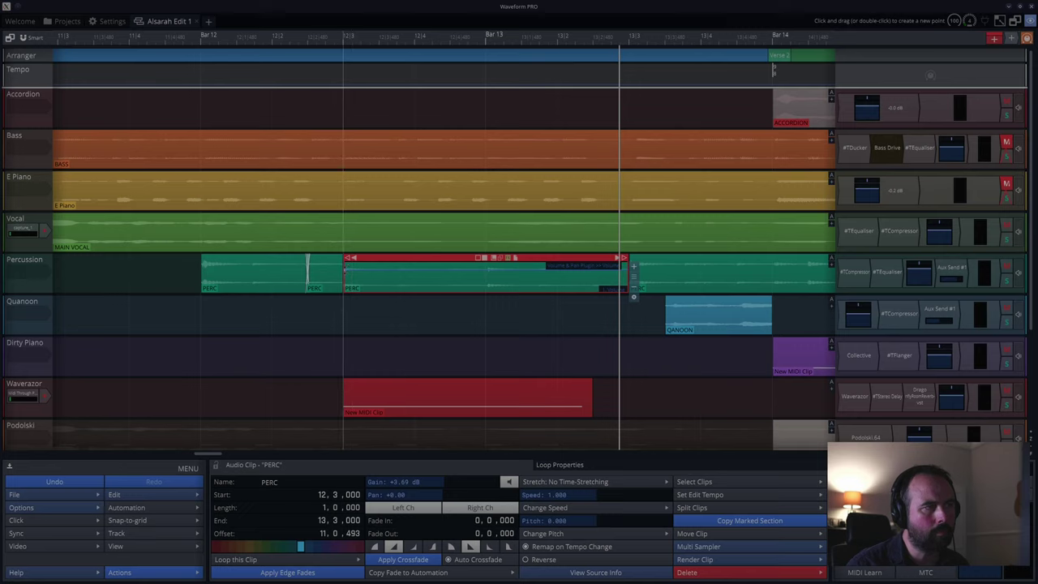
left_click(345, 268)
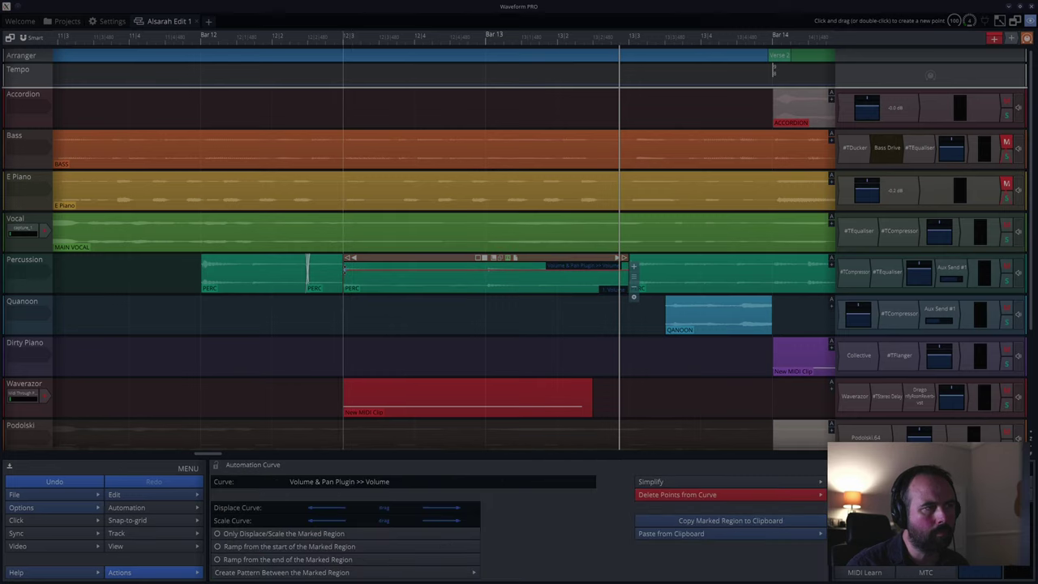
double_click(345, 269)
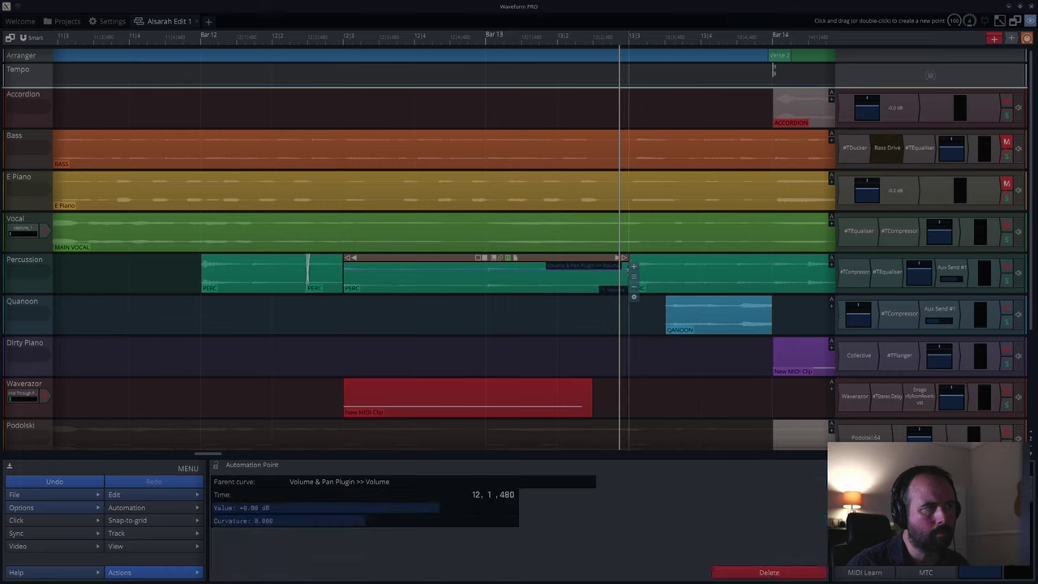
- Add a volume automation point at the end of the percussion clip, raise it to +4.29 dB, and play from 12|3|000
double_click(625, 269)
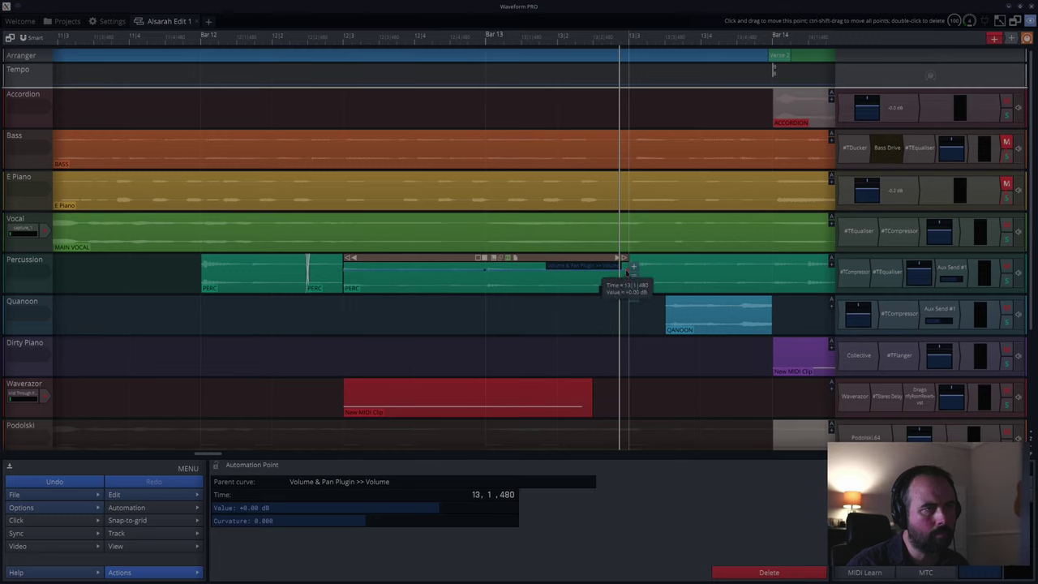
left_click_drag(626, 272, 625, 267)
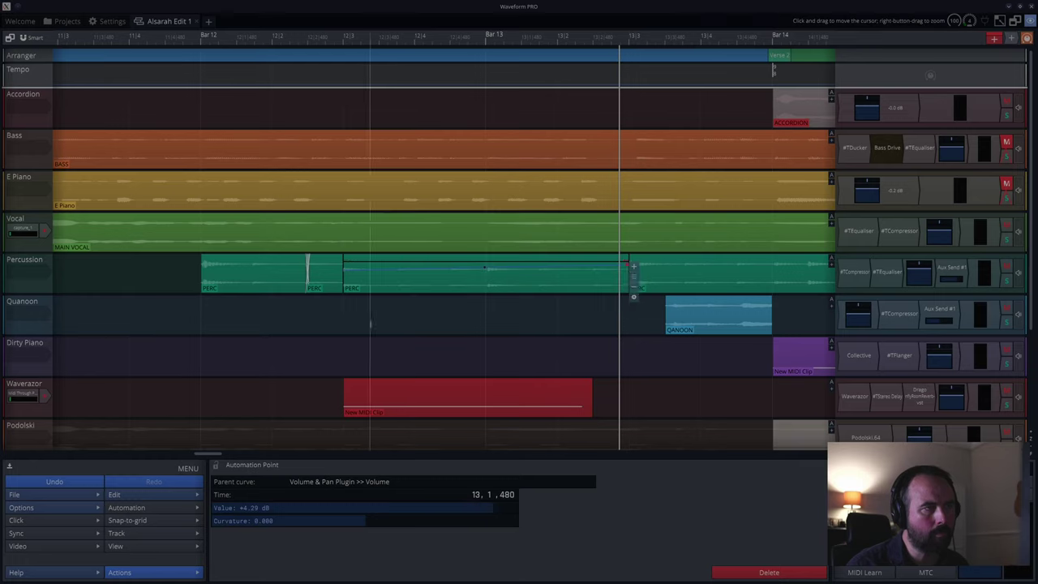
left_click(343, 317)
key("space")
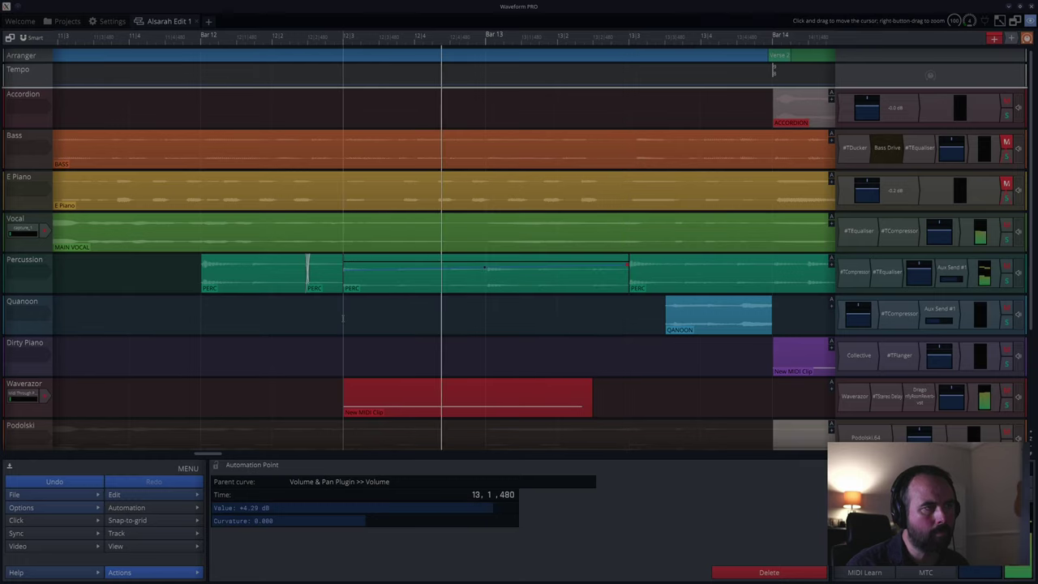
- Lower the clip's last volume point to about +3 dB, adjust the middle point to fit a steady rise, and resume playback
key("space")
left_click(627, 266)
left_click_drag(627, 265, 628, 268)
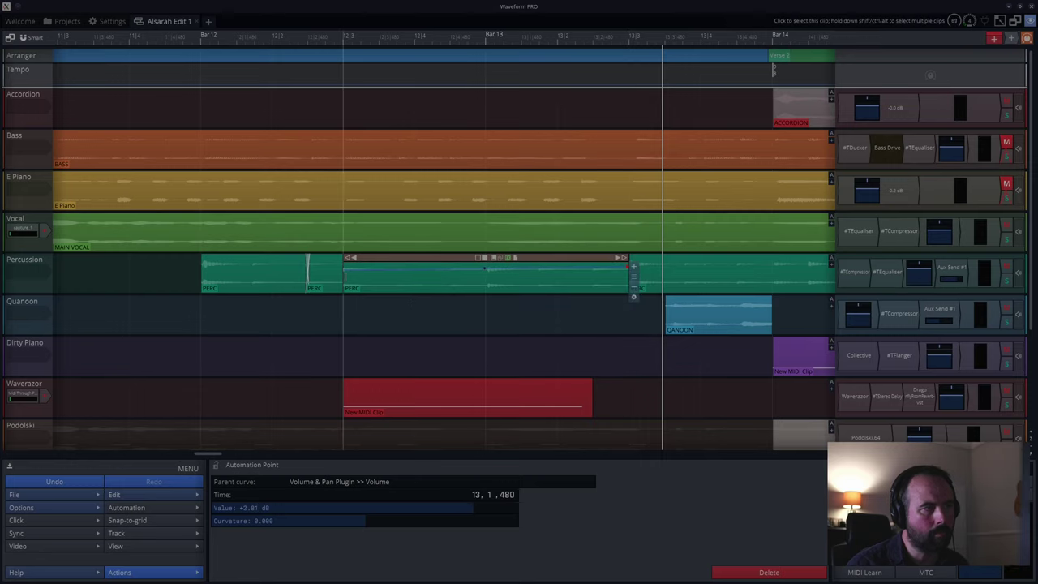
left_click(485, 268)
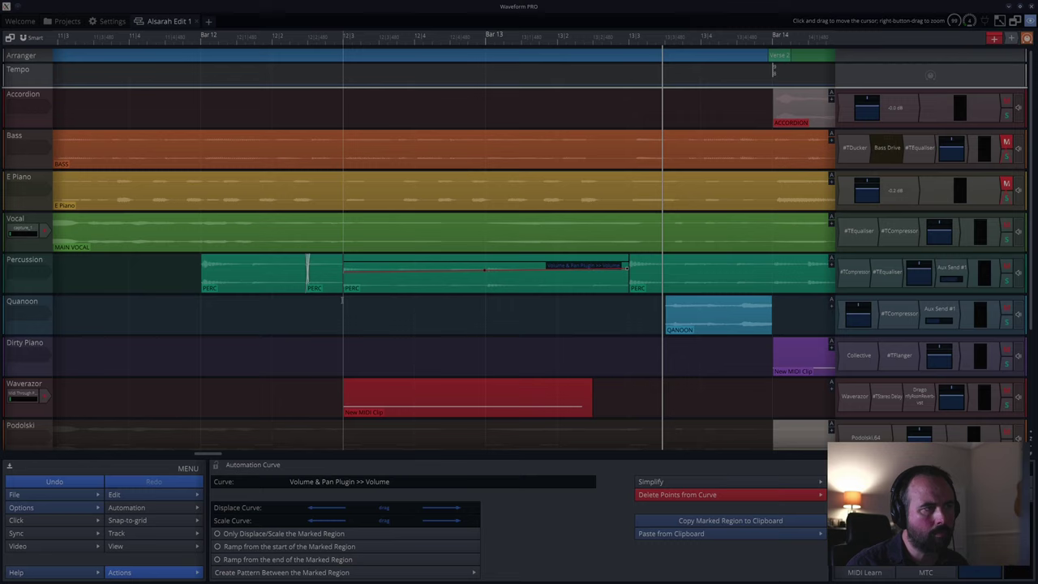
key("space")
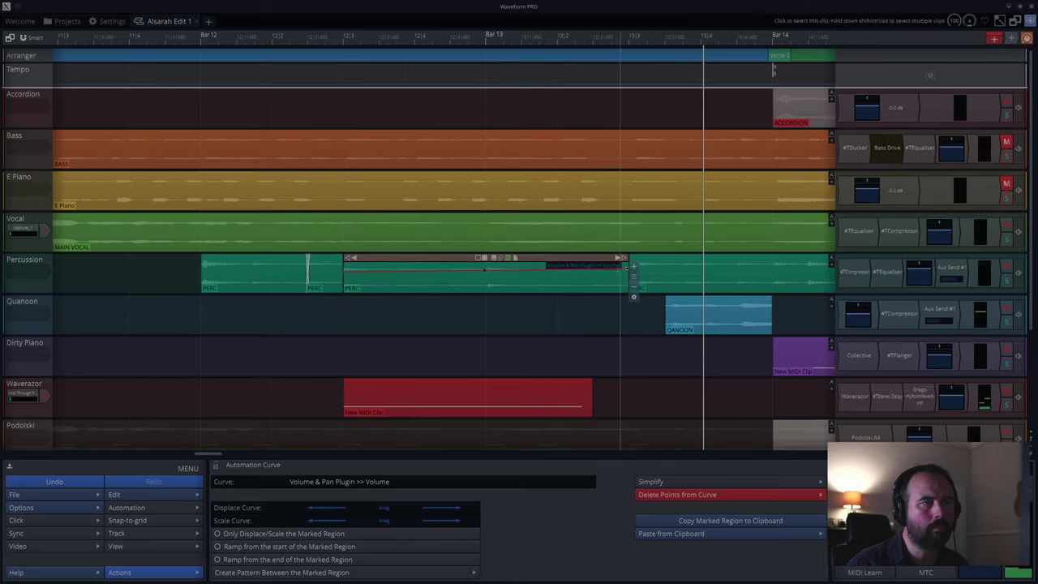
- Play the arrangement from shortly before 12|3|000 to check the percussion clip's rising volume
left_click(335, 309)
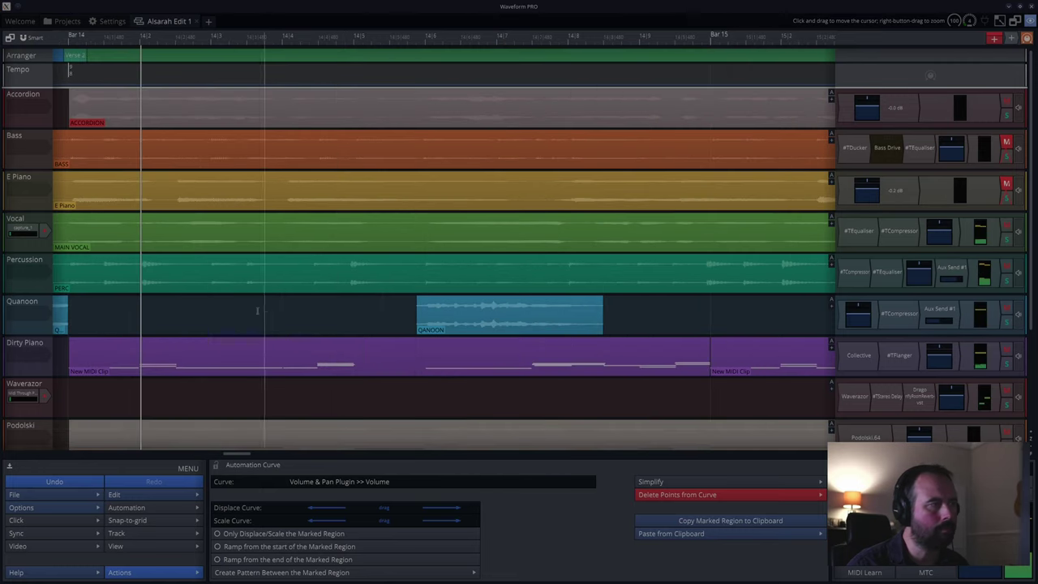
left_click_drag(167, 37, 730, 92)
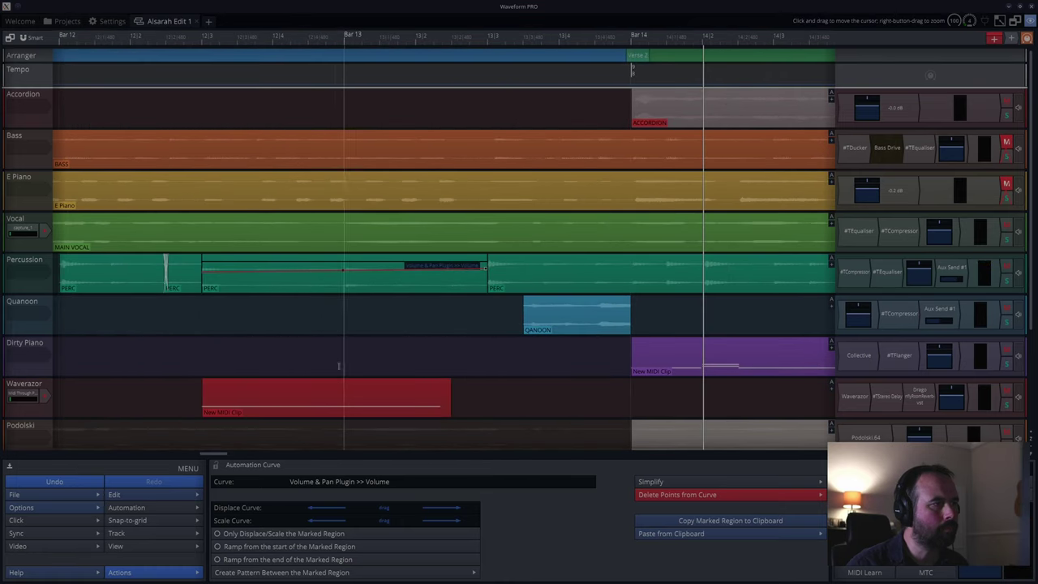
left_click(176, 317)
key("space")
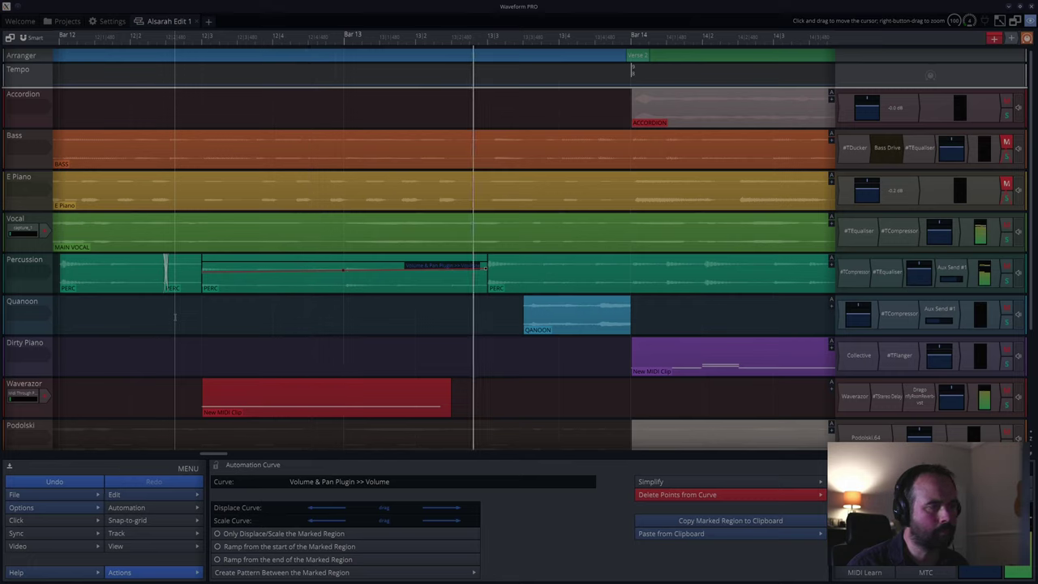
key("space")
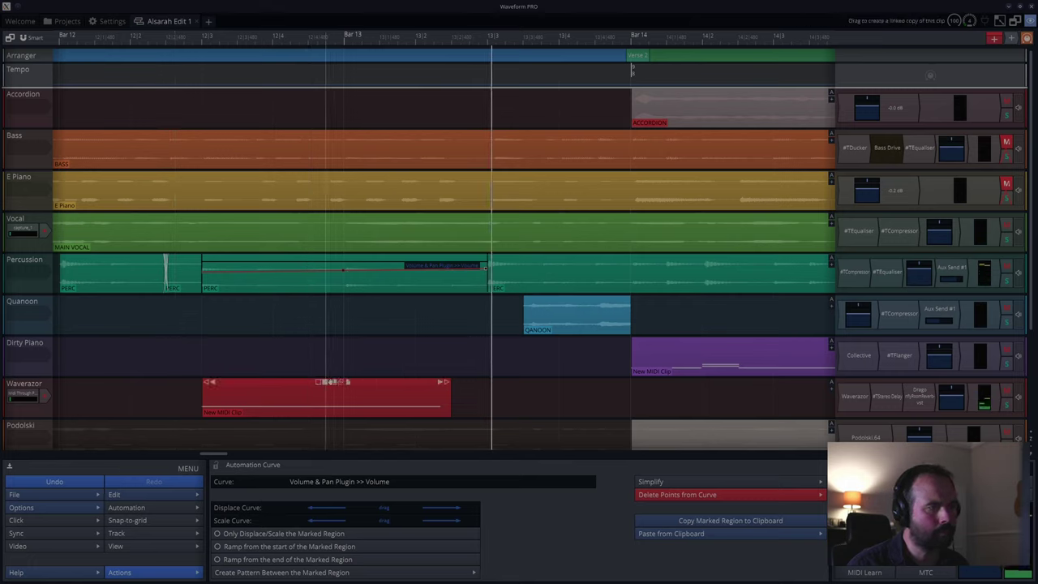
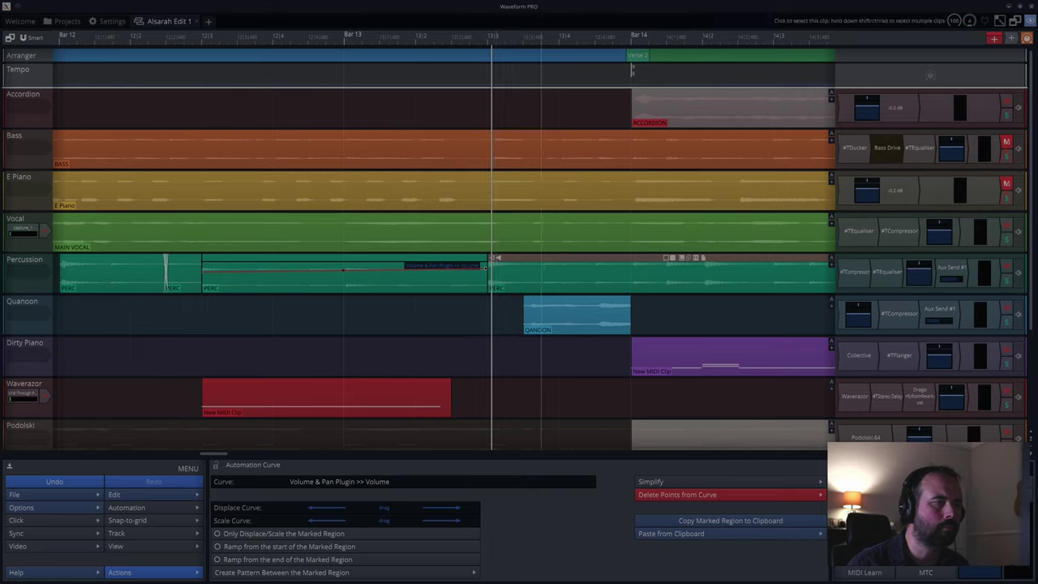
- Split the percussion clip that starts at 13|3|000 at 13|3|720
left_click(541, 274)
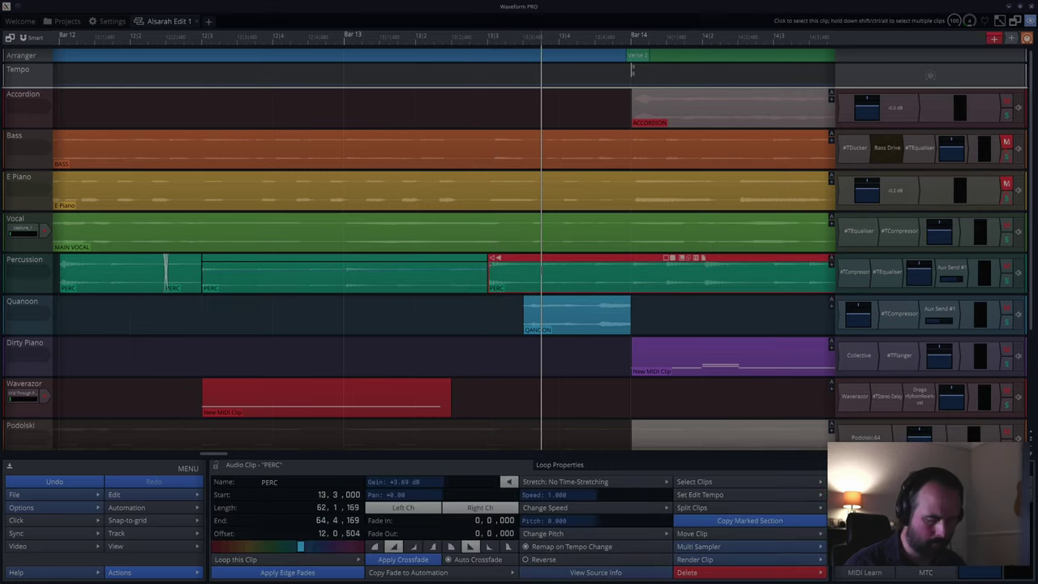
key("/")
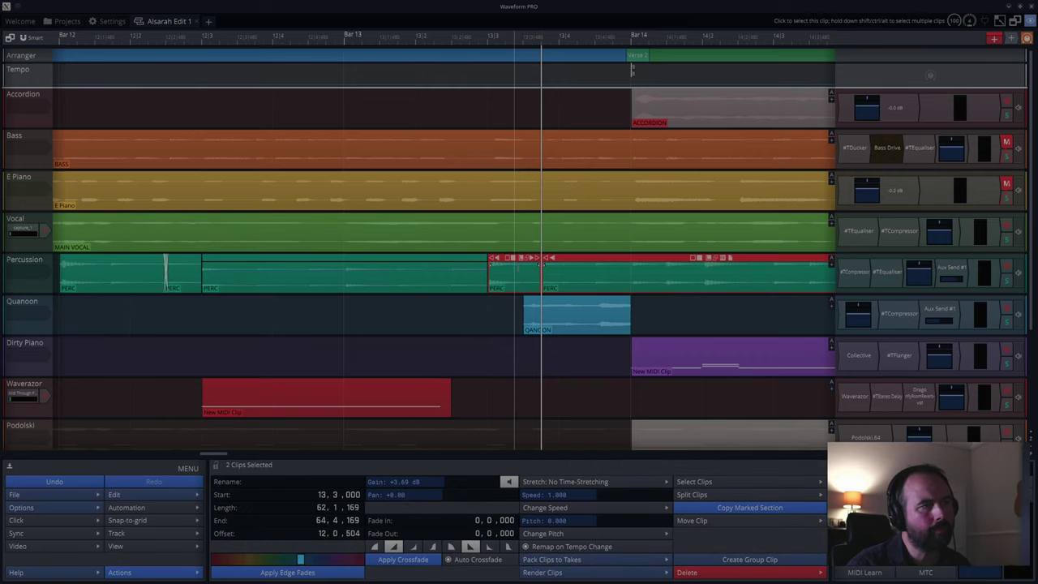
- Try a Tape stop/start clip effect on the short percussion clip between 13|3|000 and 13|3|720 and play from before it
scroll(517, 268, "up", 5)
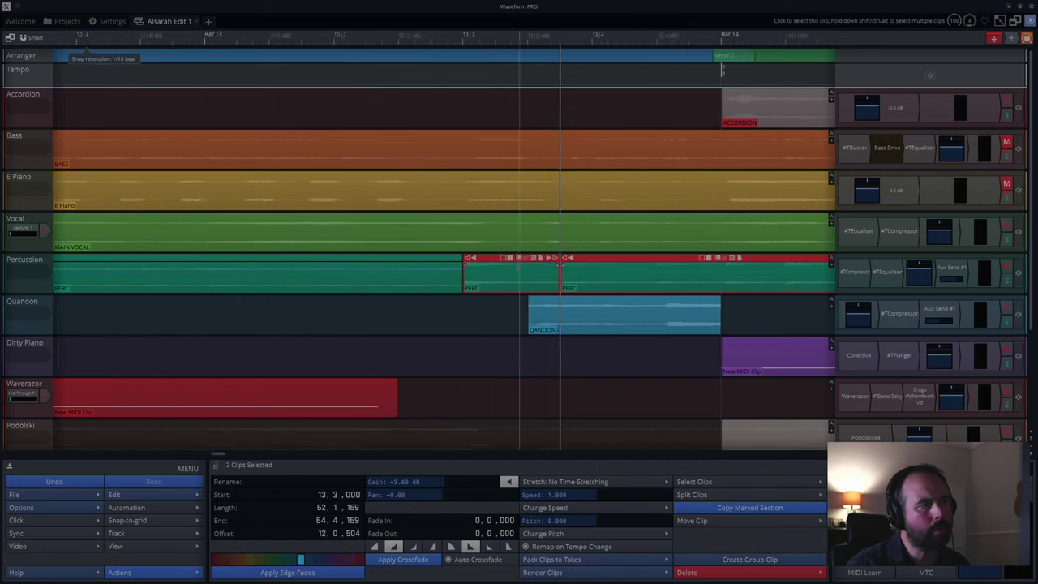
left_click(528, 258)
mouse_move(512, 267)
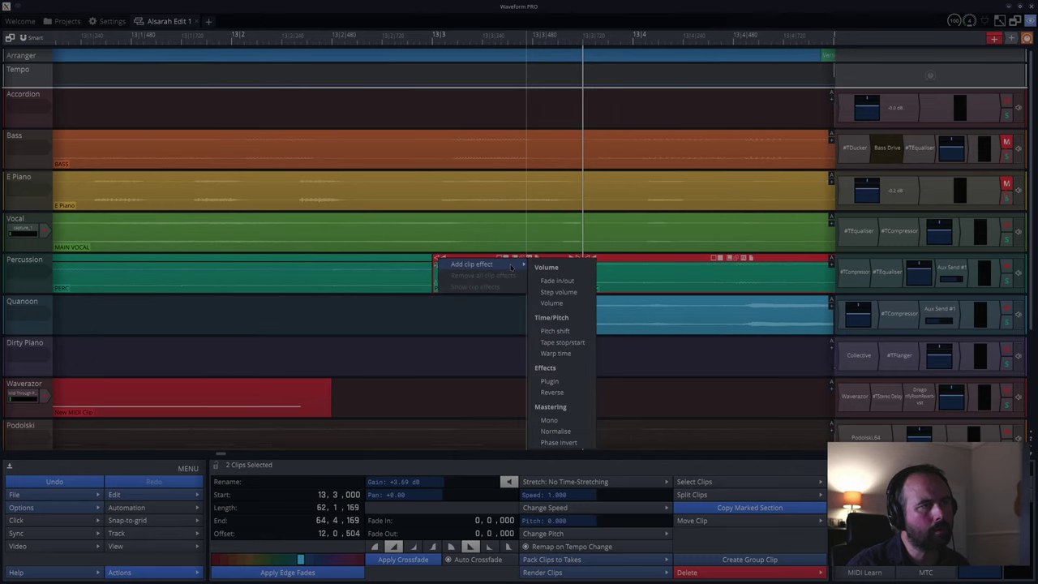
left_click(560, 343)
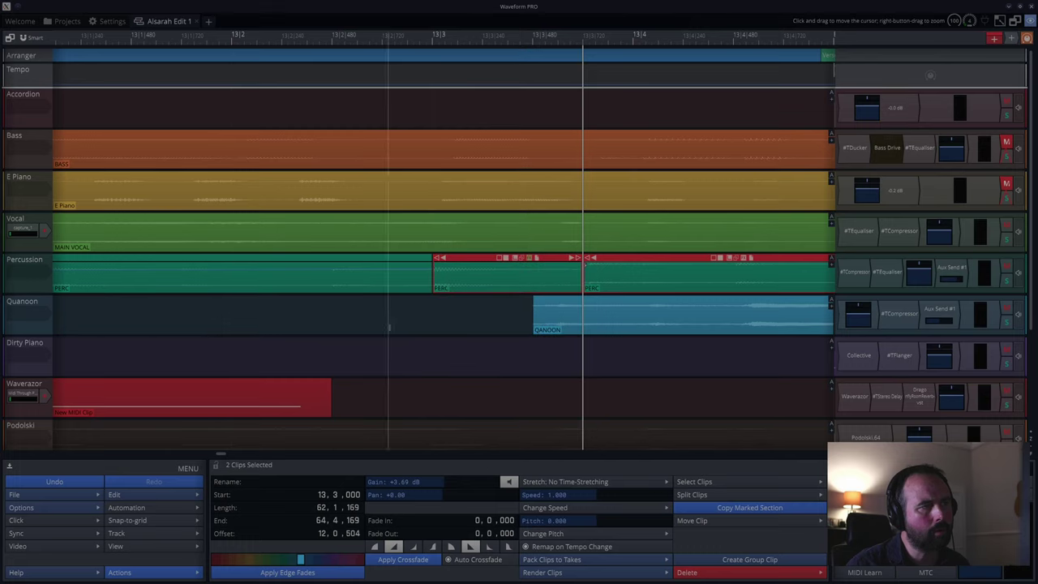
left_click(313, 325)
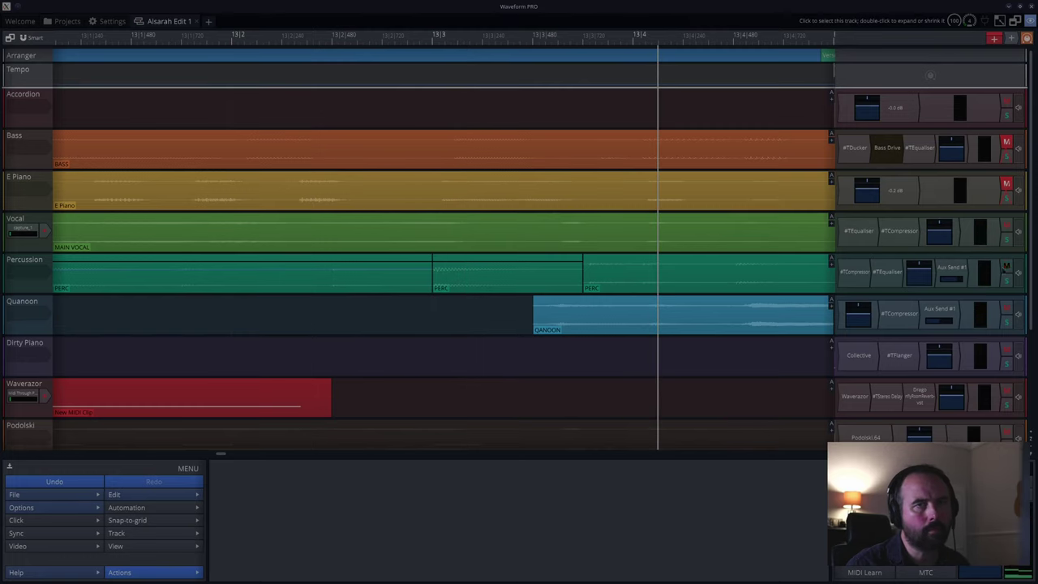
- Audition the short percussion clip with its track soloed, starting before 13|3|000, and undo the Tape stop/start effect
left_click(1007, 279)
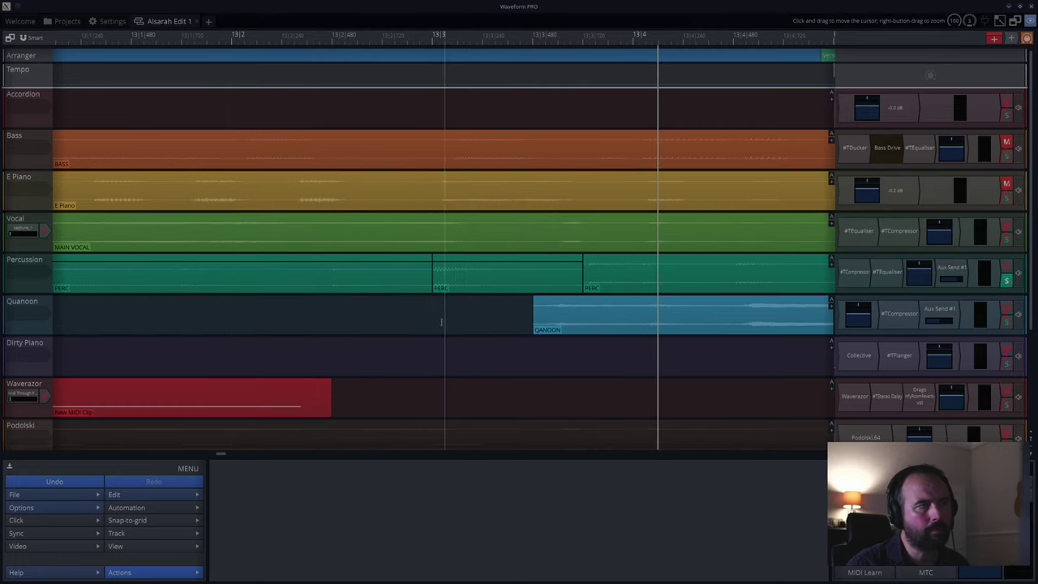
left_click(413, 323)
key("space")
key("space")
left_click(317, 324)
key("space")
key("space")
key("space")
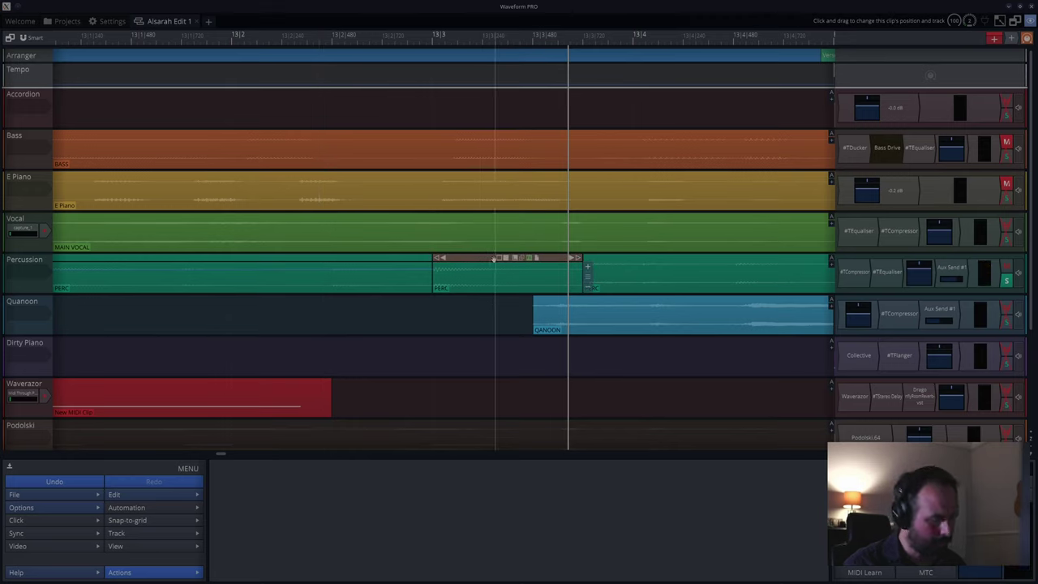
key("ctrl+z")
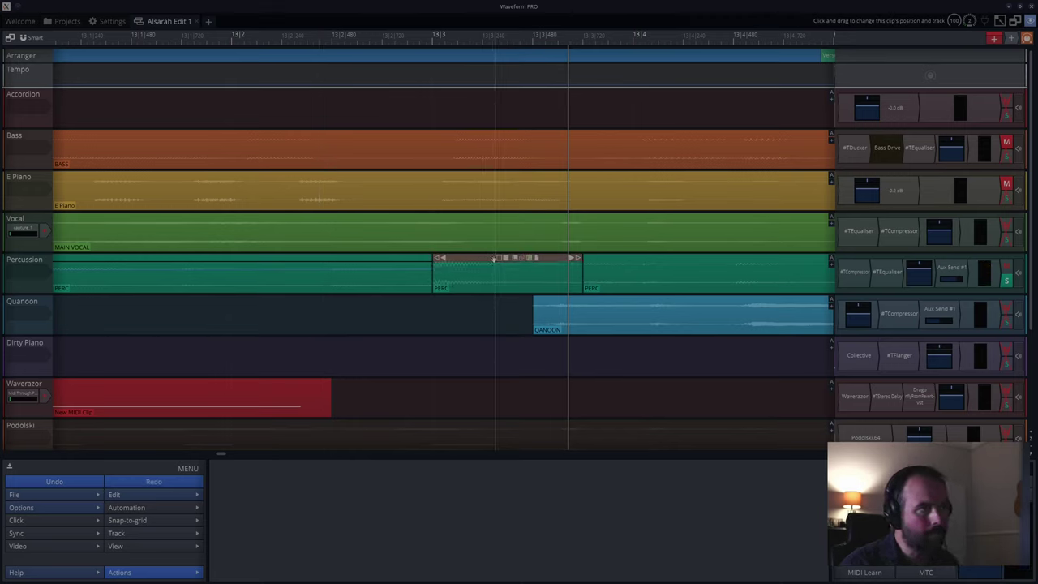
- Try a Warp time clip effect on the short percussion clip, play it, and undo the effect
left_click(529, 258)
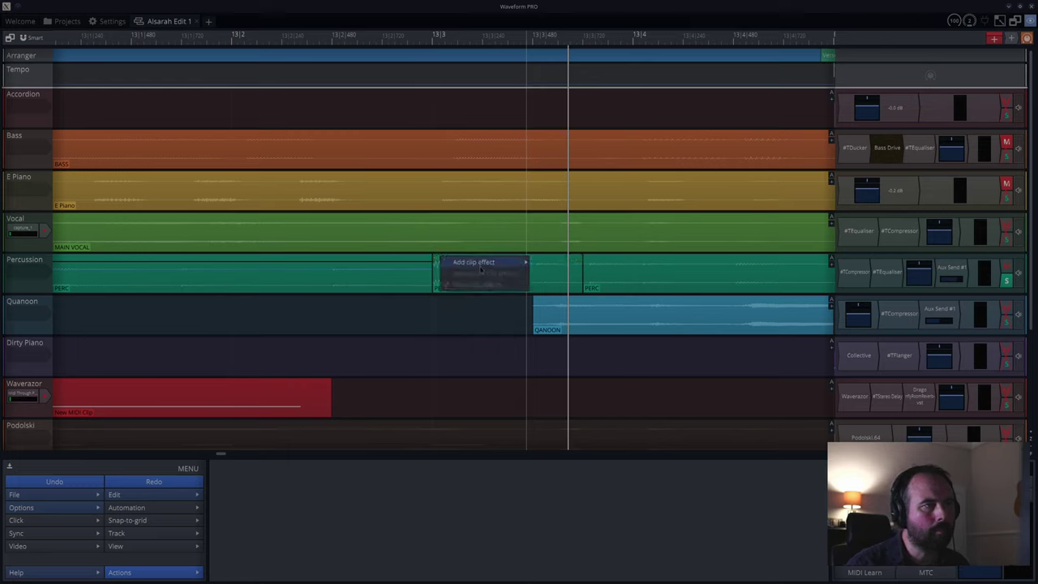
mouse_move(481, 270)
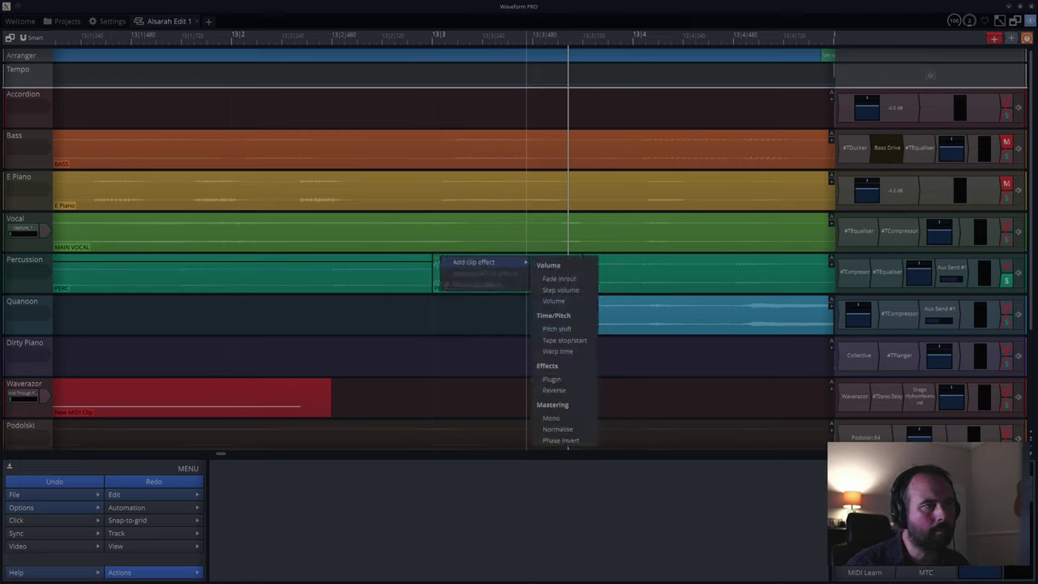
left_click(558, 352)
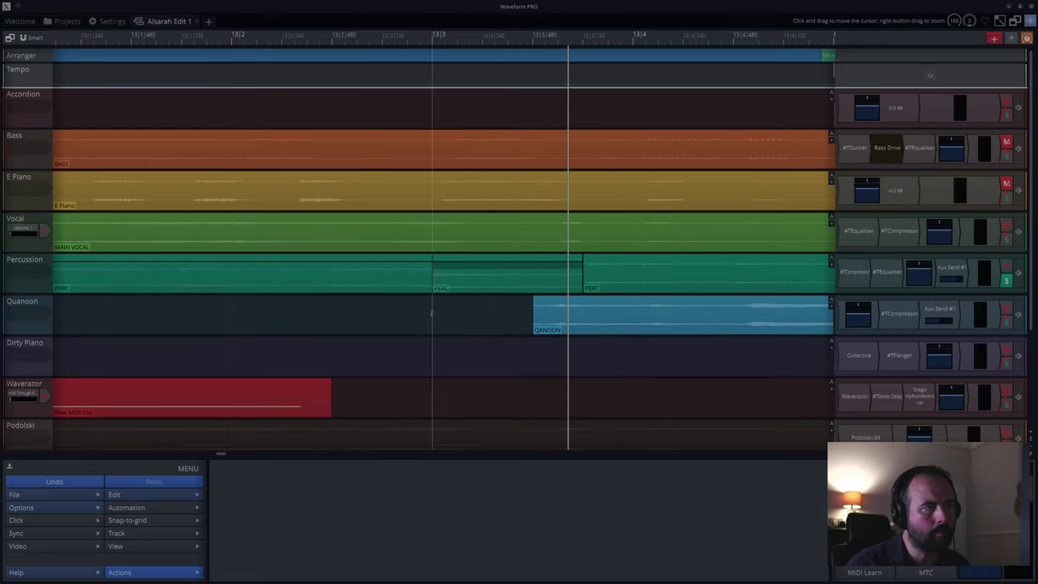
key("space")
key("space")
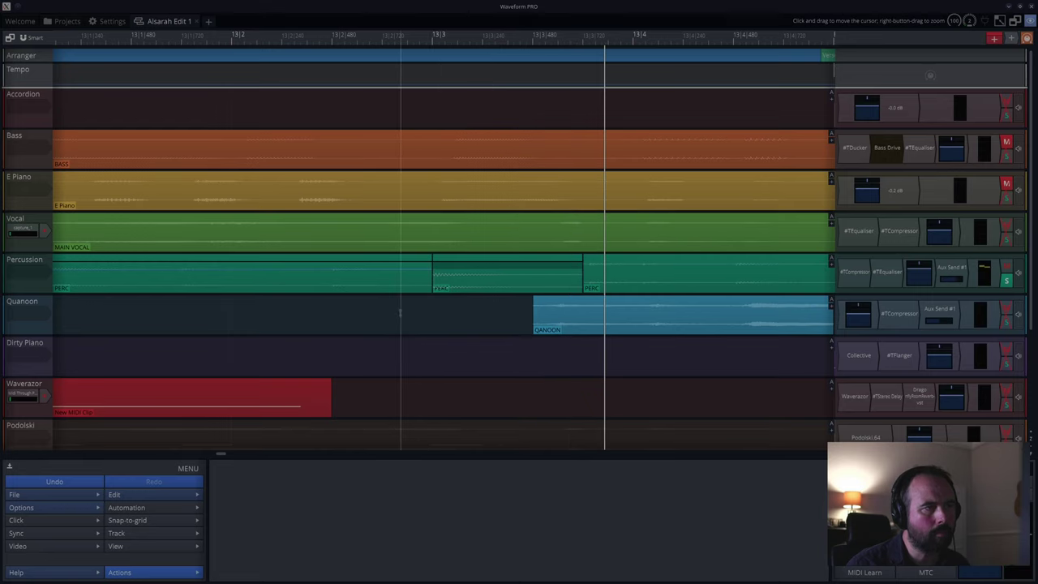
key("ctrl+z")
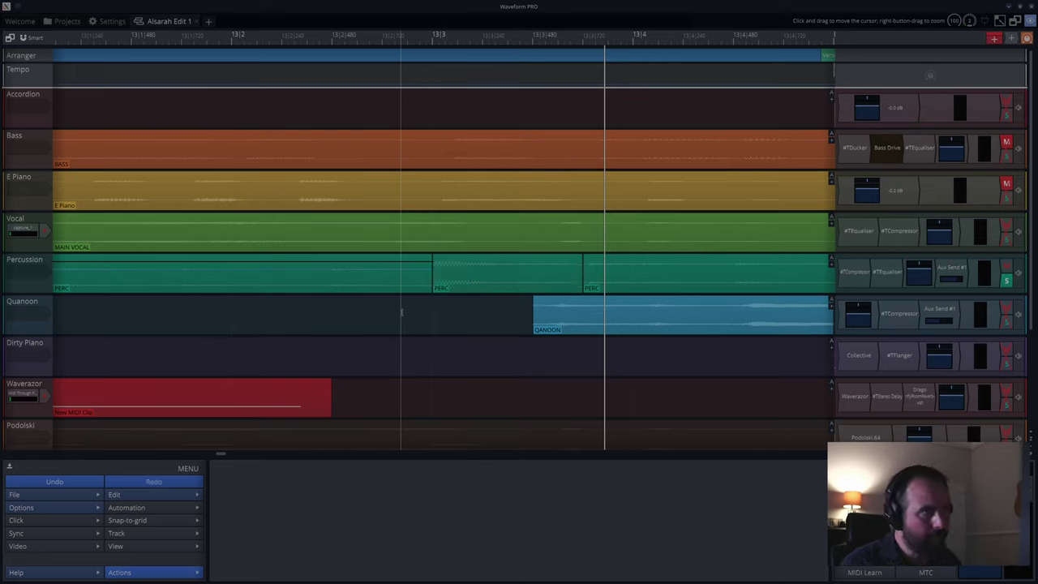
- Play from about 13|2|480 into bar 14, then replay from just before 13|3|000 with the Percussion solo off
left_click(331, 310)
key("space")
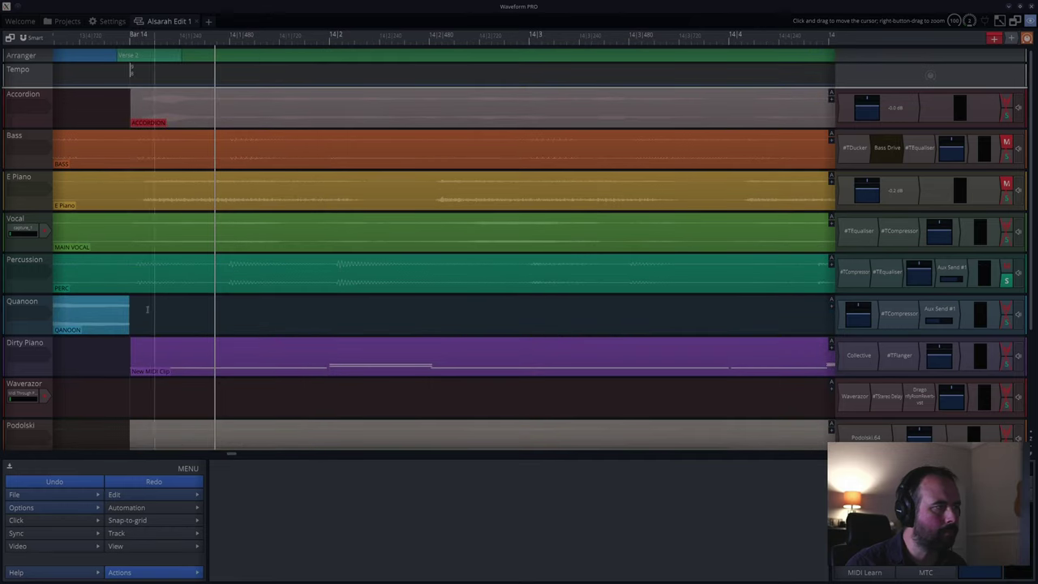
scroll(96, 341, "up", 1)
scroll(97, 341, "down", 4)
scroll(97, 341, "down", 1)
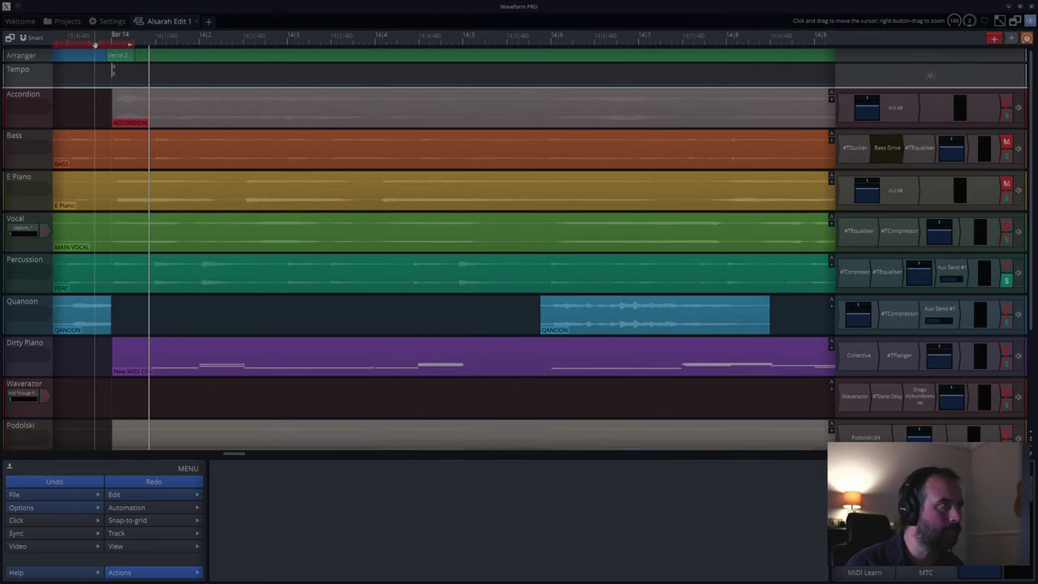
left_click_drag(104, 37, 575, 38)
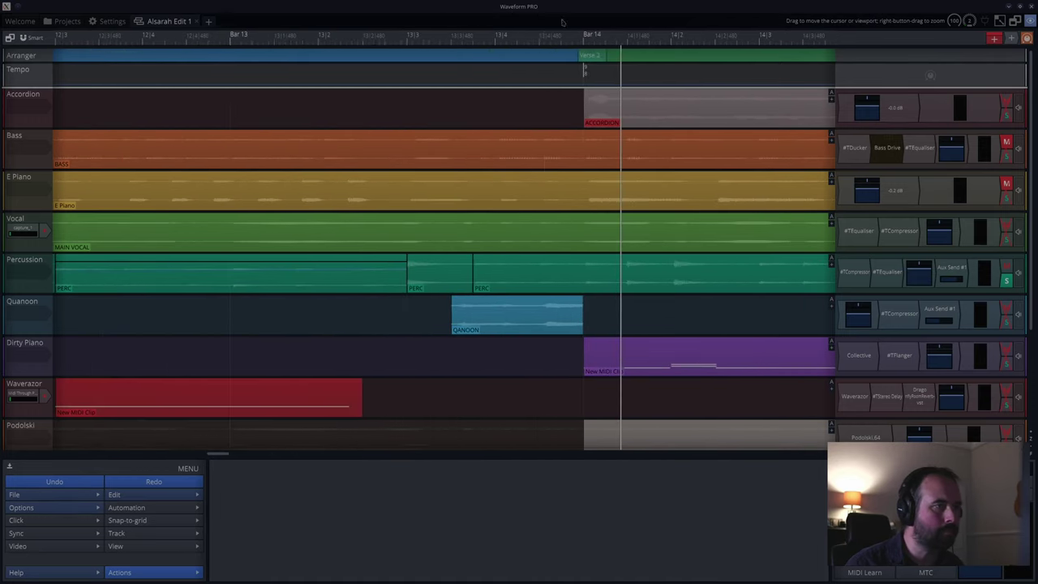
left_click(379, 325)
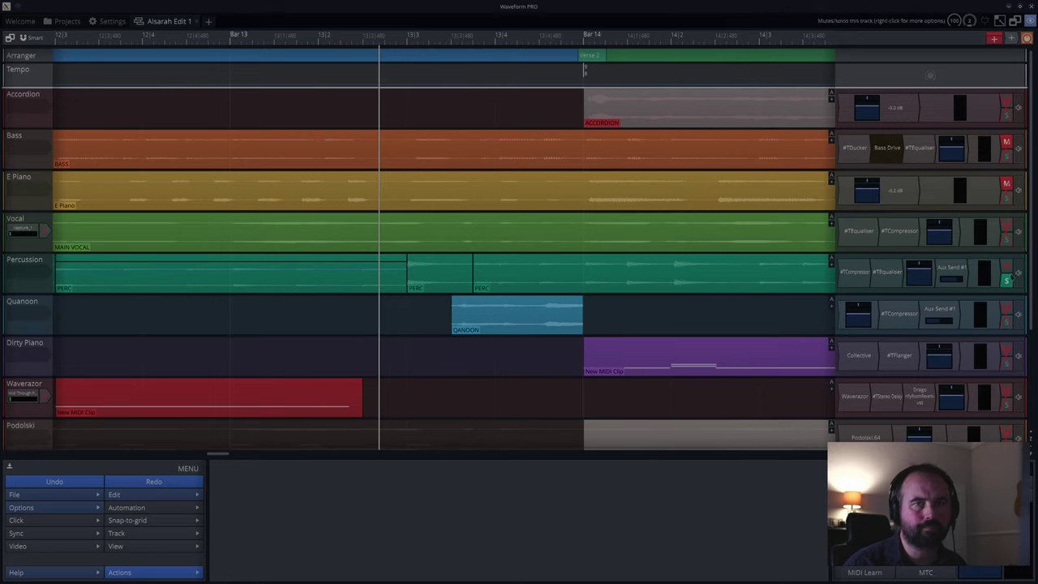
key("space")
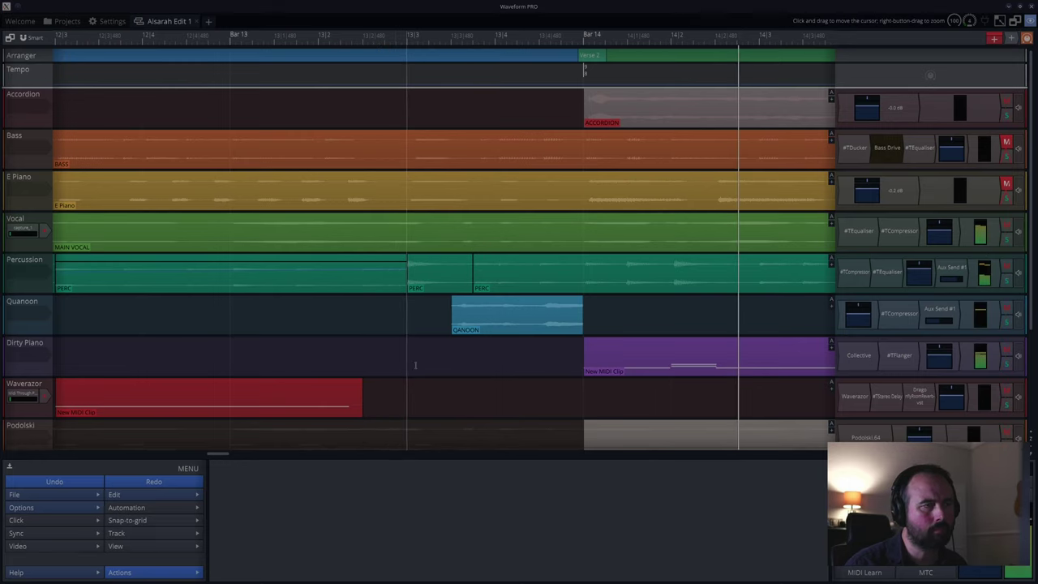
key("space")
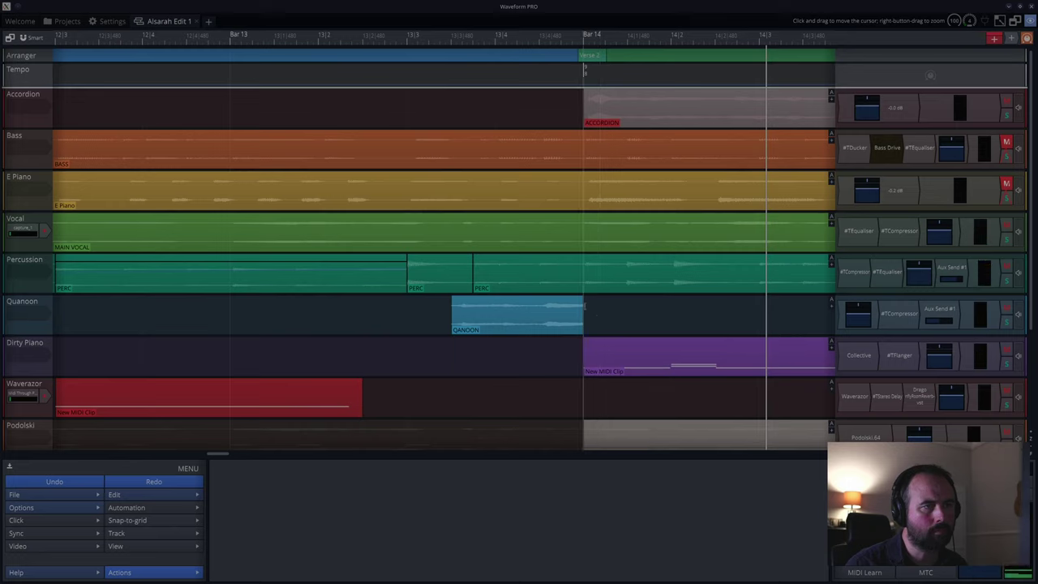
- Replay from the start of bar 14 while toggling the Percussion track's mute to compare the mix
left_click(584, 308)
key("space")
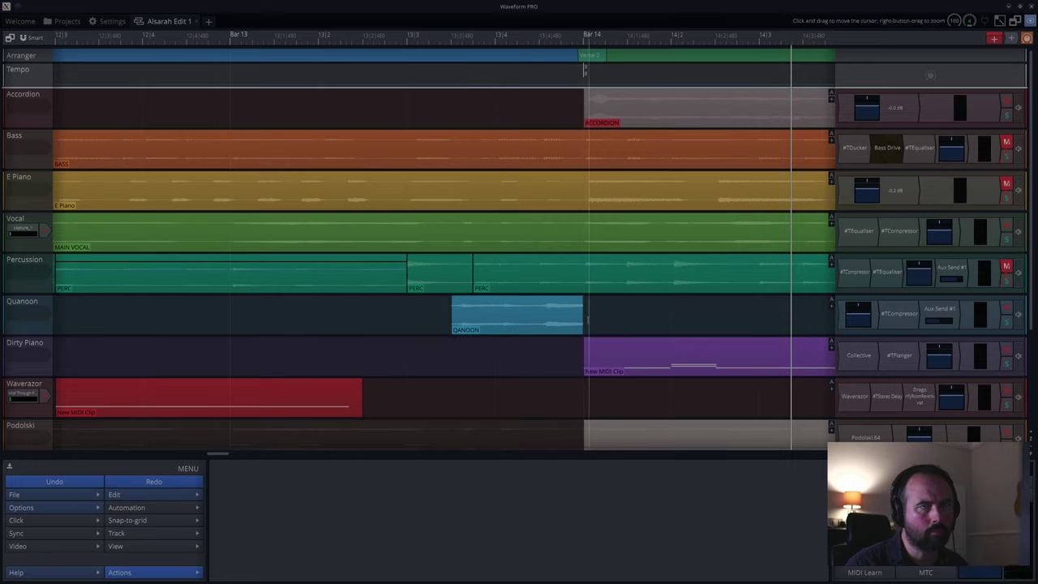
left_click(585, 319)
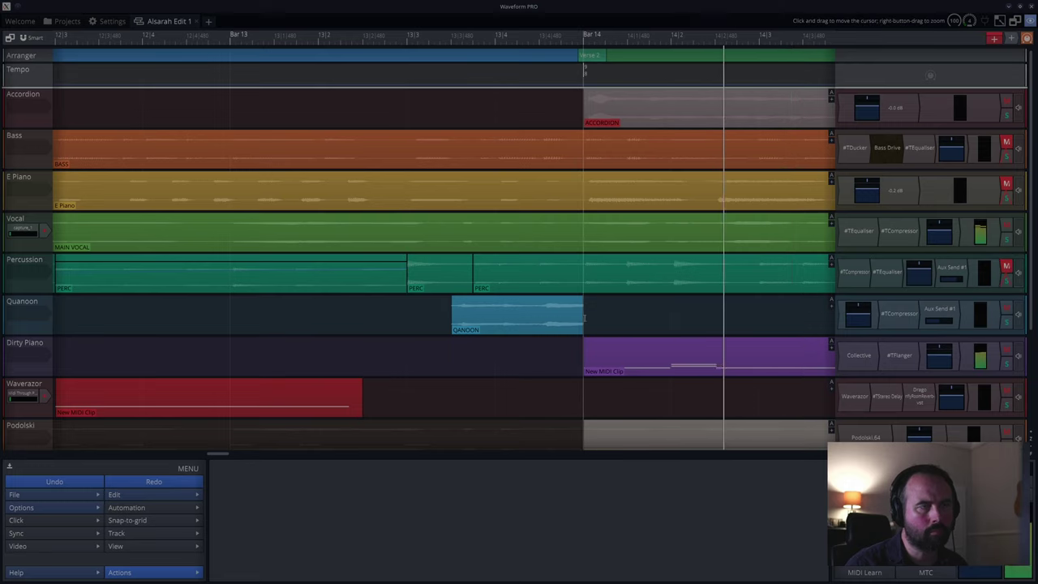
left_click(584, 319)
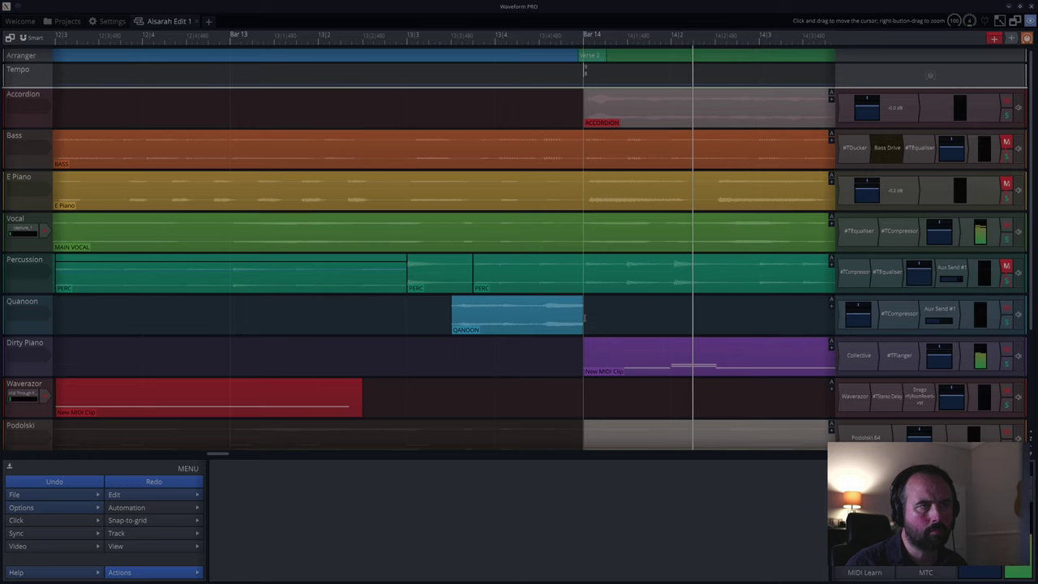
key("space")
left_click(1007, 268)
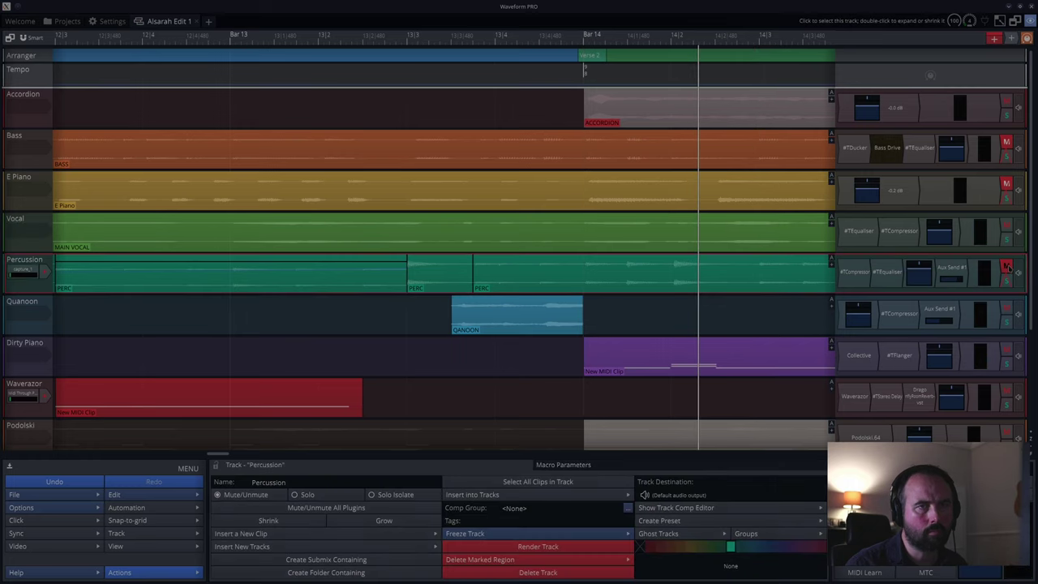
- Replay the passage from the start of bar 14 with the Percussion track unmuted
key("space")
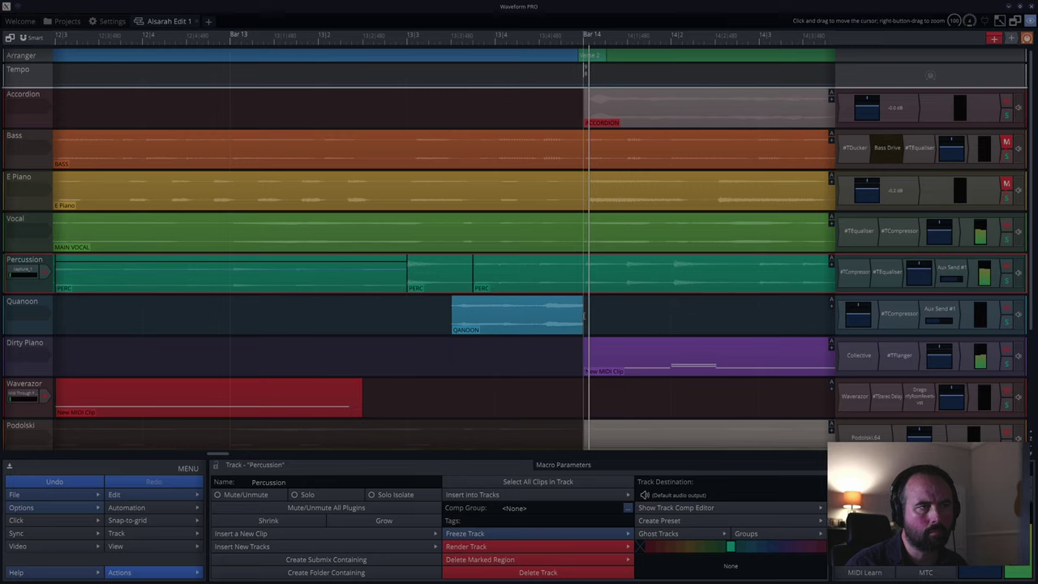
key("space")
key("space")
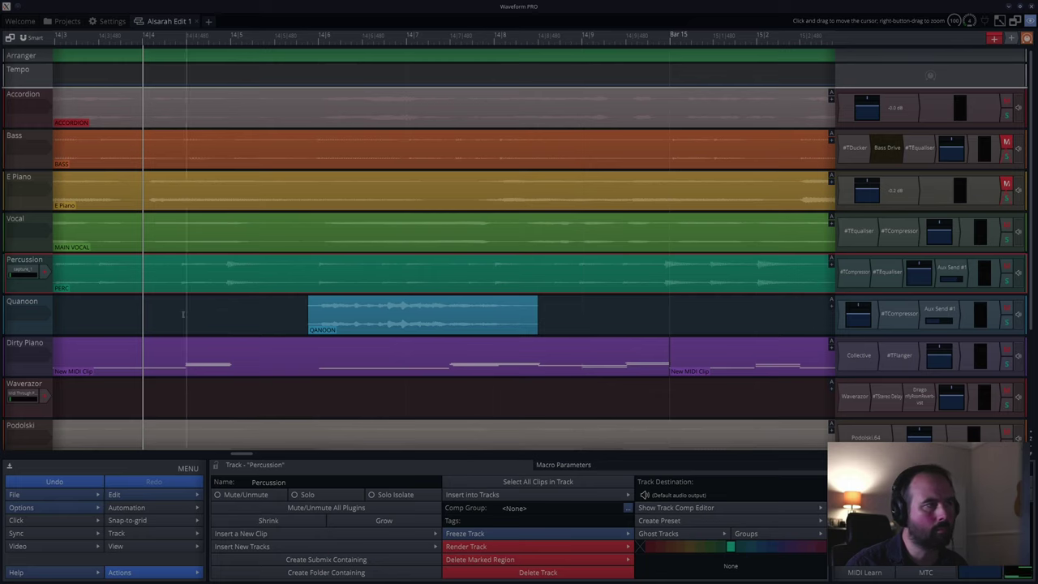
left_click_drag(122, 39, 603, 34)
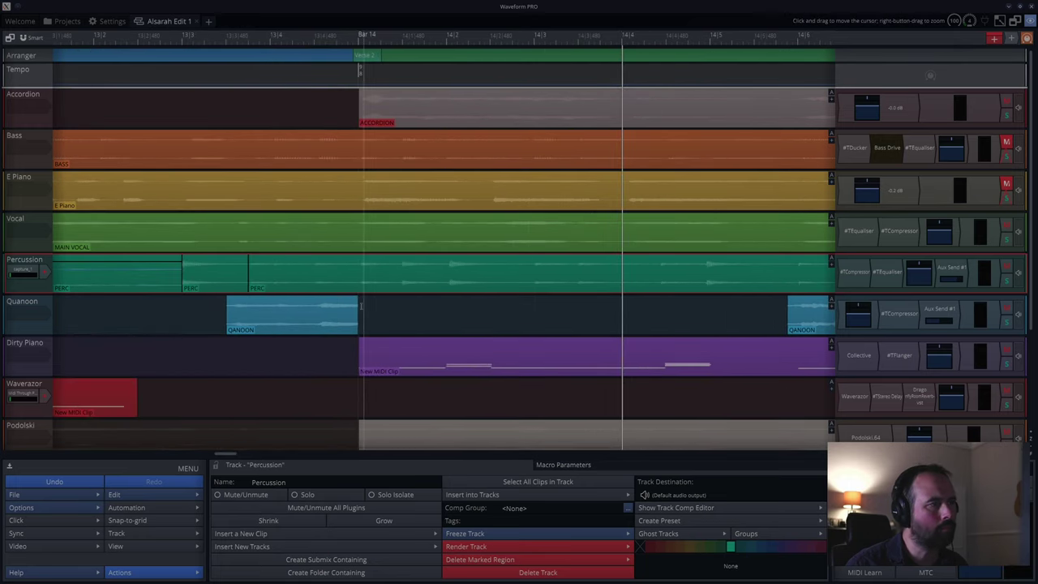
left_click(359, 306)
key("space")
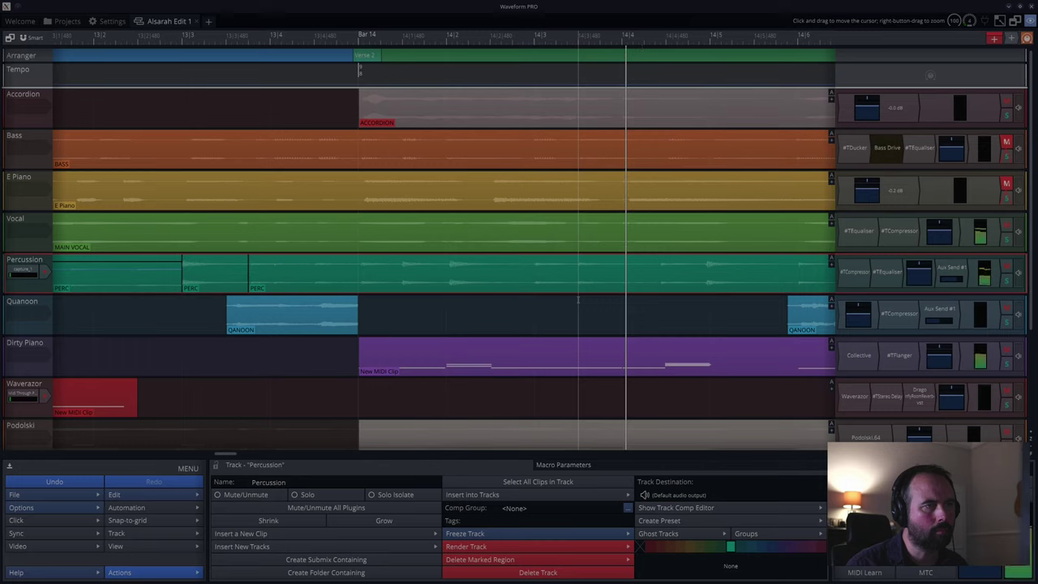
- Split the Percussion clip at the hit just before 14|3|480 and play on from the cut
left_click(529, 306)
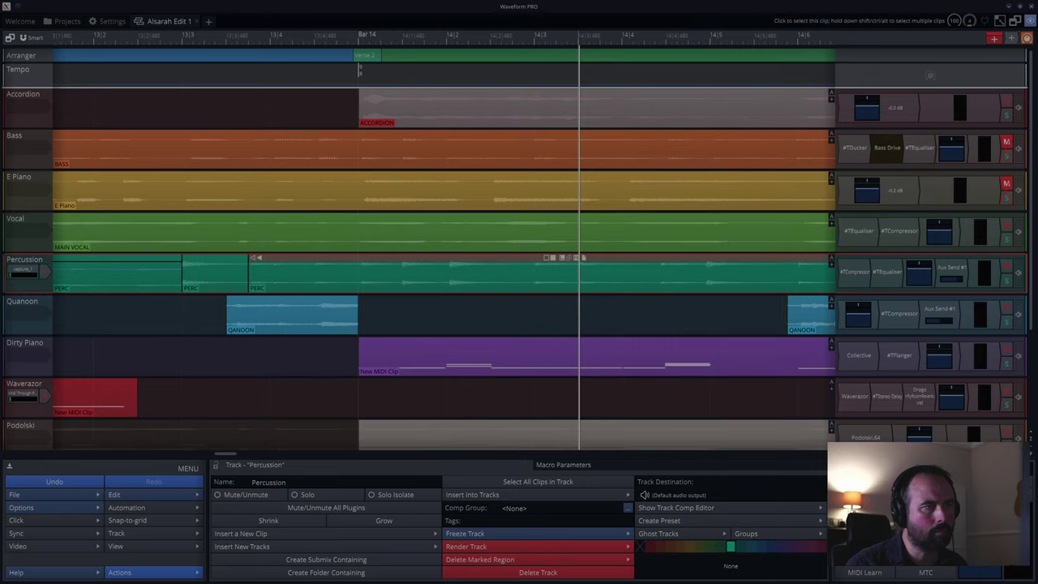
scroll(580, 288, "up", 4)
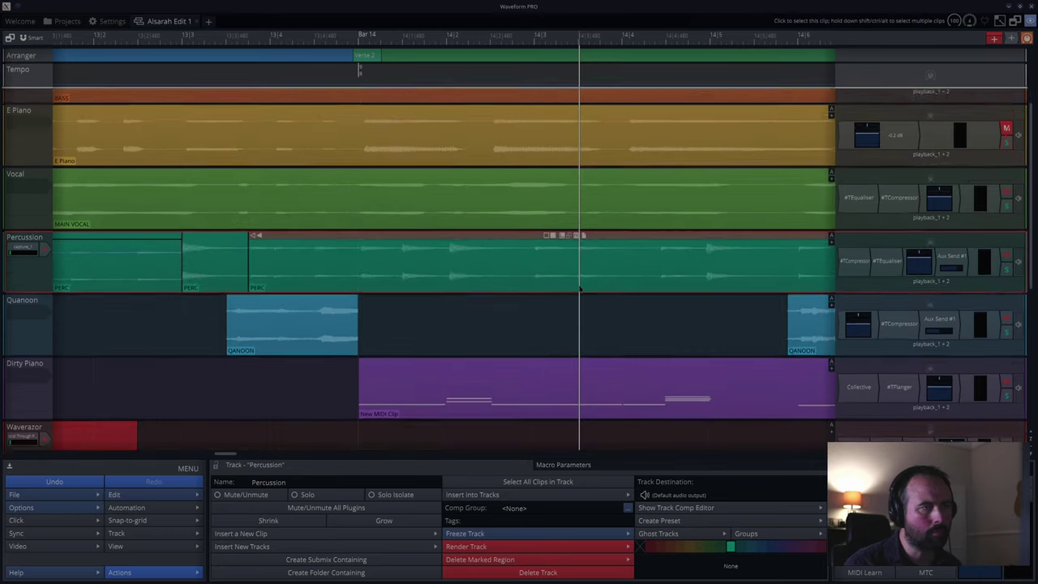
scroll(580, 289, "up", 4)
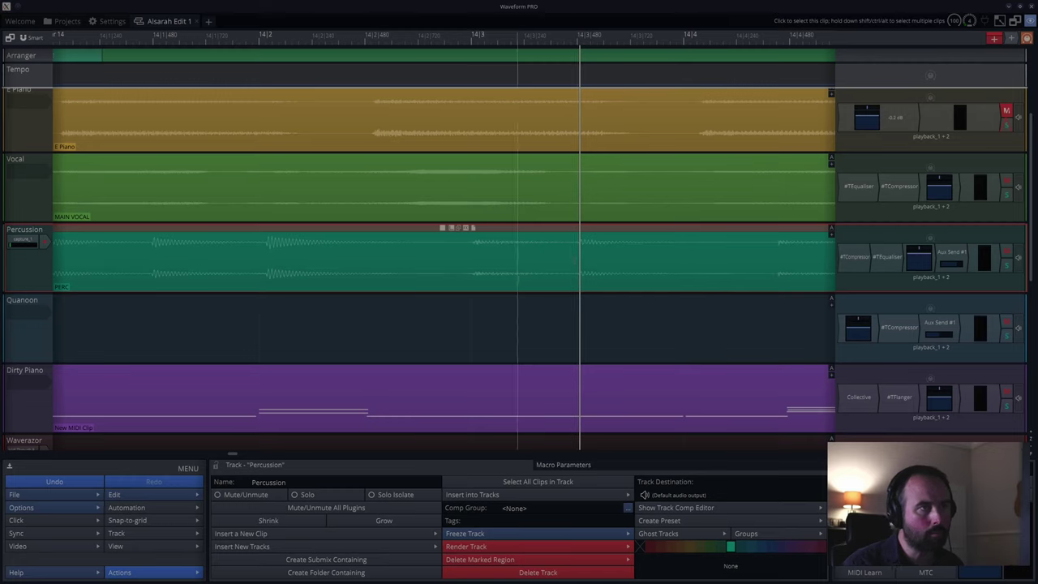
key("s")
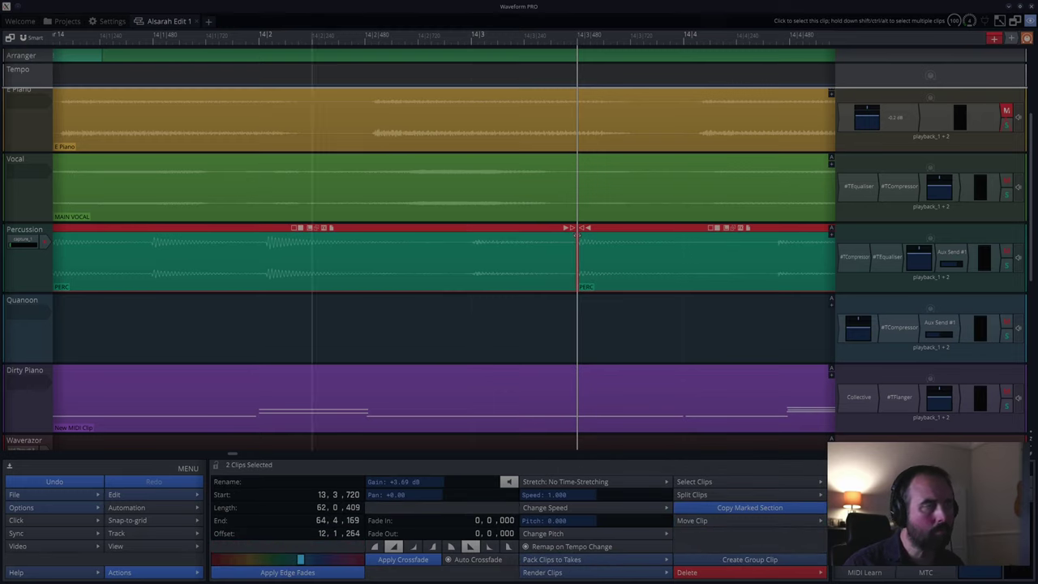
key("space")
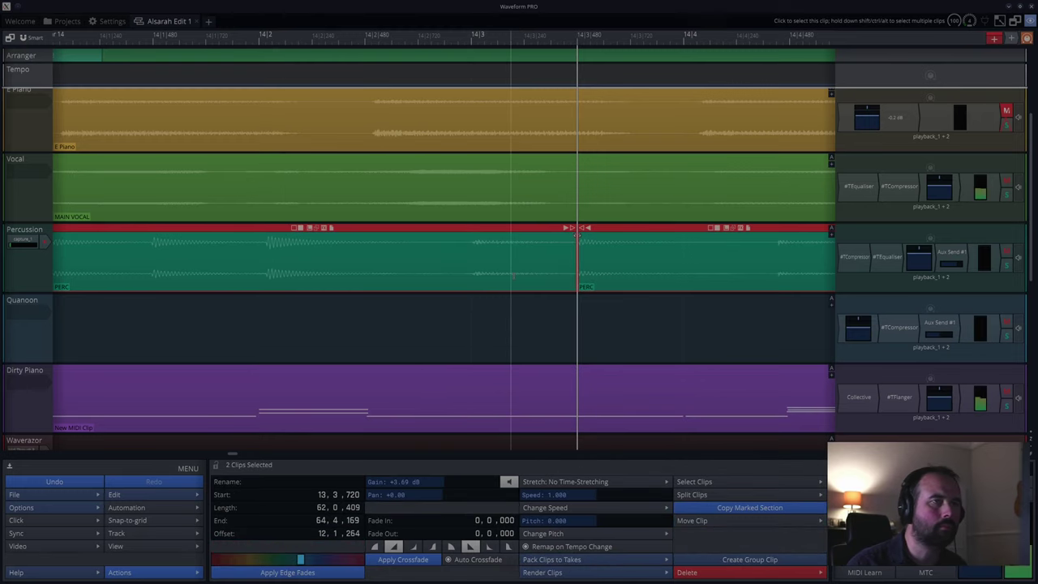
key("space")
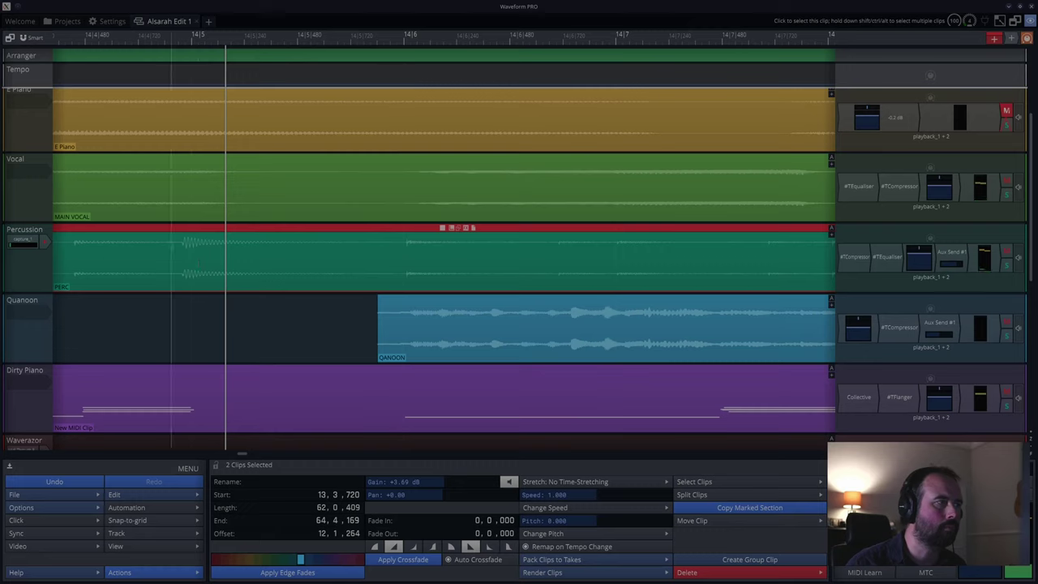
- Trim the start of the Percussion clip after the cut to 14|4|420, leaving a gap, and play the result
left_click_drag(86, 39, 459, 84)
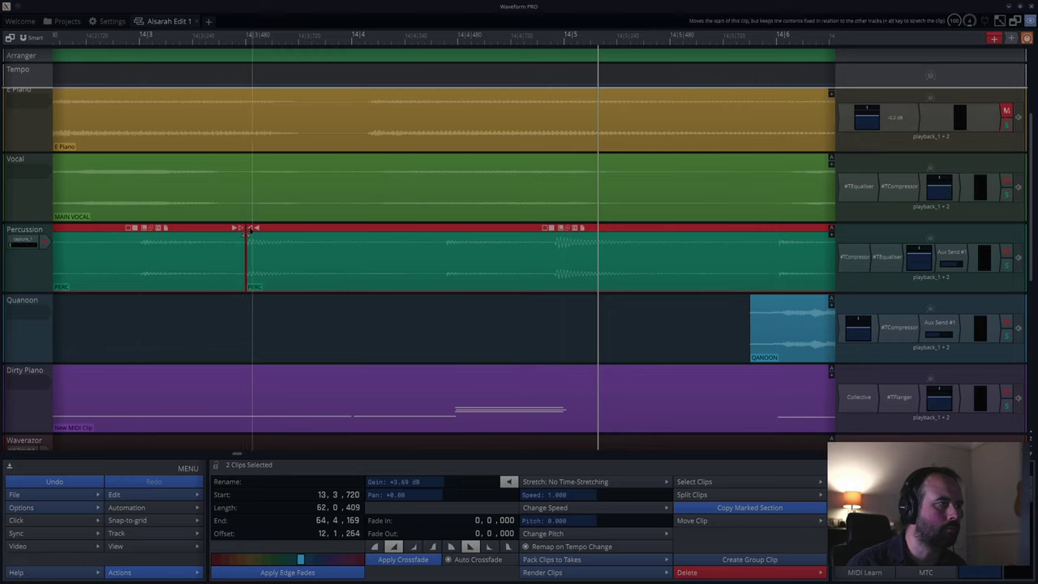
left_click_drag(251, 230, 448, 241)
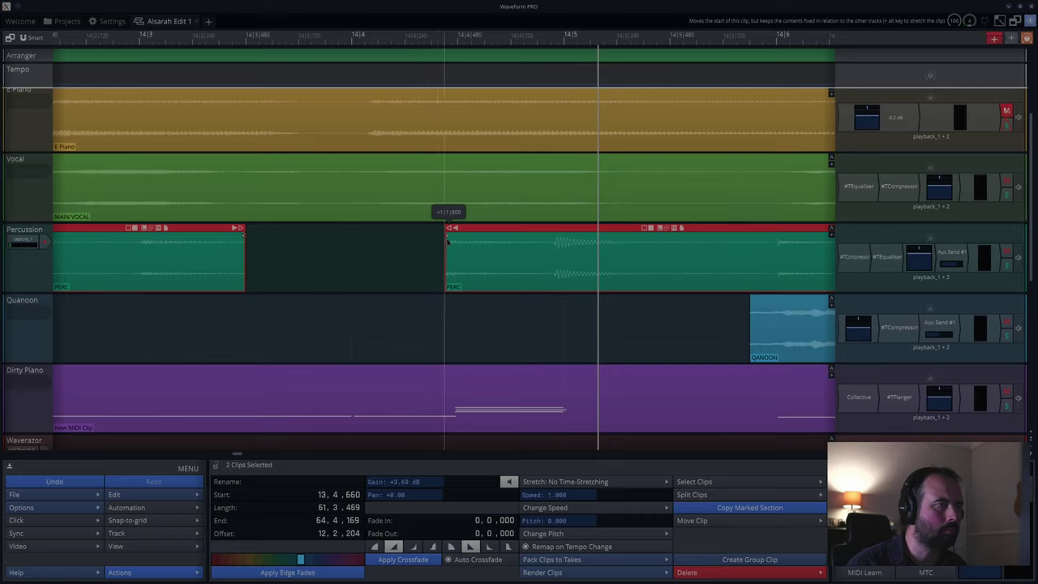
left_click(120, 326)
key("space")
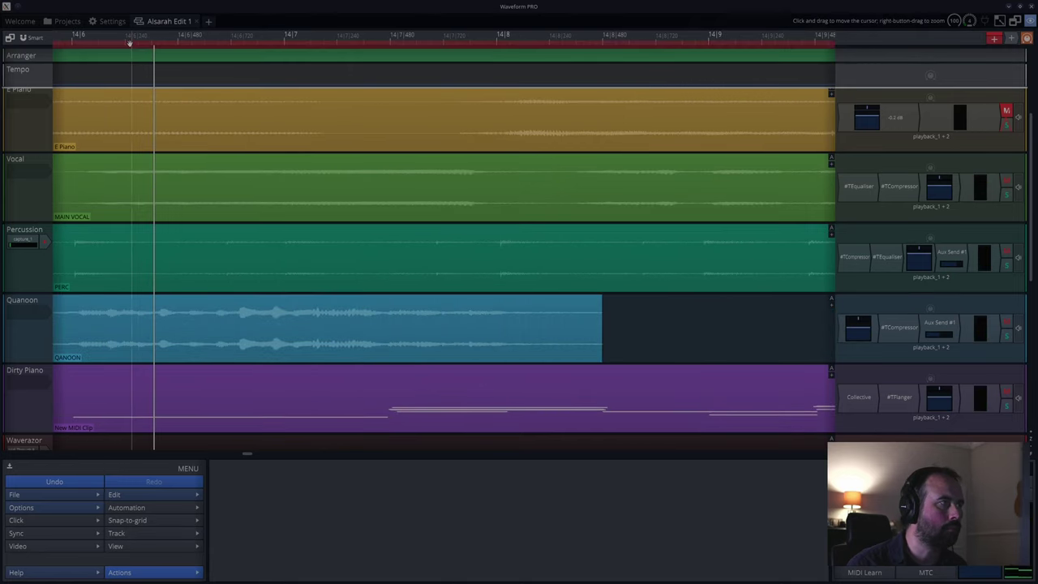
- Replay the verse 2 passage around the new Percussion gap and on into bar 15
left_click_drag(125, 38, 590, 63)
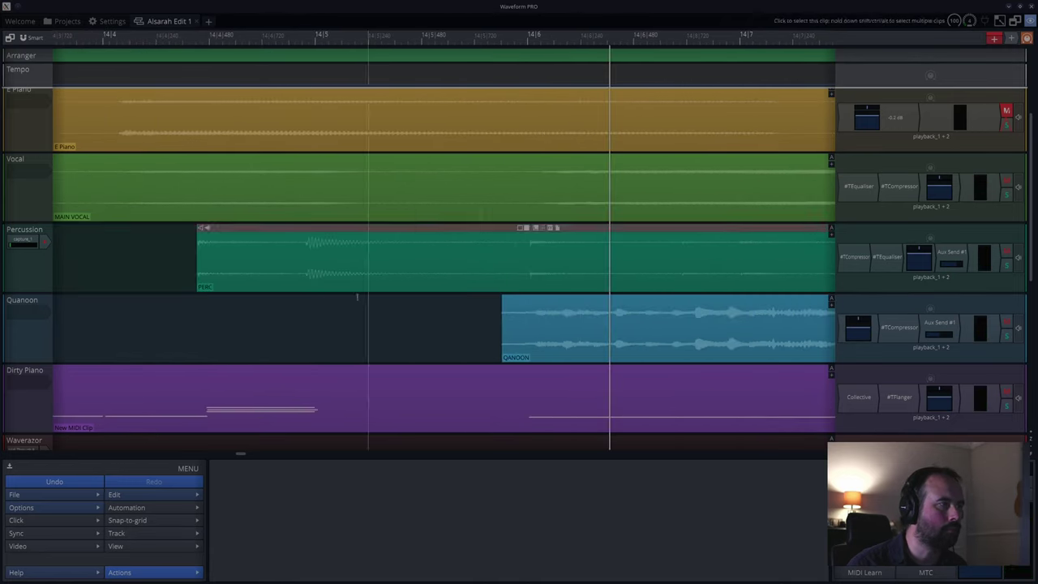
left_click(295, 326)
key("space")
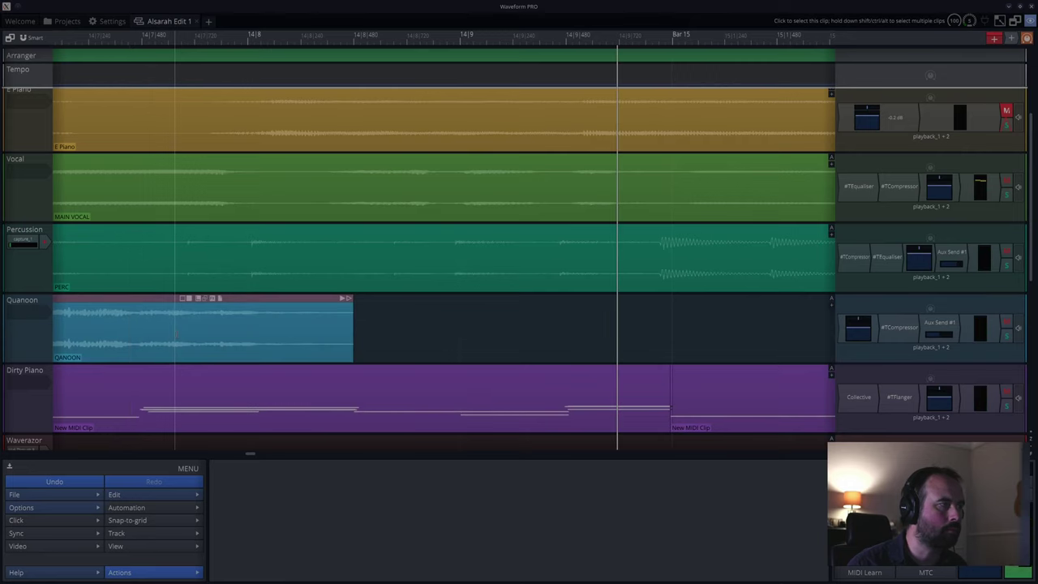
left_click_drag(168, 38, 469, 138)
left_click(73, 340)
key("space")
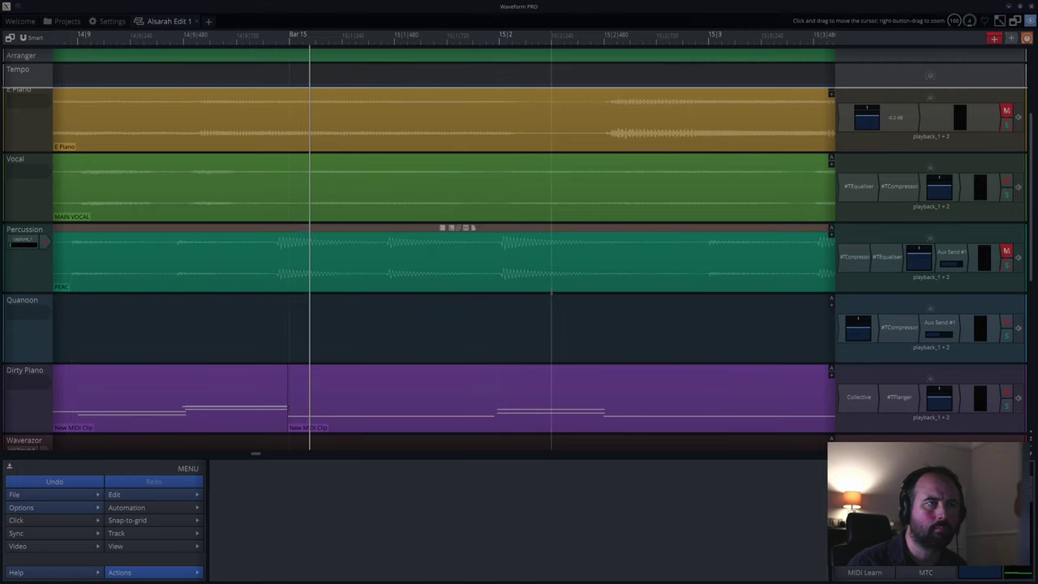
- Replay from inside the gap before 14|4|420, first with the Percussion track muted and again with it unmuted
scroll(552, 259, "down", 5)
left_click(336, 311)
key("space")
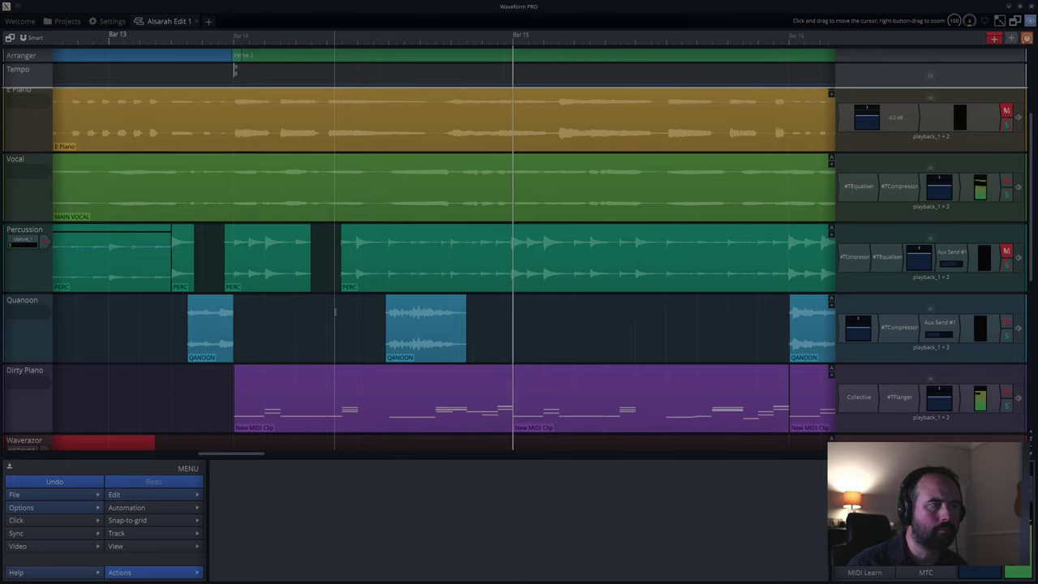
key("space")
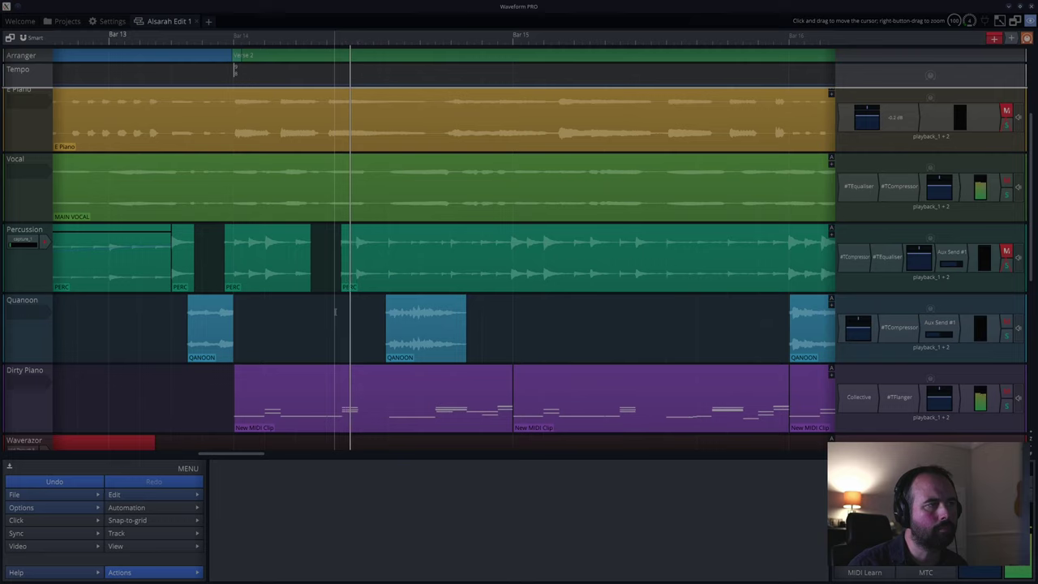
left_click(335, 312)
left_click(335, 312)
key("space")
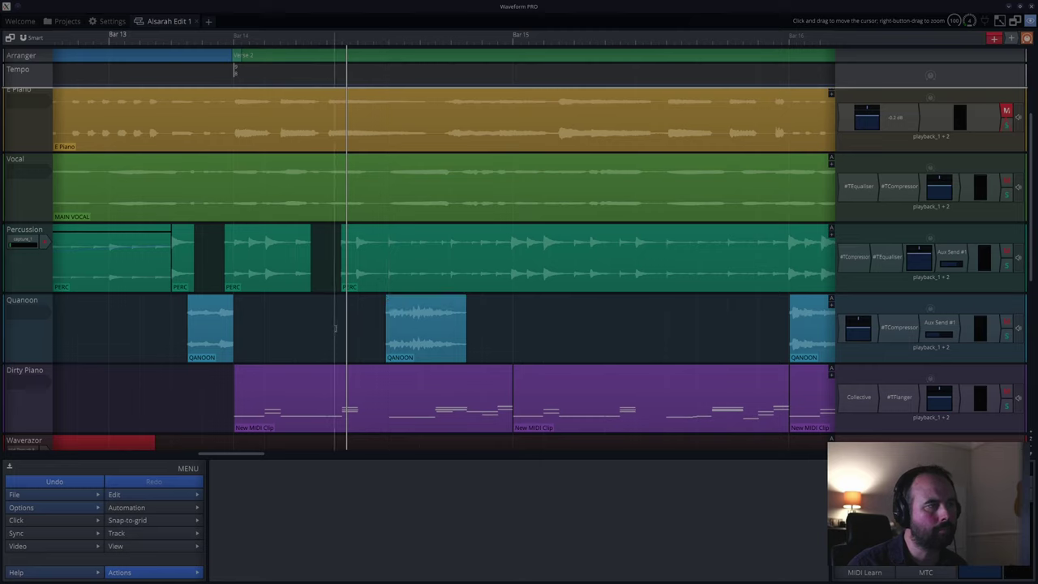
key("space")
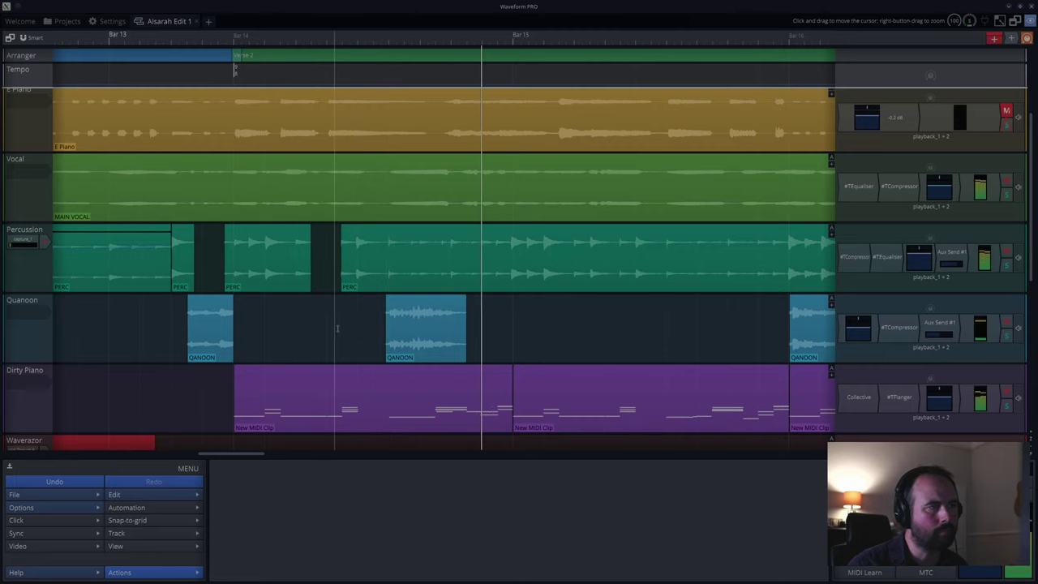
key("space")
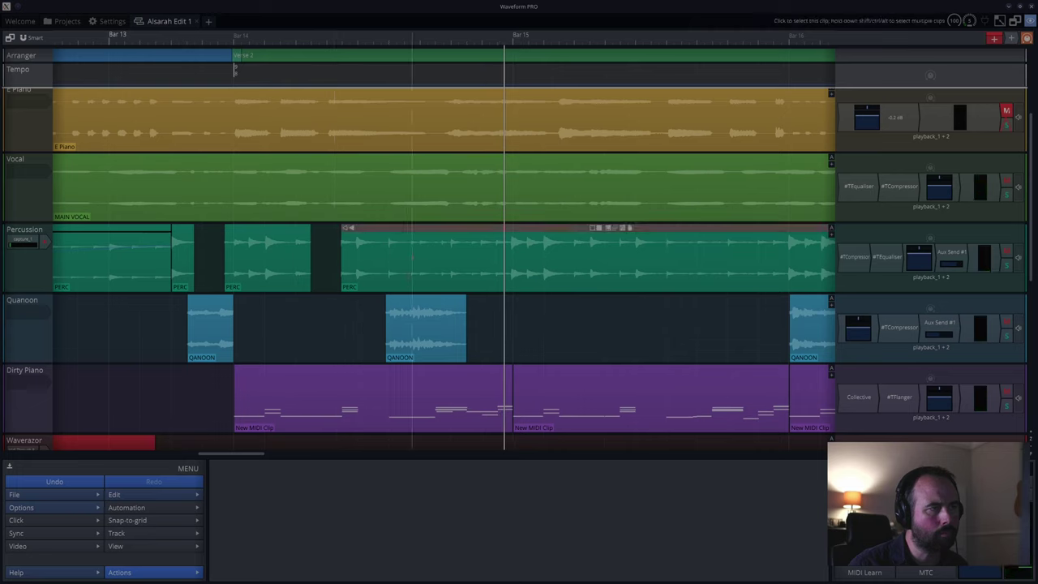
- Split the long Percussion clip at 14|6|720 and select only the part after the cut
left_click(412, 258)
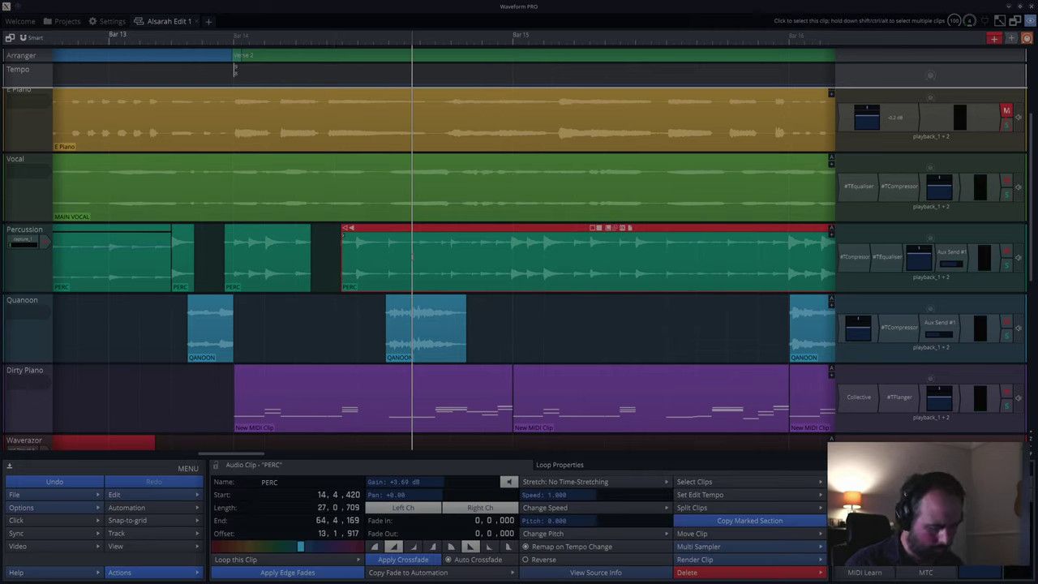
key("slash")
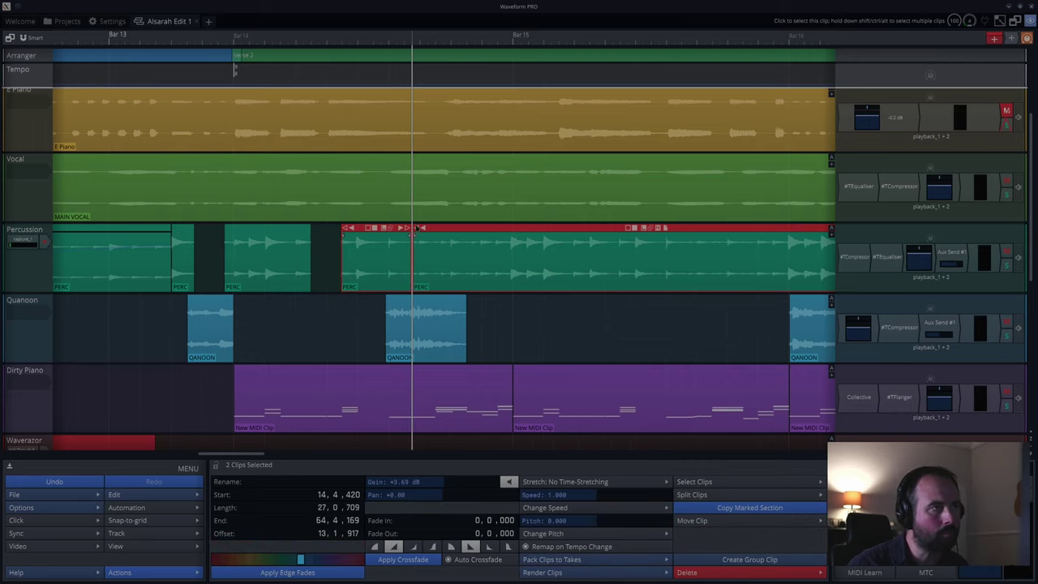
left_click_drag(415, 229, 424, 230)
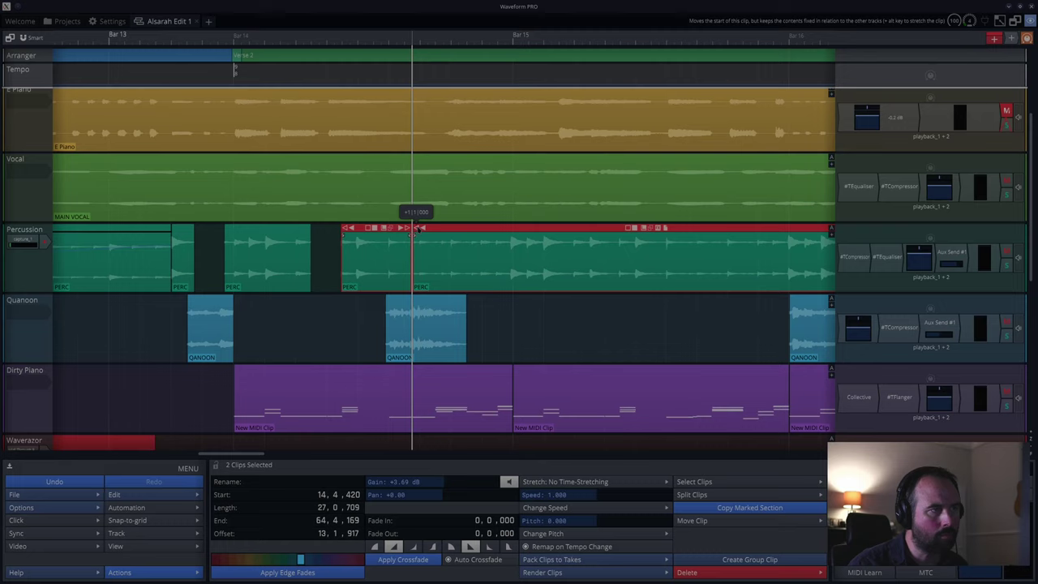
left_click(422, 231)
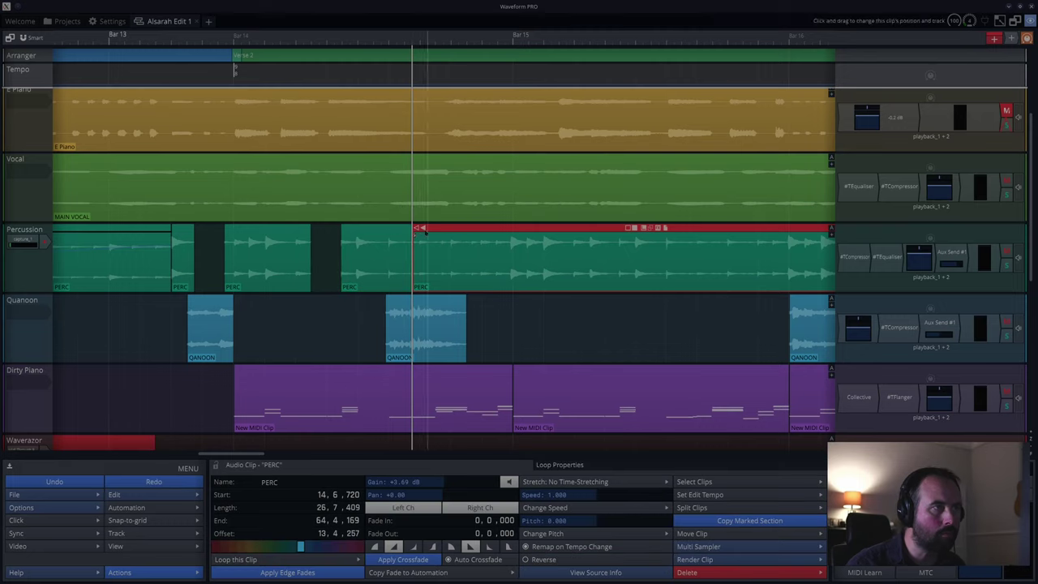
- Try trimming the later Percussion clip's start to 14|9|240, play the passage, and undo the trim
left_click_drag(417, 230, 495, 236)
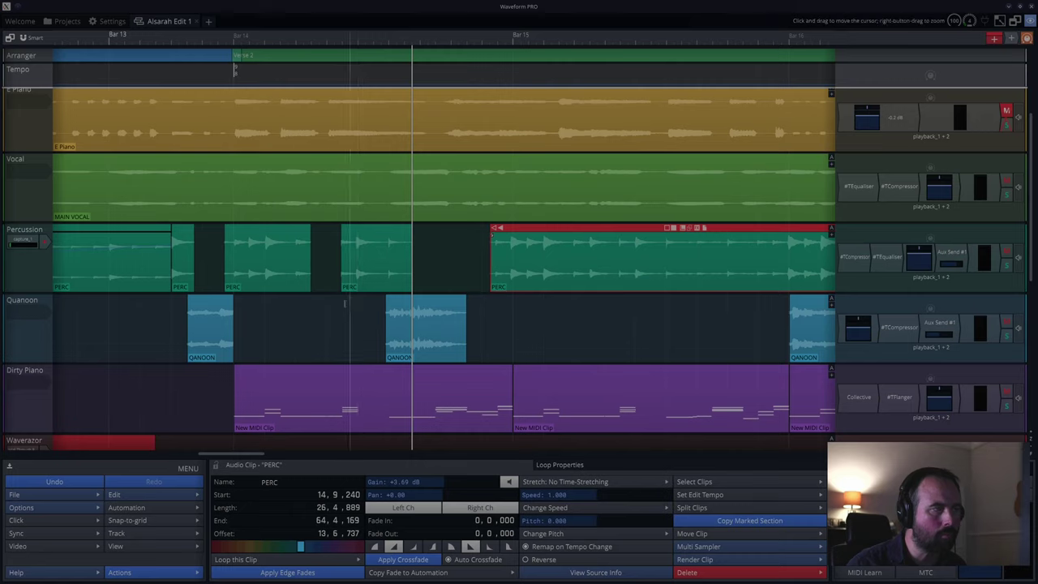
left_click(333, 309)
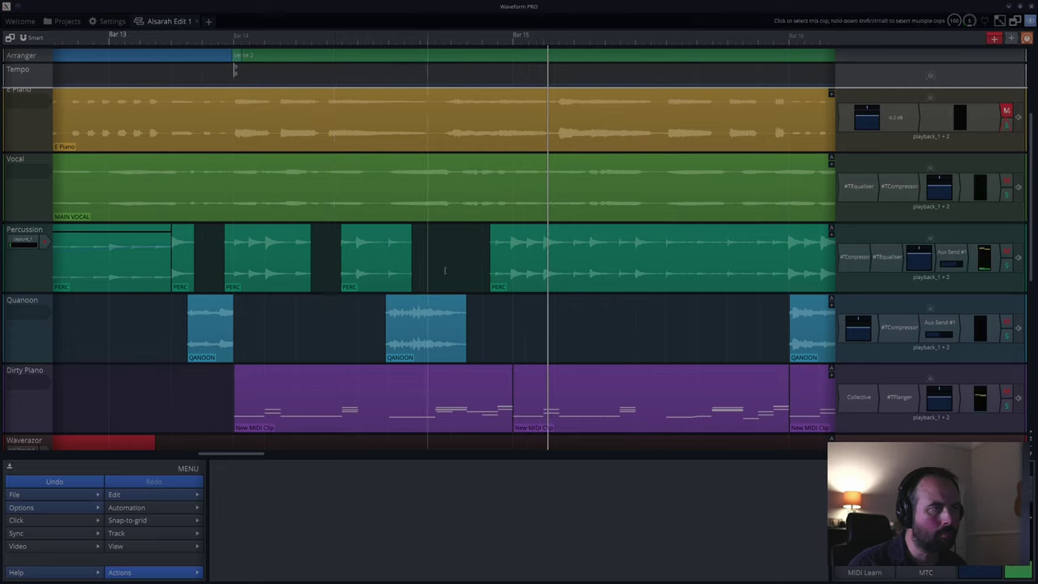
key("ctrl+z")
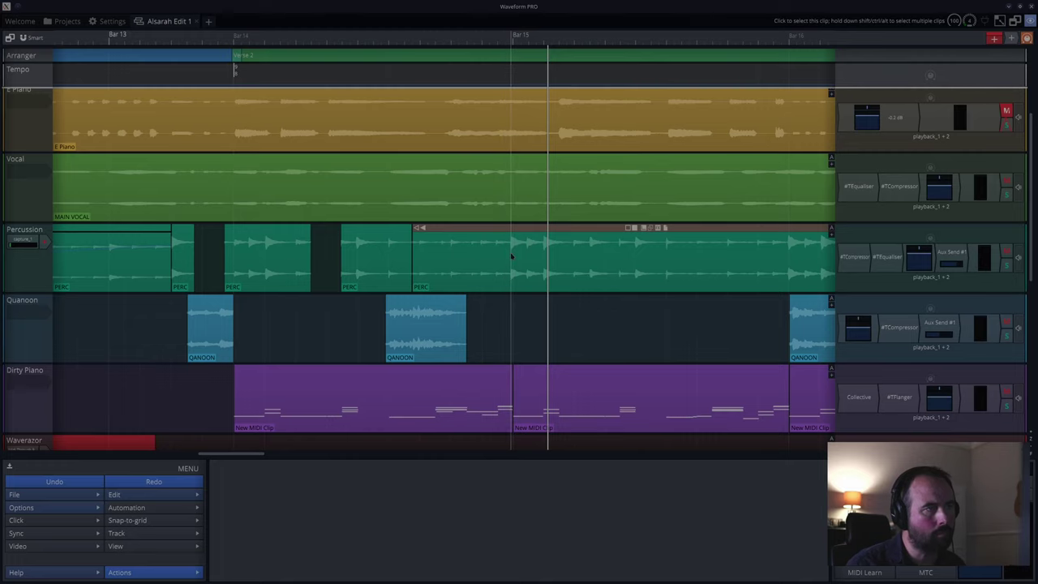
- Split the long Percussion clip at 14|9|840, just before bar 15, and select the piece between the two cuts
scroll(511, 256, "up", 3)
scroll(511, 256, "up", 3)
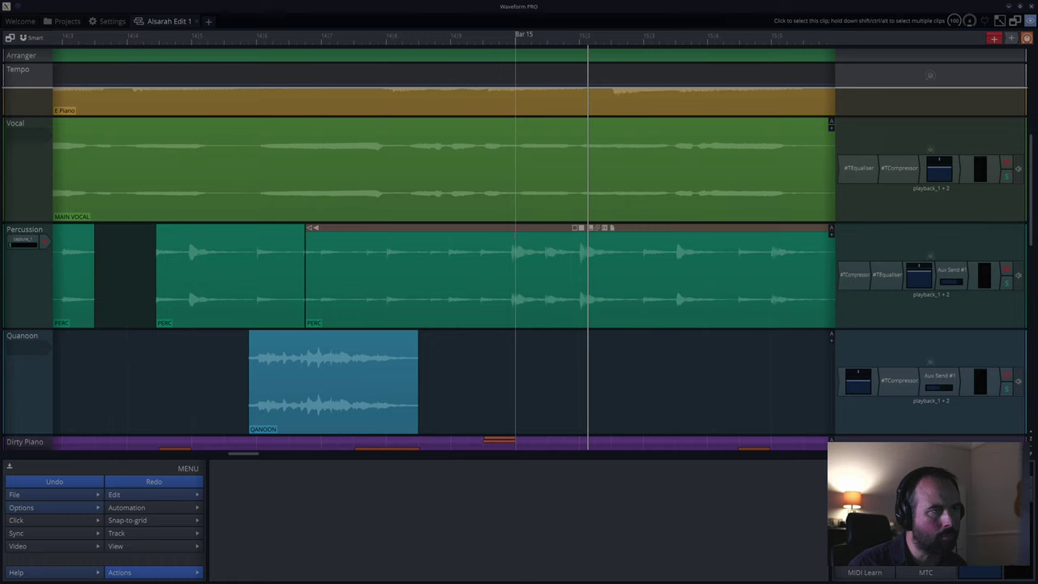
left_click(510, 235)
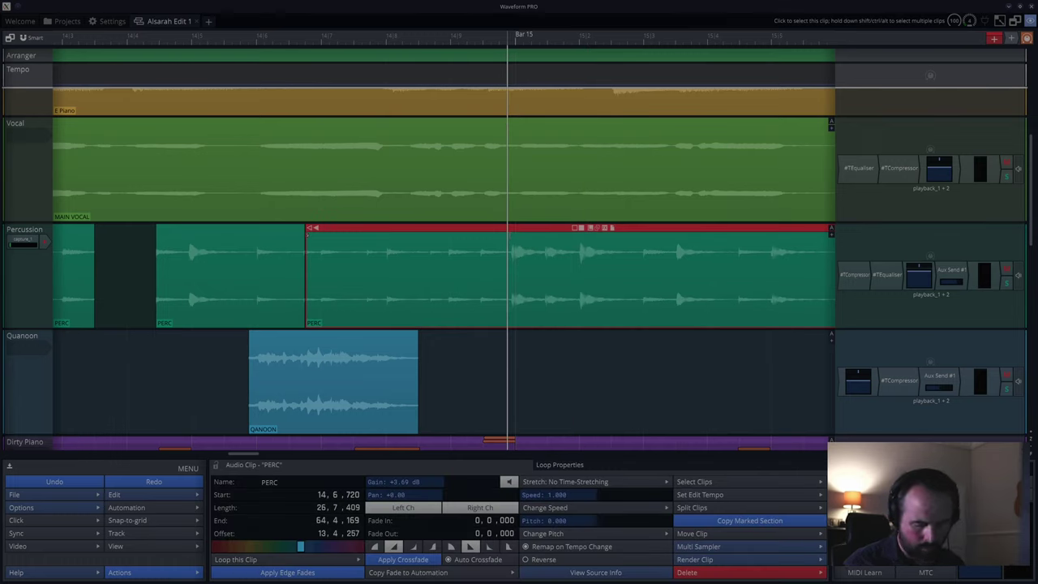
key("s")
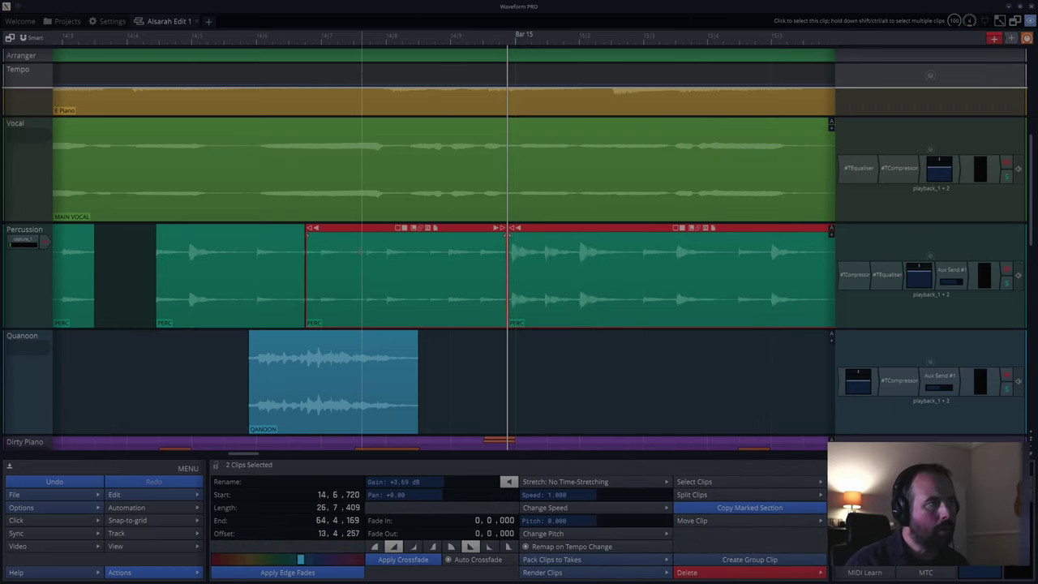
left_click(362, 268)
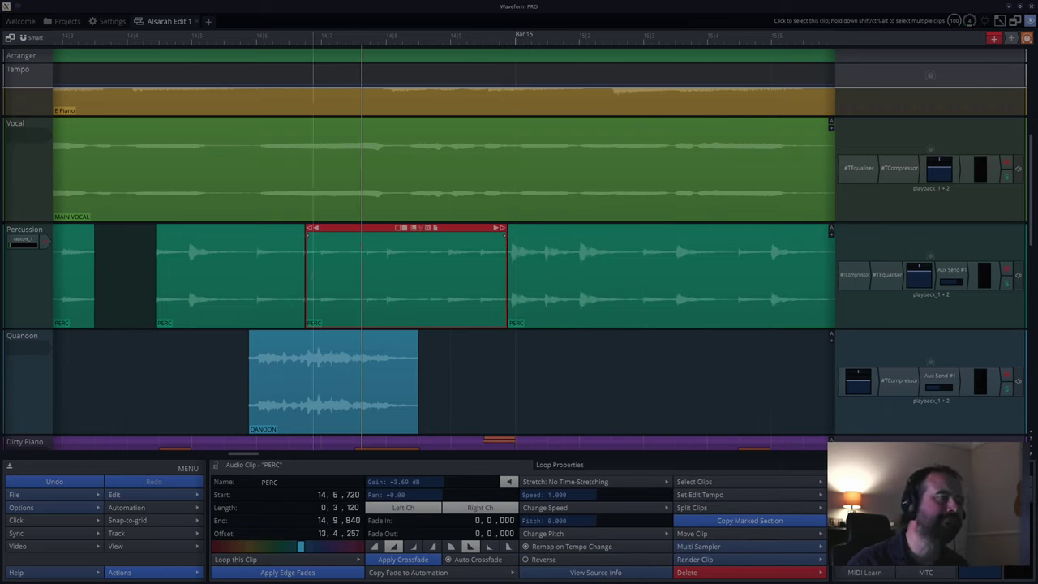
- Audition the piece between 14|6|720 and 14|9|840, replaying it from near its start
key("space")
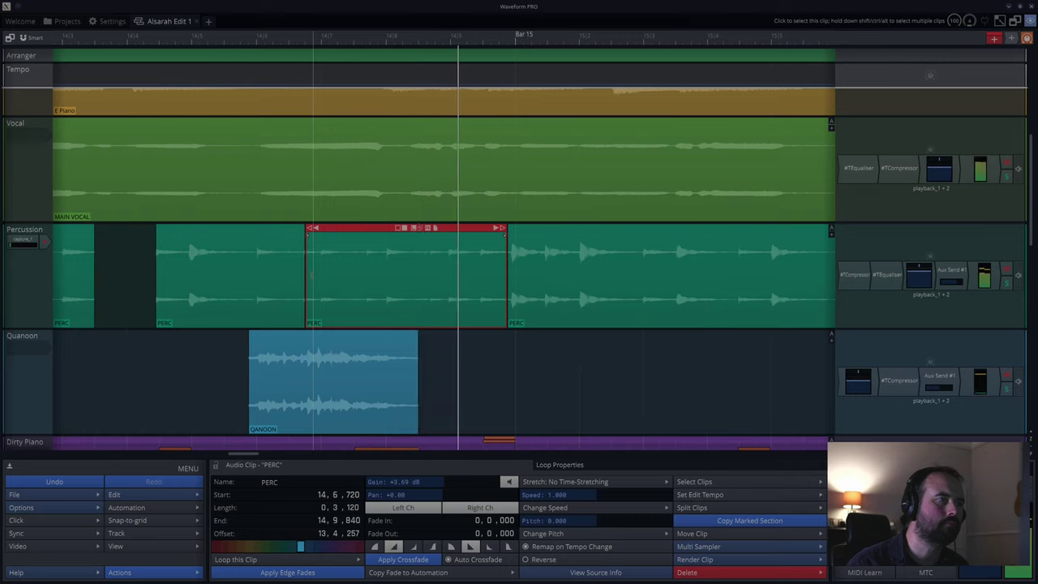
key("space")
left_click(312, 276)
key("space")
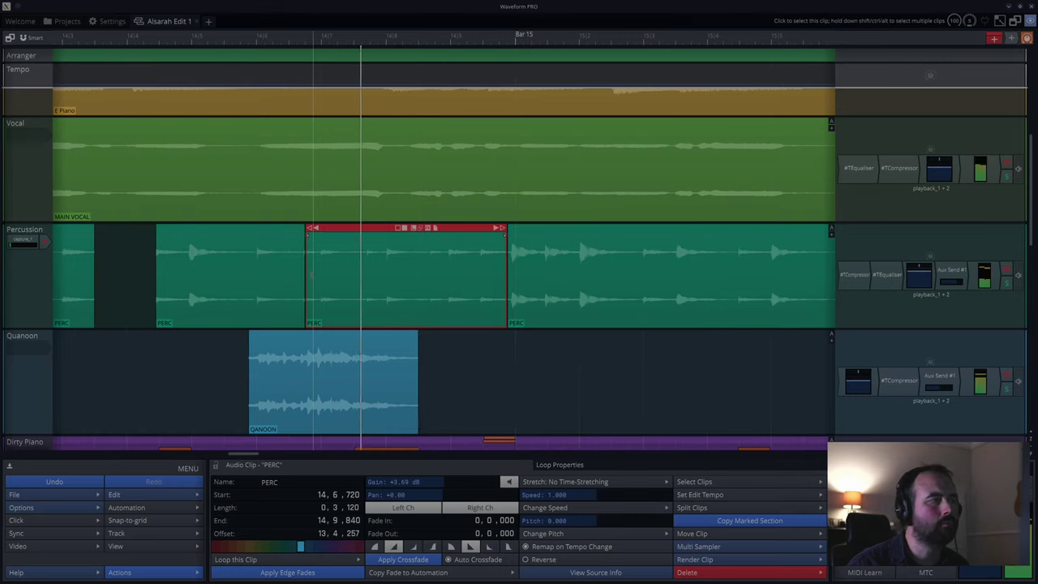
key("space")
key("space")
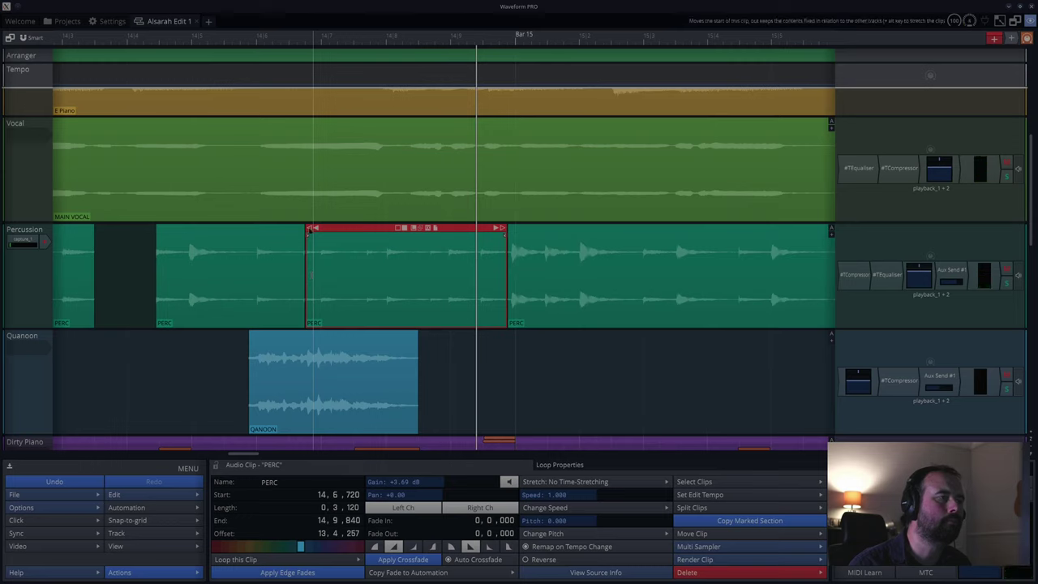
- Trim the start of the Percussion piece just before bar 15 to 14|7|690, playing it between adjustments
left_click_drag(309, 231, 367, 233)
left_click(157, 342)
key("space")
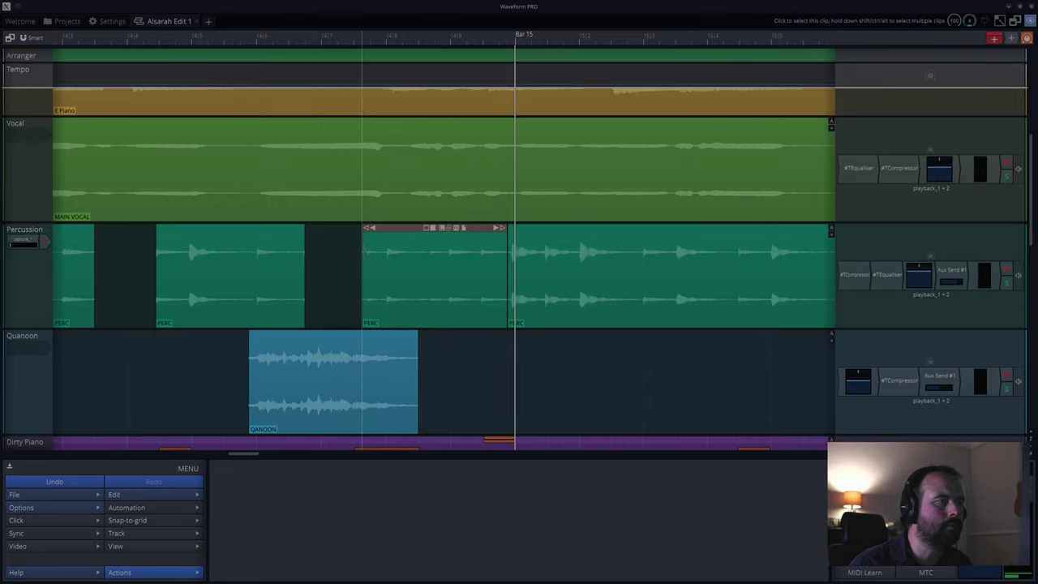
scroll(370, 251, "up", 5)
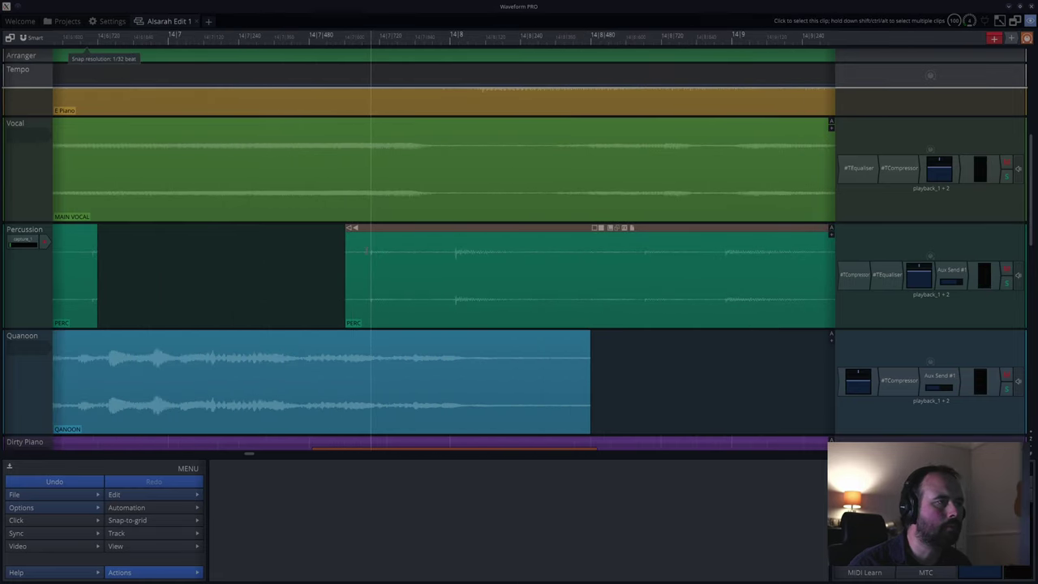
left_click_drag(350, 228, 369, 230)
scroll(365, 232, "up", 3)
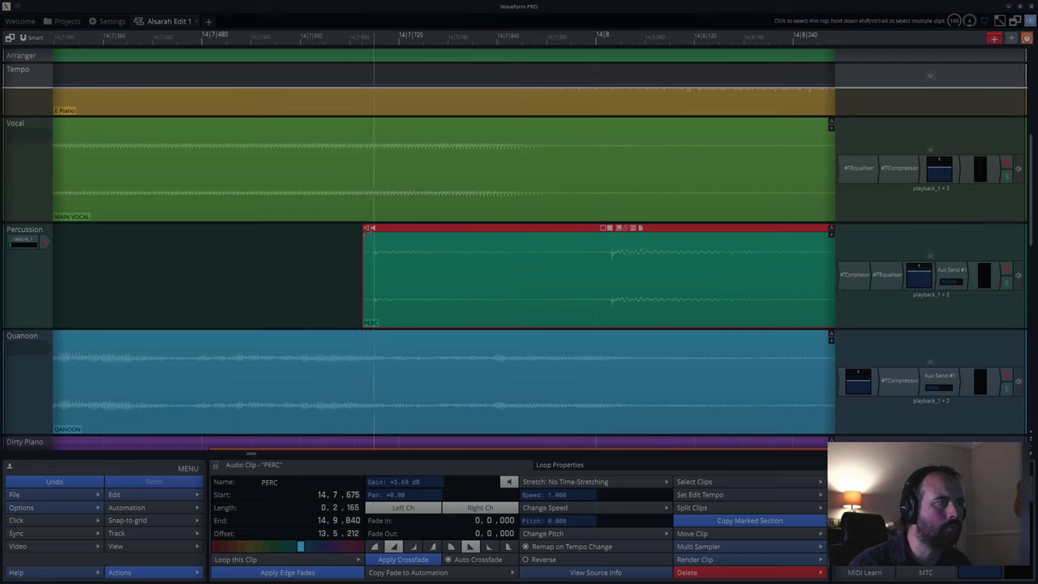
left_click_drag(367, 230, 378, 229)
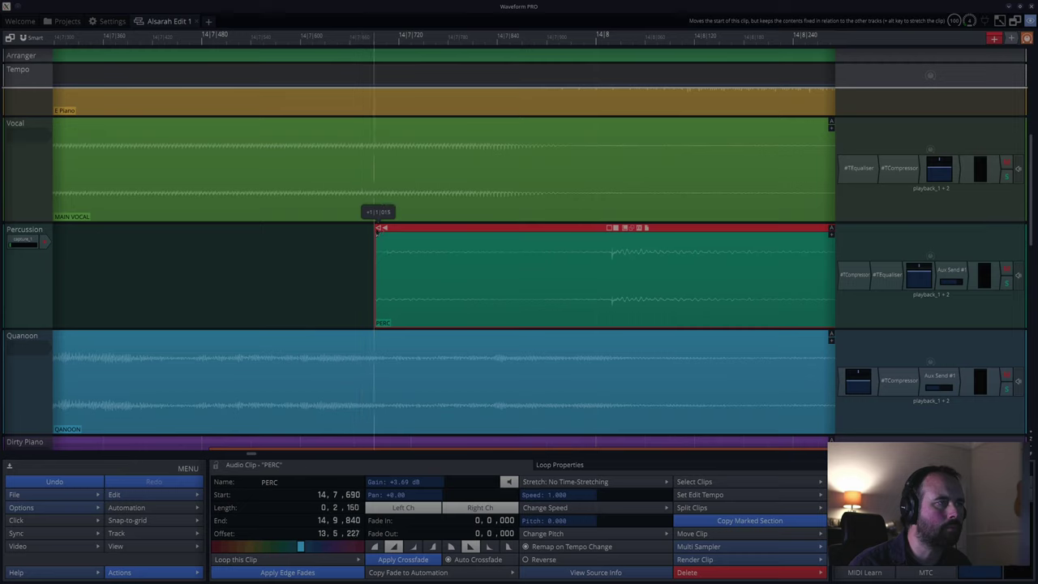
- Audition the transition into the trimmed Percussion piece, starting playback just ahead of its new start
left_click(359, 245)
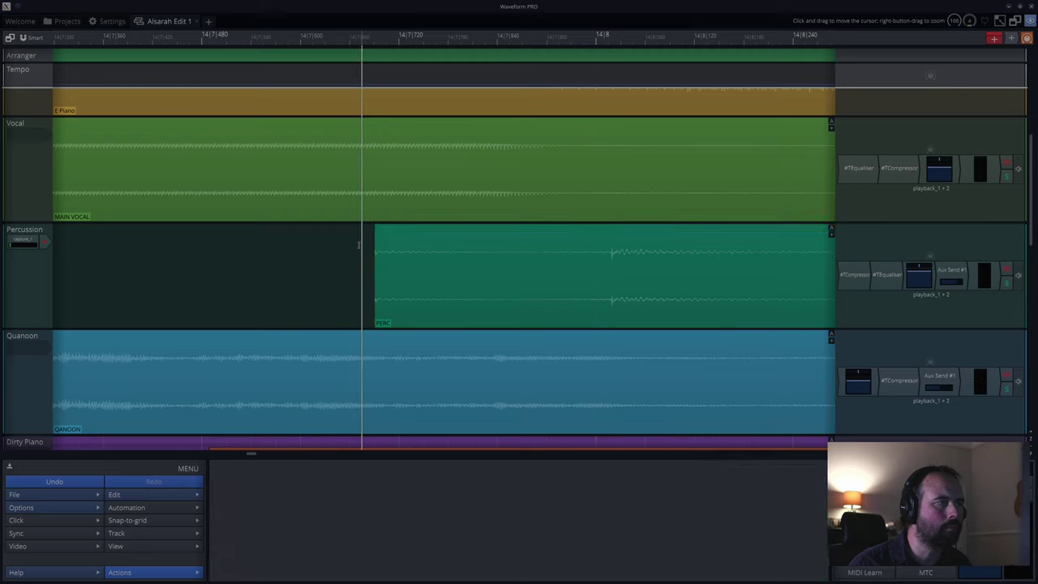
key("space")
scroll(229, 250, "down", 10)
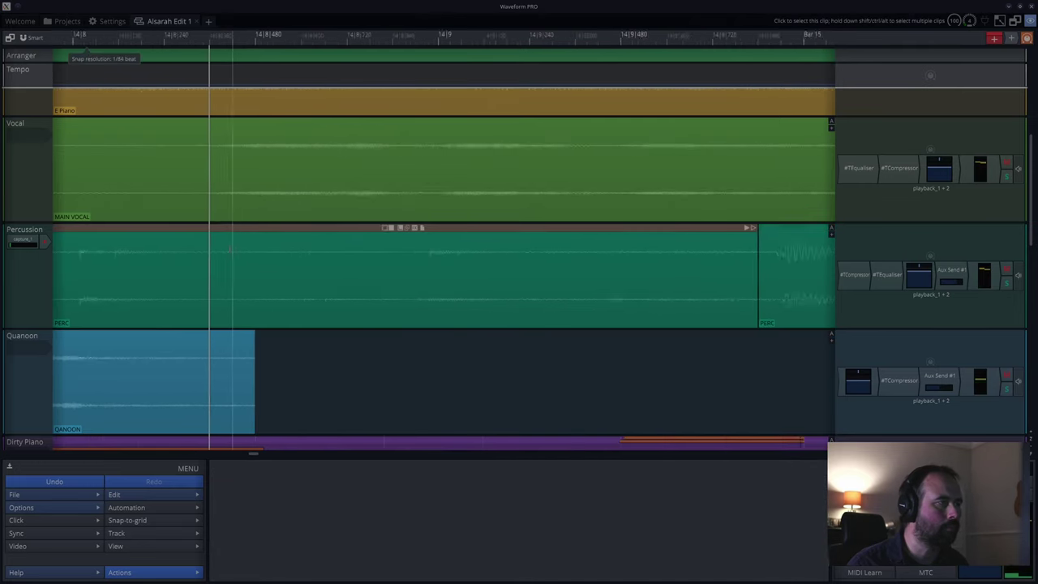
left_click(91, 351)
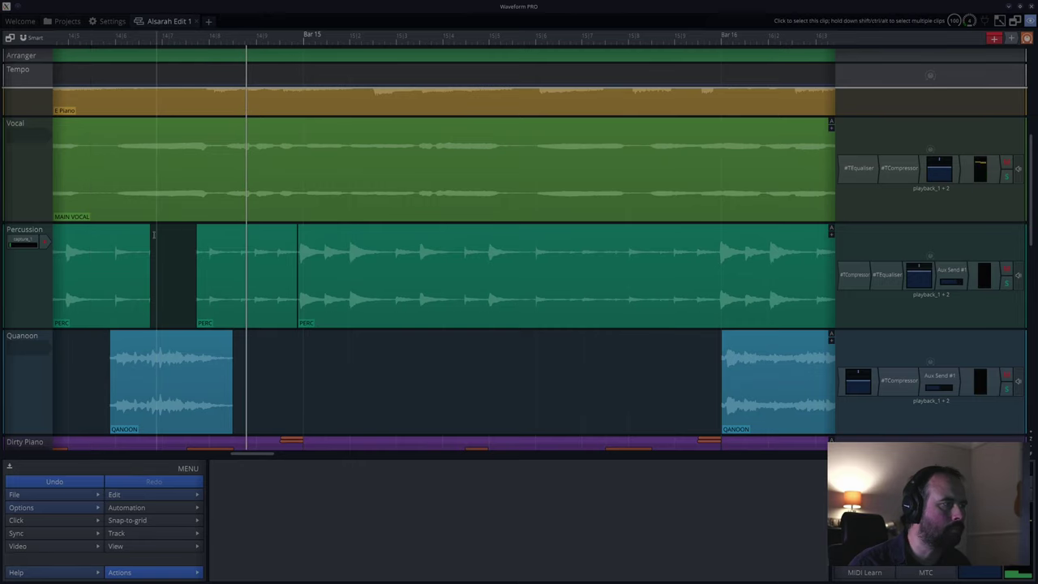
- Trim the end of the preceding Percussion clip to 14|6|700 and play the passage from early in bar 14
scroll(145, 256, "up", 12)
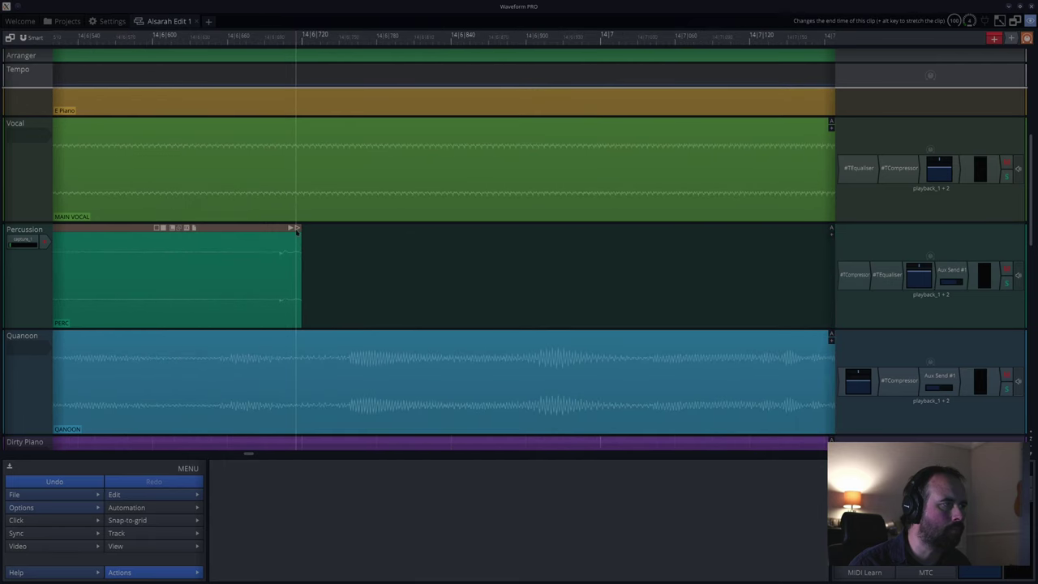
left_click_drag(297, 227, 273, 229)
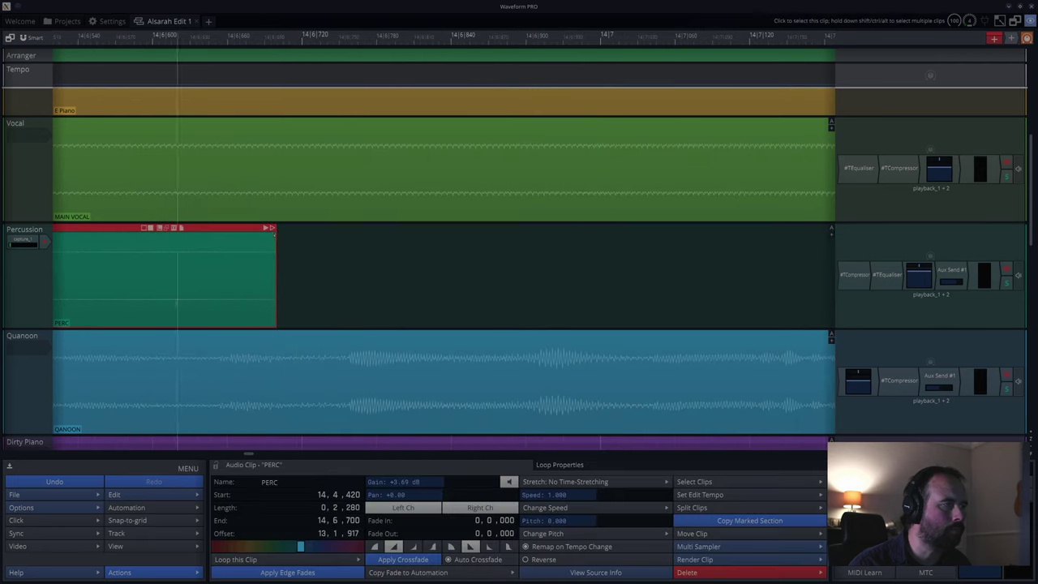
scroll(75, 334, "down", 8)
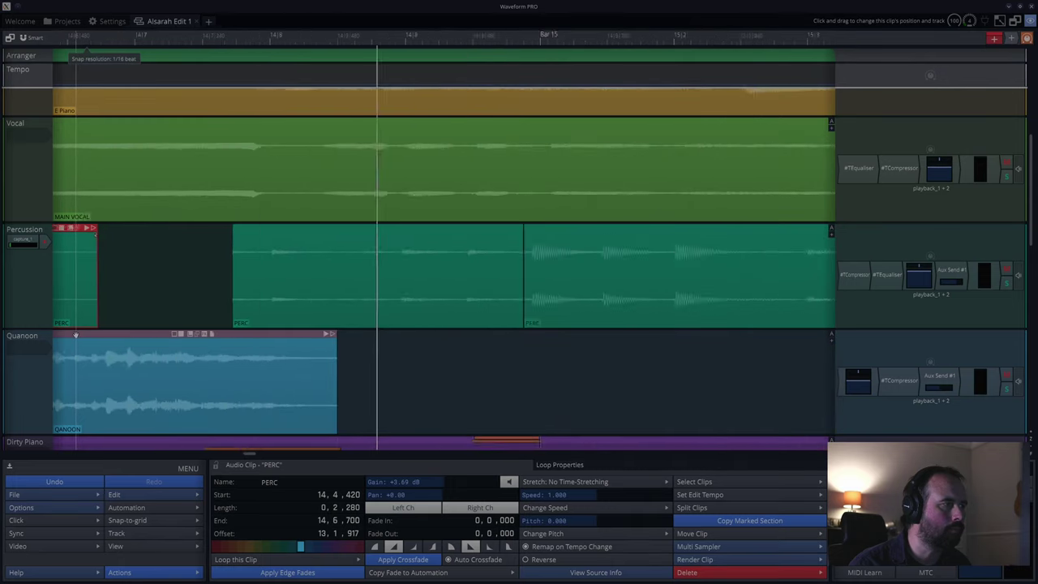
scroll(75, 334, "down", 4)
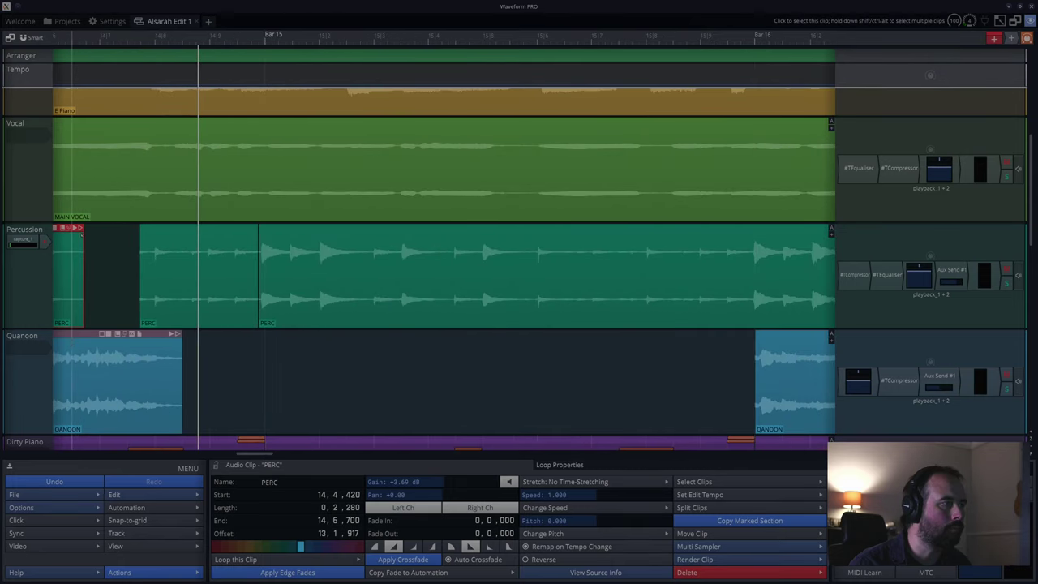
left_click_drag(112, 39, 436, 38)
left_click(250, 361)
key("space")
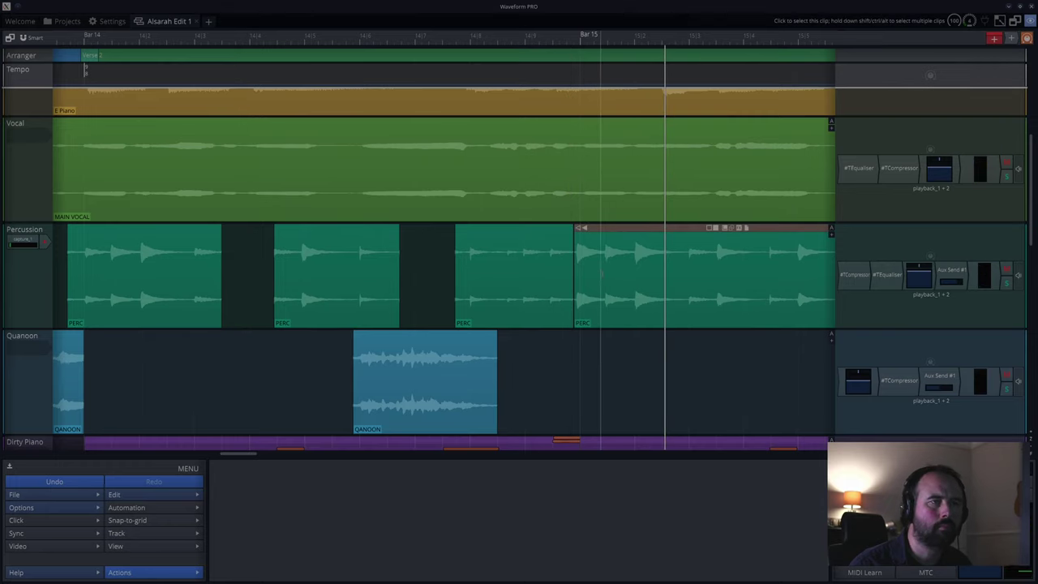
- Split the long Percussion clip at 15|1|435, just before the second hit of bar 15, and select only the part after the cut
scroll(601, 276, "up", 5)
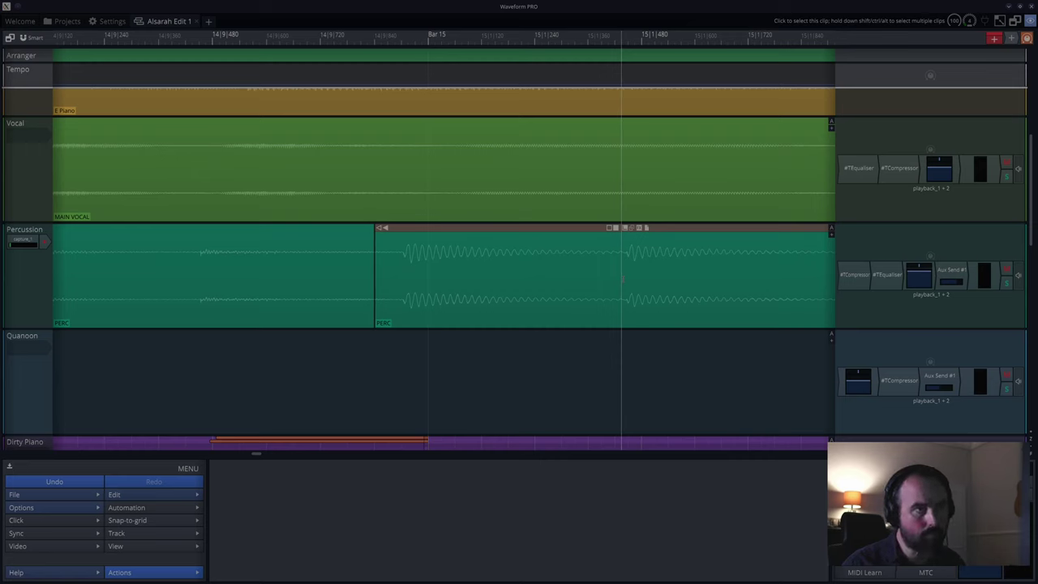
left_click(378, 233)
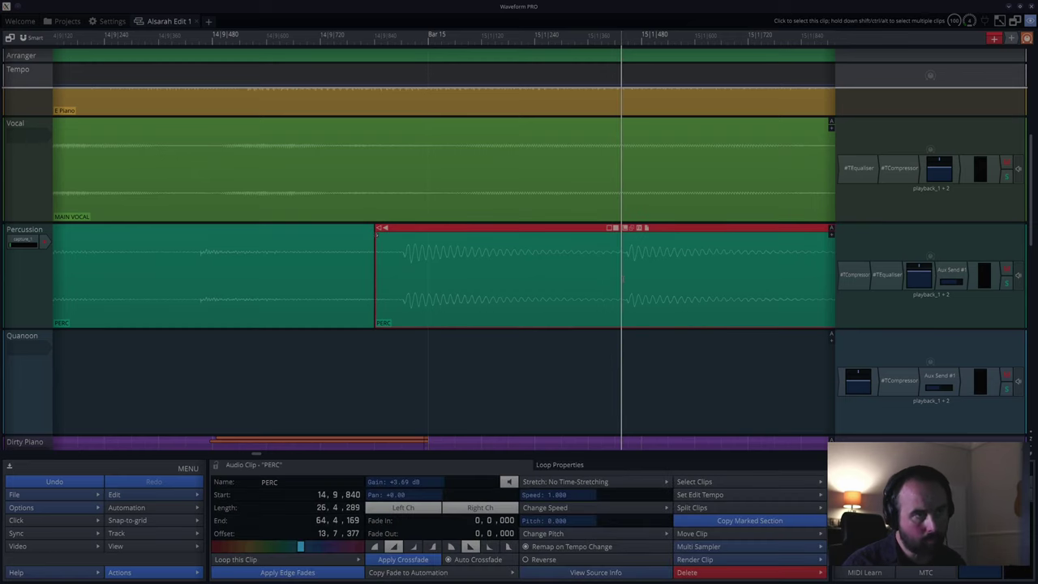
key("s")
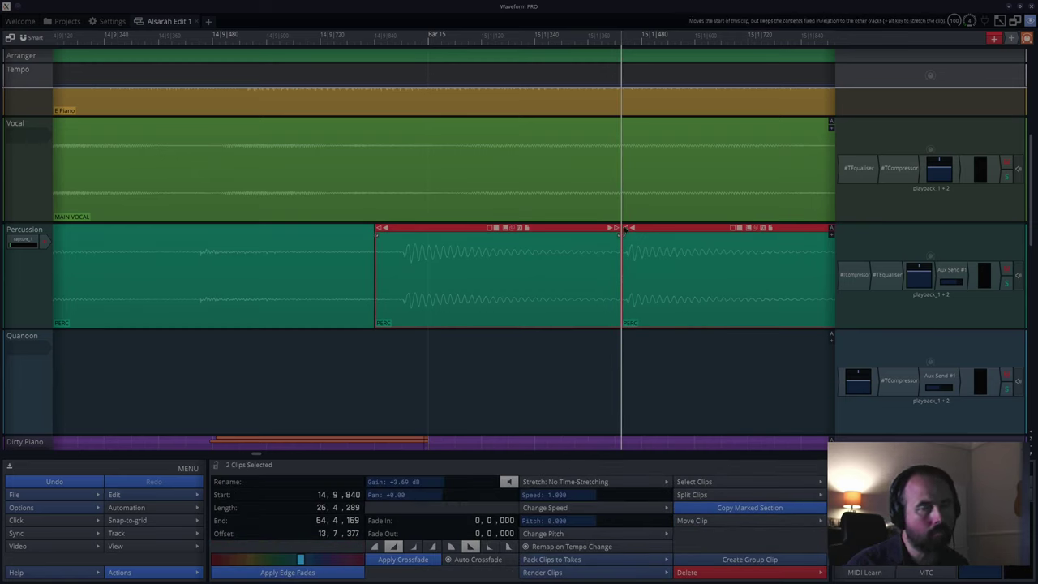
left_click(643, 229)
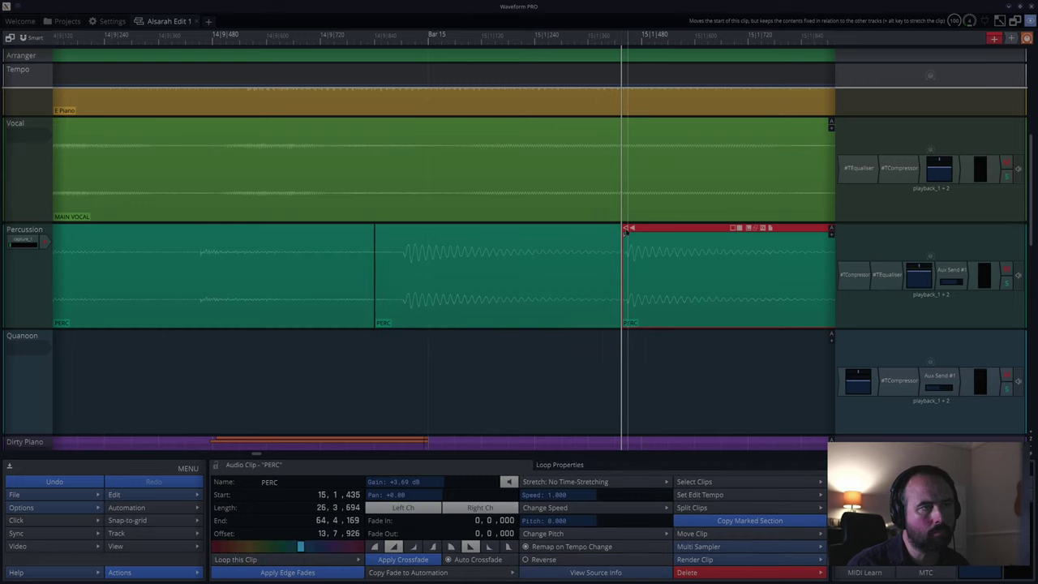
- Try trimming the later Percussion clip's start to 15|1|930 and then 15|2|930, auditioning the passage around each trim
key("space")
key("space")
scroll(367, 268, "down", 4)
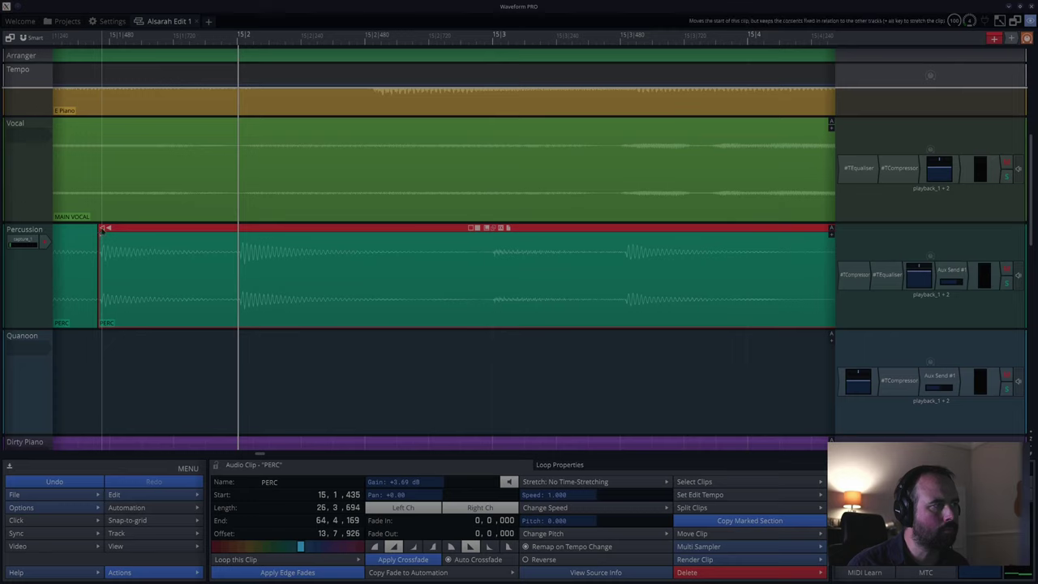
left_click_drag(104, 230, 237, 251)
key("space")
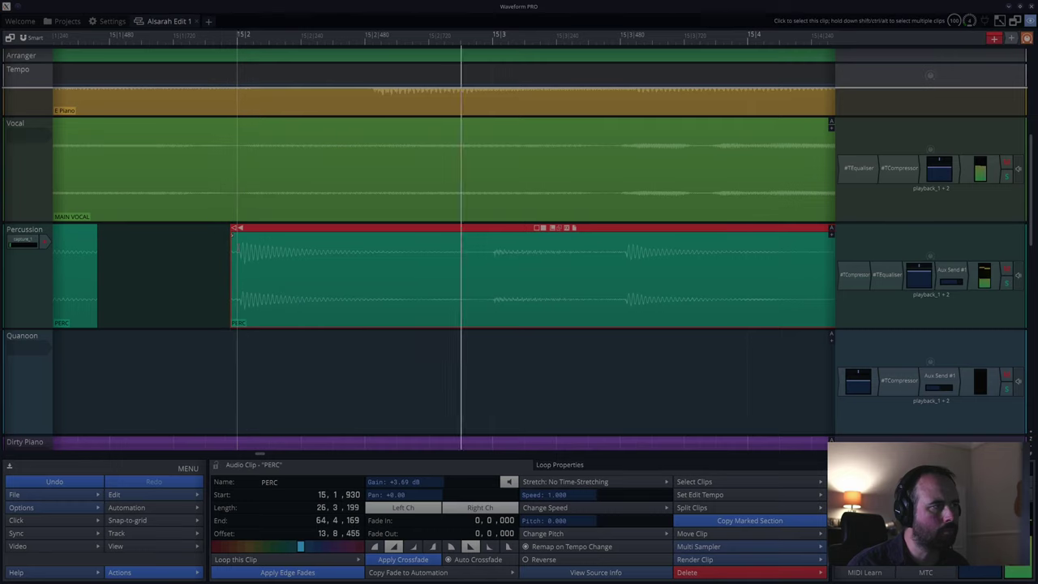
left_click_drag(233, 230, 491, 246)
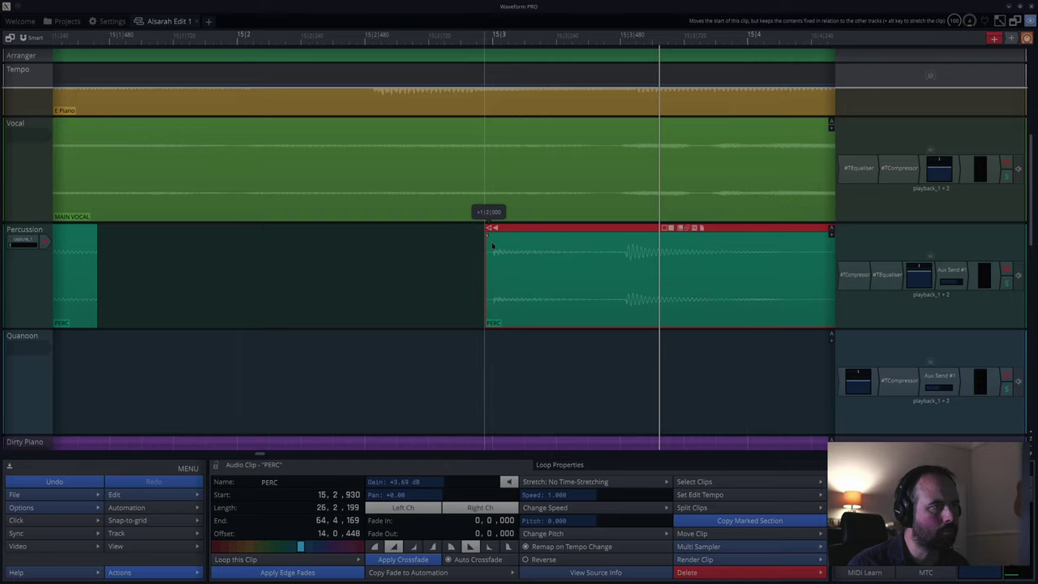
left_click(95, 358)
key("space")
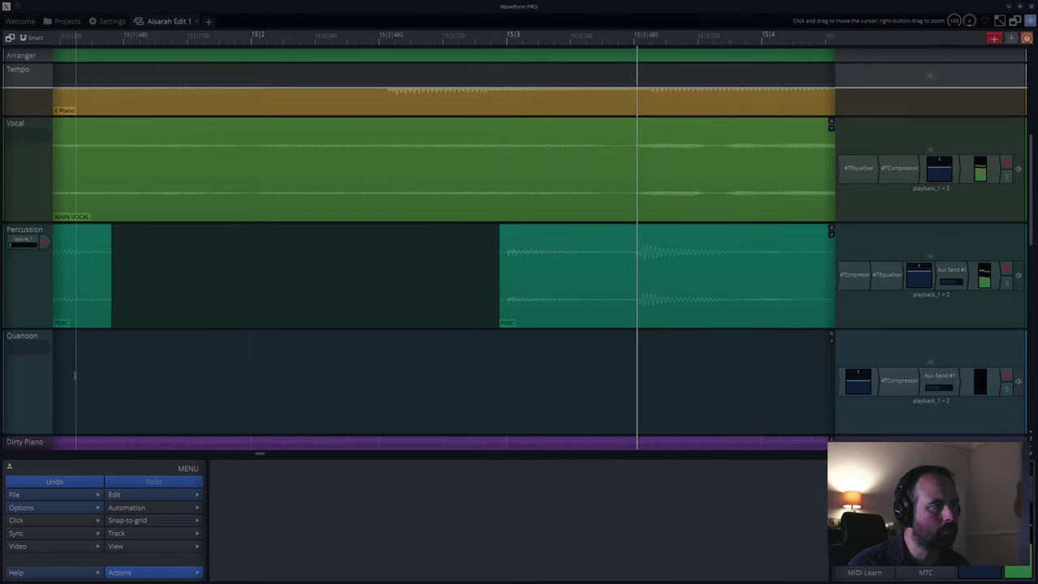
- Set the later Percussion clip's start to 15|2|000 and replay the passage from about 14|7
left_click_drag(504, 229, 260, 255)
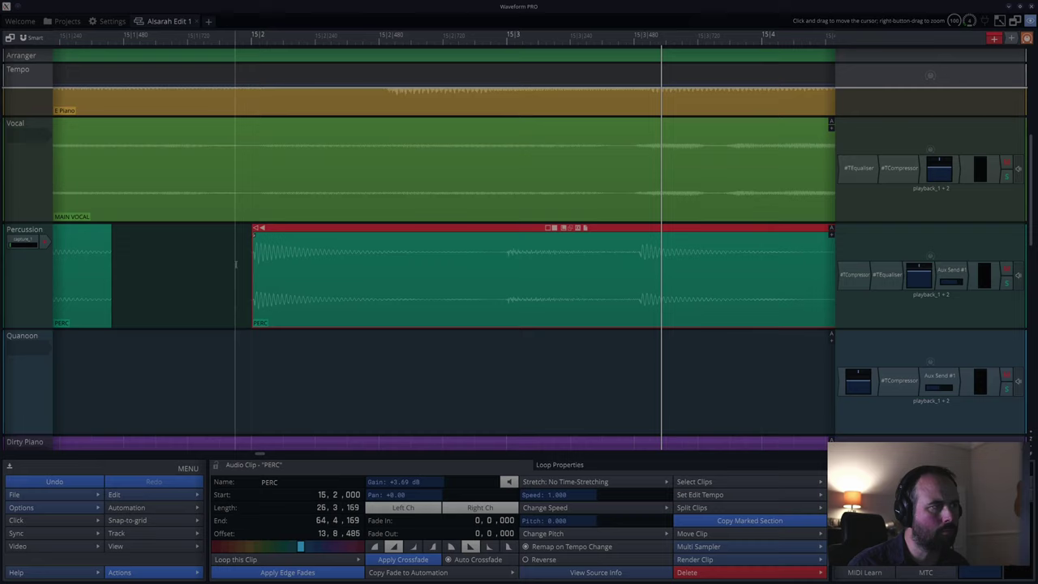
left_click(217, 275)
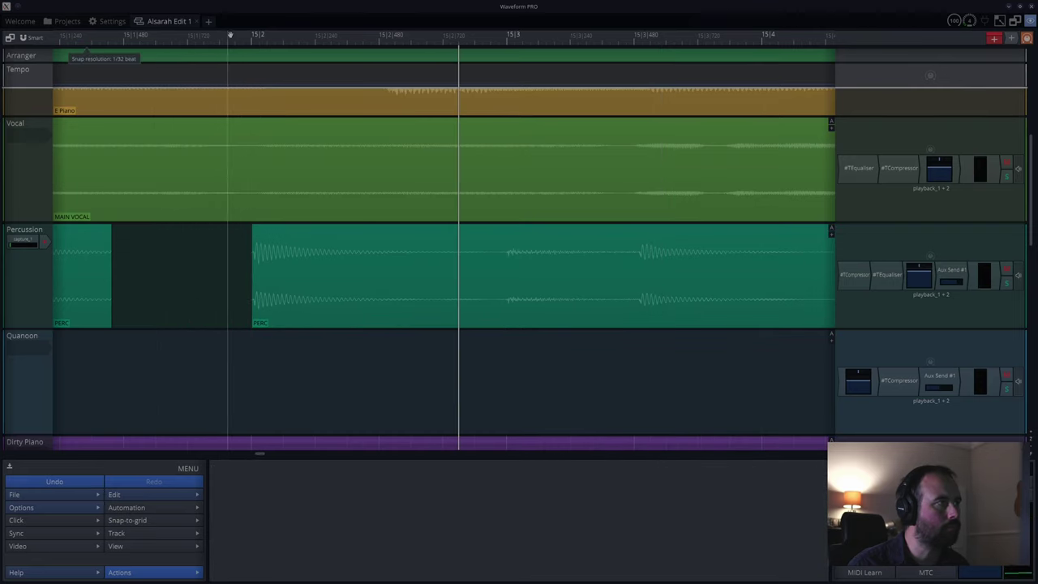
left_click_drag(230, 35, 545, 86)
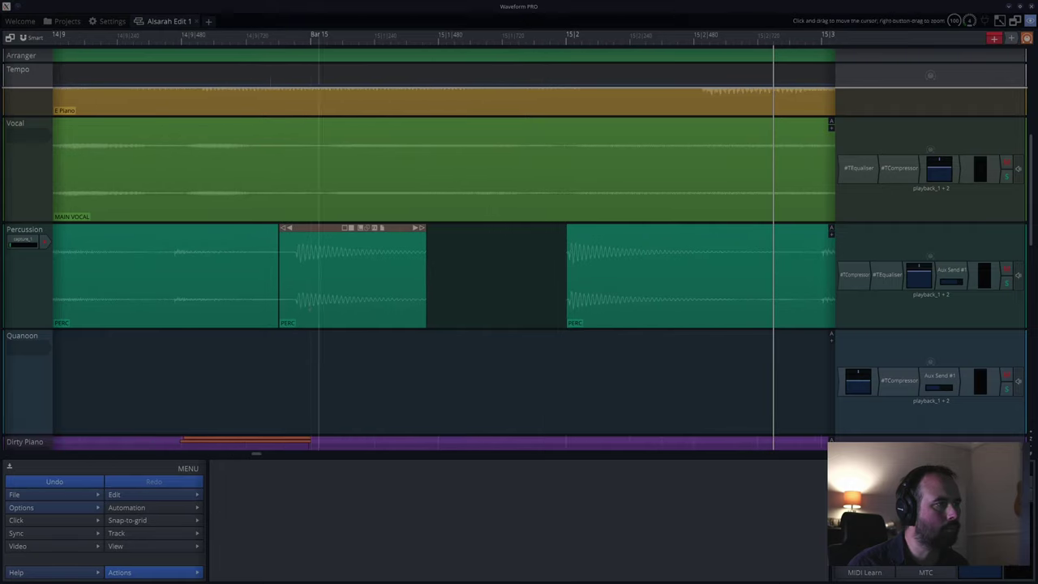
scroll(182, 403, "down", 5)
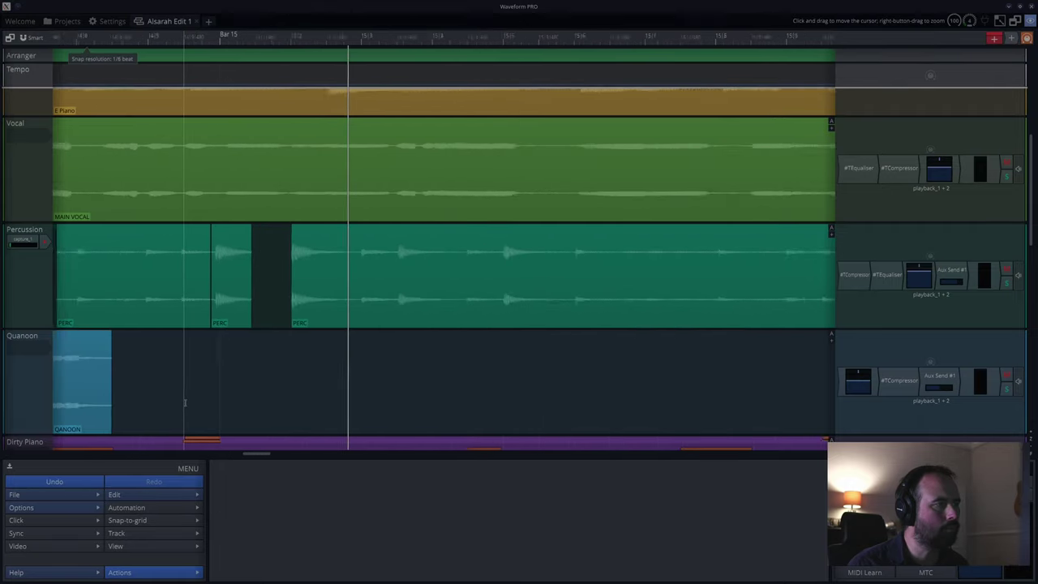
scroll(184, 403, "down", 1)
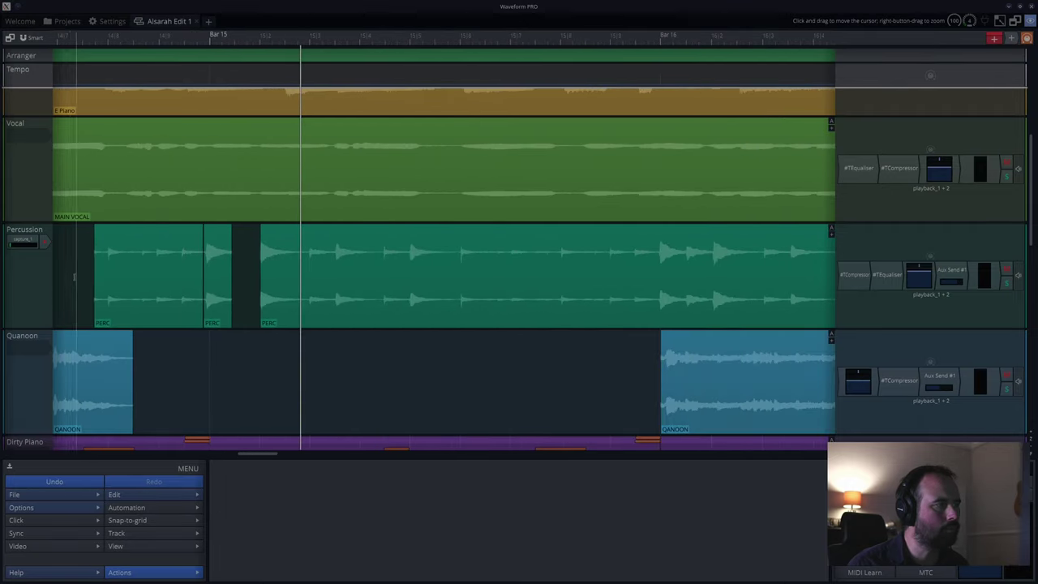
left_click(75, 277)
key("space")
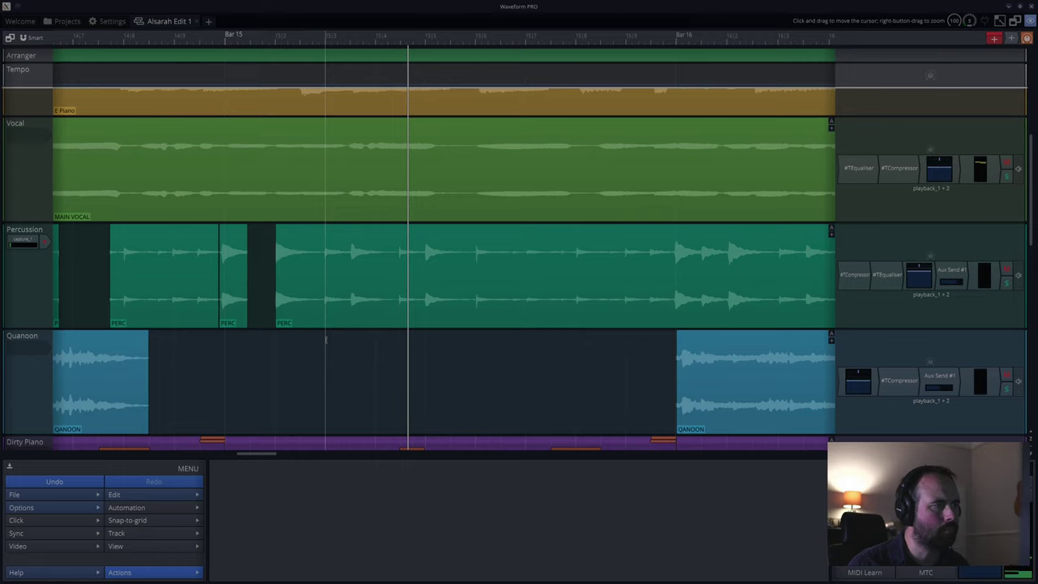
- Split the long Percussion clip at 15|3, right at the soft hit
scroll(321, 337, "up", 3)
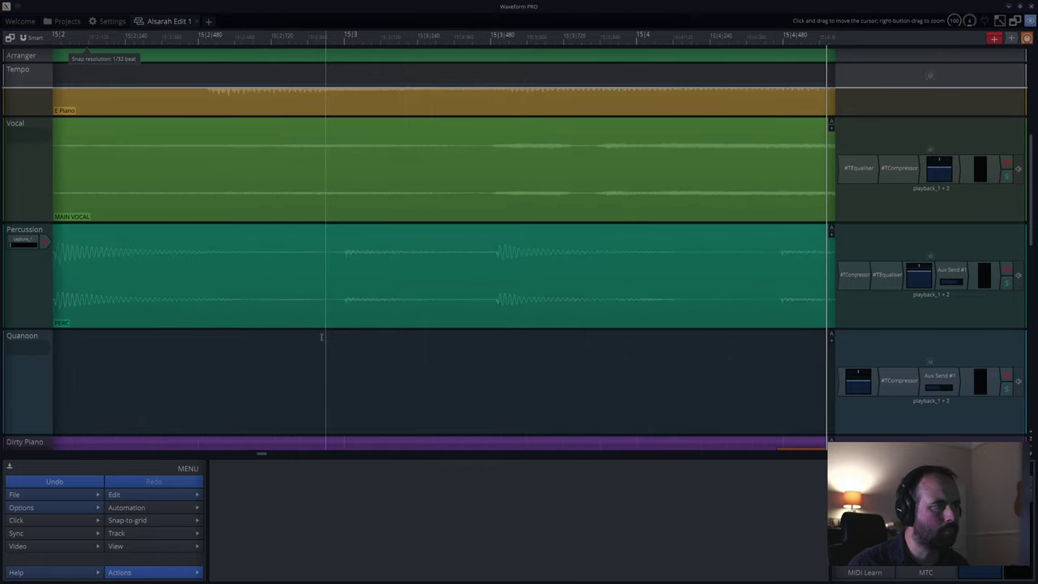
left_click(340, 338)
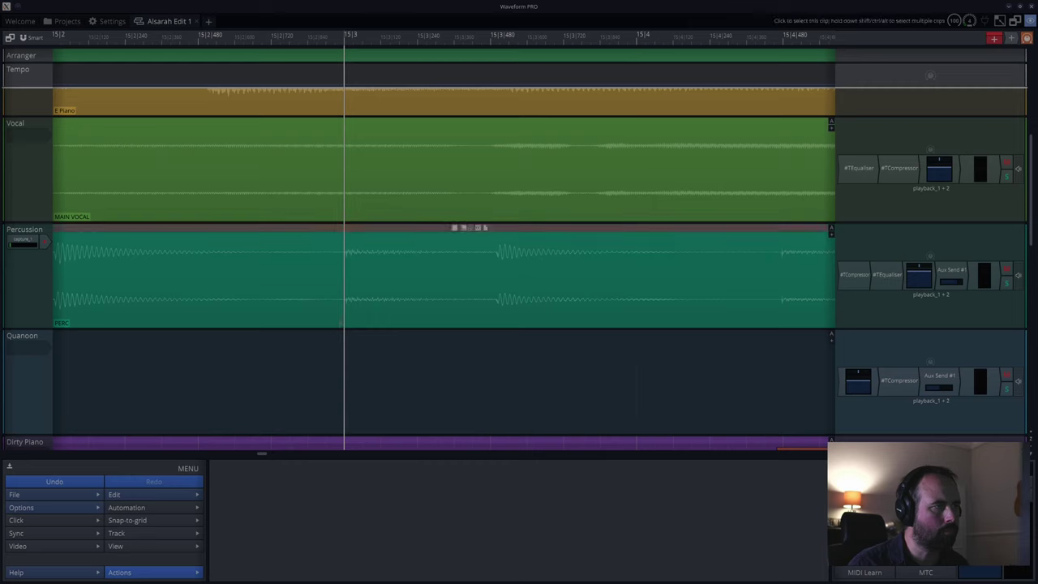
left_click(344, 234)
key("slash")
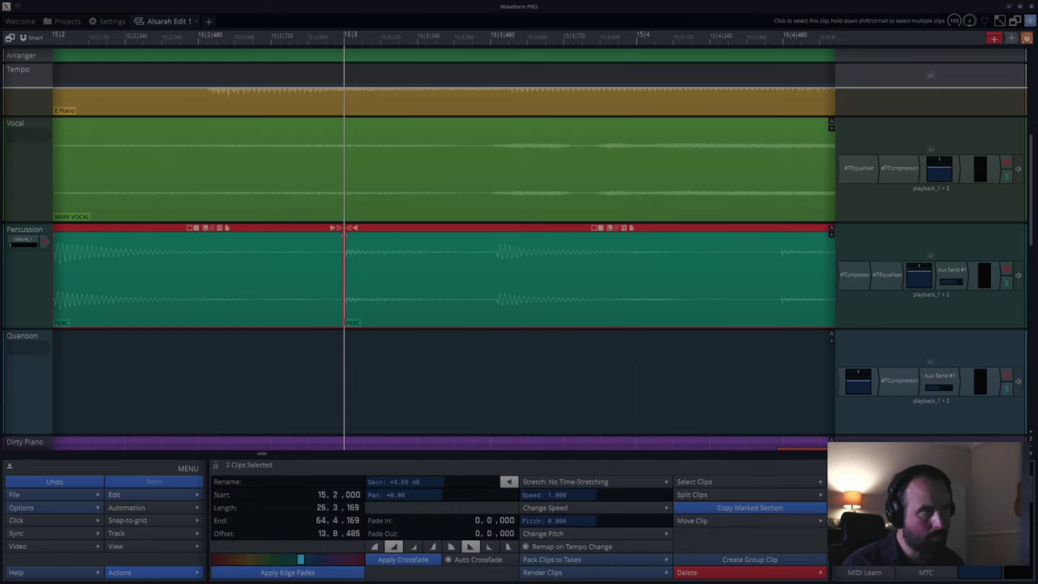
- Audition the edited Percussion sections in context, replaying from before verse 2 into bar 15
key("space")
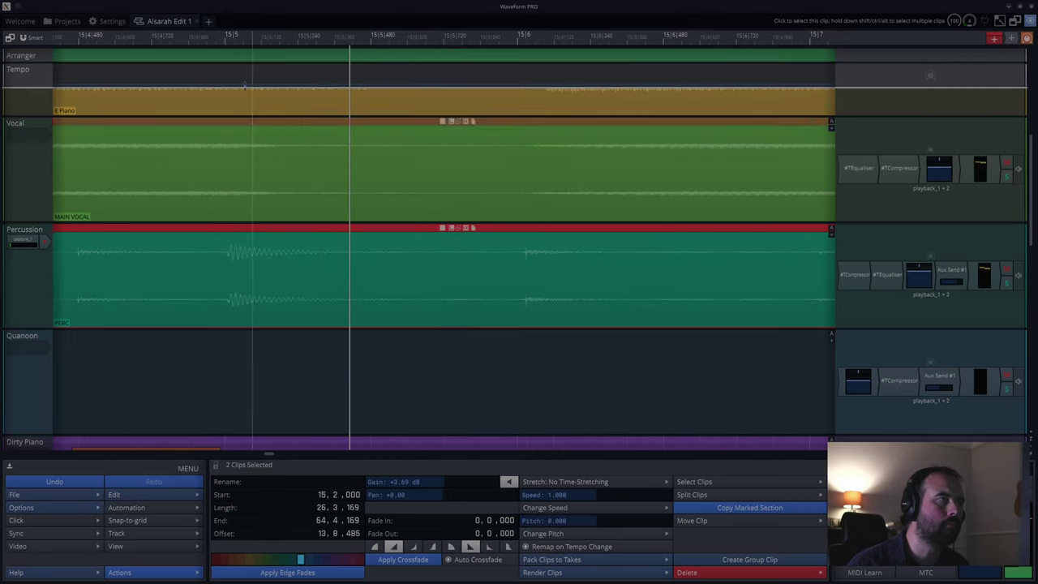
scroll(224, 37, "down", 10)
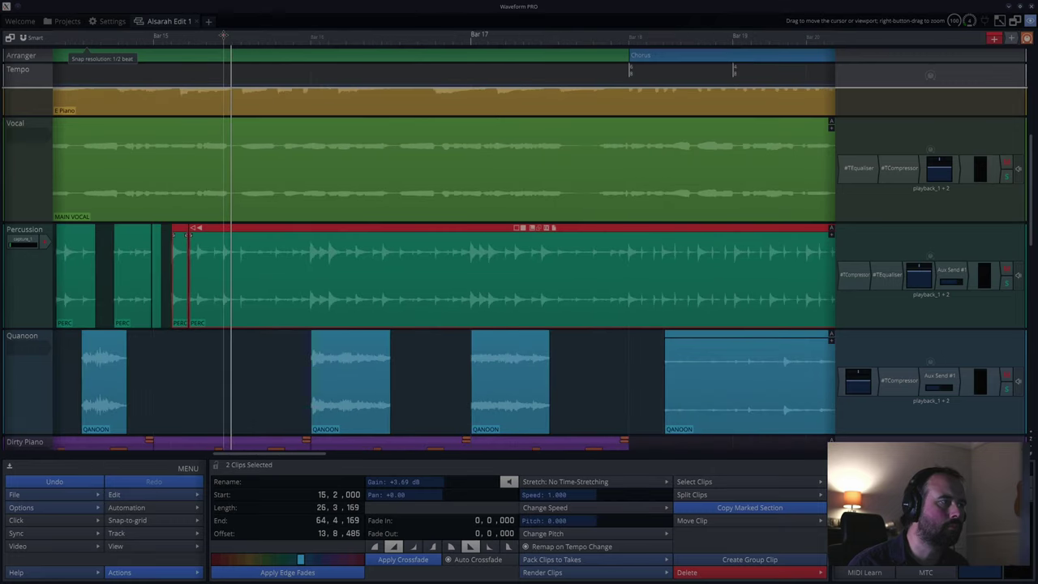
scroll(224, 36, "down", 10)
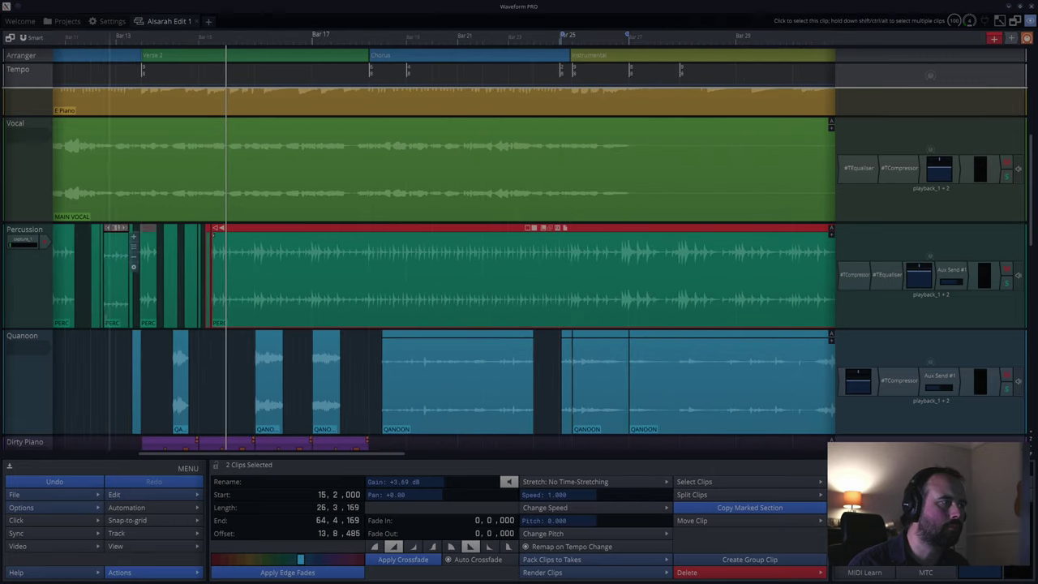
left_click(90, 345)
key("space")
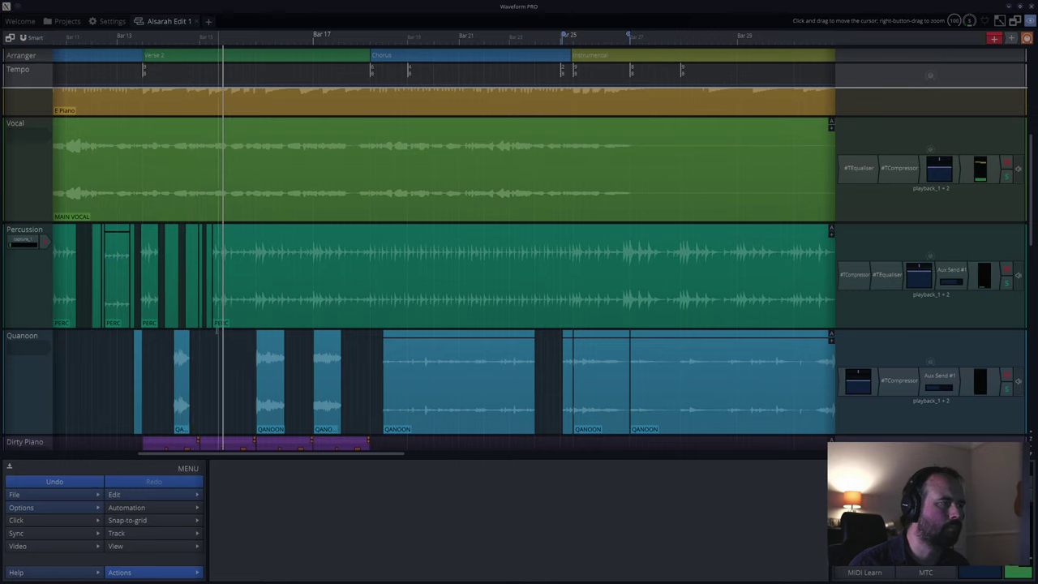
- Trim the start of the last long Percussion clip to 15|4|000
left_click(219, 333)
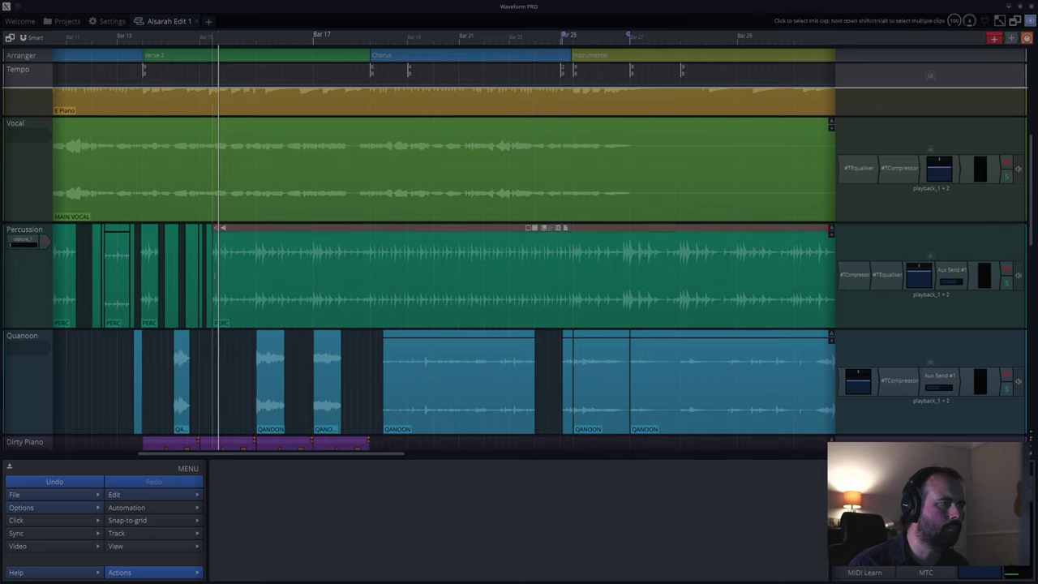
left_click(217, 230)
left_click_drag(219, 230, 224, 230)
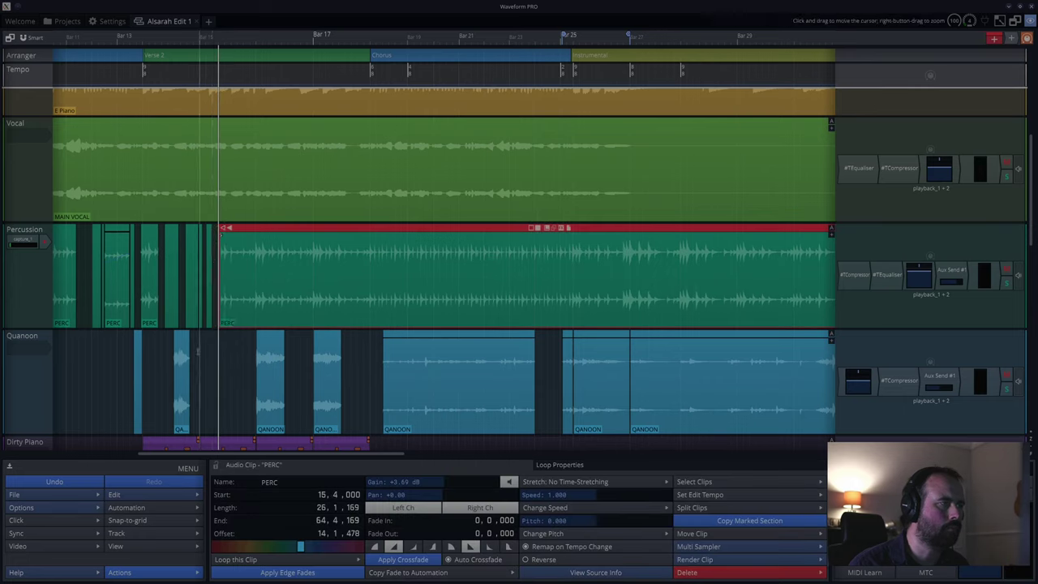
- Replay the passage around bar 15 and trim the start of the long Percussion clip to 15|4|840
left_click(198, 349)
key("space")
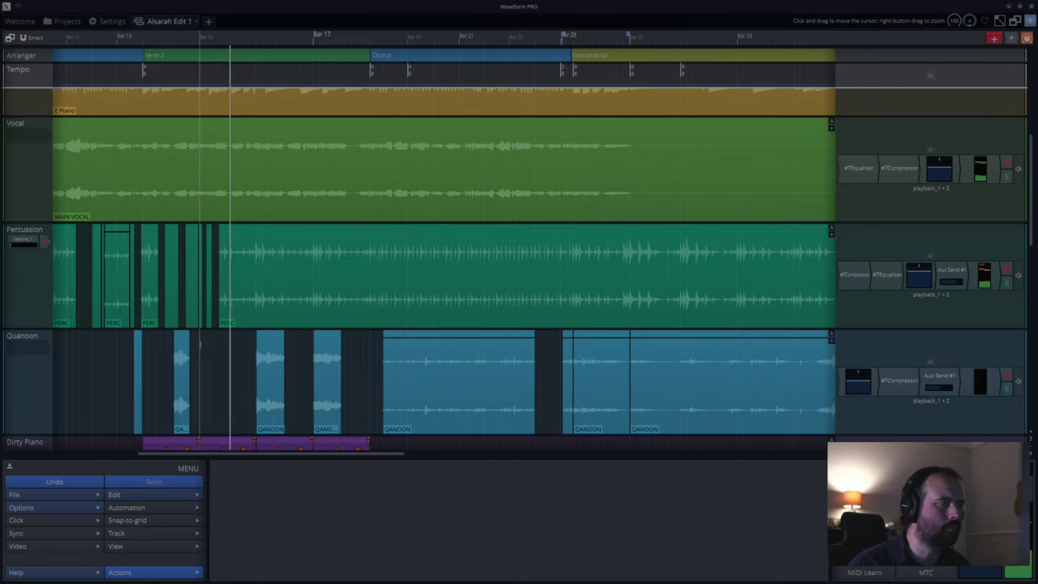
key("space")
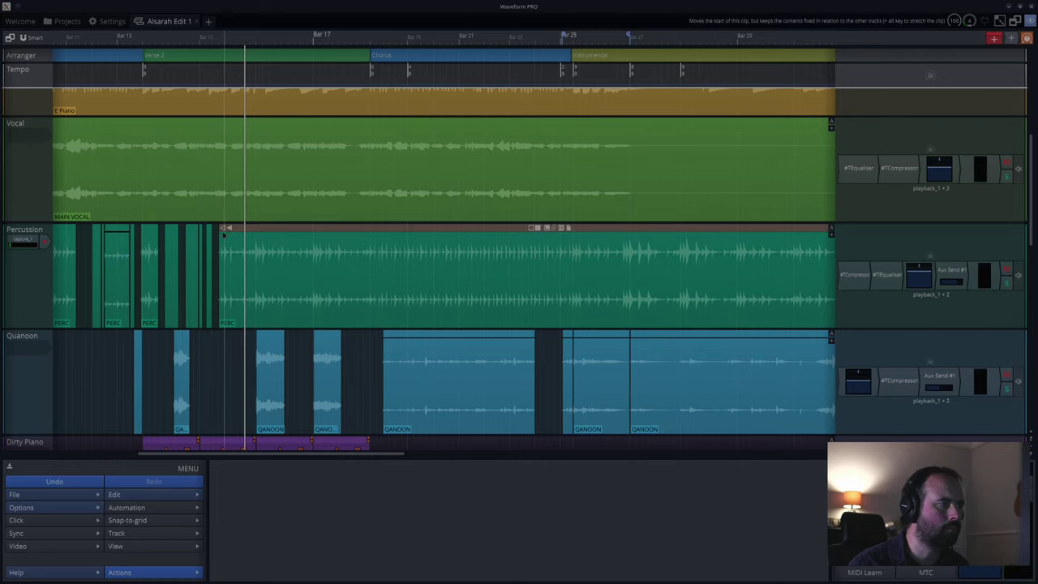
scroll(224, 229, "up", 5)
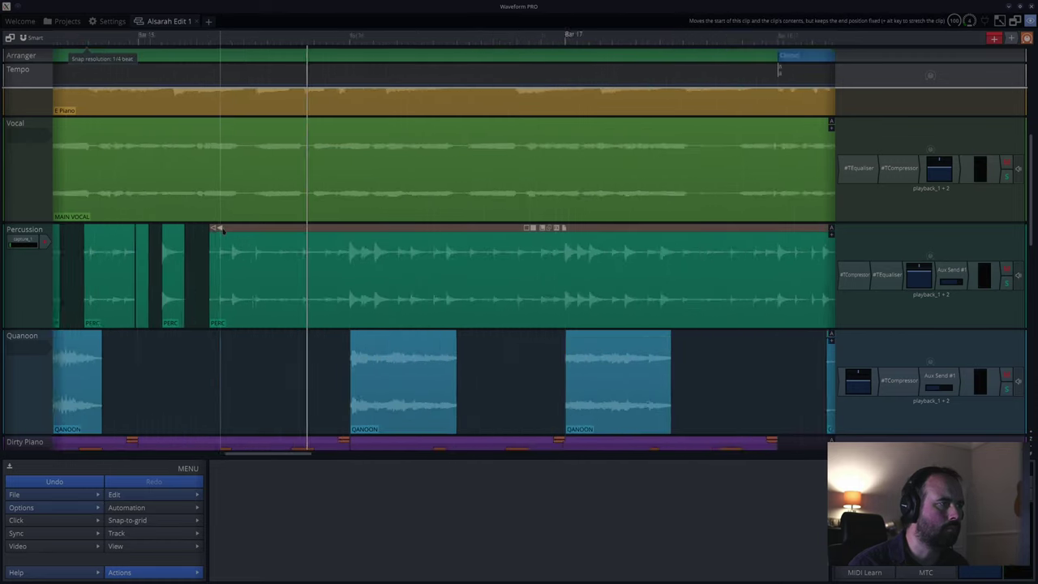
left_click_drag(198, 230, 240, 233)
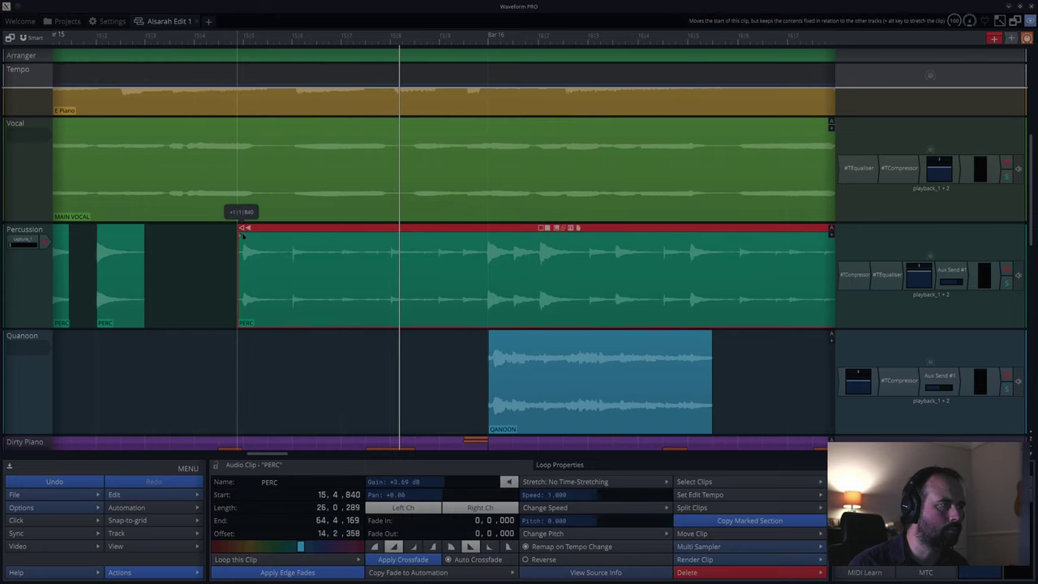
- Audition the passage into bar 16 and split the Percussion clip at 15|9|840 and 16|6|000
left_click(93, 364)
key("space")
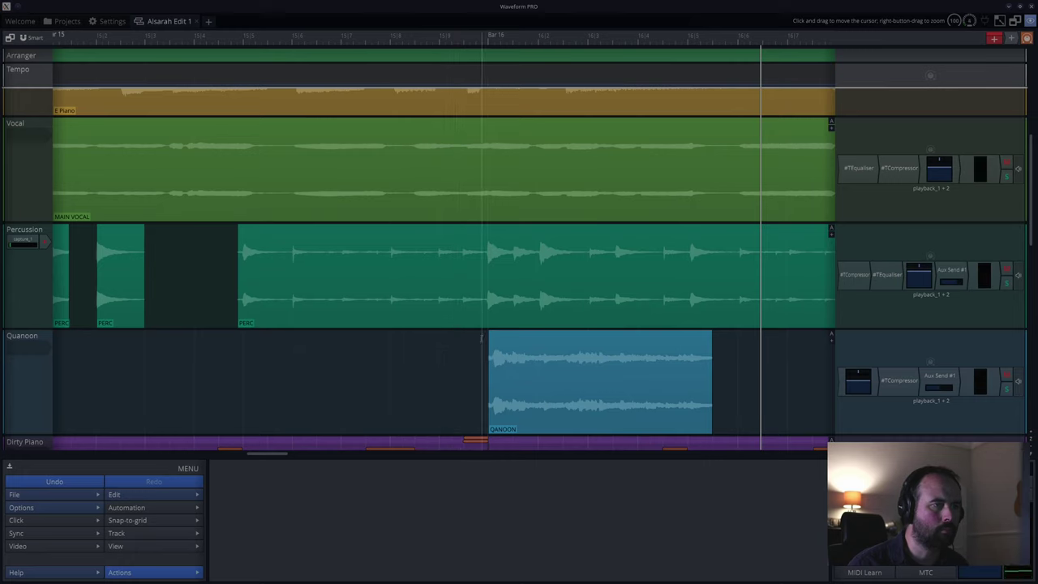
left_click(481, 337)
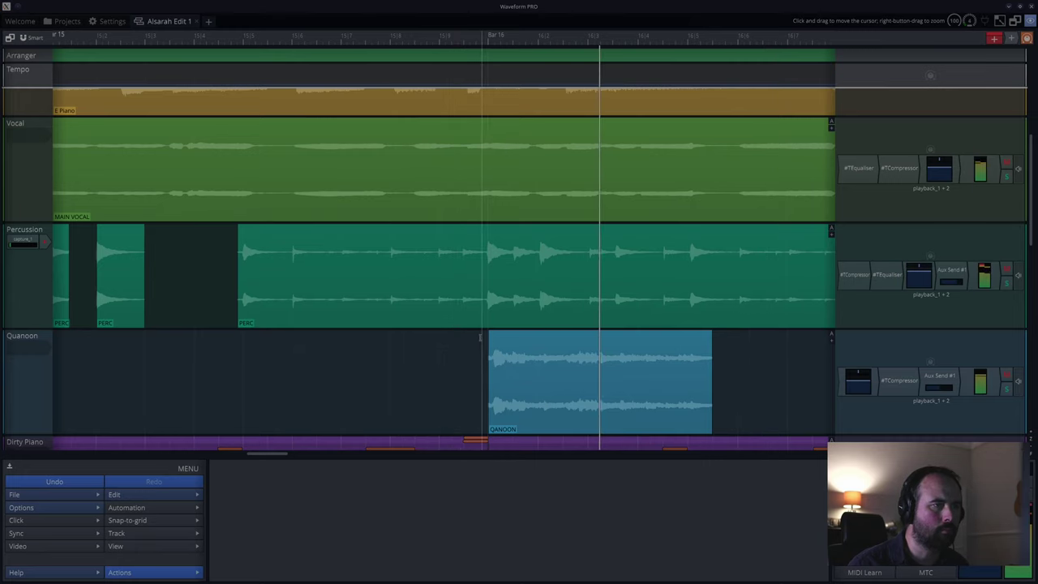
left_click(480, 337)
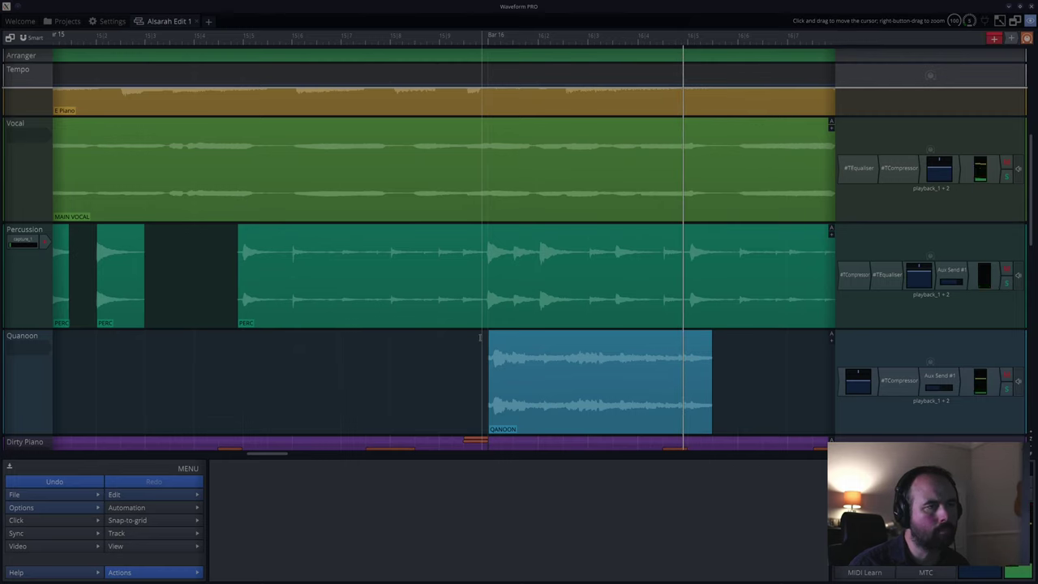
left_click(483, 334)
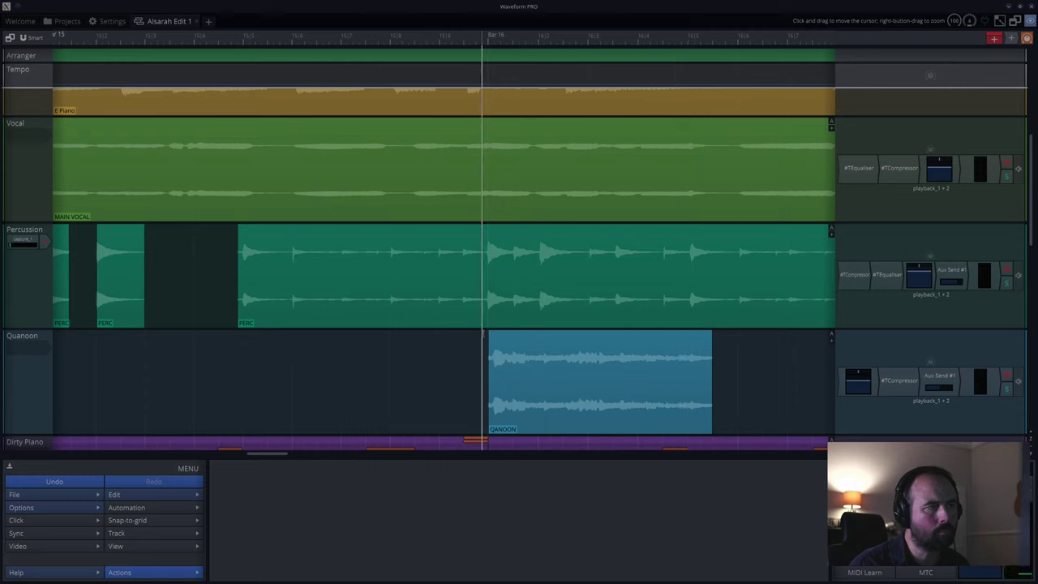
left_click(482, 308)
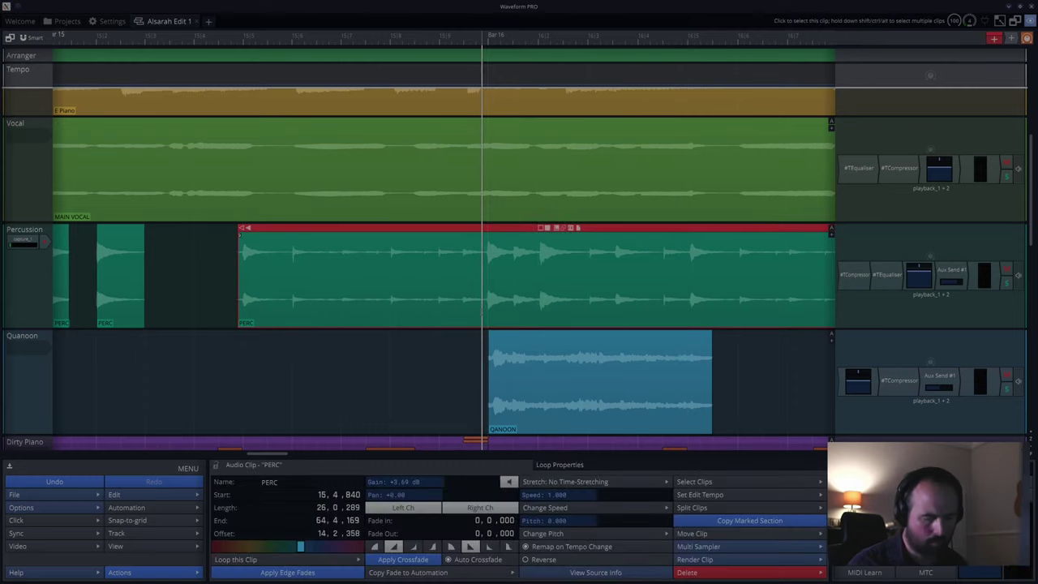
key("s")
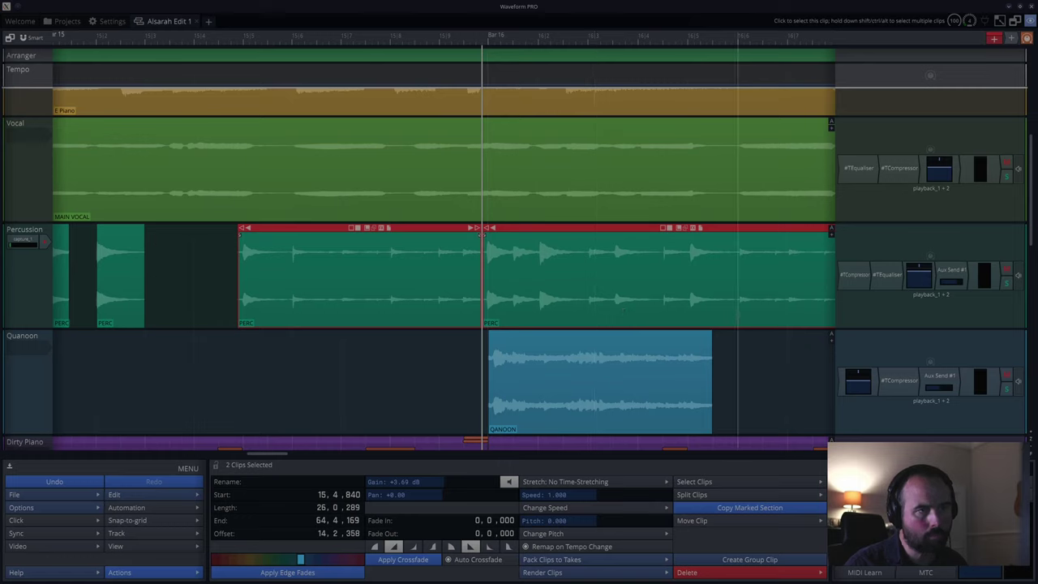
left_click(507, 228)
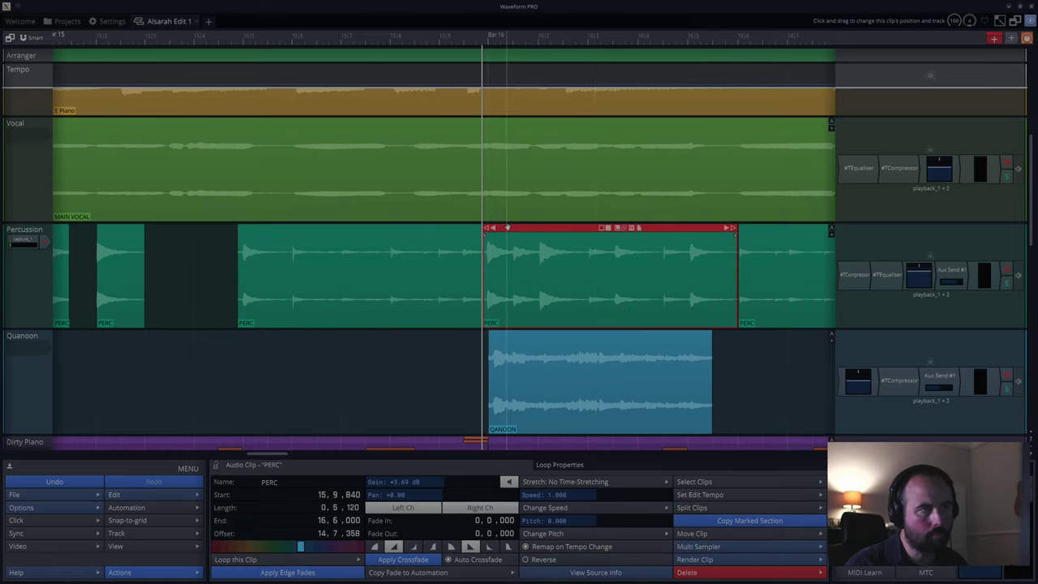
- Trim the start of the Percussion section after the bar 16 split to 16|3|000 and replay the passage through bar 17
key("space")
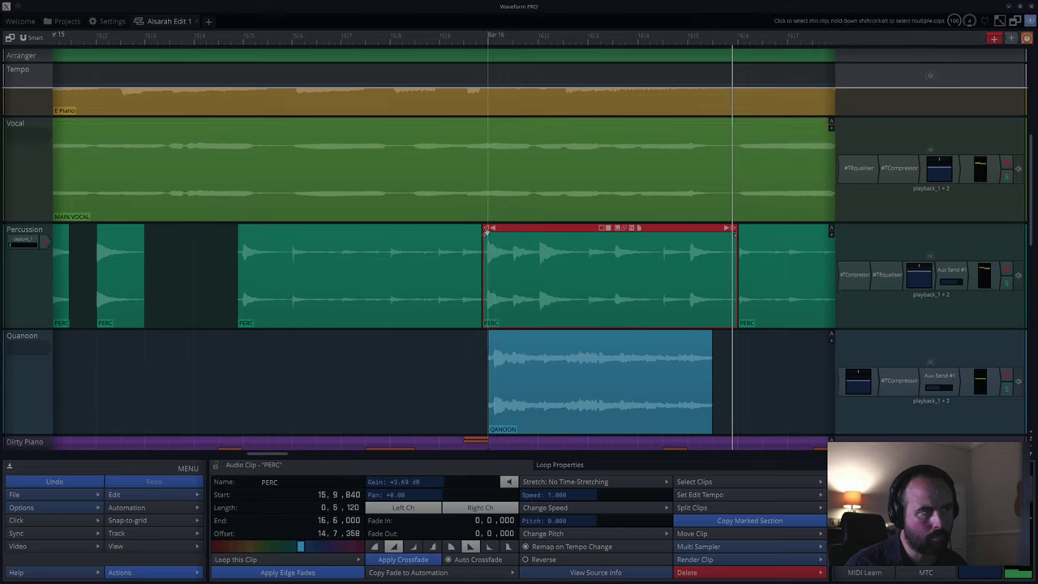
left_click_drag(485, 230, 591, 230)
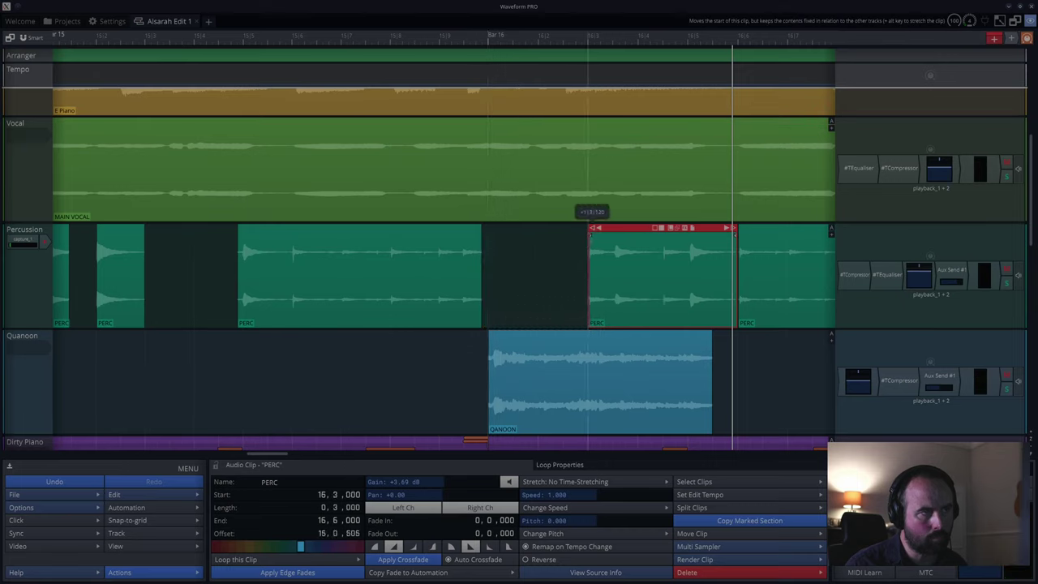
left_click(452, 348)
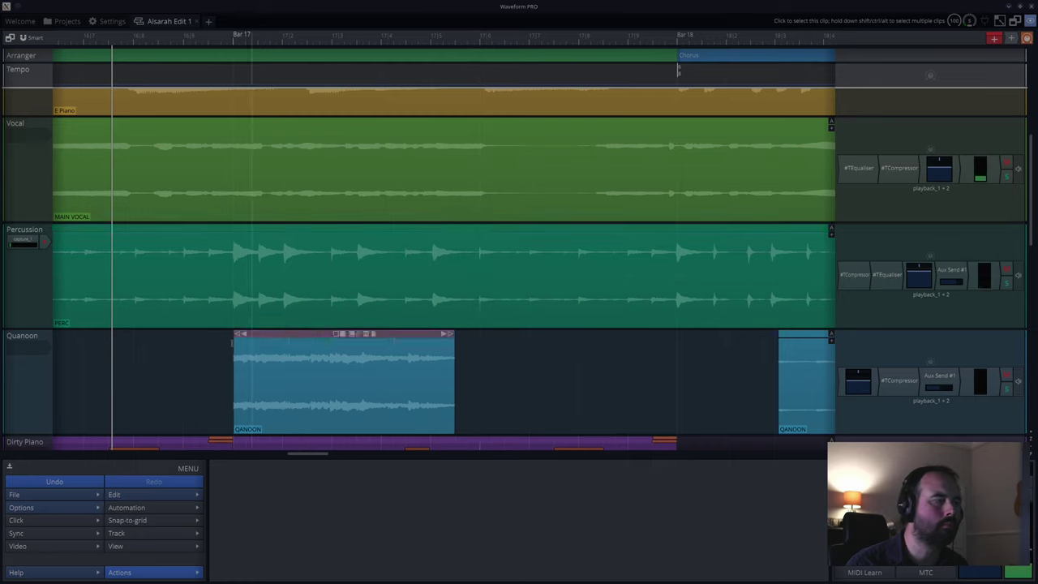
left_click_drag(113, 37, 437, 37)
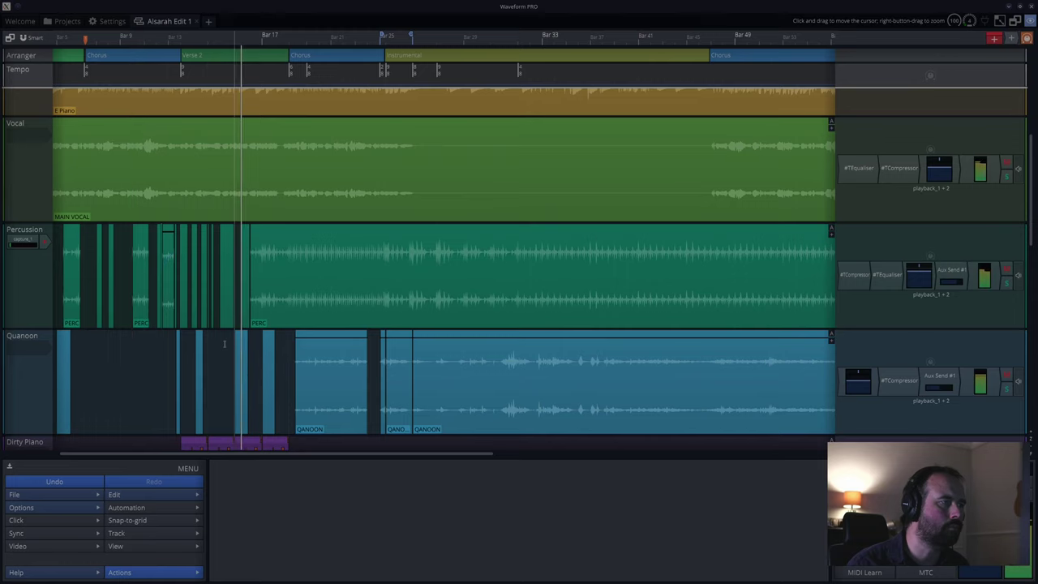
scroll(225, 344, "up", 10)
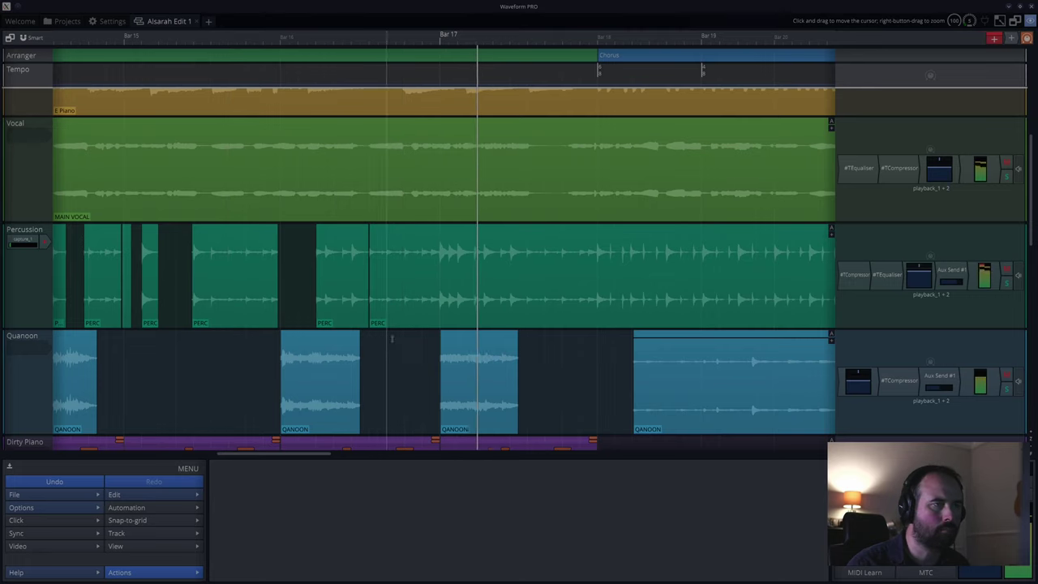
- Split the last long Percussion clip at 17|1|480 and trim the start of its later part to 17|2|000
left_click(448, 311)
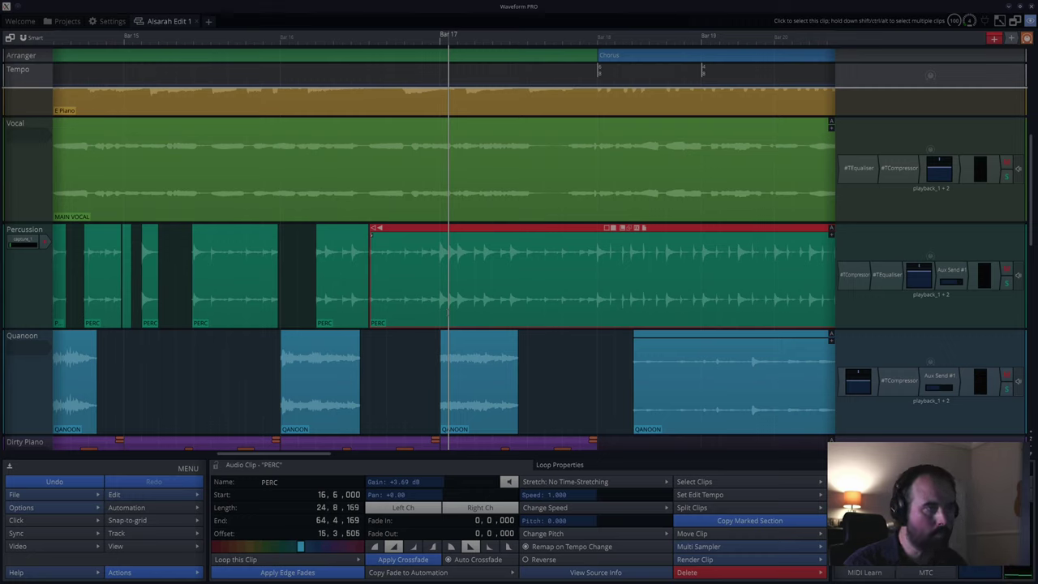
key("s")
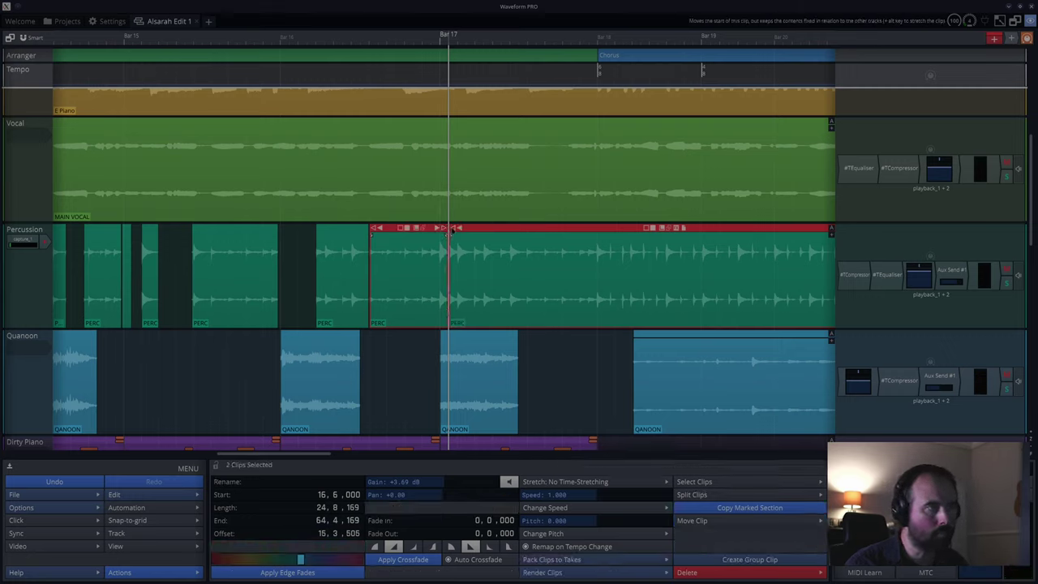
left_click_drag(455, 231, 452, 231)
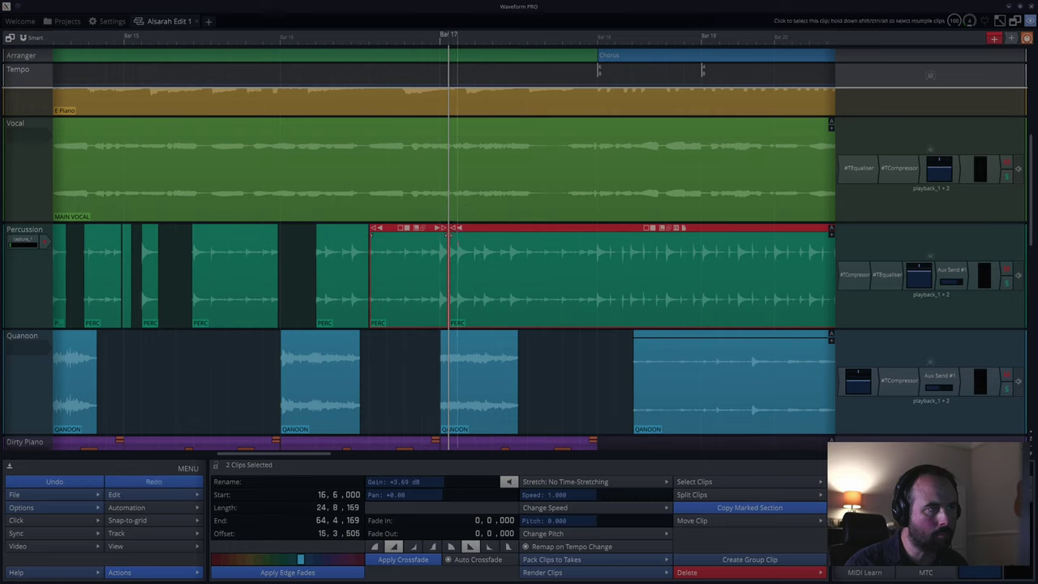
left_click(453, 233)
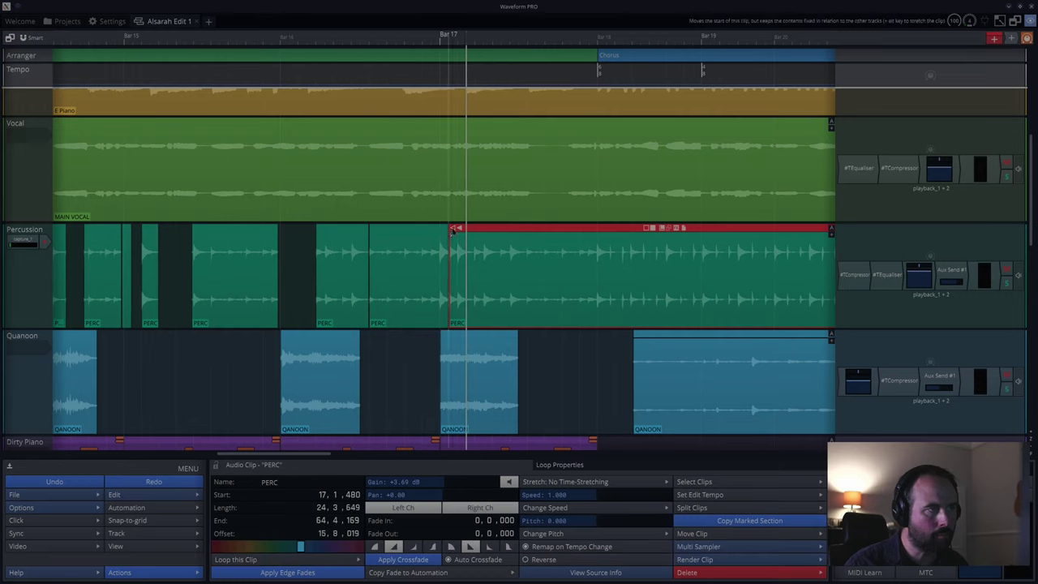
left_click_drag(456, 229, 462, 229)
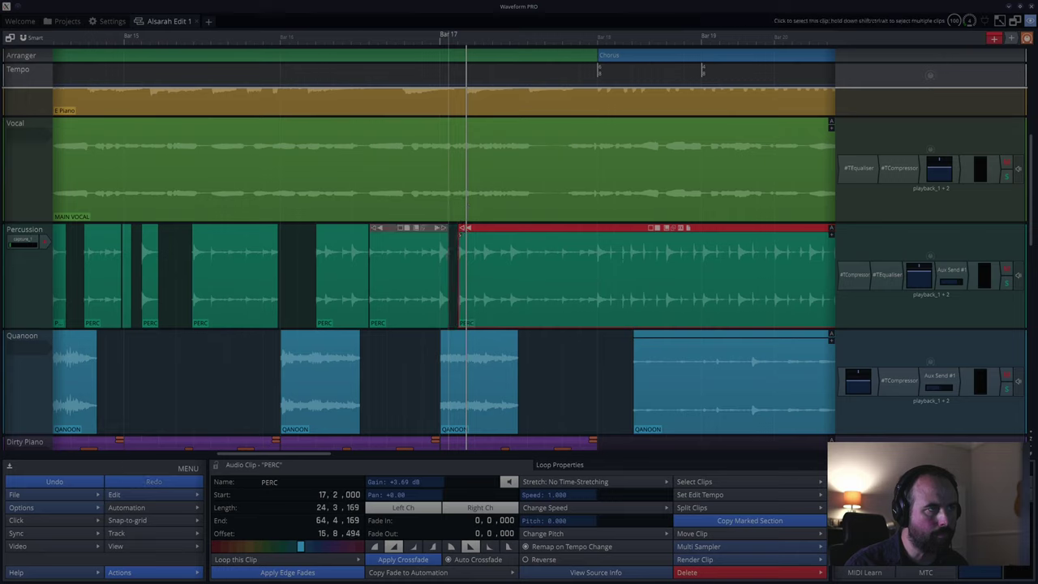
- Replay the lead-in to bar 17 and extend the later Percussion clip's start back to 17|1|480
left_click(419, 339)
key("space")
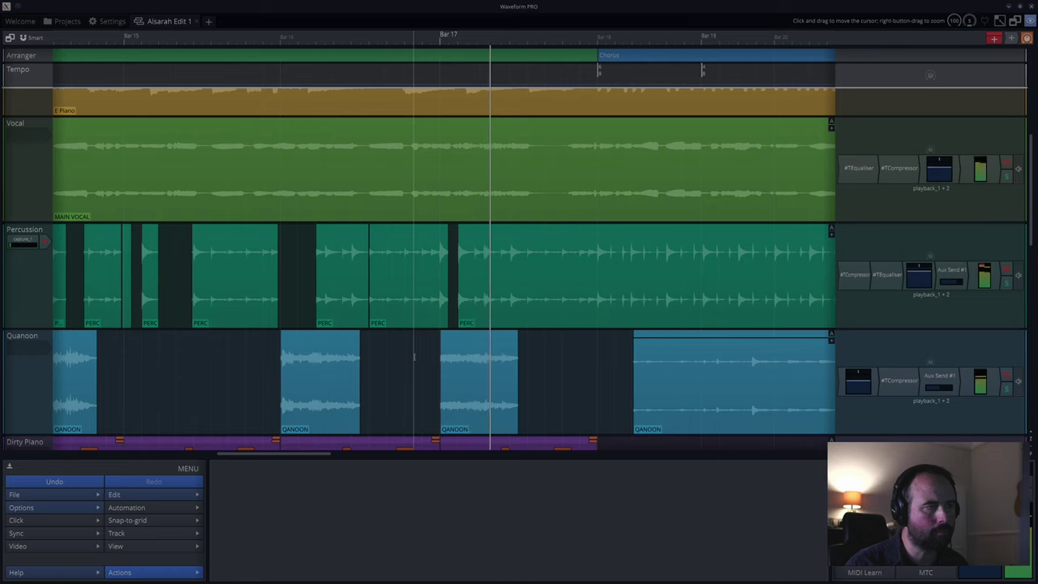
key("space")
left_click_drag(459, 229, 453, 230)
- Replay from just before bar 17 and undo the start edits and the Percussion split at 17|1|480
key("space")
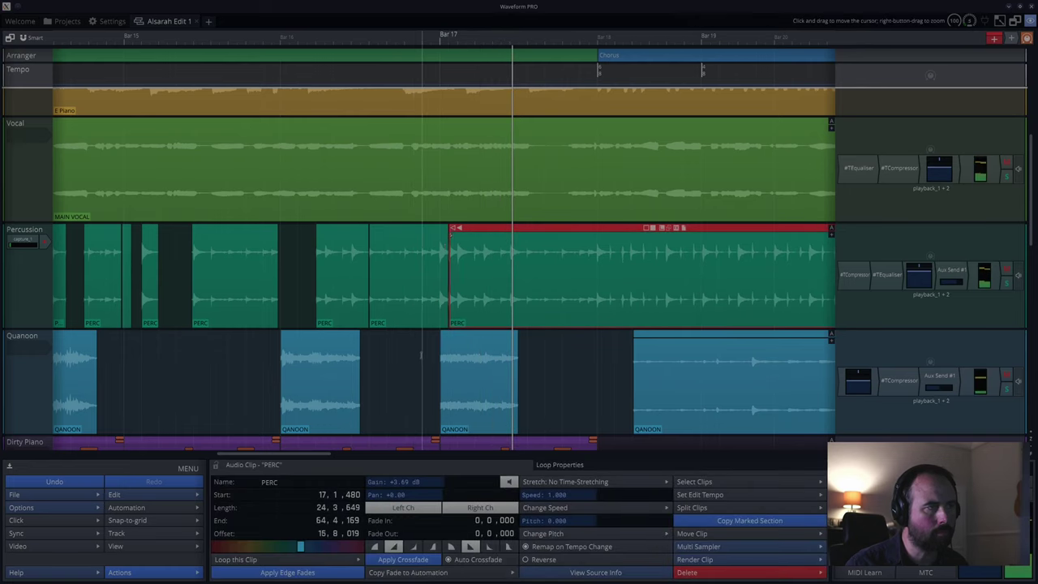
left_click(421, 355)
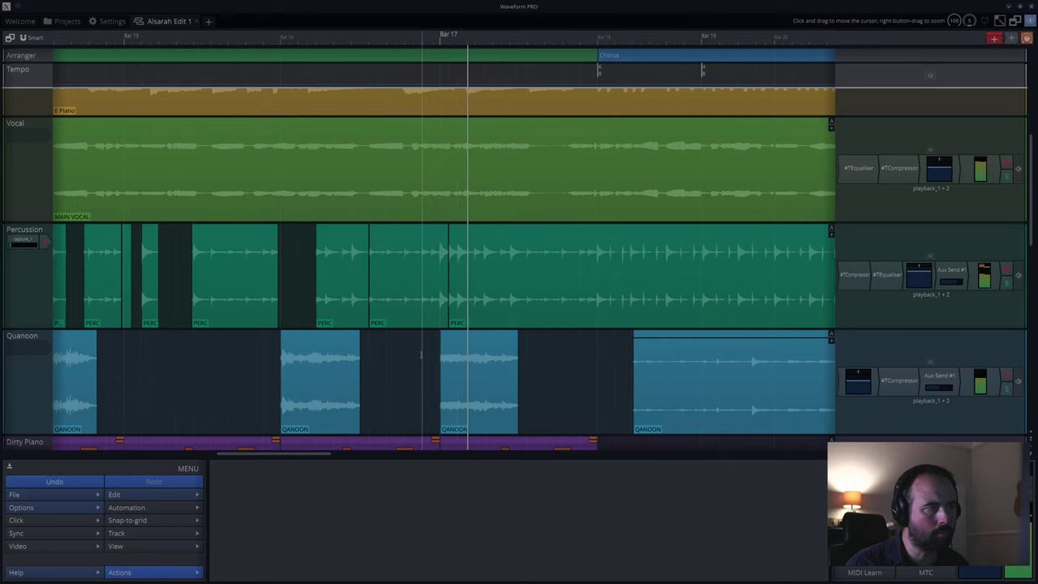
key("space")
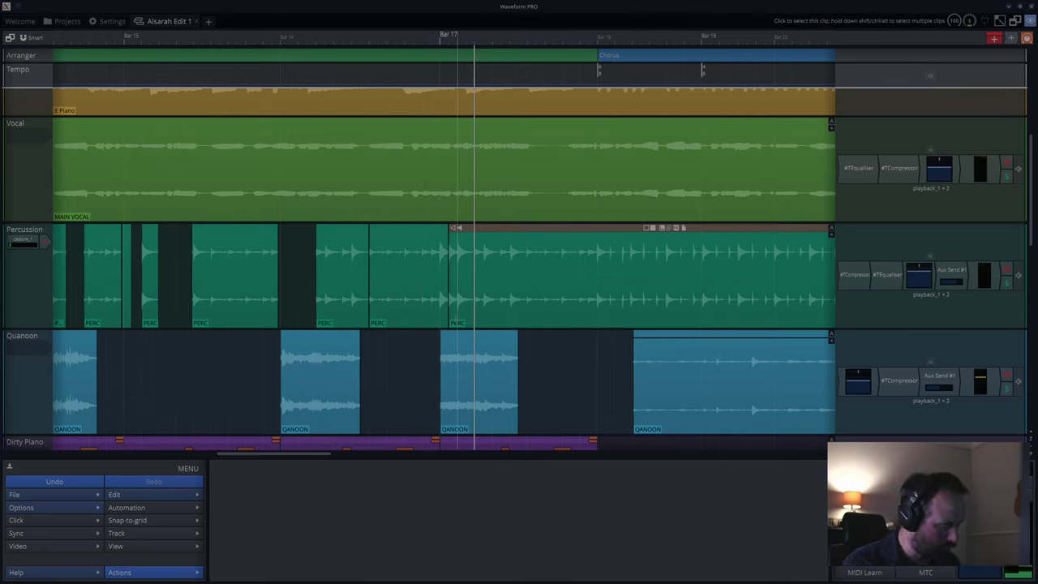
key("ctrl+z")
key("ctrl+shift+z")
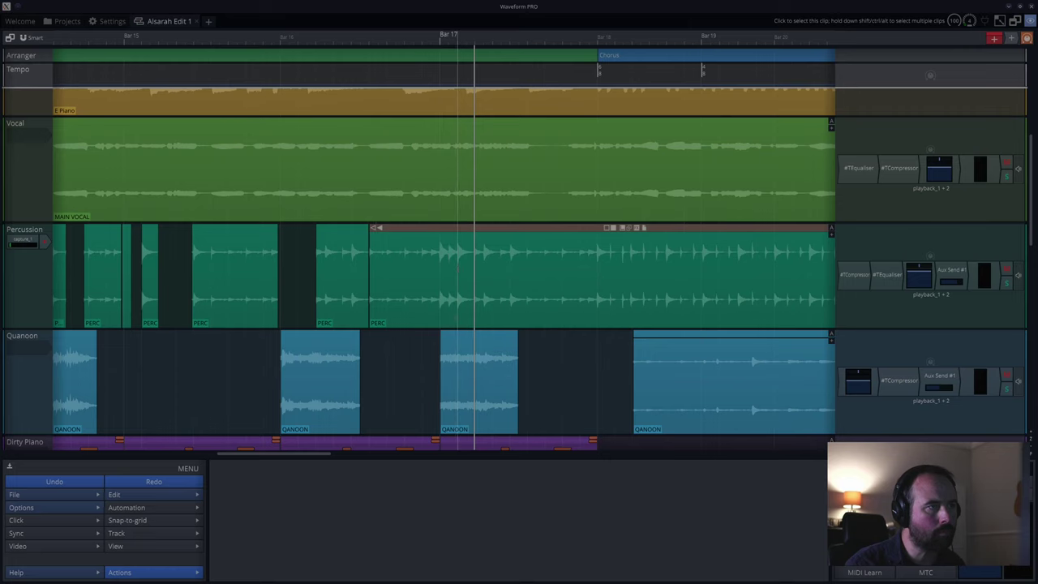
- Split the last Percussion clip at 17|2|000, trim the later part's start by about half a beat, and cue playback just before bar 17
left_click(458, 268)
key("slash")
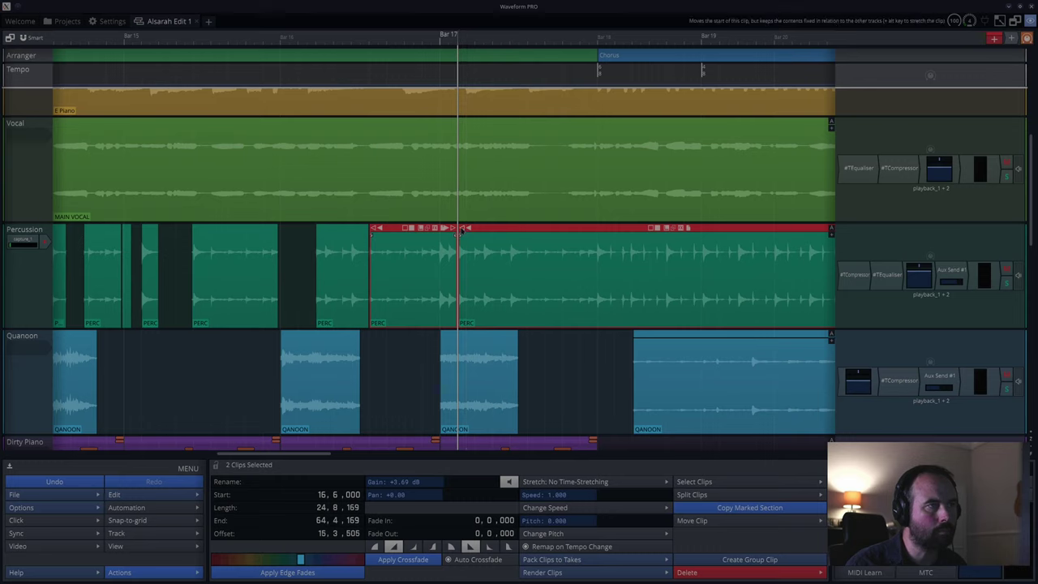
left_click(466, 267)
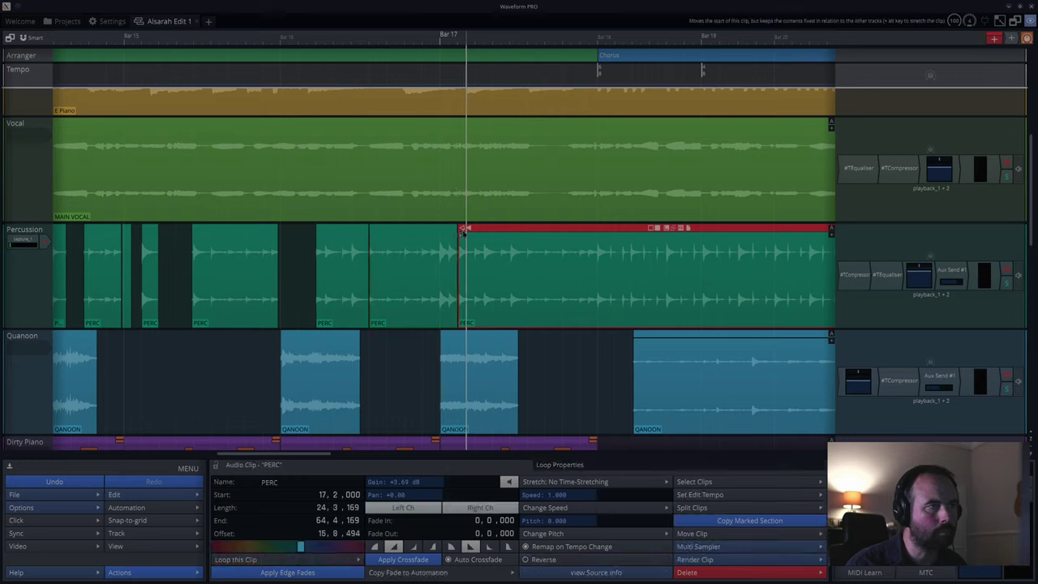
left_click_drag(461, 229, 470, 230)
left_click(430, 345)
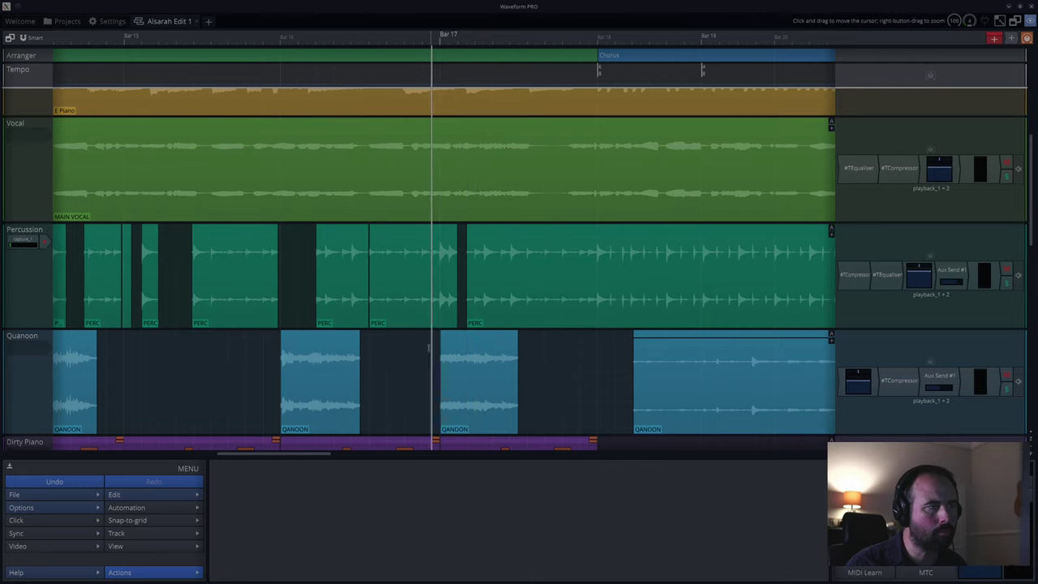
- Play through bar 17 and split the last PERC clip on the Percussion track at about 17, 5, 900
key("space")
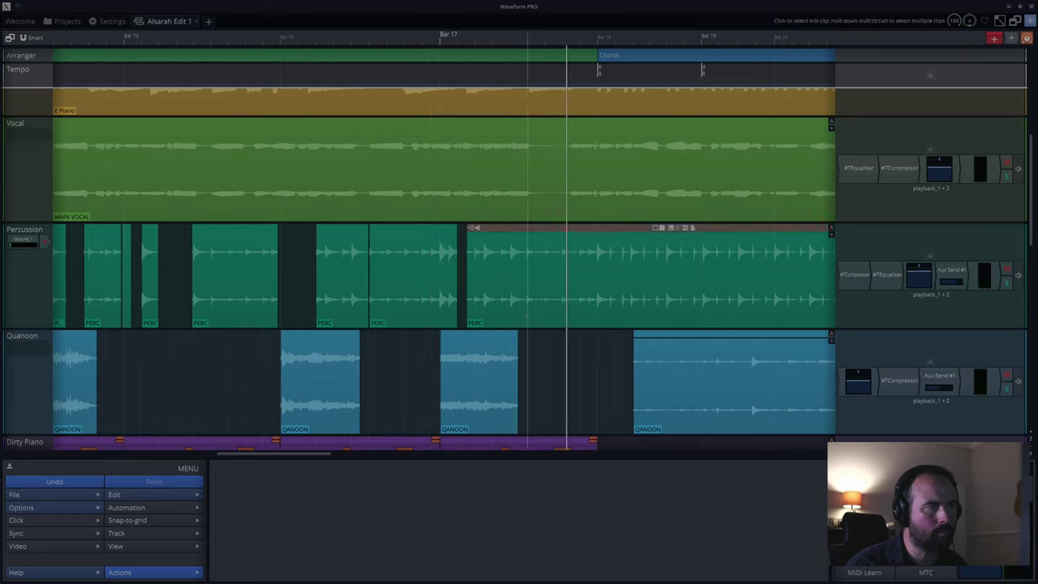
left_click(528, 323)
scroll(528, 318, "up", 3)
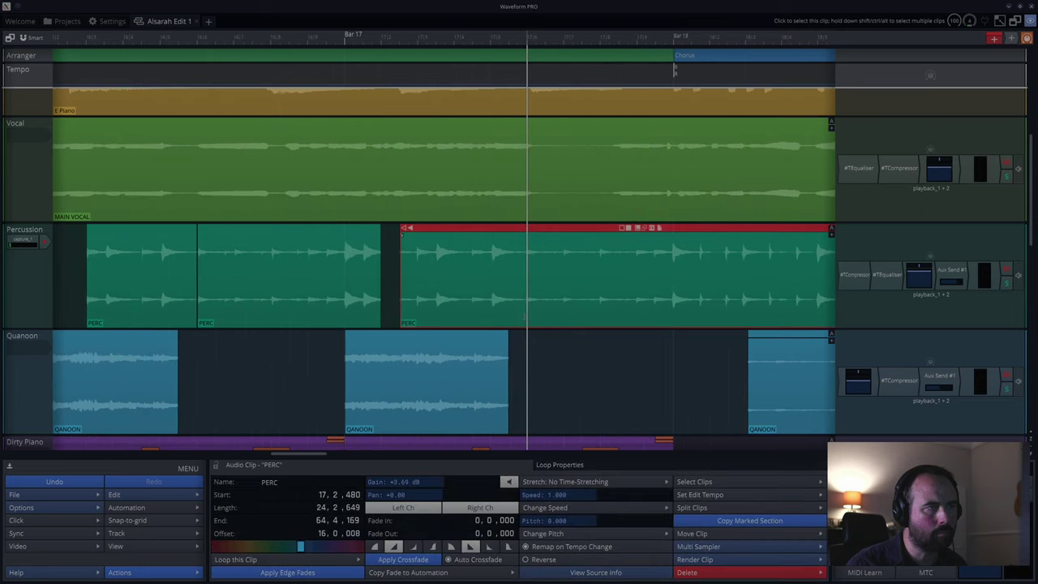
scroll(523, 316, "up", 3)
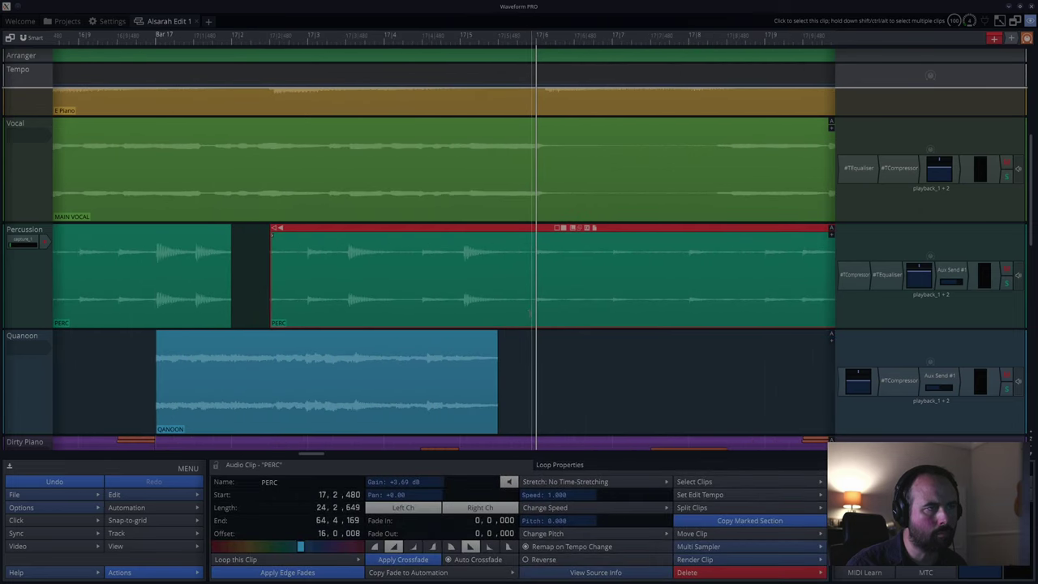
left_click(530, 313)
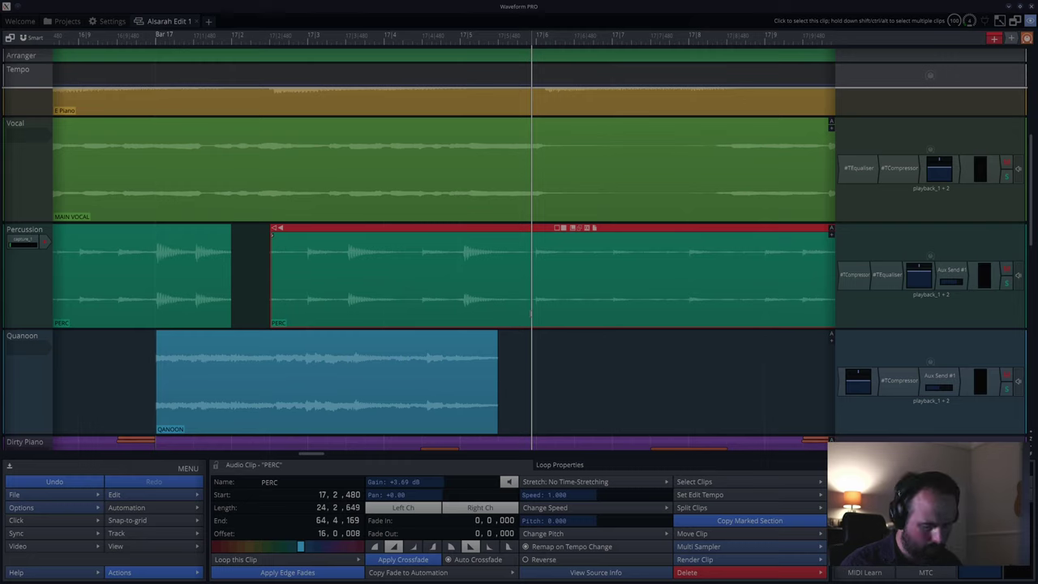
key("s")
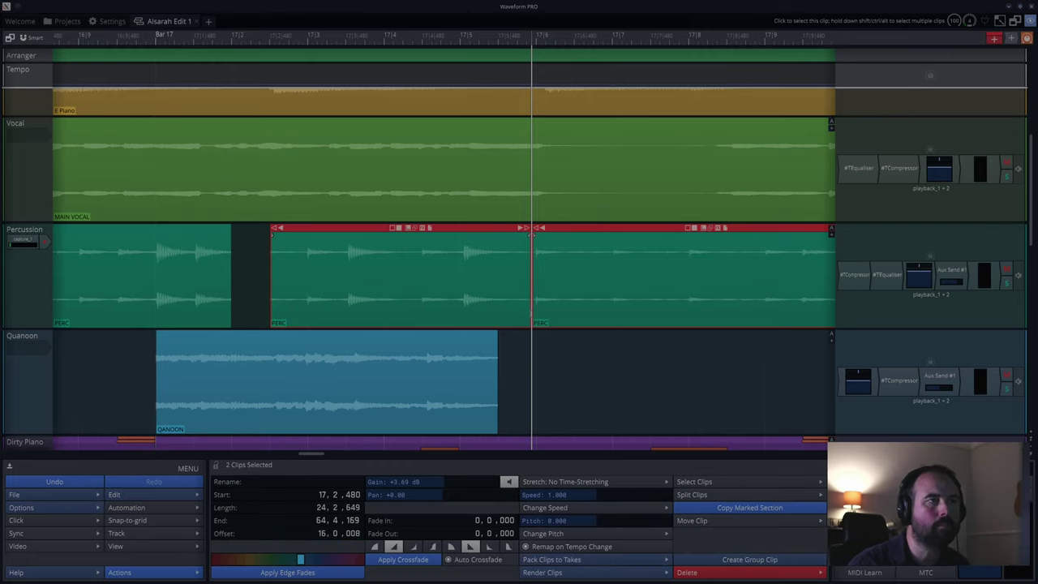
- Split the following PERC clip at about bar 17, beat 8, and delete the section between the two cuts
key("space")
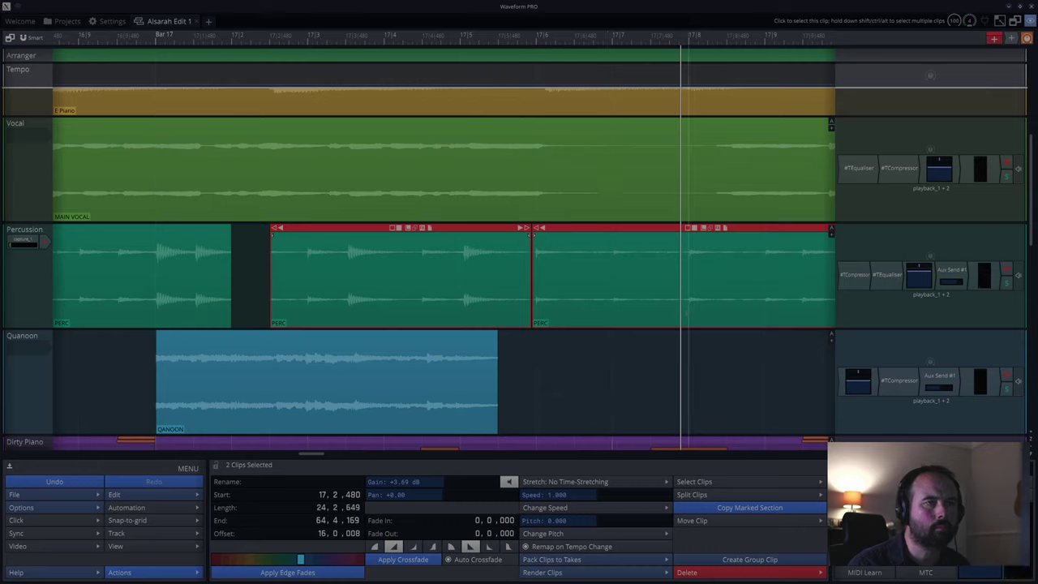
left_click(534, 234)
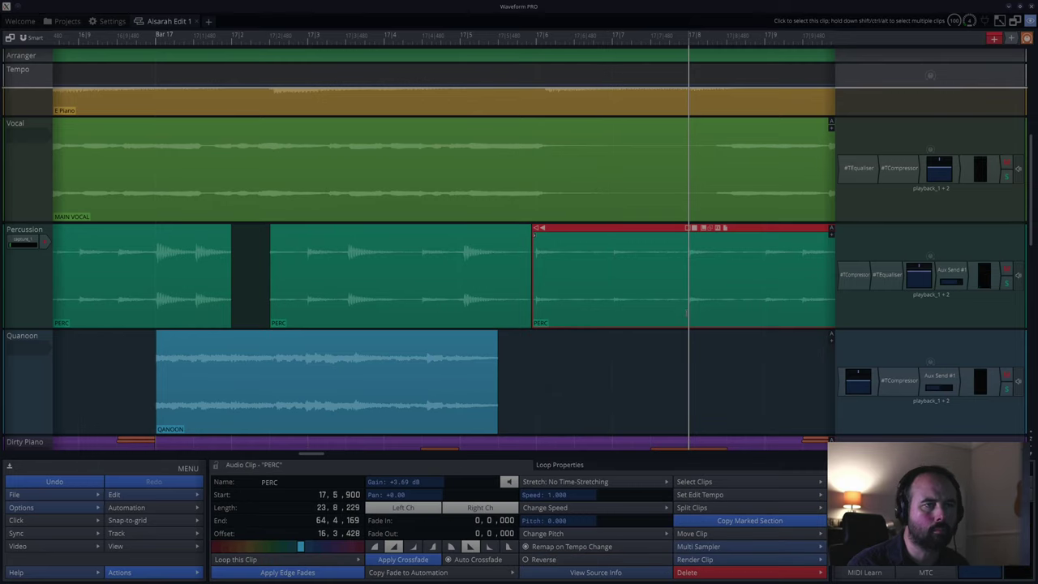
key("s")
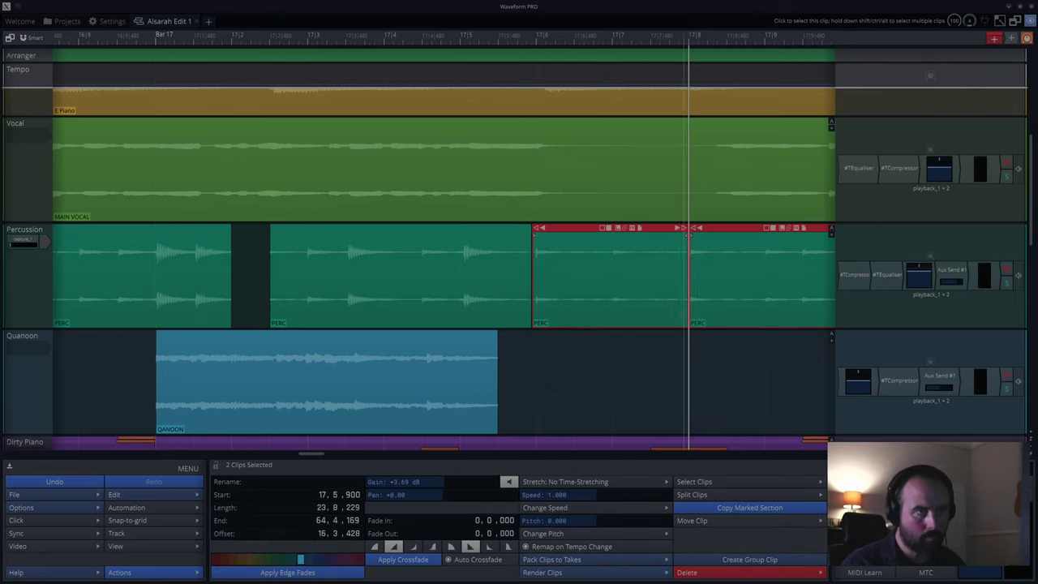
left_click(583, 228)
key("Delete")
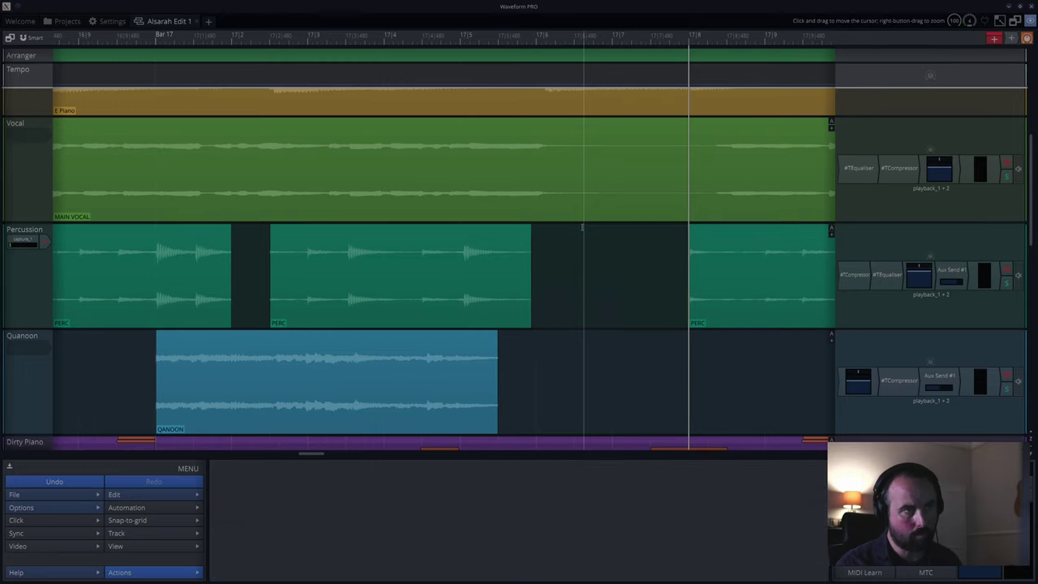
- Play into the chorus and trim the start of the remaining PERC clip to 17, 8, 840
left_click(245, 298)
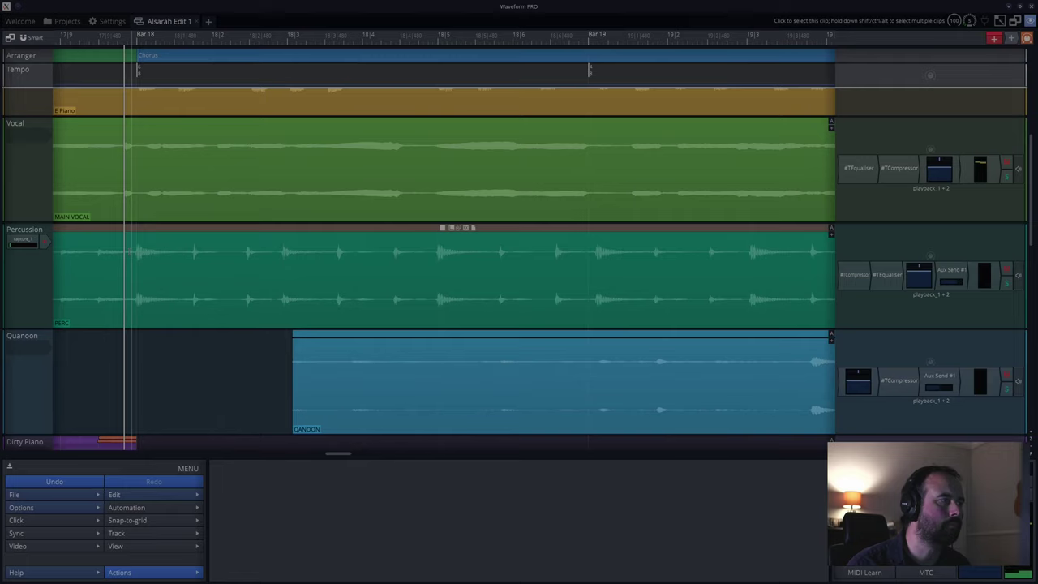
scroll(130, 251, "down", 3)
scroll(336, 267, "down", 3)
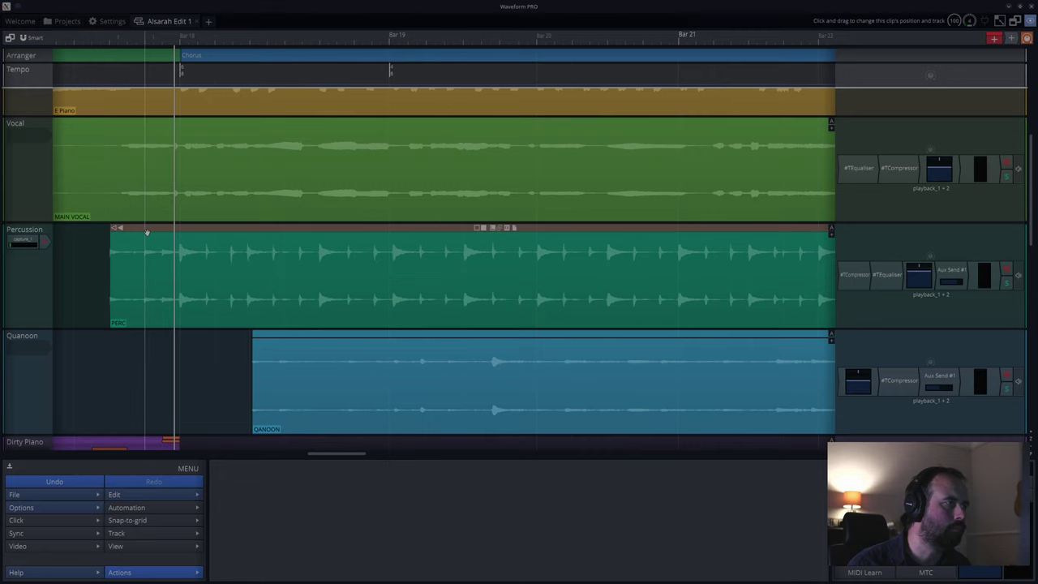
scroll(148, 233, "up", 3)
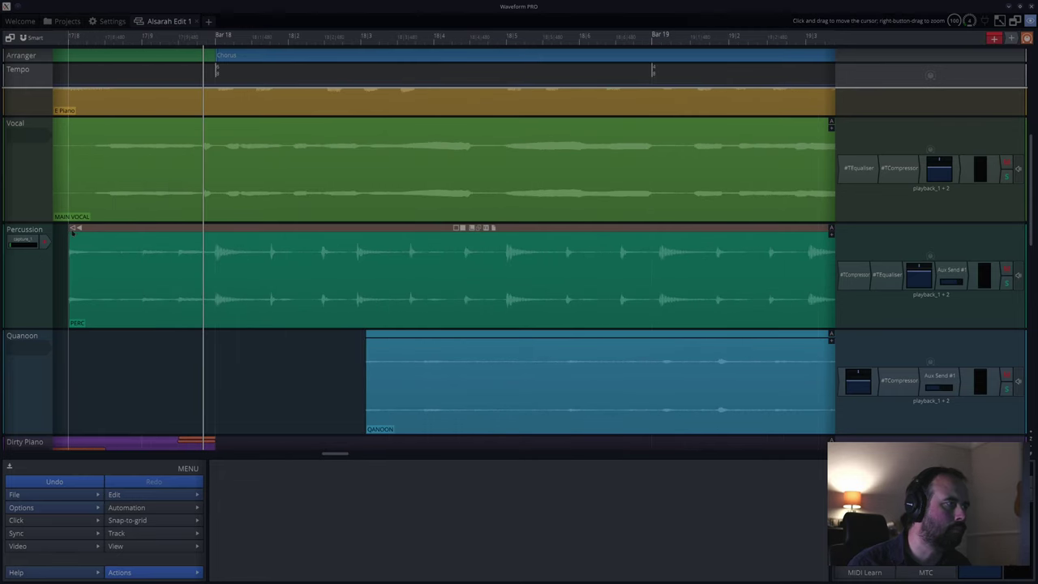
left_click_drag(73, 228, 137, 232)
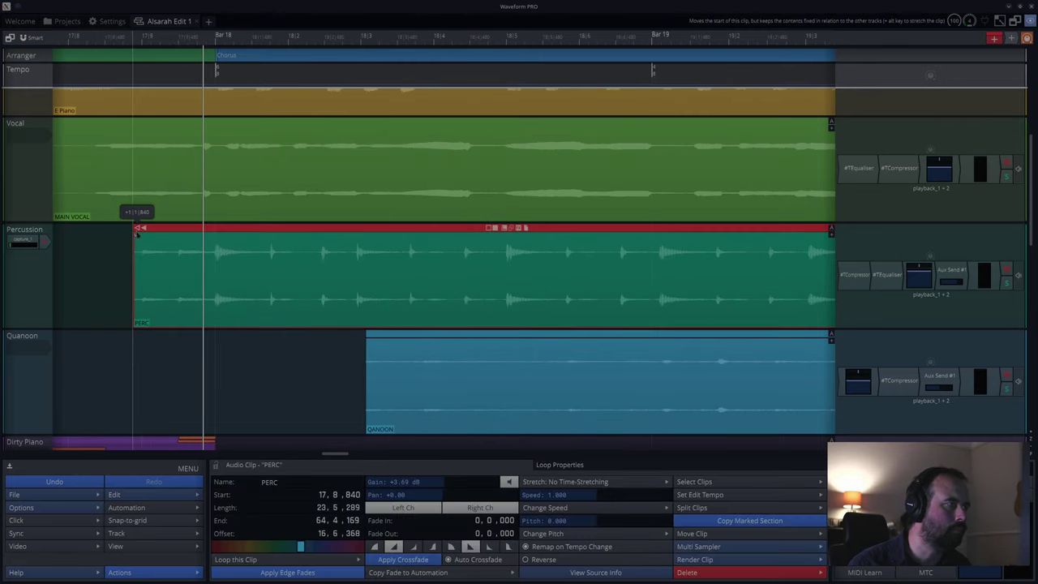
- Play the transition from bar 17 into the chorus several times to check the edited percussion gap
left_click_drag(88, 39, 89, 28)
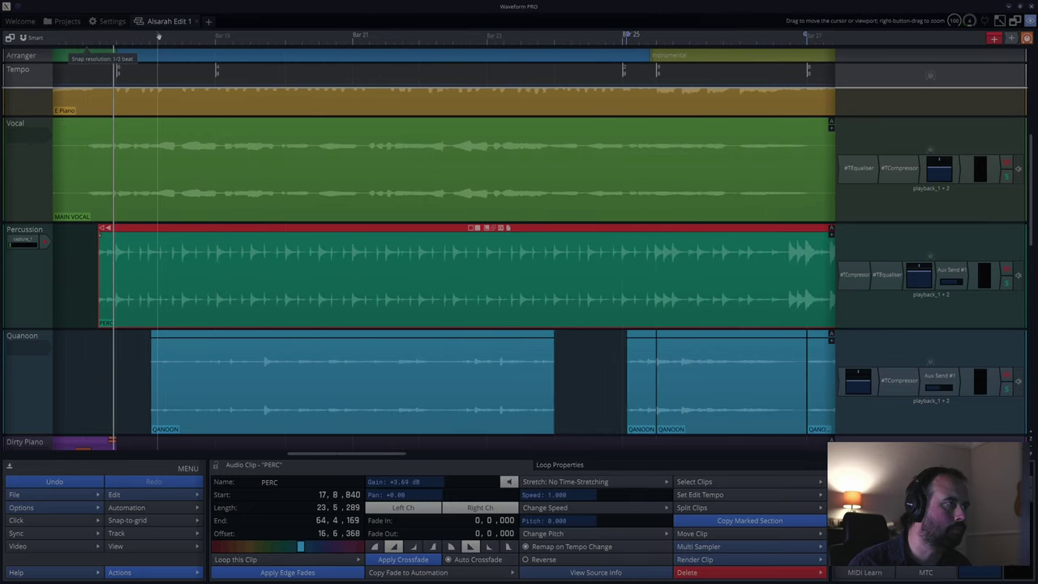
left_click_drag(159, 37, 340, 65)
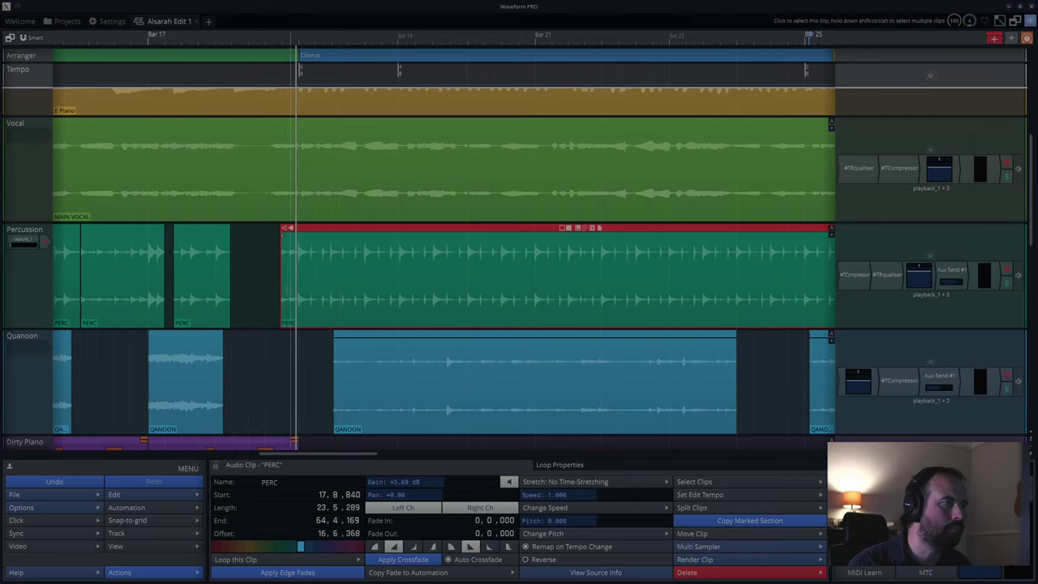
left_click(272, 280)
key("space")
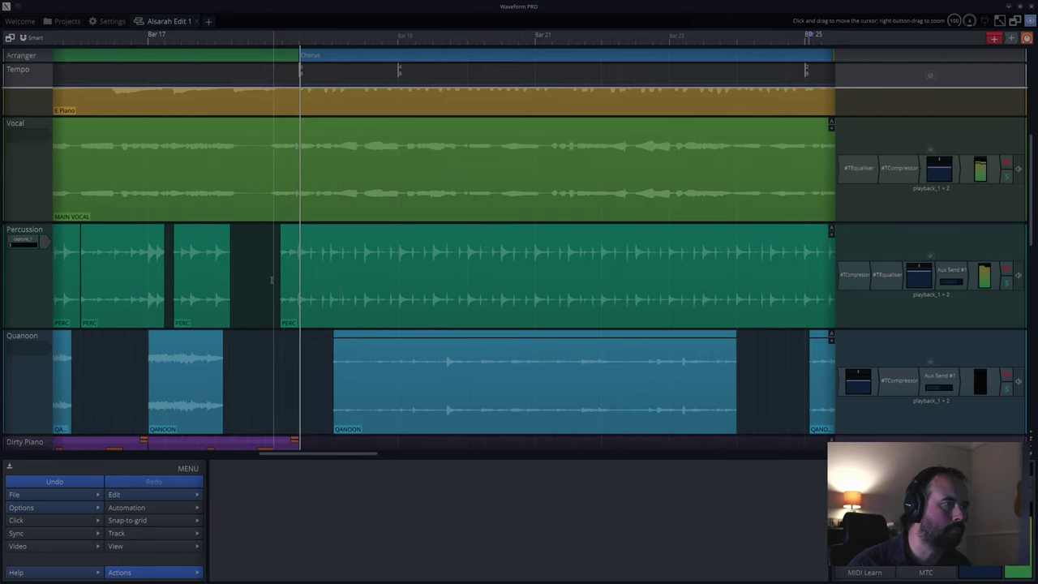
left_click(261, 293)
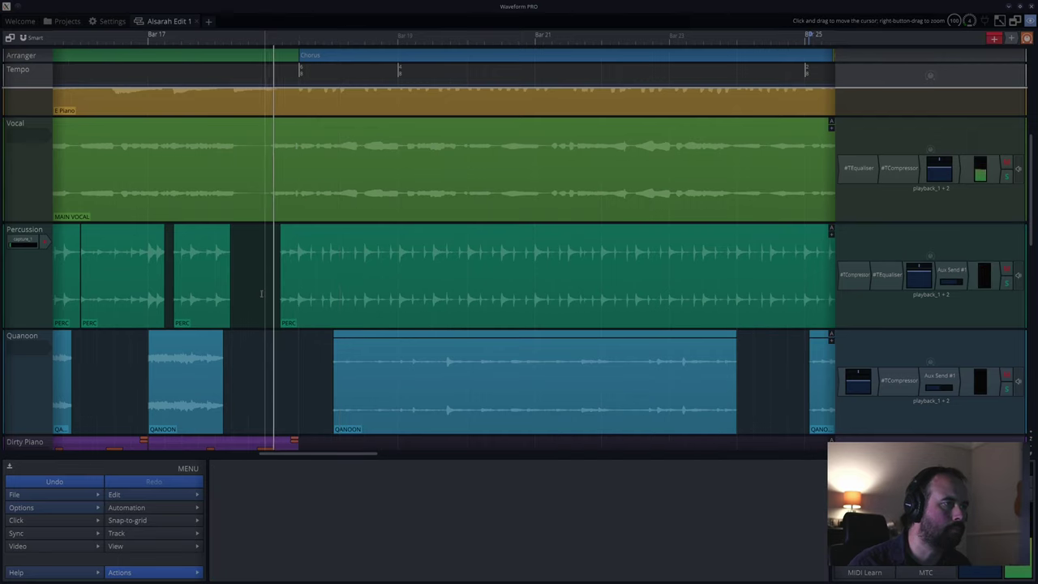
left_click(262, 301)
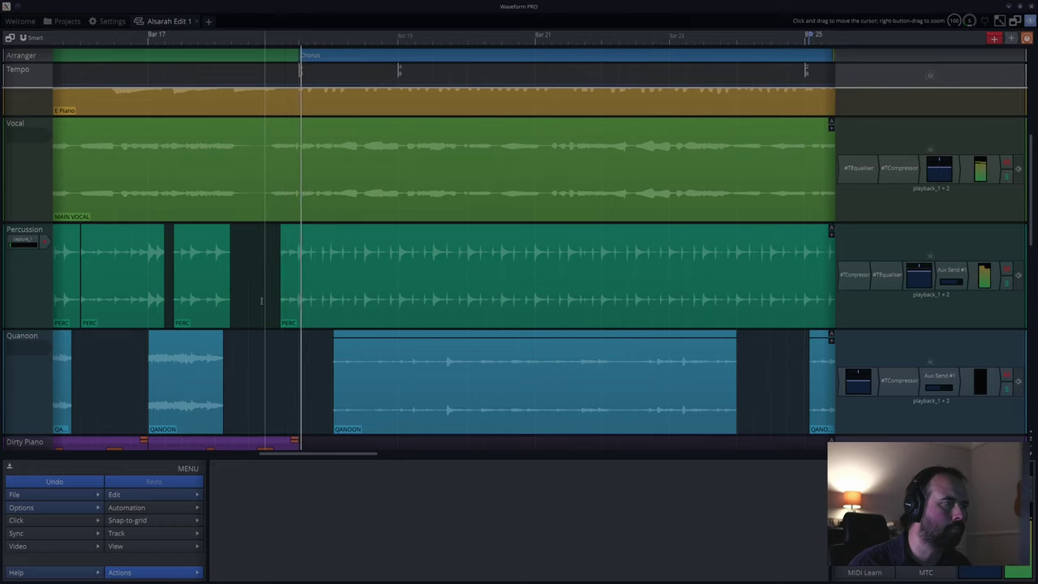
left_click(274, 283)
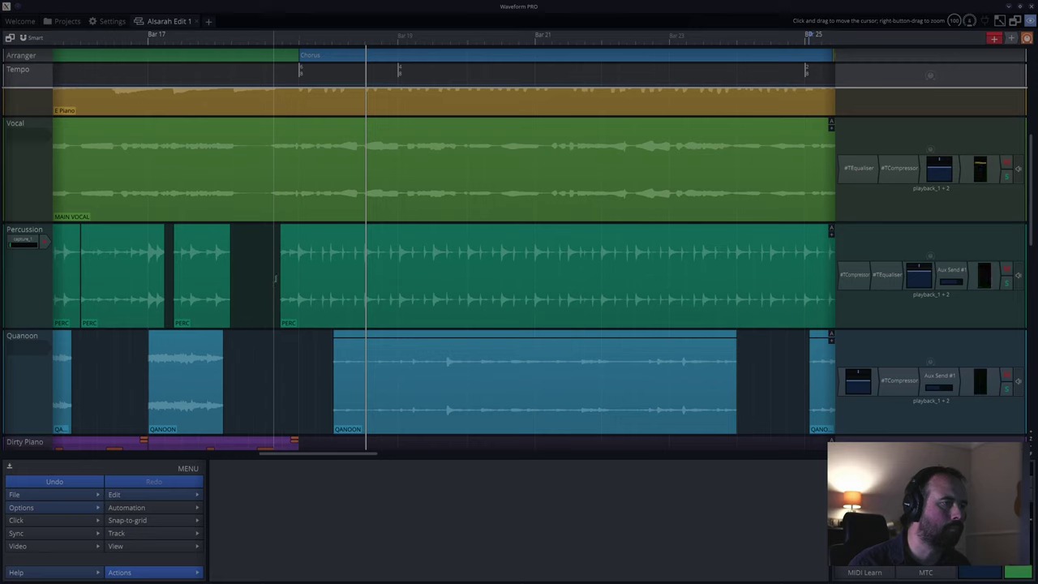
left_click(271, 270)
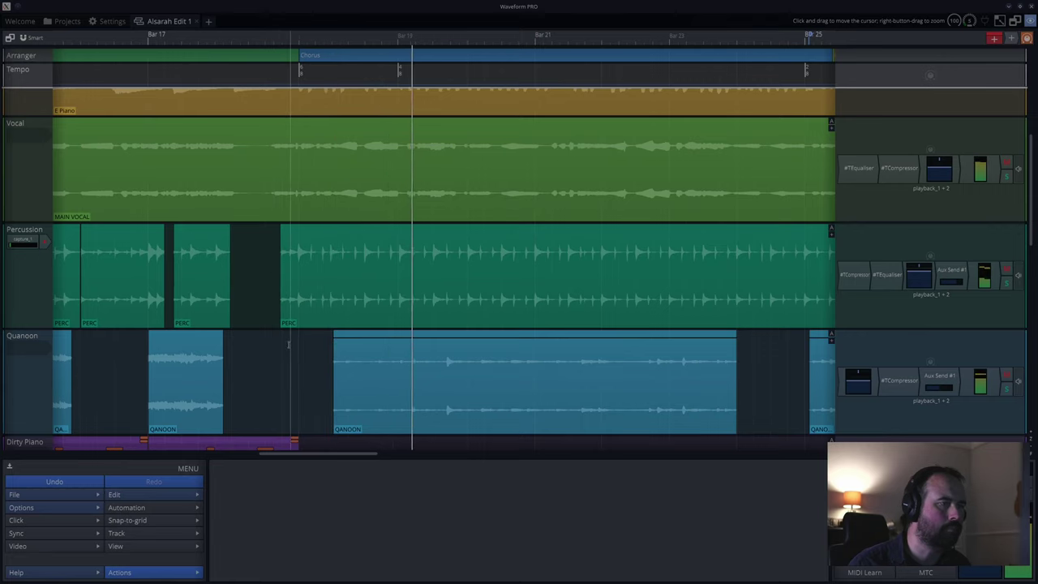
key("space")
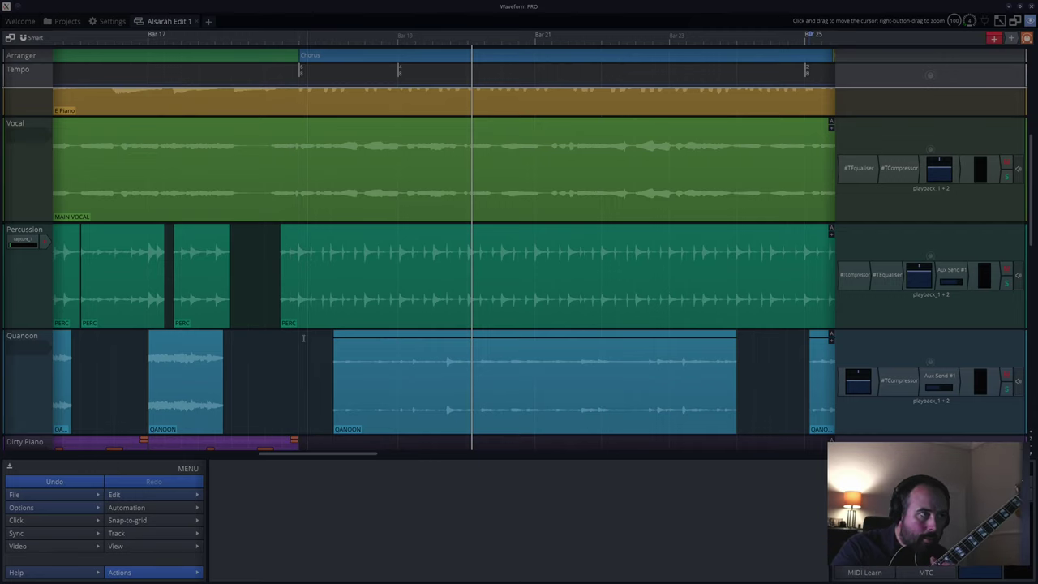
- Solo the Quanoon track and play its chorus clip from the beginning
left_click(332, 361)
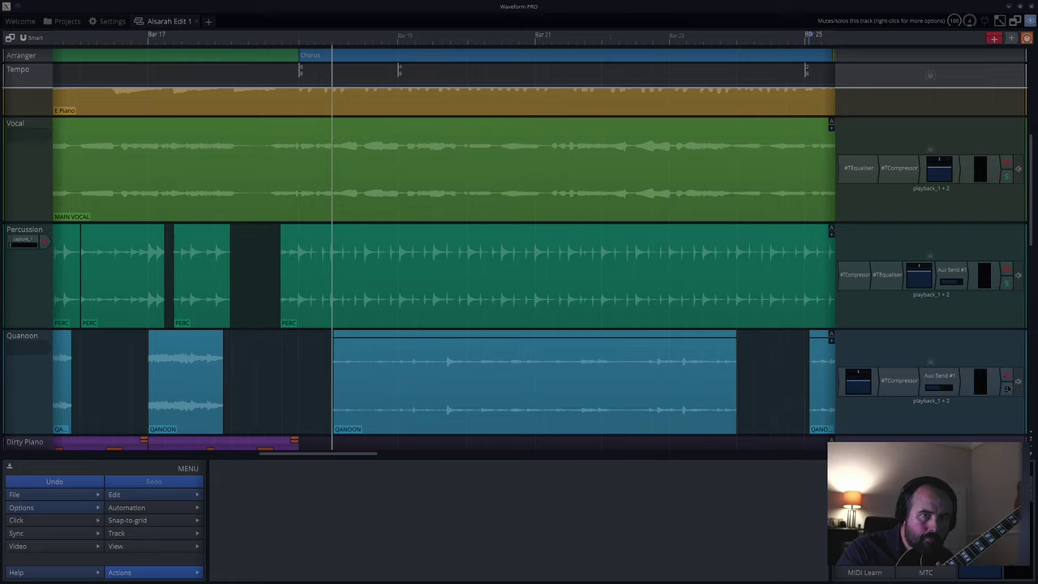
left_click(1006, 390)
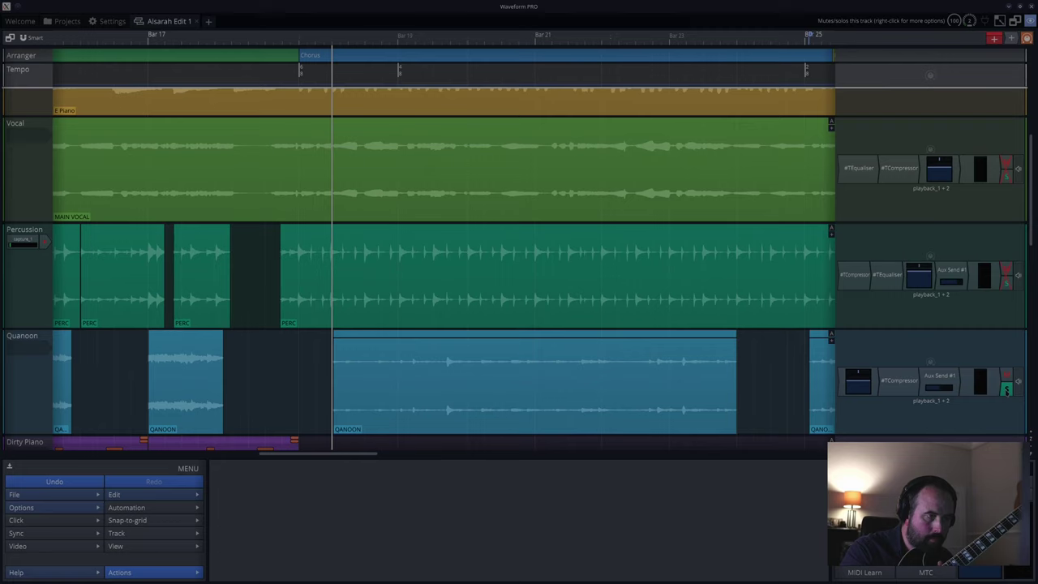
key("space")
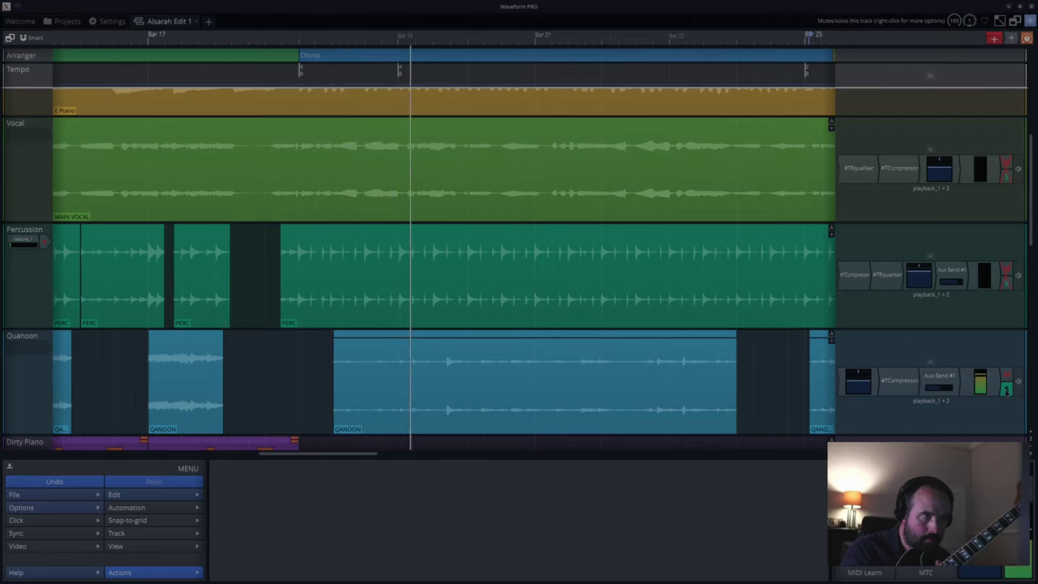
key("space")
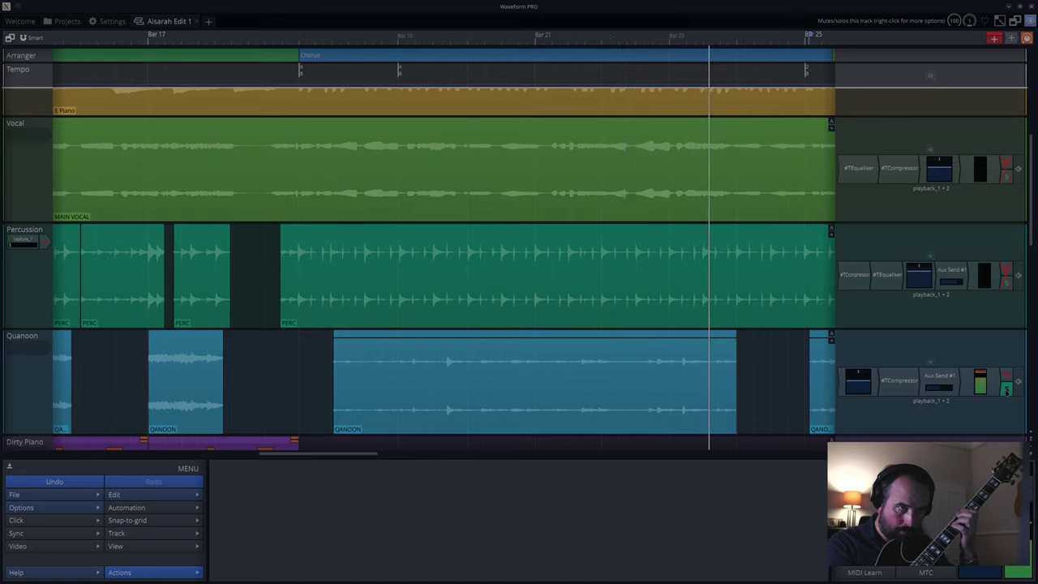
key("space")
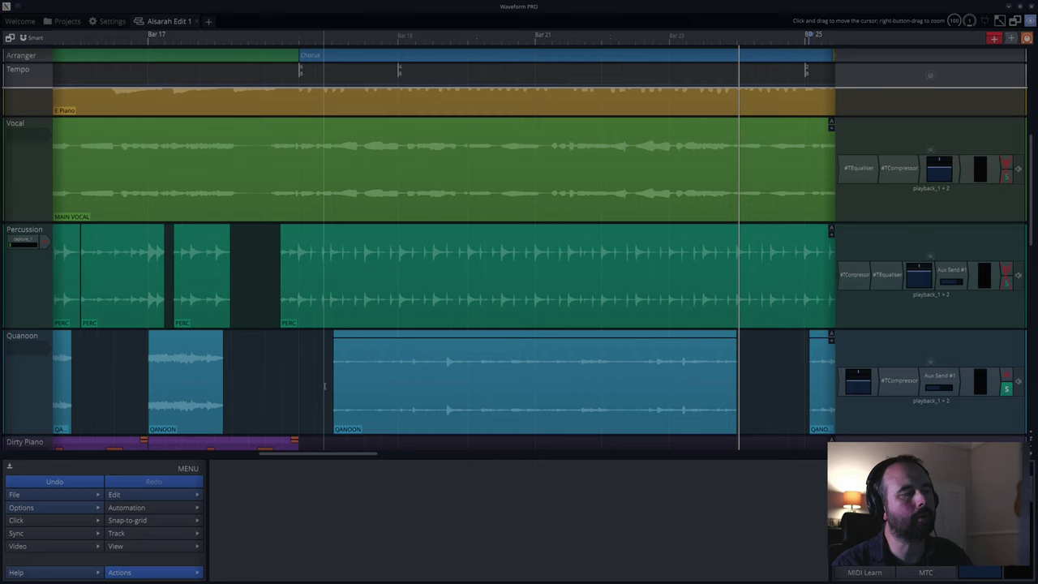
- Rename Track 12, the aux return track below Drums, as "Reverb"
scroll(24, 403, "down", 3)
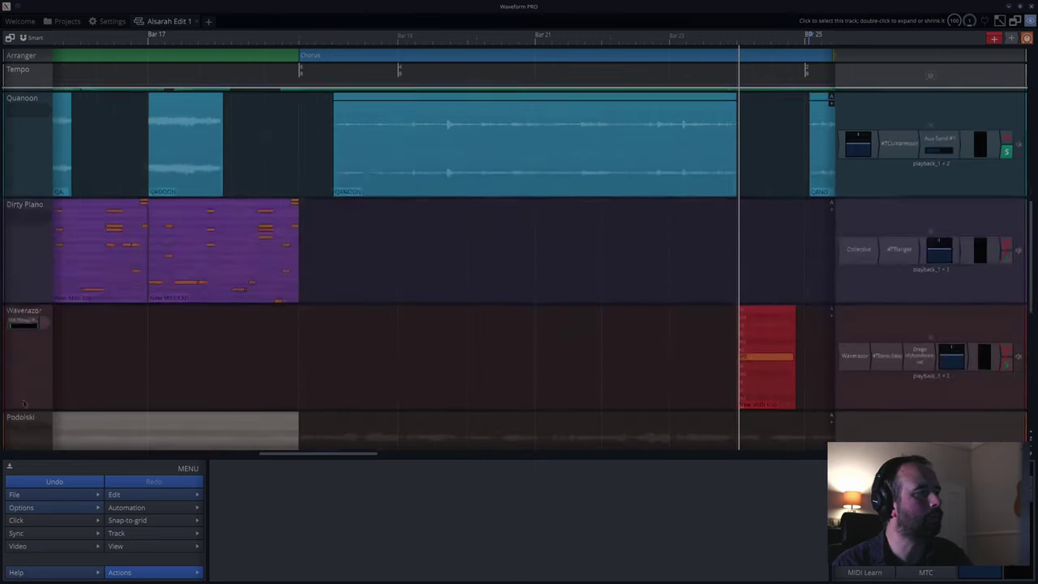
scroll(24, 403, "down", 8)
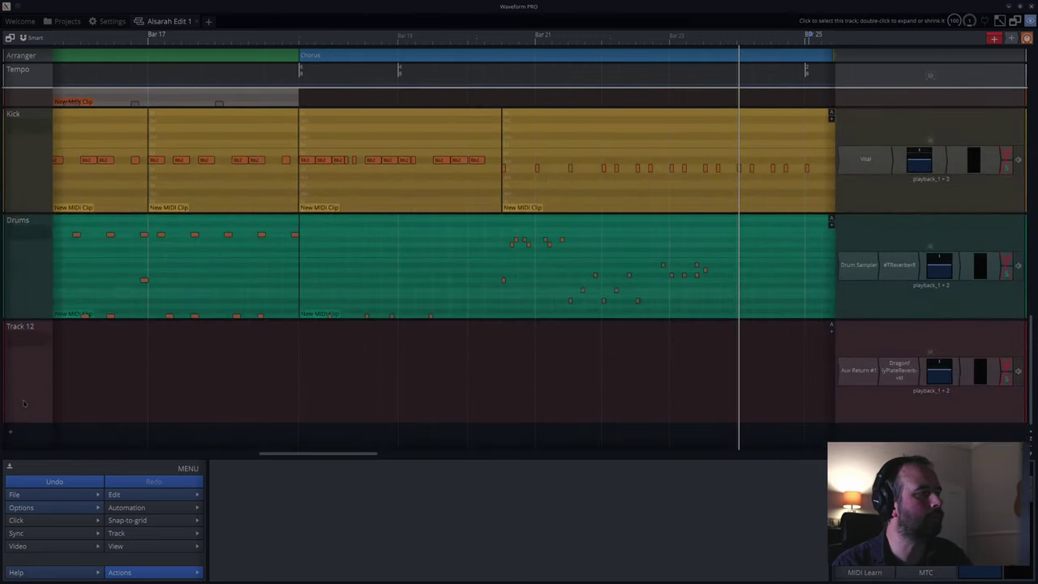
left_click(21, 345)
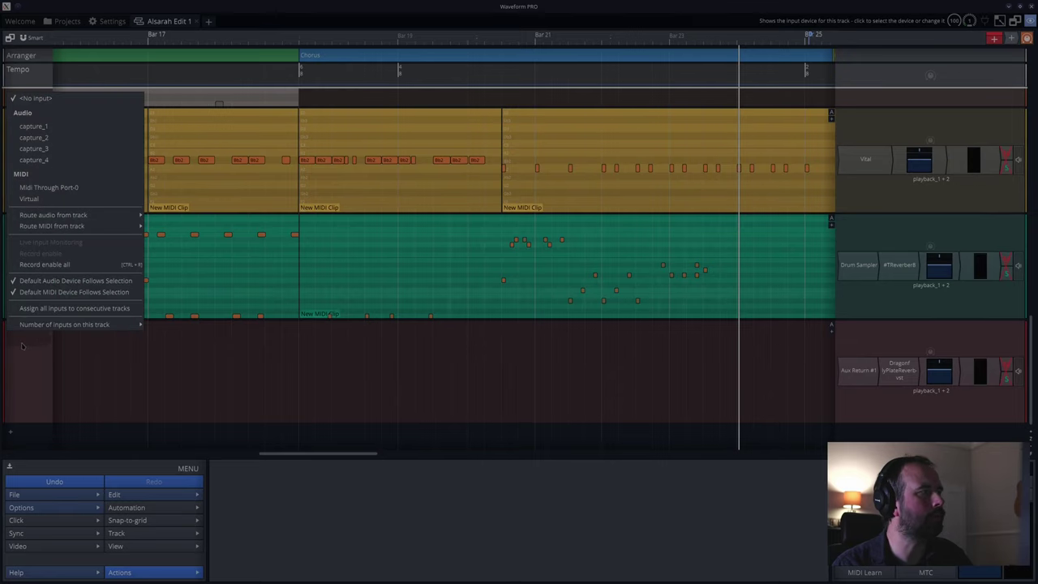
left_click(22, 346)
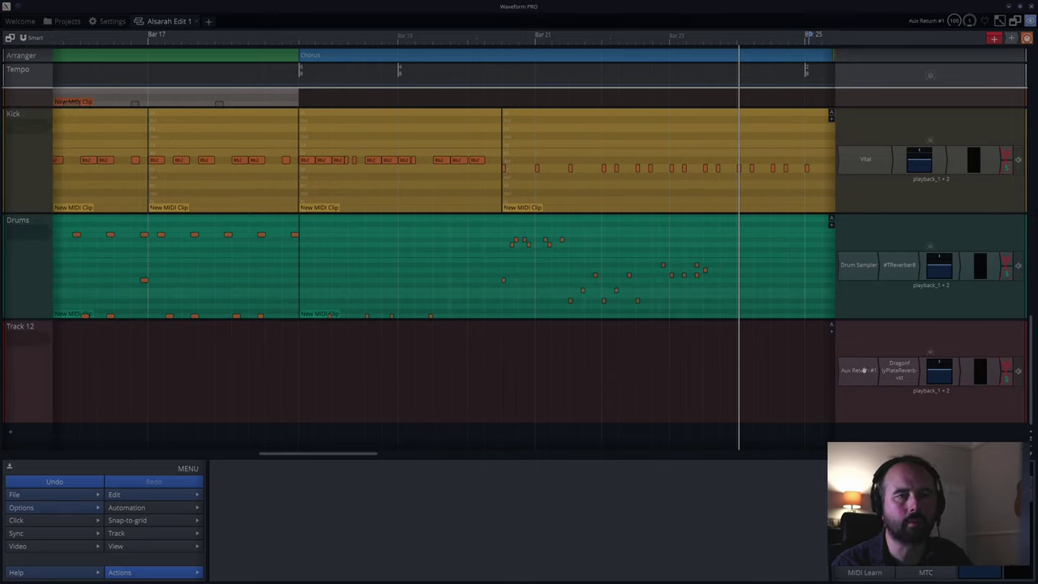
left_click(19, 284)
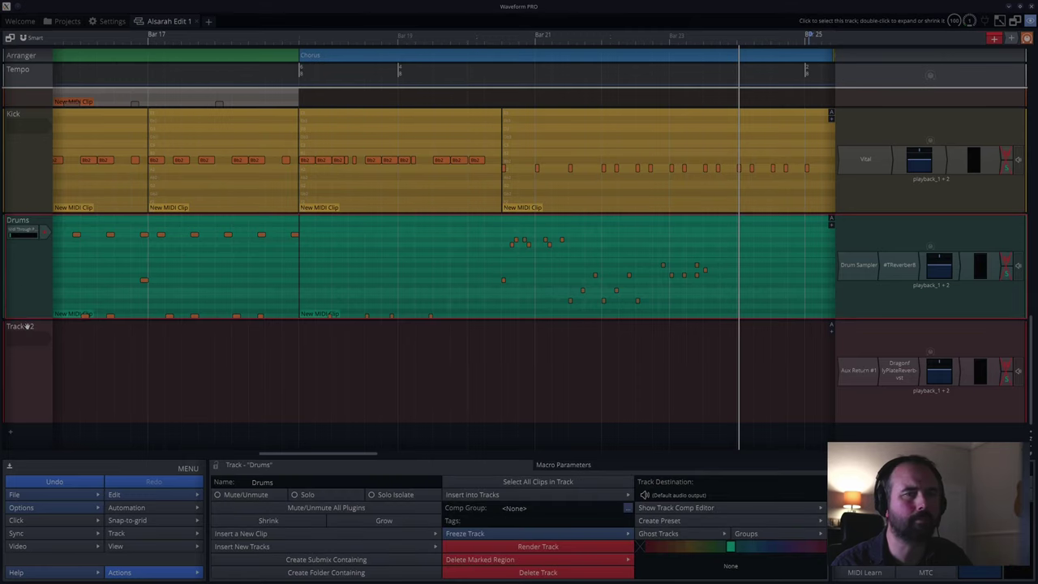
double_click(27, 326)
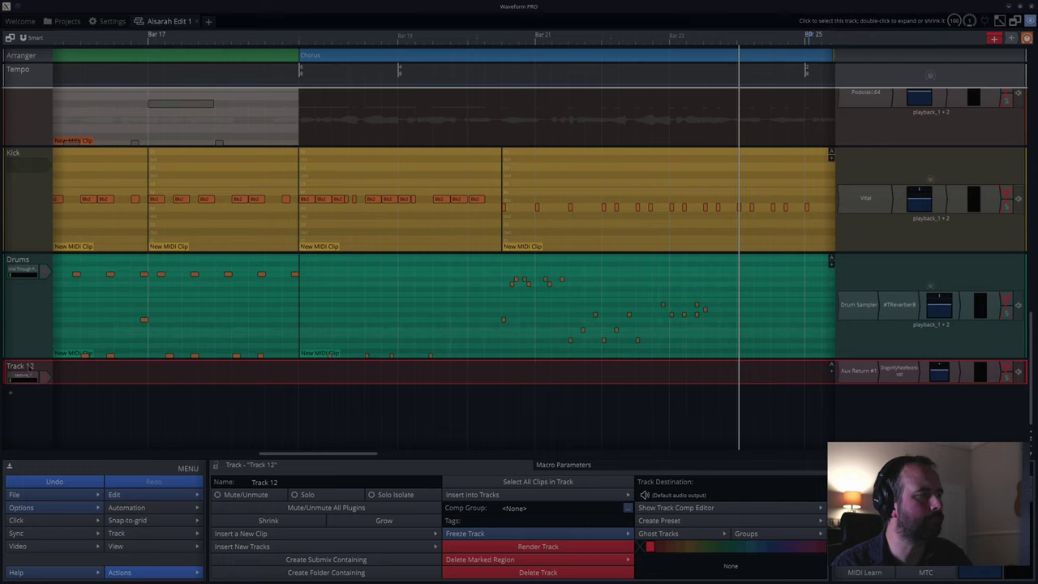
double_click(30, 366)
right_click(29, 367)
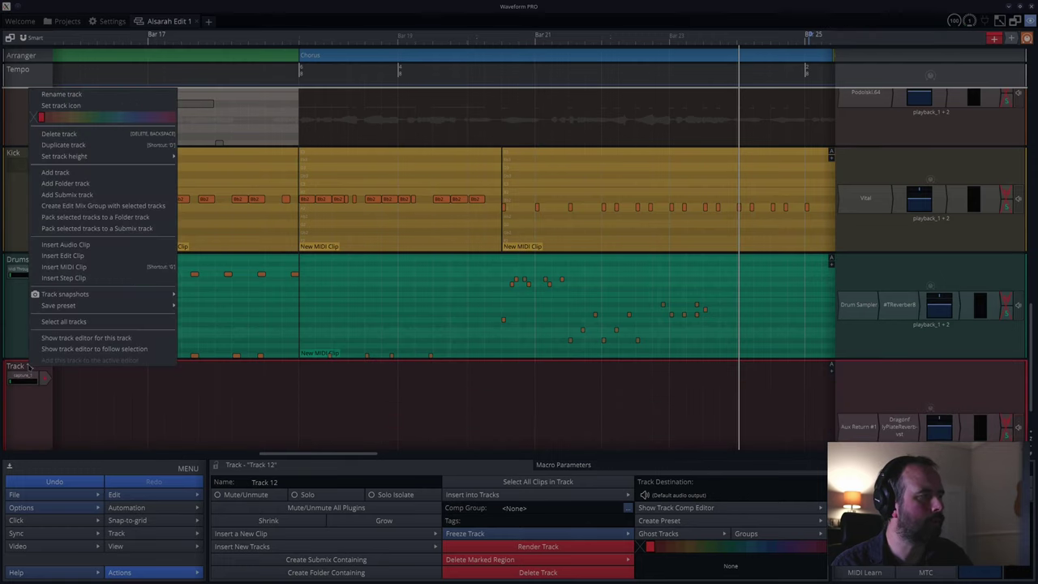
left_click(21, 367)
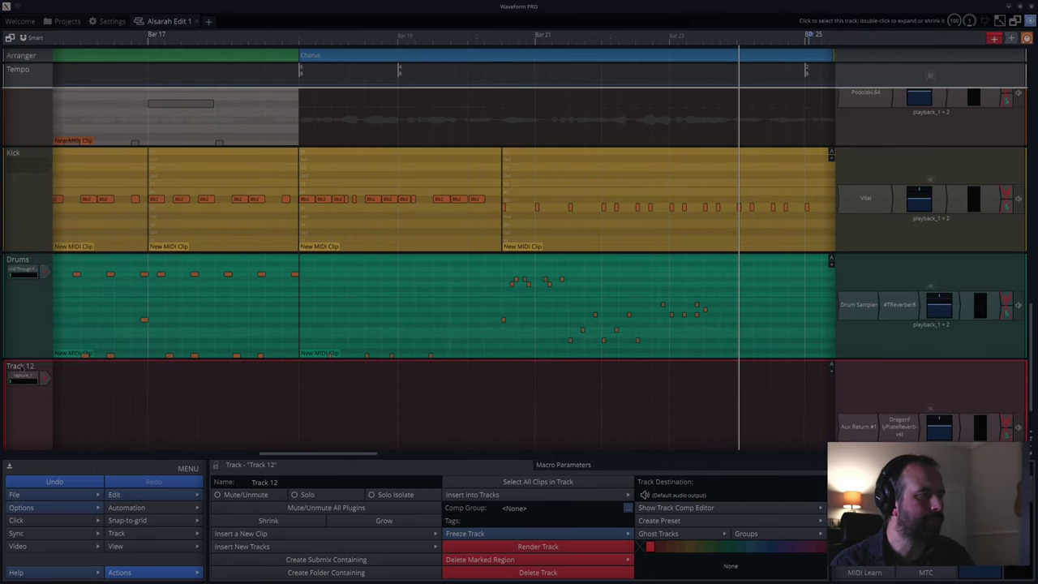
double_click(275, 482)
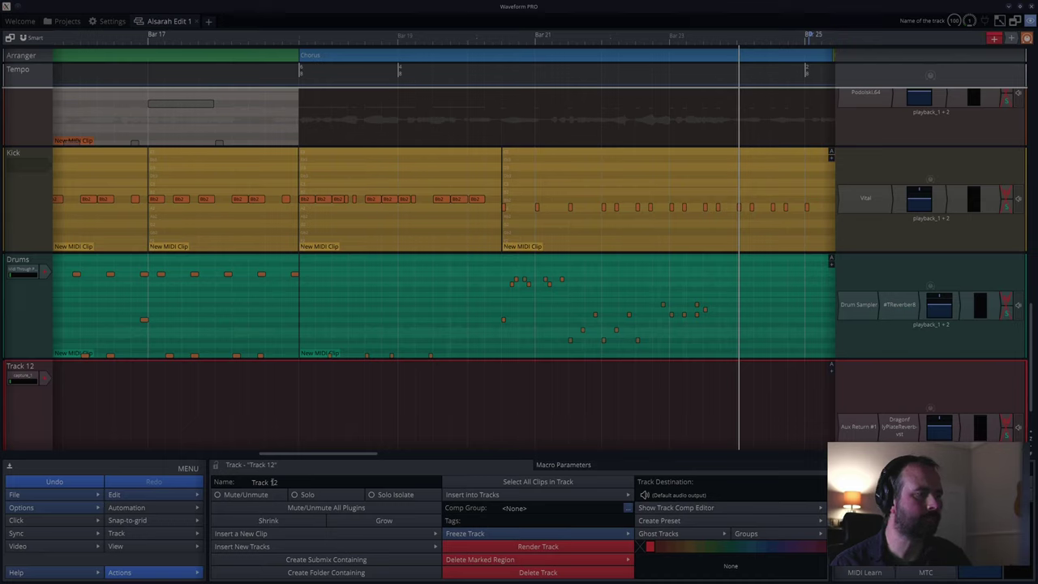
key("ctrl+a")
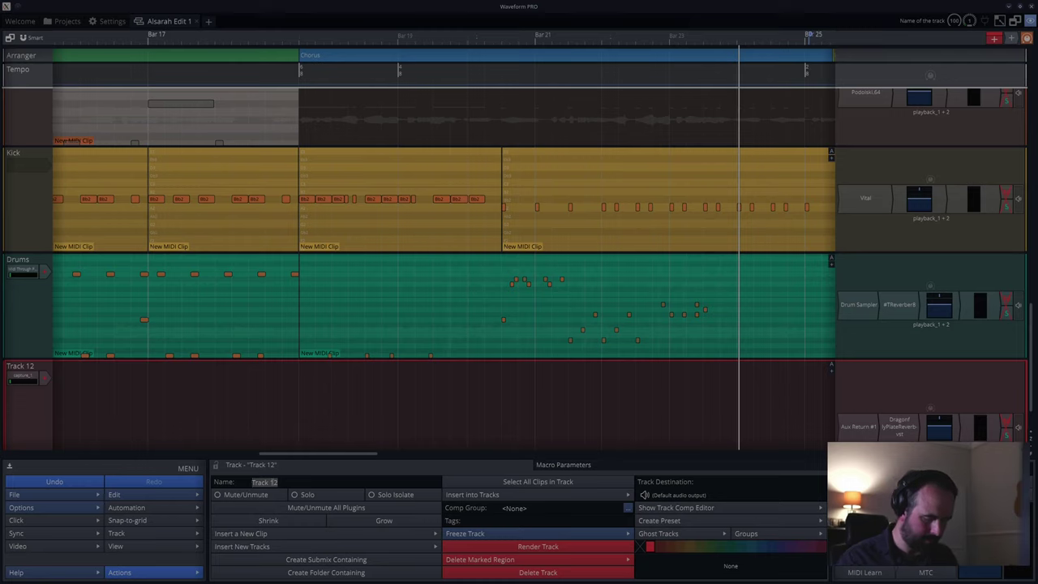
type("Reverb")
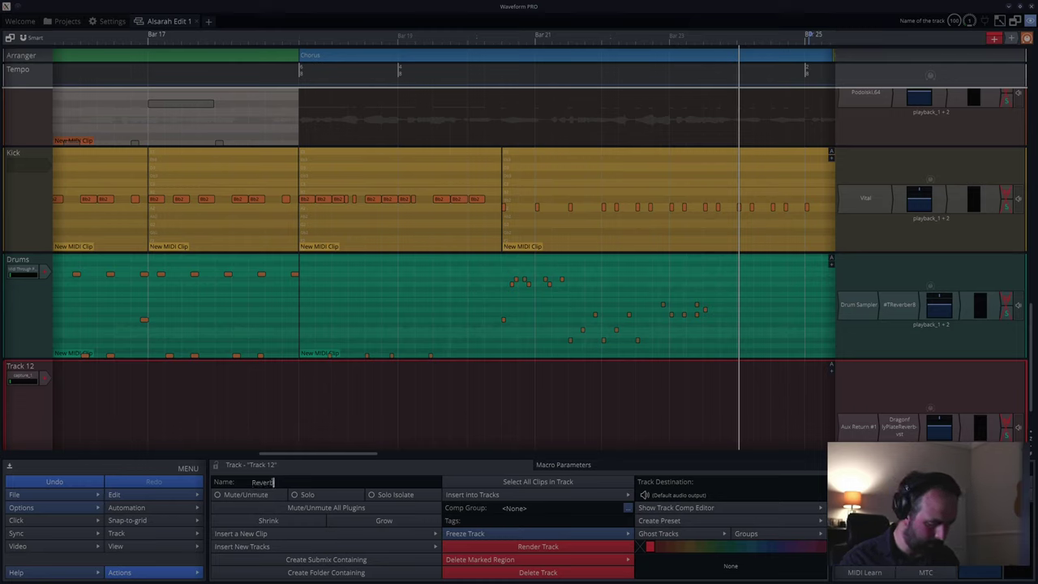
key("Return")
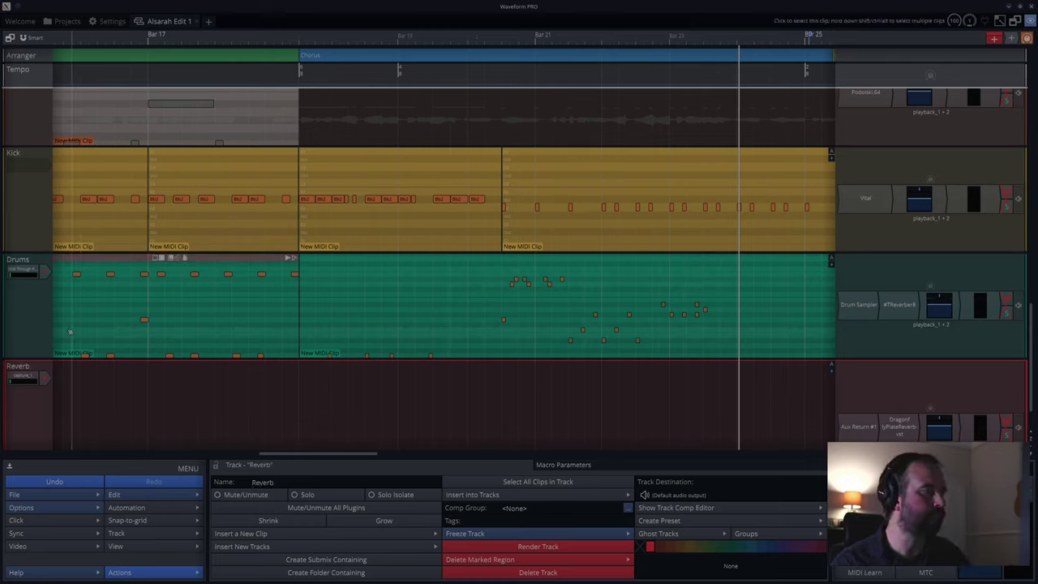
- Add a new track between the Drums and Reverb tracks
right_click(30, 300)
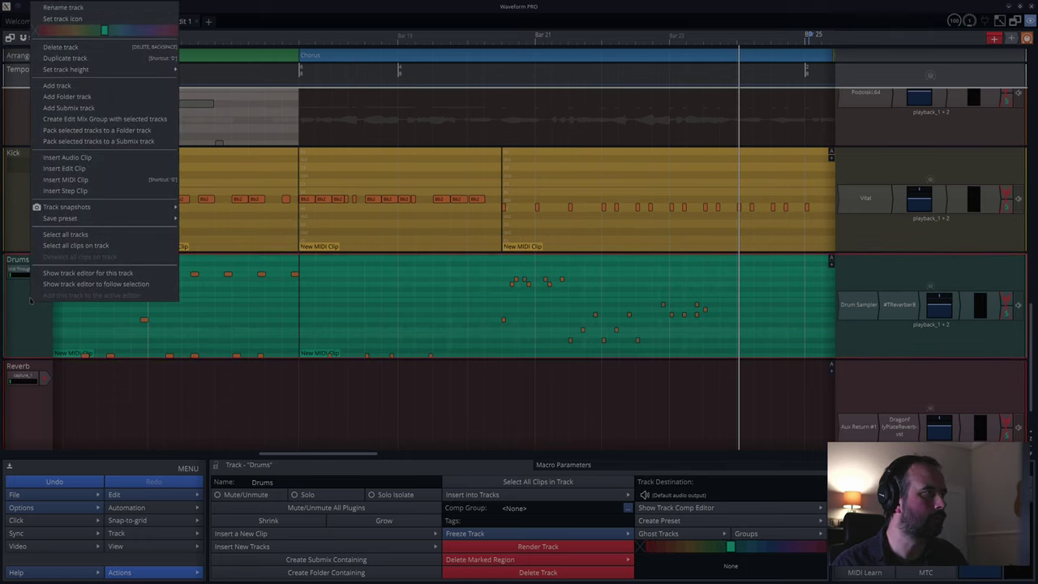
left_click(44, 86)
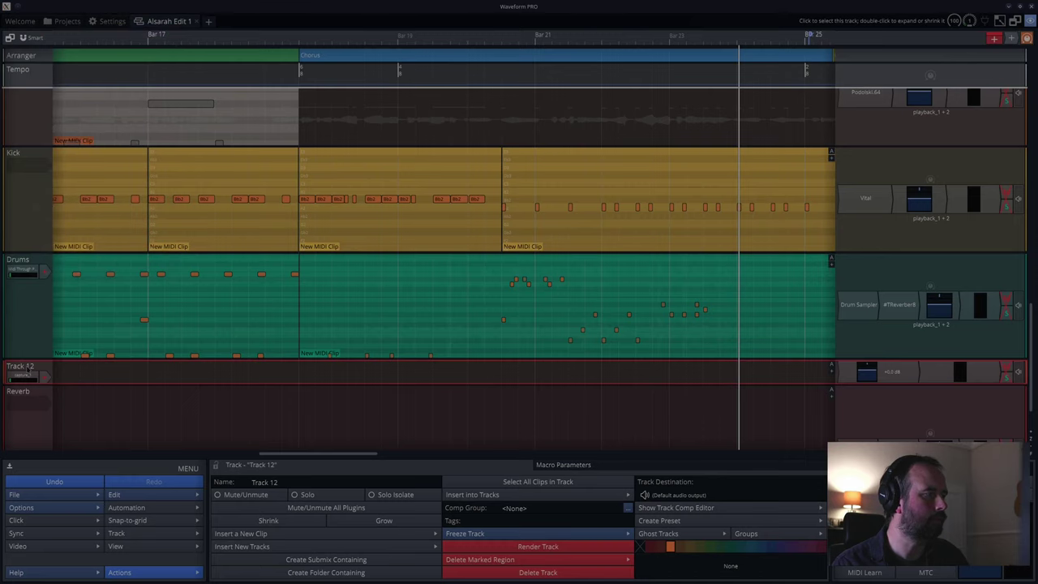
double_click(30, 367)
double_click(30, 368)
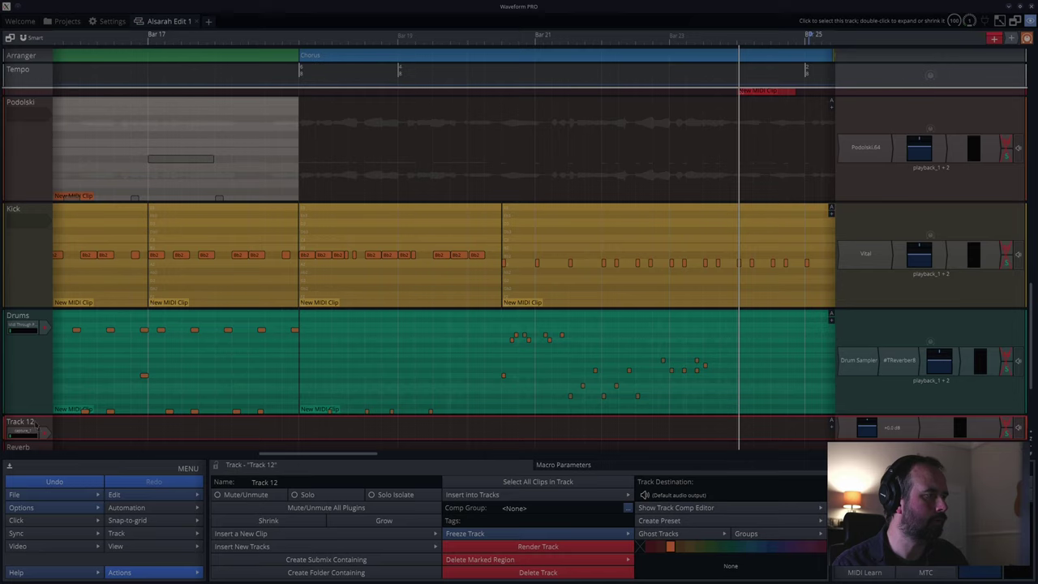
- Name the new track below Drums "Cello?"
left_click(253, 482)
double_click(263, 481)
left_click(262, 480)
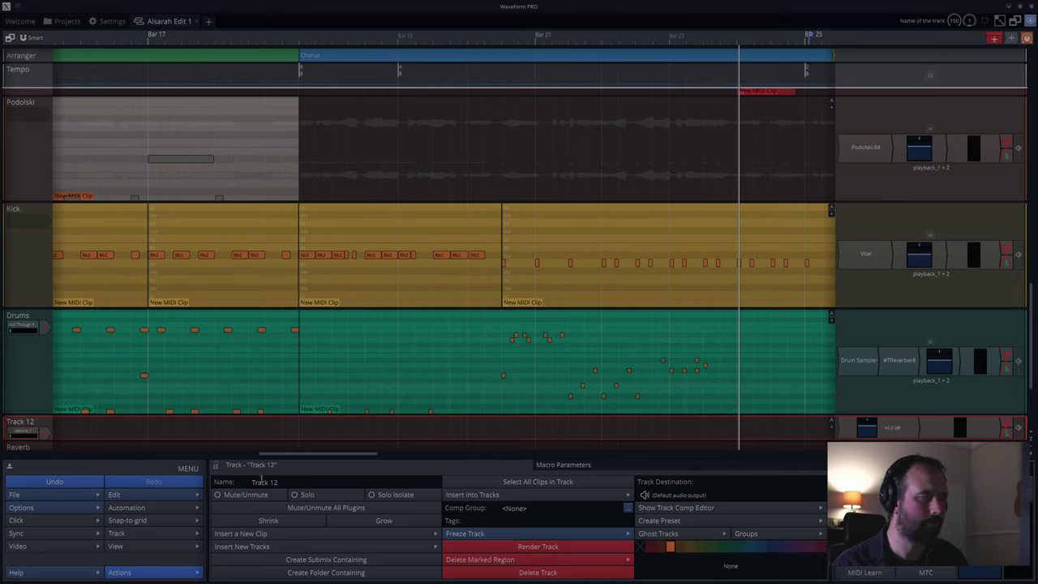
triple_click(262, 482)
triple_click(262, 481)
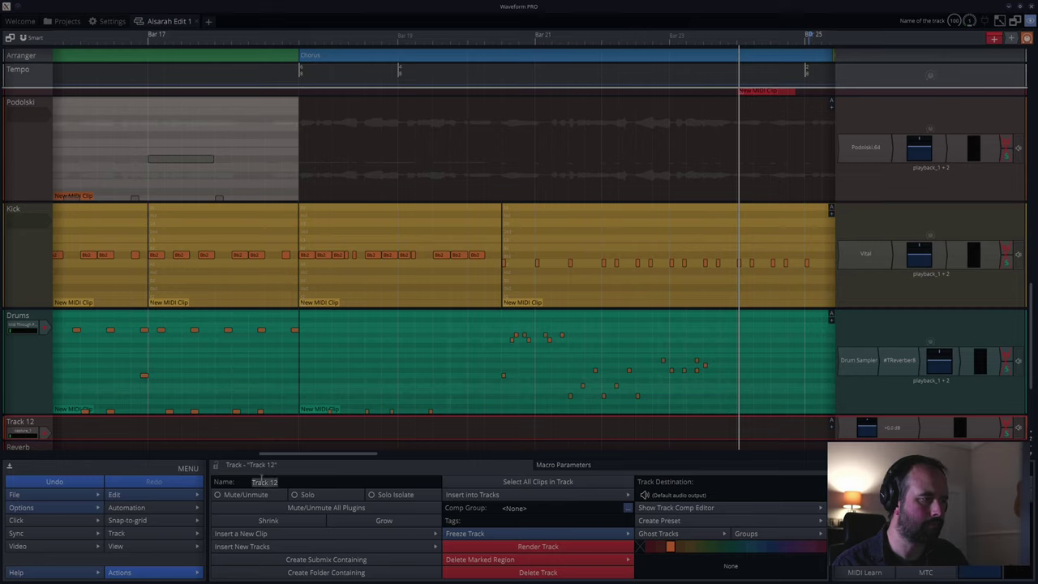
type("Cell")
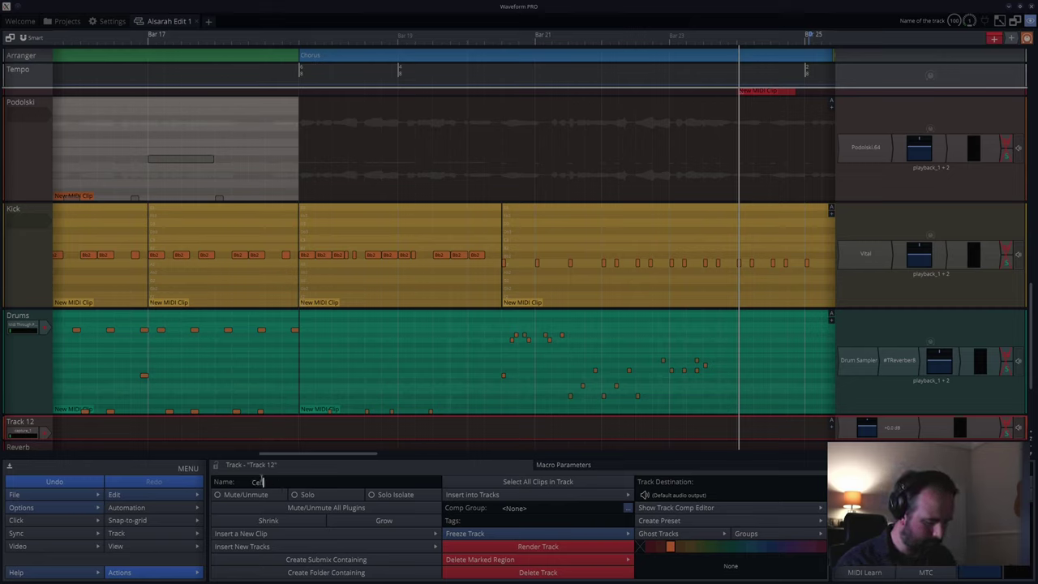
type("o")
key("Return")
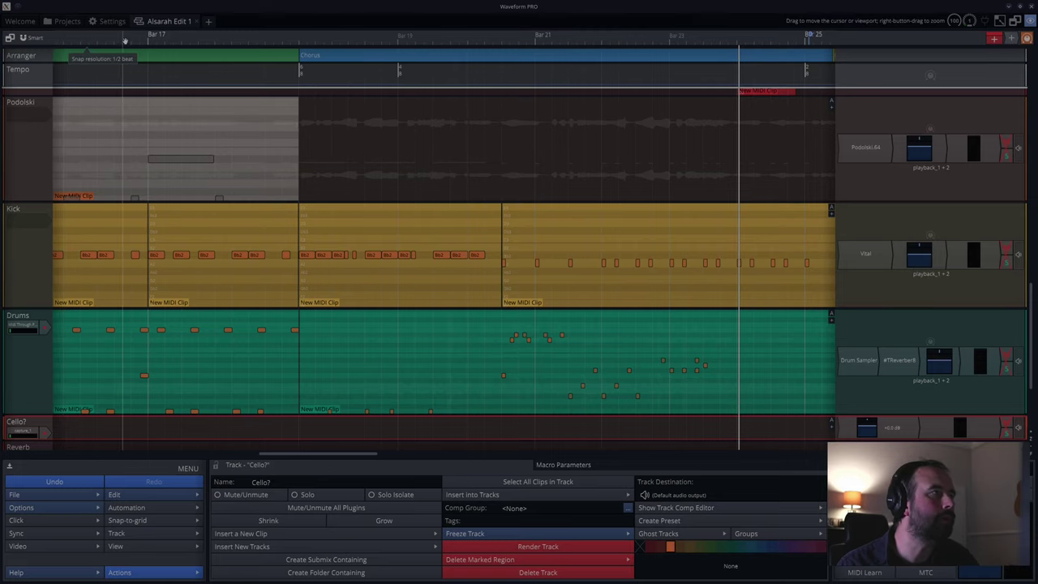
- Examine the Kick and Drums MIDI notes around bar 17 and through the following chorus
left_click_drag(127, 47, 140, 64)
scroll(152, 334, "down", 4)
scroll(152, 334, "down", 2)
scroll(151, 334, "up", 7)
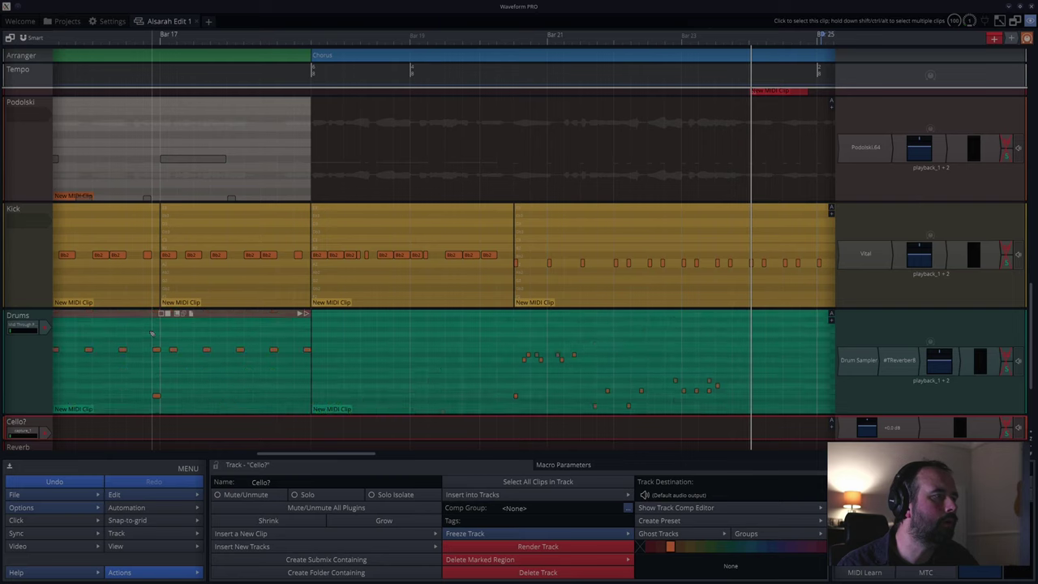
scroll(151, 334, "up", 3)
scroll(19, 358, "down", 4)
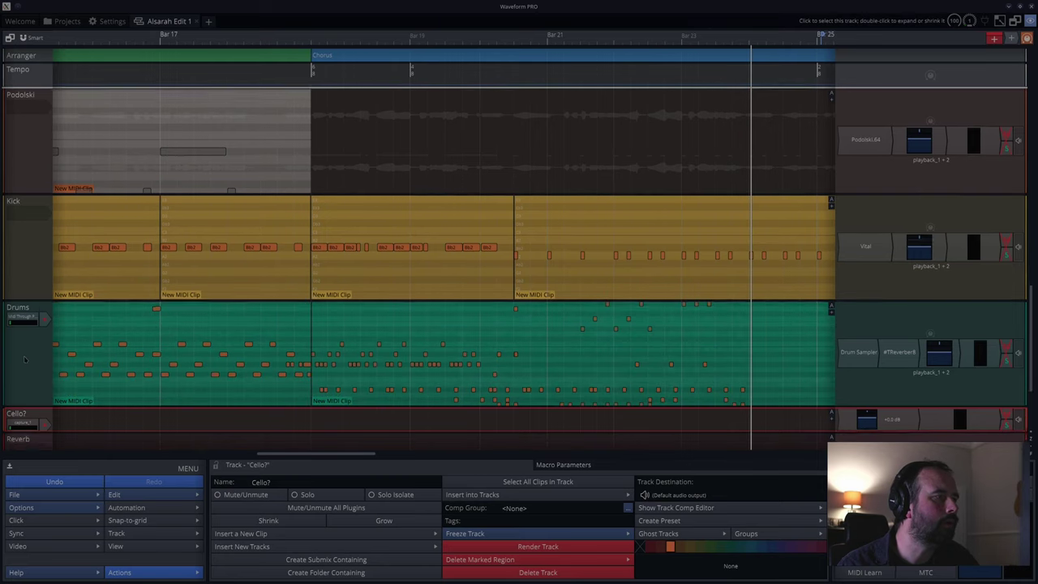
scroll(25, 360, "up", 3)
scroll(25, 359, "up", 1)
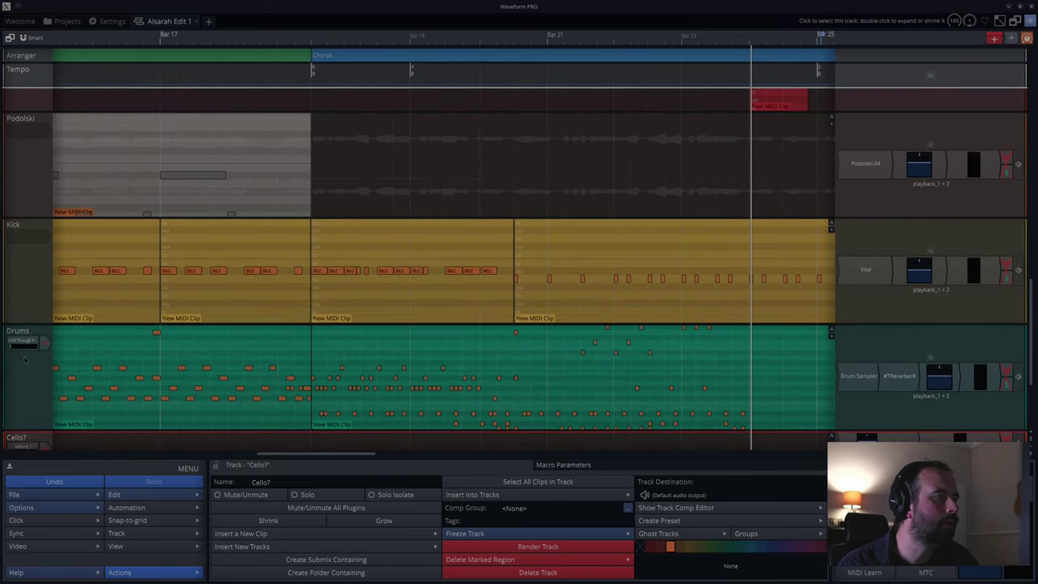
scroll(26, 360, "down", 3)
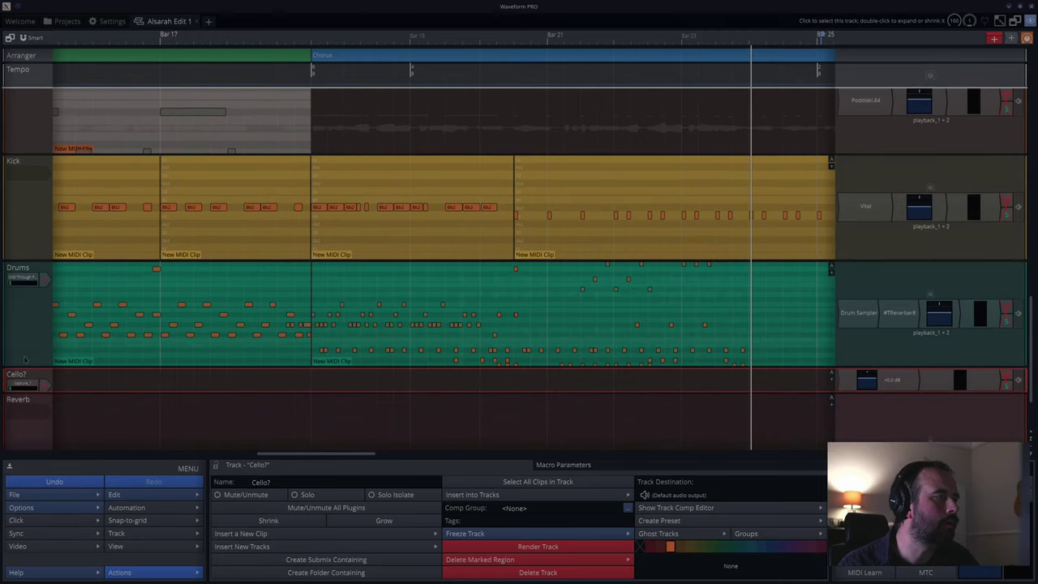
- Look over the clips of every track from Accordion to Reverb across the whole song
scroll(206, 405, "down", 8)
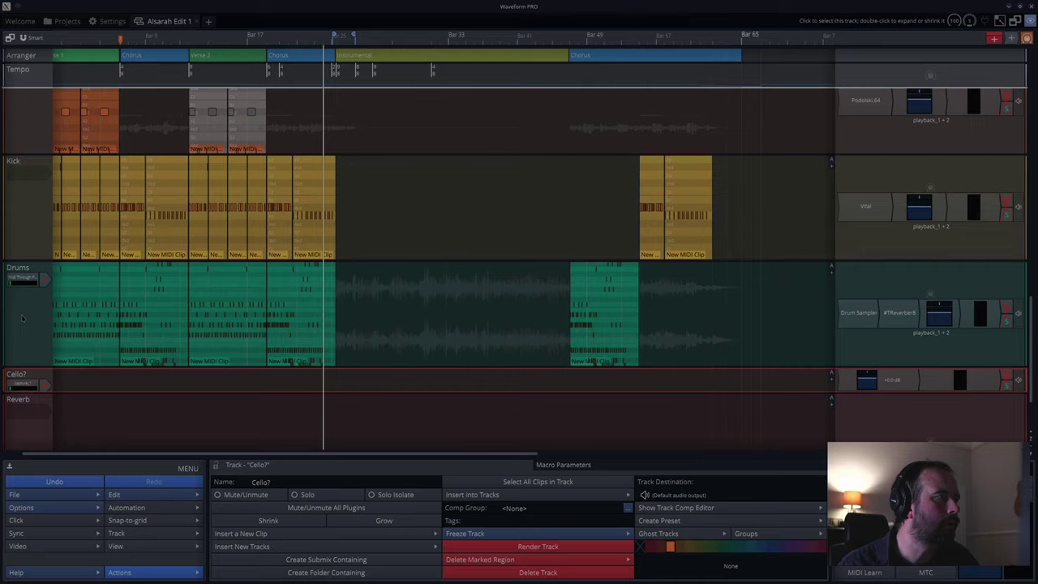
scroll(23, 318, "up", 7)
scroll(22, 319, "up", 7)
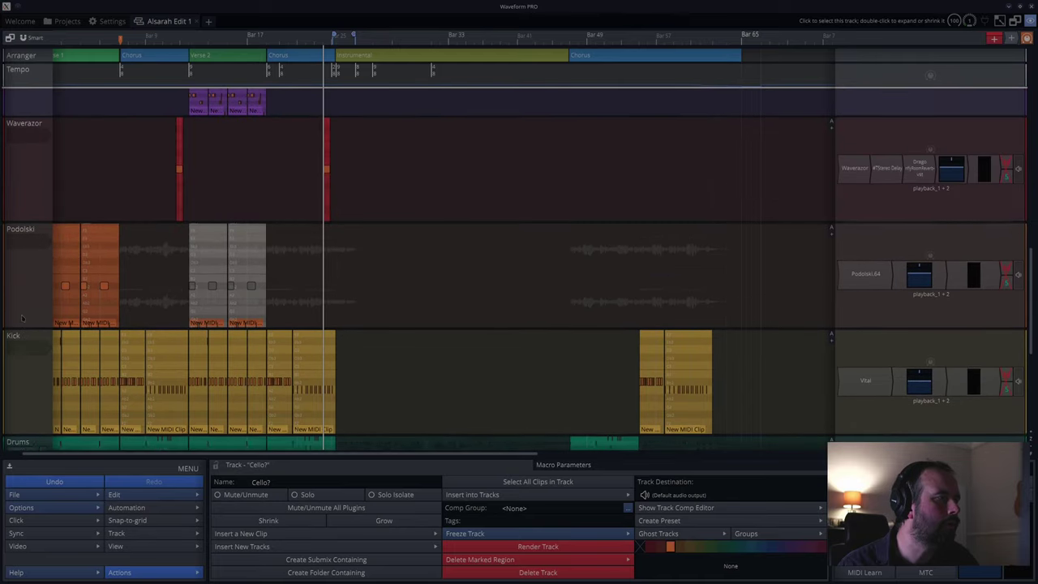
scroll(23, 318, "up", 18)
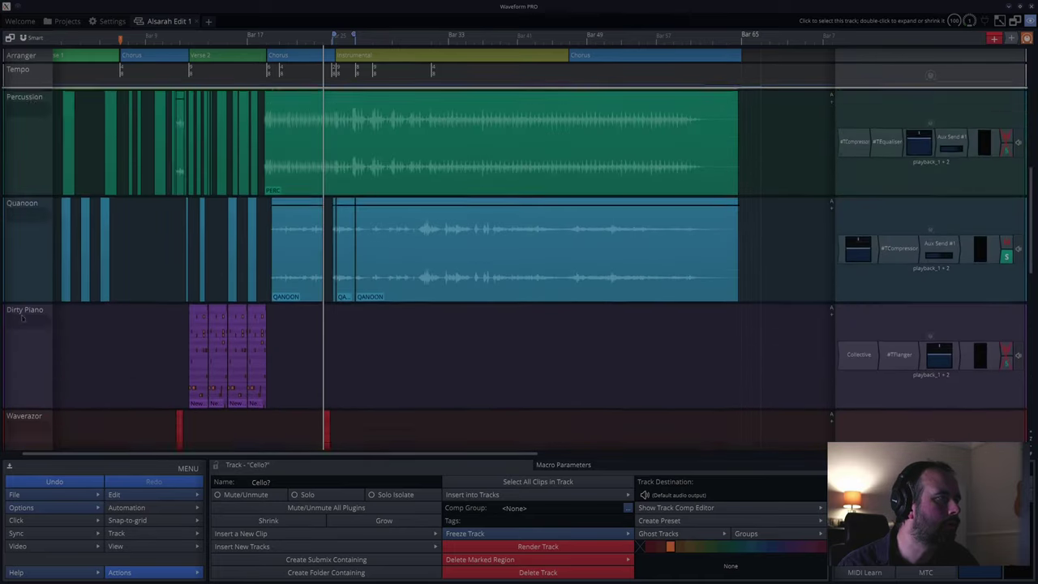
scroll(22, 318, "up", 5)
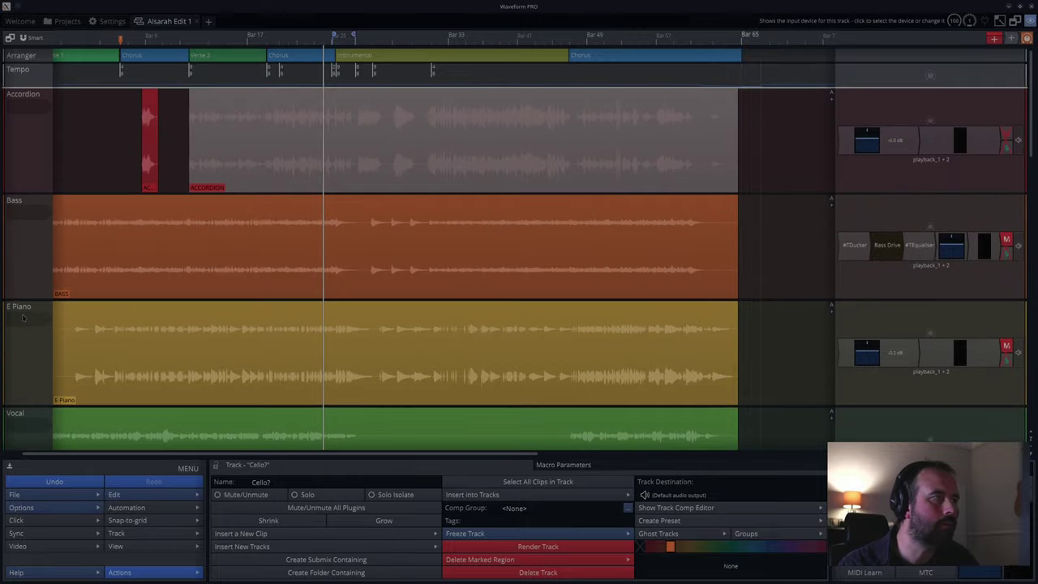
scroll(22, 318, "down", 20)
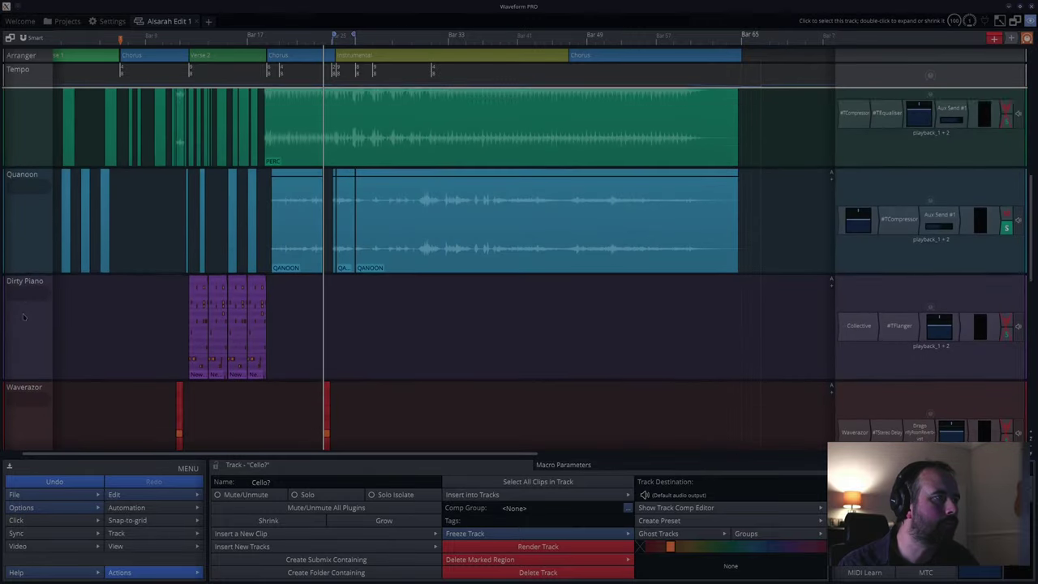
scroll(23, 317, "down", 8)
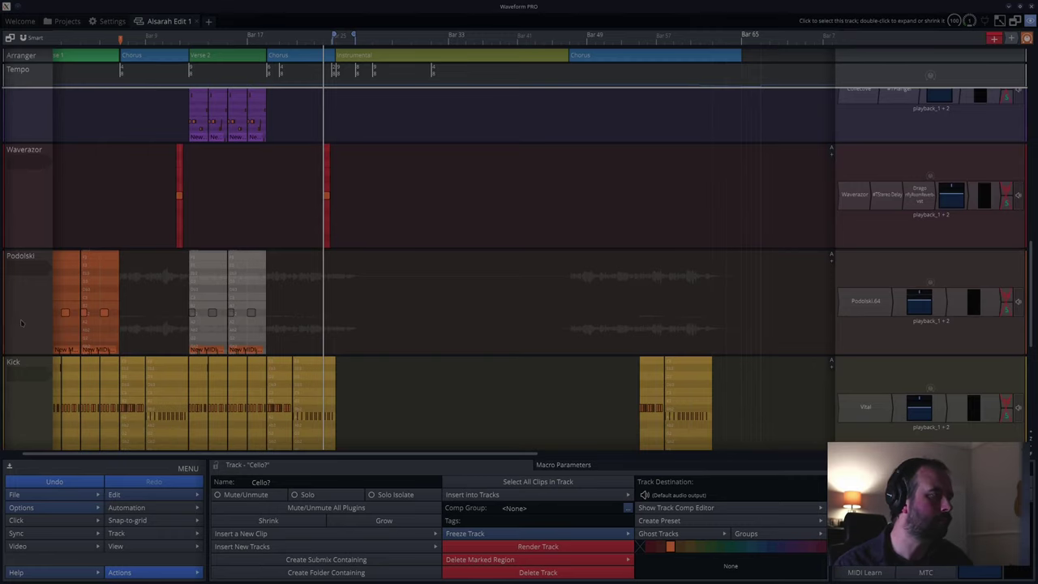
scroll(24, 317, "down", 5)
scroll(22, 322, "down", 6)
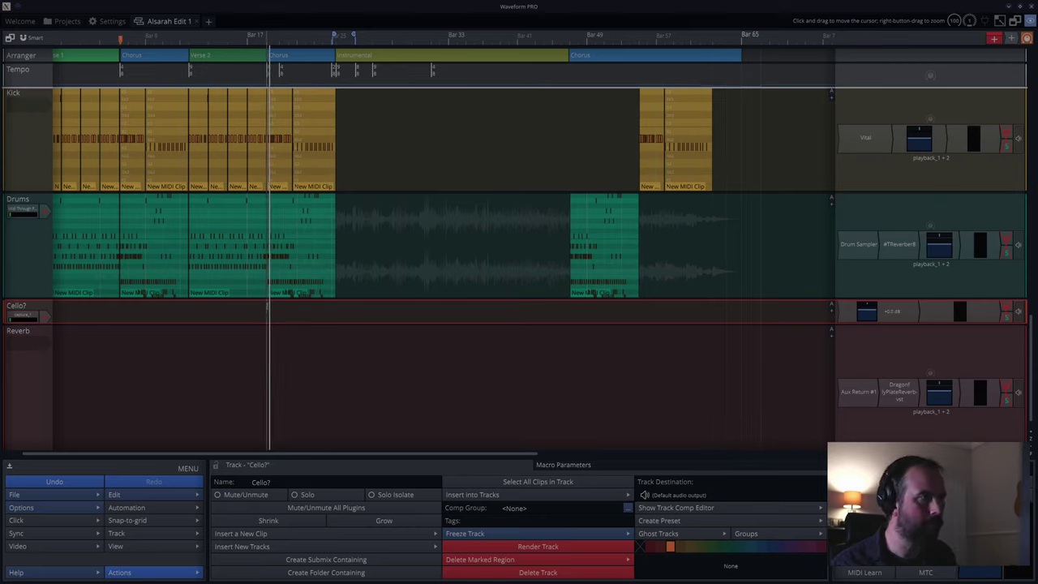
- Unsolo the Quanoon track and play the full mix from the start of the chorus after Verse 2
left_click(237, 312)
left_click(251, 313)
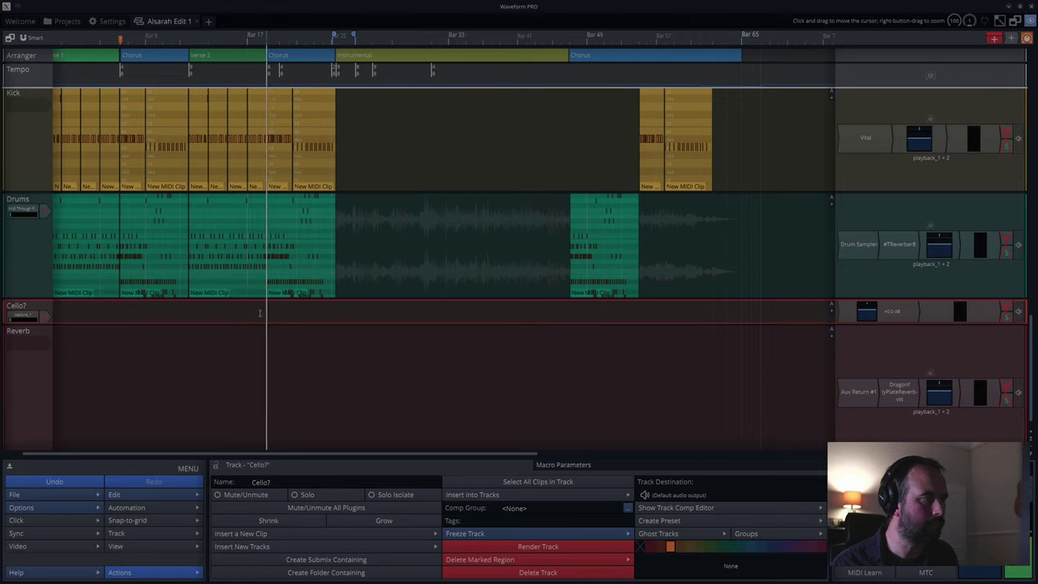
scroll(25, 276, "up", 10)
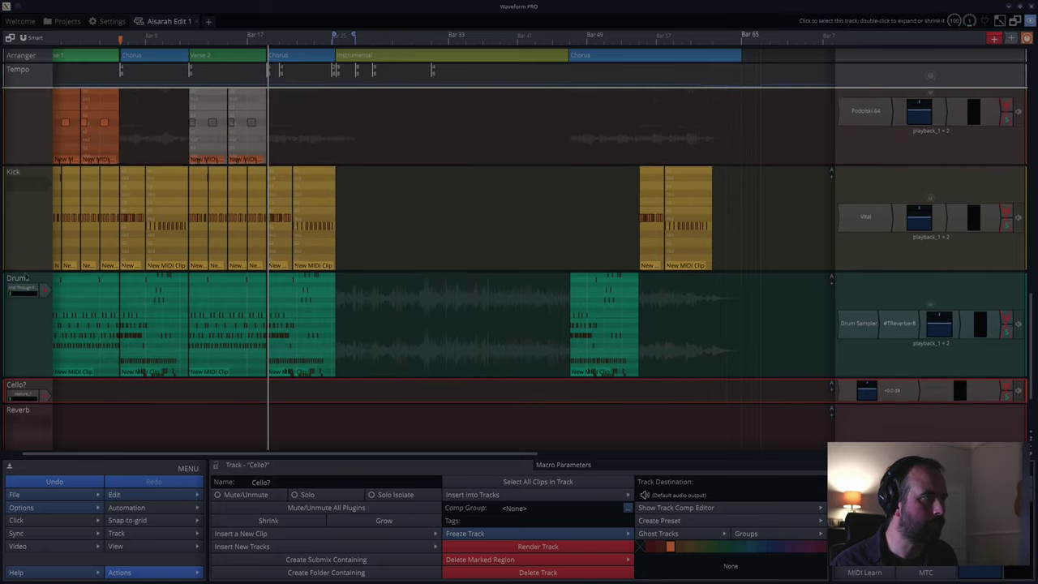
scroll(25, 277, "up", 3)
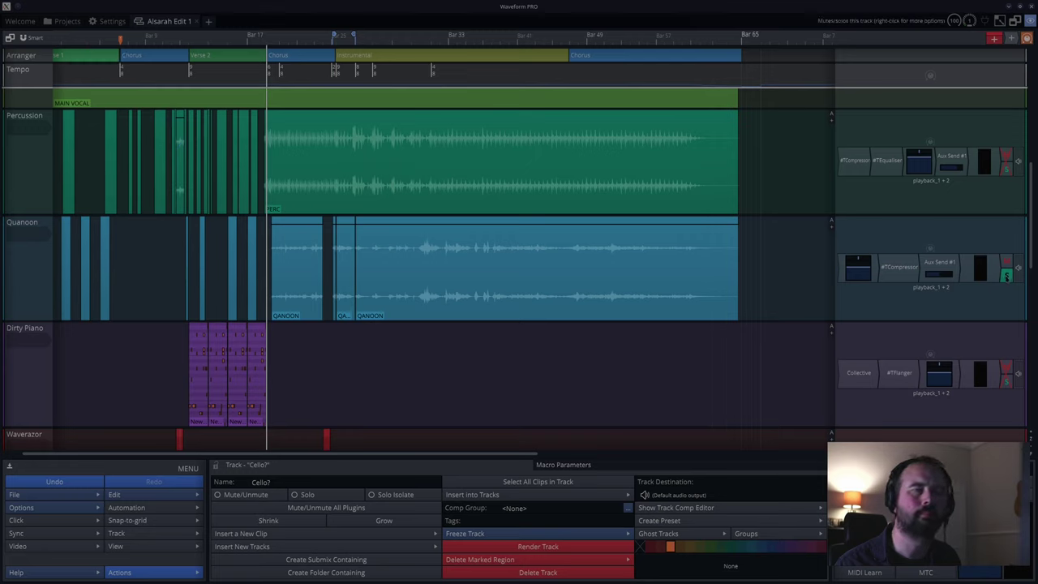
key("space")
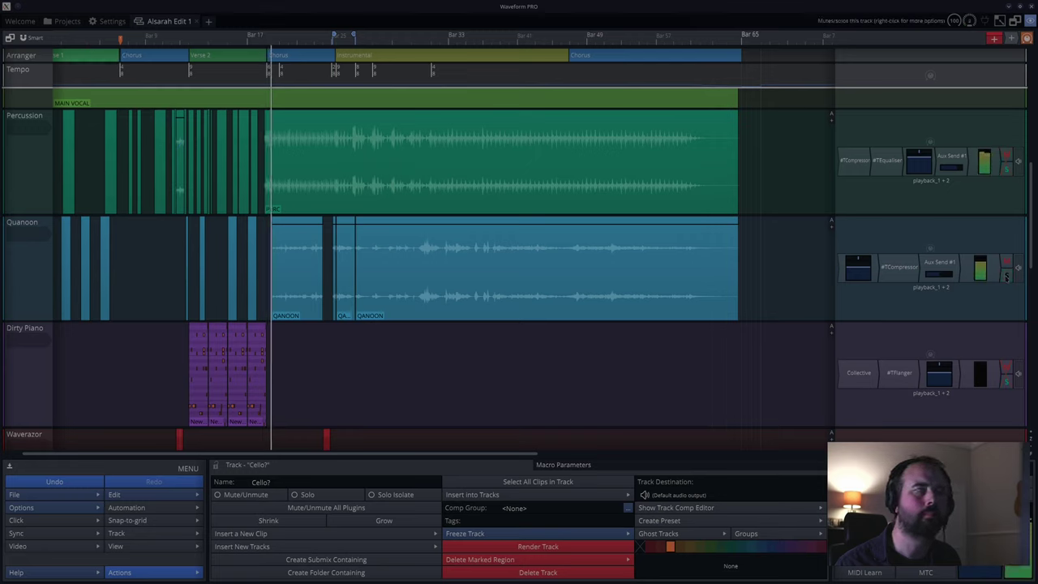
key("space")
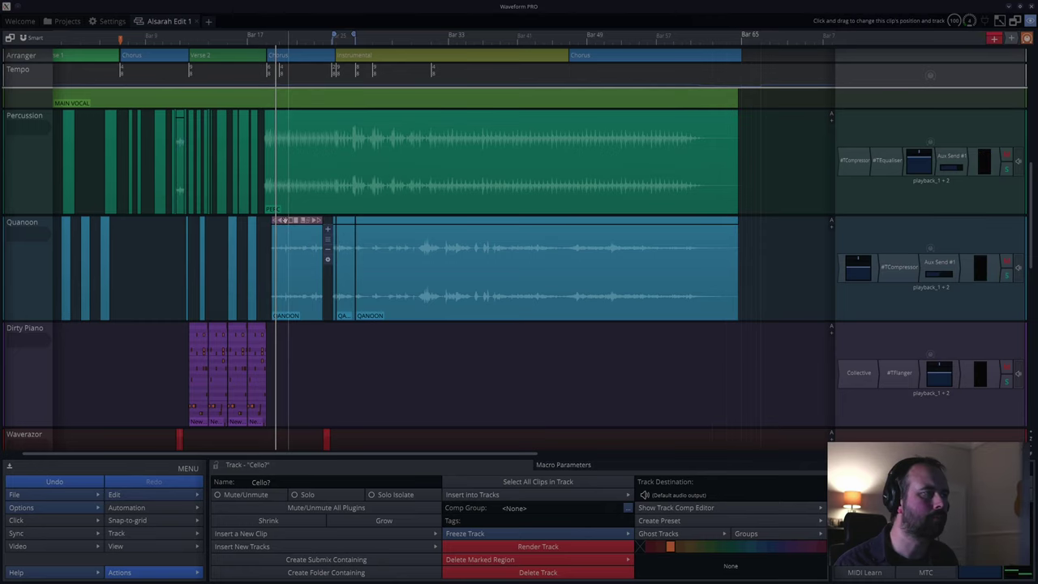
- Move the start of the chorus Quanoon clip, with its contents, to 18, 3, 000 while keeping its end fixed
scroll(285, 220, "up", 10)
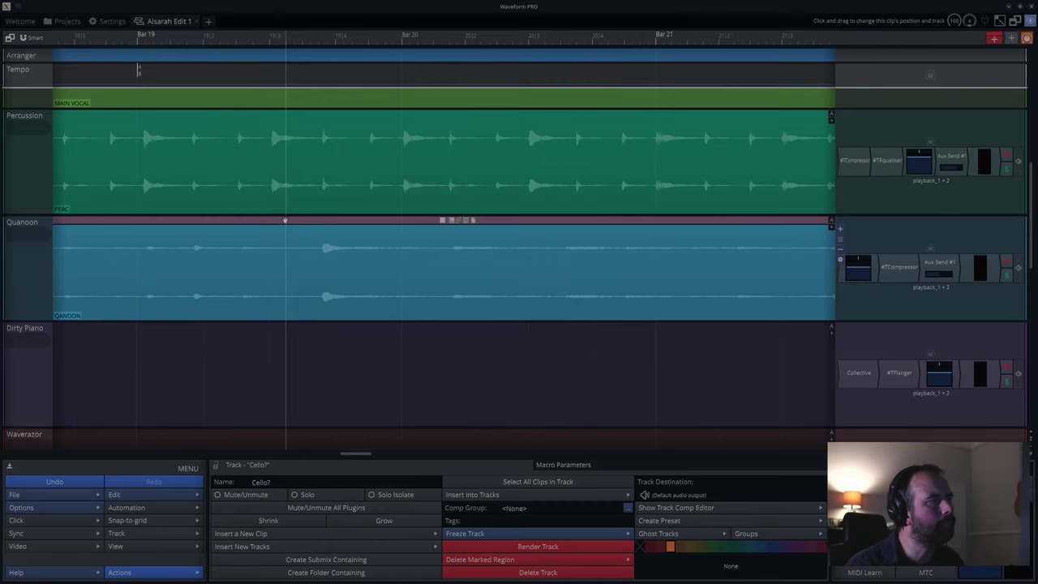
left_click_drag(208, 38, 499, 57)
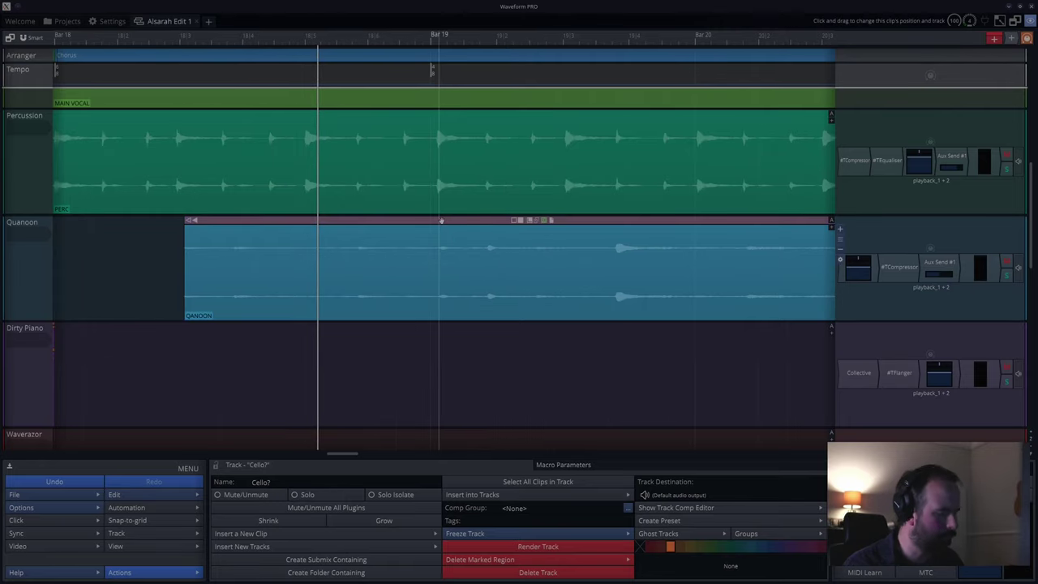
left_click_drag(441, 220, 465, 220)
left_click_drag(338, 220, 195, 222)
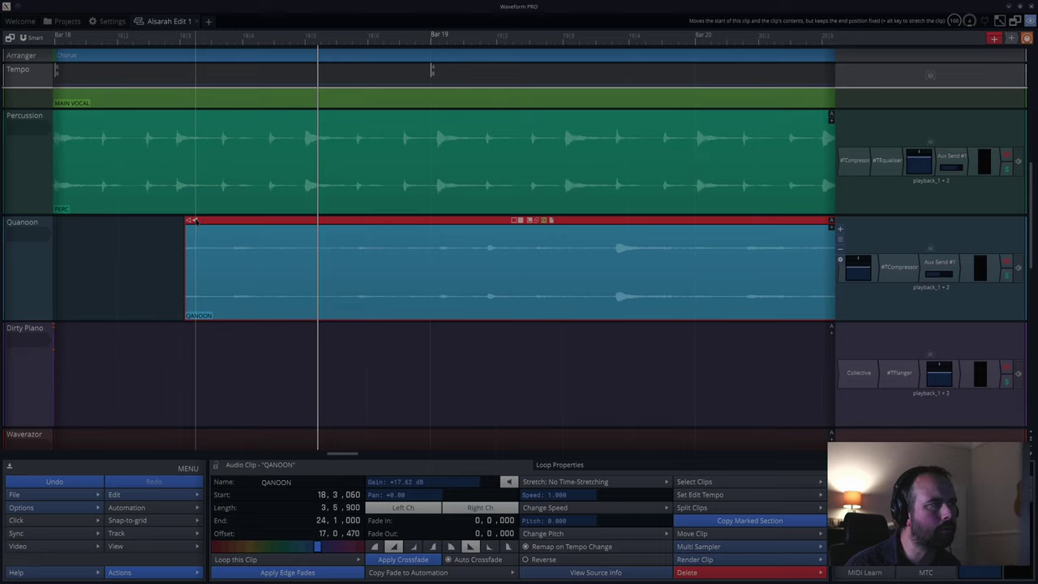
left_click_drag(194, 220, 191, 221)
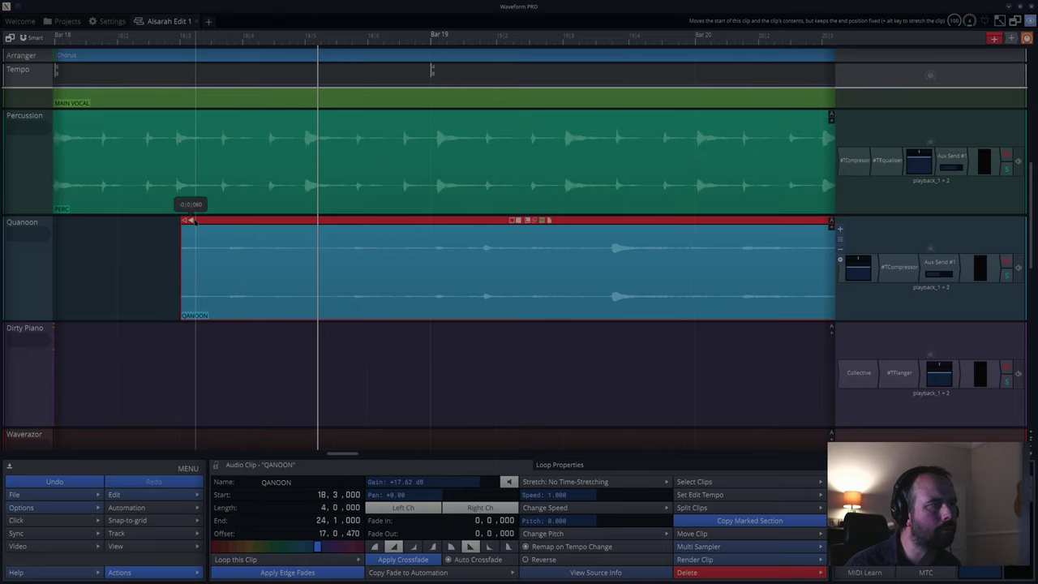
left_click(148, 260)
- Audition the moved Quanoon part with the mix and mark bar 21 to 21|4 as the looped playback region
key("space")
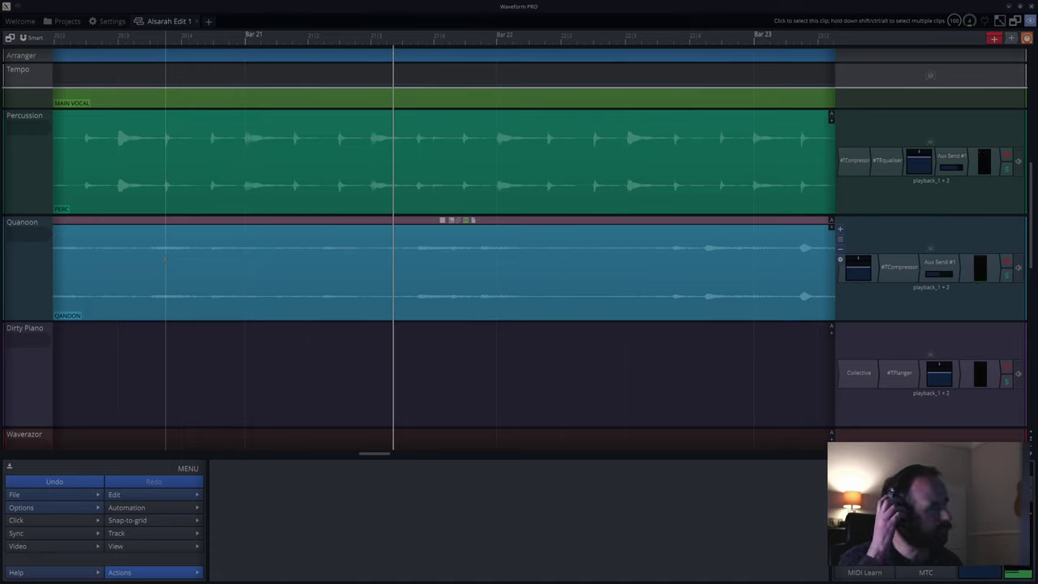
left_click(143, 353)
key("space")
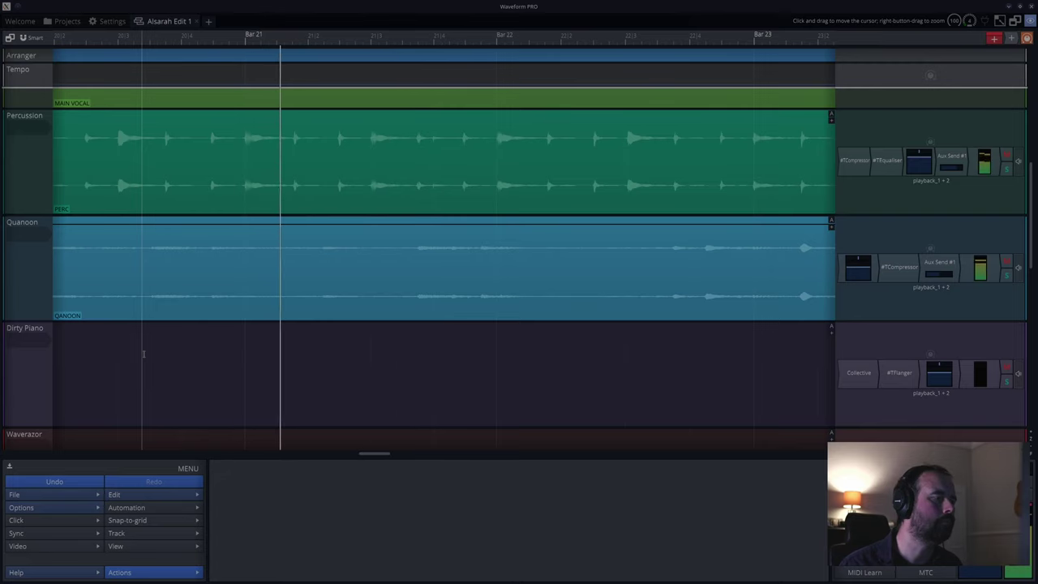
key("space")
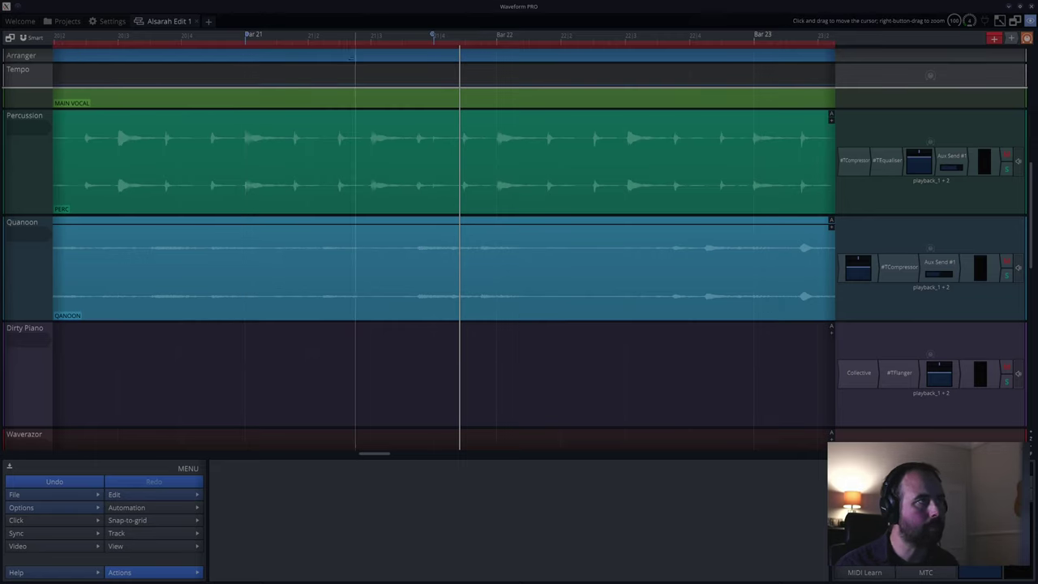
key("space")
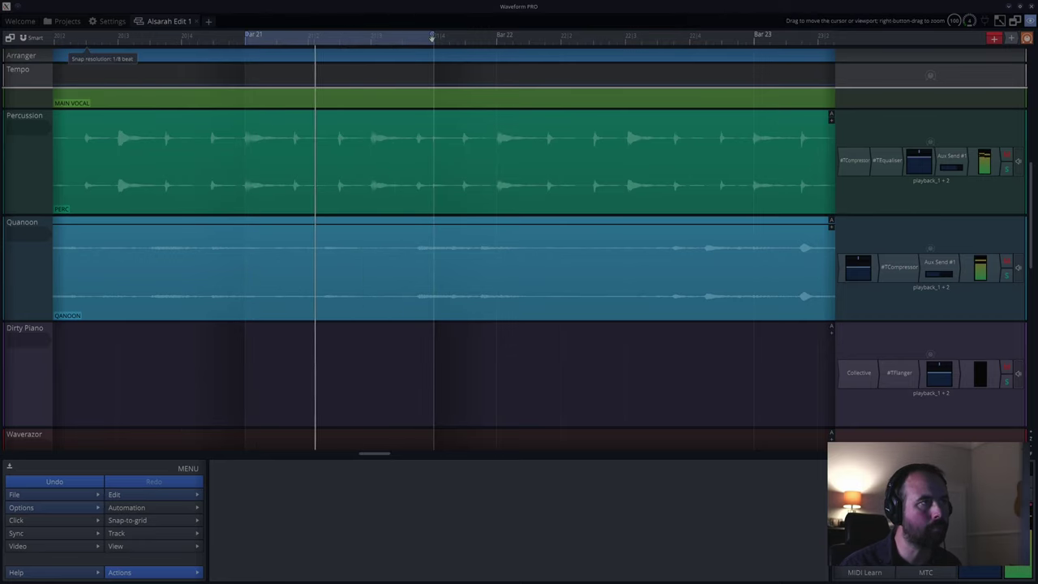
key("space")
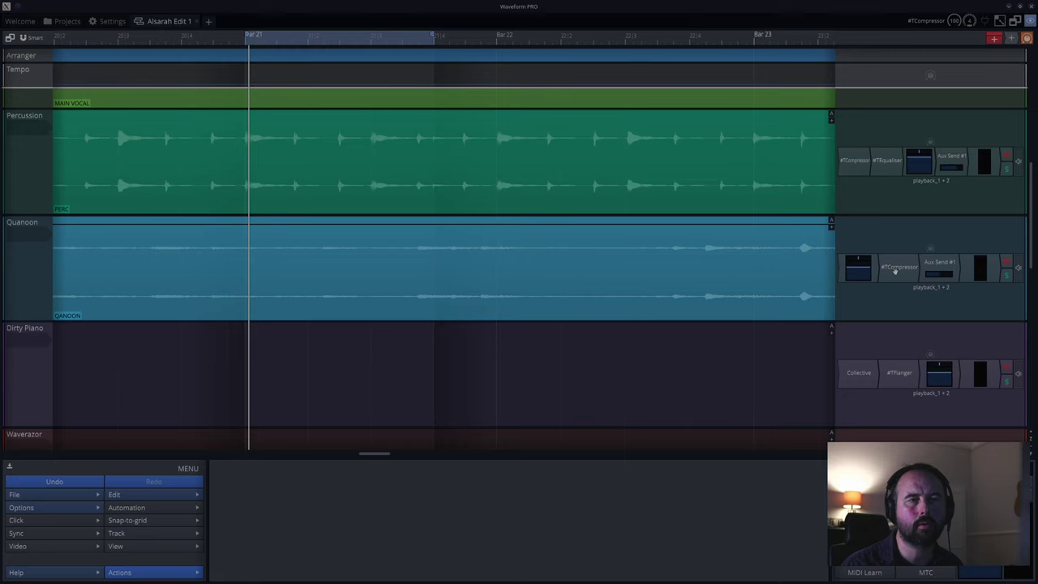
- Insert Tracktion's #TEqualiser plugin on the Quanoon track between the compressor and the aux send
right_click(932, 263)
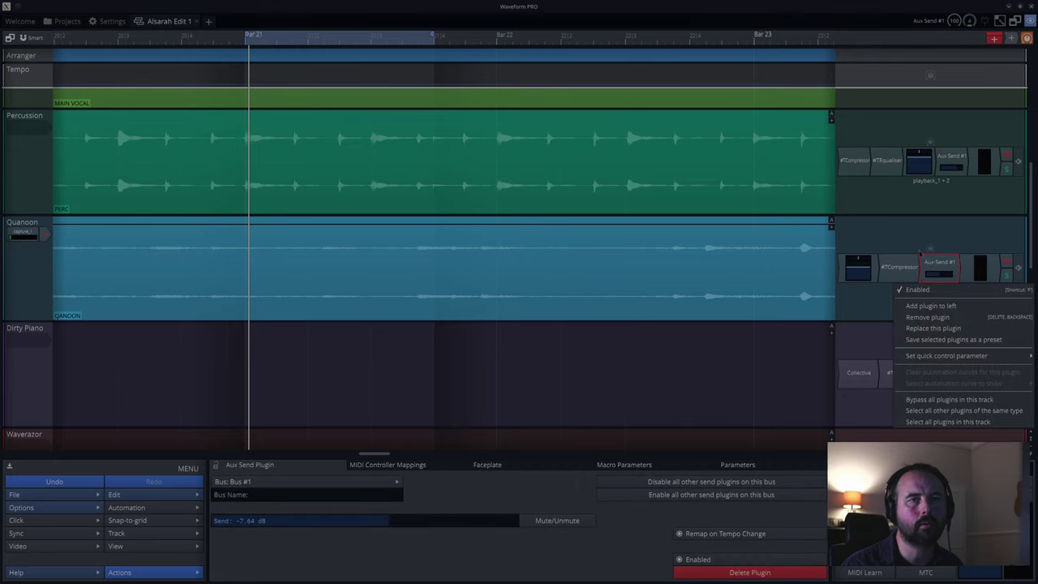
left_click(907, 240)
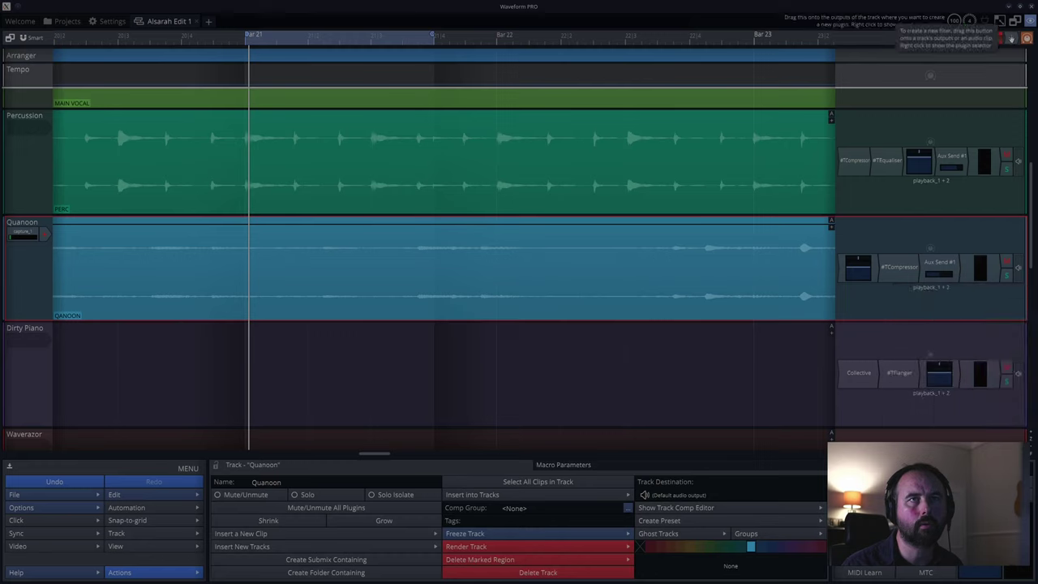
left_click_drag(1011, 38, 1006, 68)
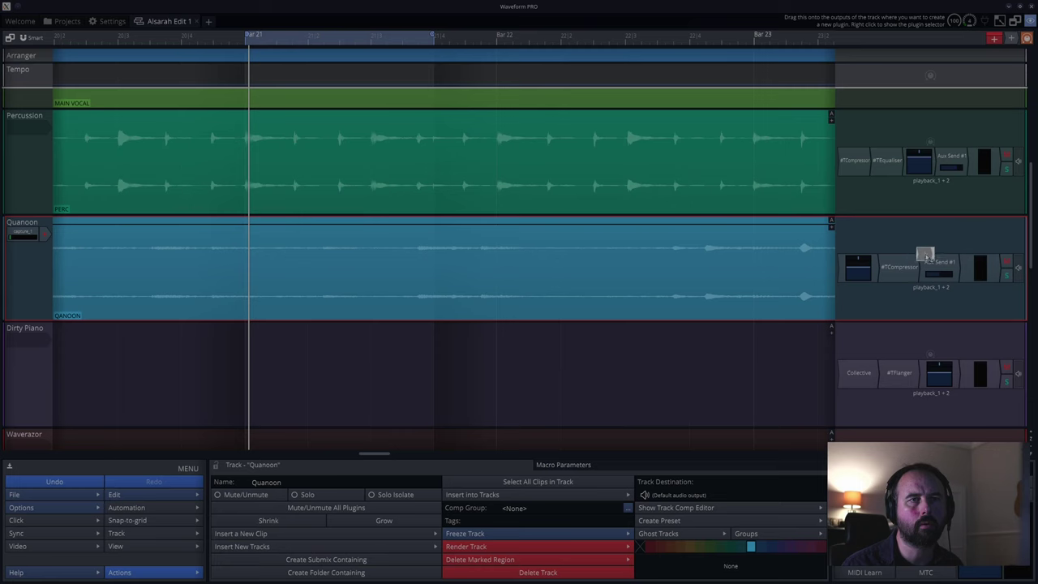
left_click_drag(923, 266, 923, 265)
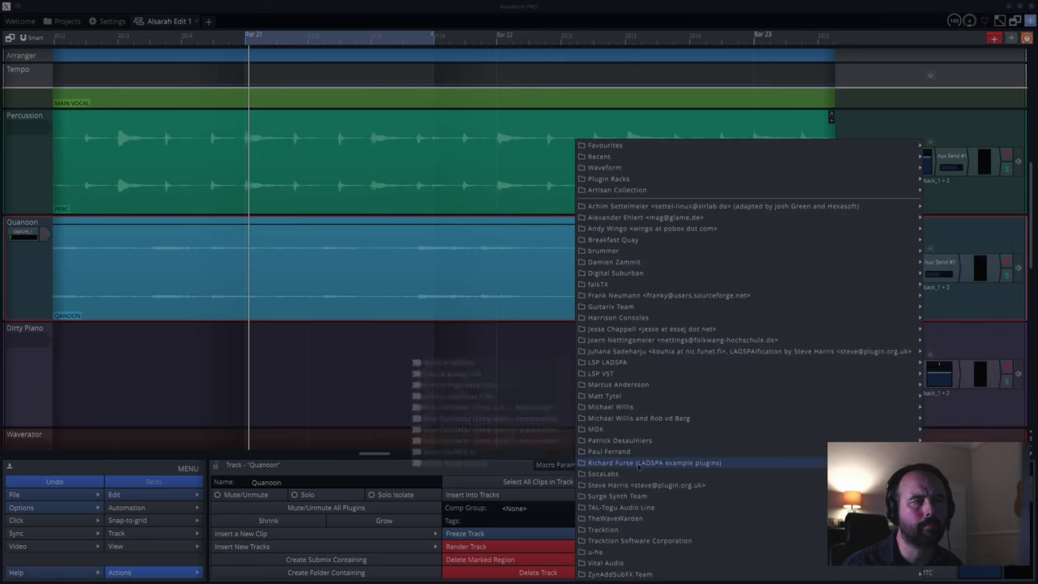
mouse_move(640, 461)
mouse_move(641, 430)
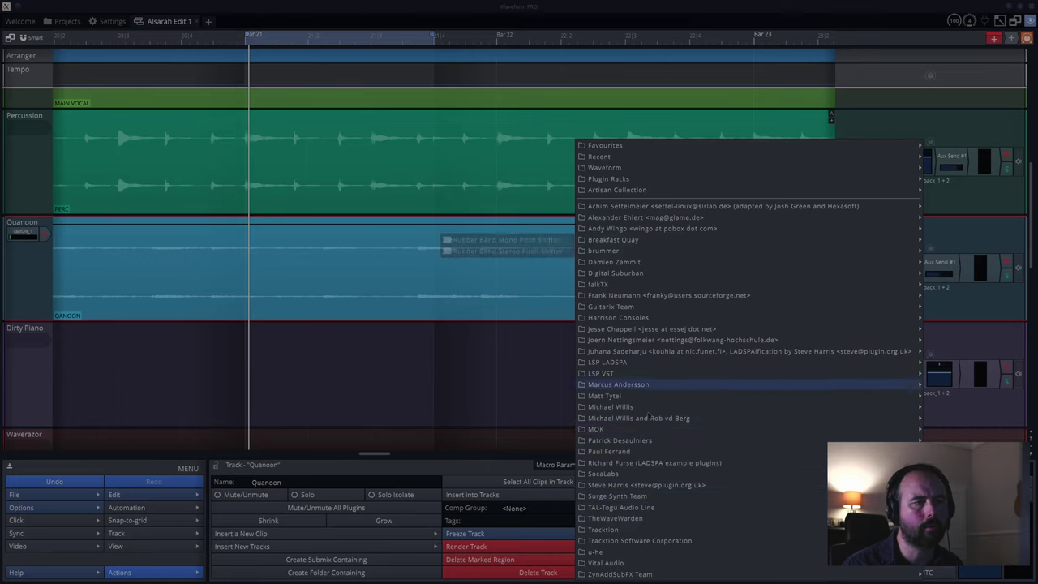
mouse_move(643, 533)
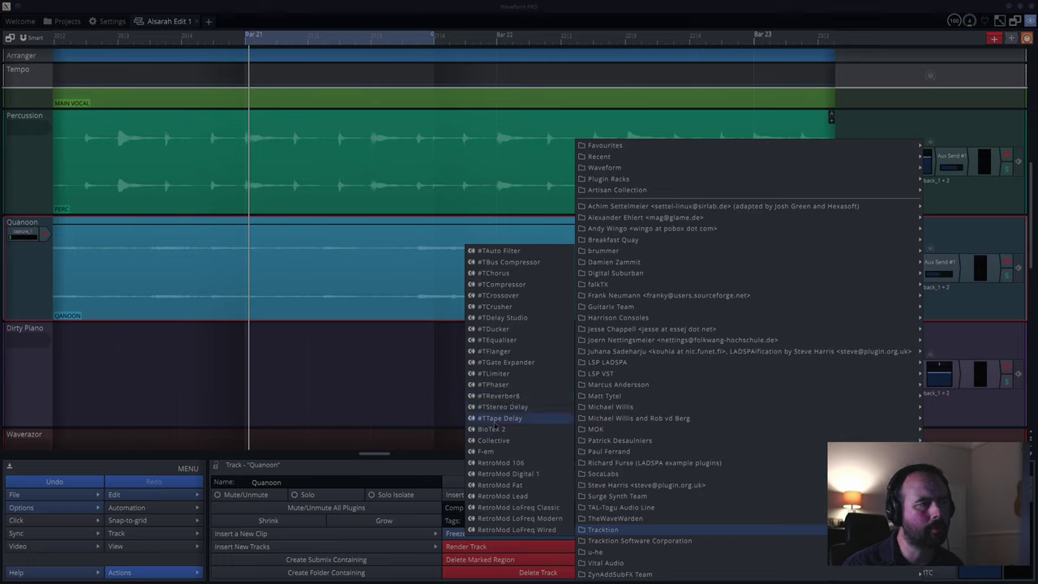
left_click(496, 340)
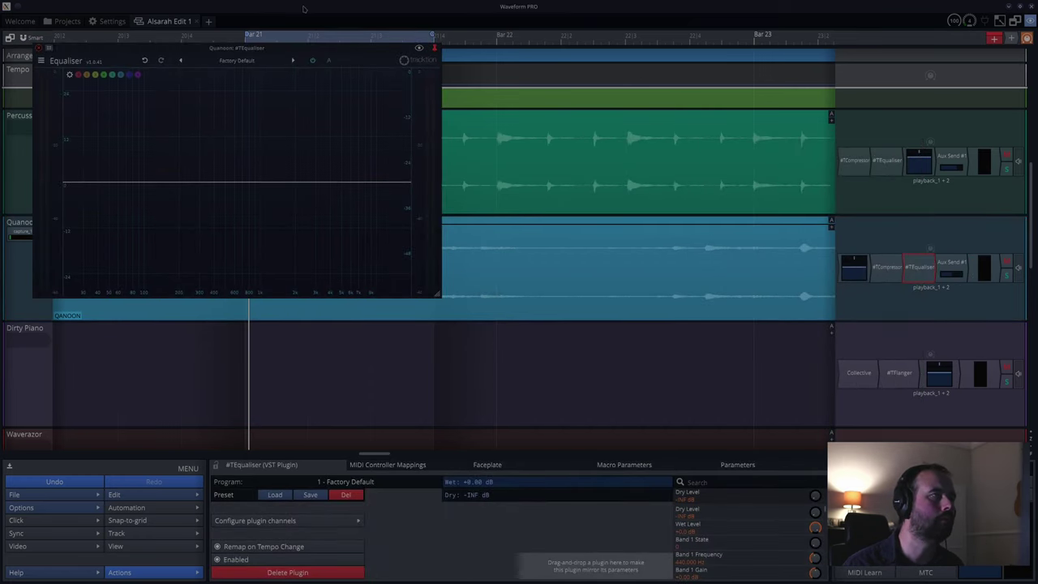
- During playback, sweep a first equaliser band and cut about 124 Hz by about 12.8 dB with a Q of 2.956
key("space")
left_click_drag(215, 183, 164, 139)
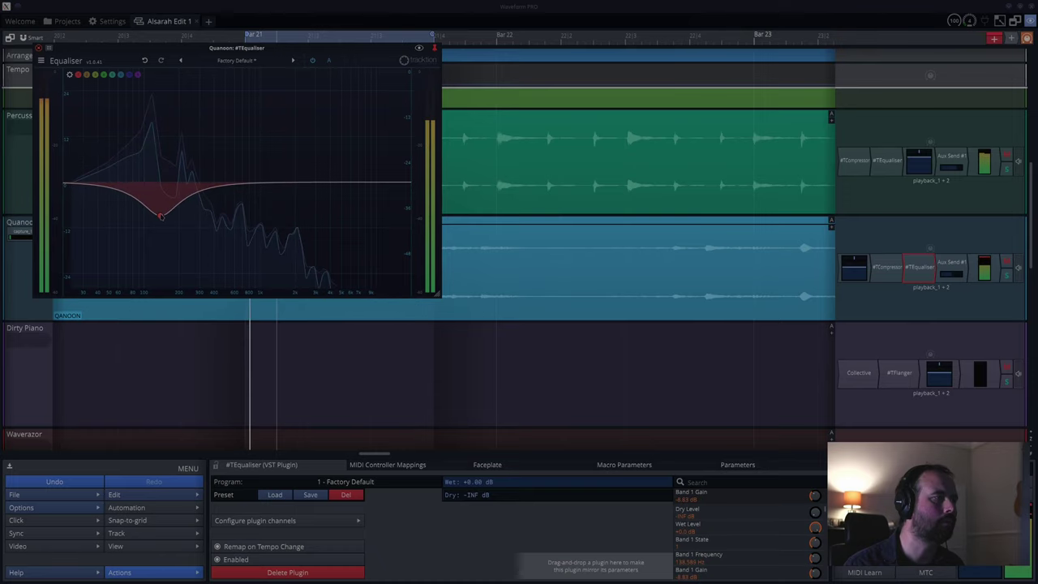
scroll(161, 215, "up", 3)
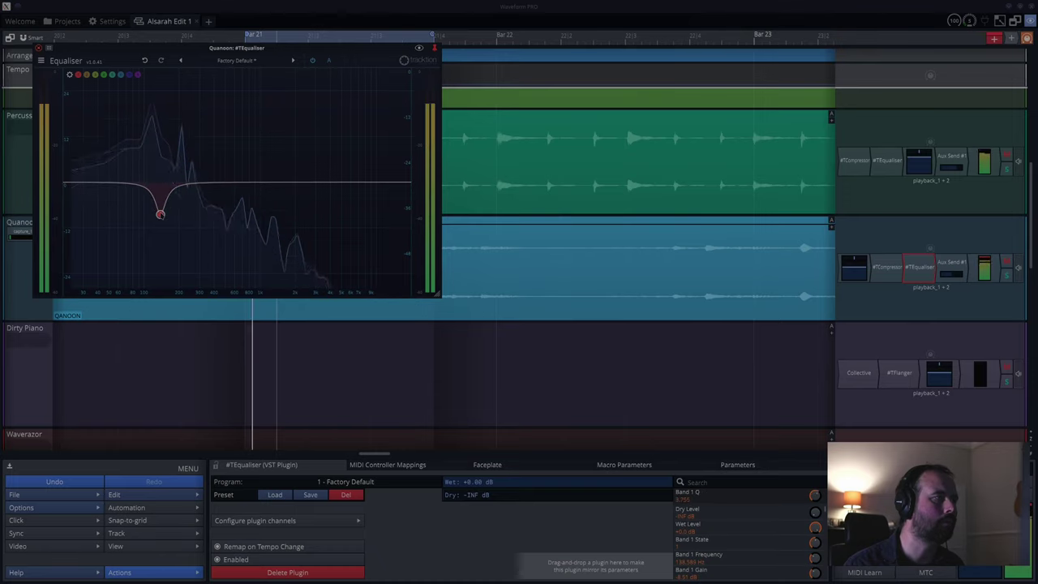
left_click_drag(161, 215, 155, 124)
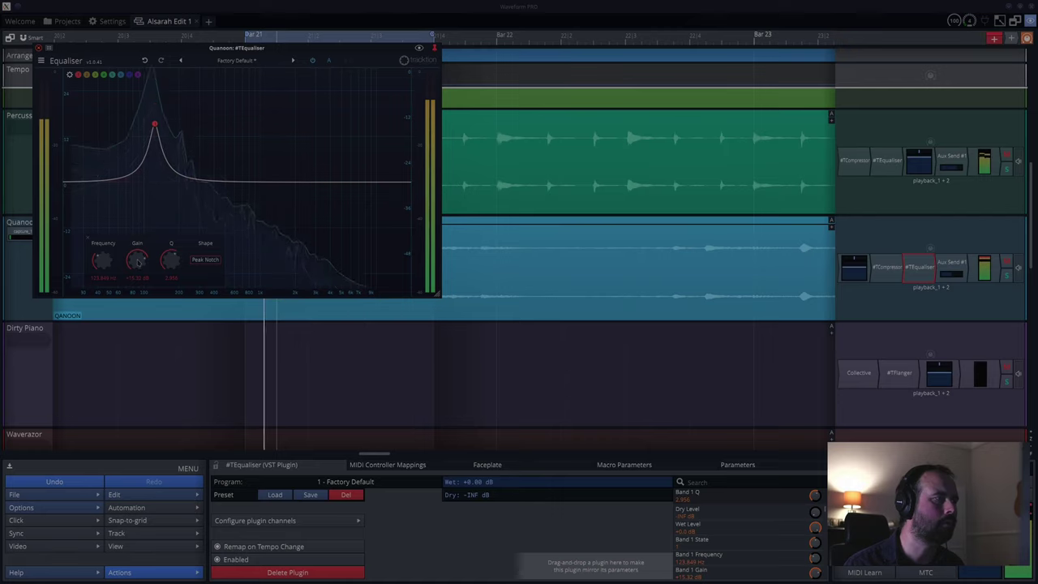
scroll(138, 262, "down", 3)
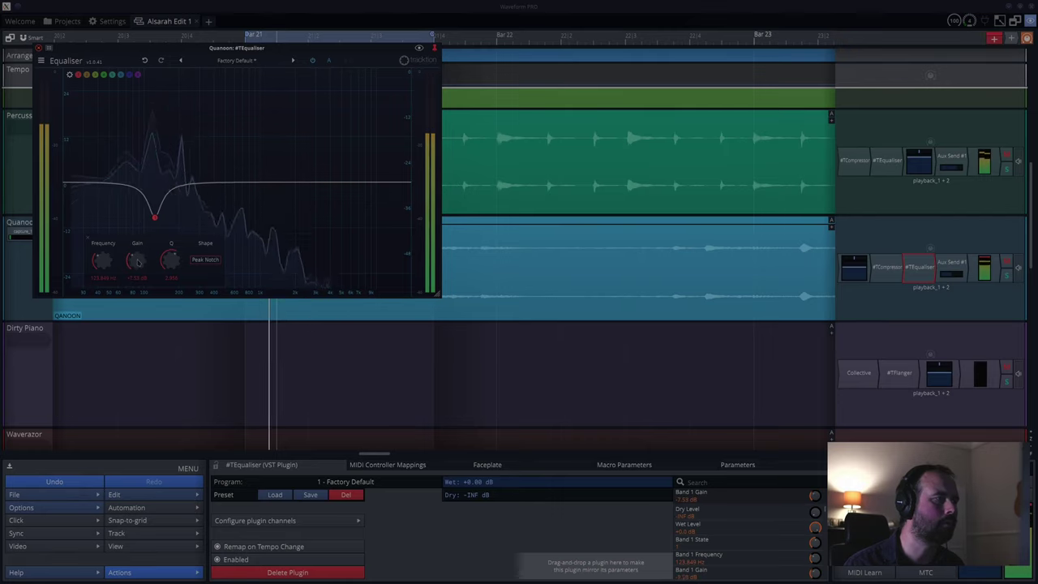
- Add a second equaliser band, sweep it through the mids, and leave a broad boost around 1314 Hz with a Q of 0.377
left_click(221, 182)
left_click_drag(226, 172, 232, 161)
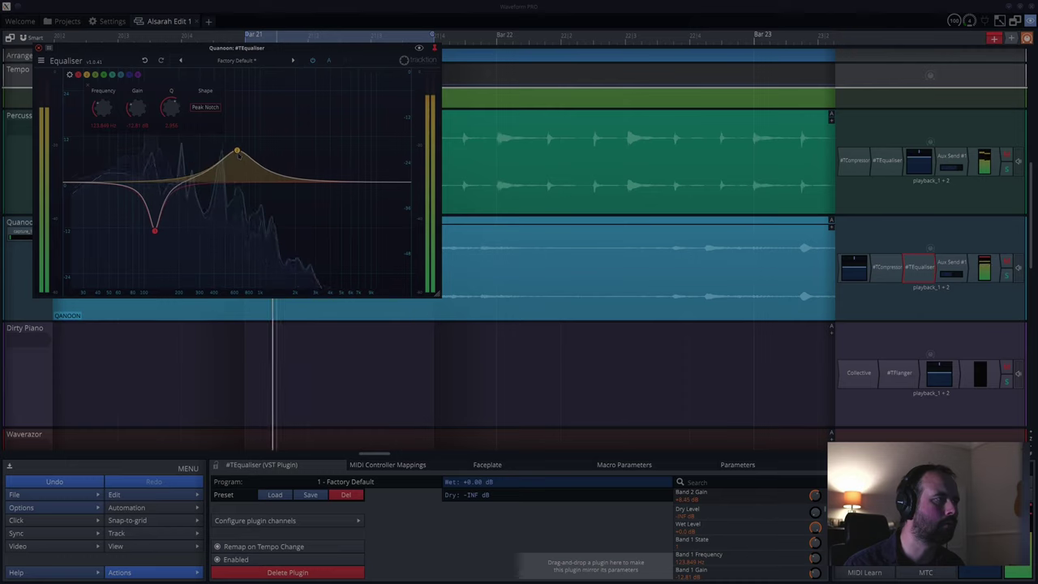
left_click_drag(242, 162, 235, 155)
scroll(235, 152, "up", 5)
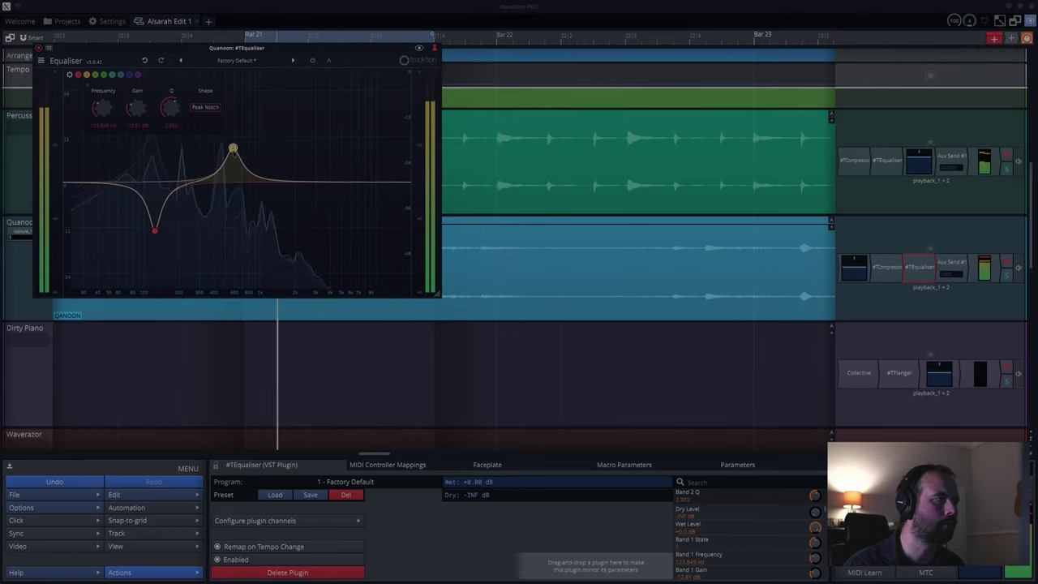
left_click_drag(233, 148, 254, 159)
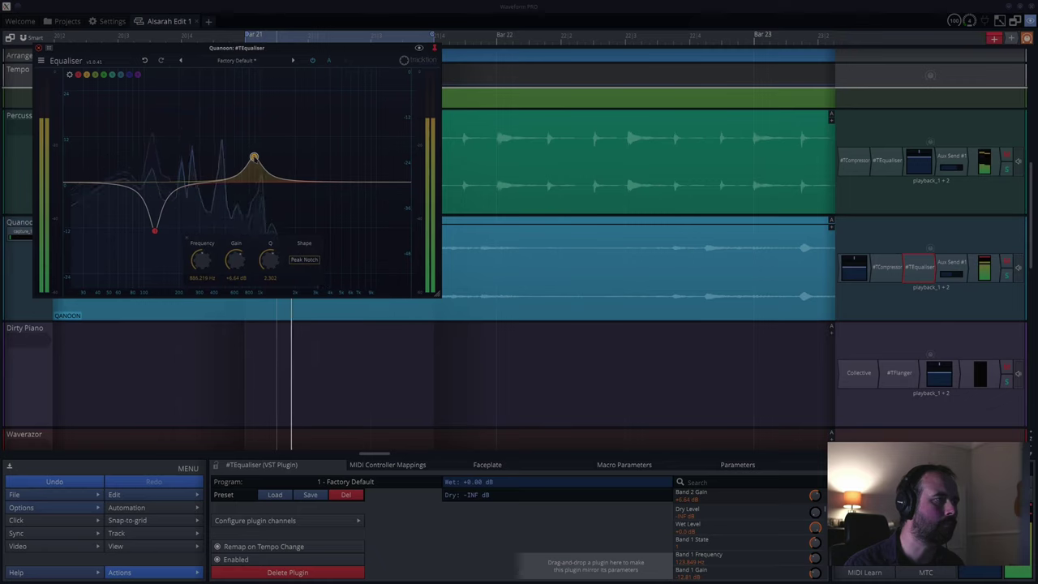
scroll(254, 159, "down", 5)
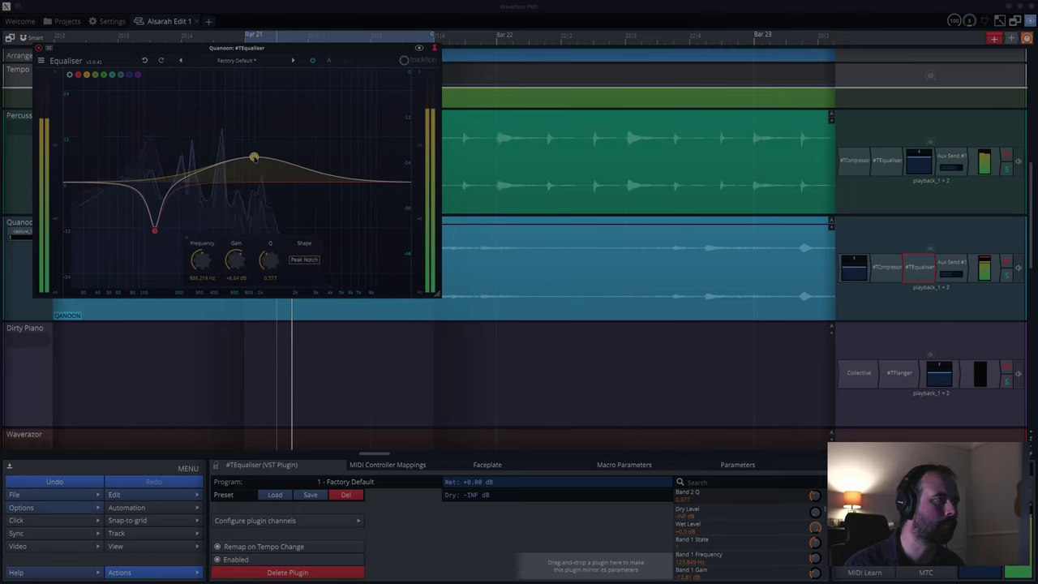
left_click_drag(254, 157, 226, 169)
- Add a third equaliser band as a narrow cut of about 2.4 dB near 266 Hz with a Q of 4.720
scroll(223, 195, "up", 5)
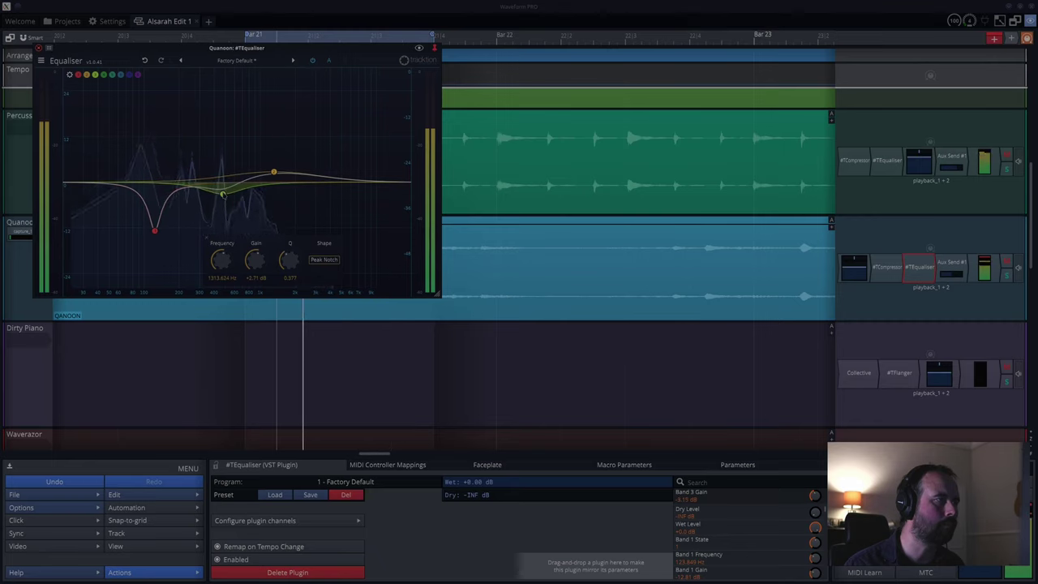
scroll(223, 193, "up", 3)
left_click_drag(223, 193, 193, 190)
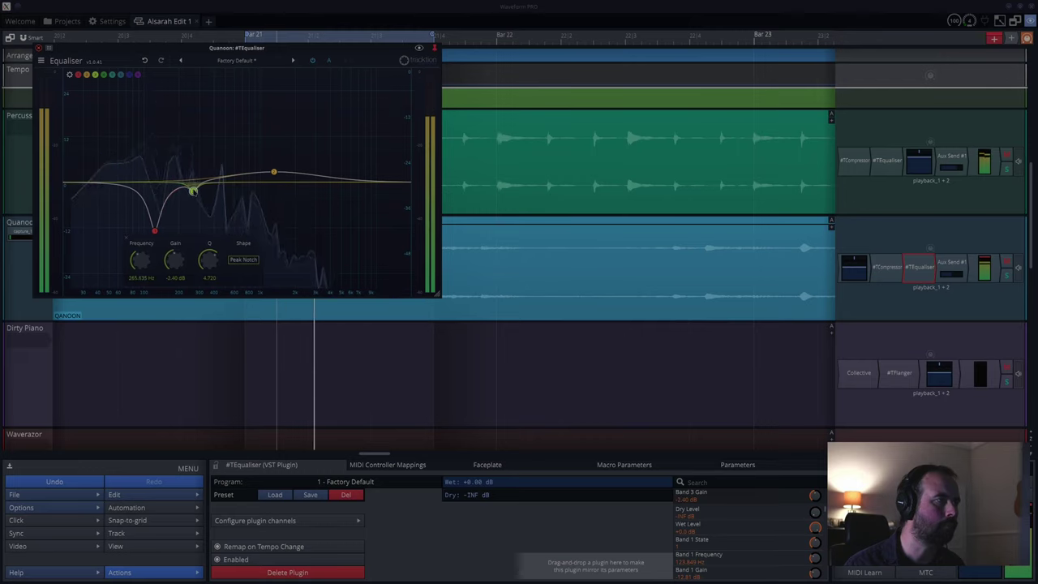
- Reshape the second equaliser band into a boost of about 2.8 dB near 1754 Hz with a Q of 0.531
mouse_move(275, 173)
left_mouse_down()
mouse_move(281, 155)
mouse_move(288, 161)
left_mouse_up()
scroll(290, 163, "up", 3)
scroll(289, 161, "up", 3)
scroll(290, 161, "up", 3)
scroll(289, 162, "down", 5)
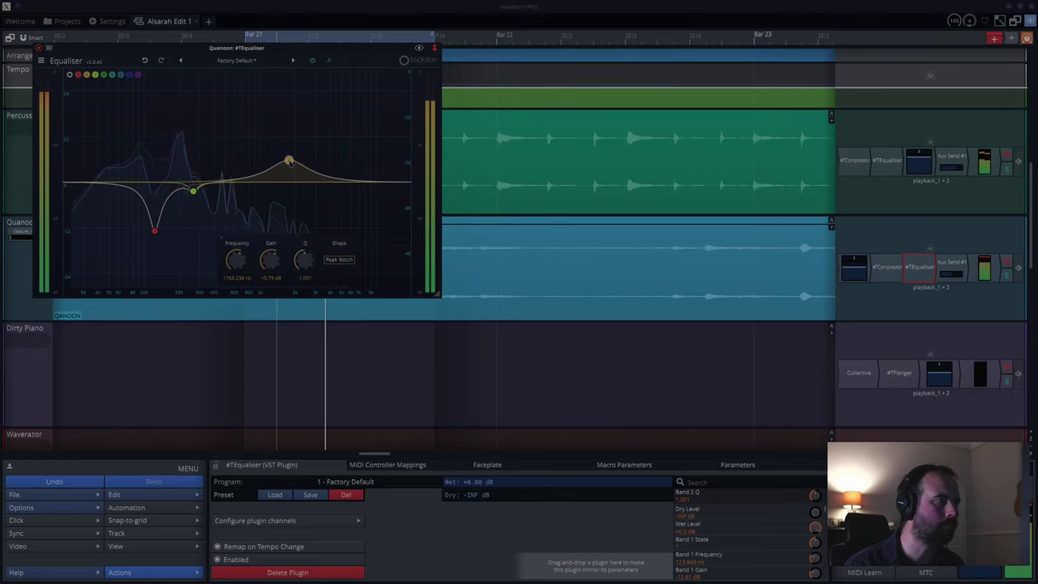
scroll(290, 162, "down", 2)
left_click_drag(289, 162, 289, 173)
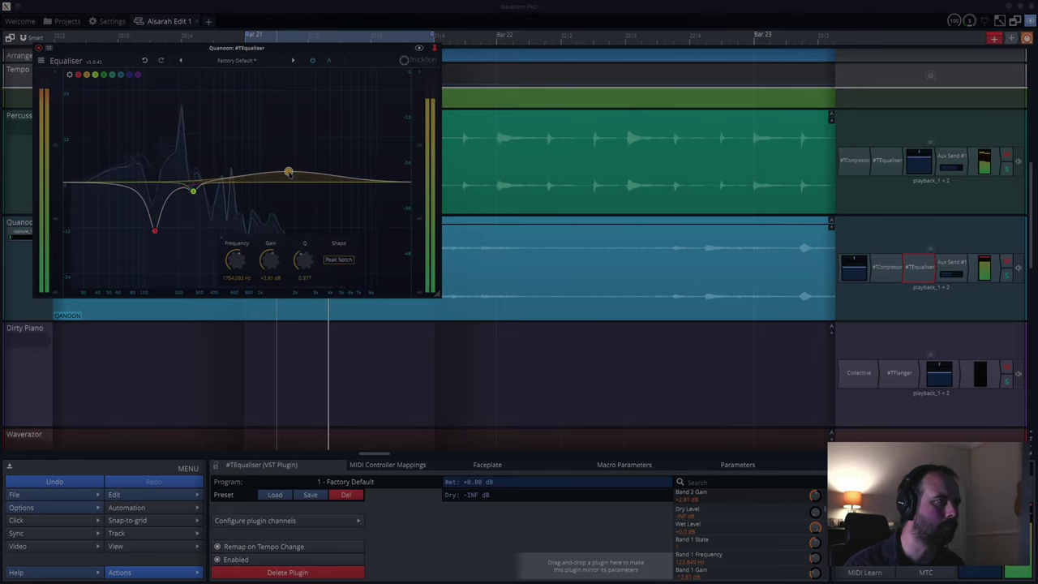
scroll(289, 172, "down", 2)
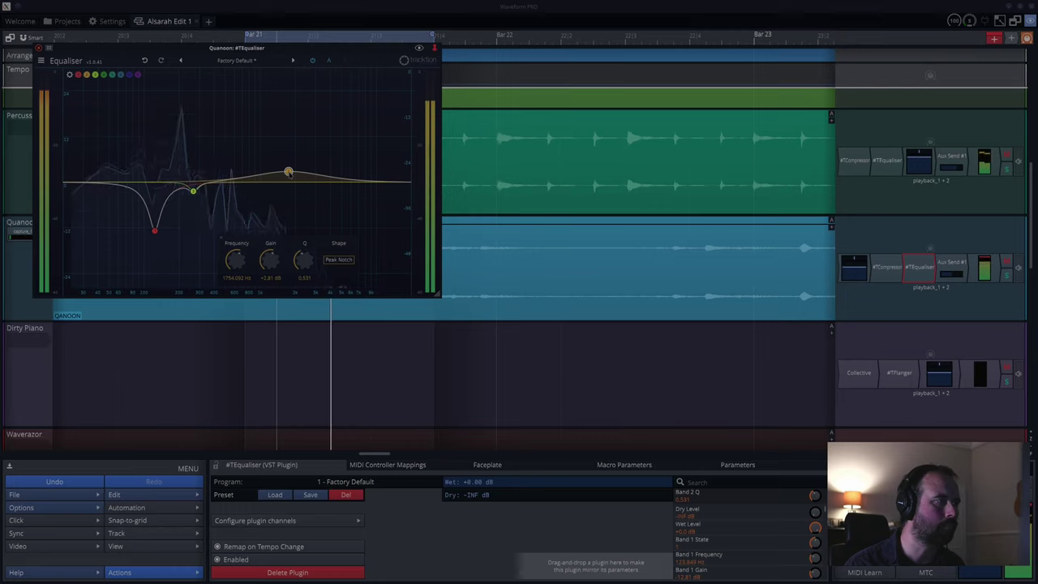
scroll(289, 173, "down", 2)
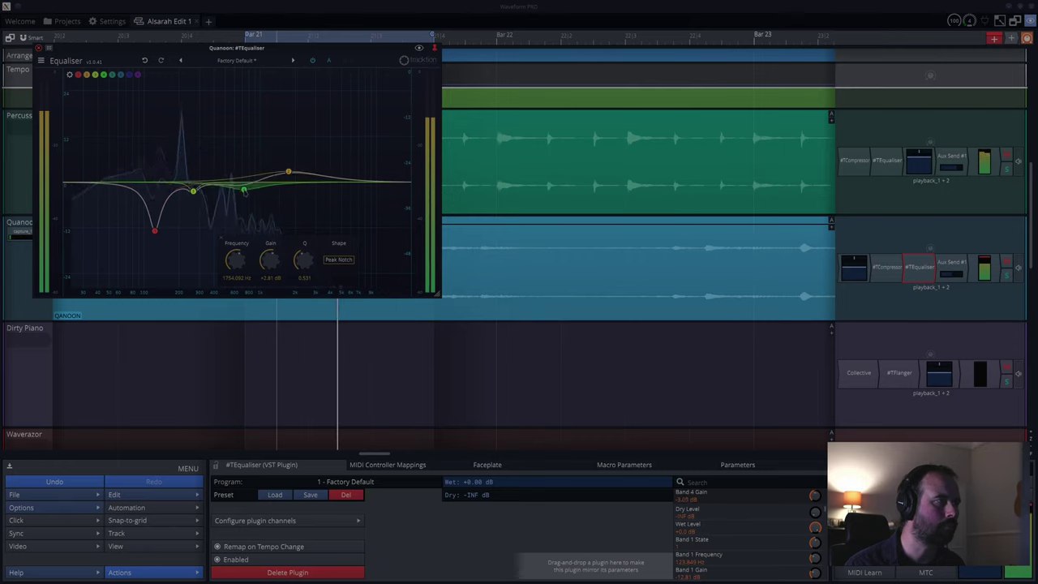
- Sweep a fourth equaliser band and set it to a cut of about 3.65 dB near 893 Hz with a Q of 2.956
left_click_drag(244, 191, 244, 172)
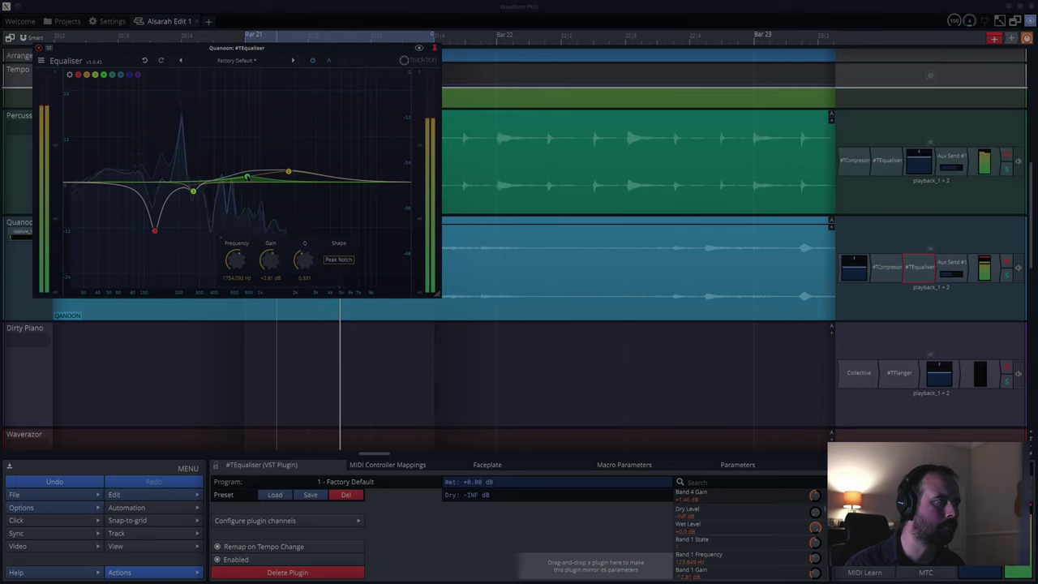
mouse_move(299, 168)
left_mouse_down()
mouse_move(335, 150)
mouse_move(296, 170)
mouse_move(321, 158)
mouse_move(313, 177)
left_mouse_up()
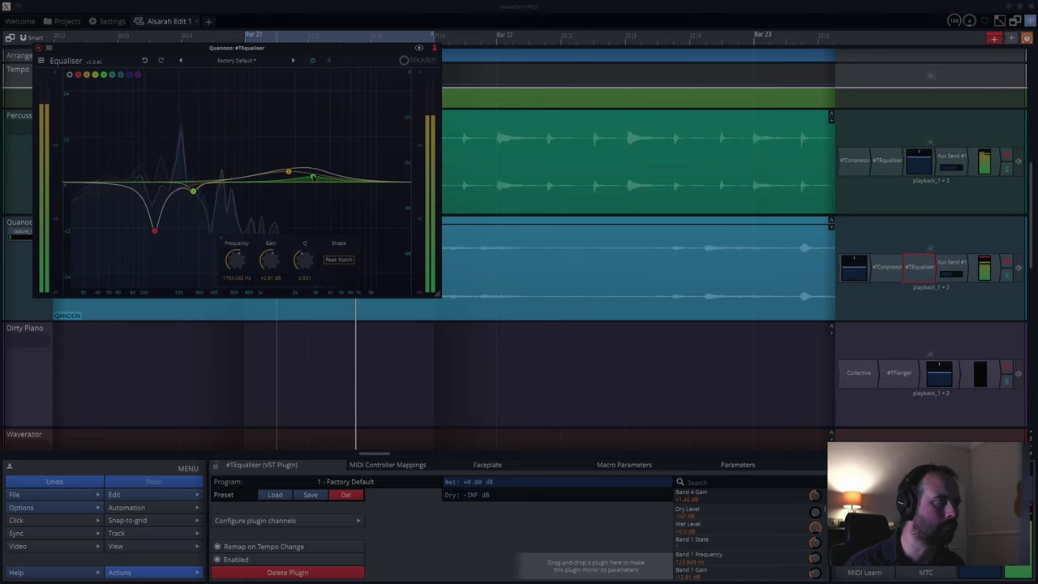
left_click_drag(247, 166, 254, 195)
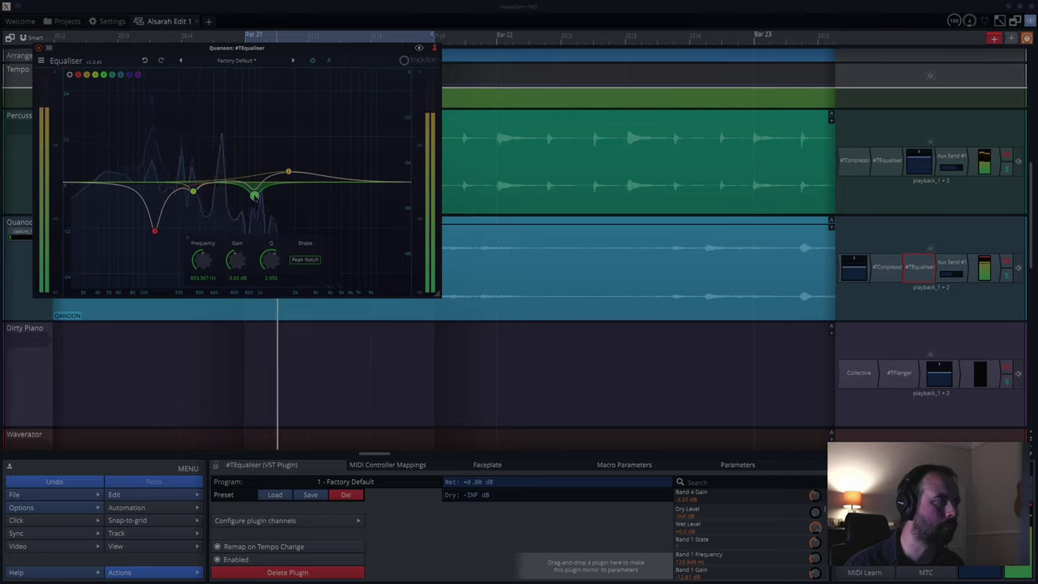
- Add a fifth equaliser band as a high-pass filter at about 53 Hz with a Q of 0.821
left_click(88, 183)
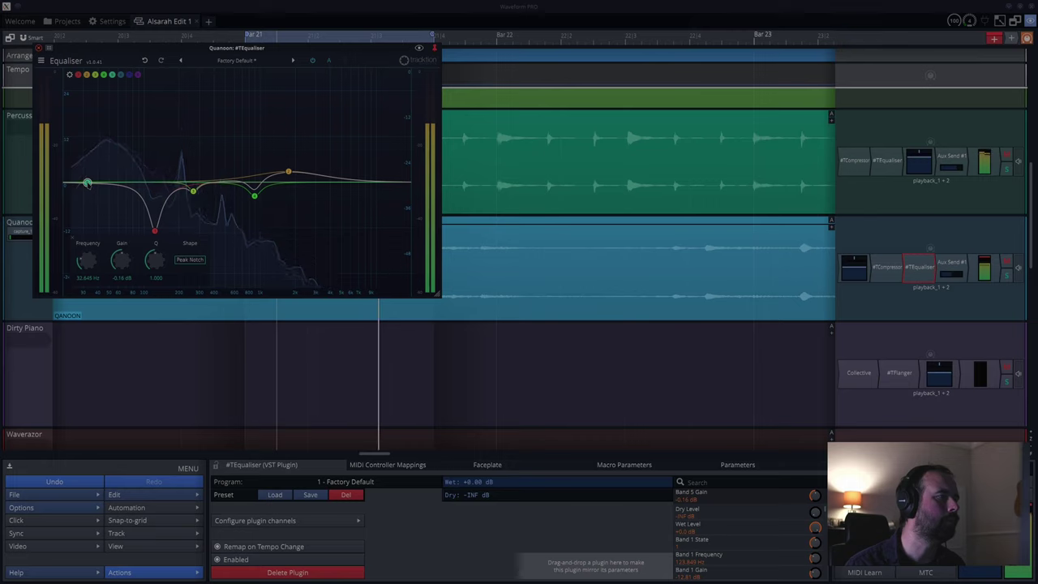
left_click(189, 260)
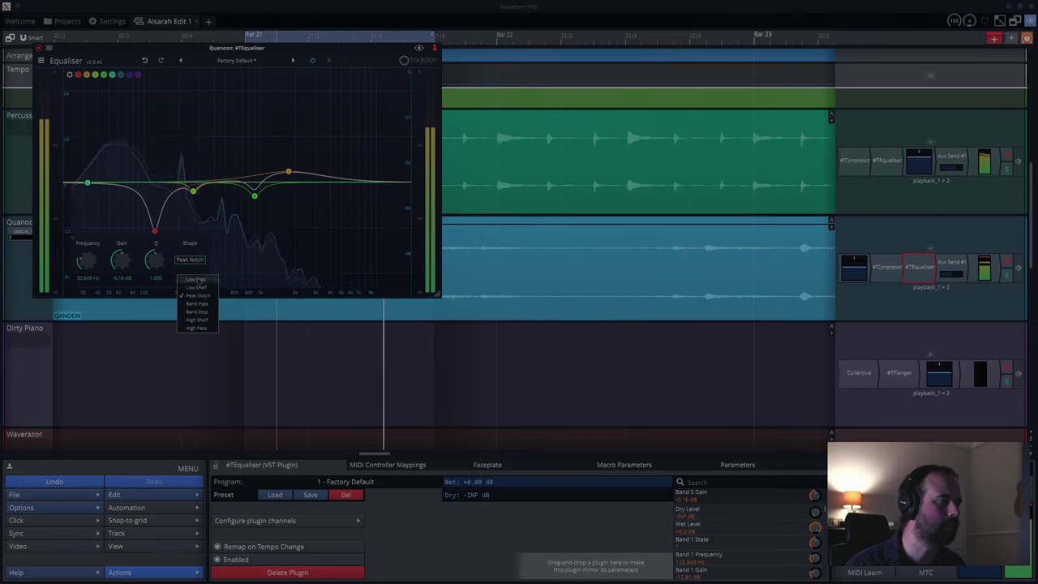
left_click(197, 327)
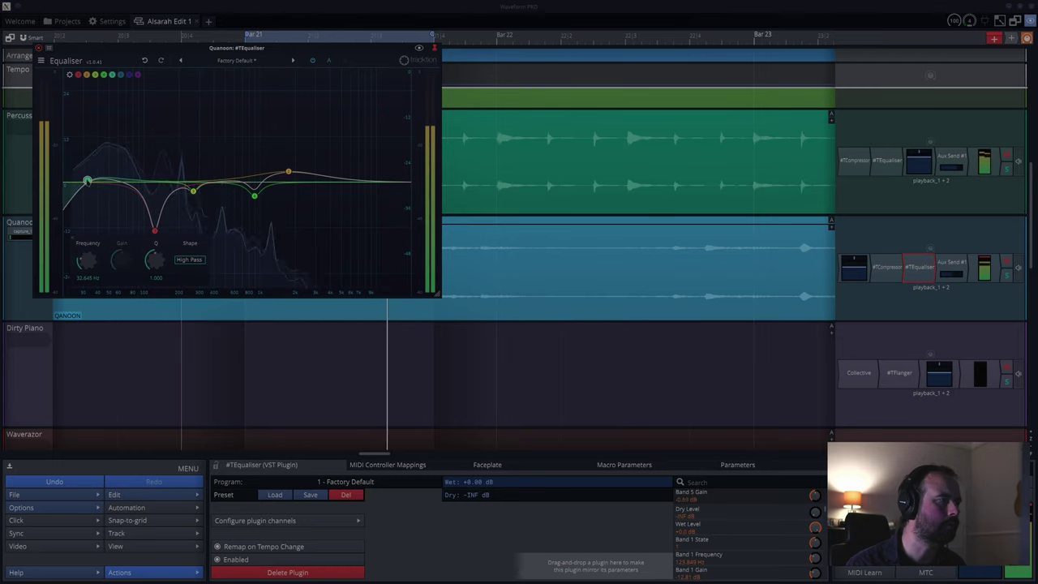
mouse_move(111, 197)
left_mouse_down()
mouse_move(133, 199)
mouse_move(115, 201)
left_mouse_up()
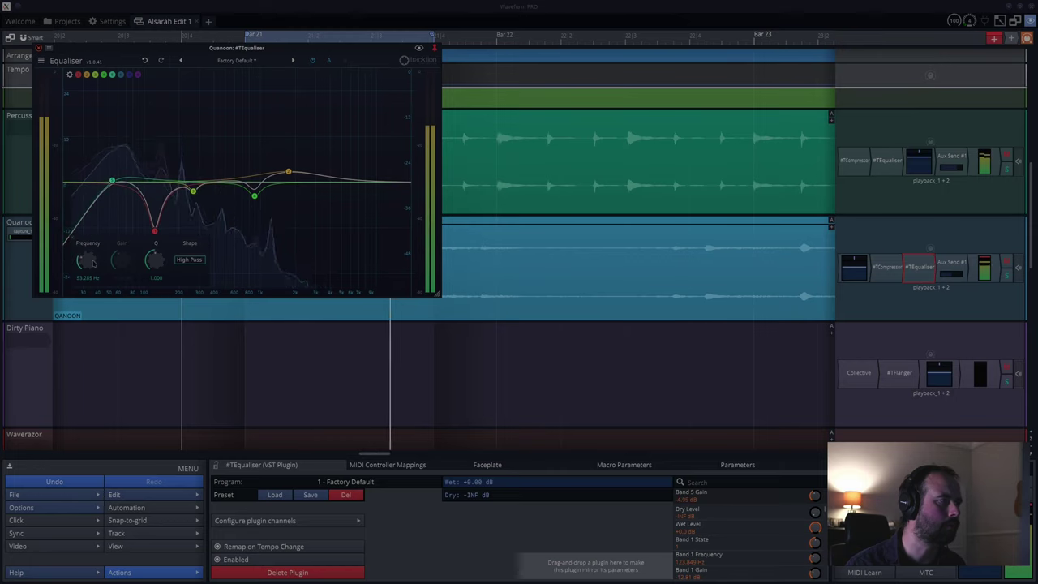
mouse_move(147, 268)
left_mouse_down()
mouse_move(159, 257)
mouse_move(158, 270)
left_mouse_up()
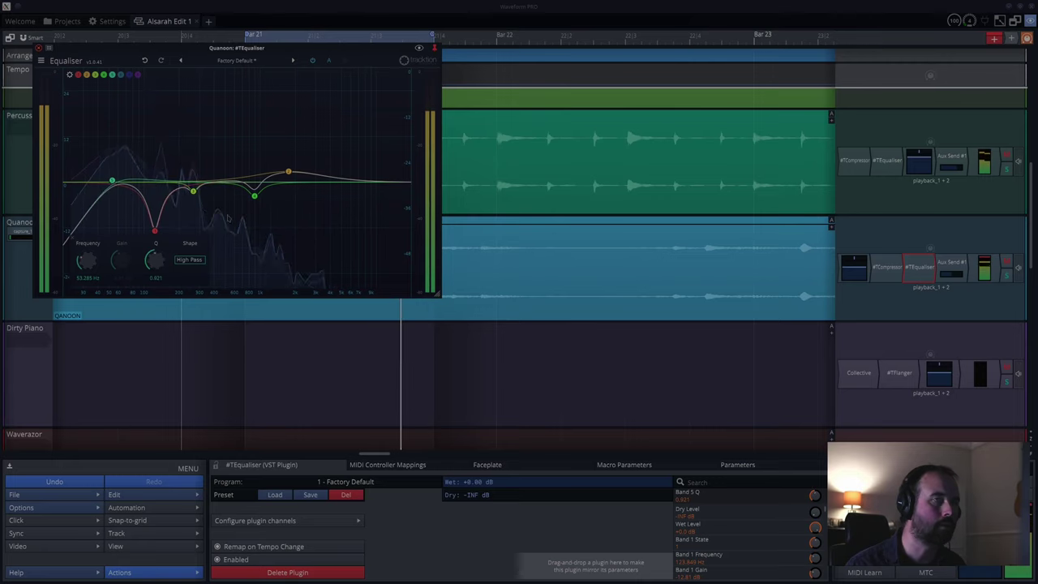
- Reduce the second equaliser band's boost and sweep the fourth band up to about +11 dB near 2 kHz
mouse_move(290, 171)
left_mouse_down()
mouse_move(290, 161)
mouse_move(287, 178)
left_mouse_up()
left_click(253, 196)
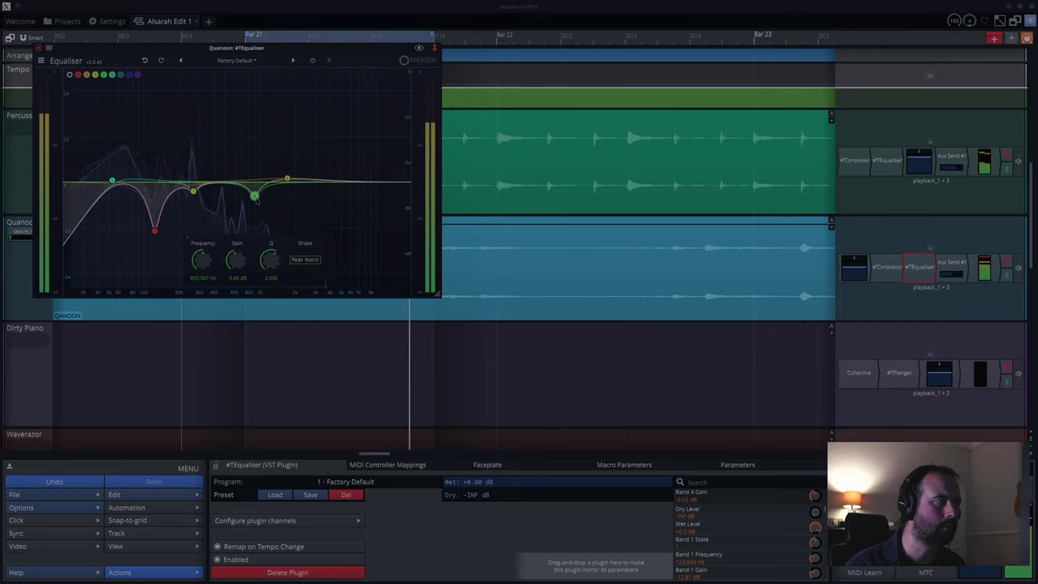
left_click_drag(258, 168, 295, 140)
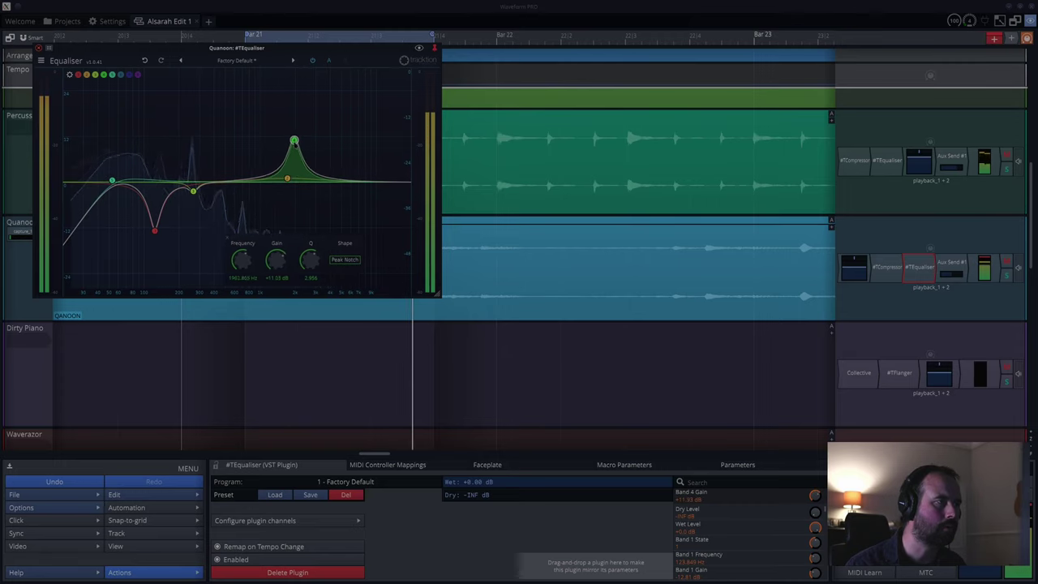
- Try the second equaliser band as a broad boost of about 2.5 dB near 2518 Hz
left_click_drag(267, 186, 307, 173)
scroll(308, 173, "up", 5)
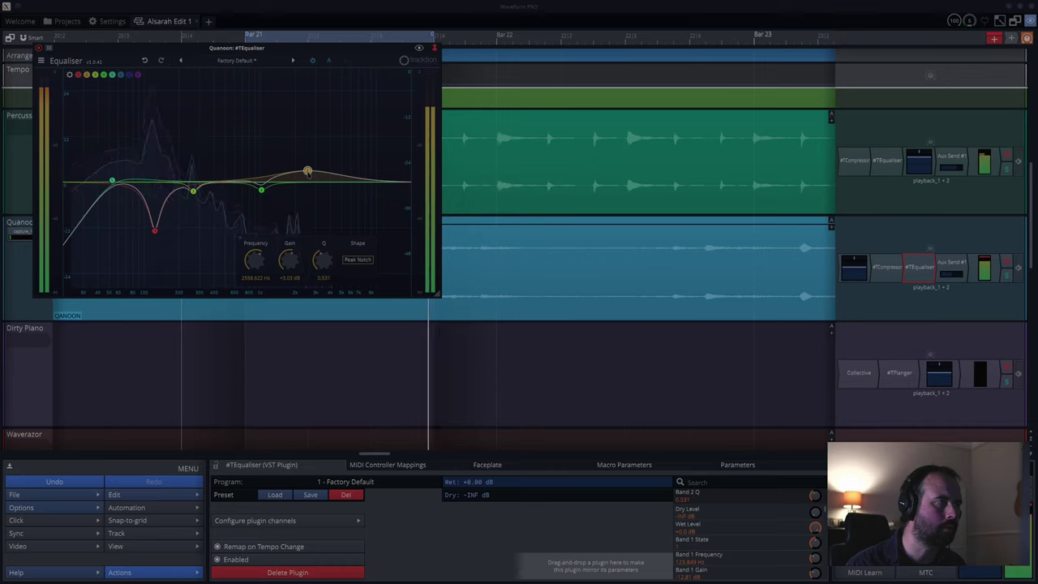
mouse_move(306, 172)
left_mouse_down()
mouse_move(301, 165)
mouse_move(306, 174)
left_mouse_up()
scroll(301, 170, "down", 1)
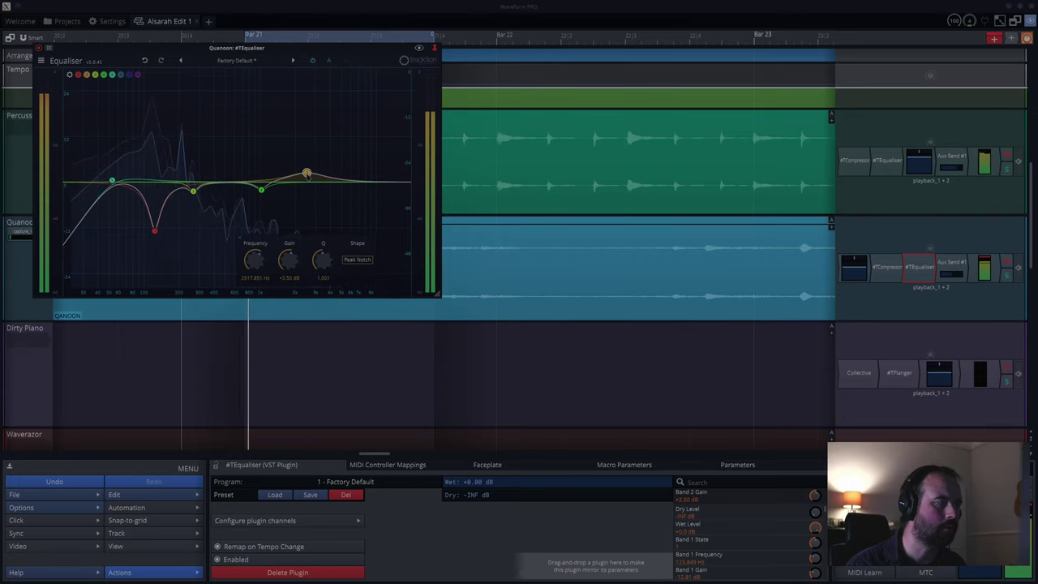
scroll(306, 173, "down", 1)
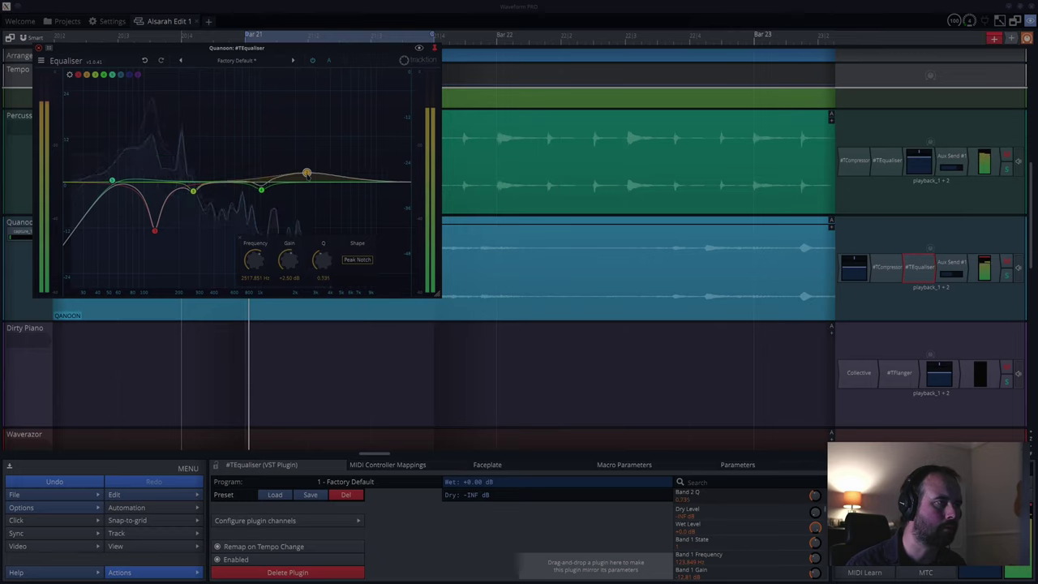
- Set the fourth equaliser band to about +2.7 dB near 696 Hz and the second to a boost near 1978 Hz with a Q of 1.341
left_click_drag(306, 174, 268, 146)
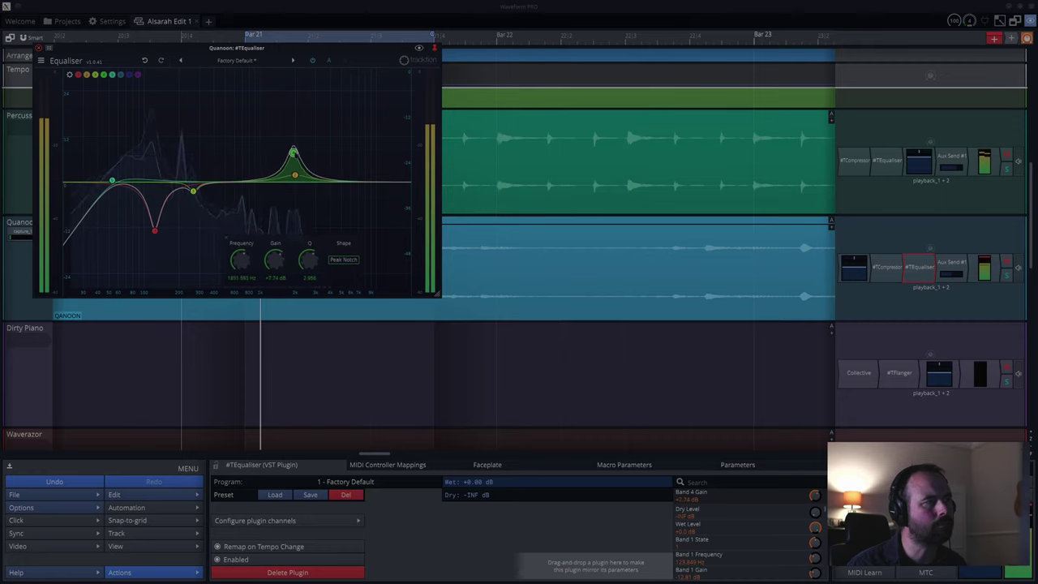
left_click_drag(270, 174, 242, 170)
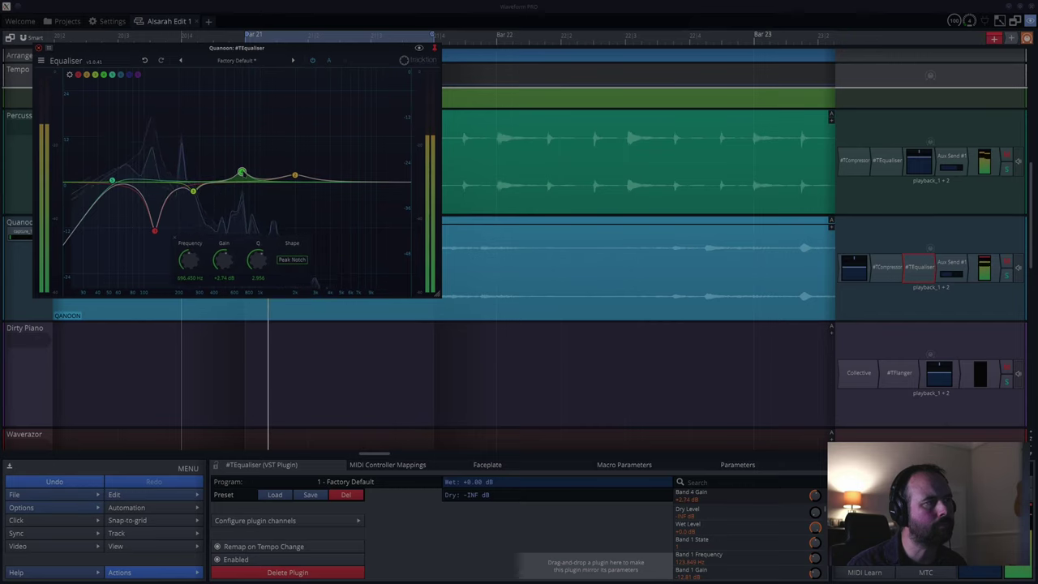
mouse_move(301, 176)
left_mouse_down()
mouse_move(317, 168)
mouse_move(301, 163)
mouse_move(303, 103)
mouse_move(296, 165)
left_mouse_up()
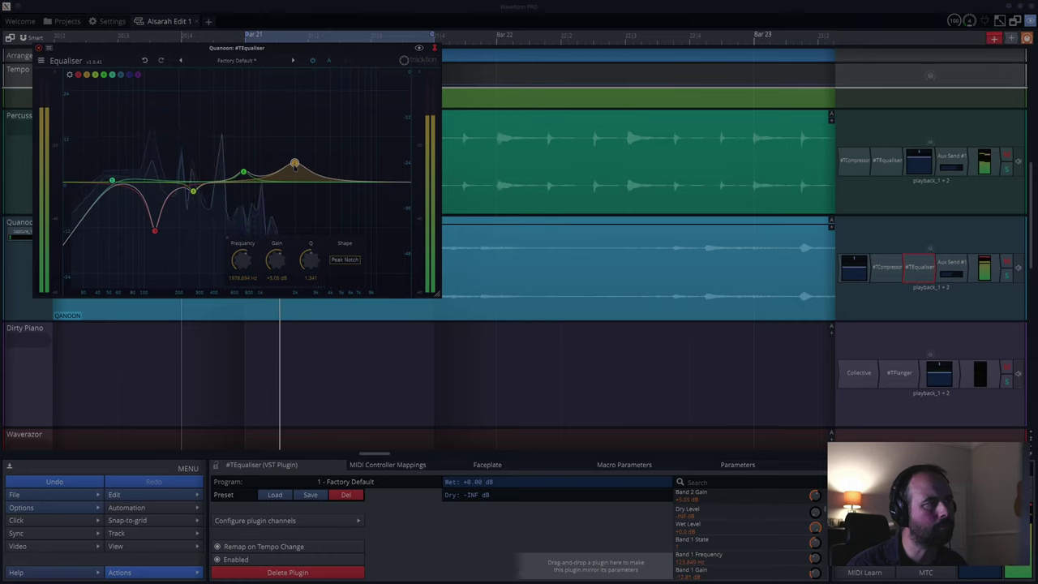
left_click_drag(295, 170, 295, 171)
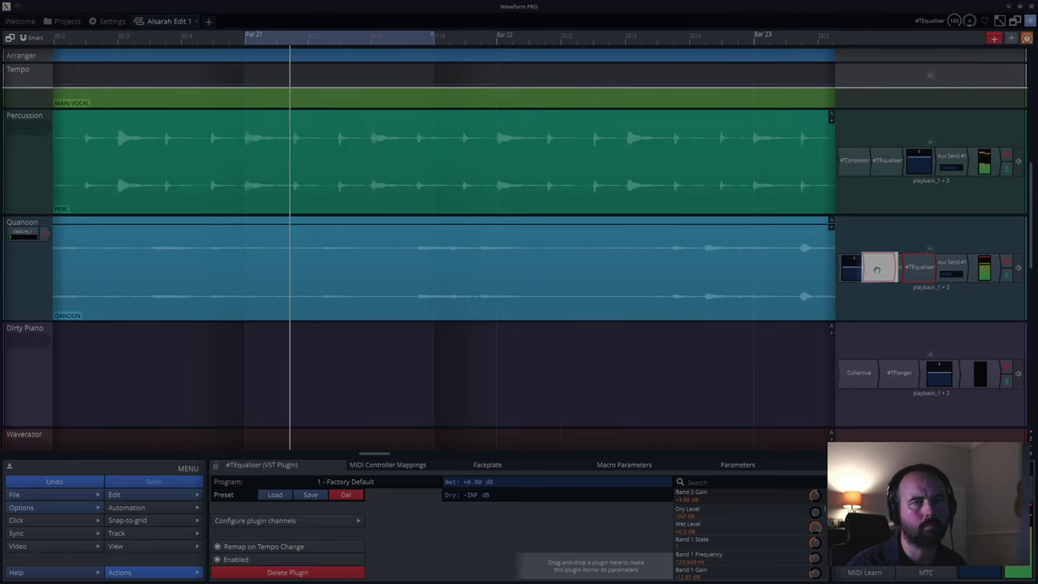
- Try the equaliser ahead of the compressor in the Quanoon chain, and restore the compressor-first order
left_click_drag(873, 269, 879, 273)
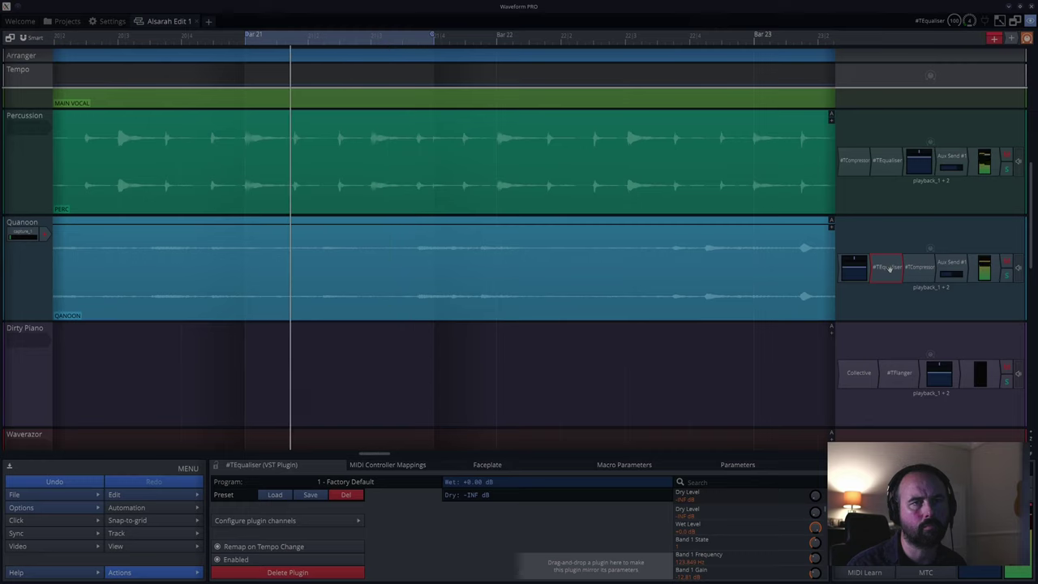
left_click_drag(880, 273, 924, 271)
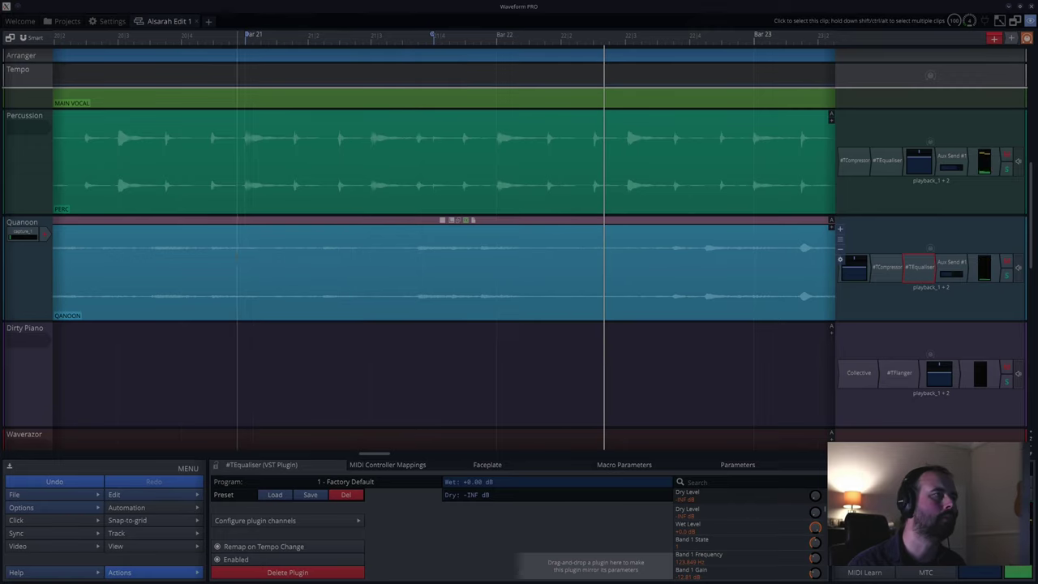
- Solo the Quanoon track and play it from the start of its chorus clip
scroll(172, 204, "down", 10)
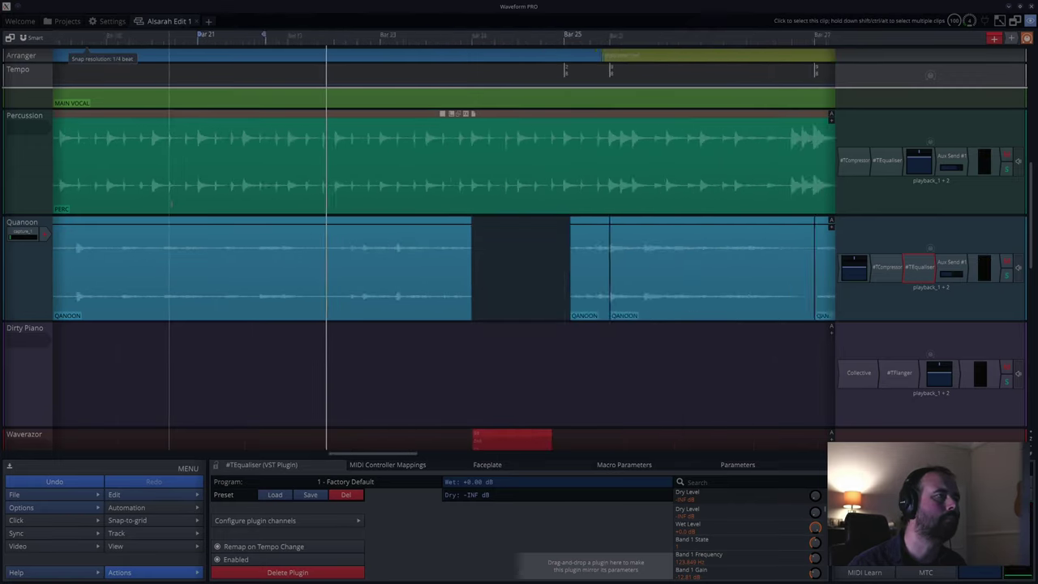
left_click(73, 298)
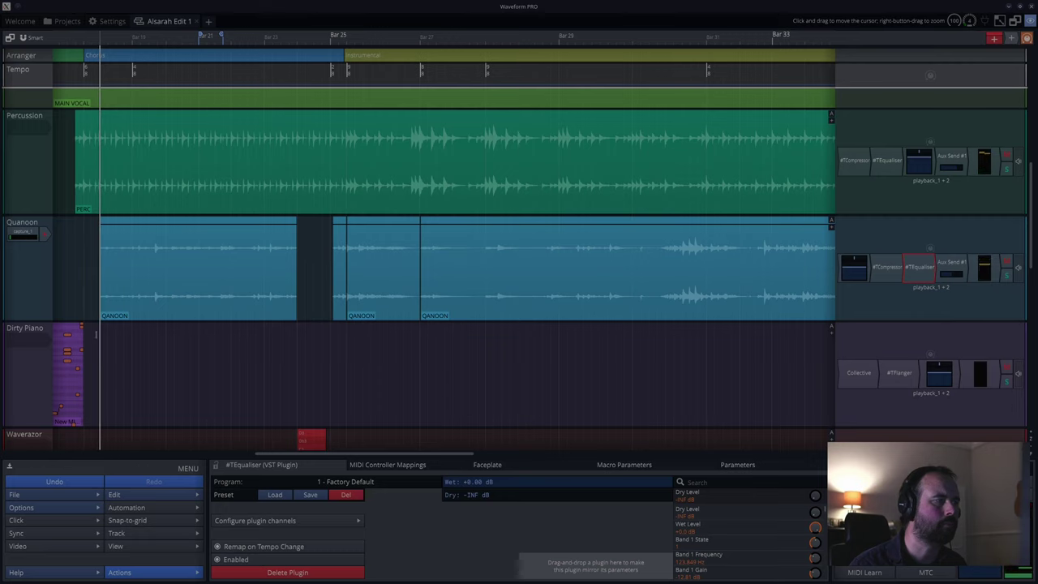
left_click(1010, 278)
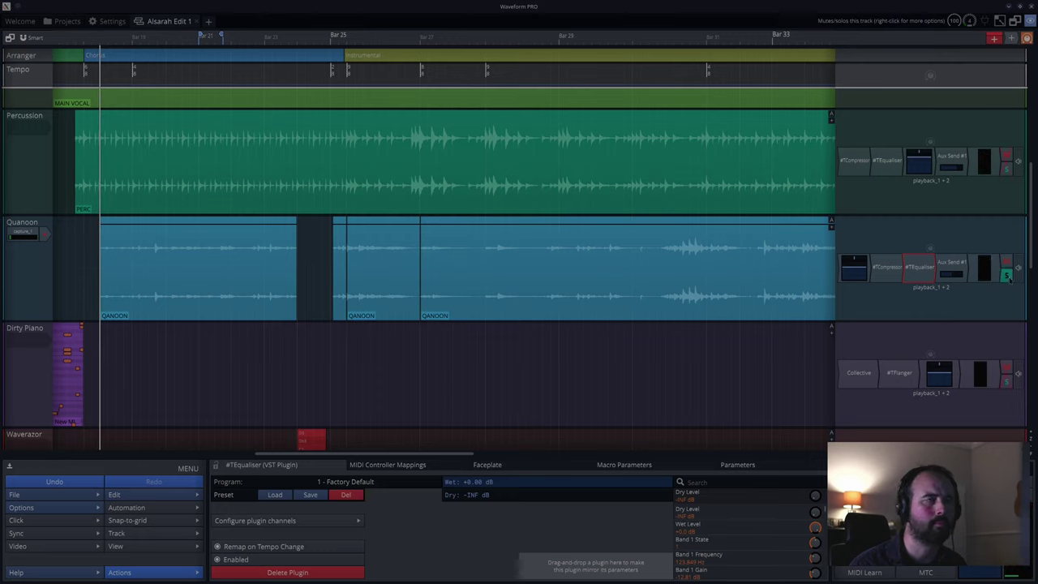
key("space")
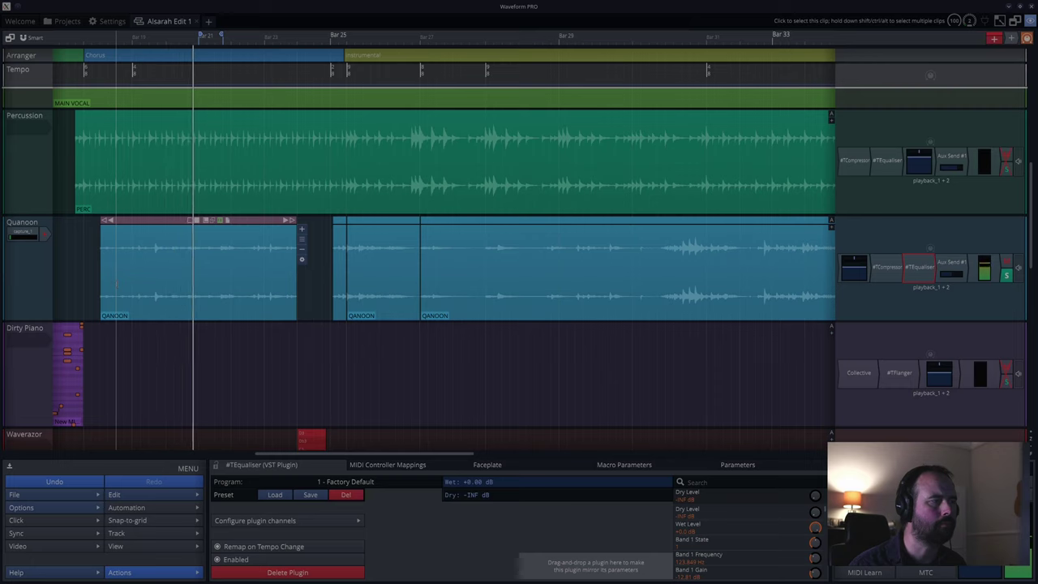
- Adjust the chorus Quanoon clip's gain to +20.36 dB while playing it back
left_click(142, 224)
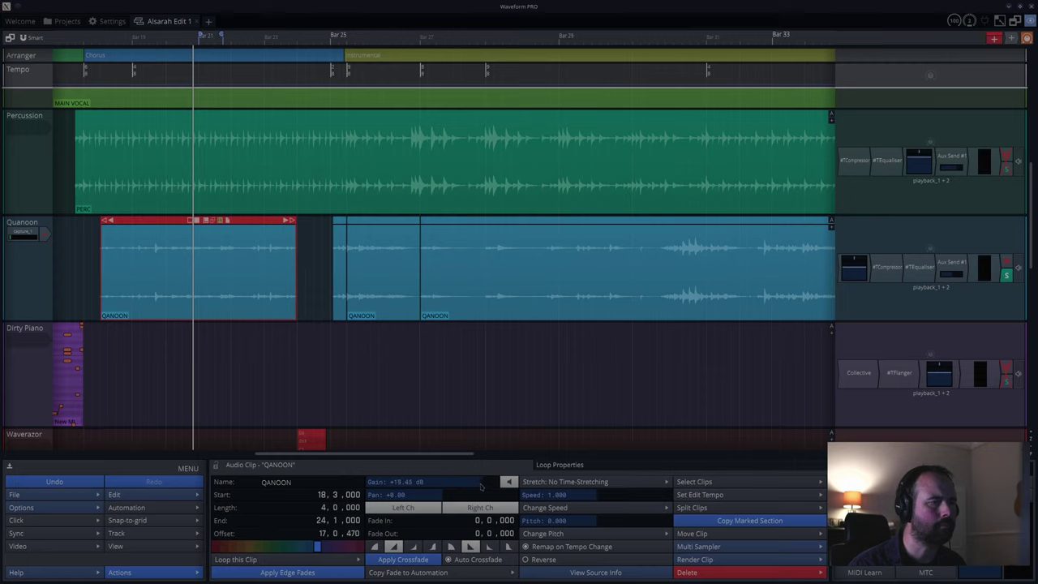
left_click(99, 332)
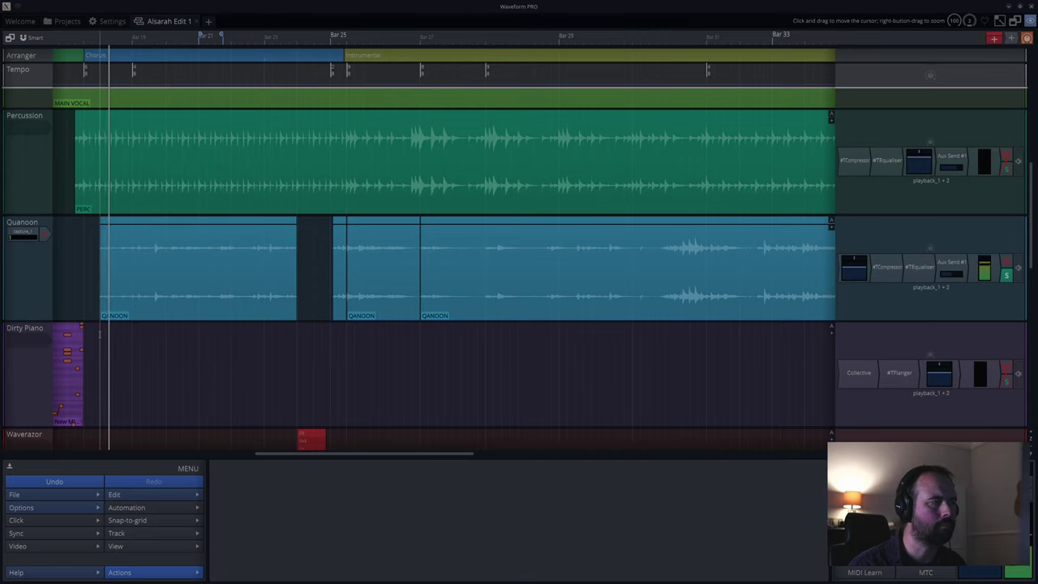
left_click(126, 264)
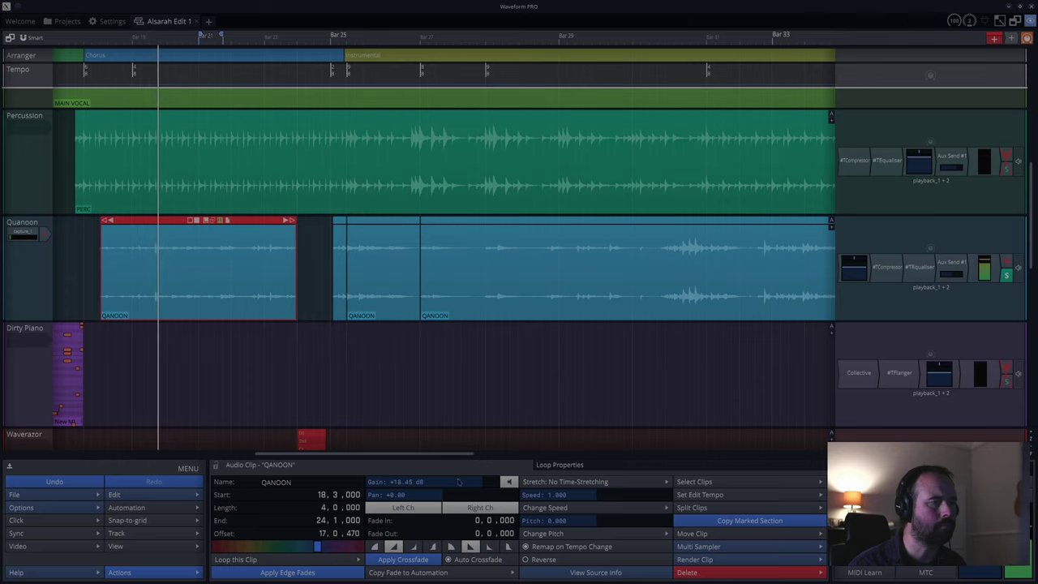
left_click_drag(486, 484, 488, 485)
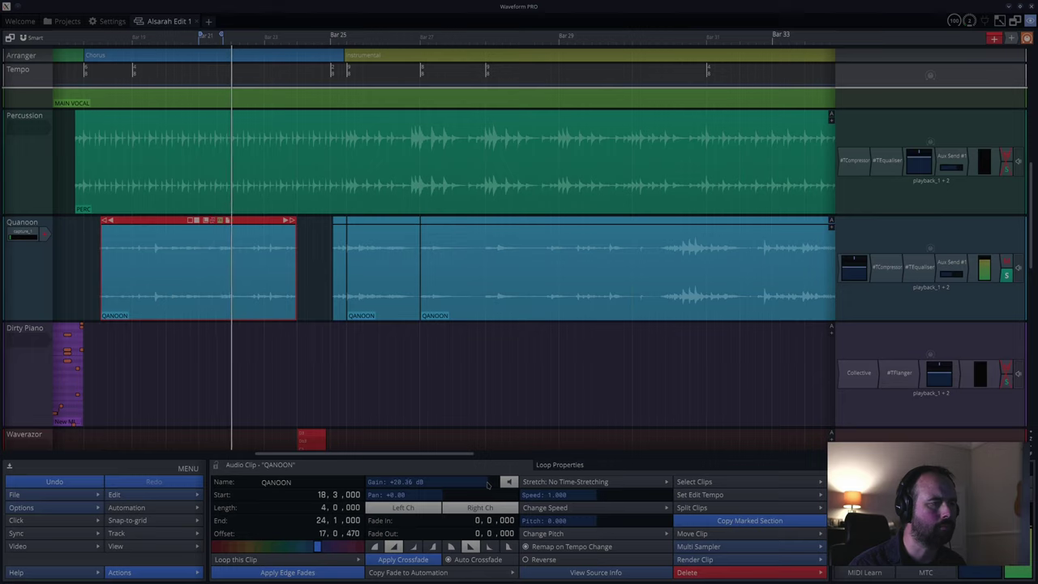
left_click_drag(488, 484, 484, 488)
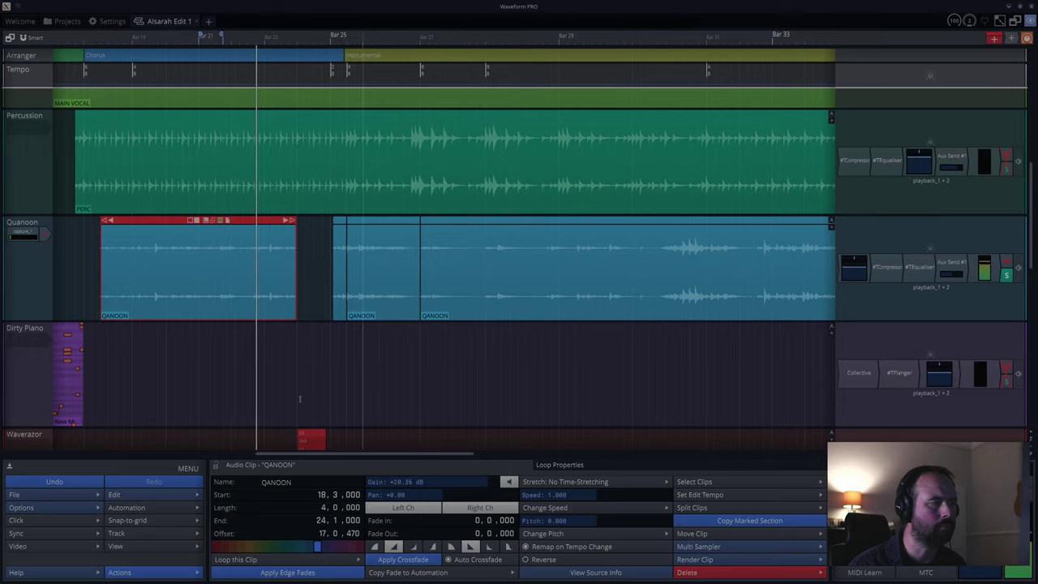
- Unsolo the Quanoon track and loop playback of the full mix over the length of its chorus clip
left_click(92, 339)
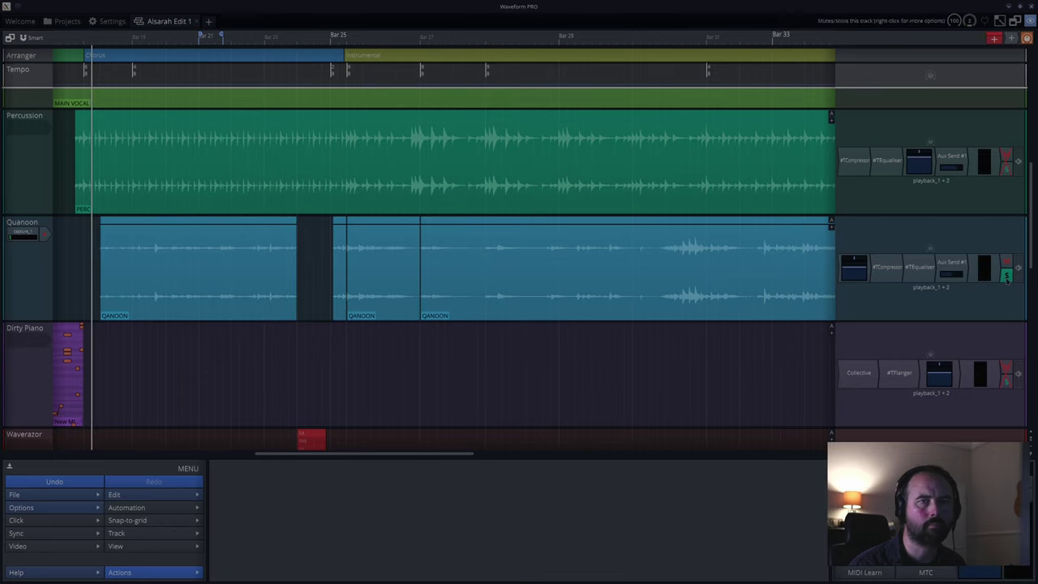
key("space")
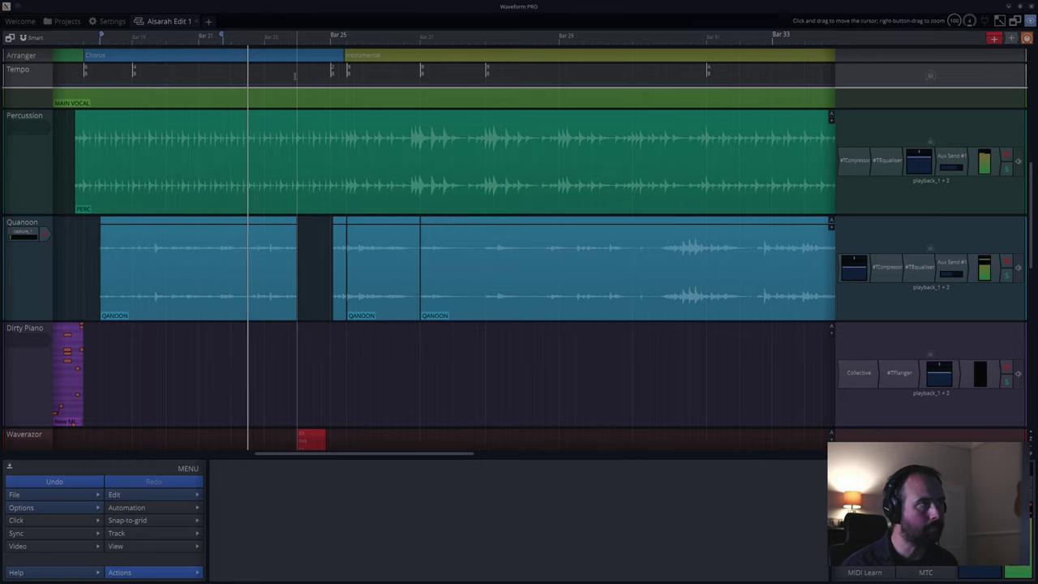
key("o")
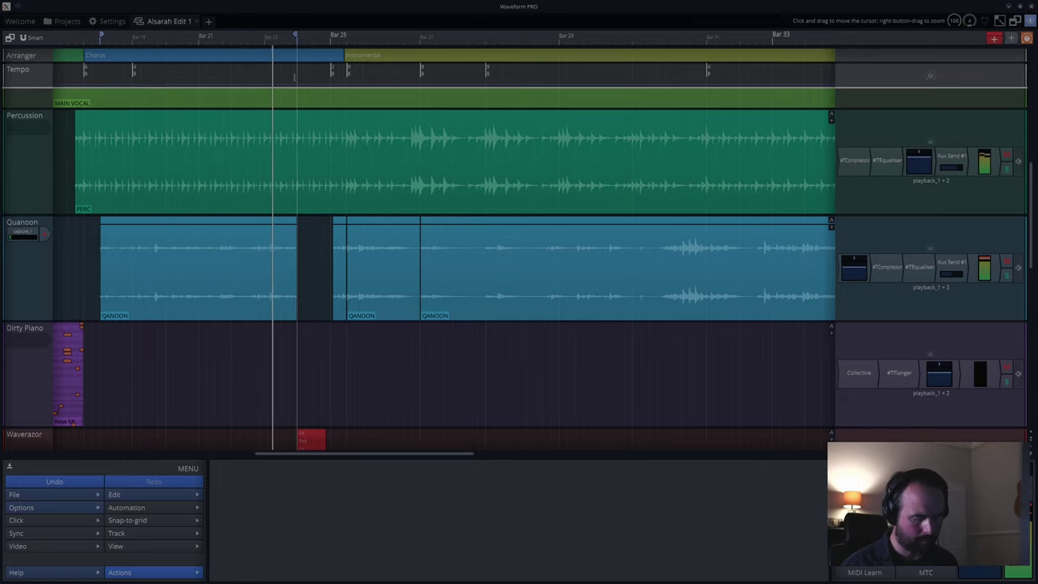
key("l")
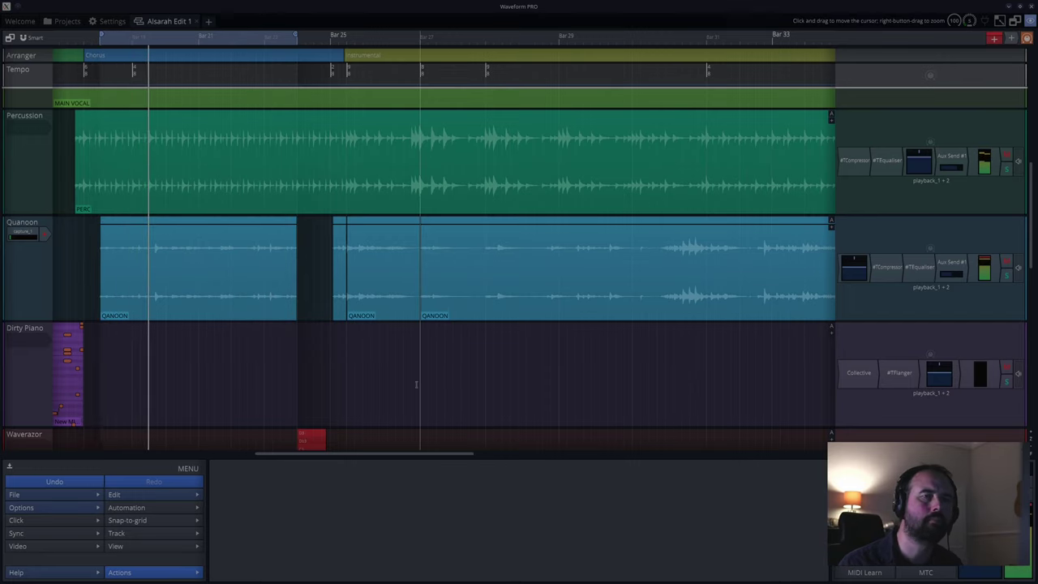
- Open the Quanoon track's compressor and set its threshold to about -15.6 dB and its lookahead to 1.12 ms
double_click(888, 268)
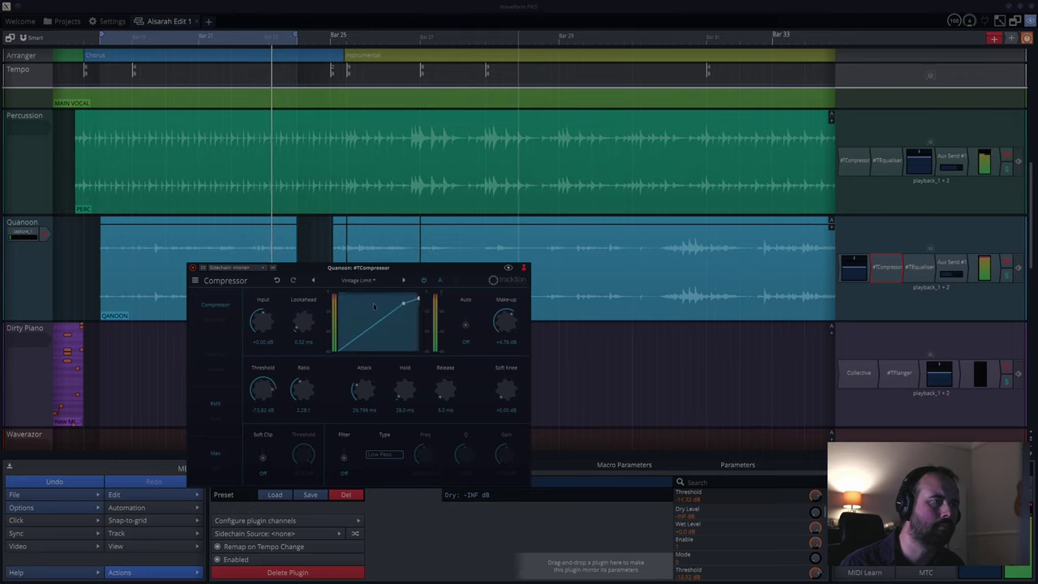
left_click_drag(374, 308, 371, 309)
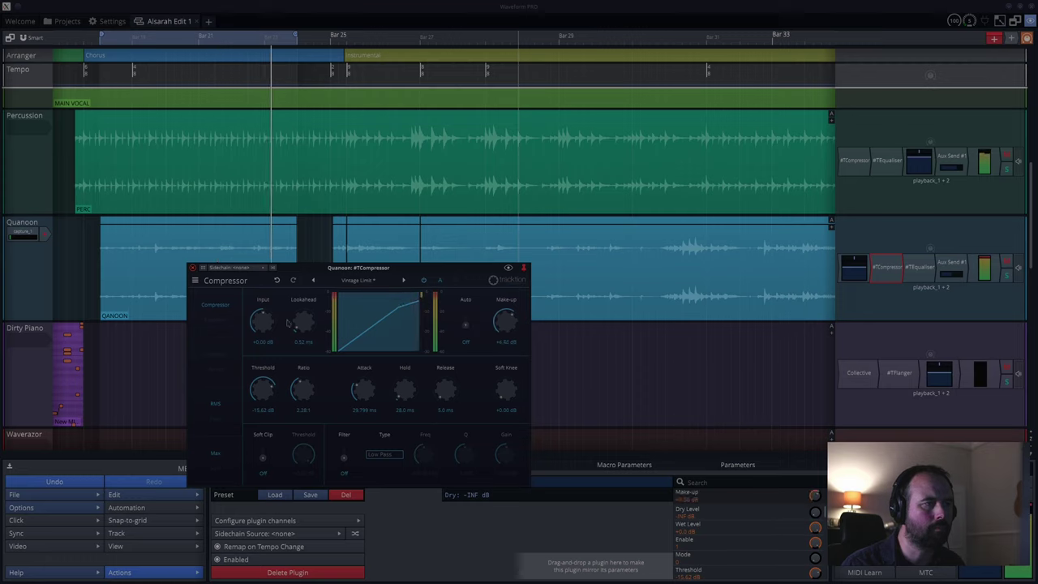
left_click_drag(305, 308, 304, 321)
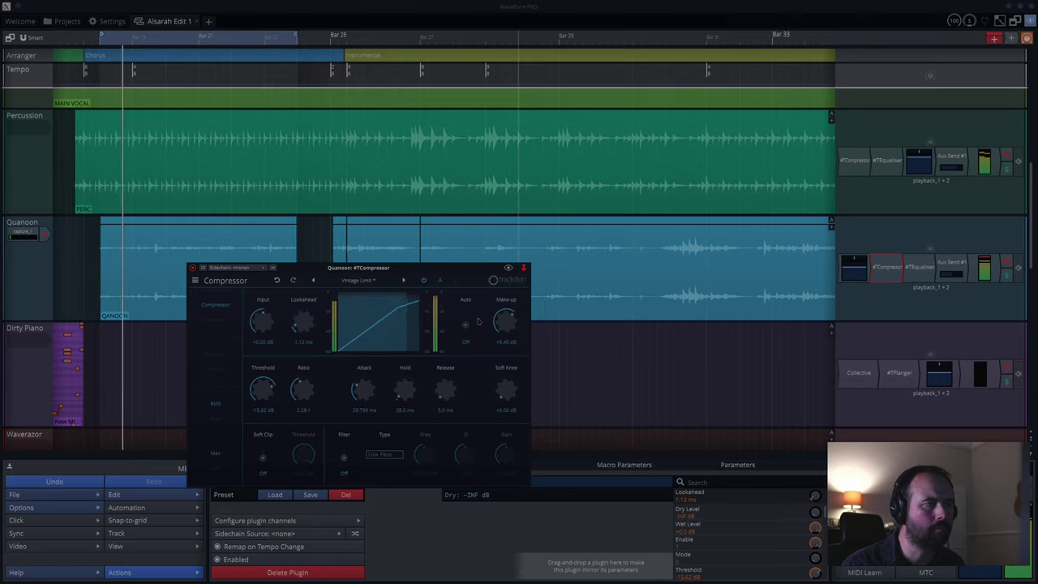
- Set the compressor's make-up gain to about 3.32 dB and lower its threshold further
scroll(511, 323, "down", 2)
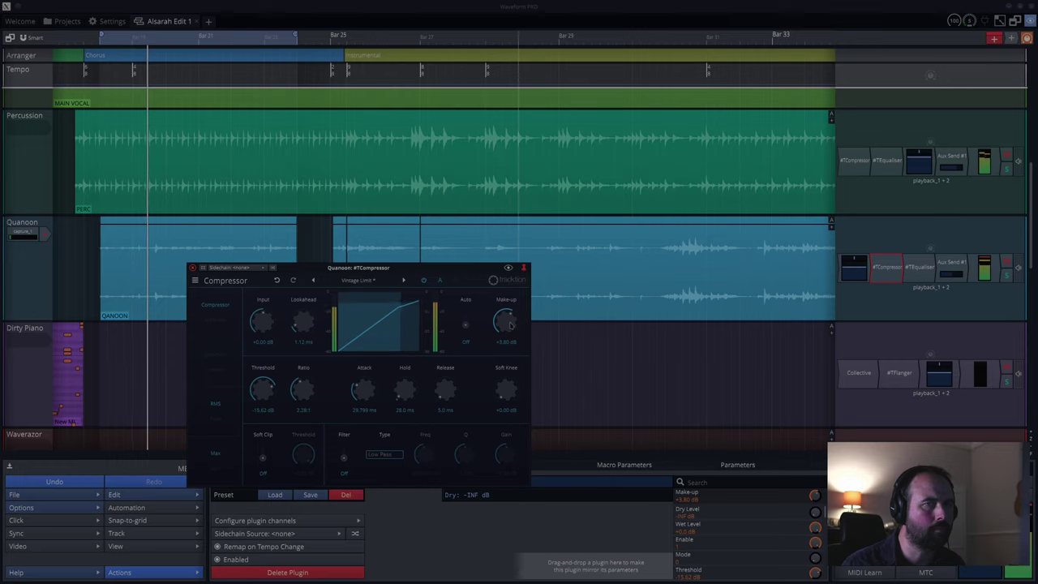
left_click_drag(511, 322, 513, 345)
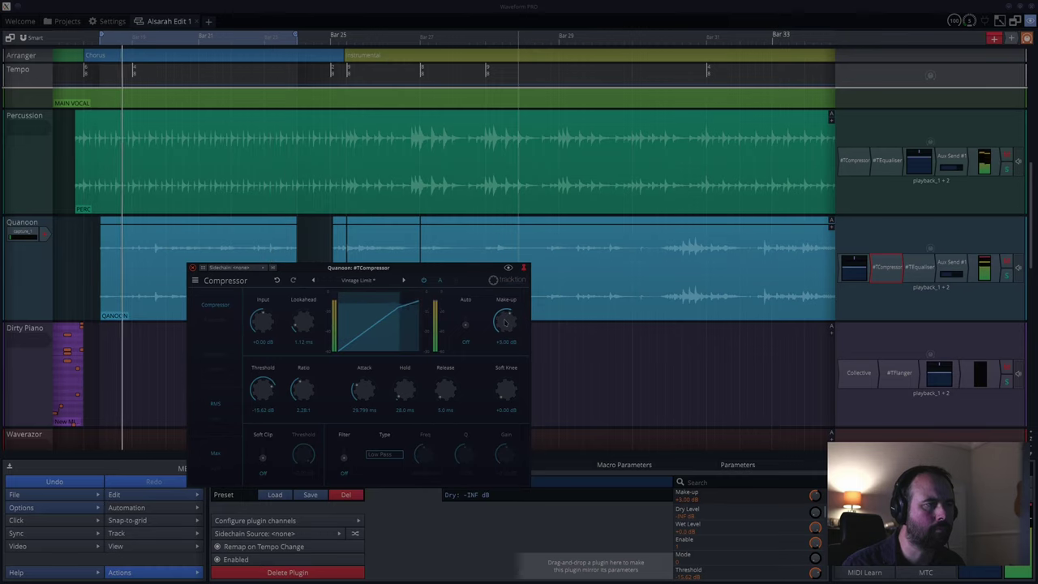
left_click_drag(505, 323, 503, 336)
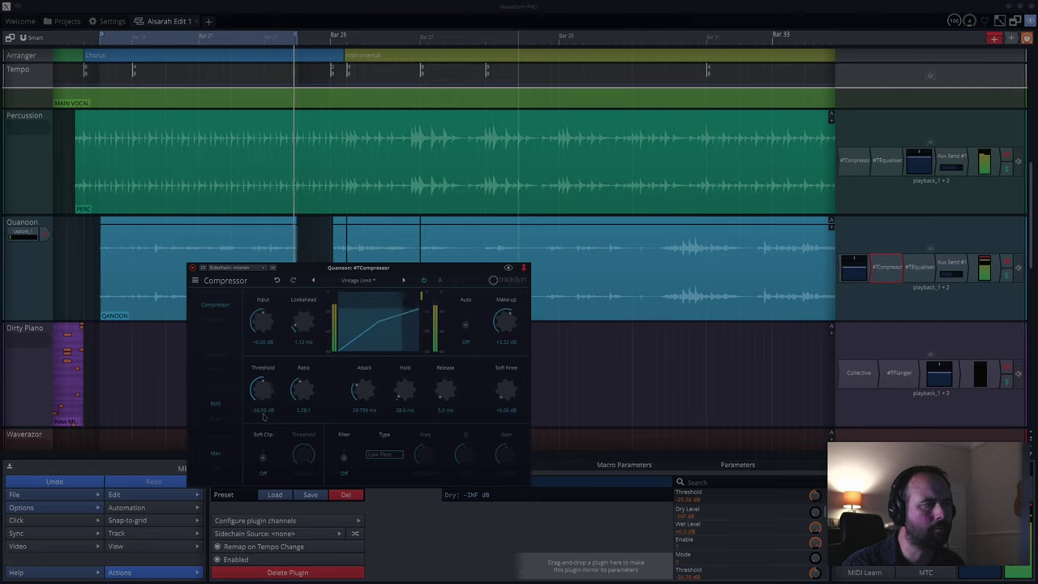
- Set the Quanoon compressor's threshold to about -17.3 dB, ratio to about 1.07:1 and make-up gain to about -1.16 dB, and close it
left_click_drag(261, 428, 302, 386)
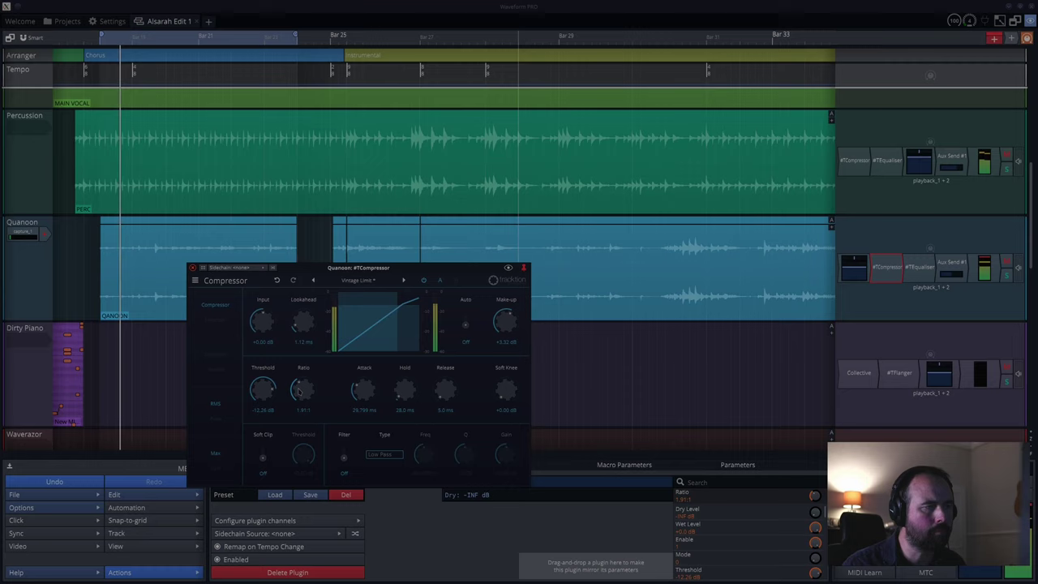
left_click_drag(300, 404, 300, 411)
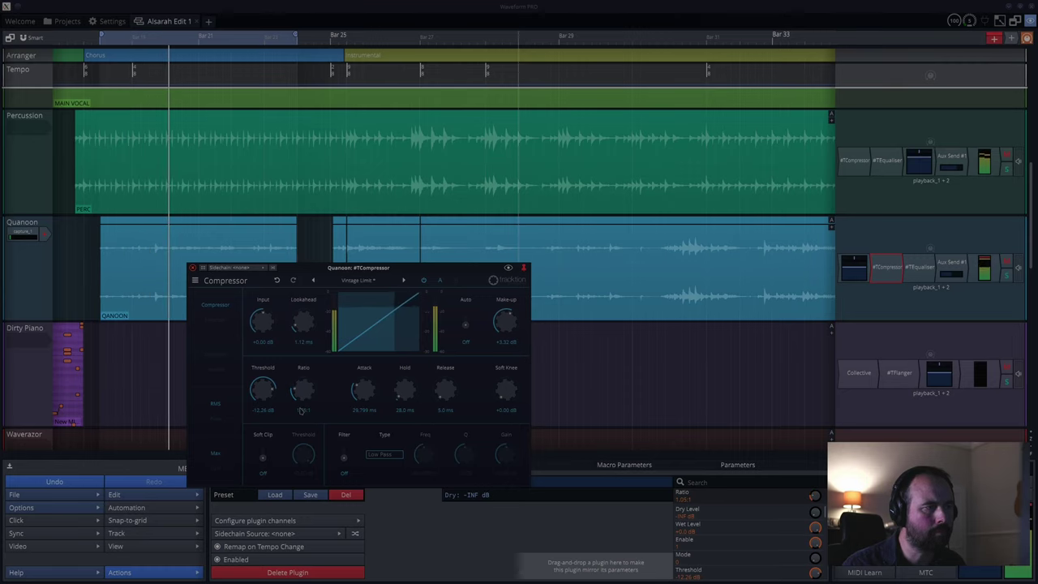
left_click_drag(264, 389, 264, 400)
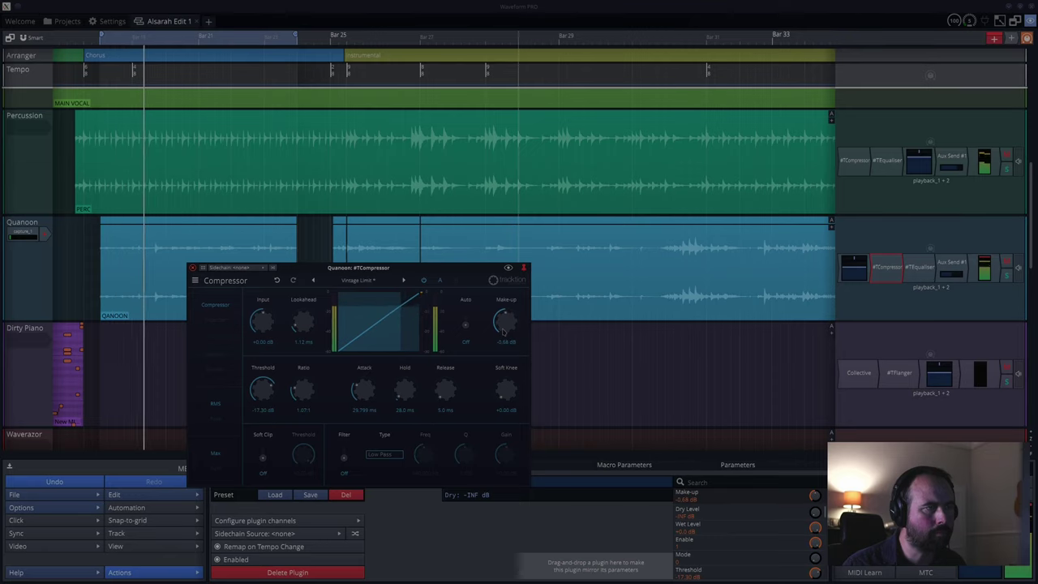
left_click_drag(504, 334, 507, 328)
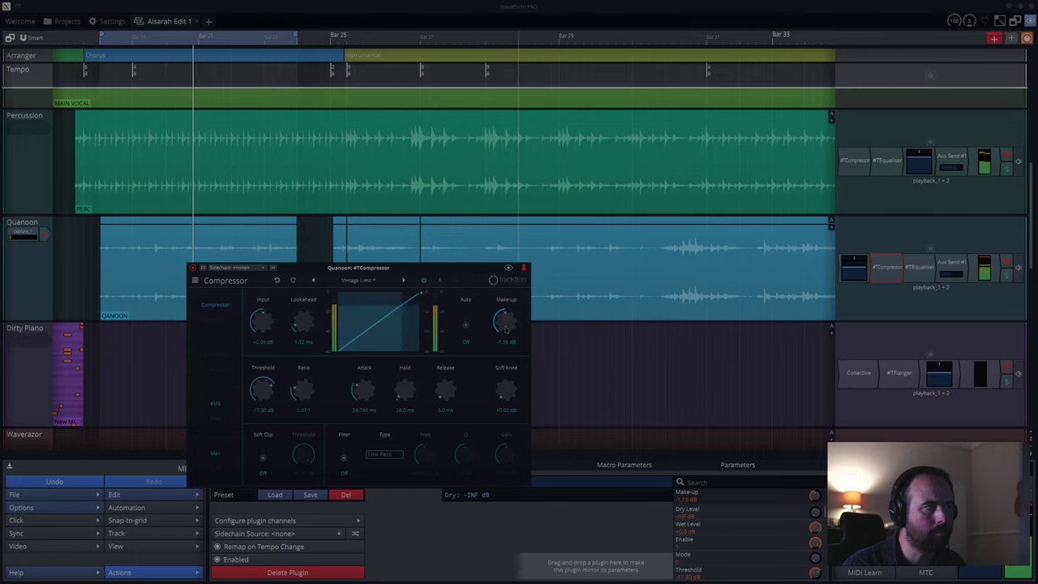
left_click(193, 269)
- Try raising the chorus Quanoon clip's pitch by two octaves, one octave at a time, during looped playback
left_click(180, 221)
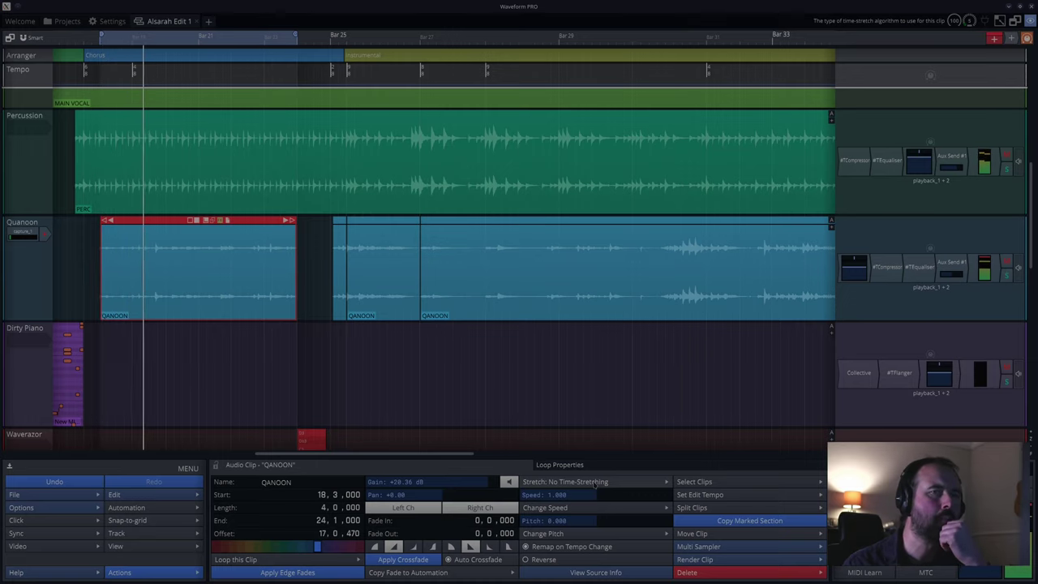
left_click(599, 534)
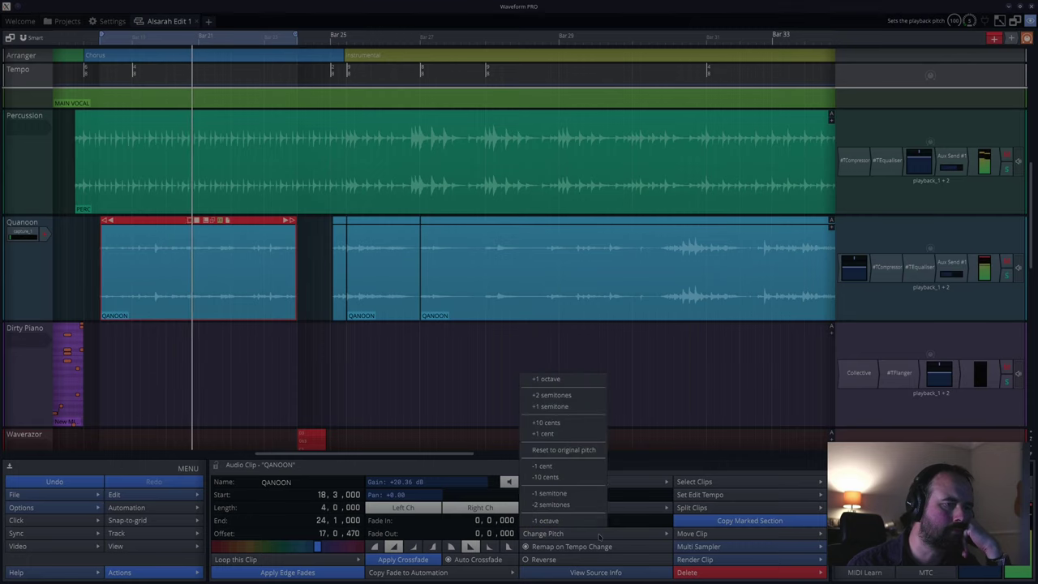
left_click(564, 451)
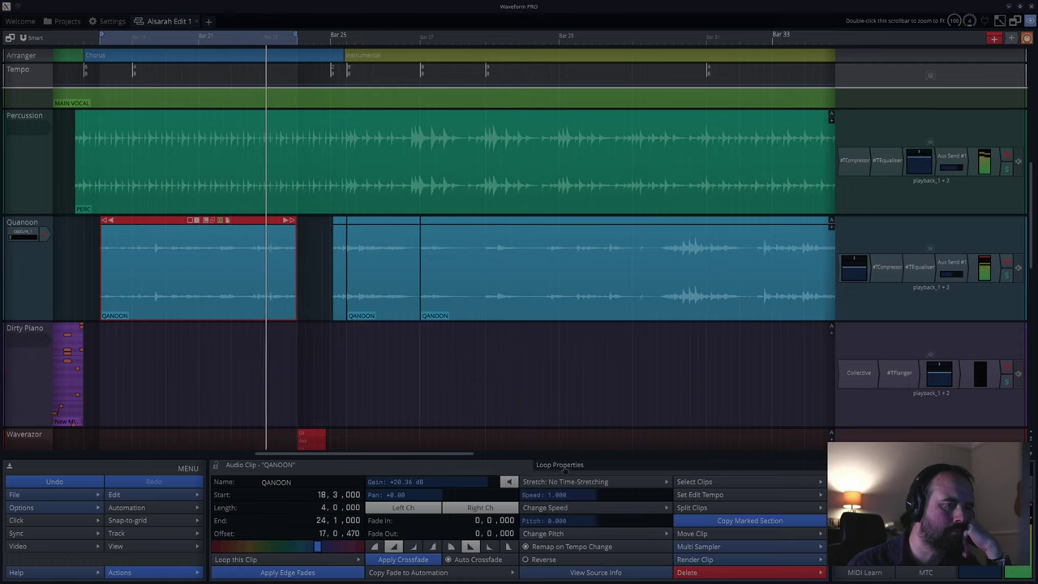
left_click(569, 533)
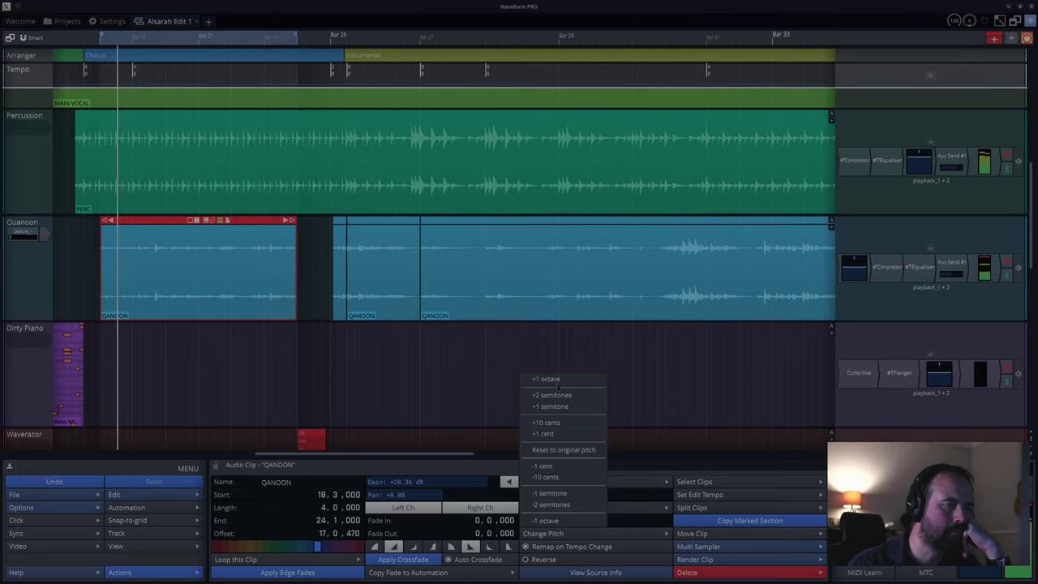
left_click(557, 379)
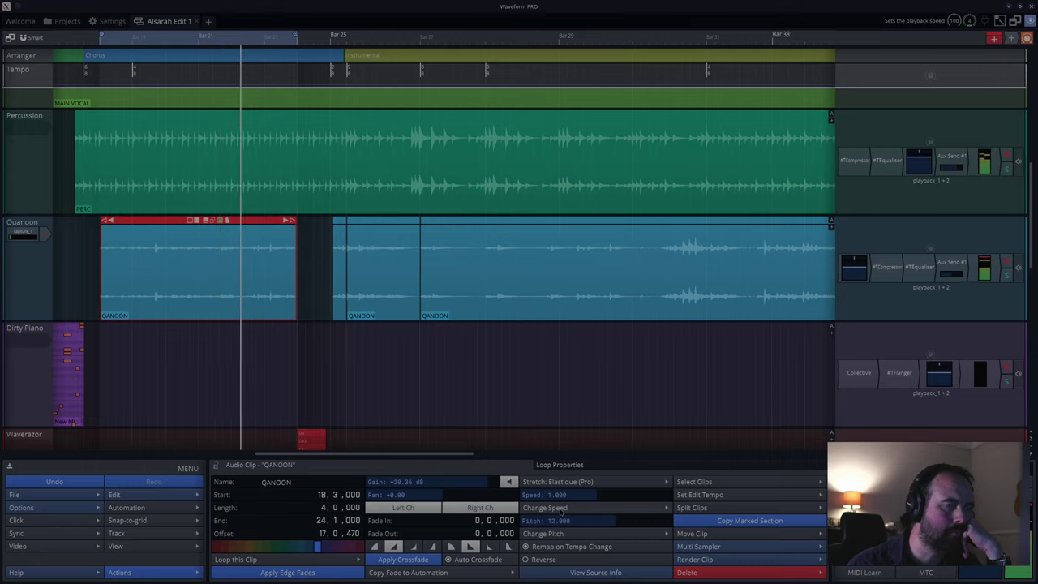
left_click(560, 509)
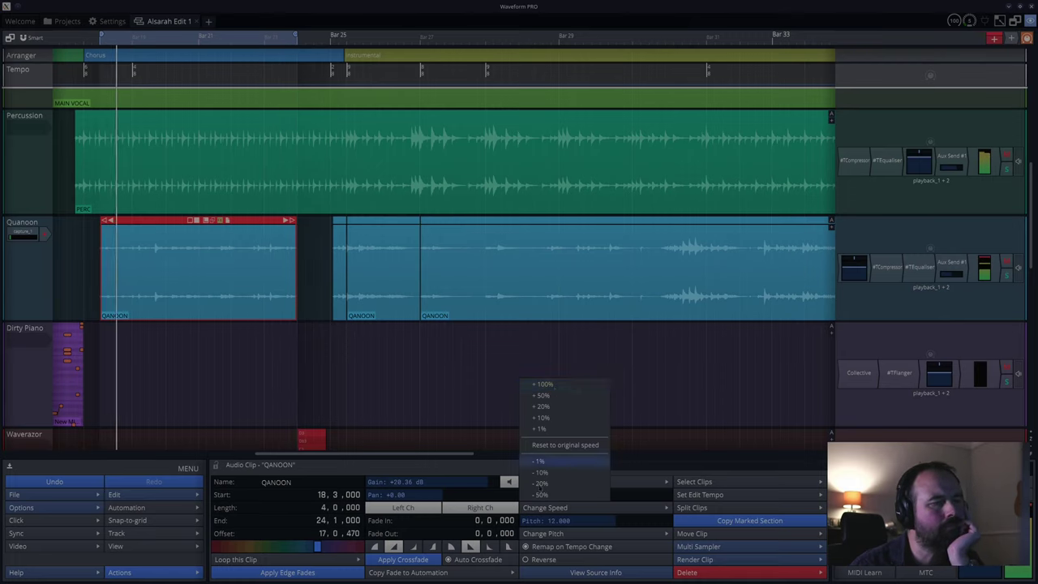
left_click(562, 533)
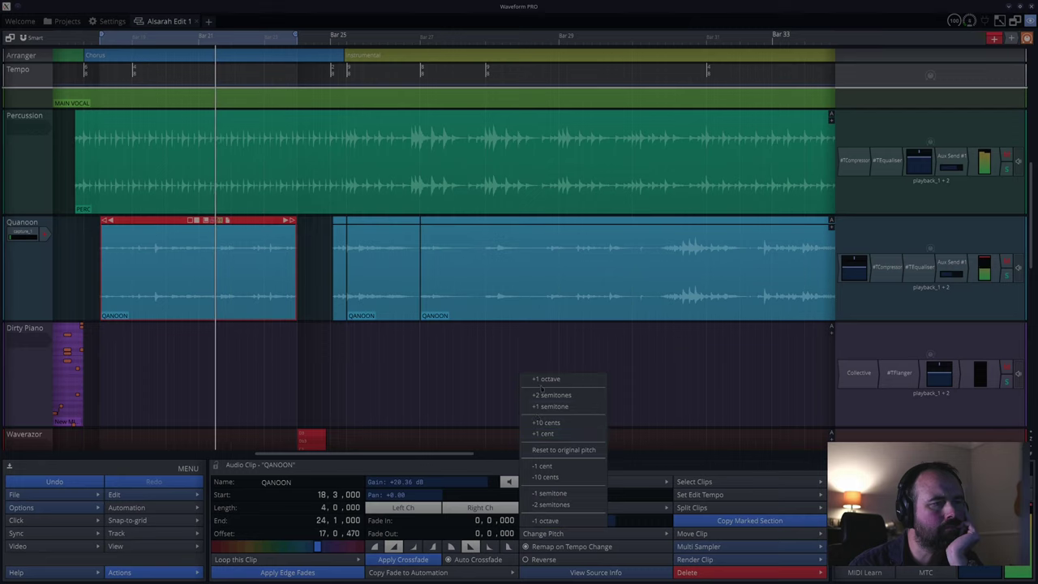
left_click(545, 379)
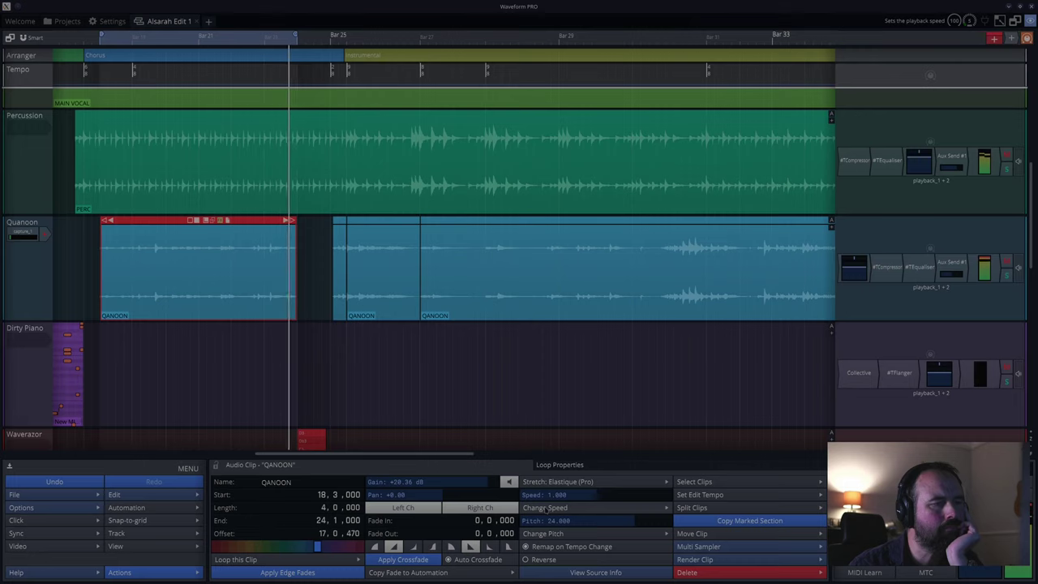
- Reset the chorus Quanoon clip to its original speed and original pitch
left_click(546, 509)
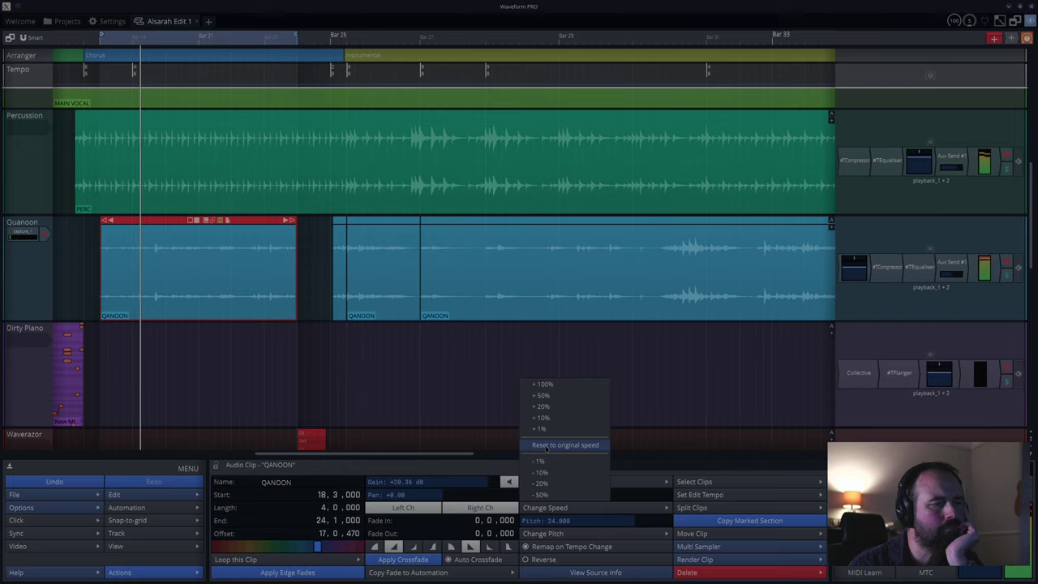
left_click(548, 445)
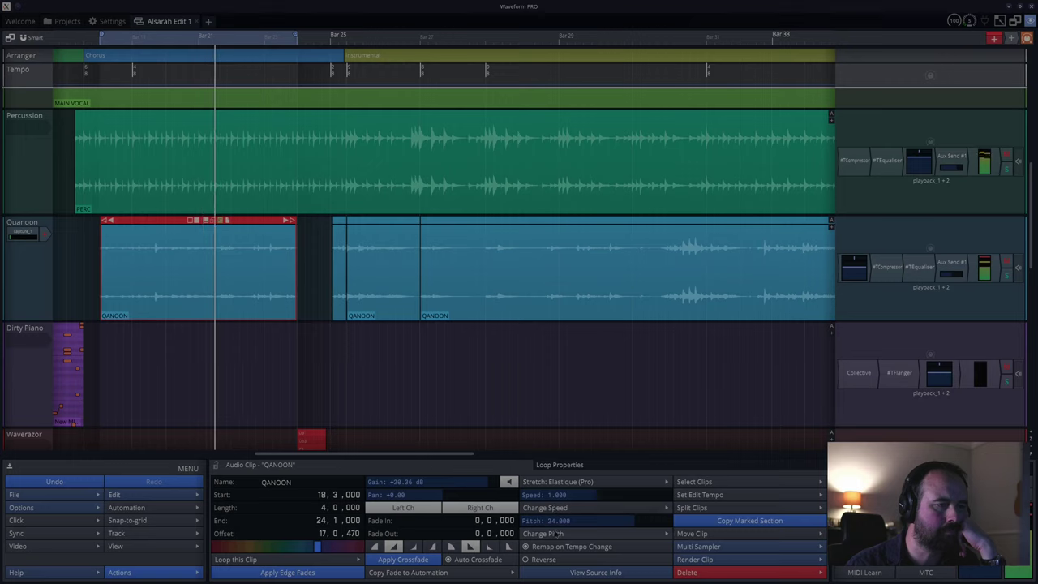
left_click(557, 533)
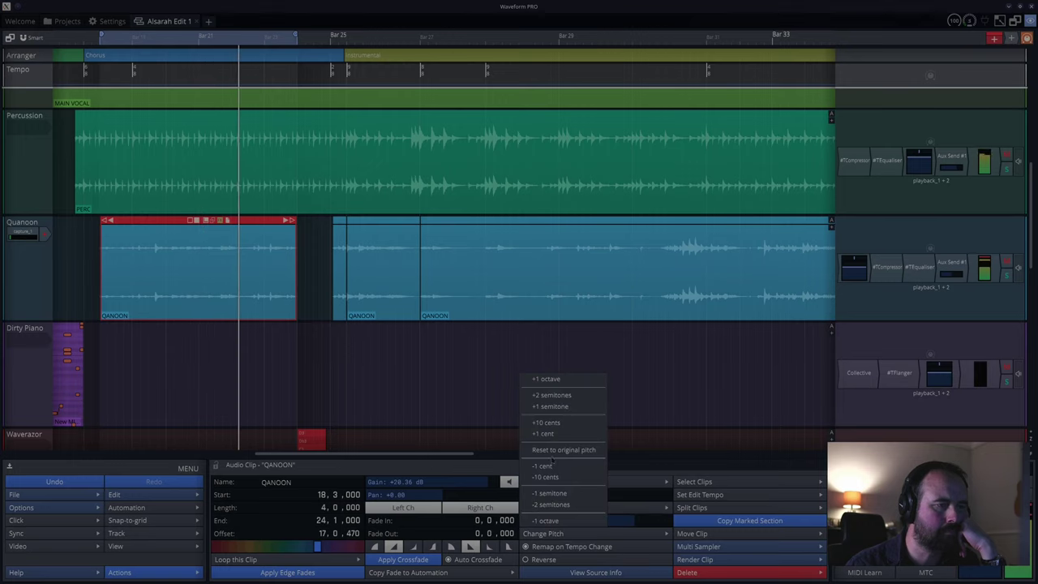
left_click(553, 451)
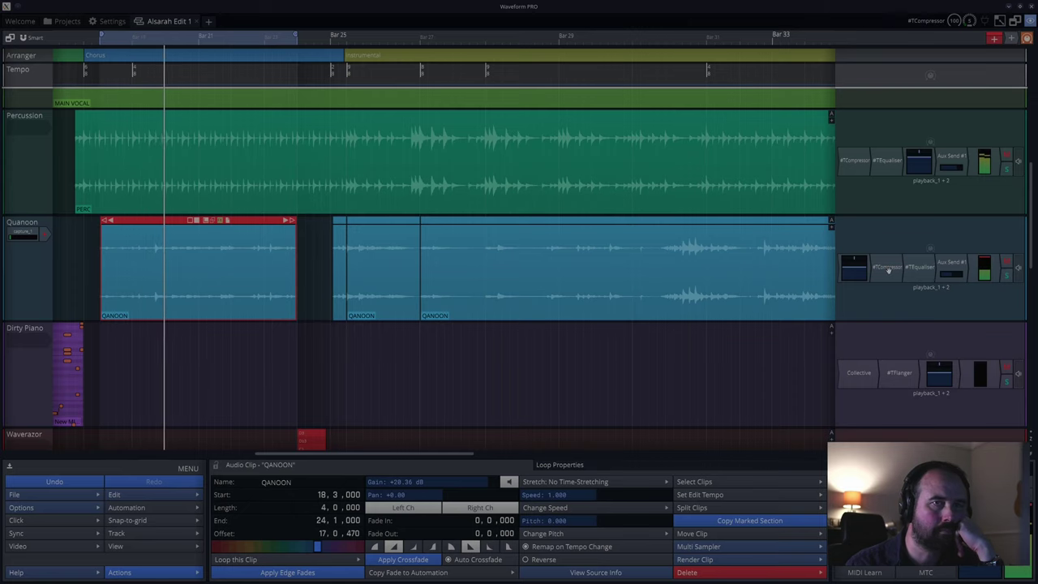
- In the Quanoon equaliser, raise the peak near 2 kHz, set band 4 to about 622 Hz and +2.2 dB, and the high-pass Q to about 1.24
double_click(914, 269)
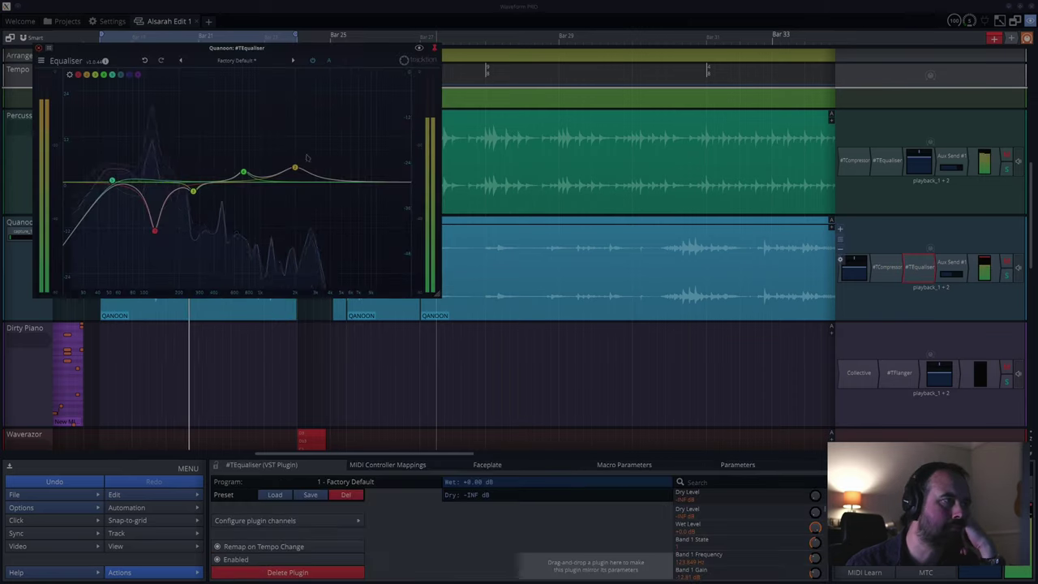
left_click_drag(295, 169, 290, 119)
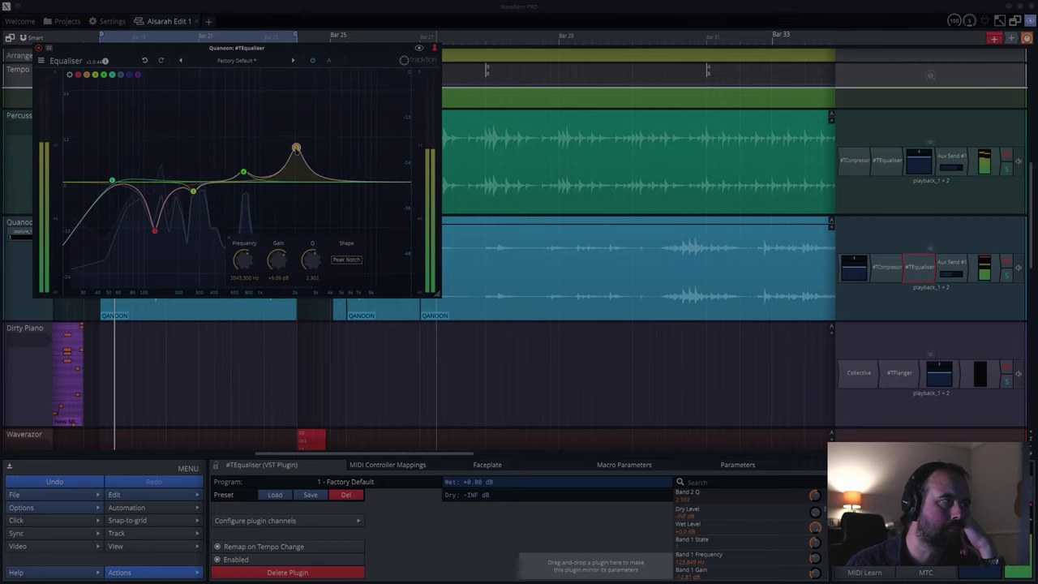
left_click_drag(297, 150, 300, 159)
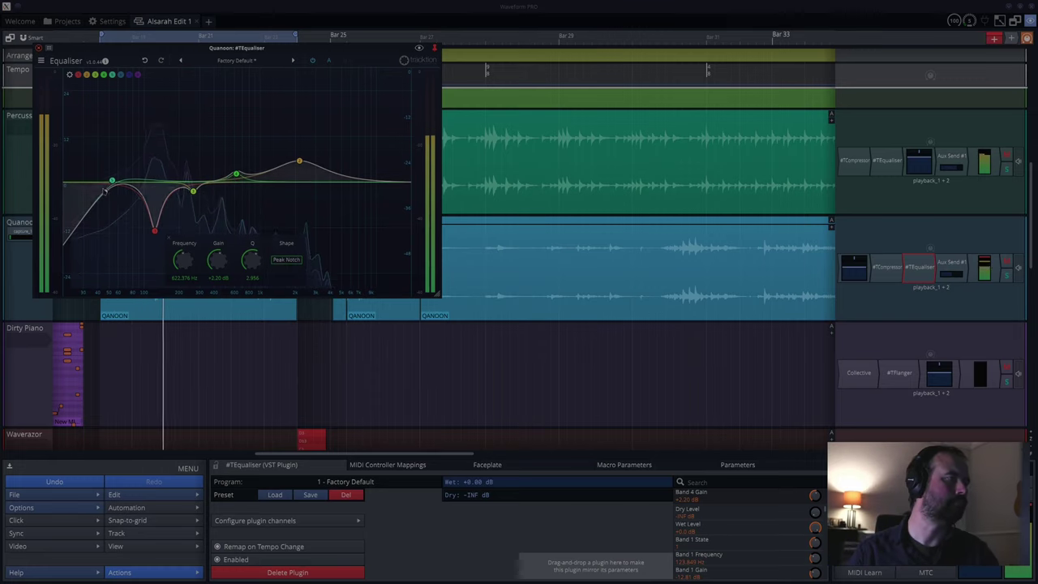
left_click(113, 181)
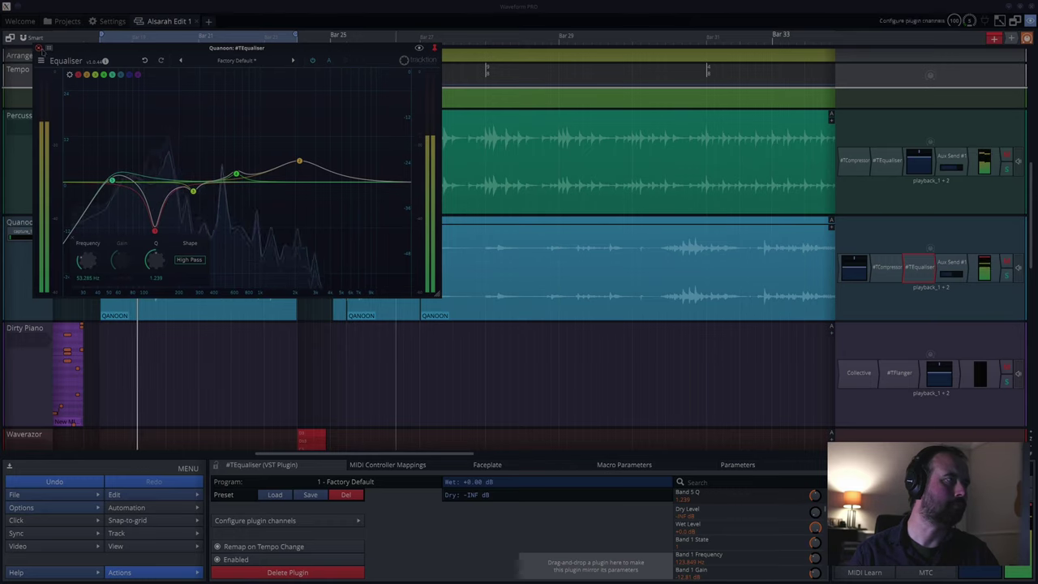
left_click(38, 47)
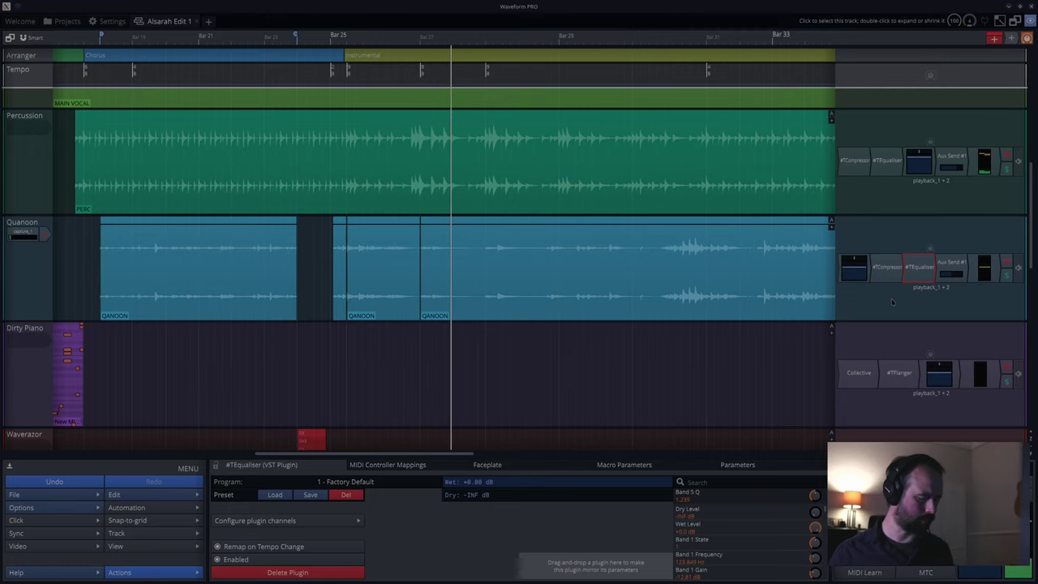
- Bypass the Quanoon track's equaliser and compressor one after the other, replaying verse 1 from about bar 5 to compare the sound
key("Home")
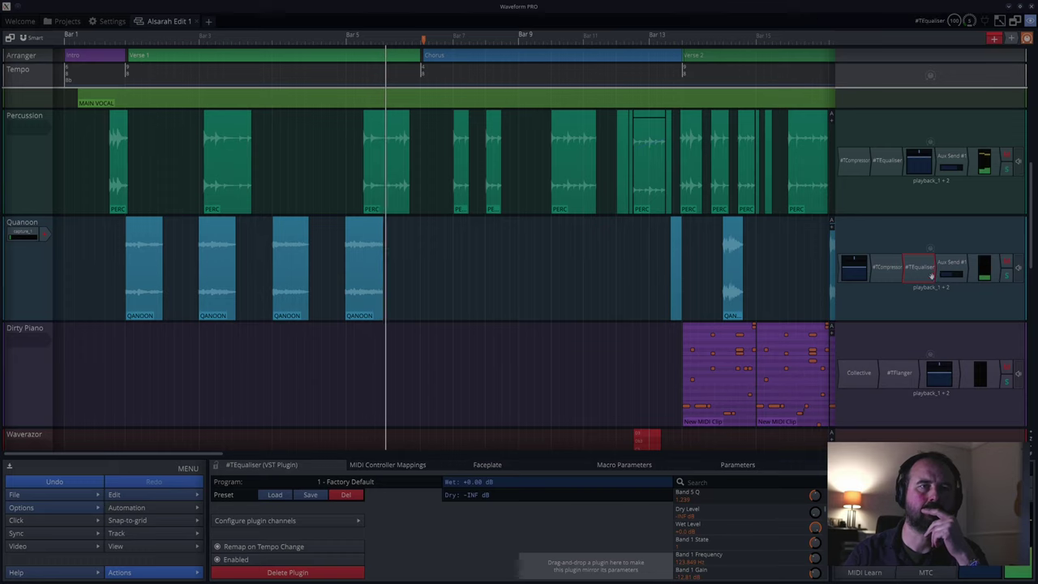
right_click(920, 274)
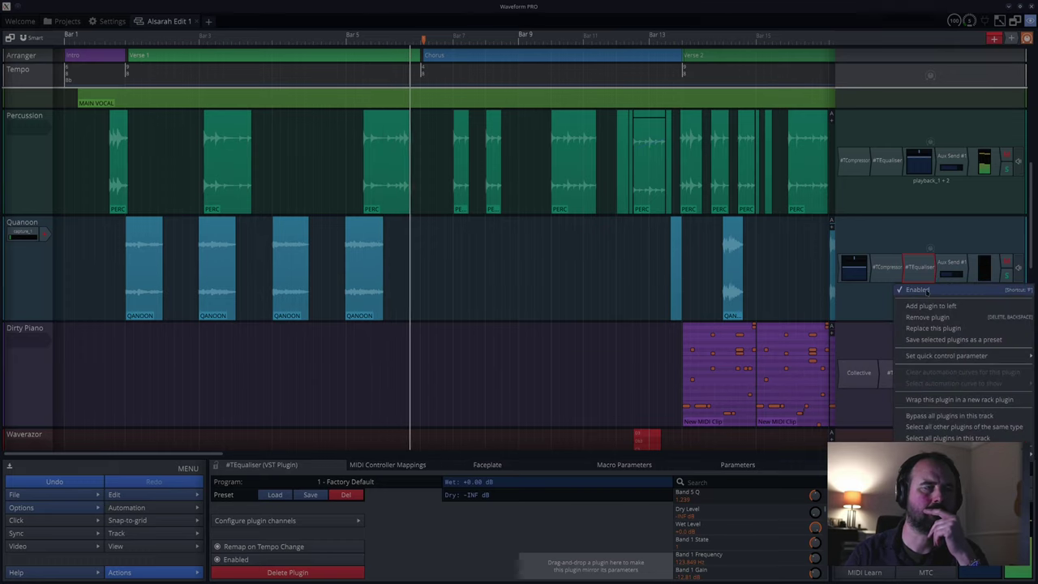
left_click(920, 290)
left_click(344, 350)
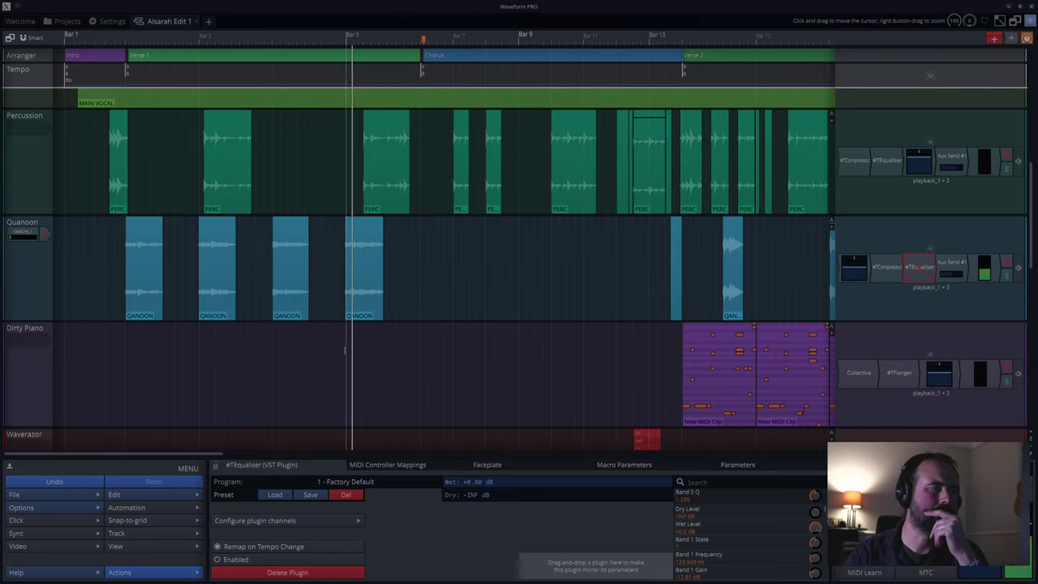
left_click(884, 274)
right_click(884, 276)
left_click(892, 289)
left_click(344, 341)
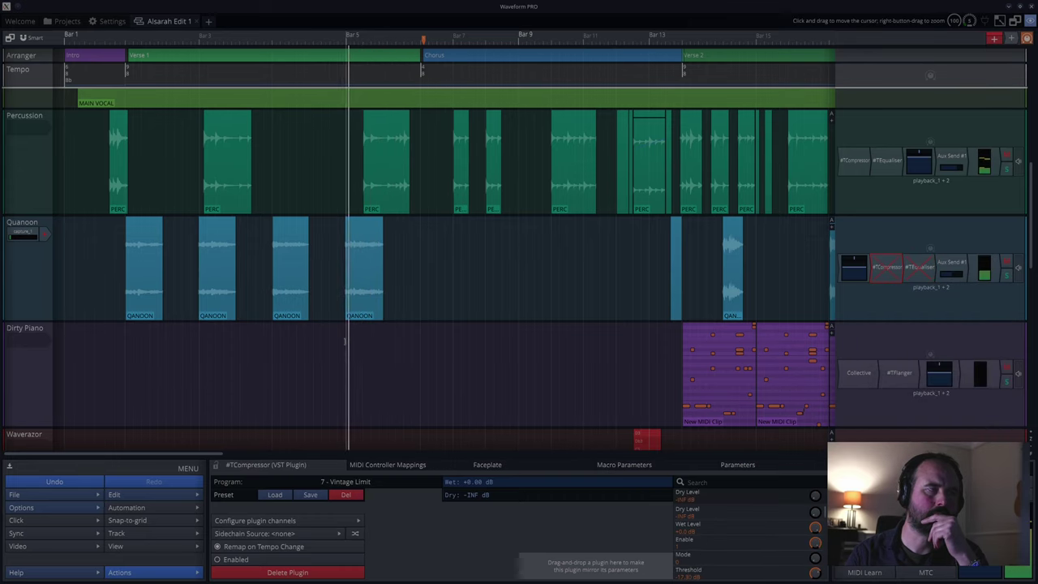
- Re-enable the Quanoon track's compressor and equaliser and replay verse 1 from about bar 5
right_click(889, 270)
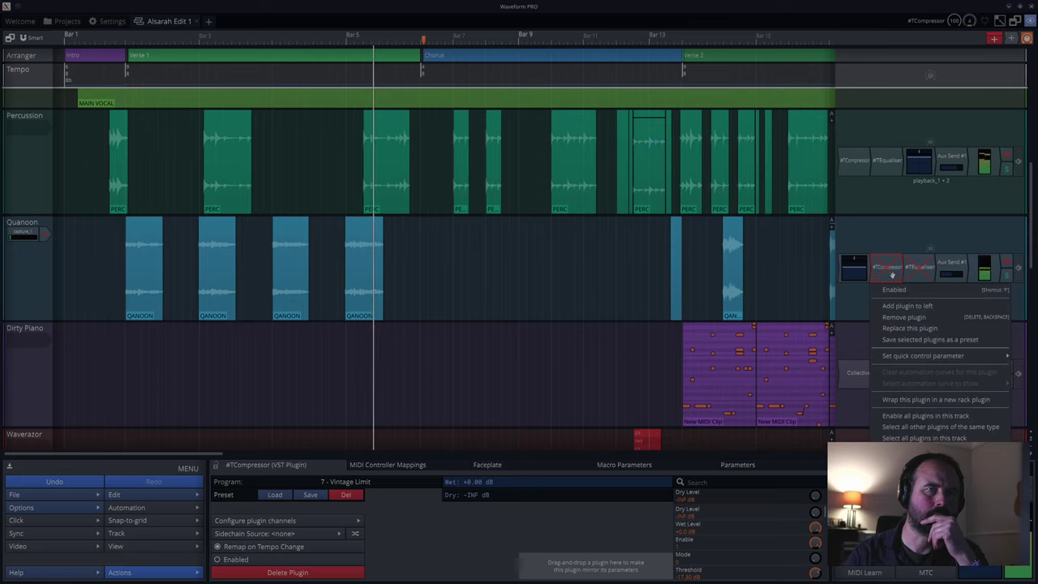
left_click(914, 267)
right_click(914, 267)
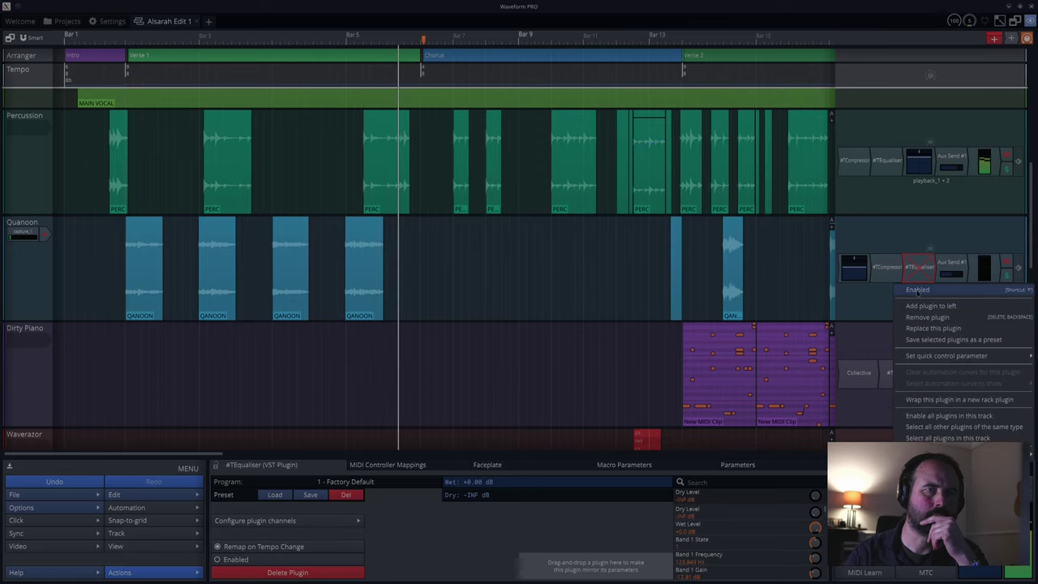
left_click(918, 290)
right_click(350, 360)
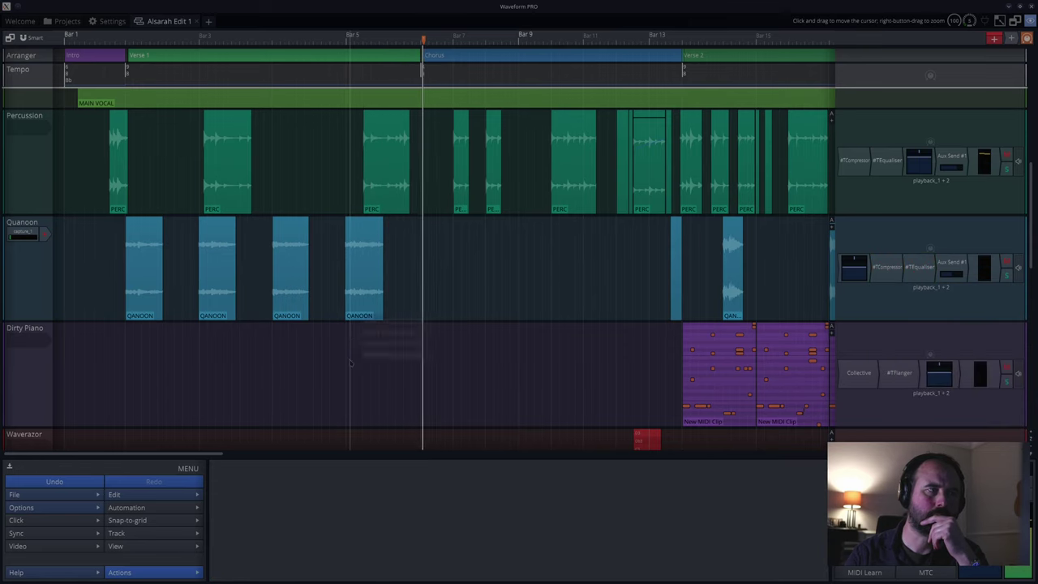
left_click(343, 349)
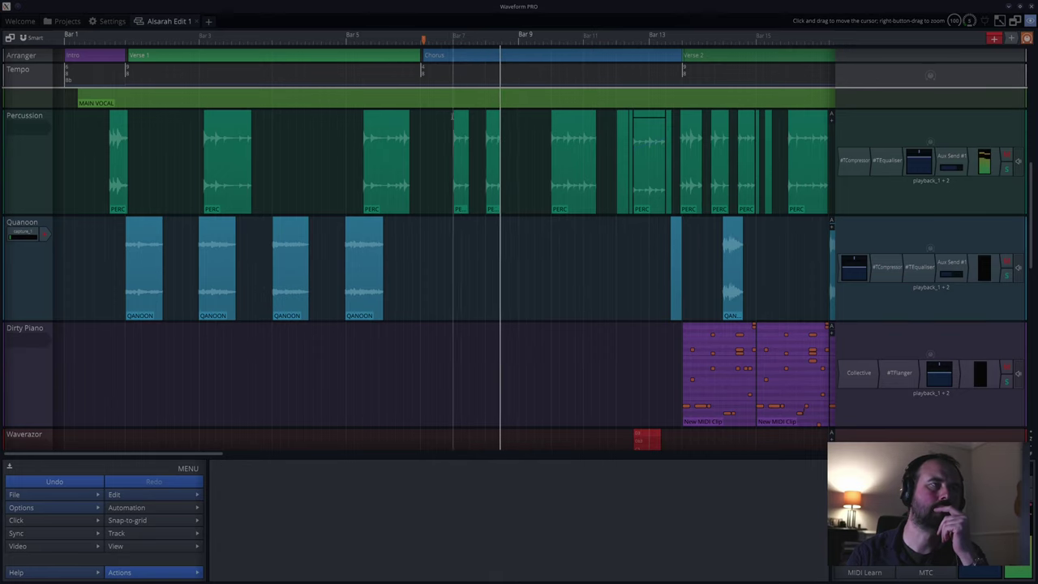
- Delete the short percussion clip at bar 7 in the first chorus
left_click(459, 116)
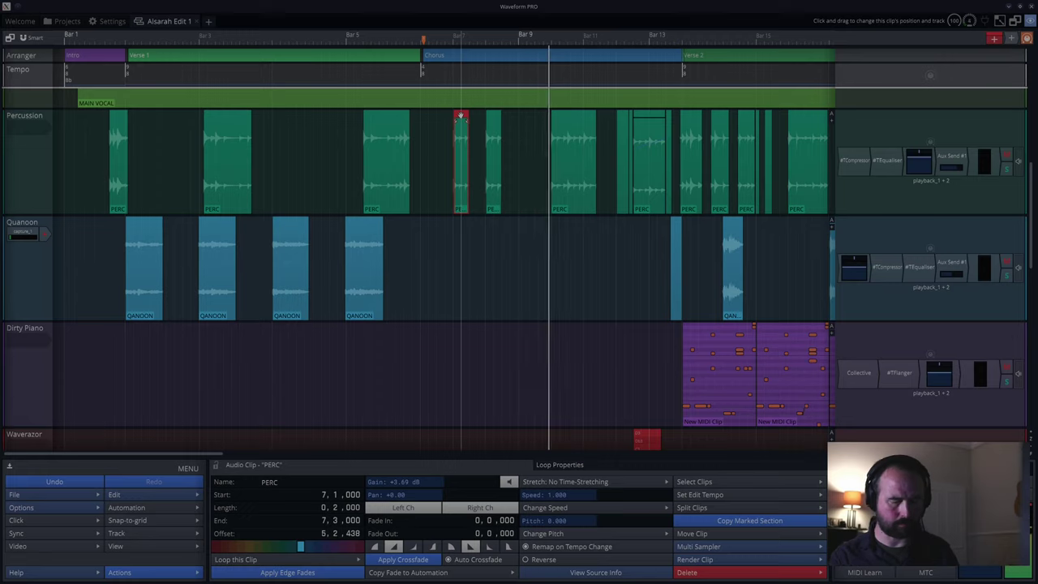
key("Delete")
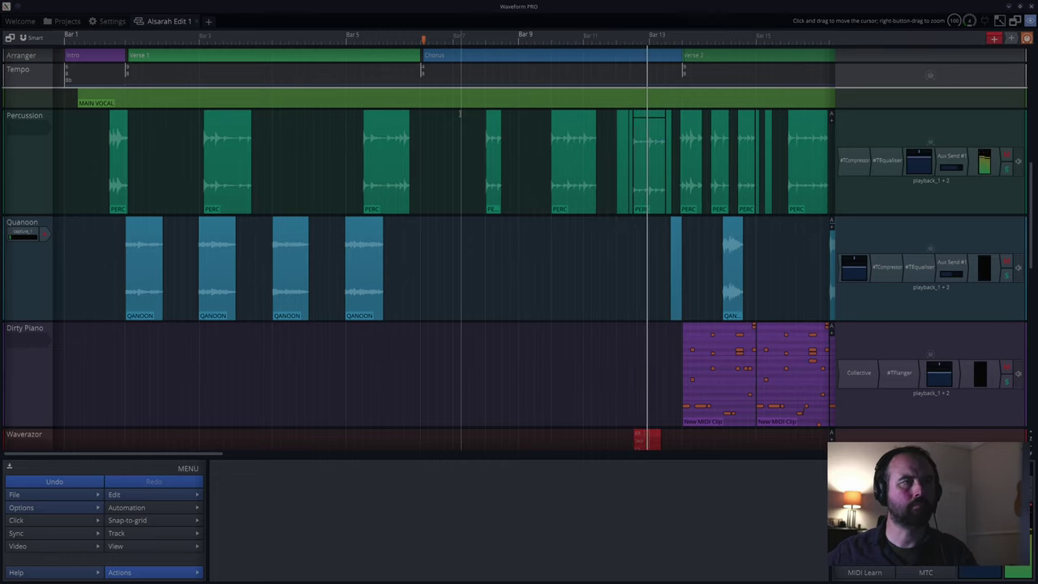
- Play the arrangement from the intro into the instrumental section to review the full mix
left_click(82, 345)
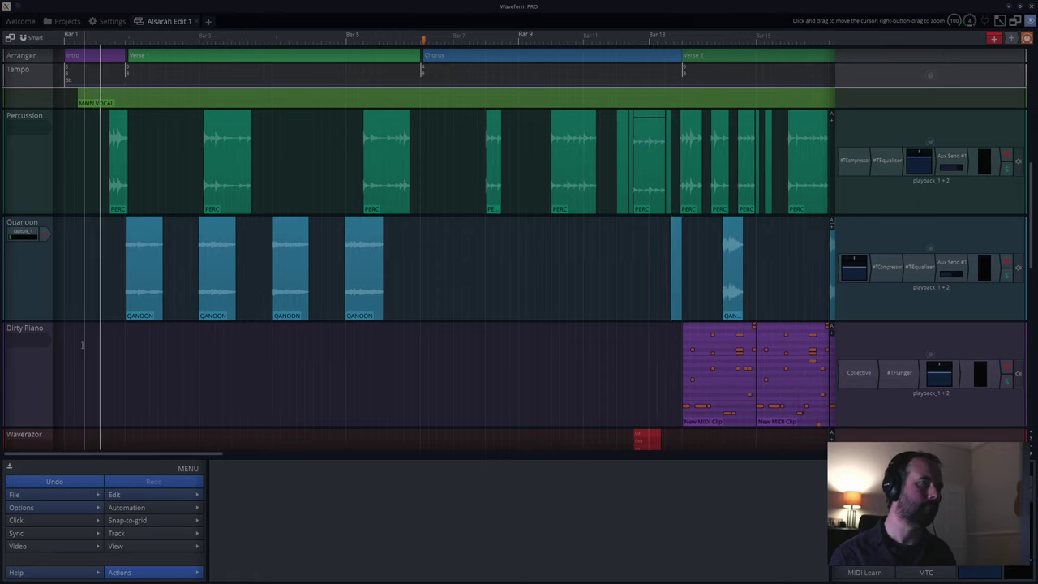
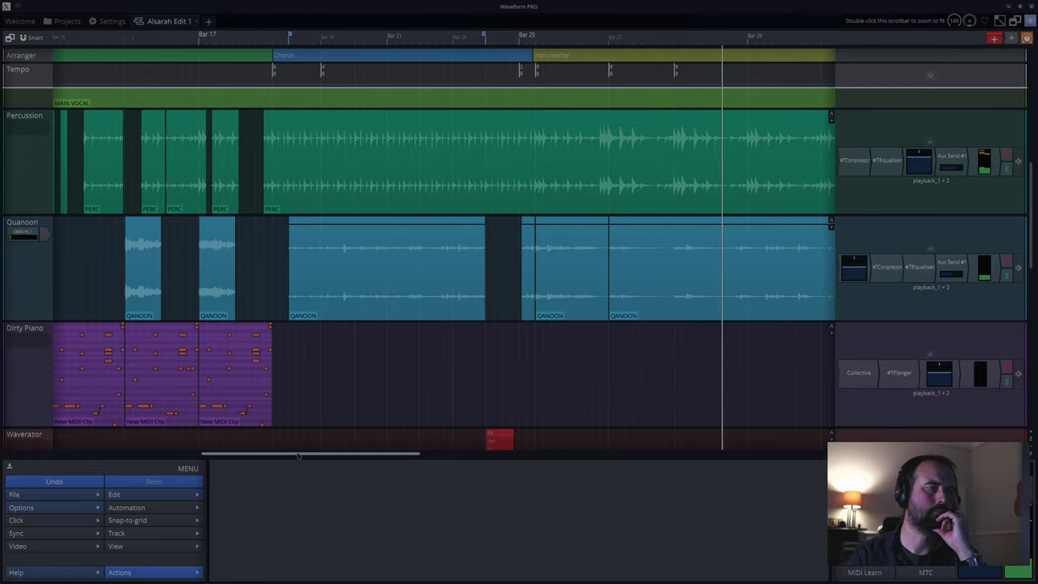
left_click_drag(299, 456, 394, 455)
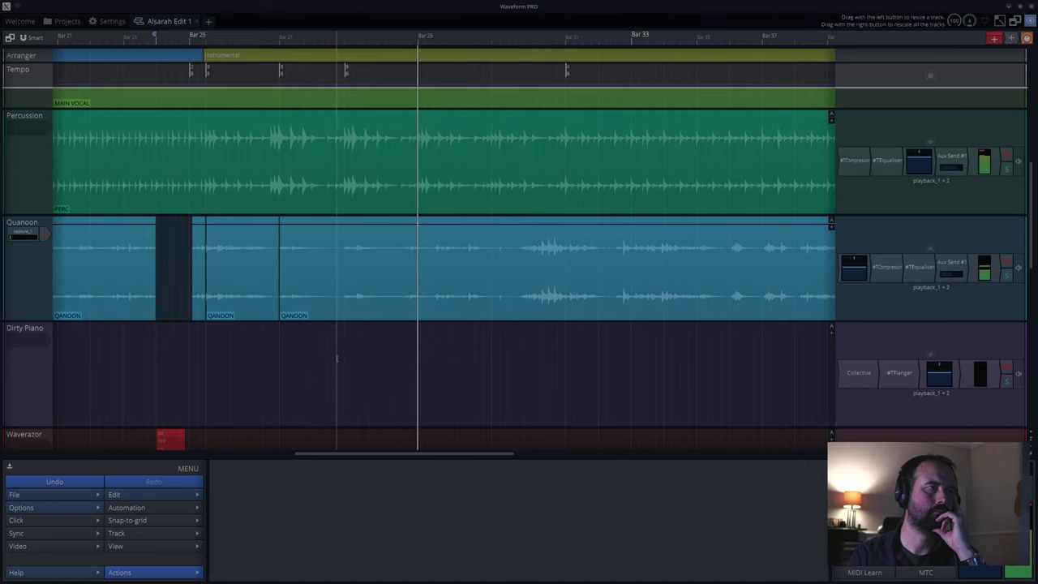
scroll(336, 358, "down", 8)
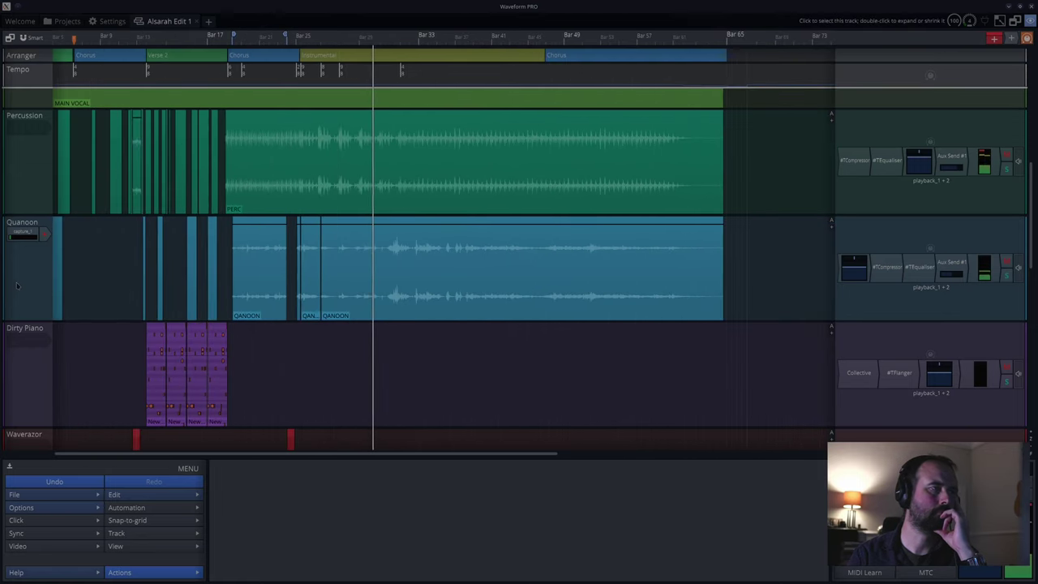
- Play the rest of the arrangement through the instrumental section and final chorus to review the full mix
scroll(17, 285, "up", 3)
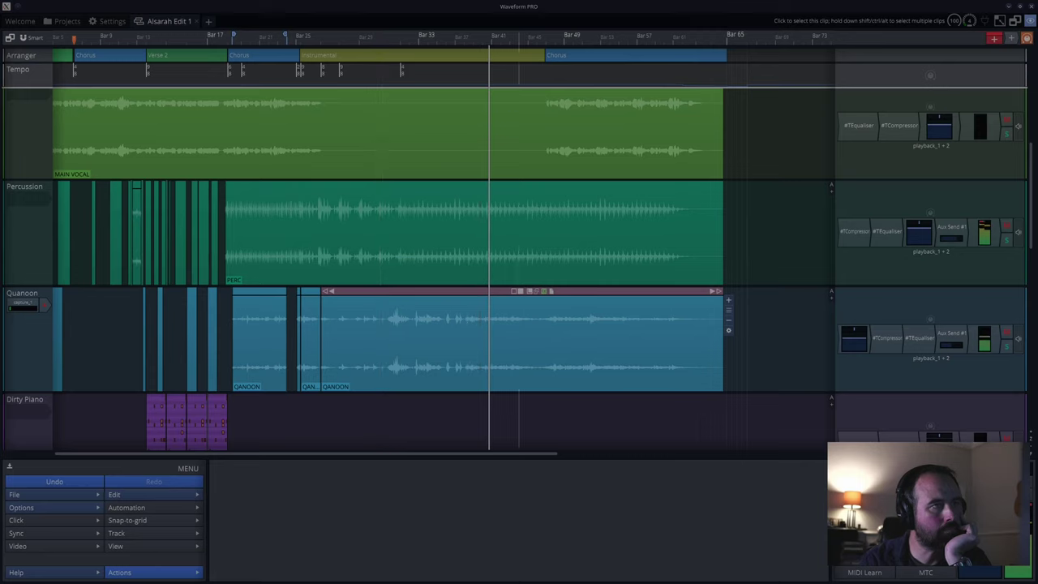
left_click(535, 403)
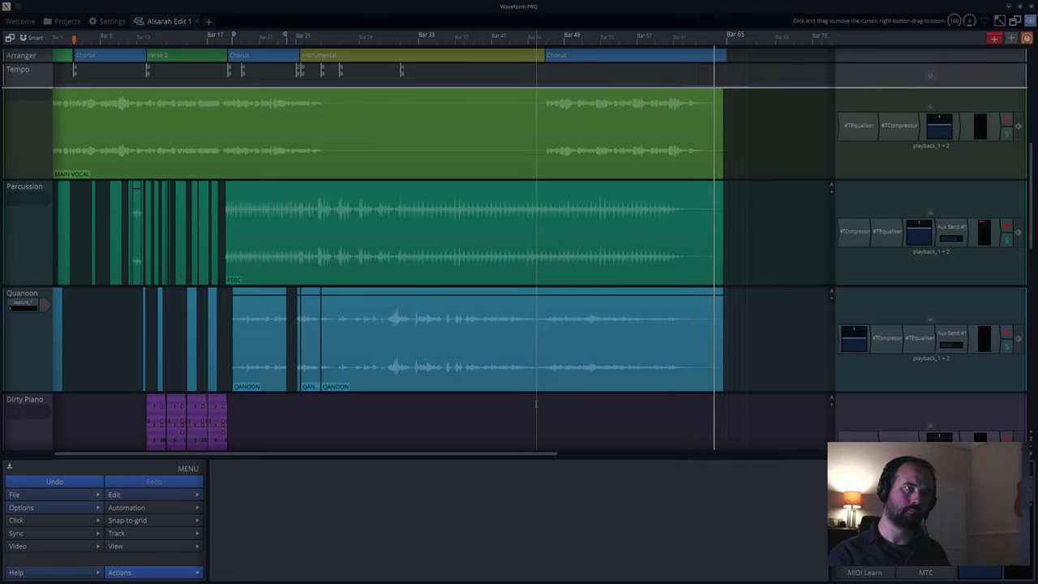
- Unmute the E Piano track and audition it in the mix around the instrumental section and the first chorus
scroll(17, 347, "up", 3)
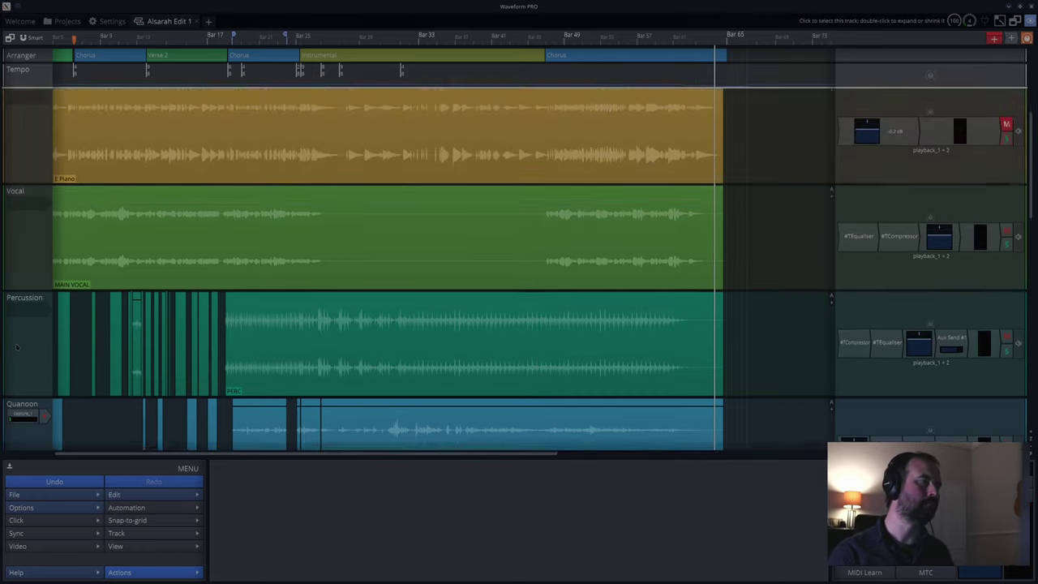
scroll(17, 347, "up", 2)
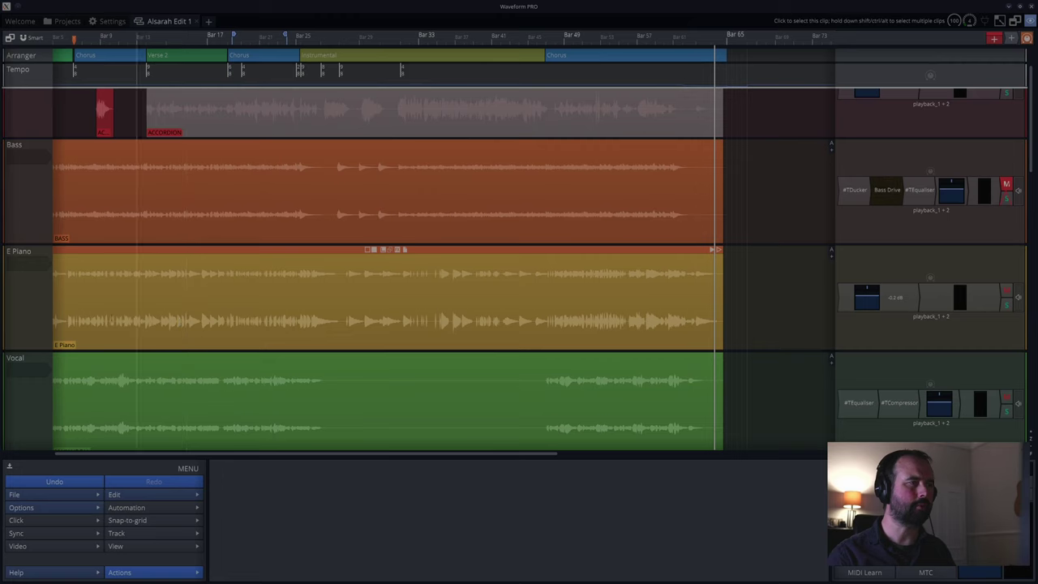
left_click(339, 292)
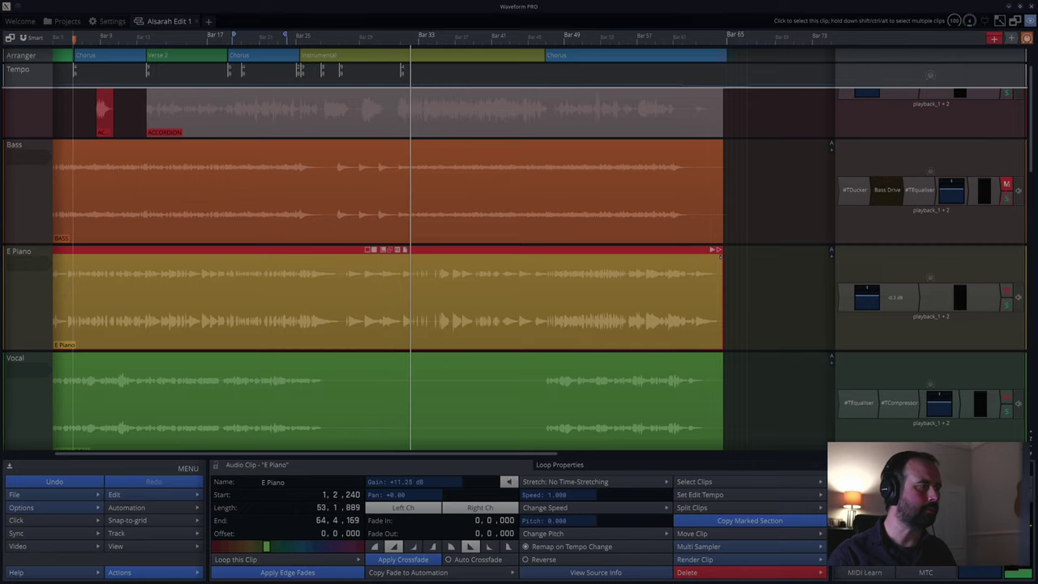
key("space")
key("space")
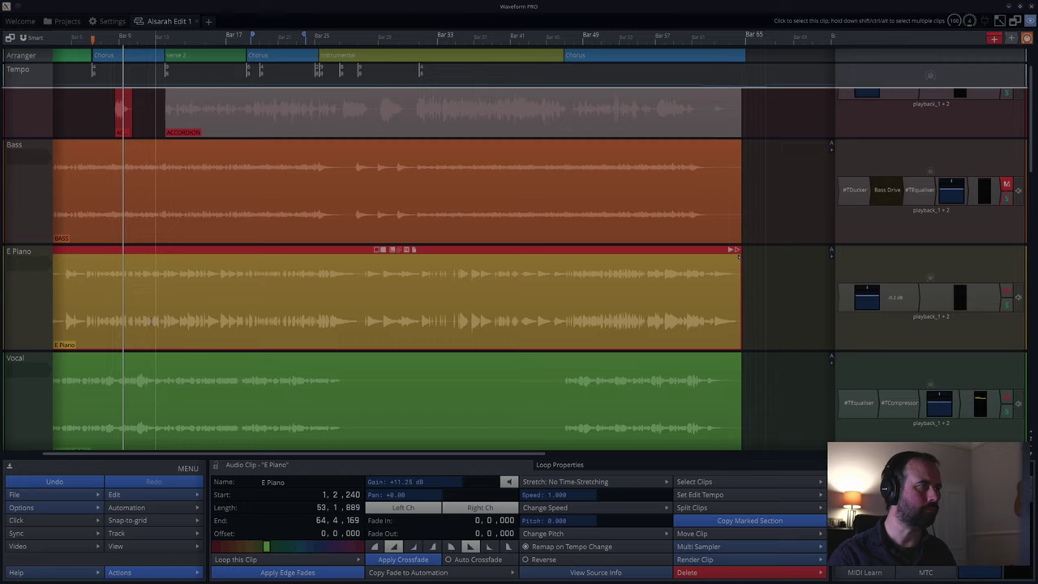
left_click(166, 325)
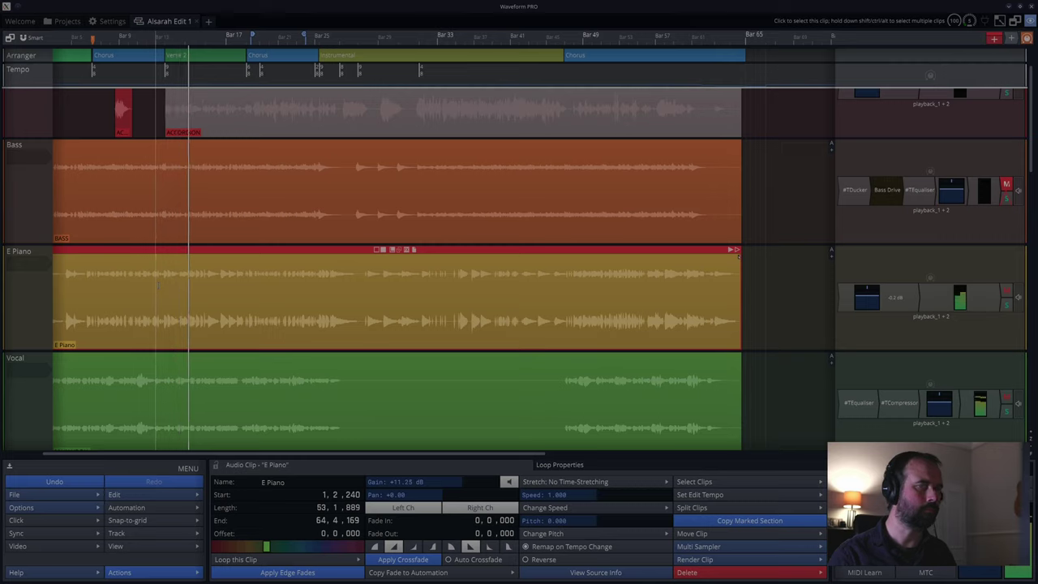
key("space")
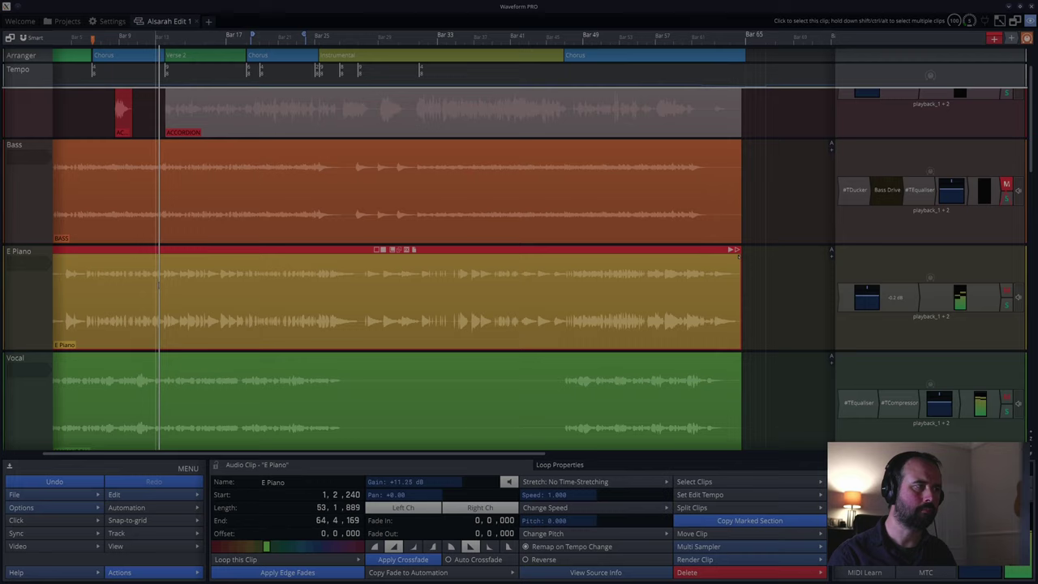
- Solo the E Piano and Vocal tracks and play them together from verse 2 and the first chorus
left_click_drag(167, 286, 165, 285)
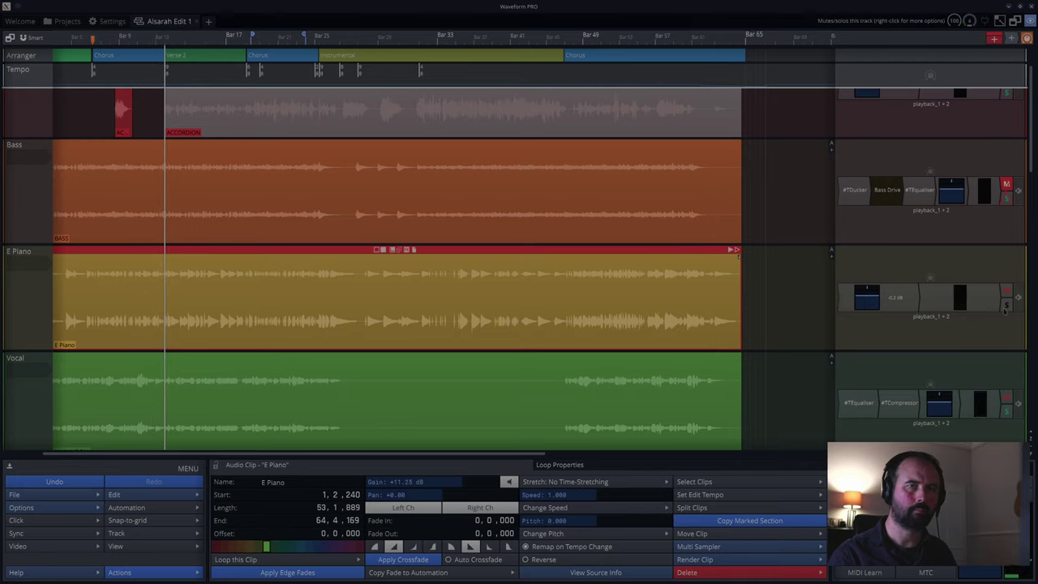
key("space")
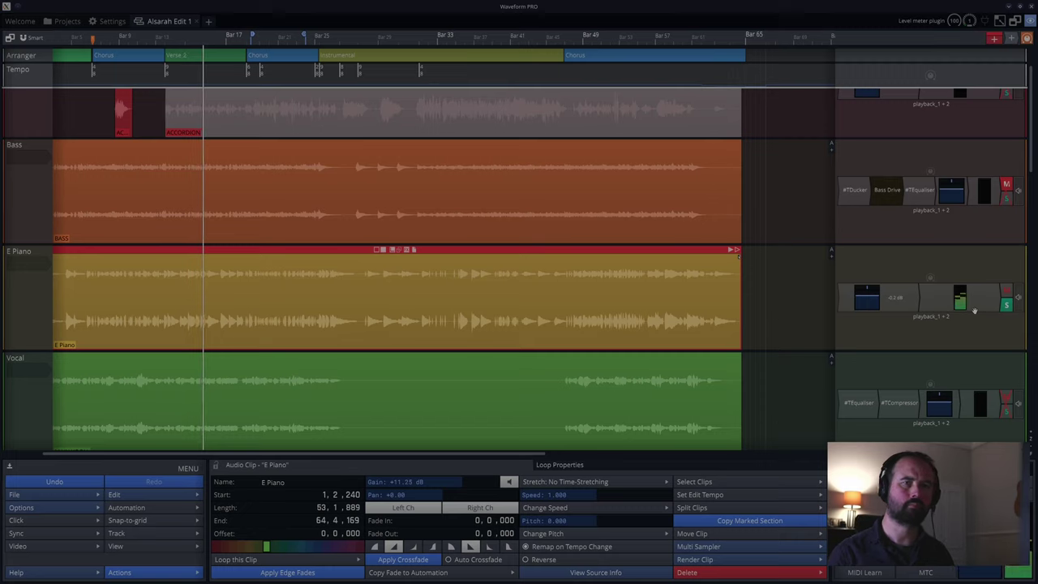
left_click(1007, 410)
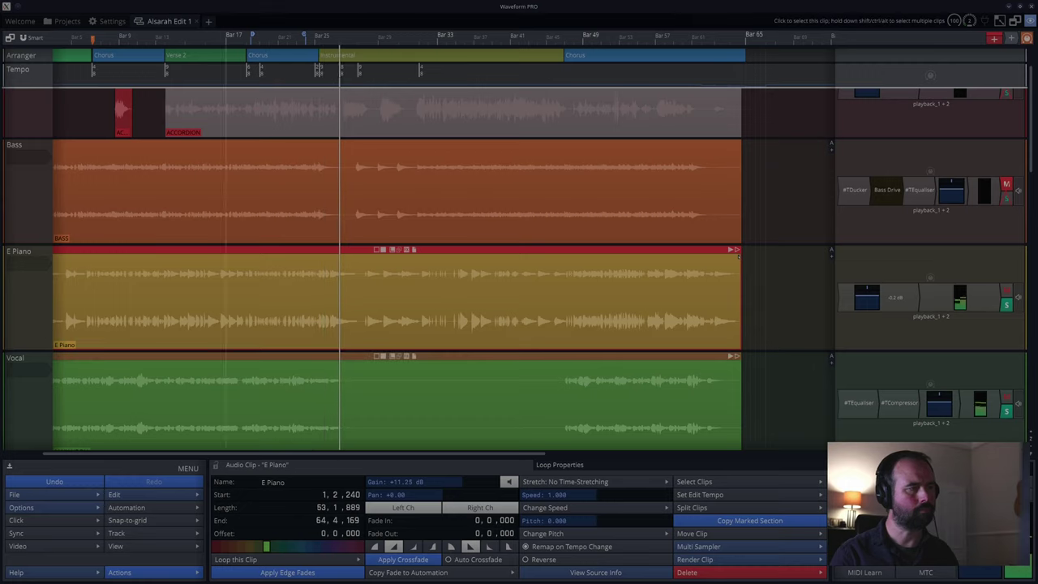
left_click(108, 398)
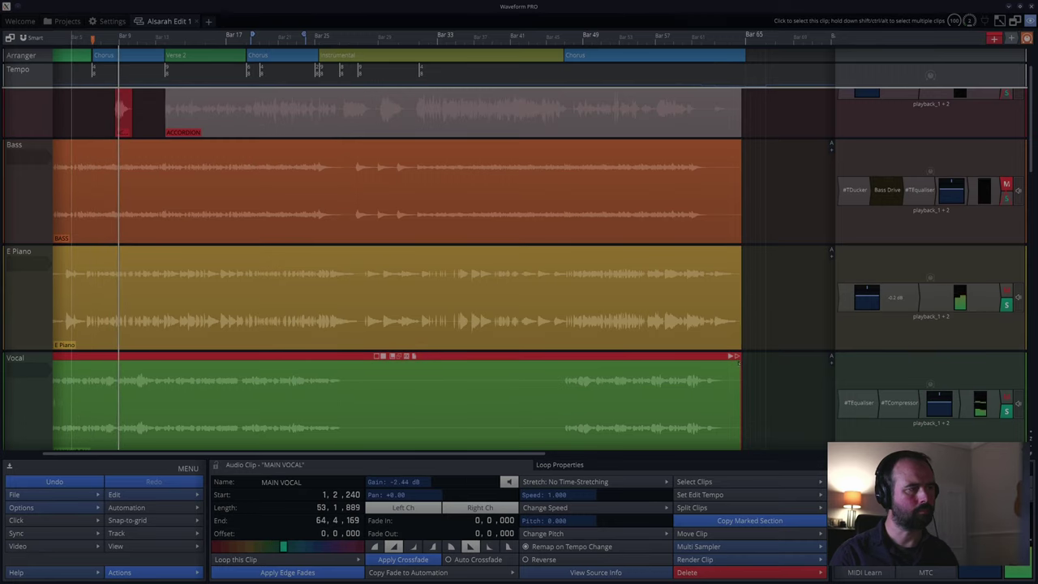
- Play verse 1 with the solos released, toggling the E Piano track's mute to compare the mix
mouse_move(55, 37)
left_mouse_down()
mouse_move(92, 40)
mouse_move(102, 58)
mouse_move(96, 24)
left_mouse_up()
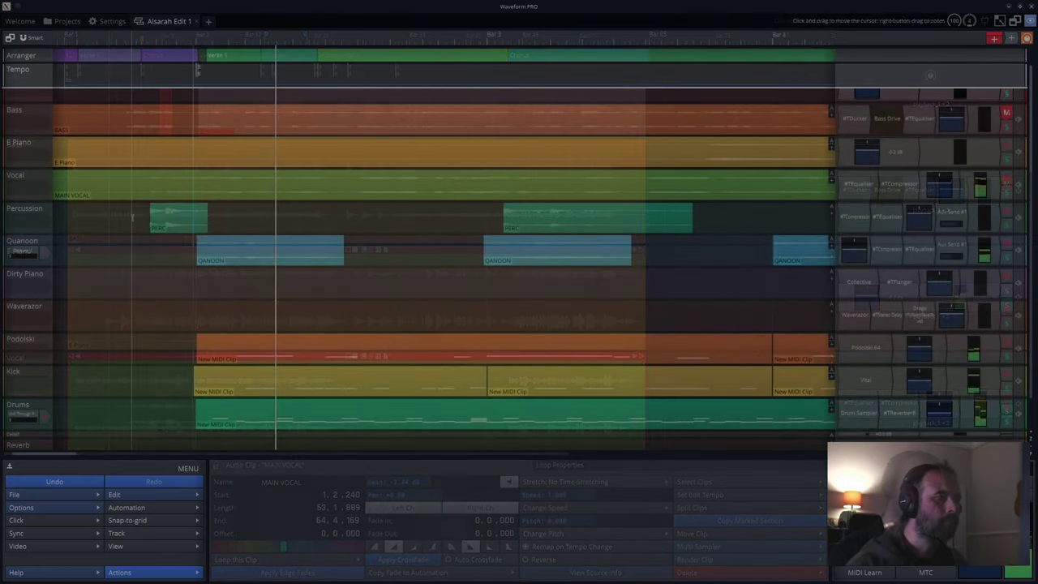
left_click(132, 217)
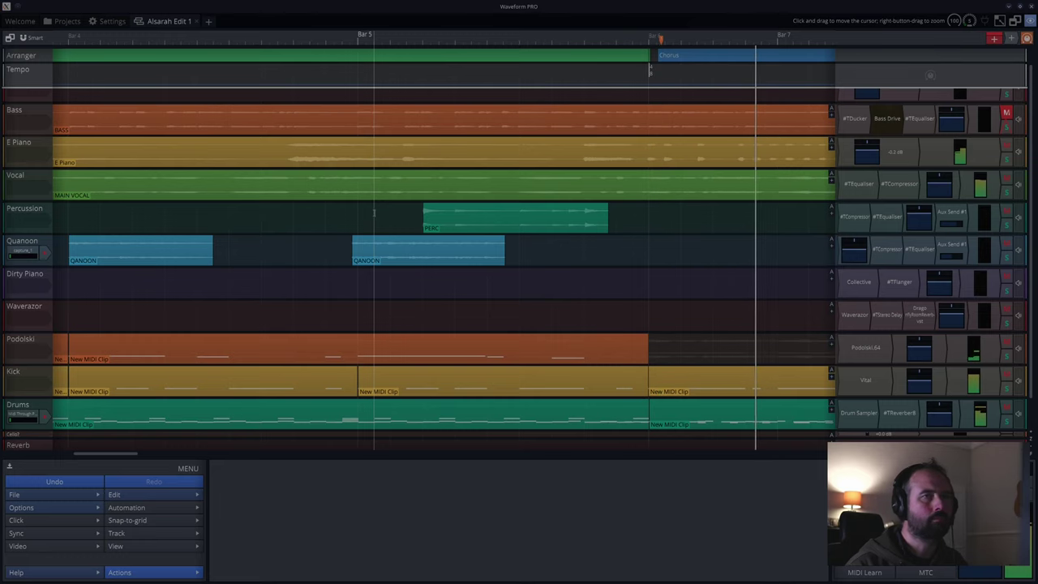
left_click(1005, 147)
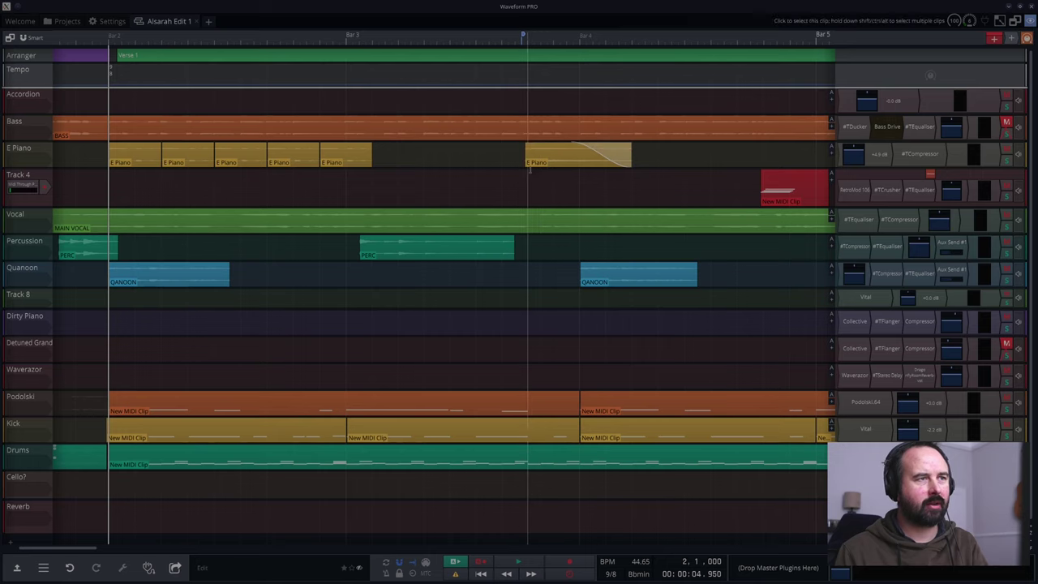
- Shorten the end of the first E Piano clip at bar 2, shift the second clip earlier, and replay from bar 2
key("space")
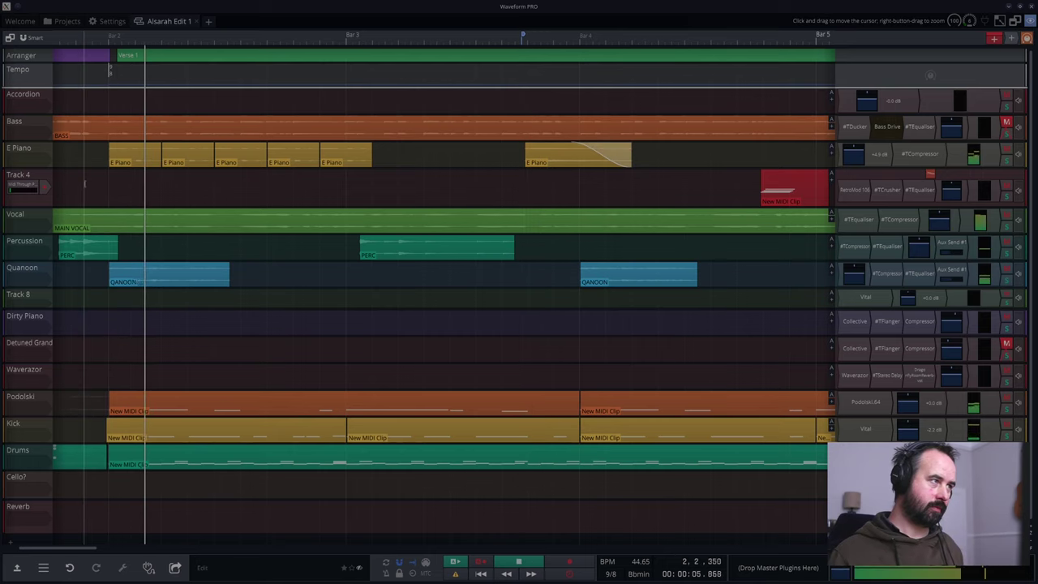
key("space")
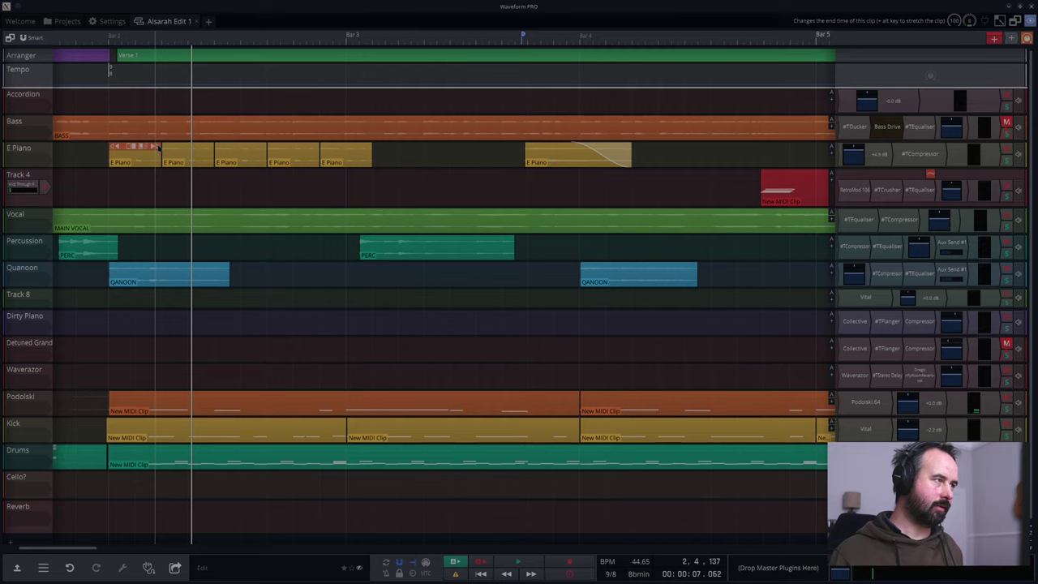
scroll(158, 148, "up", 4)
left_click_drag(193, 37, 491, 39)
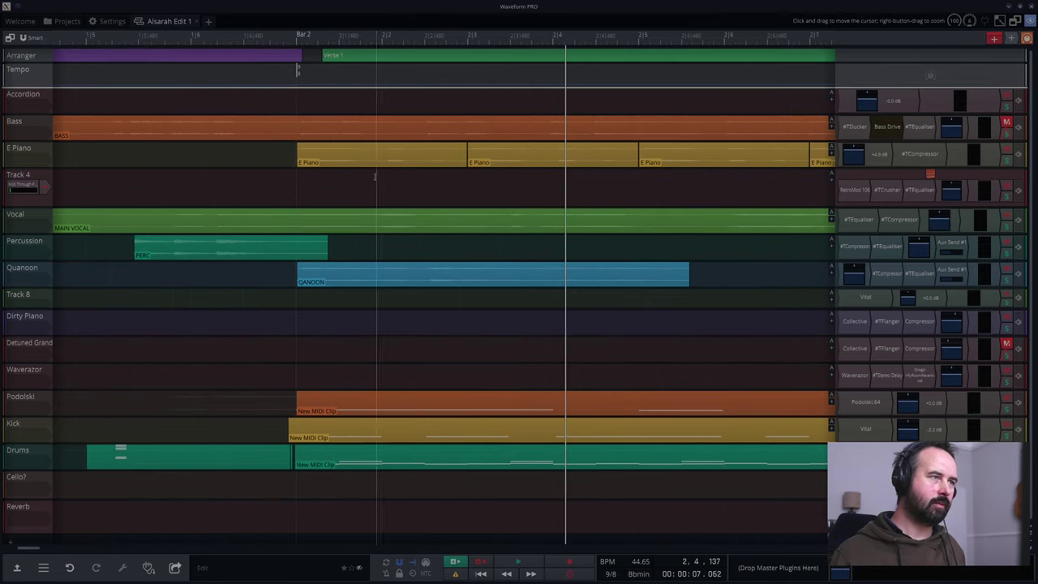
left_click_drag(463, 147, 408, 148)
mouse_move(511, 149)
left_mouse_down()
mouse_move(452, 151)
mouse_move(503, 149)
left_mouse_up()
left_click(295, 188)
key("space")
key("space")
- Extend the first E Piano clip to about one and a half beats and replay it from just before bar 2
left_click_drag(404, 149, 420, 149)
left_click(282, 190)
key("space")
key("space")
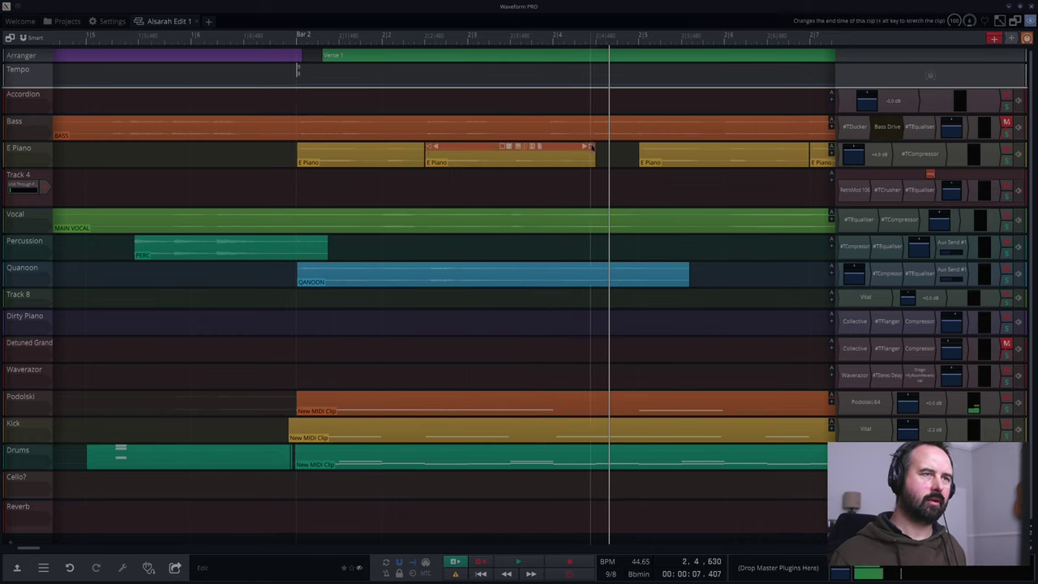
- Trim the second E Piano clip to about one and a half beats, butt the third clip against it, and replay
left_click_drag(589, 148, 549, 148)
left_click_drag(682, 149, 597, 149)
left_click(274, 201)
key("space")
key("space")
- Replay the third E Piano clip in bar 2 and trim its end to a length of about one beat
left_click(553, 191)
key("space")
key("space")
left_click_drag(721, 148, 638, 149)
- Delete the two remaining E Piano clips after the three trimmed ones in bar 2
left_click_drag(760, 38, 454, 38)
scroll(497, 114, "down", 2)
left_click(560, 152)
left_click(648, 152, "shift")
key("Delete")
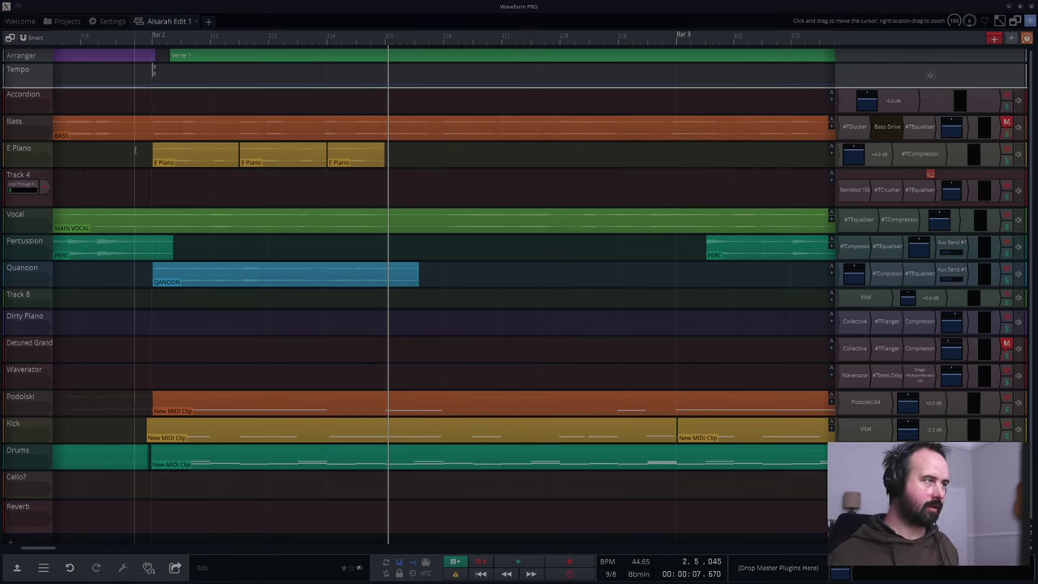
- Duplicate the three trimmed E Piano clips directly after themselves in bar 2 and replay the pattern
left_click(196, 154)
left_click(311, 152, "shift")
left_click(349, 154, "shift")
key("d")
left_click(172, 186)
key("space")
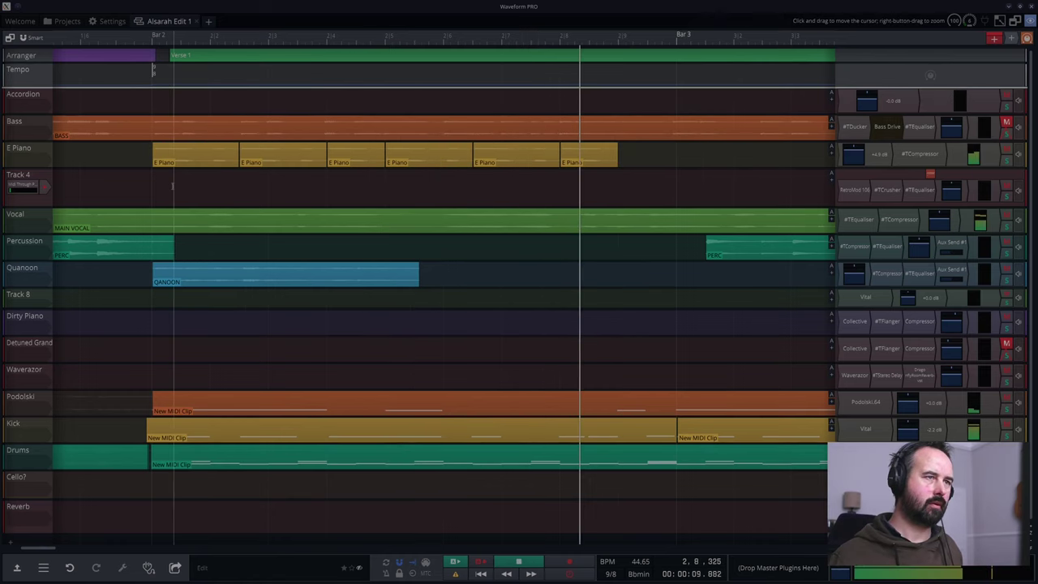
key("space")
- Set the pitch of the fourth E Piano clip, starting at beat 5 of bar 2, to 3.000 and replay from bar 2
left_click(382, 188)
left_click(407, 154)
left_click(19, 569)
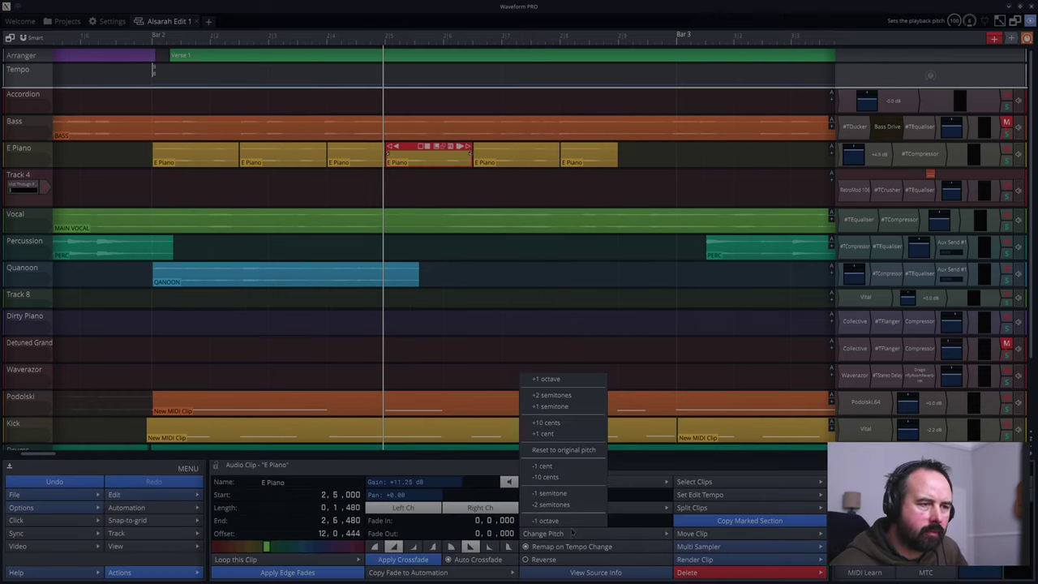
left_click(572, 533)
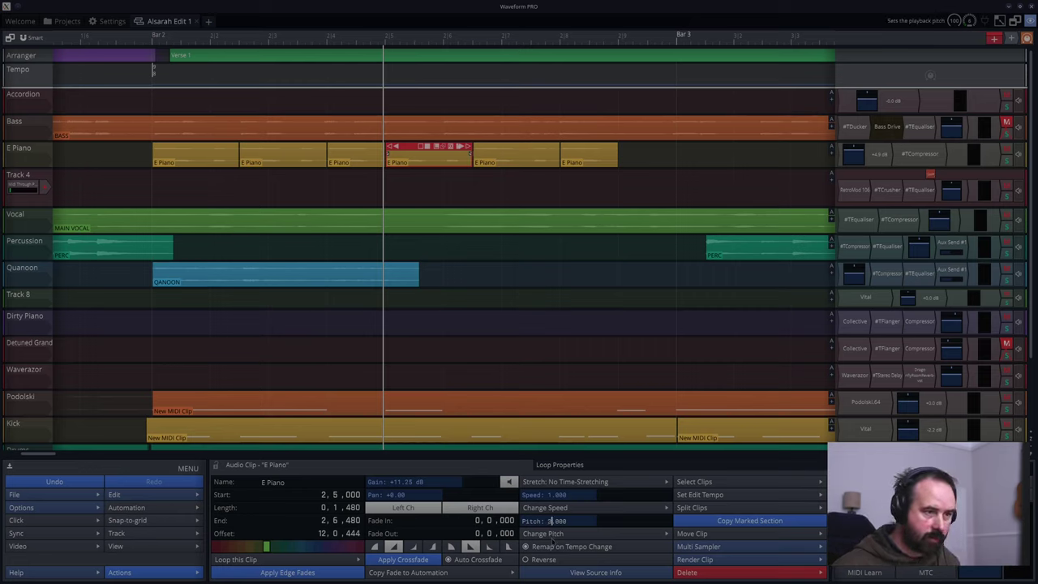
left_click(152, 189)
key("space")
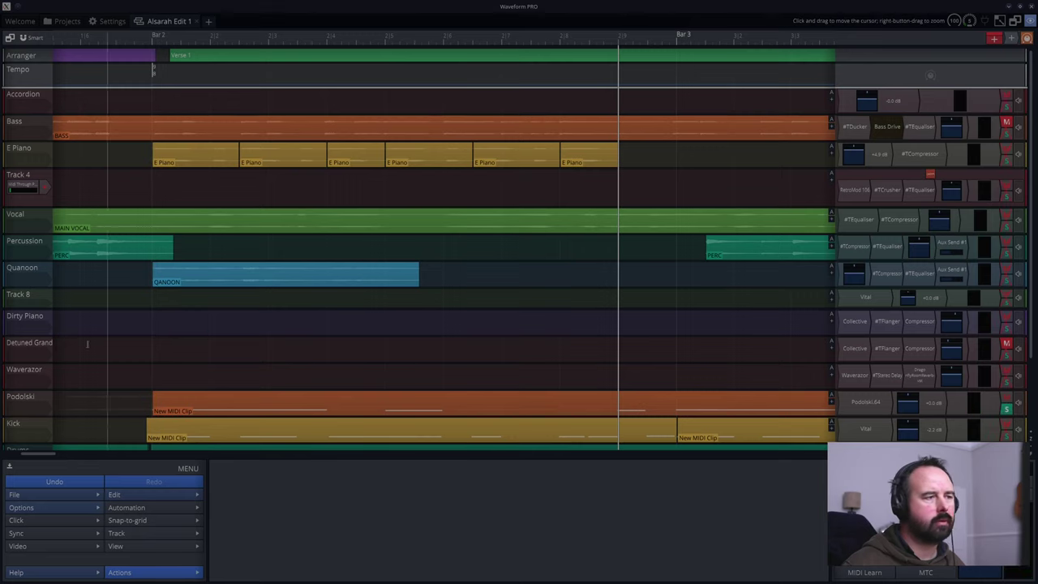
- Listen to the Podolski track soloed from just before bar 2, and replay the full mix with the solo released
key("space")
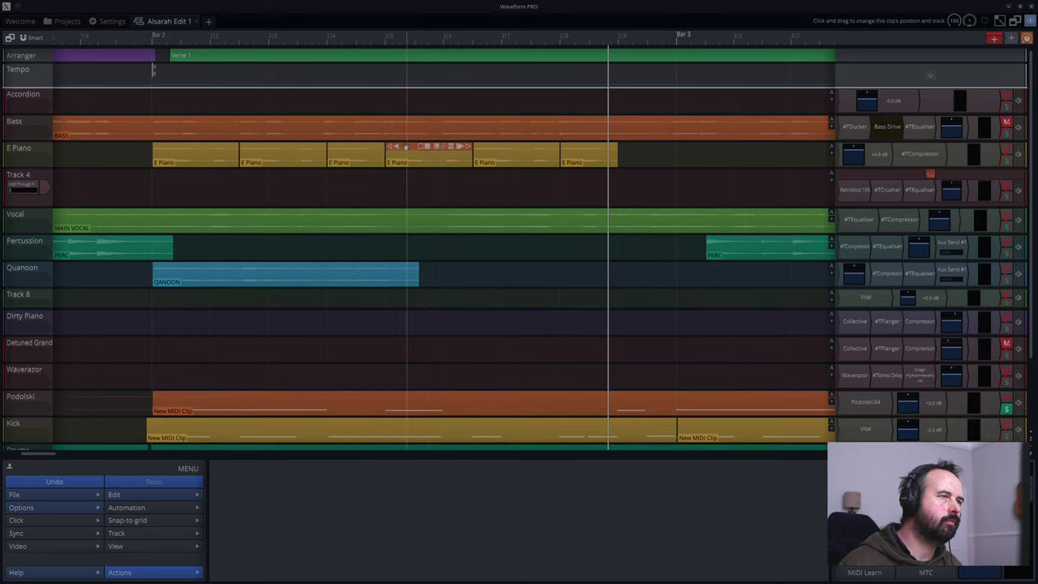
left_click(144, 187)
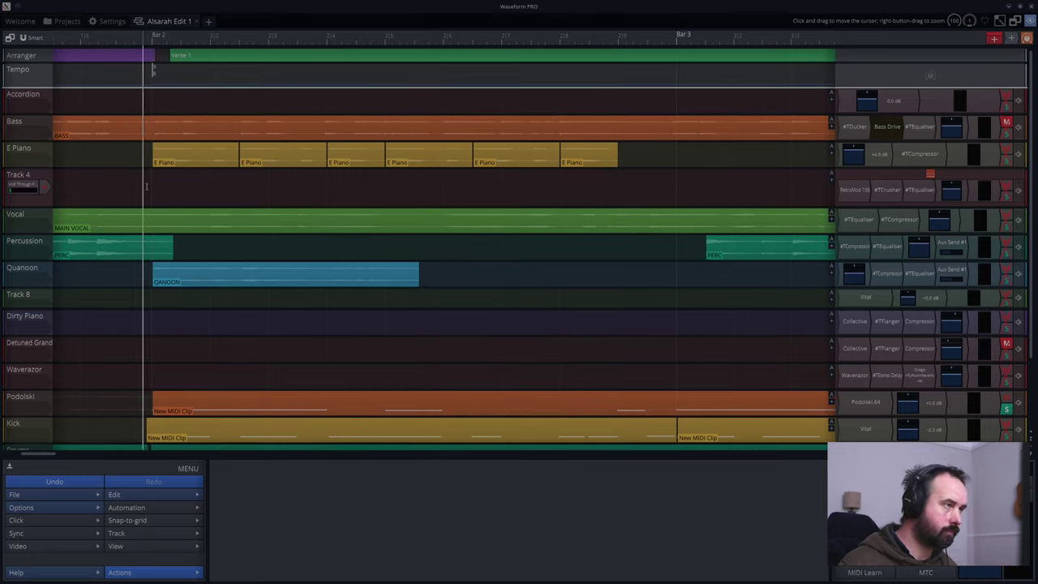
key("space")
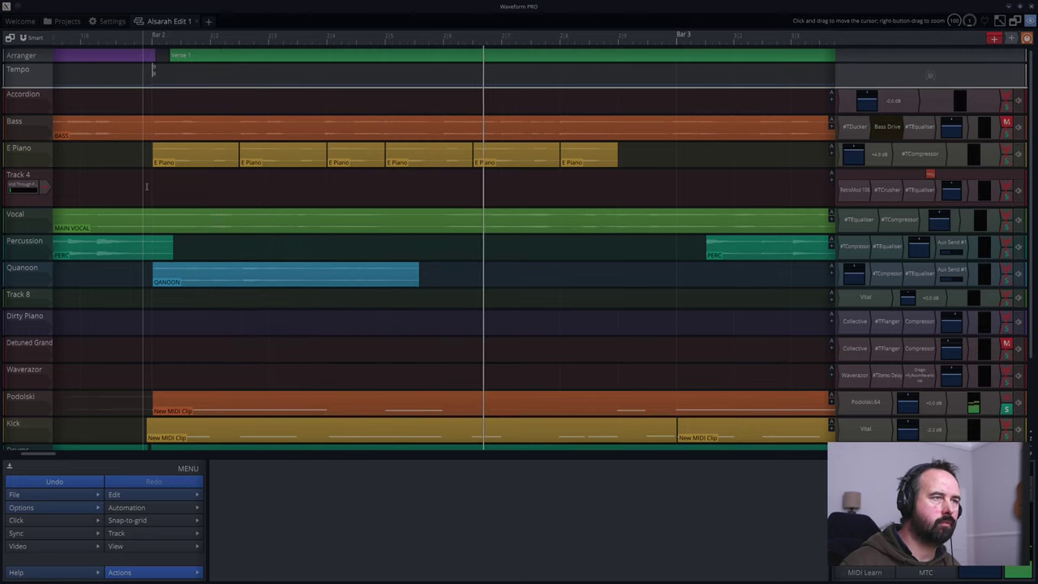
key("space")
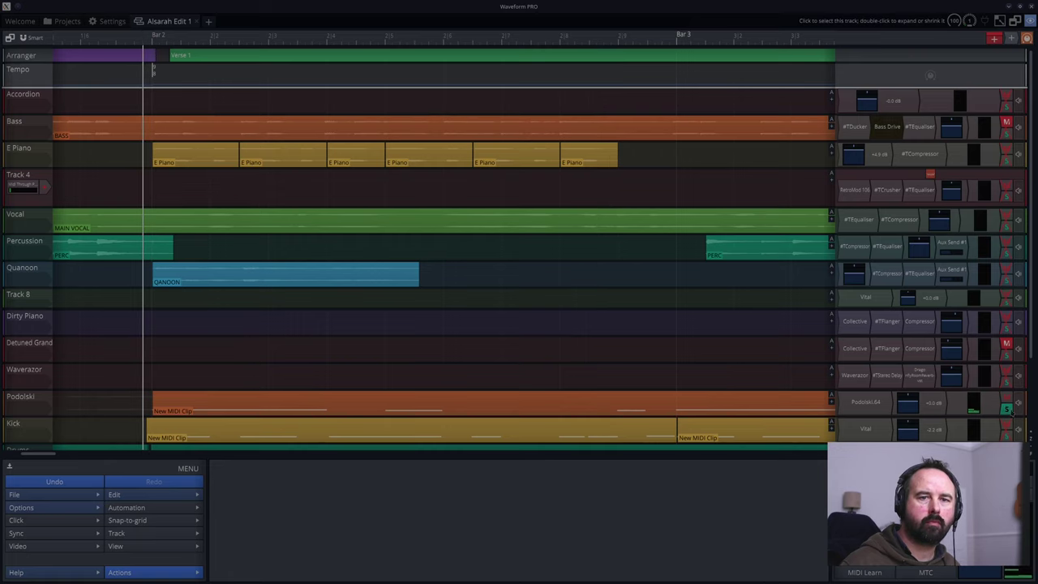
key("space")
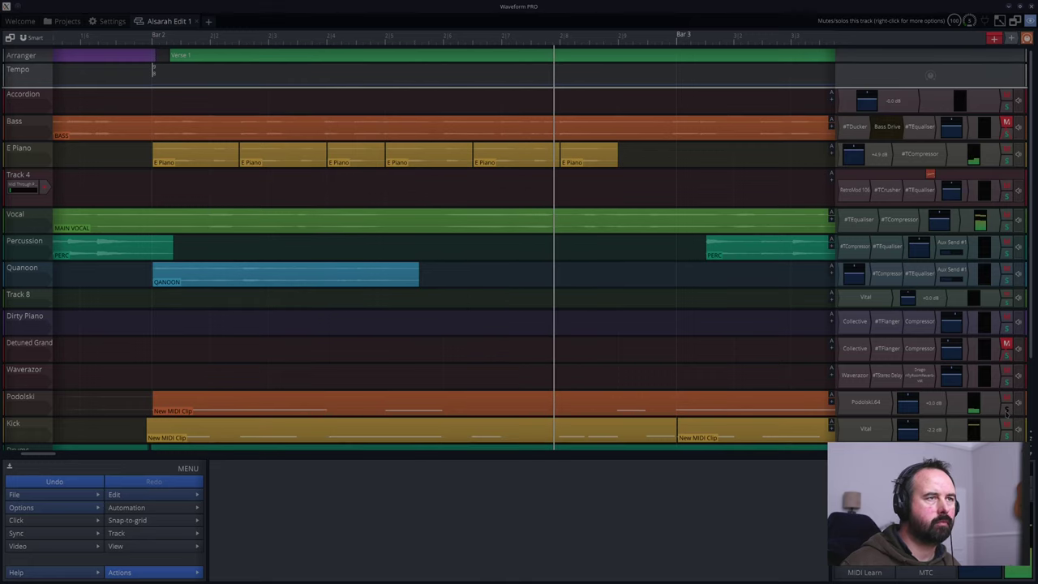
- Change the pitch of the three duplicated E Piano clips together and replay the pattern from bar 2
left_click(406, 149)
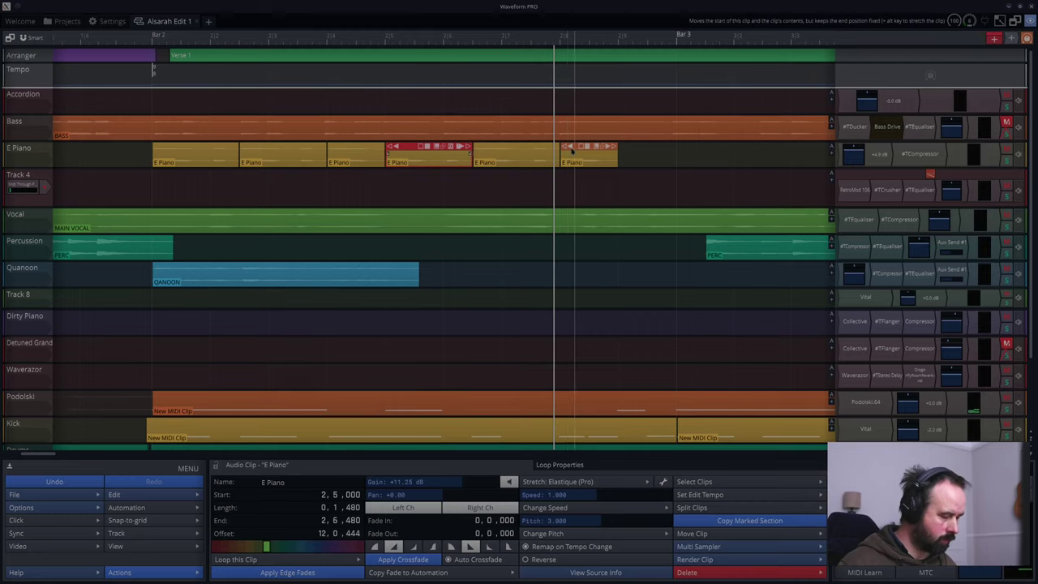
left_click(591, 146, "shift")
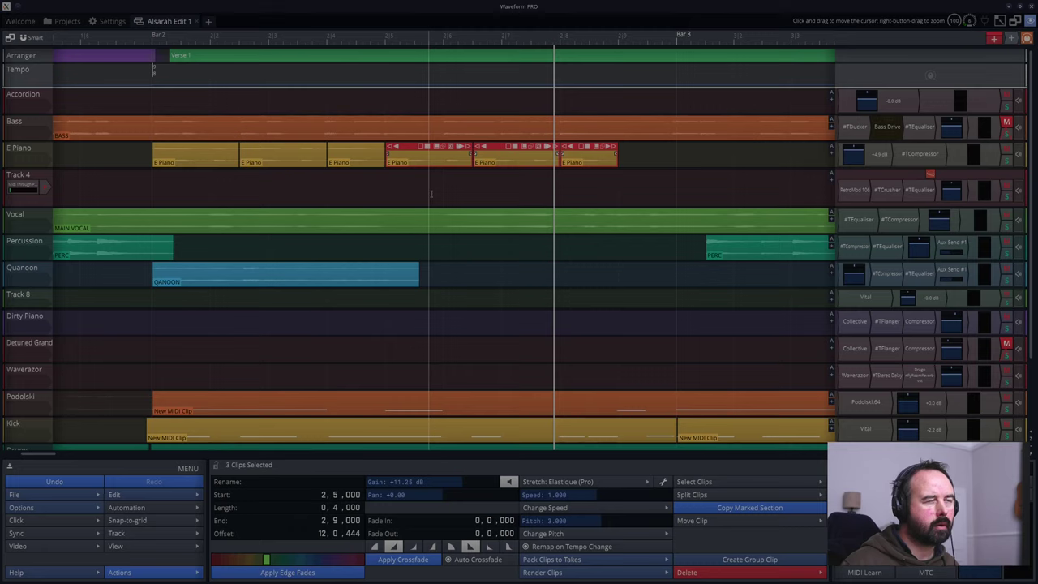
left_click(559, 533)
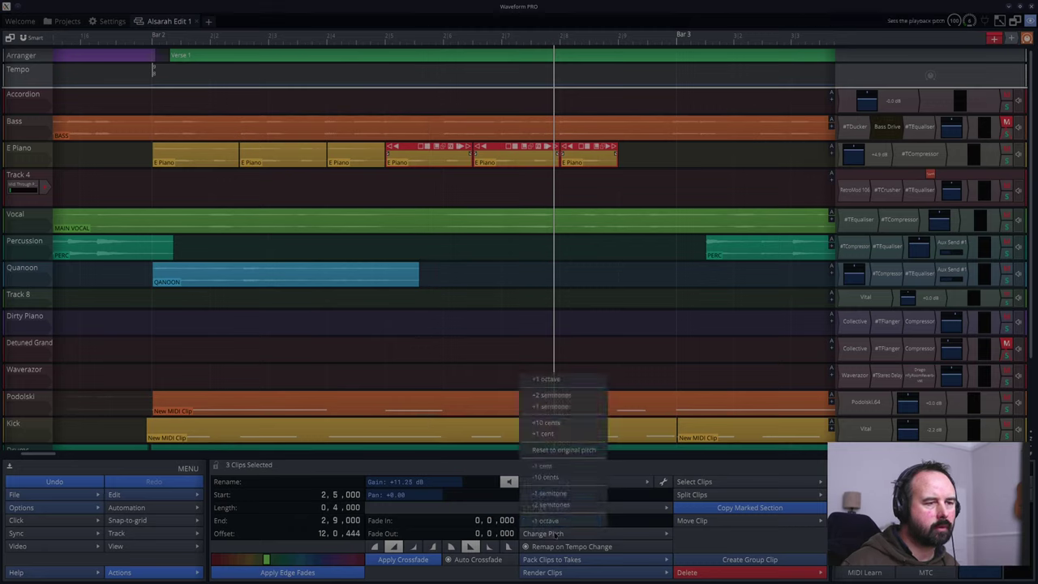
left_click(549, 520)
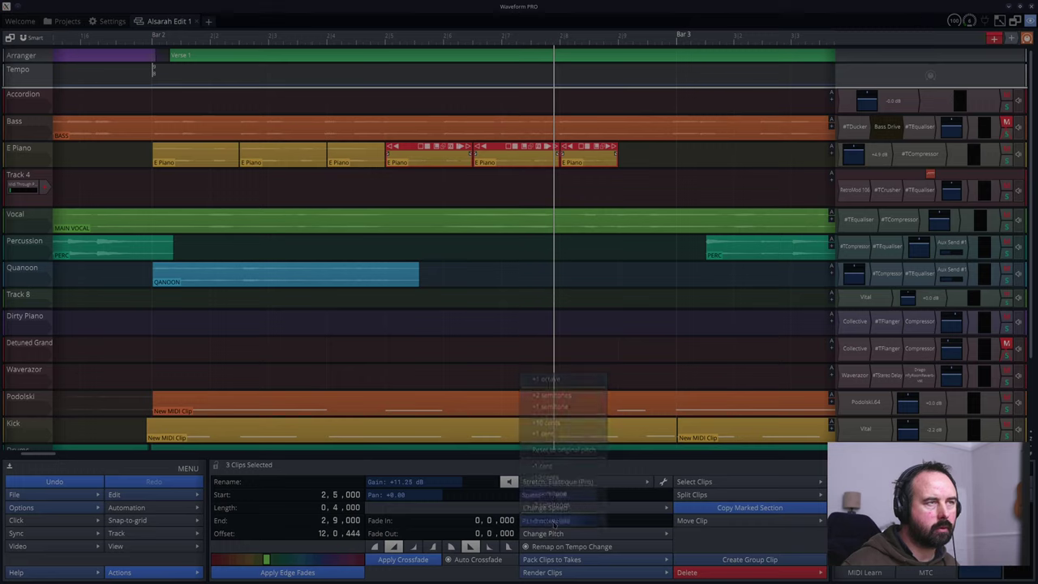
left_click(374, 177)
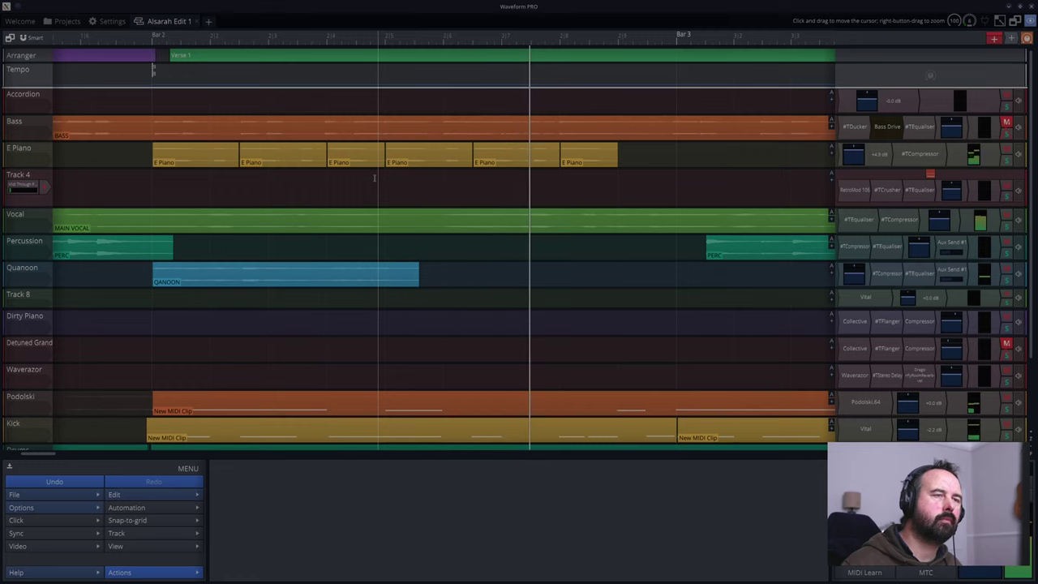
left_click(150, 179)
key("space")
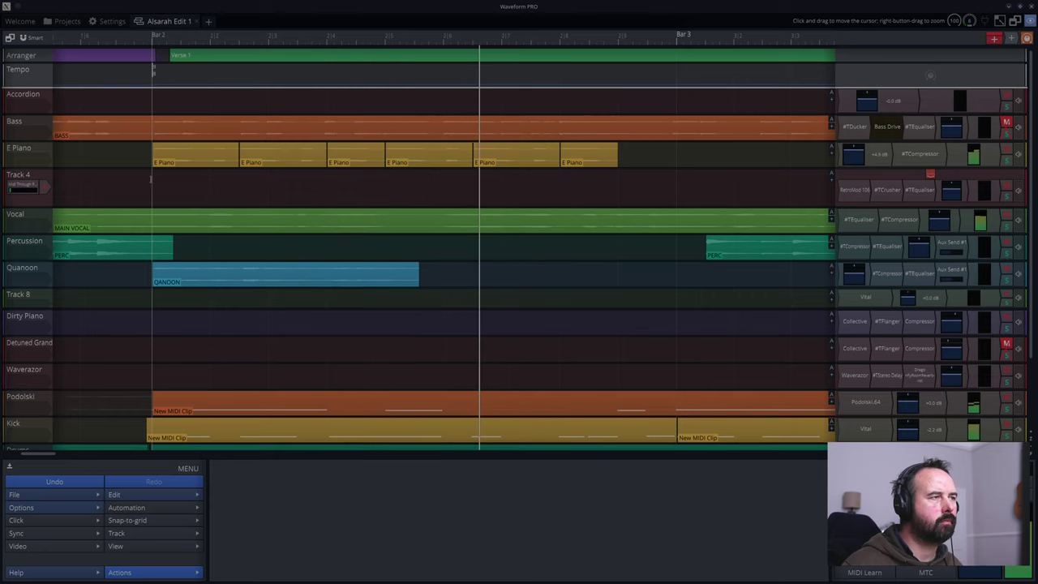
- Lower the pitch of the first three E Piano clips in bar 2 together to -12.000 and replay from bar 2
key("space")
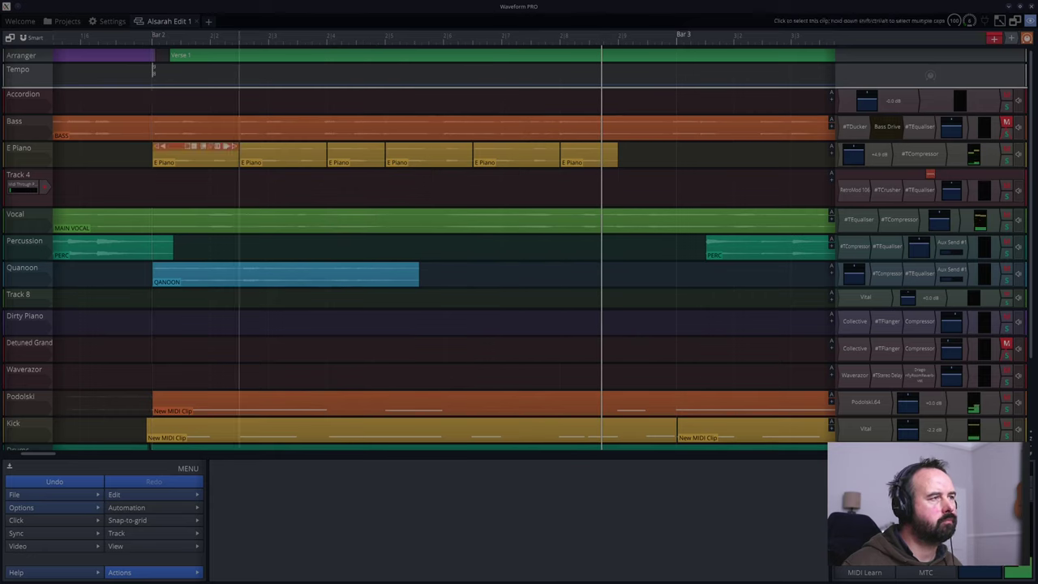
left_click(173, 148)
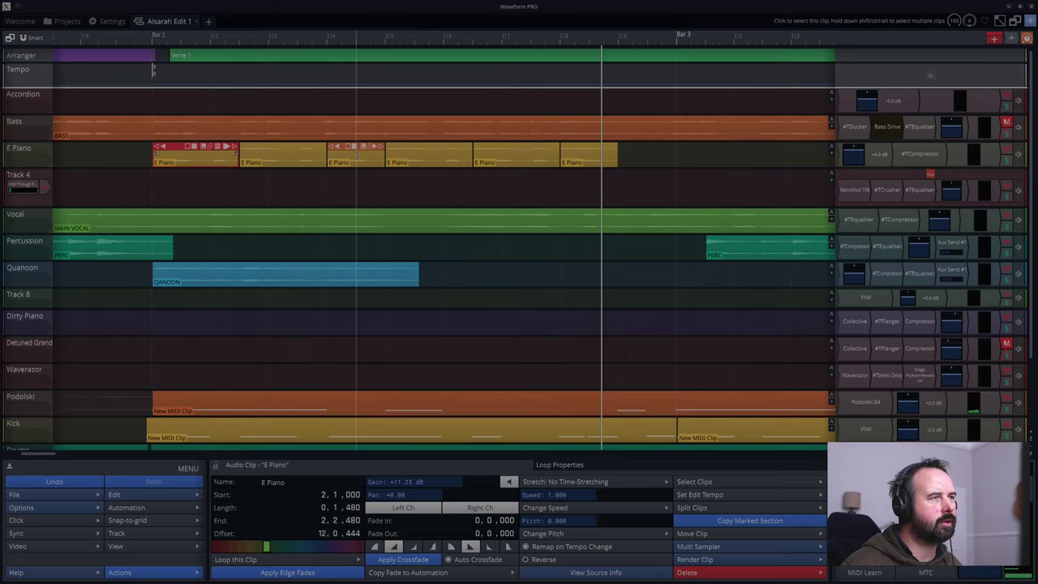
left_click(342, 148, "shift")
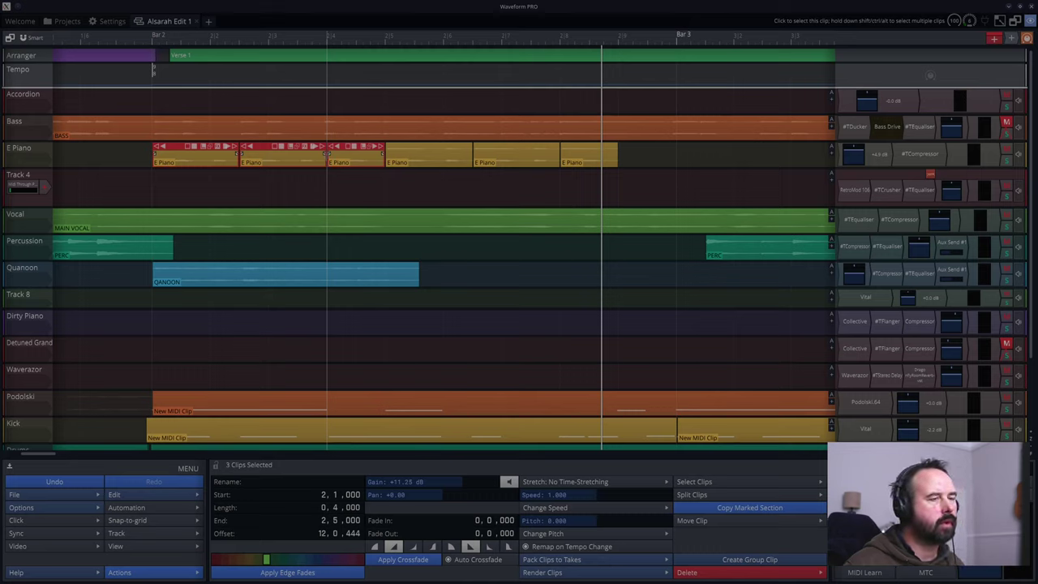
left_click(564, 536)
left_click(559, 524)
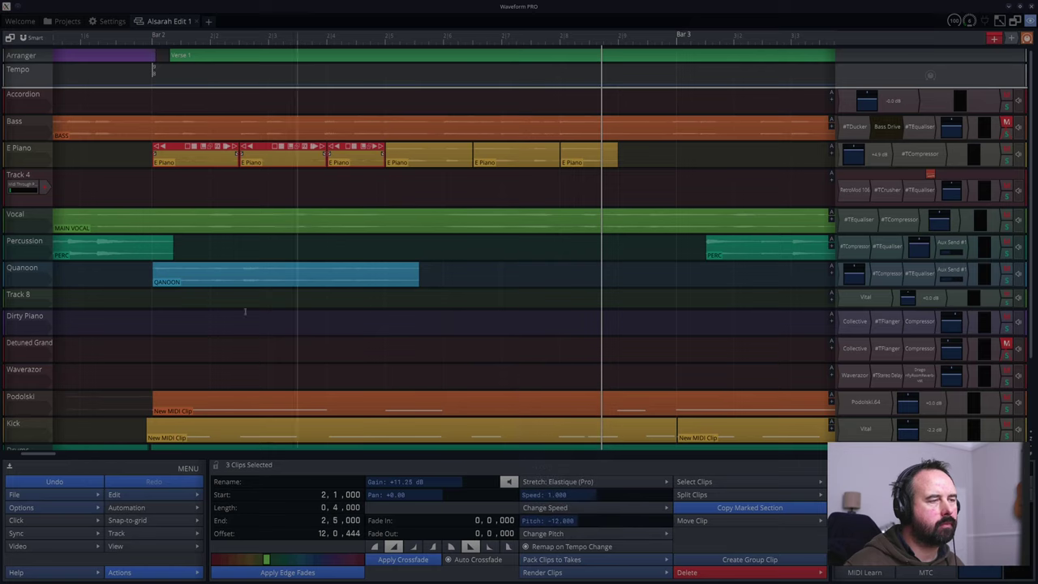
left_click(151, 189)
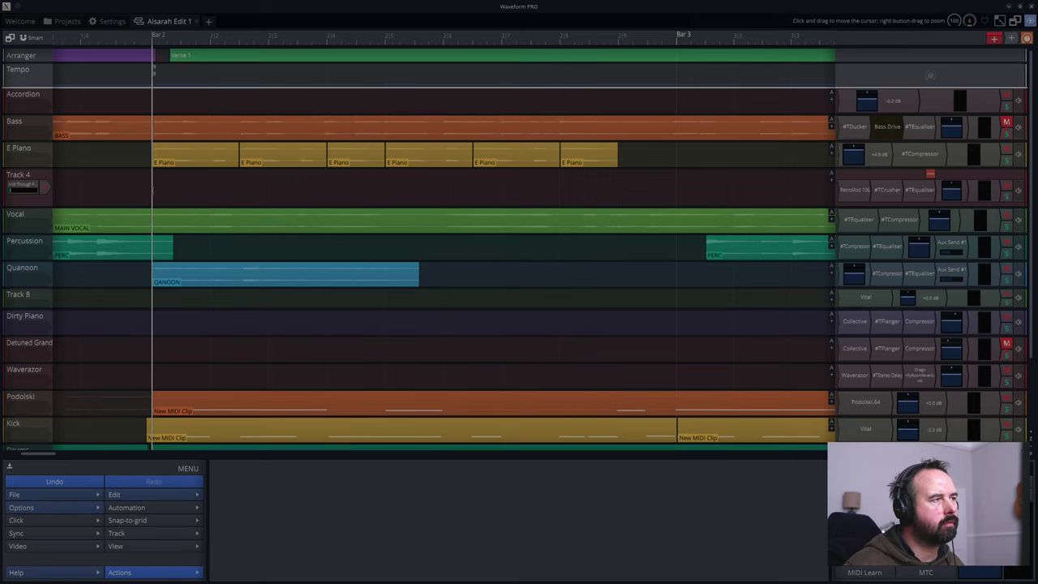
key("space")
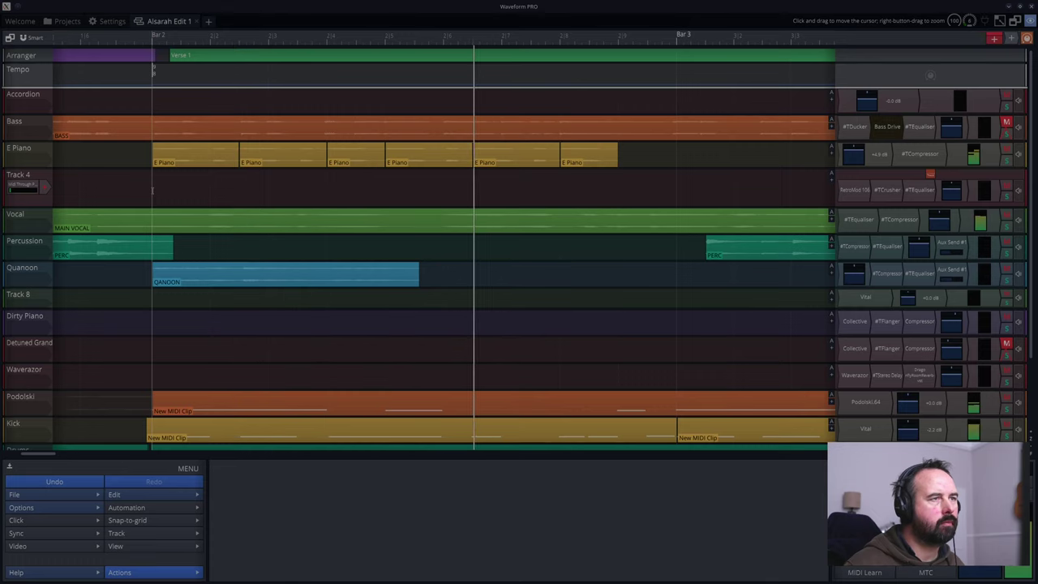
key("space")
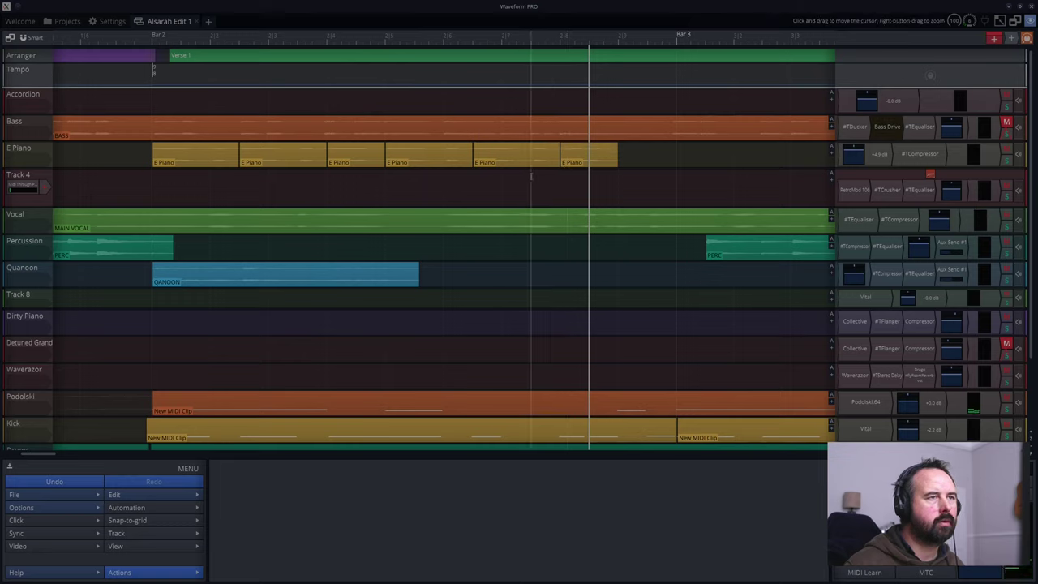
- Listen to the second half of the E Piano pattern from beat 5 of bar 2
mouse_move(567, 150)
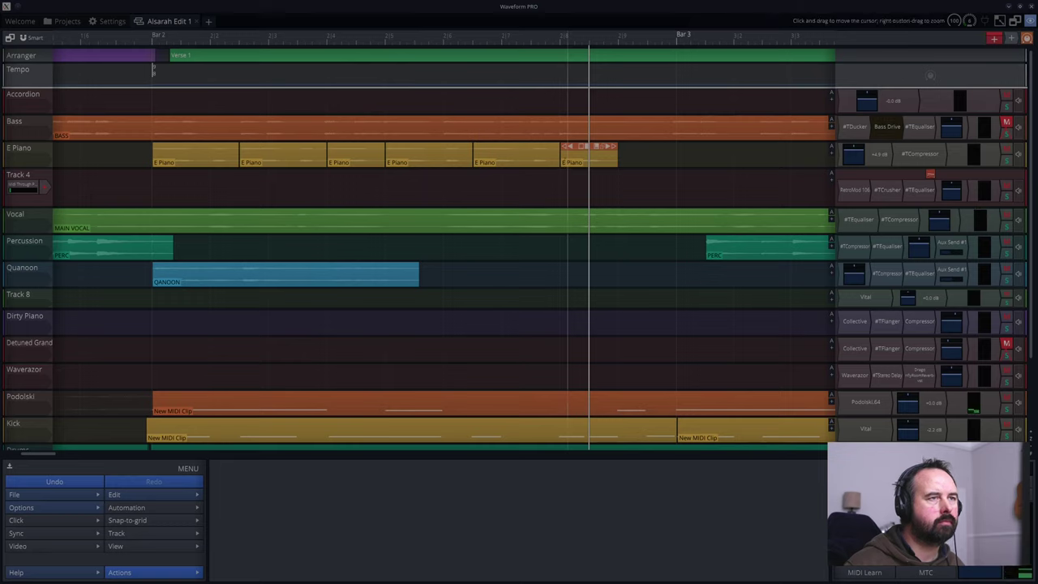
left_click(386, 185)
key("space")
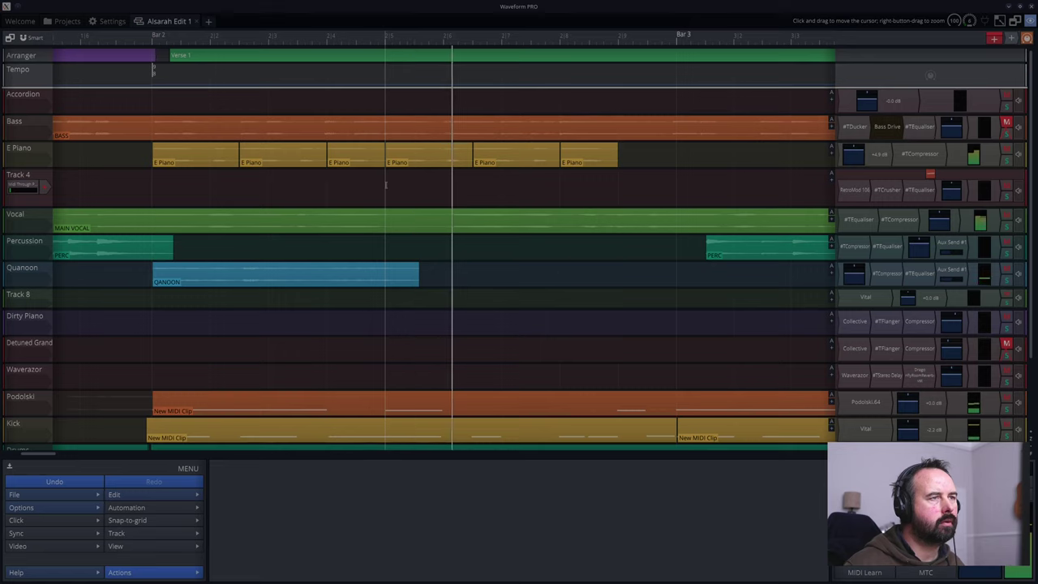
key("space")
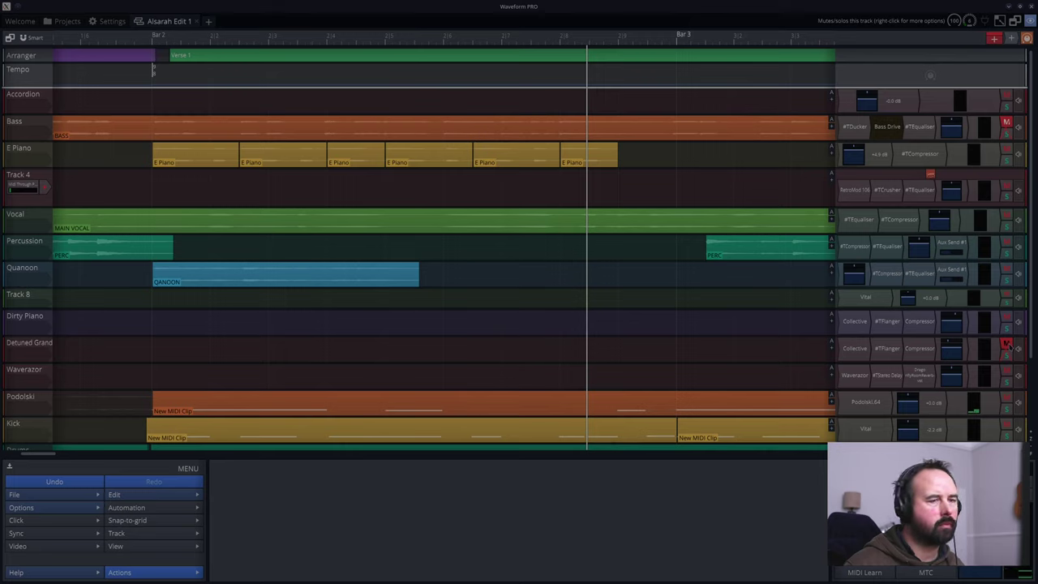
- Solo the Podolski track and listen to its part in the second half of bar 2
left_click(1006, 410)
left_click(448, 377)
key("space")
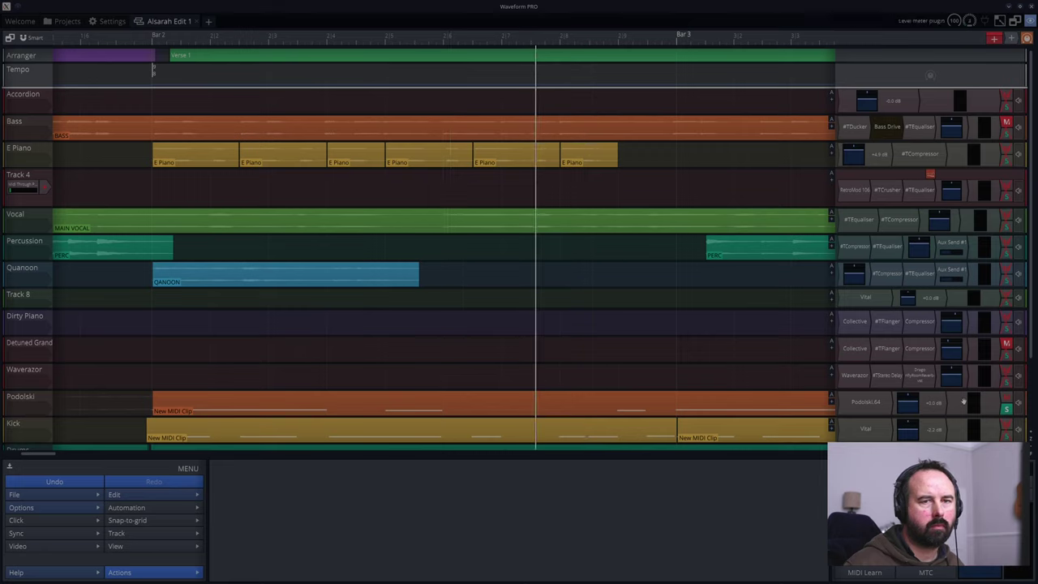
key("space")
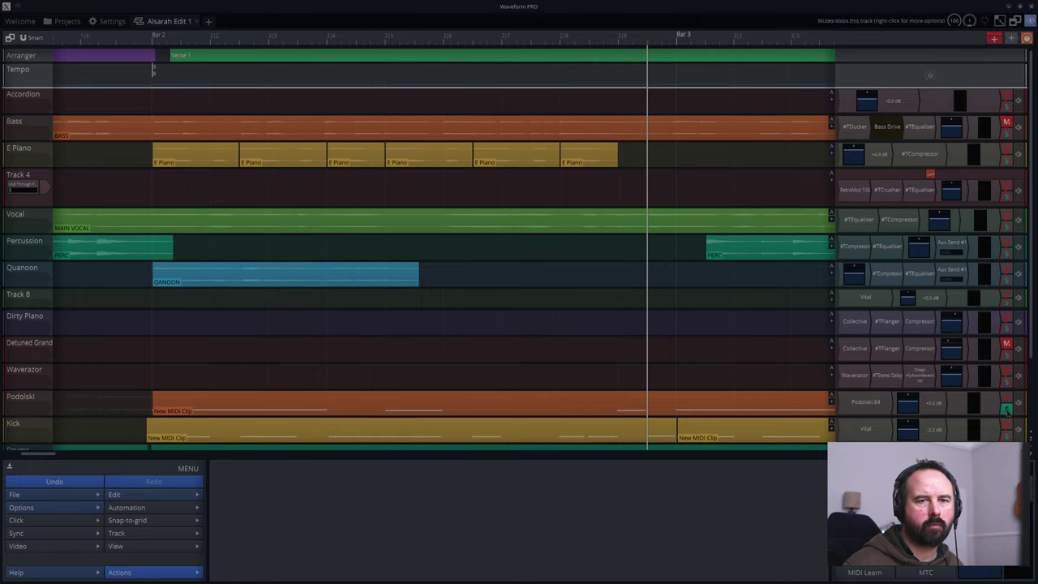
- Release the Podolski solo and replay the full mix from beat 5 and from the start of bar 2
left_click(384, 349)
key("space")
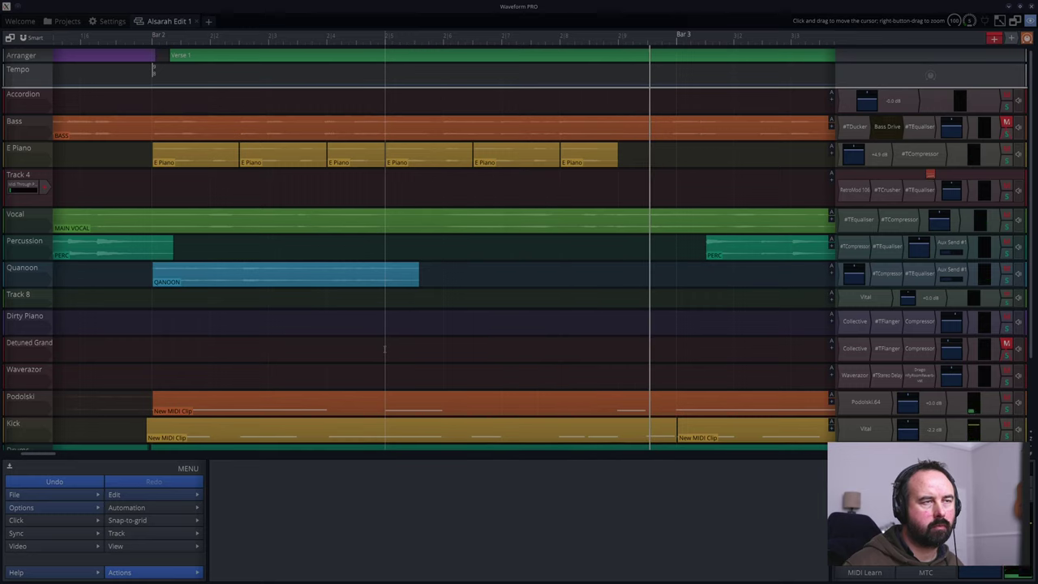
left_click(560, 277)
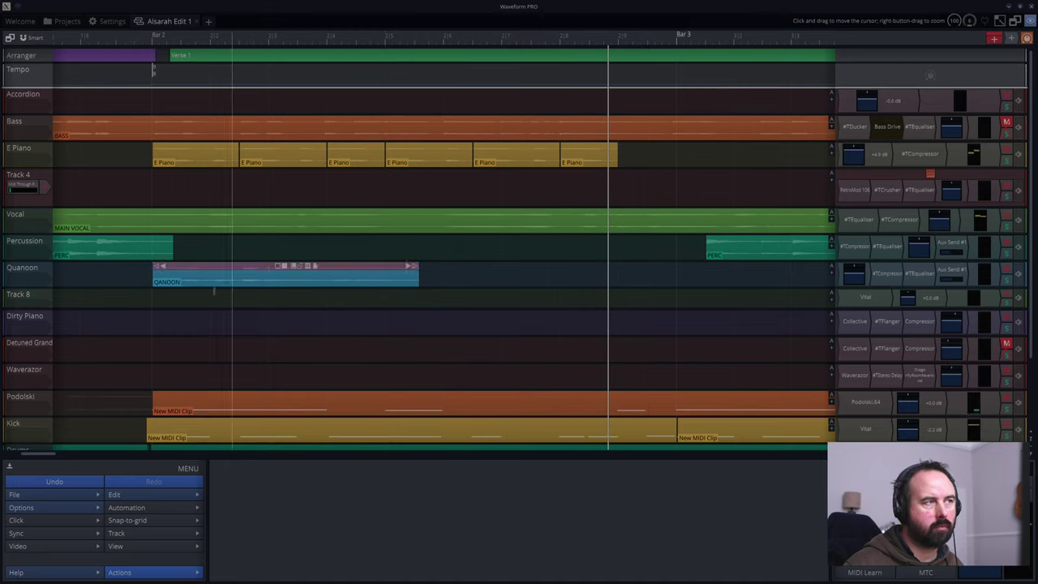
left_click(151, 302)
key("space")
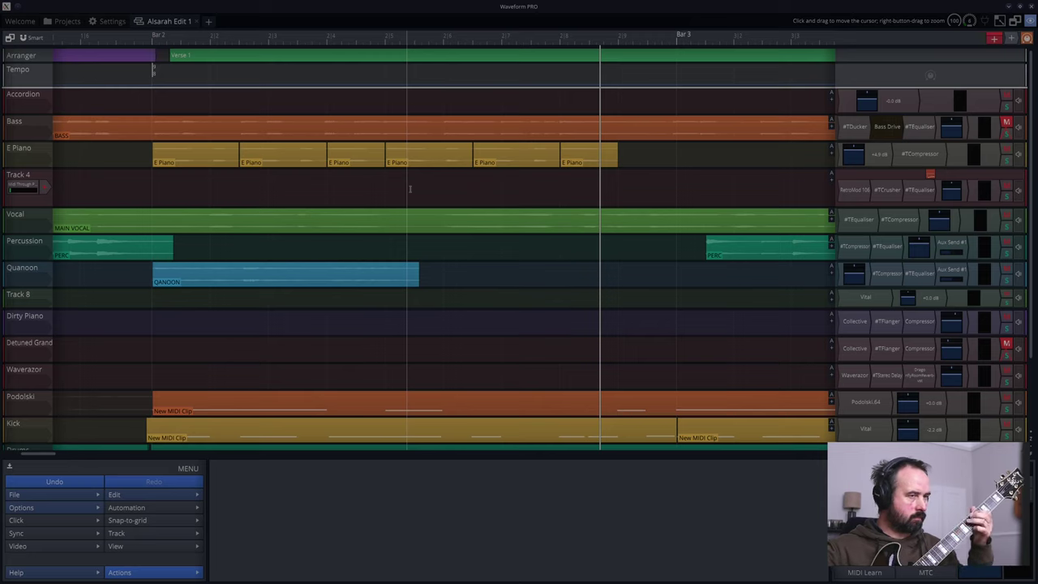
- Set the pitch of the last E Piano clip, starting at beat 8 of bar 2, to -5.000 and replay the pattern
left_click(588, 156)
mouse_move(558, 533)
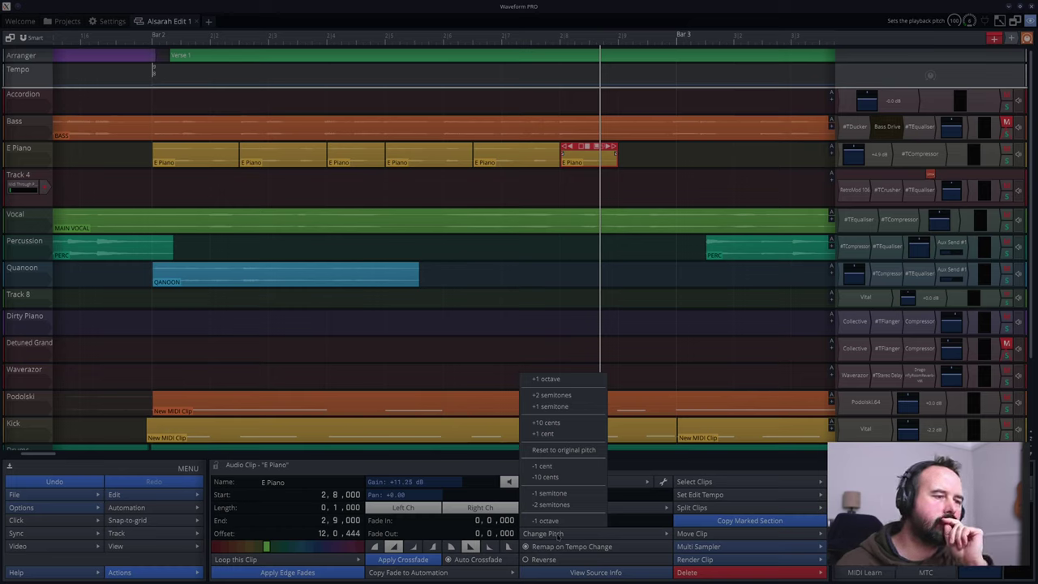
left_click(558, 535)
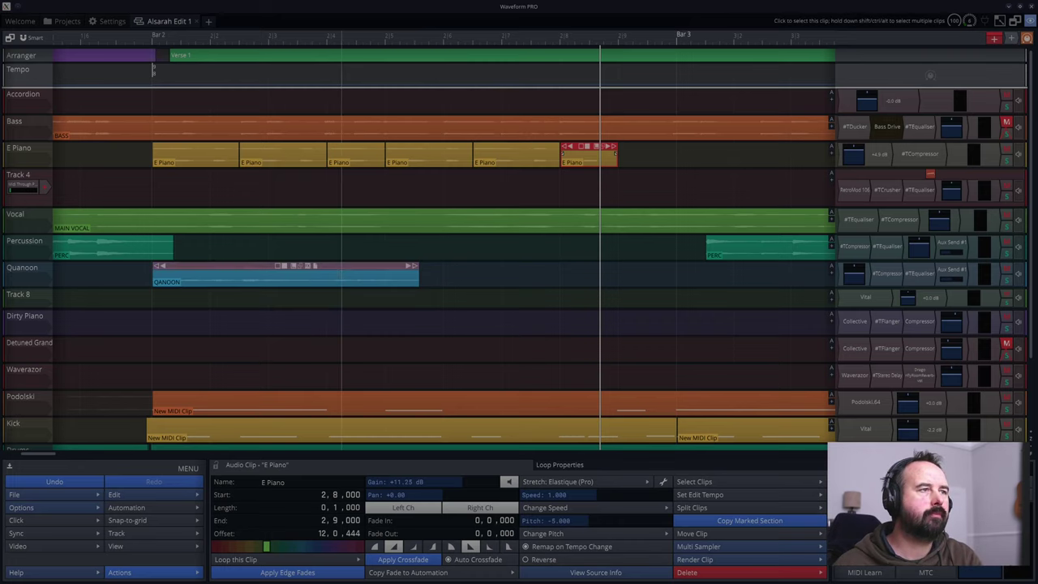
left_click(146, 183)
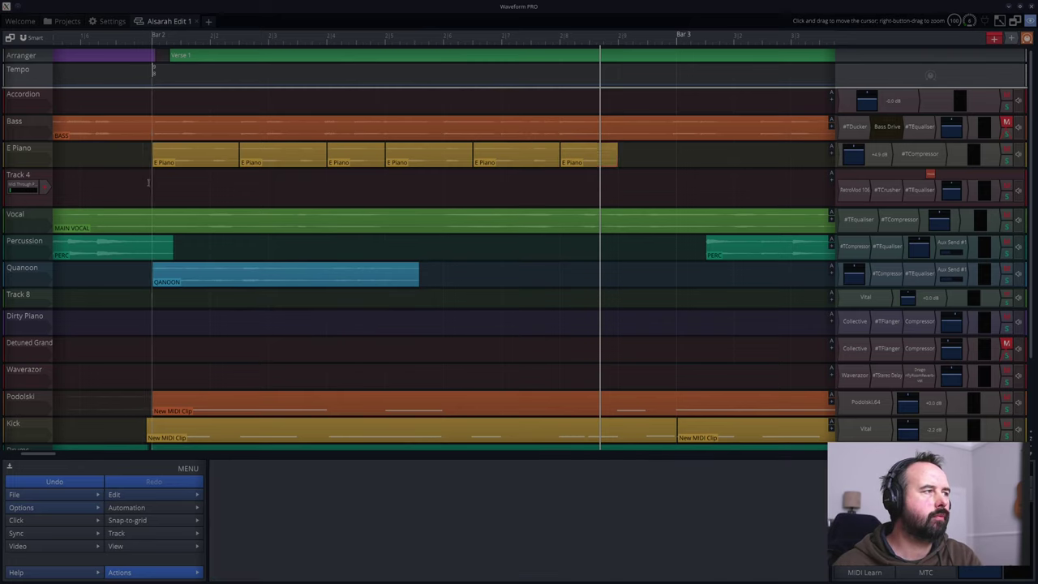
key("space")
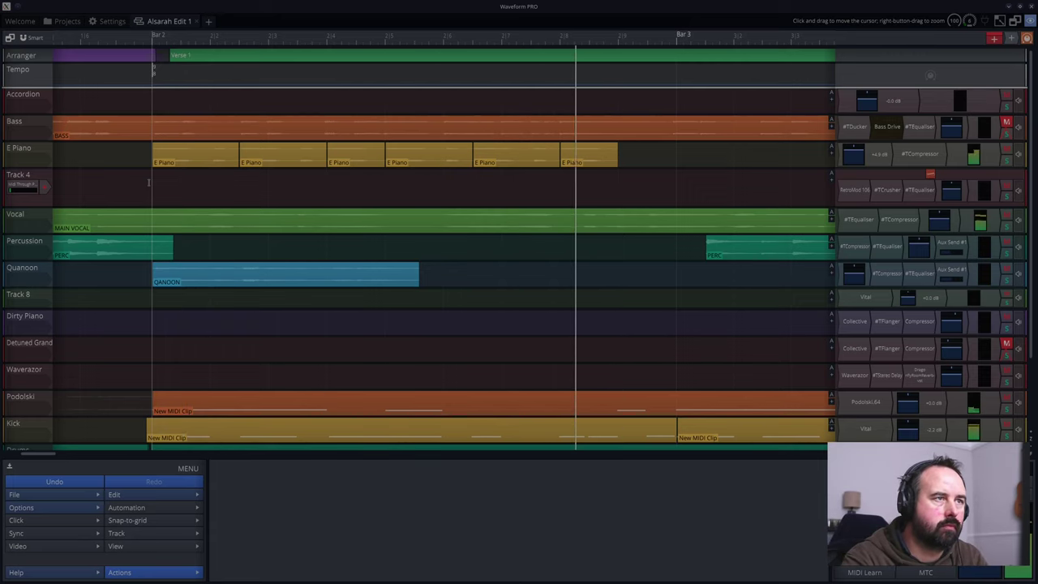
left_click(385, 189)
key("space")
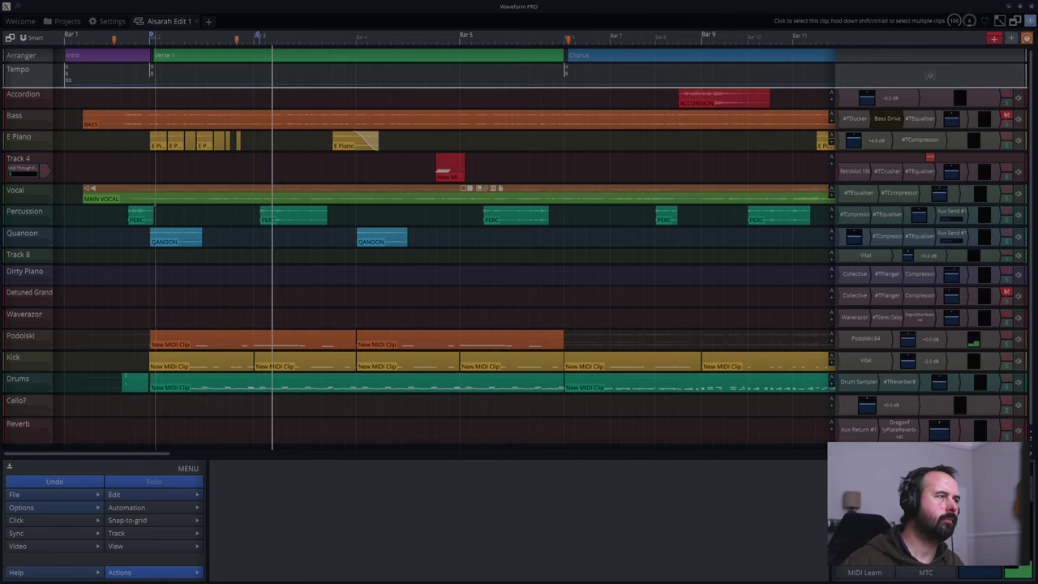
- Play the arrangement from the intro through verse 1 and the chorus, examining how all the tracks fit together
scroll(277, 167, "down", 4)
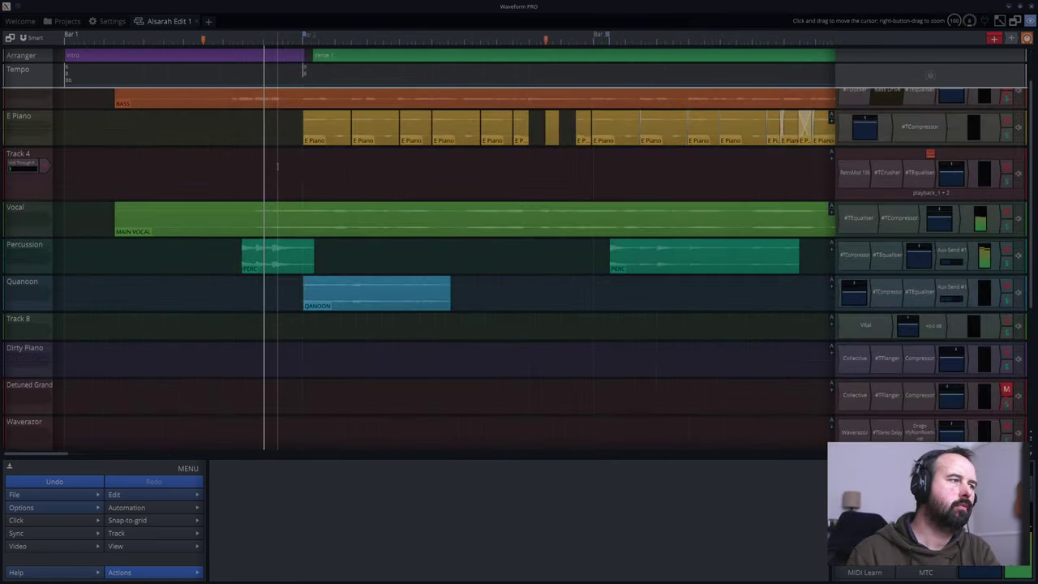
scroll(277, 166, "down", 3)
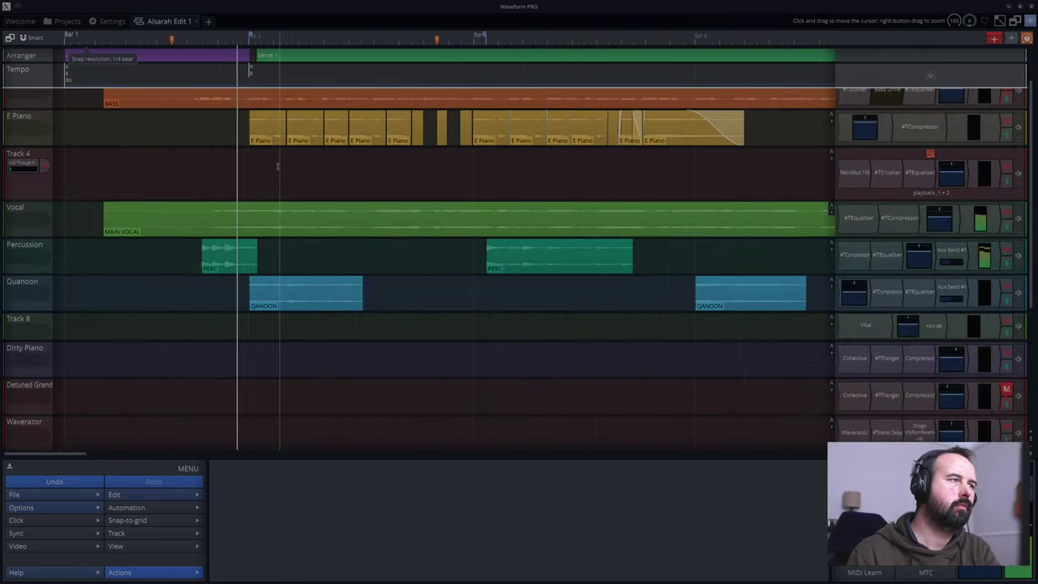
scroll(277, 166, "down", 3)
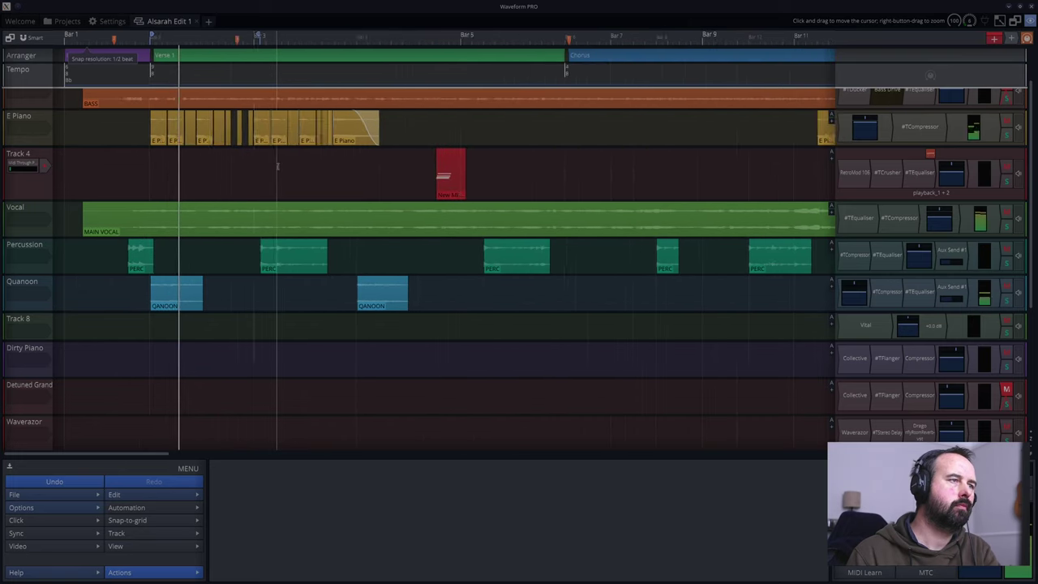
scroll(14, 213, "down", 5)
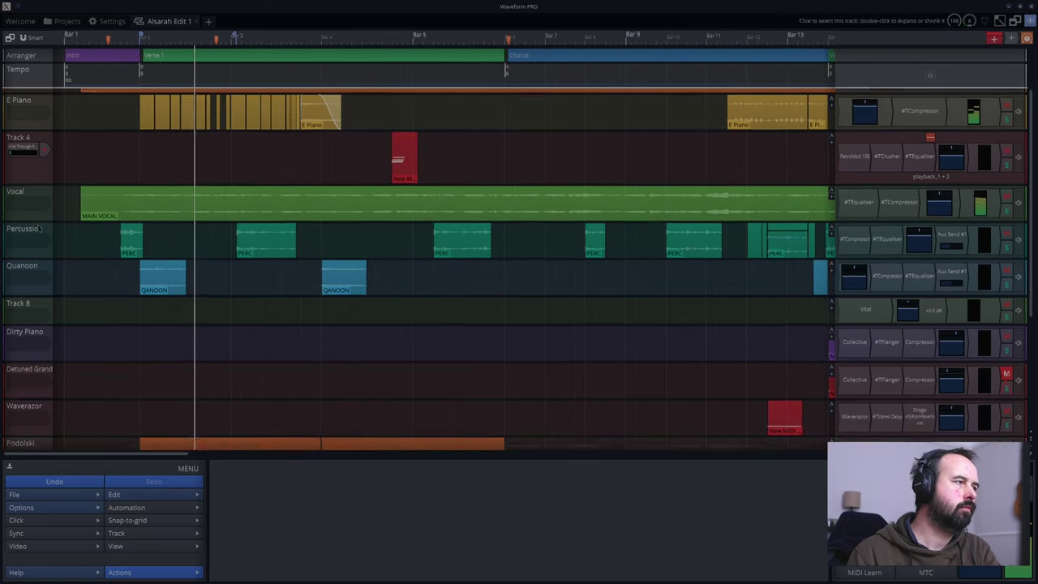
scroll(39, 228, "down", 1)
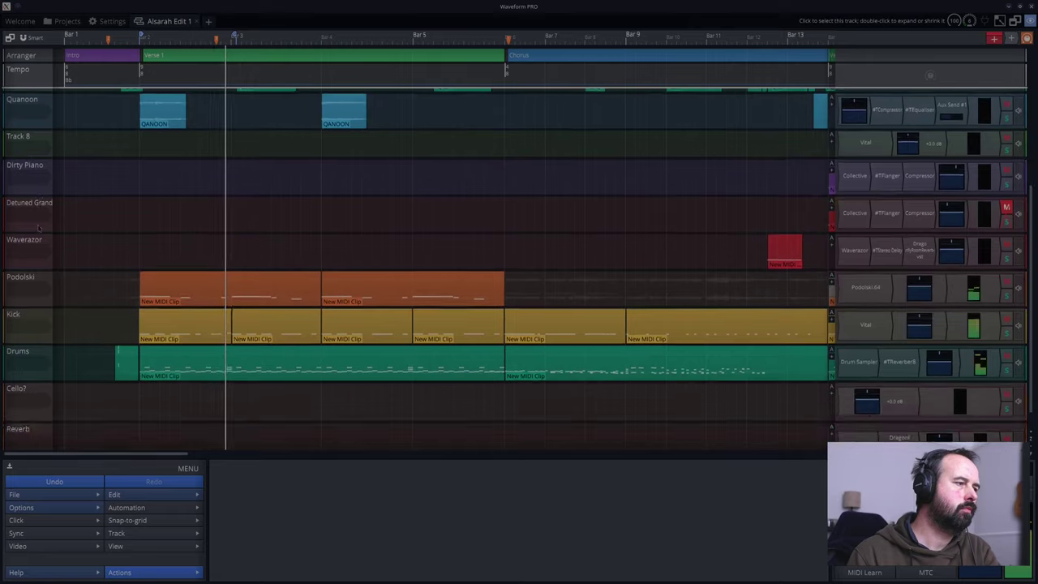
scroll(197, 239, "up", 6)
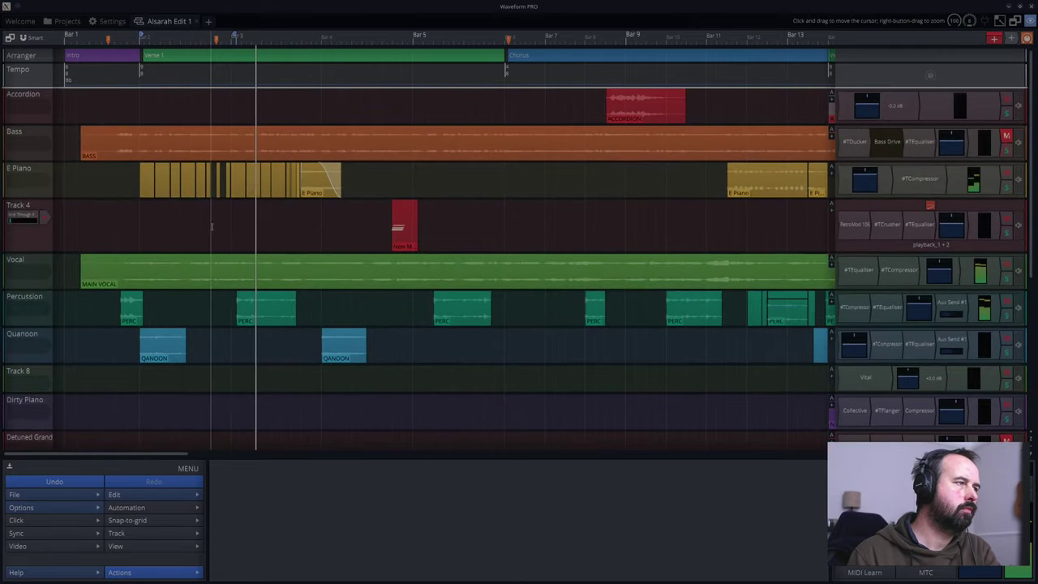
scroll(203, 233, "down", 2)
scroll(211, 227, "down", 3)
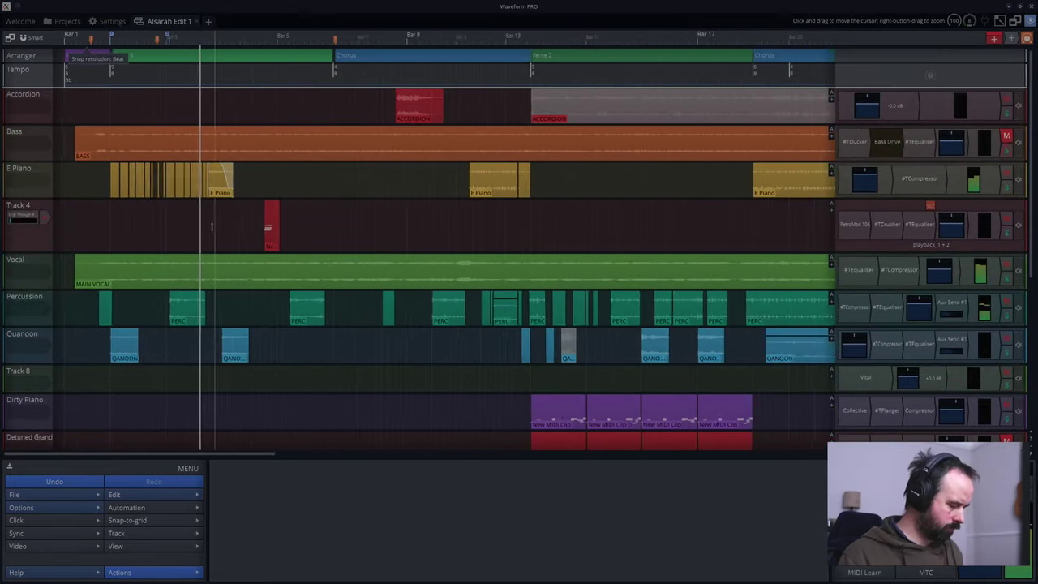
scroll(212, 229, "down", 2)
scroll(212, 228, "down", 2)
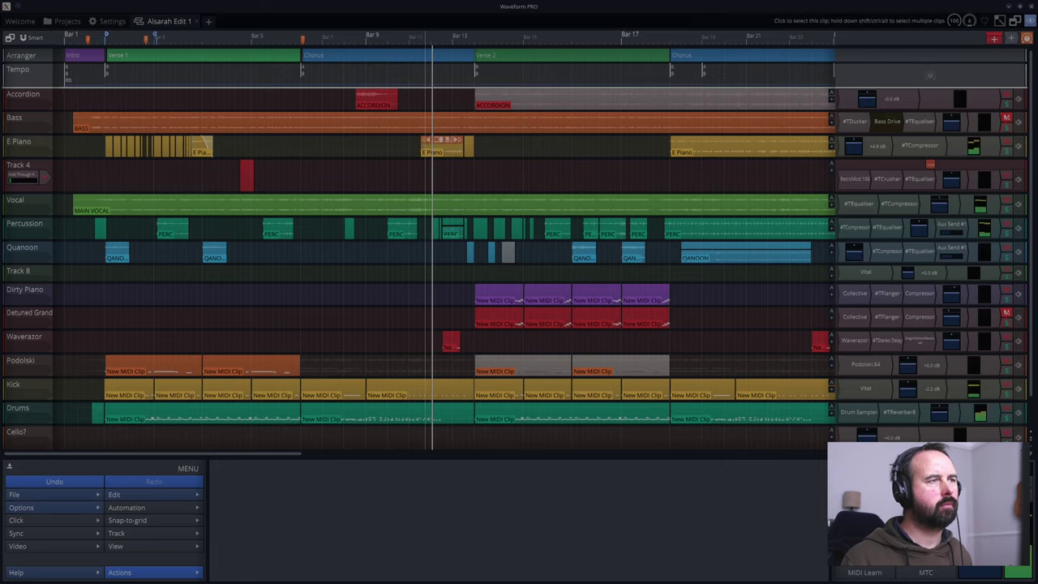
- Extend the E Piano clip in bar 11 to start earlier, reshape its fade-in curve and replay the end of the chorus
scroll(425, 142, "up", 3)
left_click(425, 143)
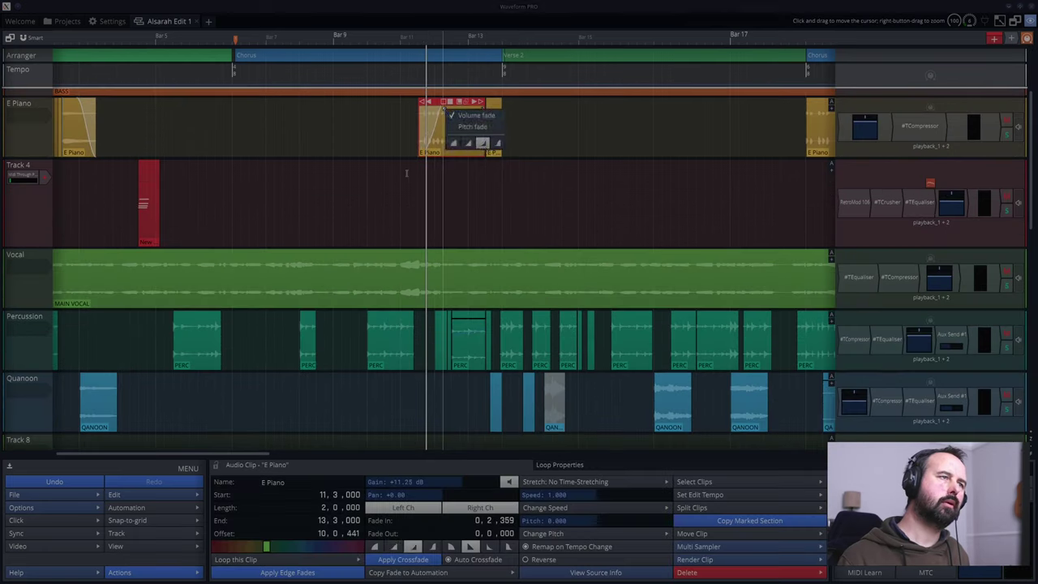
key("space")
left_click_drag(444, 108, 419, 101)
key("space")
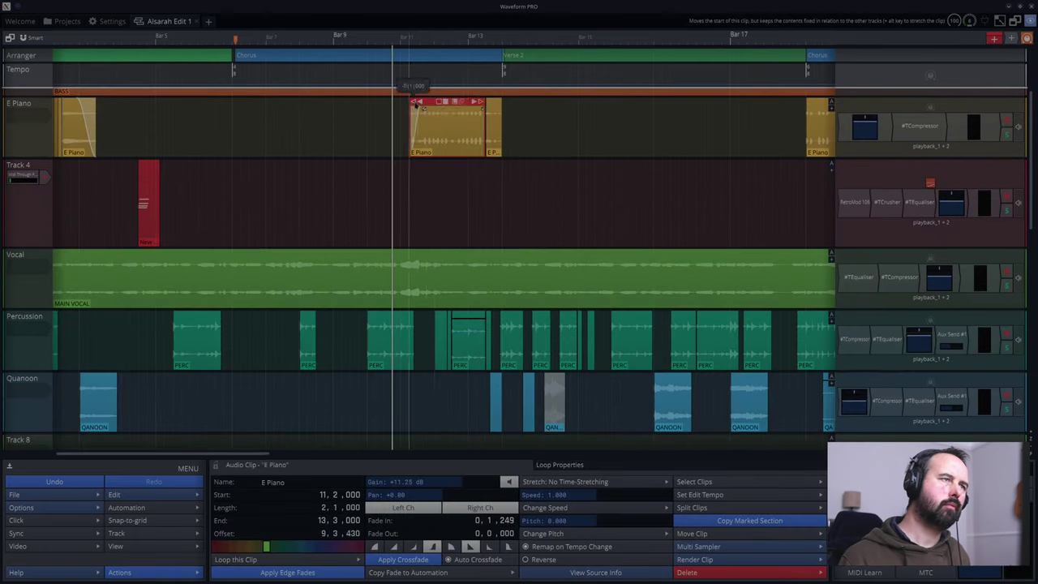
scroll(418, 101, "up", 6)
left_click_drag(334, 101, 377, 101)
key("space")
left_click(479, 121)
left_click(322, 133)
scroll(322, 121, "down", 5)
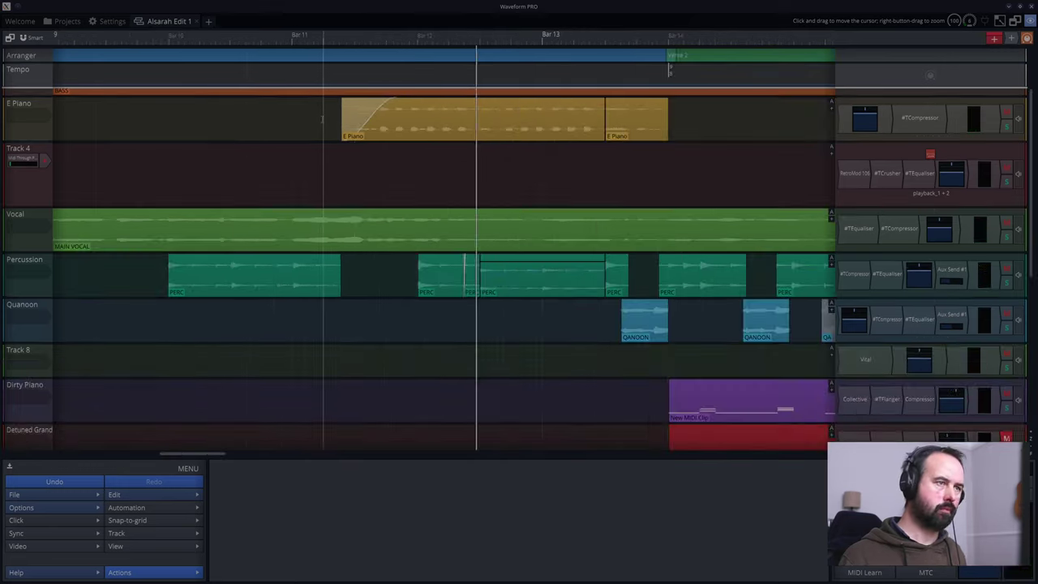
- Split the bar 11 E Piano clip at 12, 3, 480, and undo a trial deletion of its second part
left_click(495, 122)
key("slash")
left_click(547, 122)
key("Delete")
left_click(338, 172)
key("ctrl+z")
- Try adding a clip effect to the E Piano clip starting at 12, 3, 480, undo it and replay from bar 11
right_click(520, 105)
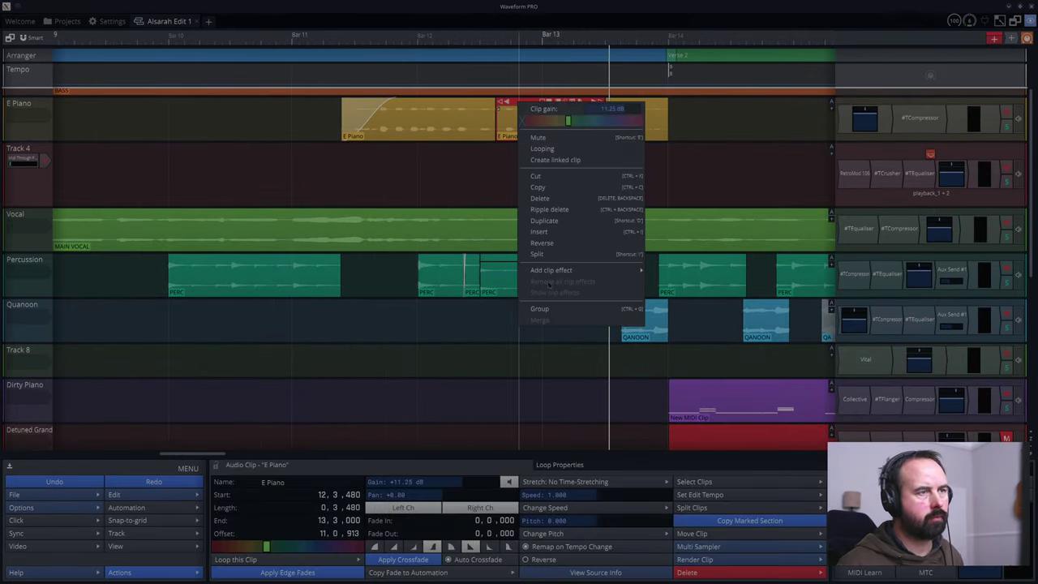
mouse_move(560, 270)
left_click(680, 348)
left_click(581, 115)
right_click(583, 113)
left_click(577, 103)
left_click(572, 101)
mouse_move(527, 108)
key("ctrl+z")
left_click(346, 160)
key("space")
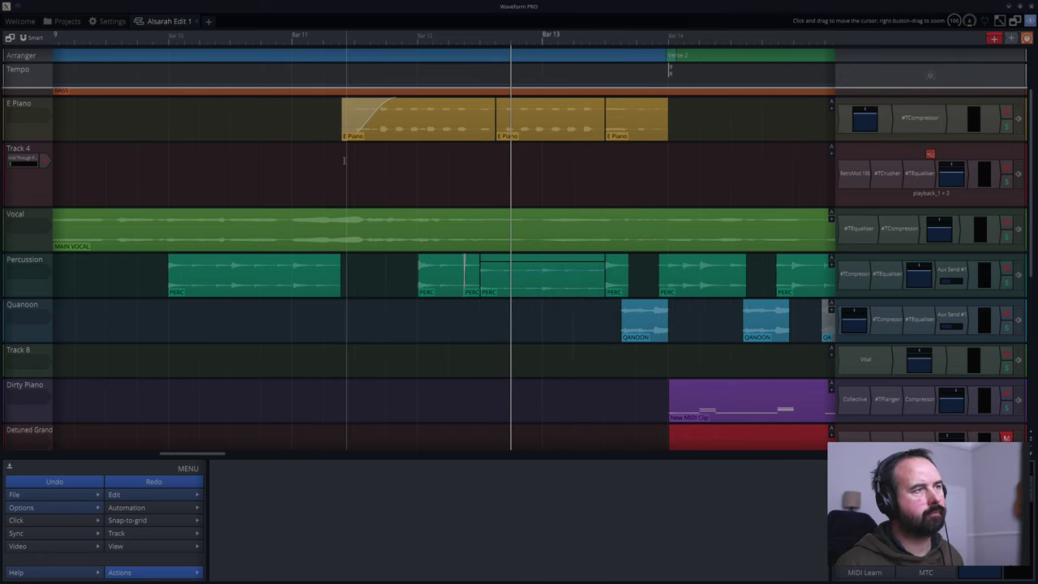
- Add volume automation to the E Piano clip starting at 12, 3, 480, ramp it up from about -11.47 dB and replay it
left_click(527, 120)
left_click(572, 102)
mouse_move(571, 106)
left_click(579, 144)
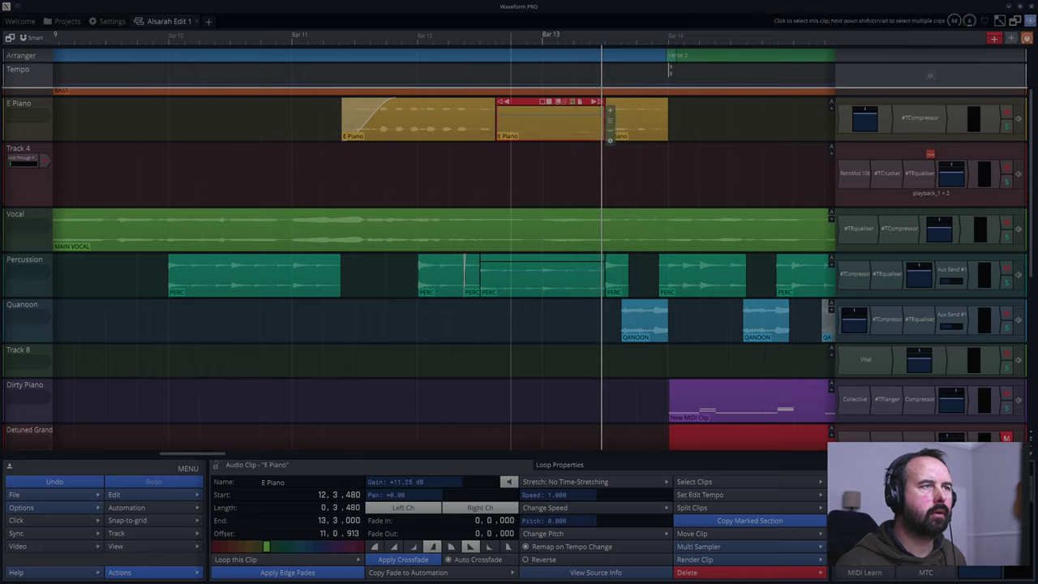
left_click(498, 116)
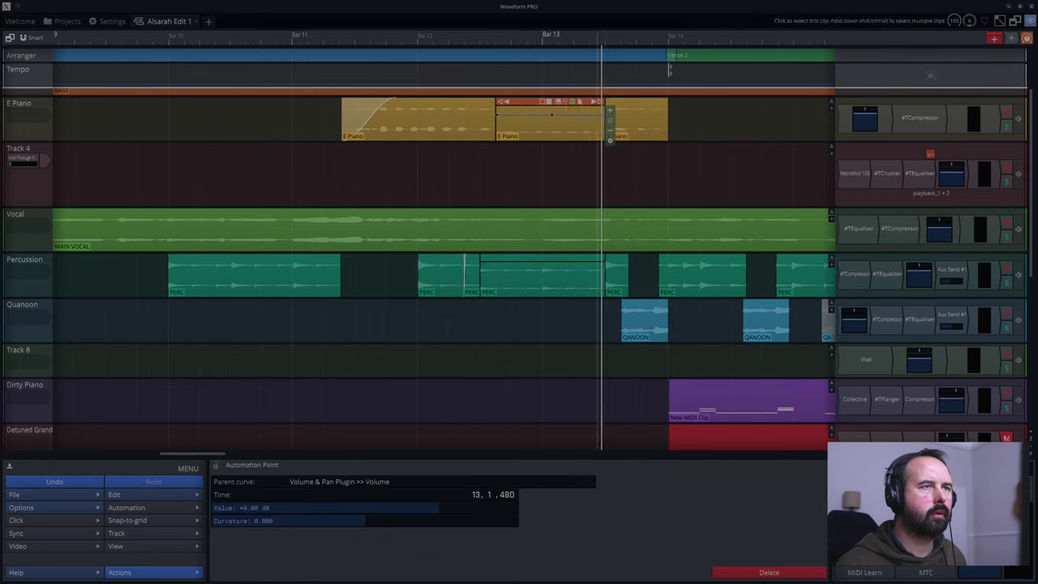
left_click_drag(600, 129, 604, 122)
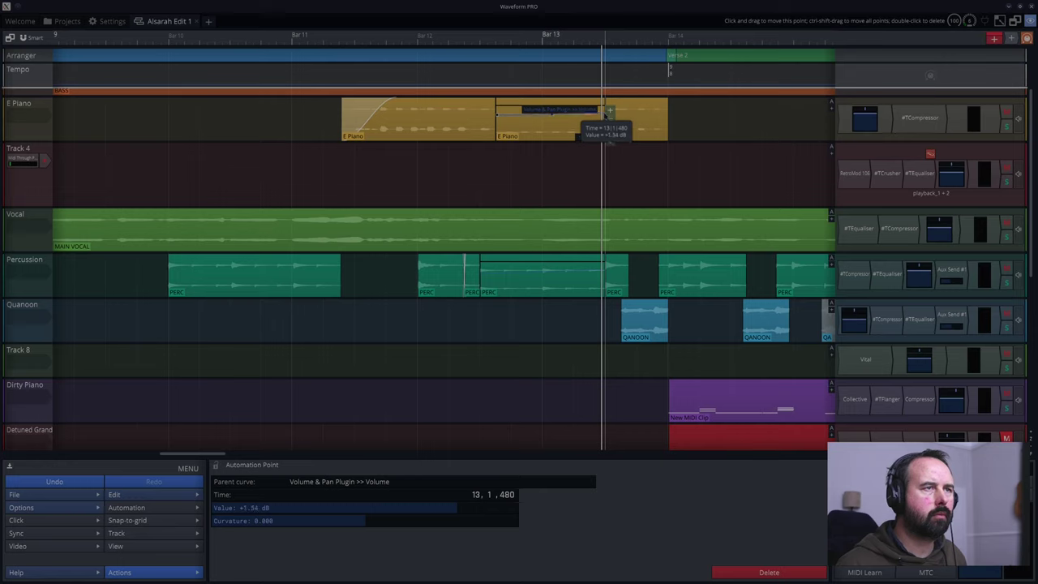
left_click_drag(497, 116, 495, 127)
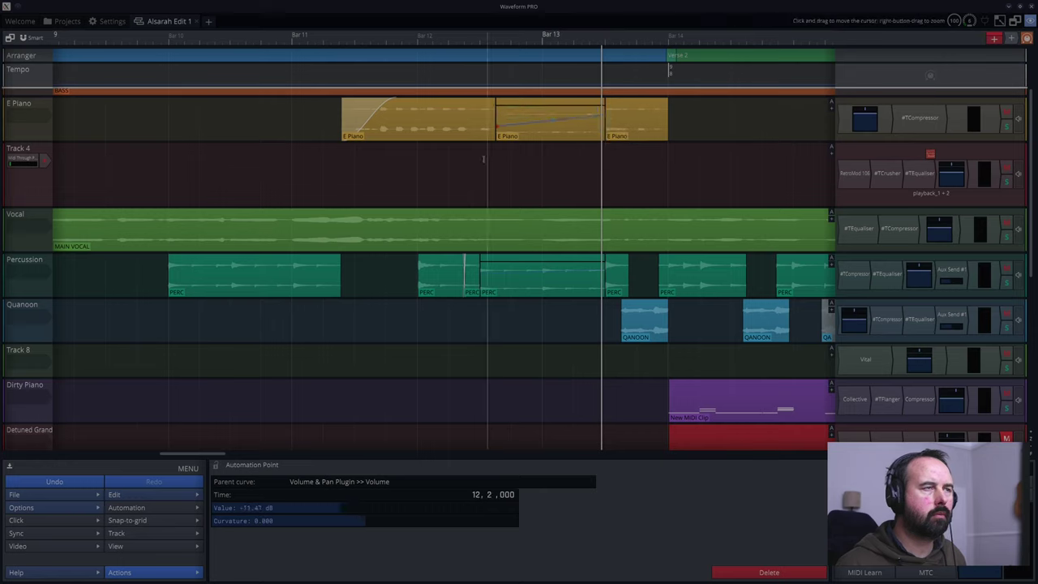
key("space")
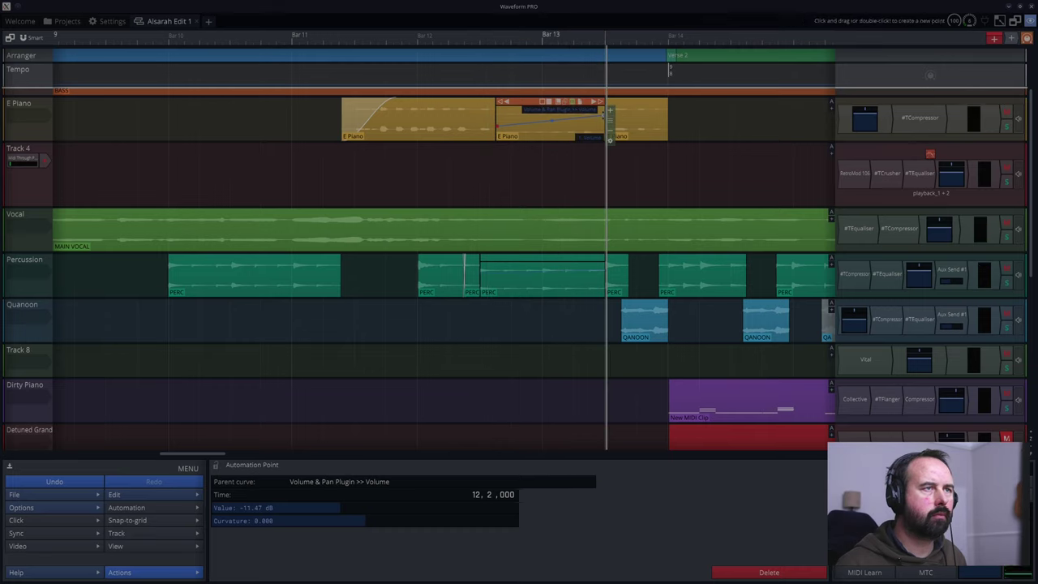
- Raise the E Piano clip's volume curve end to about +4.99 dB, set its start to about -4.51 dB and replay
left_click(601, 116)
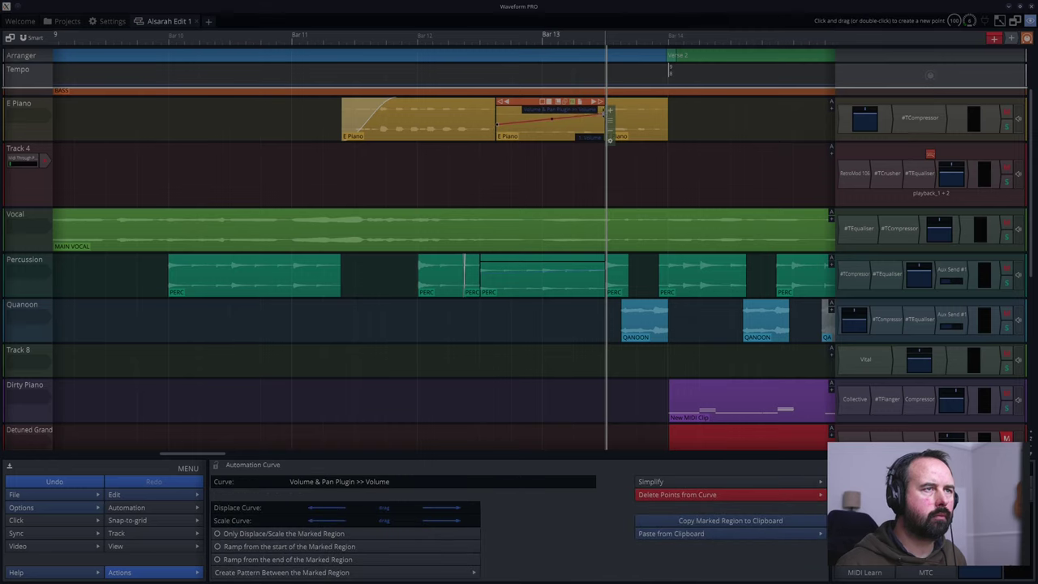
scroll(601, 115, "up", 5)
key("ctrl+z")
left_click_drag(595, 111, 663, 110)
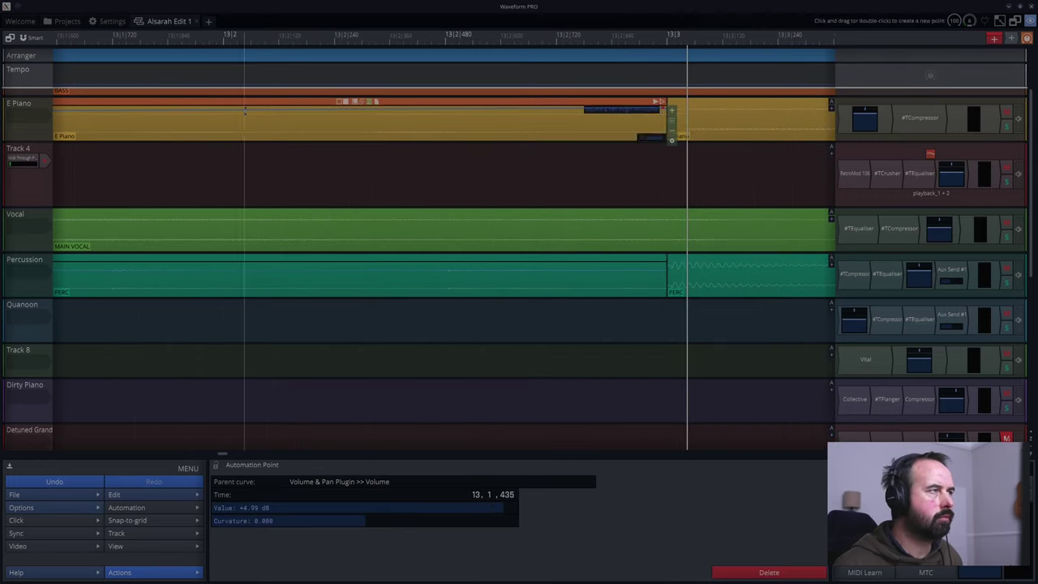
scroll(245, 111, "down", 5)
left_click_drag(227, 108, 227, 120)
left_click(222, 155)
key("space")
key("space")
- Raise the end point of the E Piano clip's volume curve to +6.00 dB at 13, 1, 420 and replay the section
left_click_drag(773, 107, 772, 105)
left_click(98, 169)
key("space")
key("space")
scroll(400, 184, "down", 5)
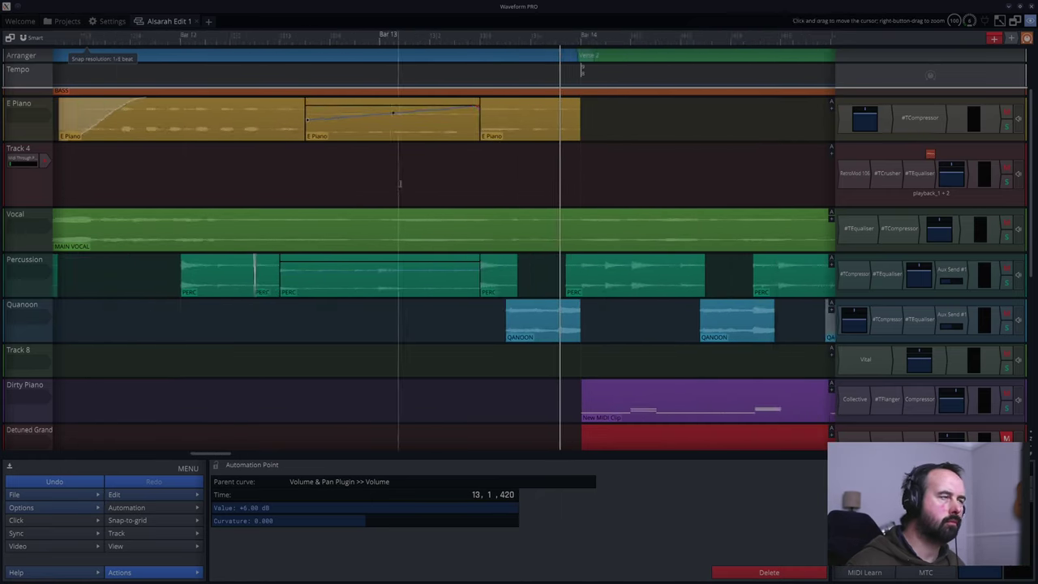
- Try bending the E Piano clip's volume ramp to a curvature of -1.000 and undo it
scroll(400, 185, "down", 3)
left_click_drag(396, 114, 386, 109)
left_click_drag(455, 110, 438, 154)
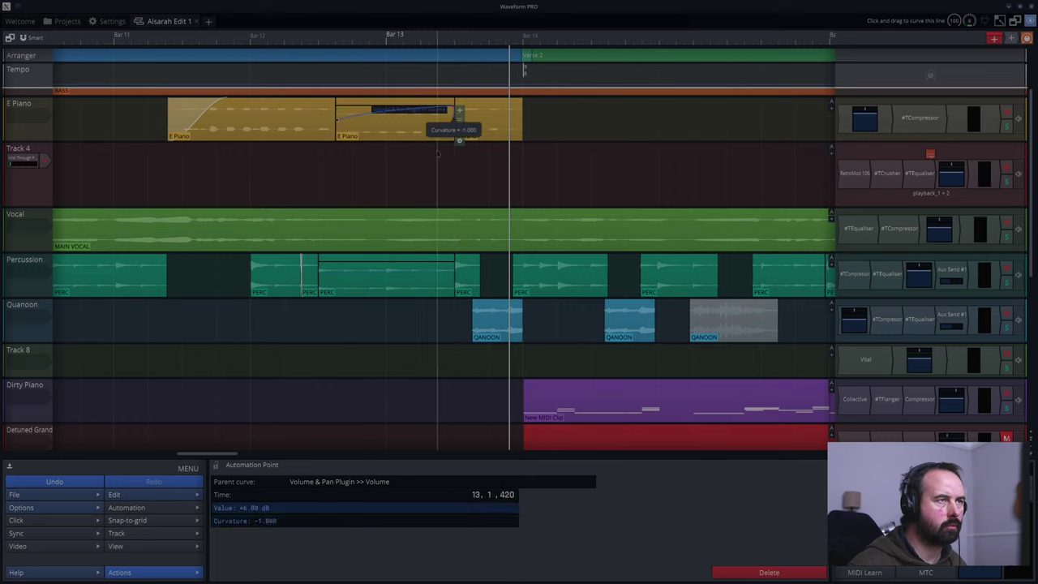
key("ctrl+z")
- Set the E Piano volume ramp's curvature to about 0.053 and replay the end of the chorus from bar 11
left_click_drag(383, 114, 406, 112)
left_click(348, 146)
key("space")
key("space")
left_click(154, 184)
key("space")
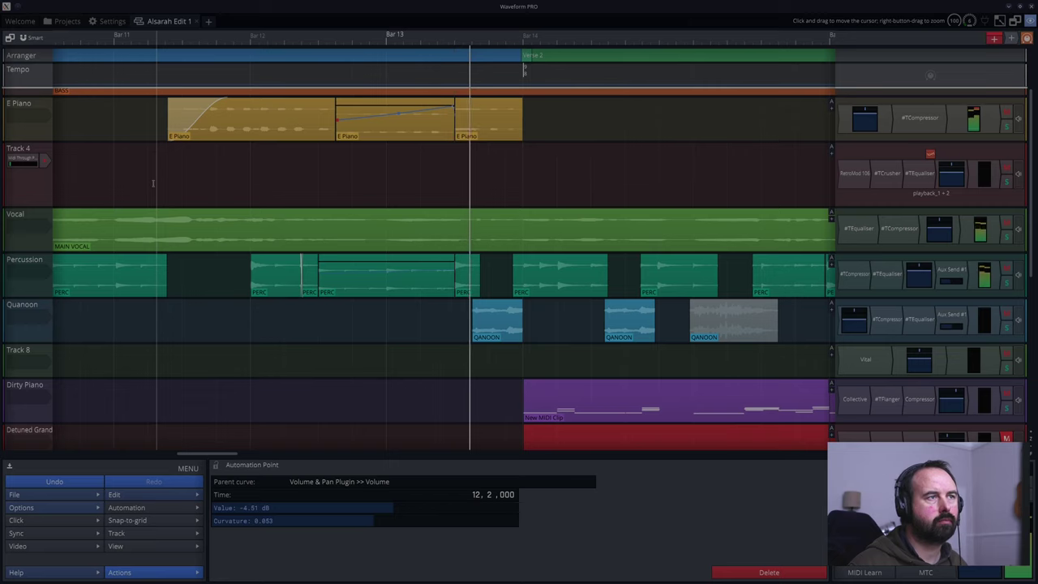
key("space")
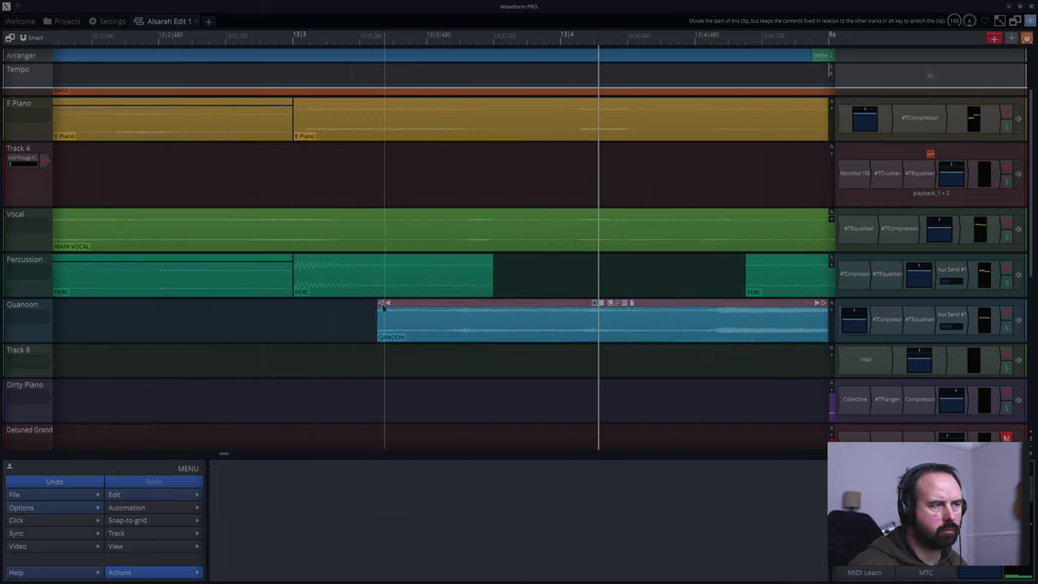
- Extend the start of the Quanoon clip before verse 2 back to 13, 3, replay it and trim it to 13, 3, 090
left_click_drag(382, 303, 296, 304)
left_click(276, 312)
key("space")
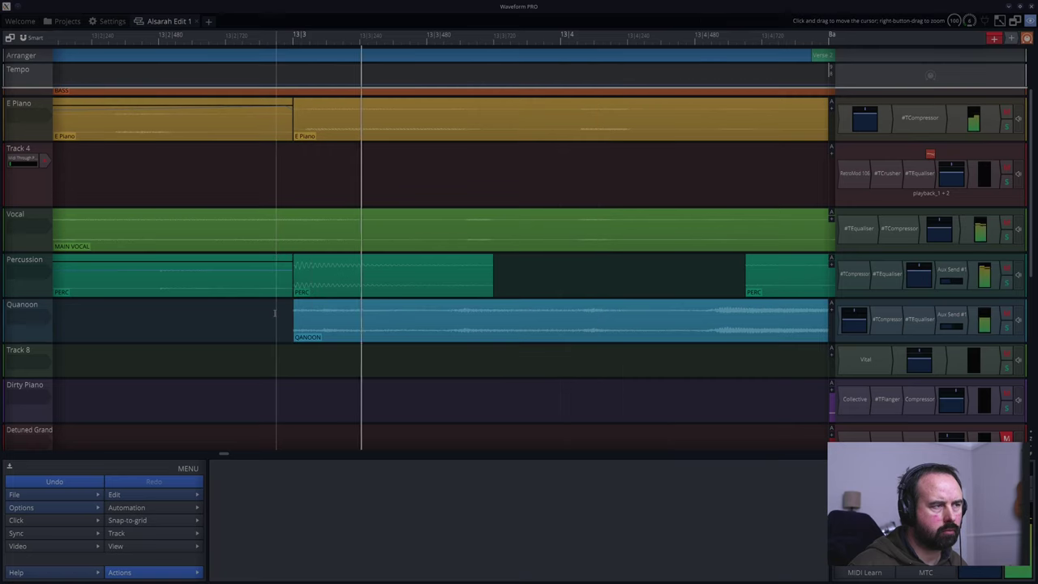
key("space")
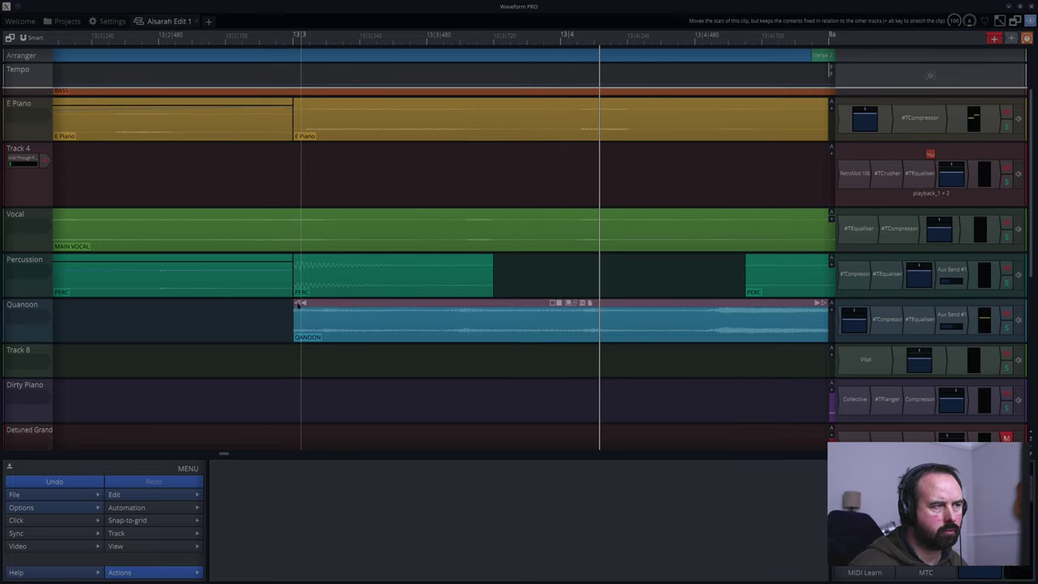
left_click_drag(299, 304, 320, 305)
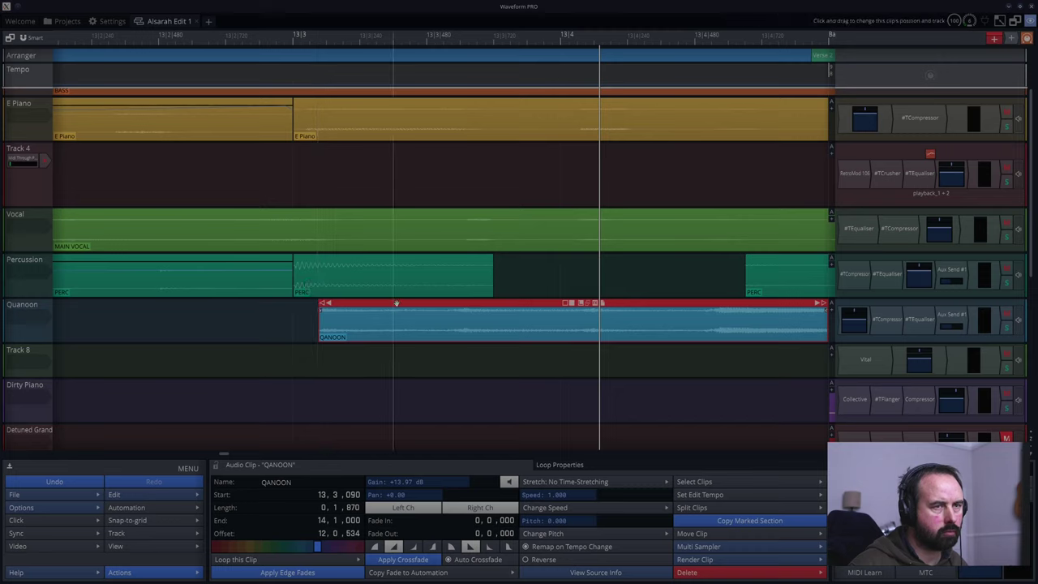
- Try moving the Quanoon clip to 13, 3, 030, replay it, return it to 13, 3, 090 and replay again
left_click_drag(397, 303, 377, 302)
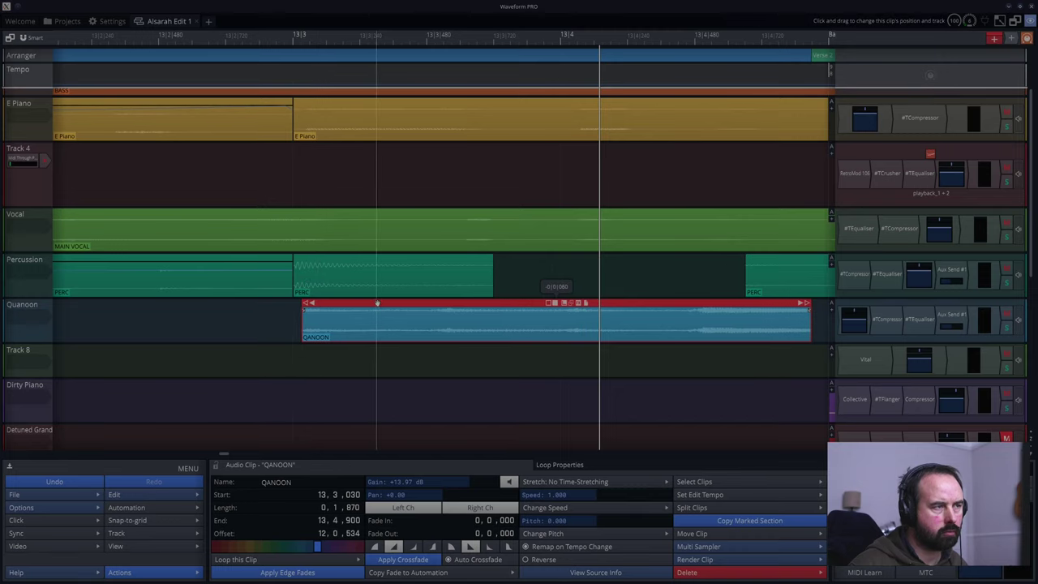
left_click(276, 319)
key("space")
key("space")
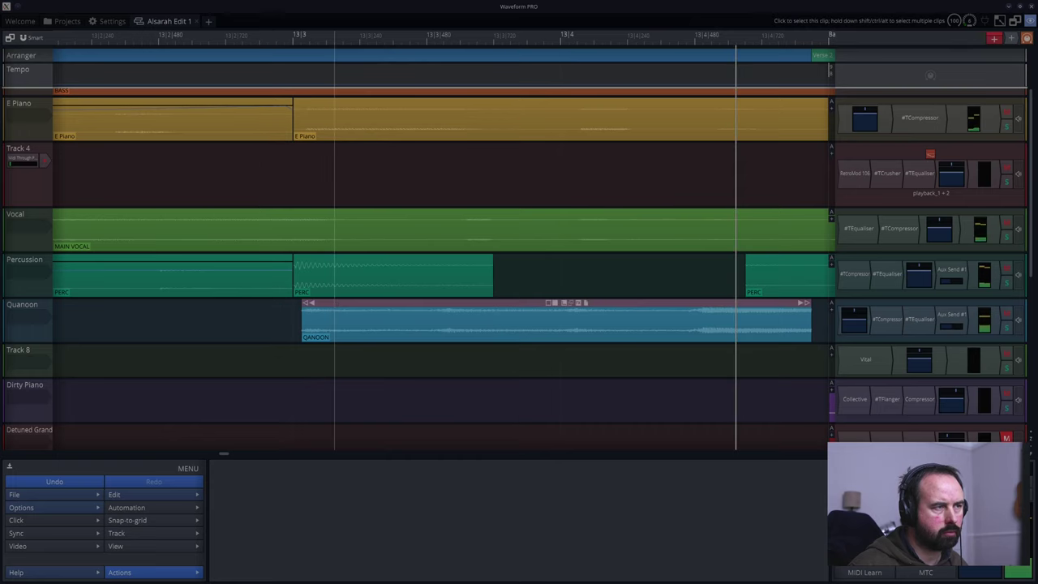
left_click_drag(334, 303, 344, 304)
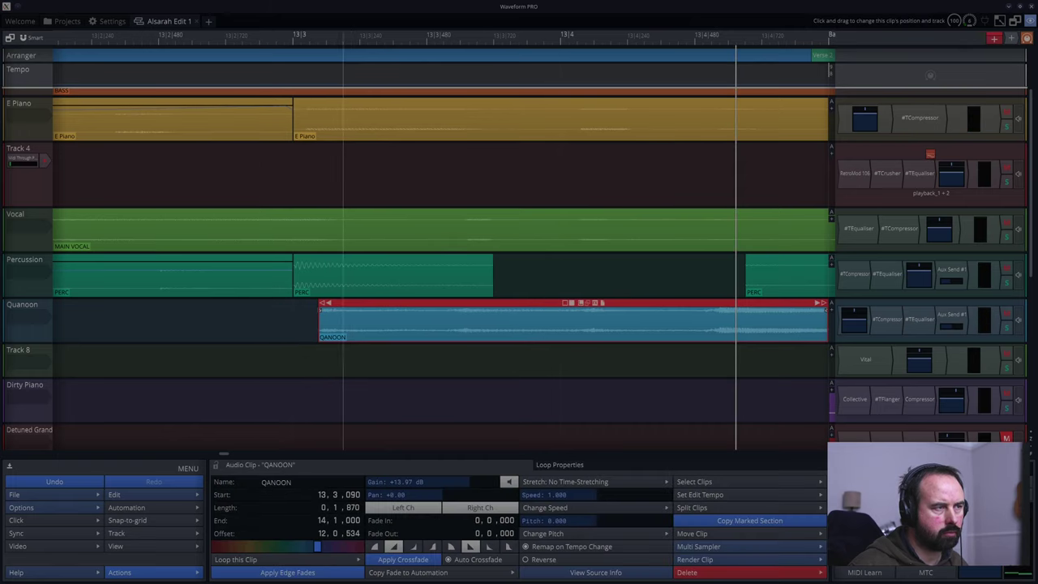
left_click(294, 314)
key("space")
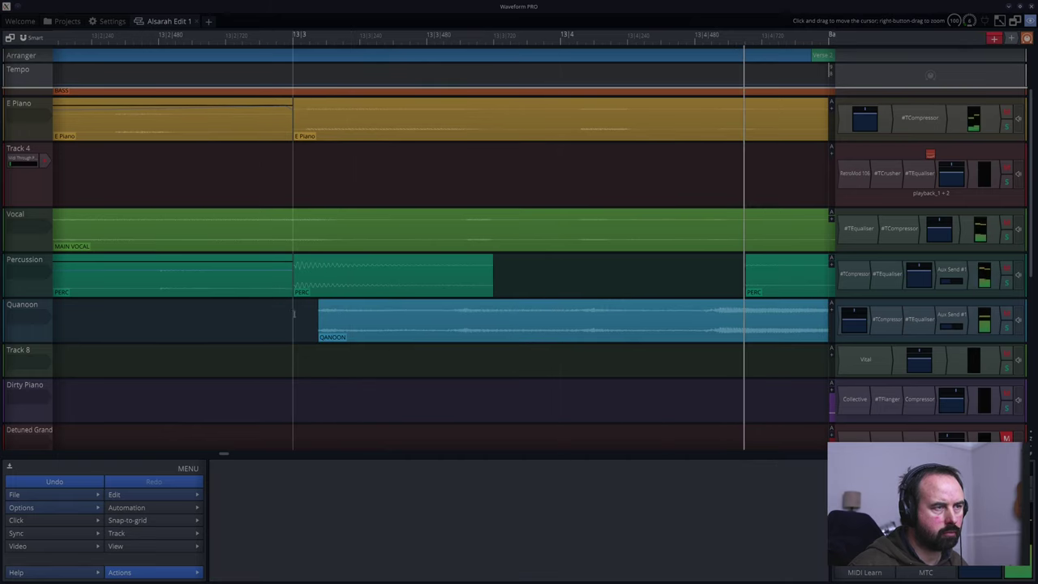
- Trim the Quanoon clip's start to 13, 3, 570, give it a short fade-in and replay the transition
left_click_drag(333, 303, 456, 306)
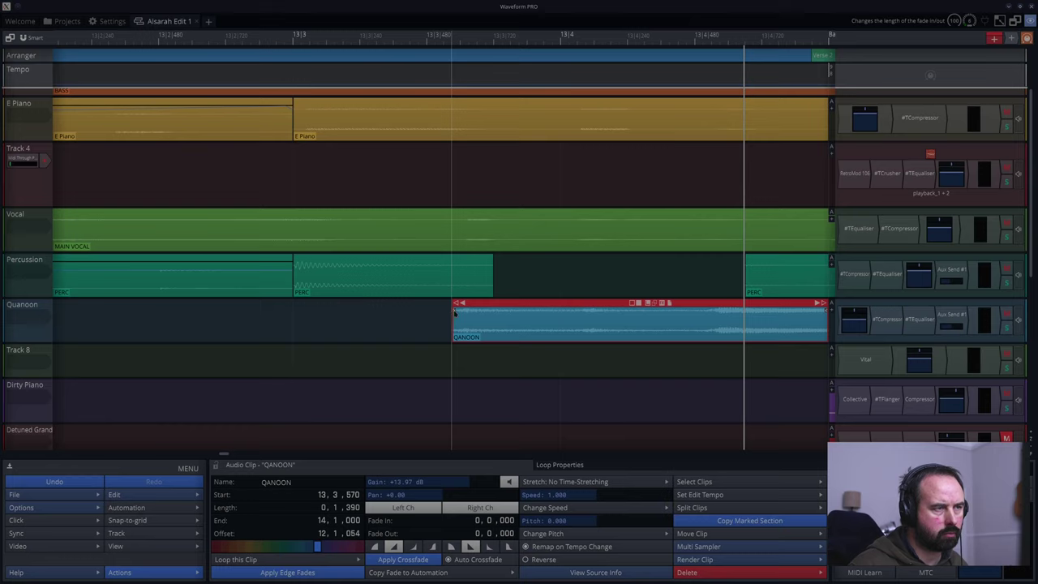
left_click(365, 324)
key("space")
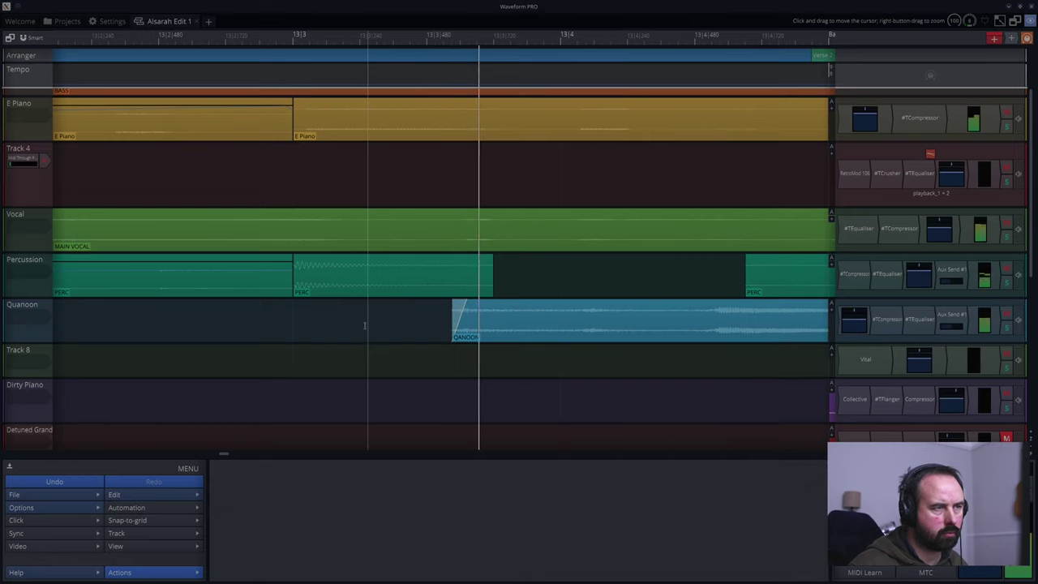
left_click(243, 320)
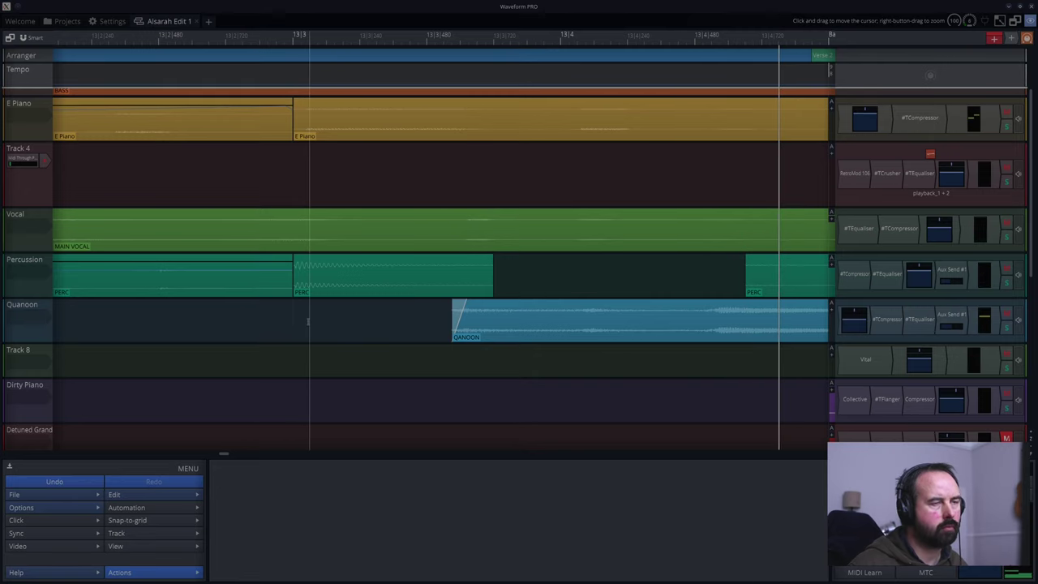
- Try copying the first 15 E Piano clips of verse 1 to 4, 1, 000, replay from bar 4 and undo the copy
scroll(309, 326, "down", 2)
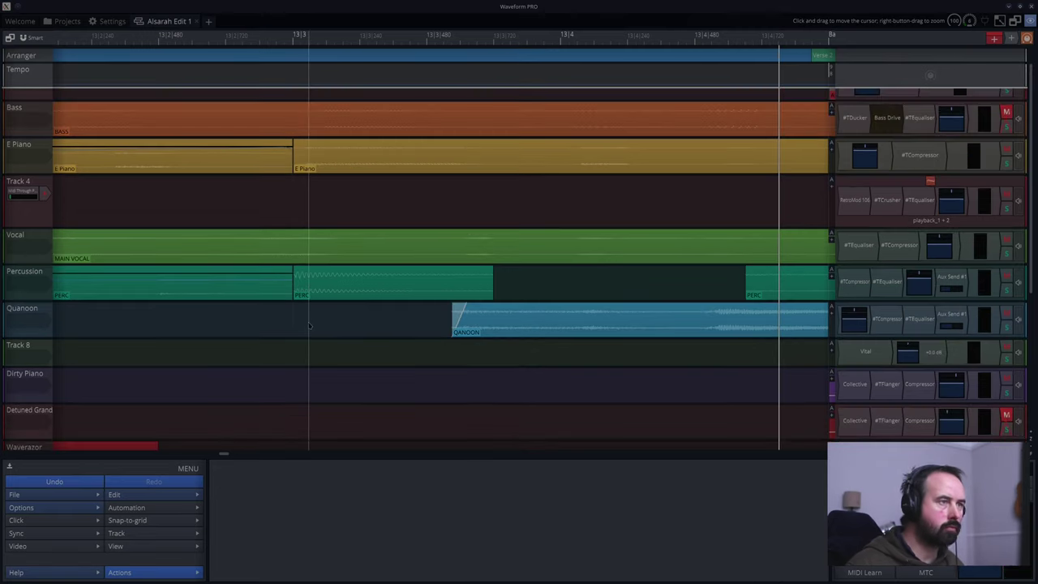
scroll(307, 322, "down", 3)
scroll(308, 322, "up", 2)
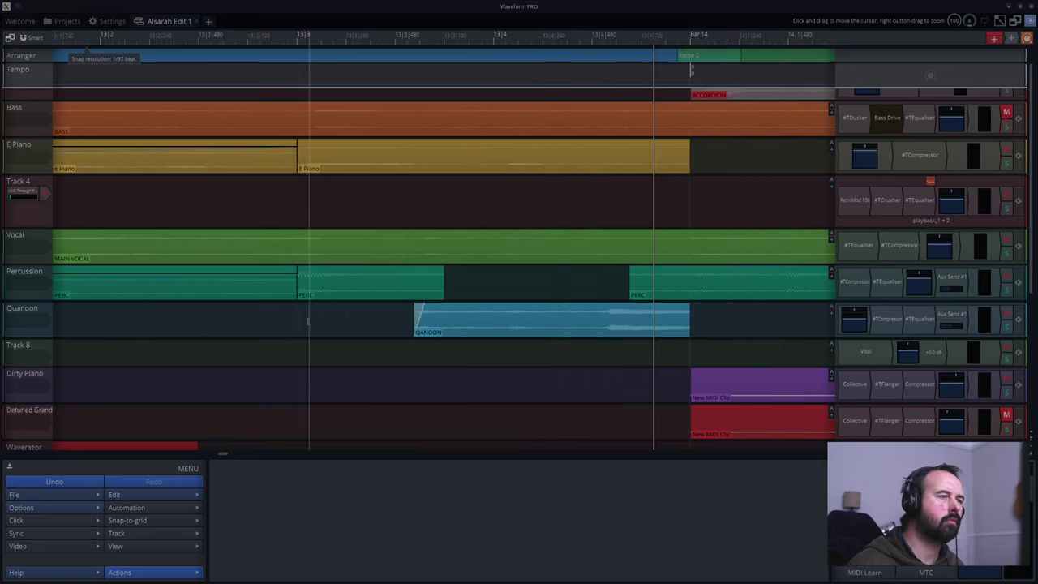
scroll(308, 322, "down", 2)
scroll(308, 322, "down", 3)
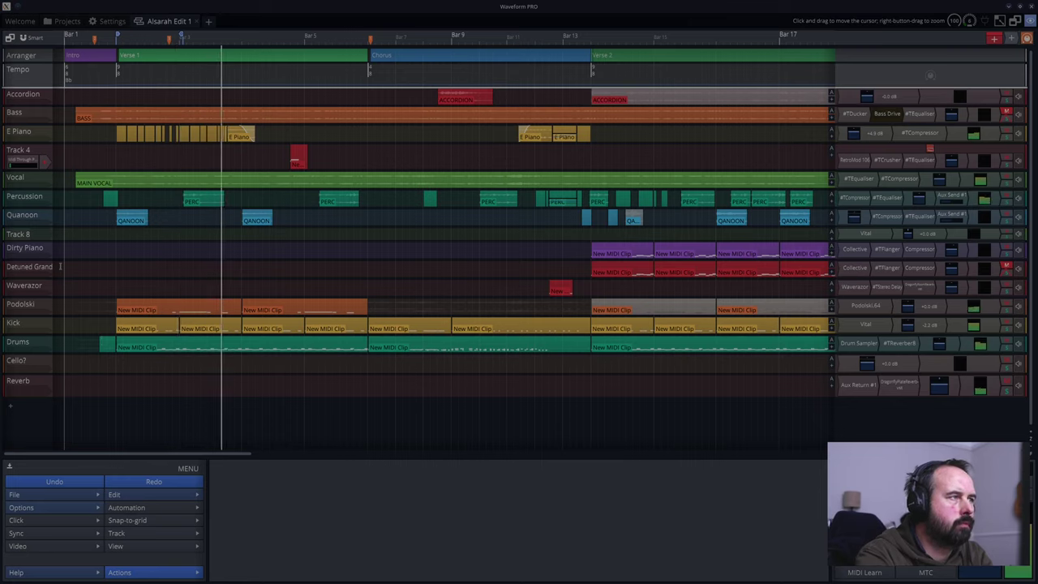
left_click(119, 131)
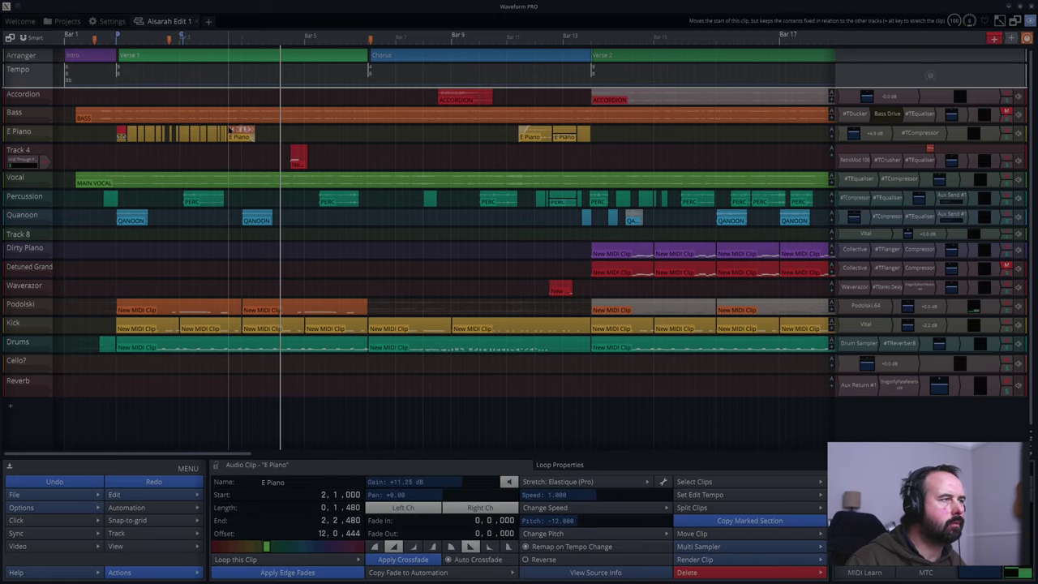
scroll(228, 130, "up", 3)
scroll(227, 130, "up", 7)
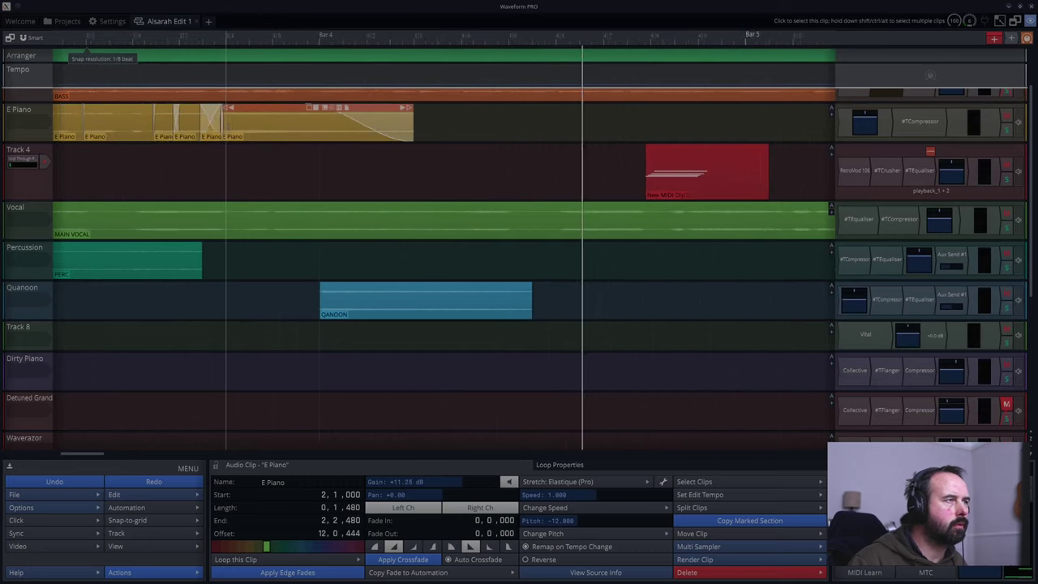
scroll(227, 130, "up", 3)
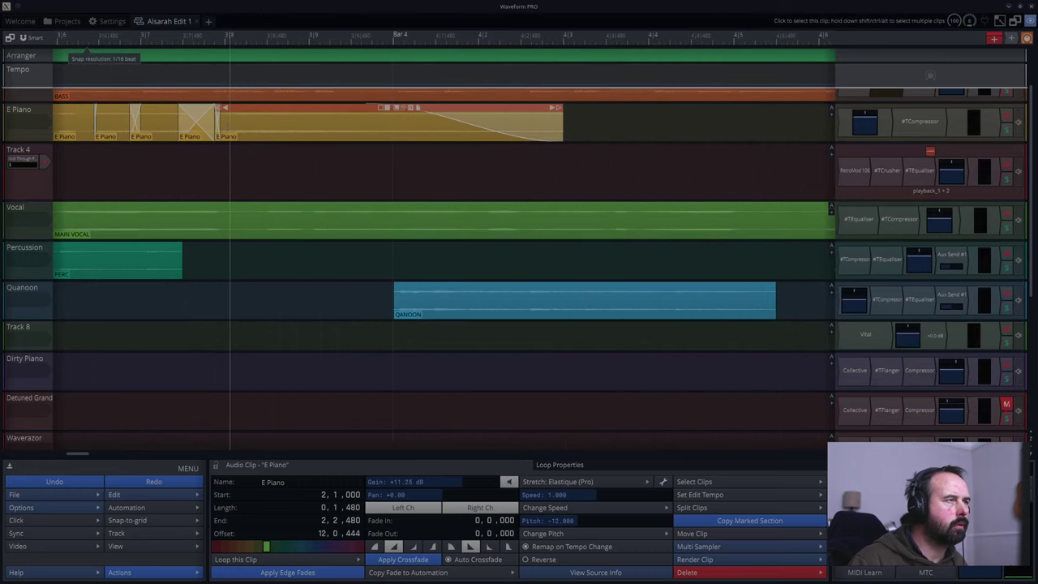
left_click(198, 117, "shift")
left_click_drag(87, 38, 494, 33)
scroll(293, 174, "down", 4)
scroll(293, 173, "down", 3)
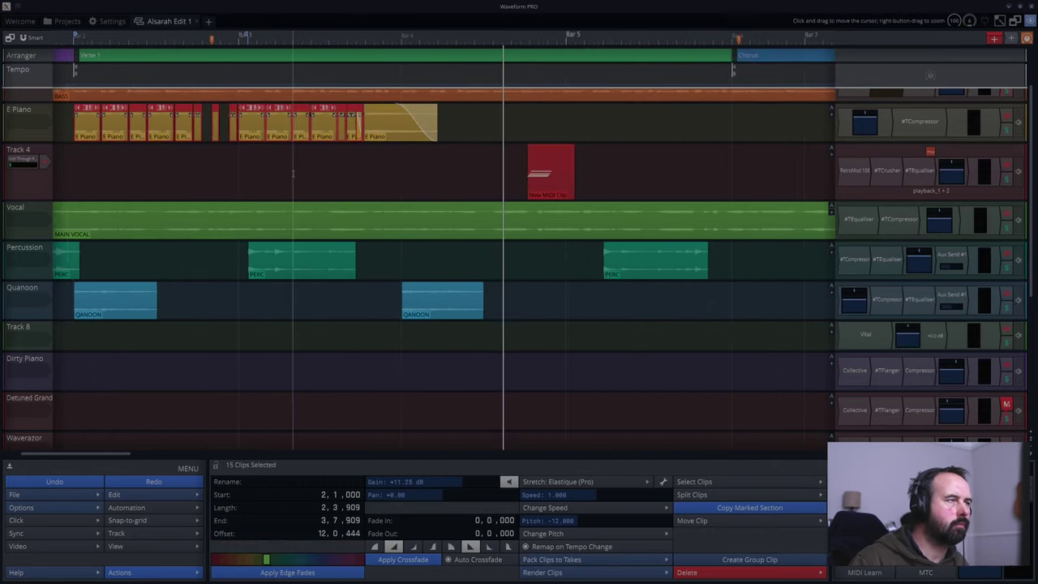
left_click_drag(81, 108, 407, 108)
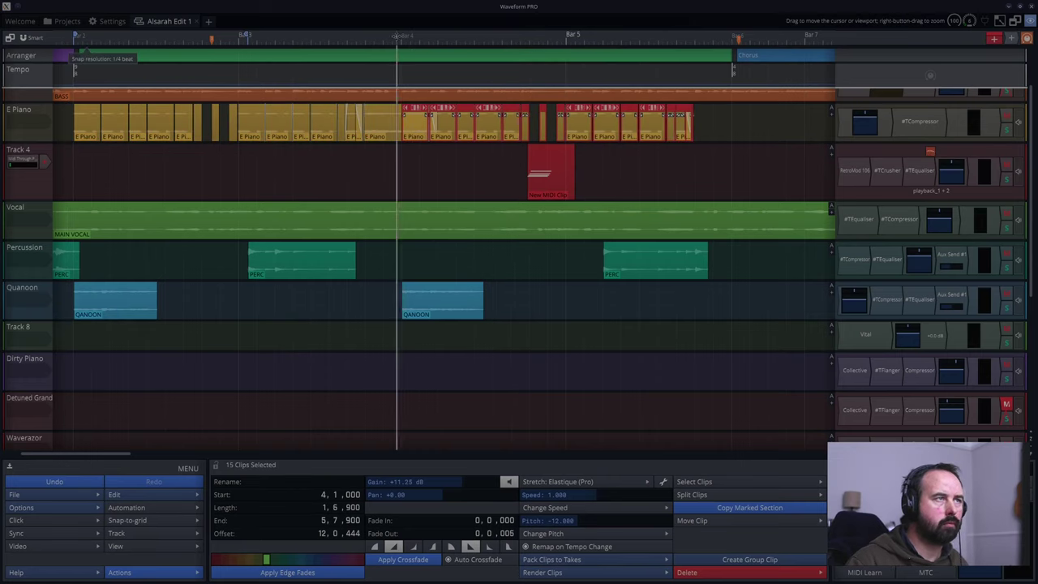
key("space")
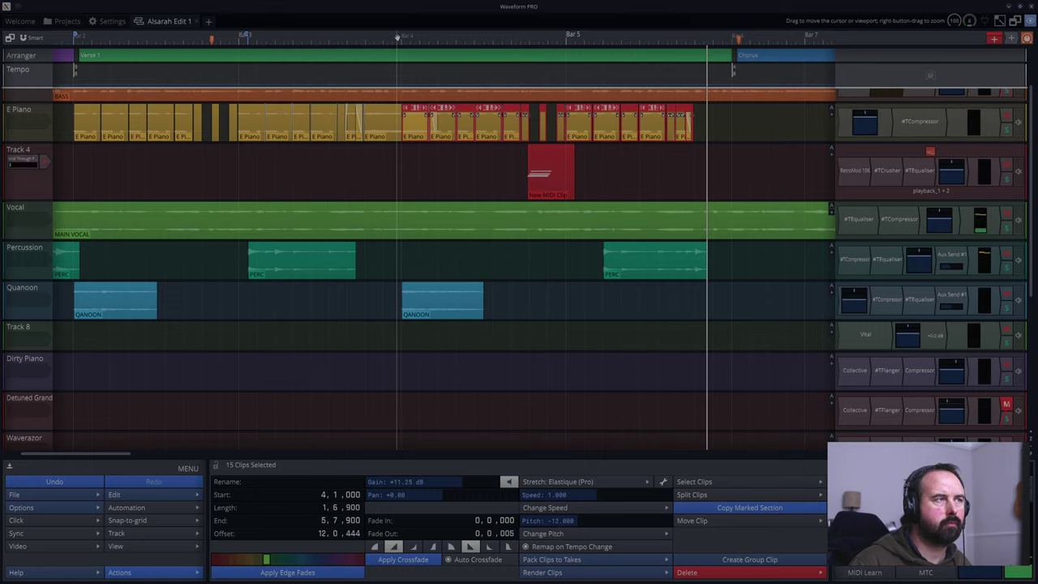
key("ctrl+z")
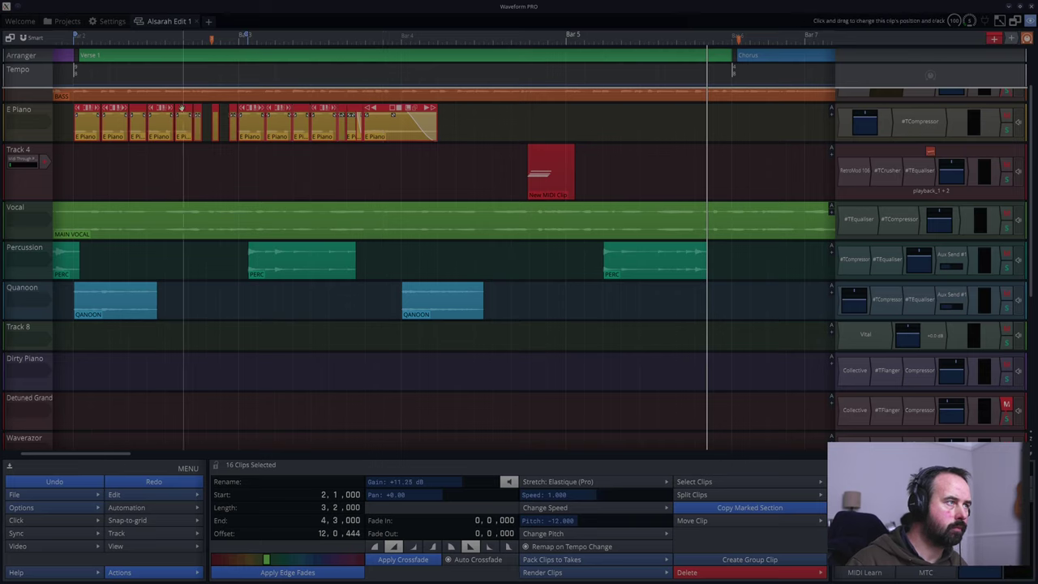
- Copy all 16 verse 1 E Piano clips, including the final faded one, to 4, 1, 000 and replay from bar 4
left_click_drag(182, 108, 513, 109)
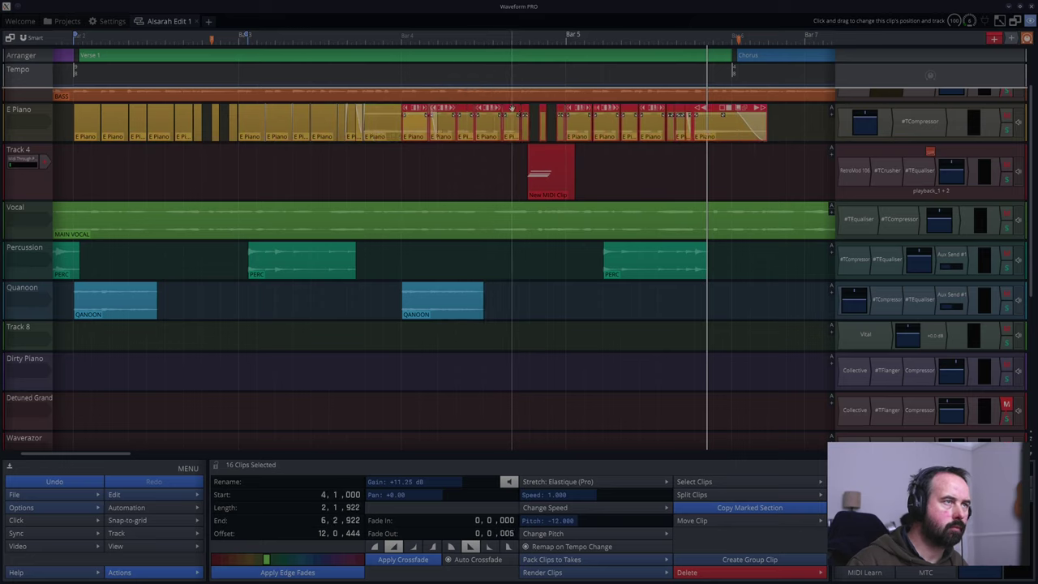
left_click(400, 38)
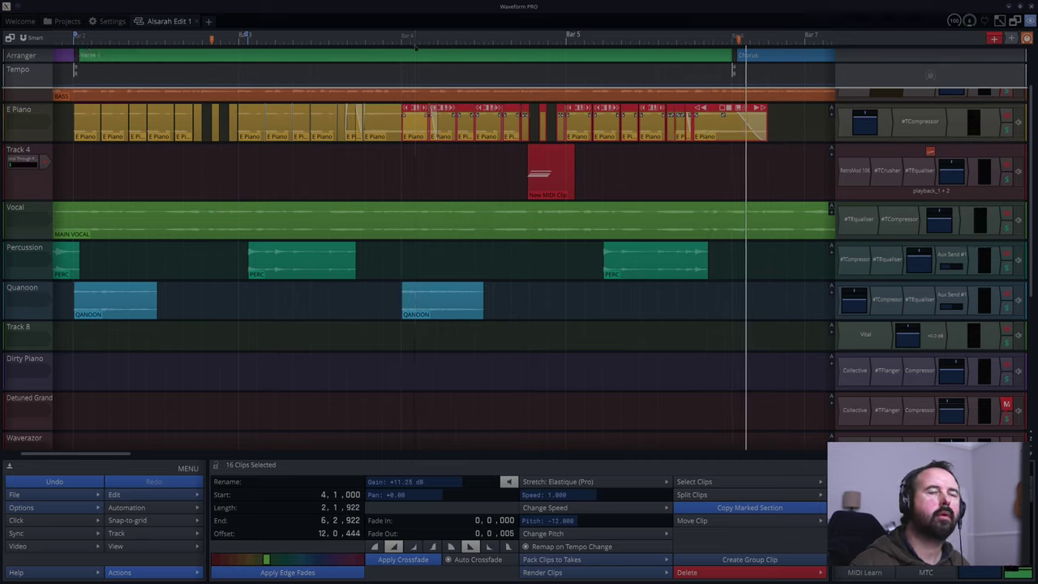
left_click(689, 161)
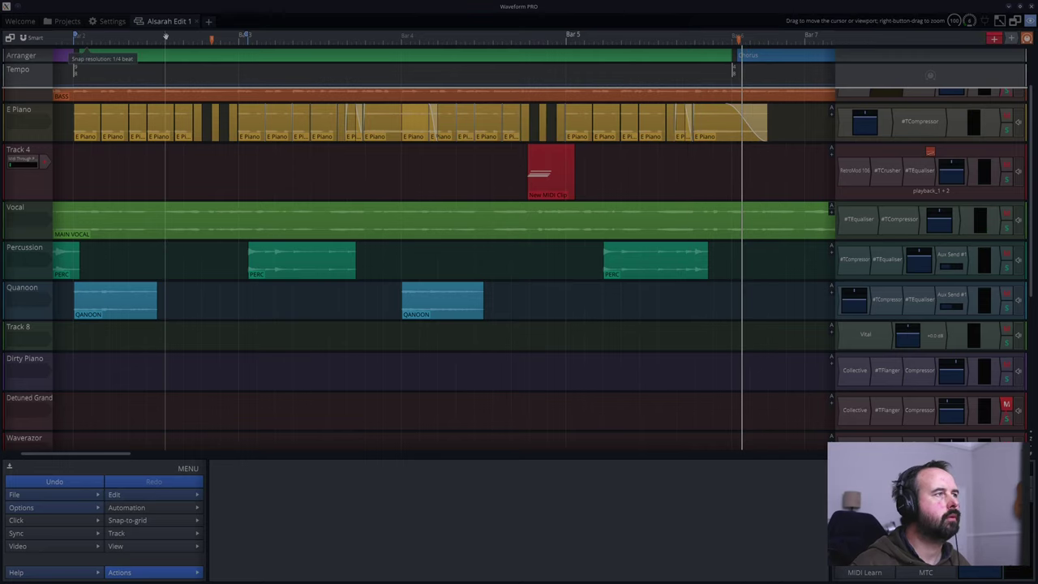
left_click_drag(166, 36, 221, 62)
scroll(242, 152, "down", 4)
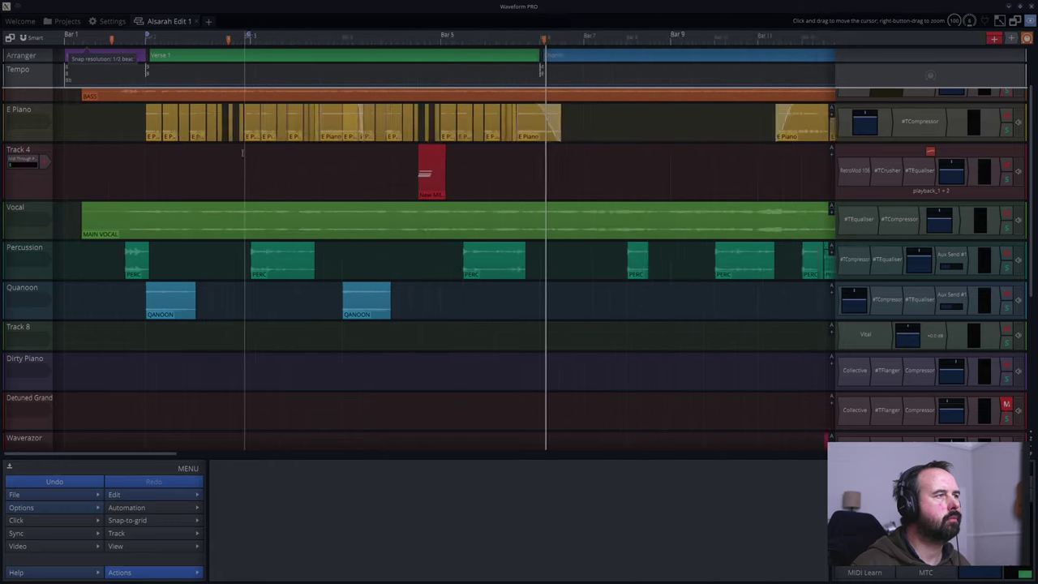
- Replay verse 1 from just before the Track 4 clip and inspect that track's RetroMod 106 synth settings
scroll(242, 152, "down", 2)
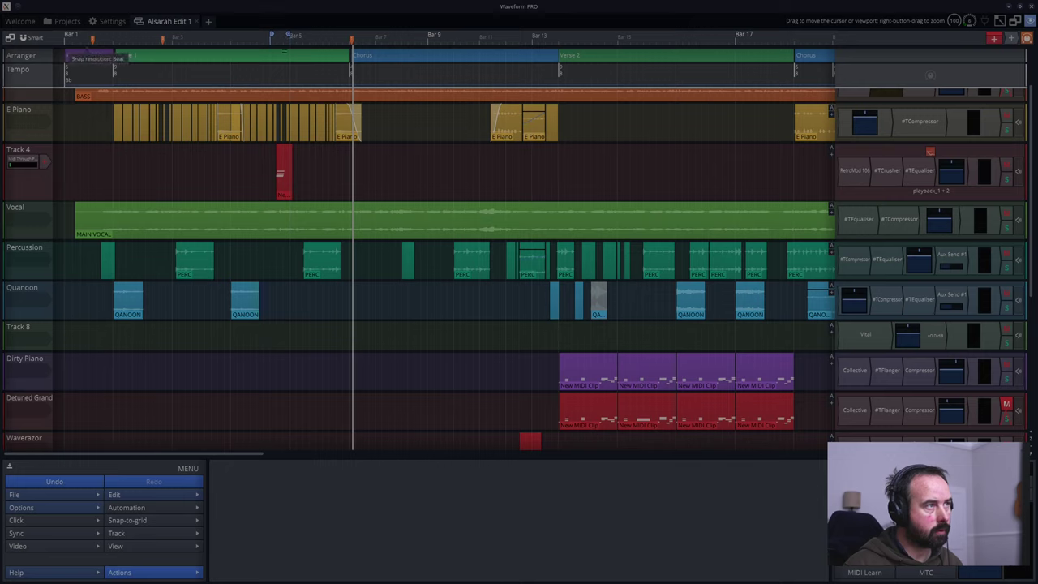
left_click(271, 36)
key("space")
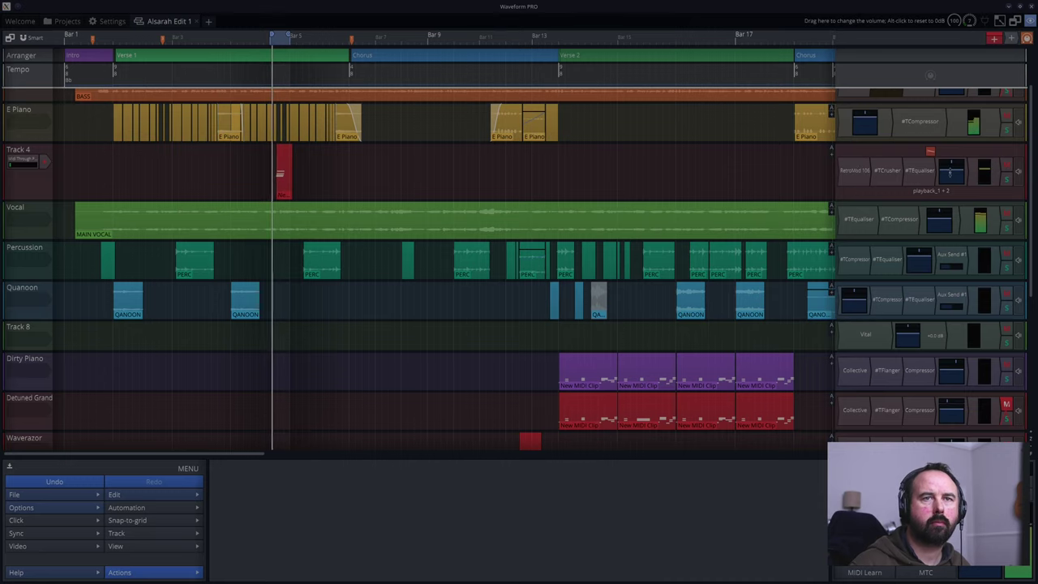
double_click(857, 172)
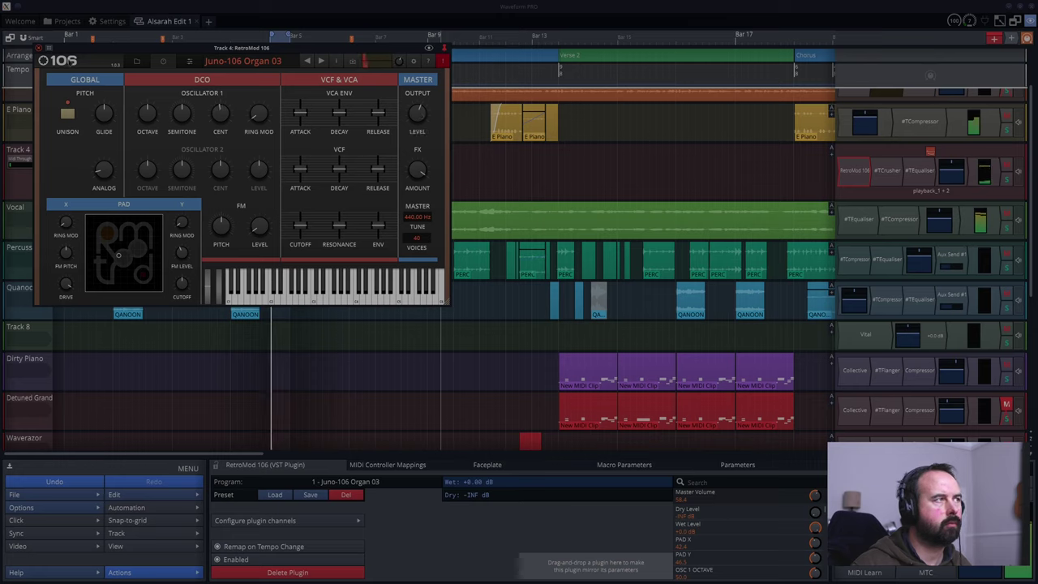
left_click(38, 48)
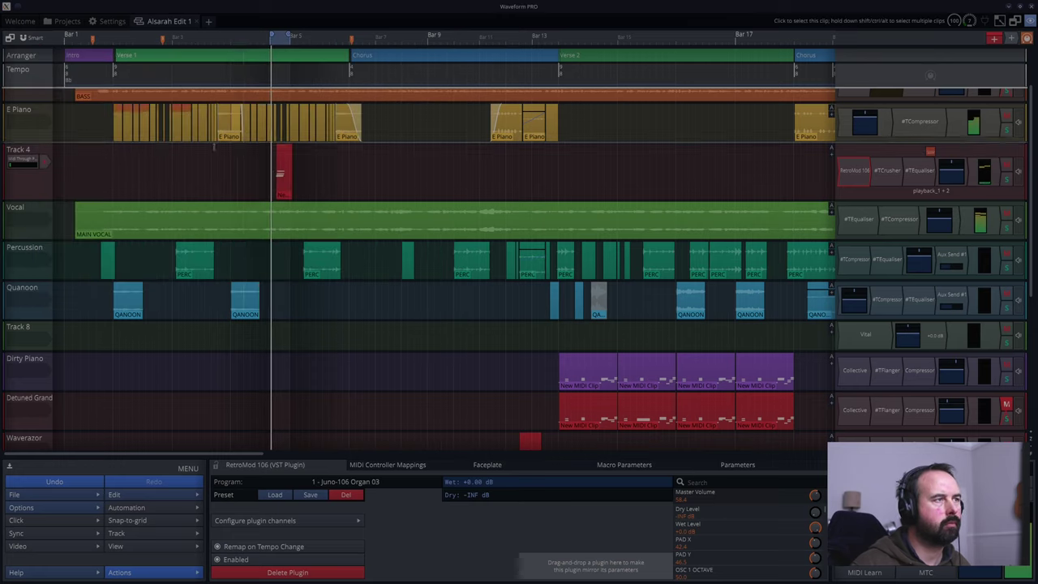
left_click(295, 55)
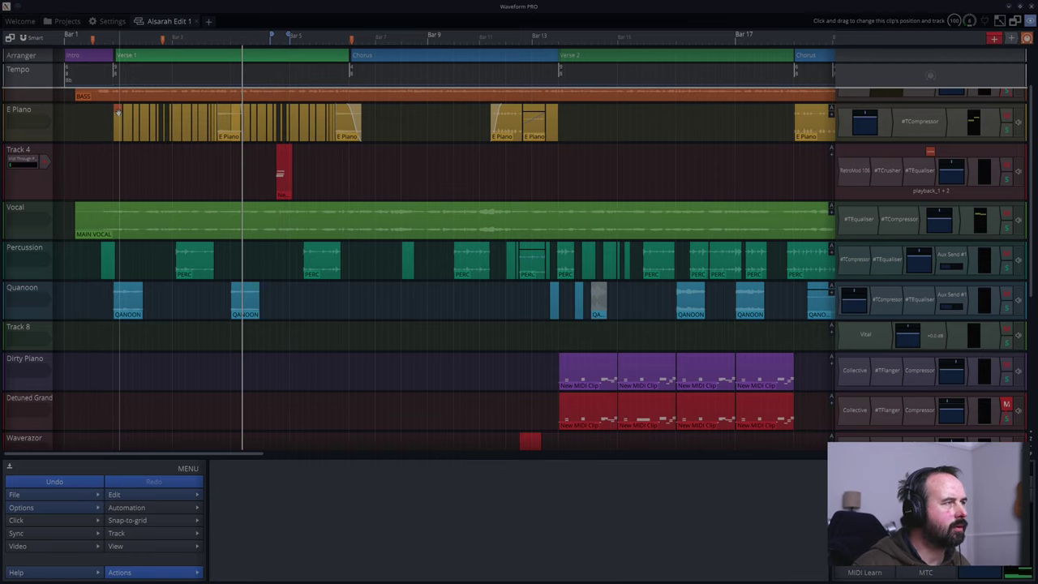
- Delete the first-pass E Piano clips from 2, 1, 000 up to the long sustained clip and replay the passage
left_click(115, 111)
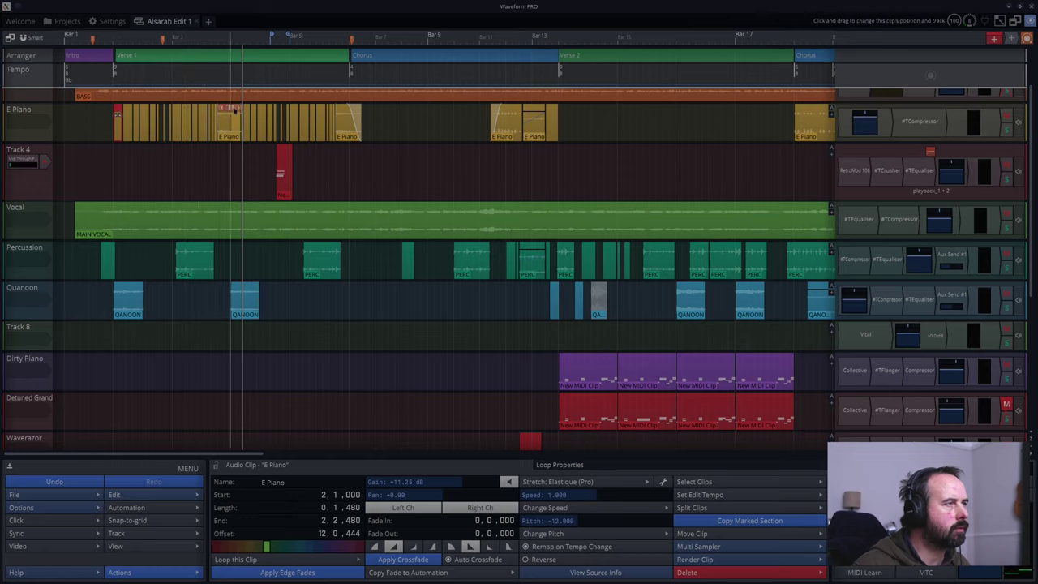
left_click(213, 108, "shift")
key("Delete")
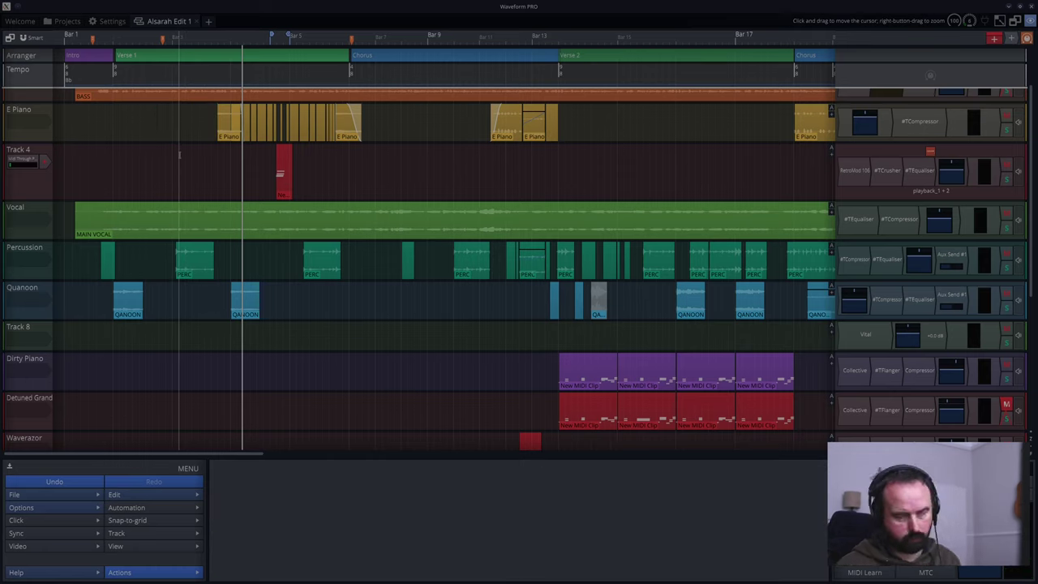
key("space")
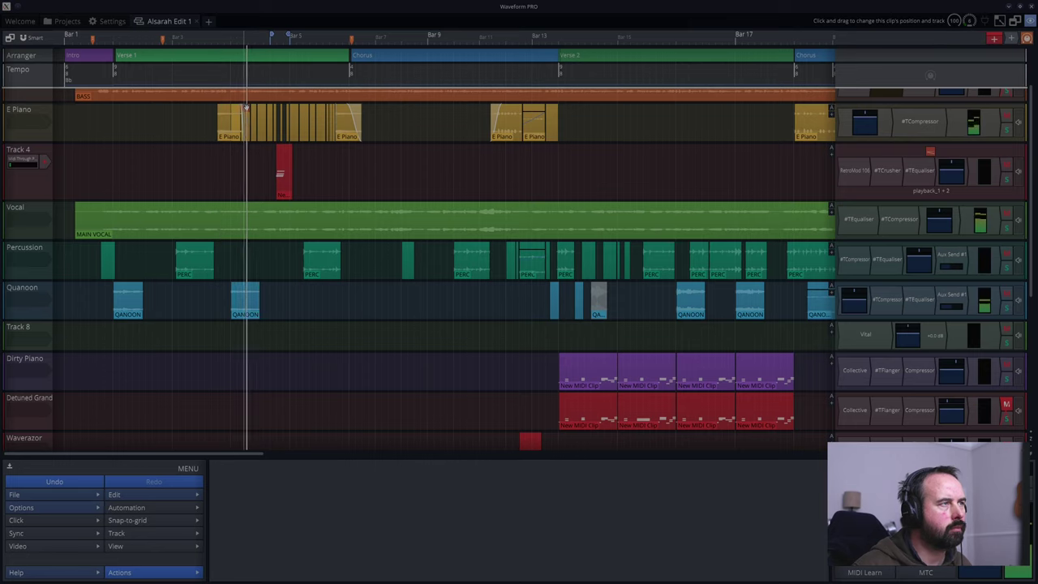
- Try resetting the E Piano clip at 4, 2, 480 to its original pitch and replay the passage
left_click(245, 109)
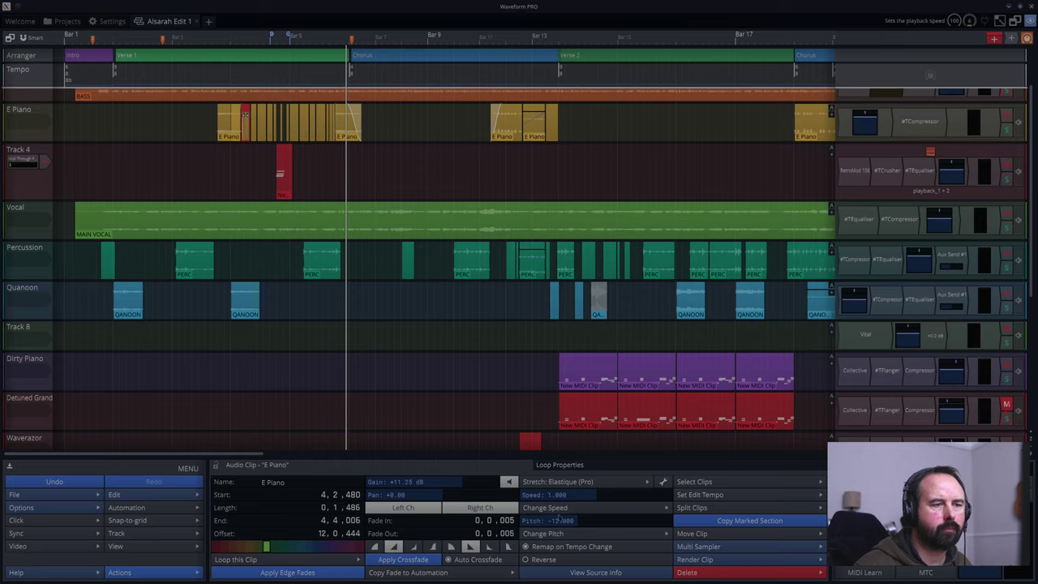
left_click(558, 535)
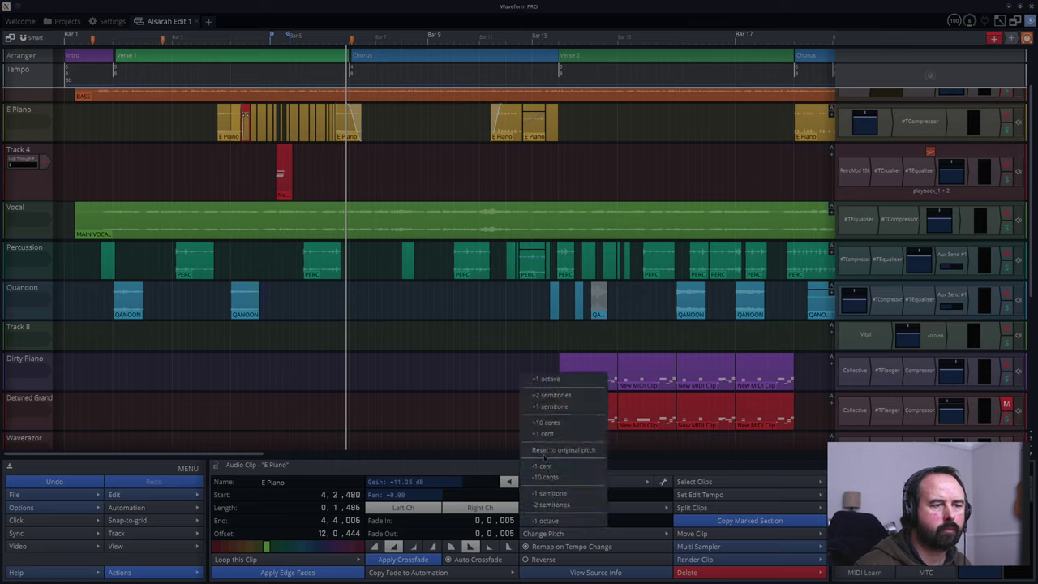
left_click(543, 451)
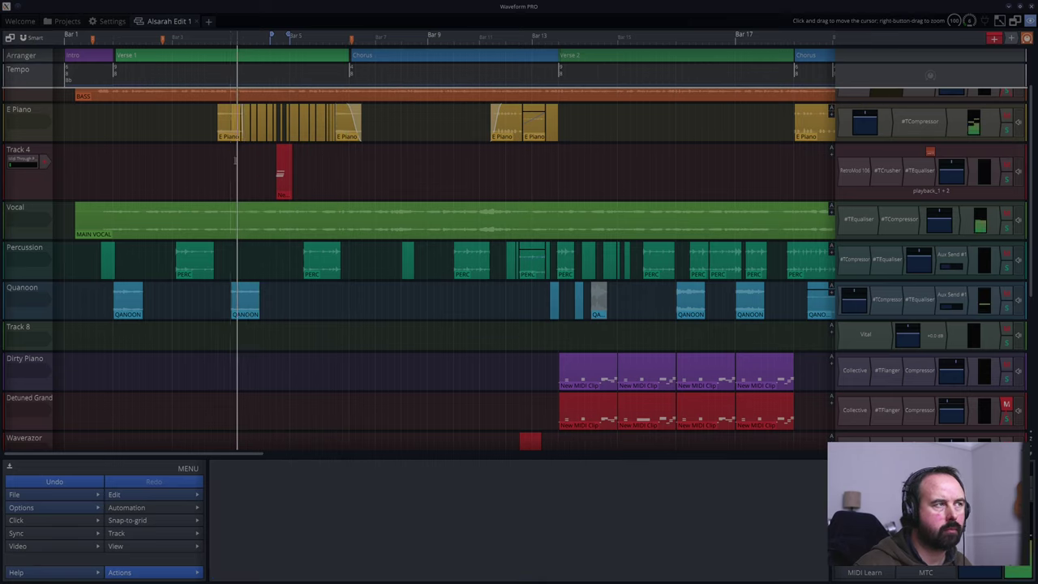
key("z")
left_click(281, 110)
left_click(558, 451)
left_click(199, 227)
- Try changing the pitch of the following E Piano clip in bar 4 and audition the change
left_click(625, 130)
left_click(560, 535)
left_click(558, 451)
left_click_drag(556, 38, 210, 75)
left_click(384, 130)
left_click(176, 204)
key("space")
key("space")
- Try a pitch of 3.000 on the E Piano clip at 4, 5, 000 and replay it
left_click(387, 130)
left_click(560, 534)
left_click(558, 415)
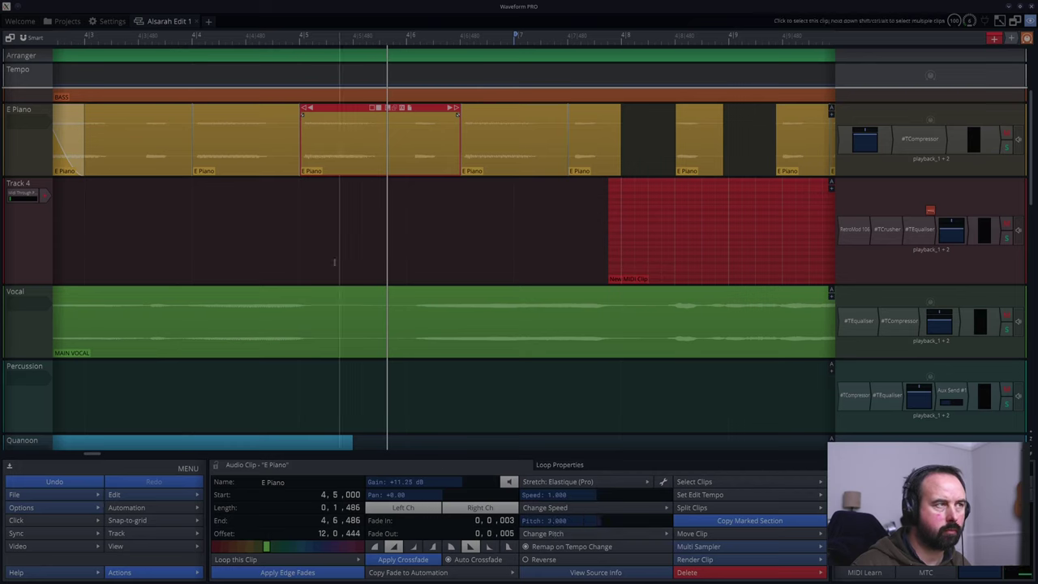
left_click(275, 236)
key("space")
key("space")
- Try a pitch of 3.000 on the E Piano clip at 4, 6, 480 and audition it
left_click(538, 129)
left_click(558, 534)
left_click(558, 450)
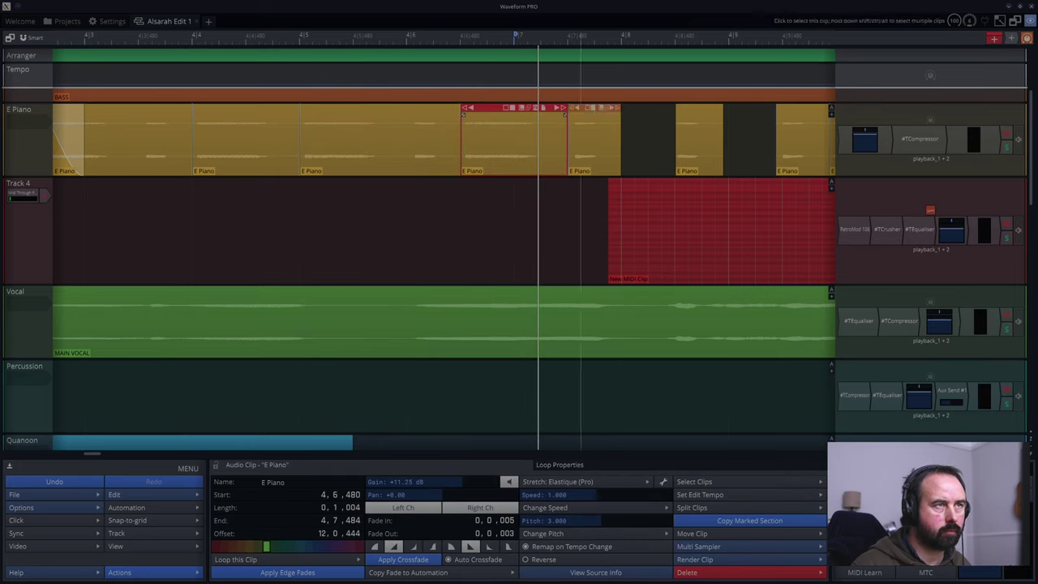
left_click(92, 208)
key("space")
key("space")
- Try changing the pitch of the short E Piano clip after 4, 7, 480 and replay the whole second pass
left_click(594, 134)
left_click(560, 534)
left_click(558, 420)
left_click_drag(242, 71, 244, 114)
left_click(101, 193)
key("space")
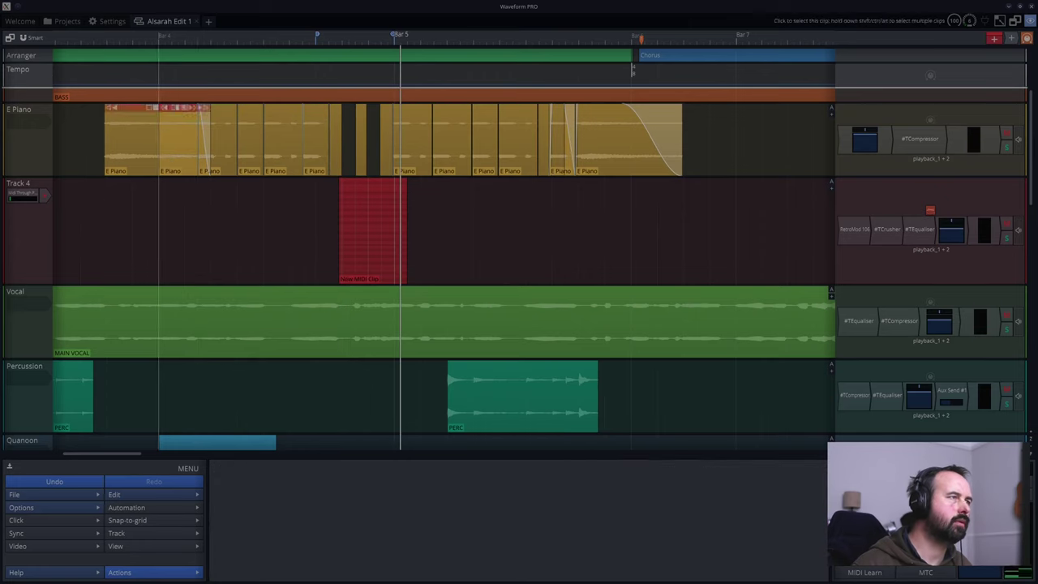
key("space")
- Delete the repeated E Piano clips from 4, 2, 480 up to the gap before bar 5, keeping the sustained faded clip
left_click(201, 126)
left_click(222, 127)
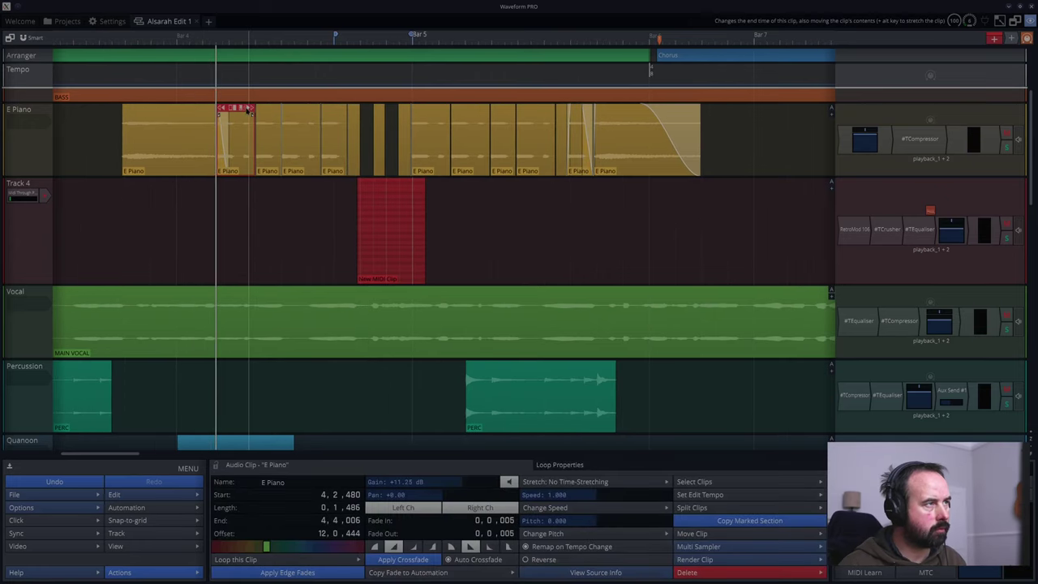
key("Delete")
left_click(269, 128)
key("Delete")
left_click(301, 127)
key("Delete")
key("Delete")
left_click(353, 125)
key("Delete")
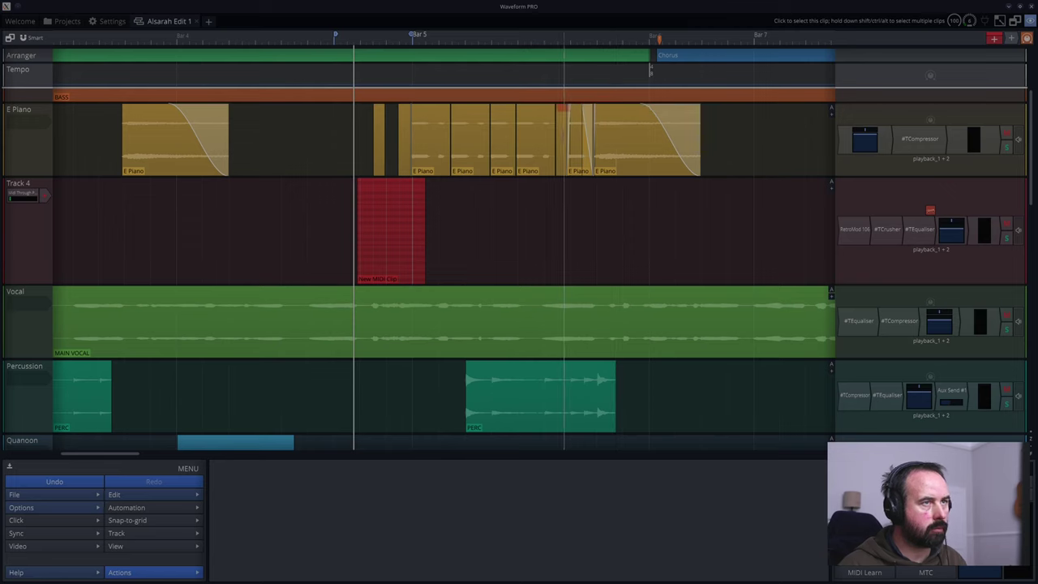
- Delete the remaining repeated E Piano clips around bar 5, including the short faded one before the final long clip
left_click(564, 126, "shift")
key("Delete")
key("ctrl+z")
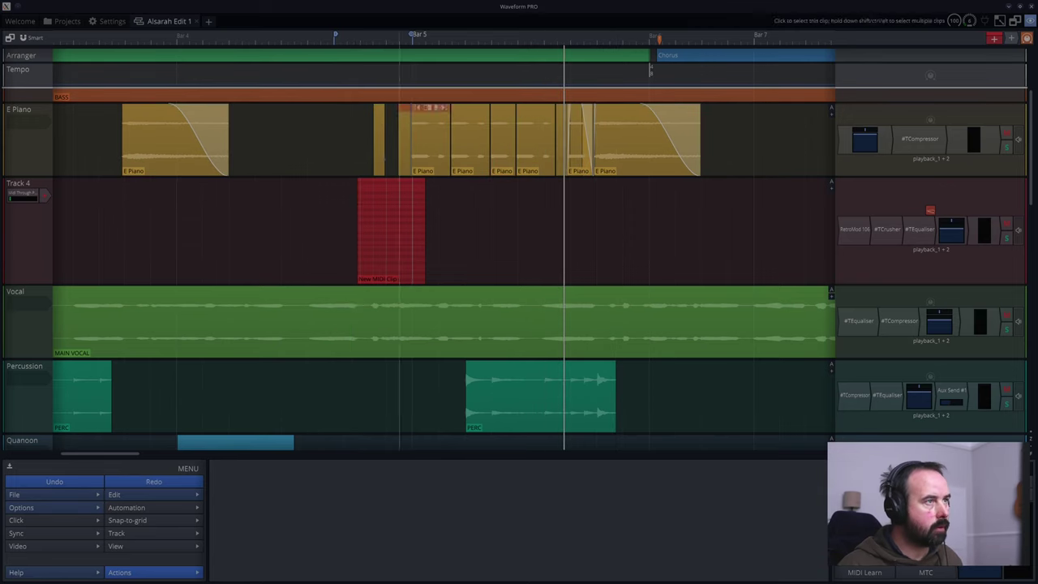
key("Delete")
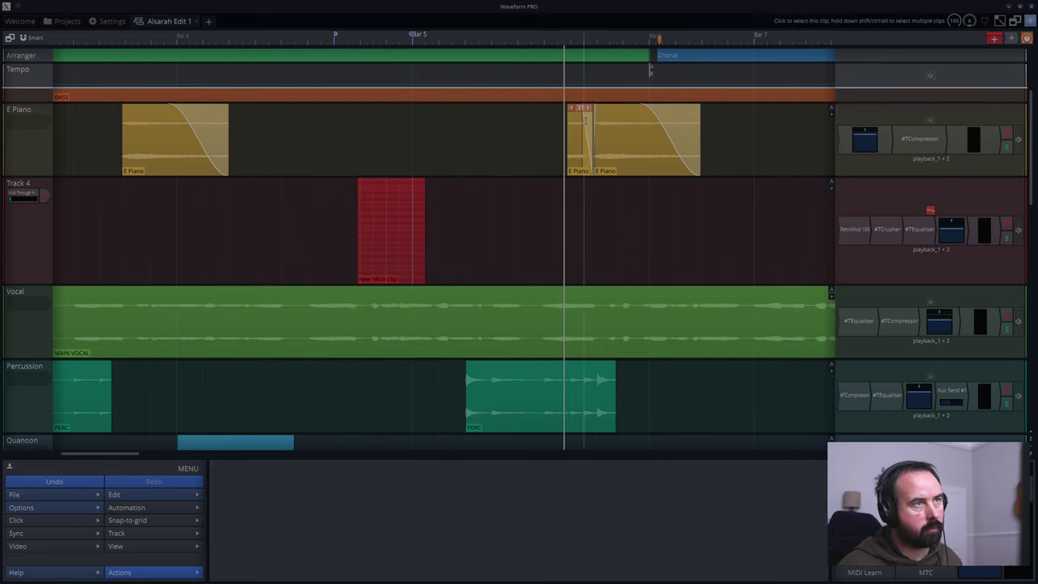
left_click(571, 130)
key("Delete")
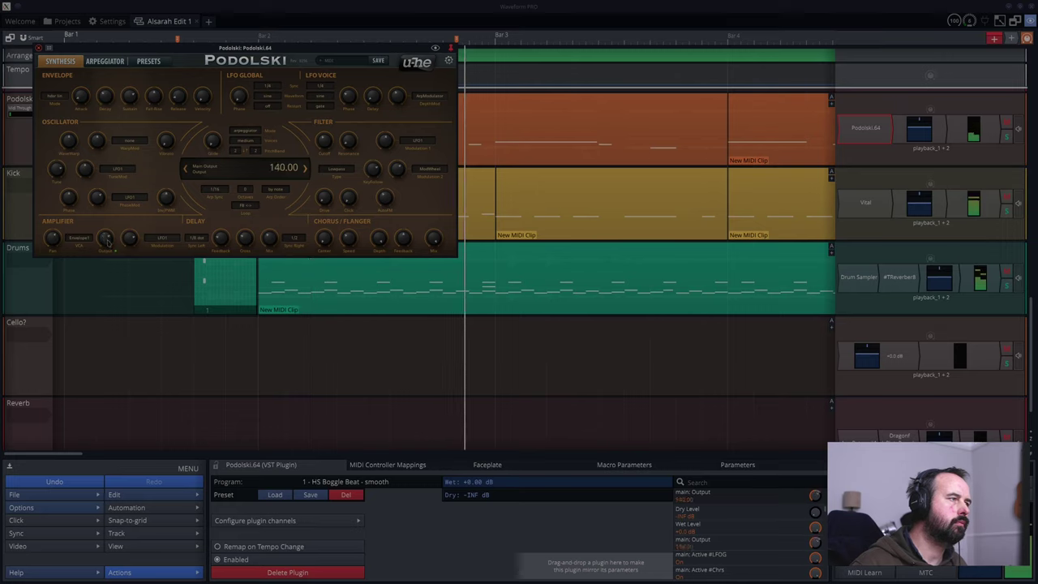
- Adjust the Podolski synth's amplifier output during playback, settle on 114.00 and close the plugin
scroll(107, 243, "down", 1)
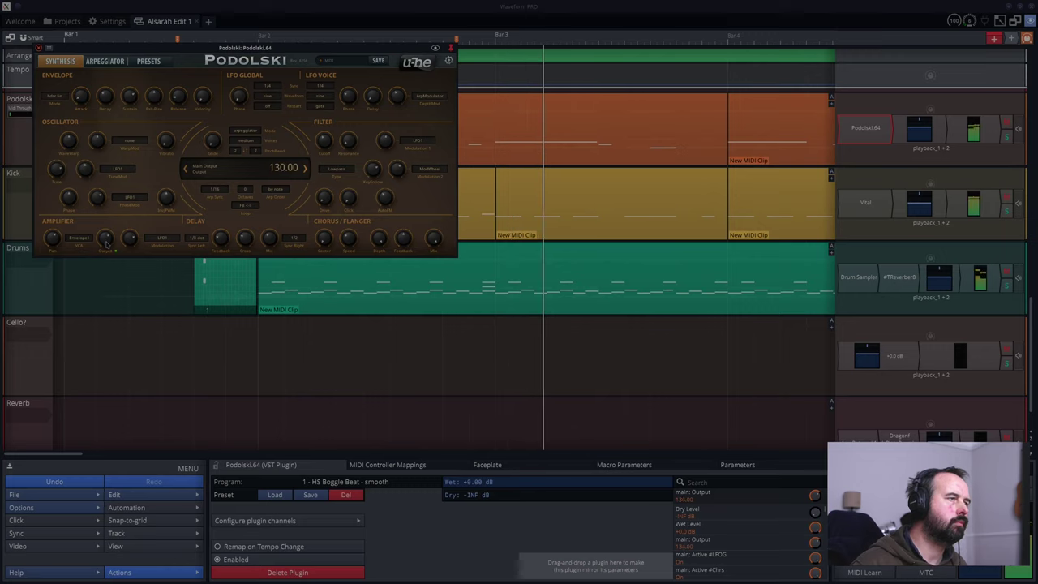
left_click_drag(106, 242, 104, 239)
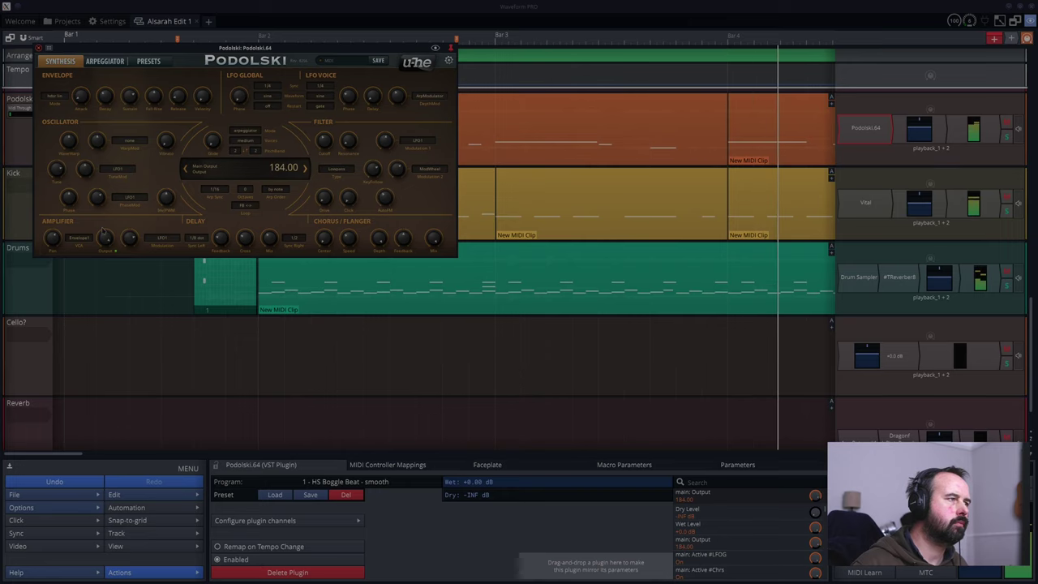
left_click_drag(102, 231, 105, 239)
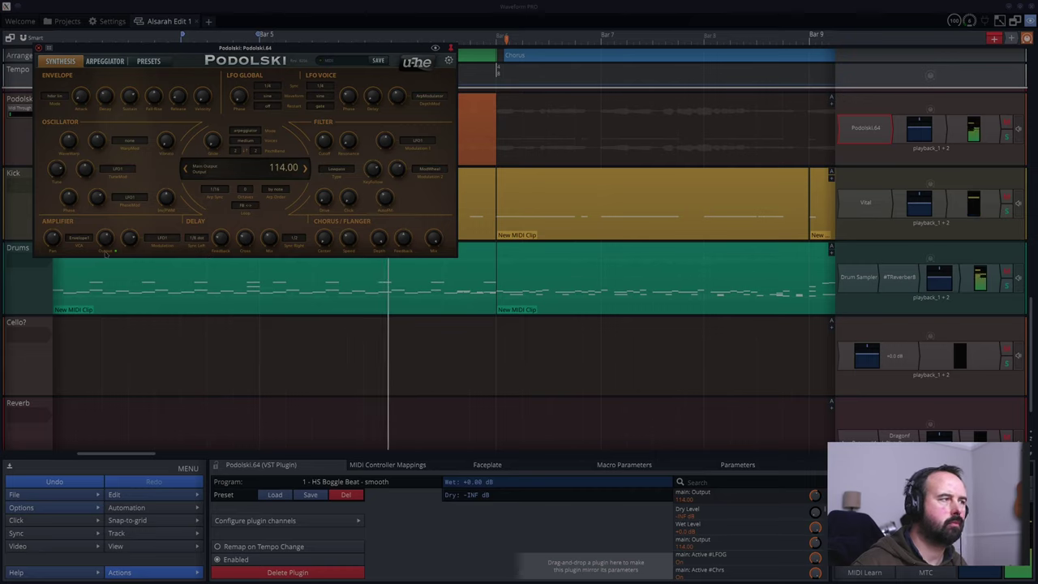
left_click(39, 48)
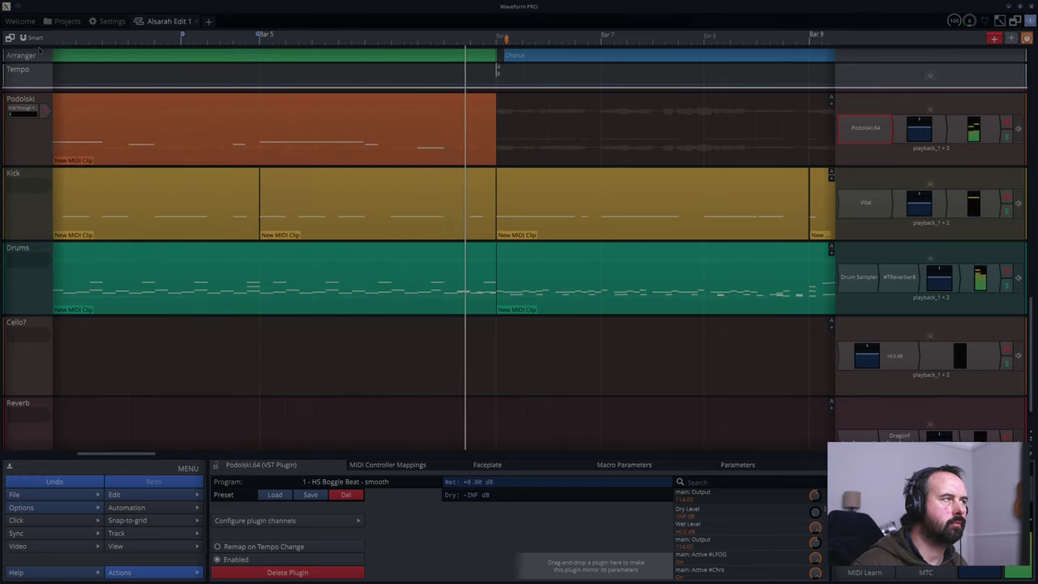
- Insert Tracktion's #TCompressor after the Podolski.64 synth on the Podolski track
right_click(900, 286)
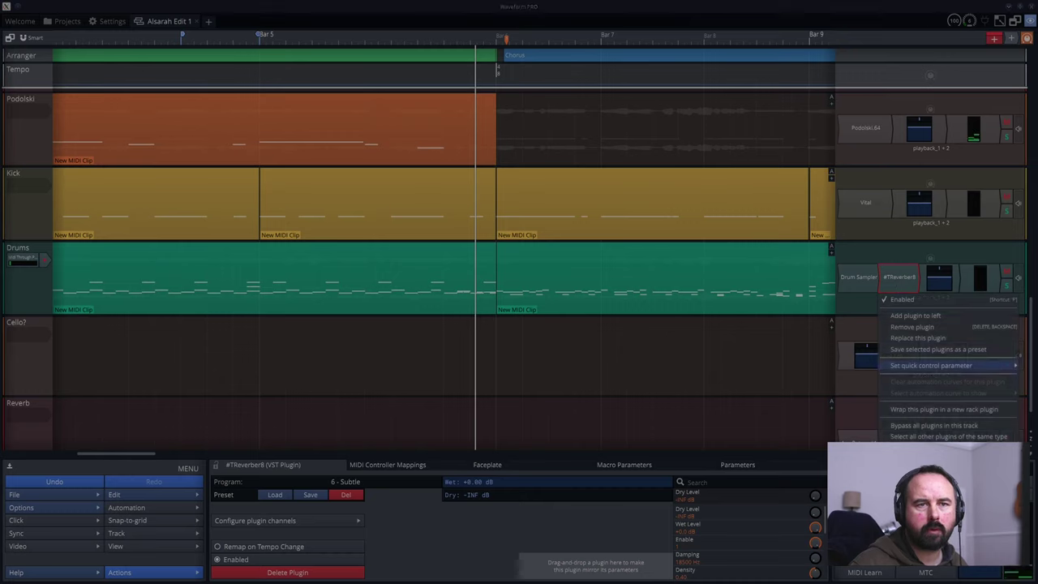
left_click(900, 316)
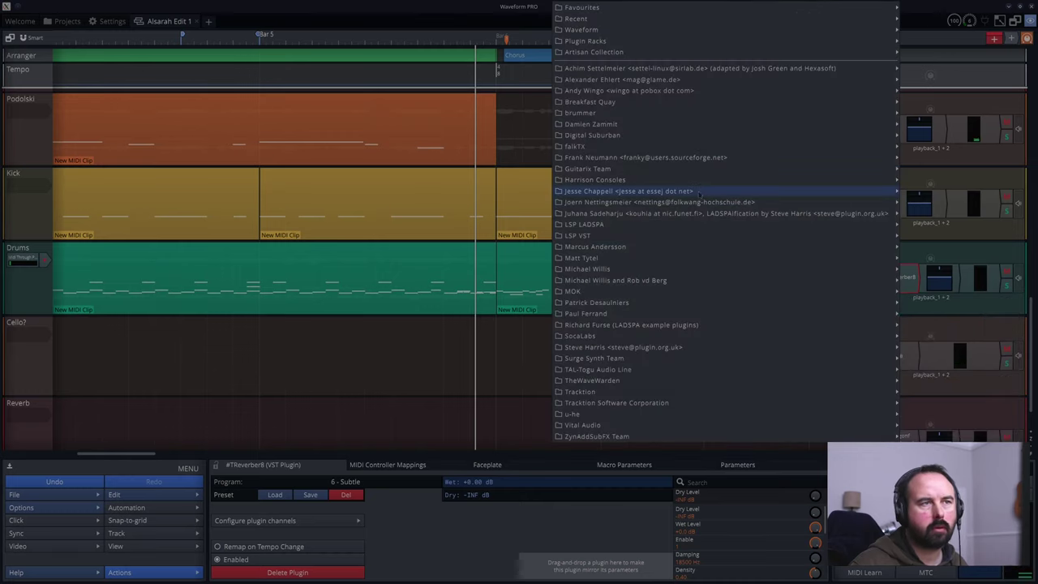
mouse_move(690, 393)
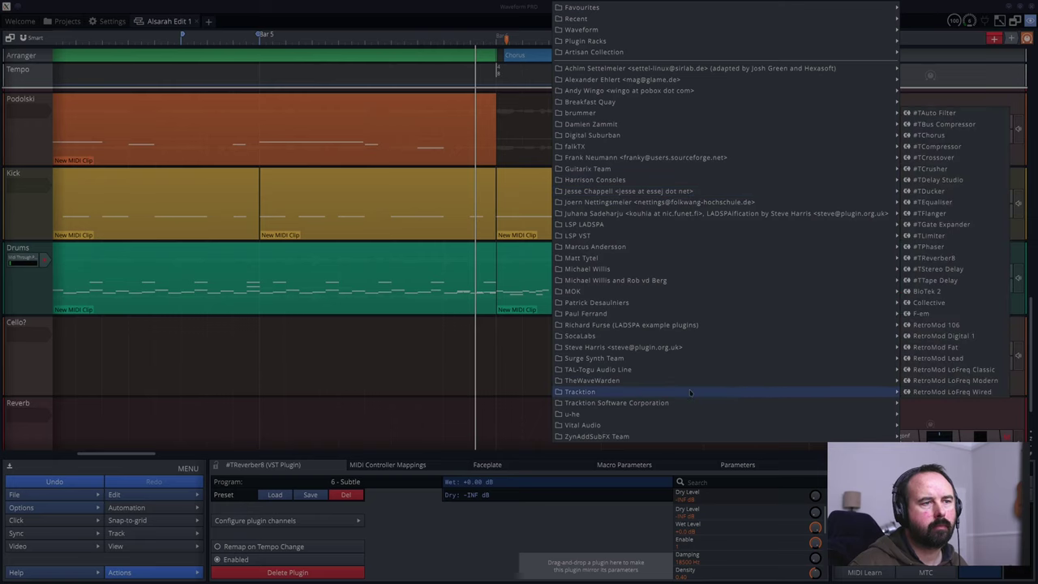
key("Down")
key("Down")
key("Down")
key("Down")
key("Down")
key("Down")
key("Up")
key("Up")
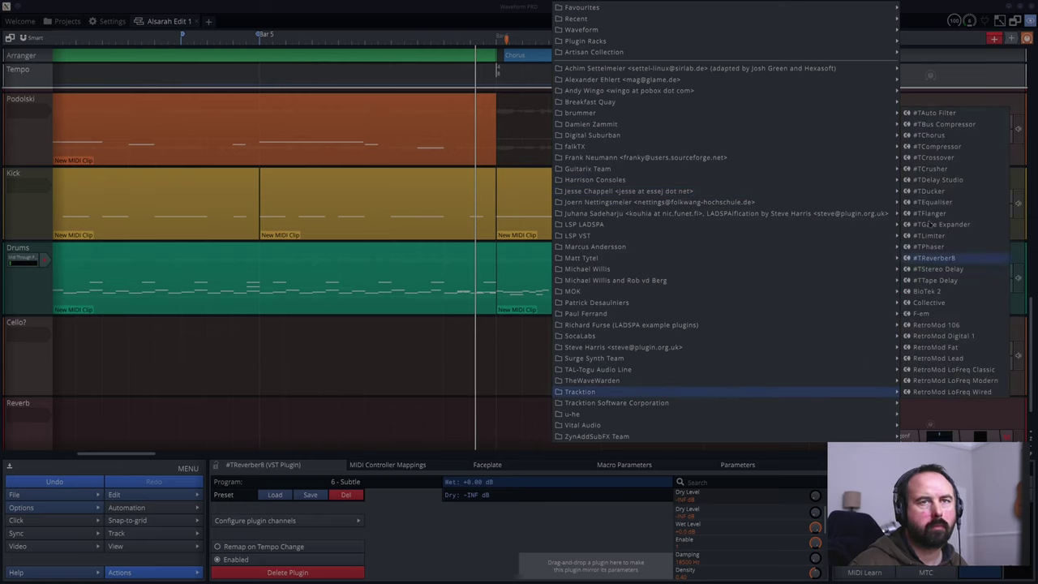
left_click(935, 147)
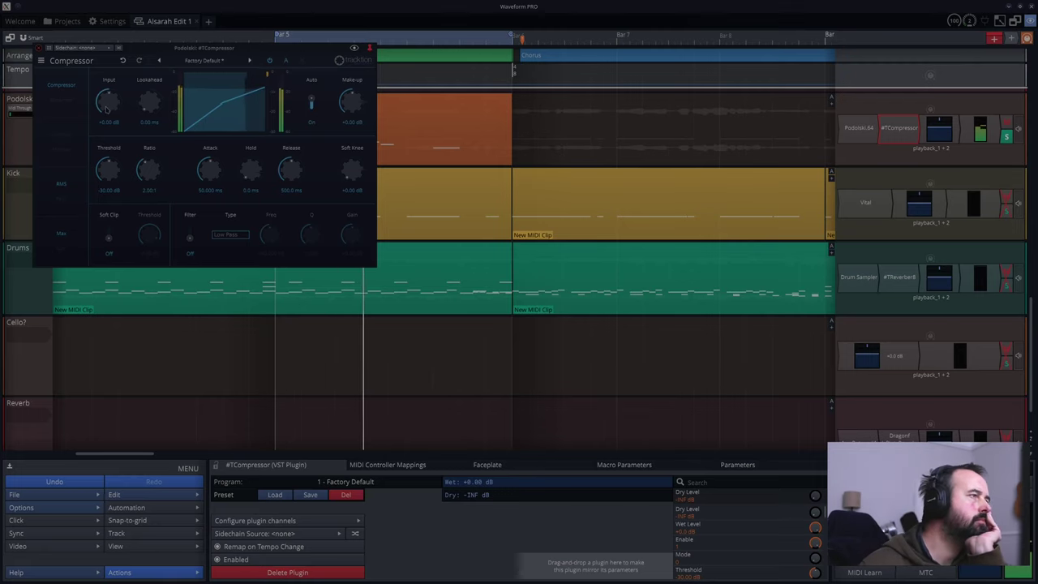
- Set the Podolski compressor's input to +5.44 dB, unsolo the track to judge it in the mix, and close the plugin
left_click_drag(106, 110, 104, 82)
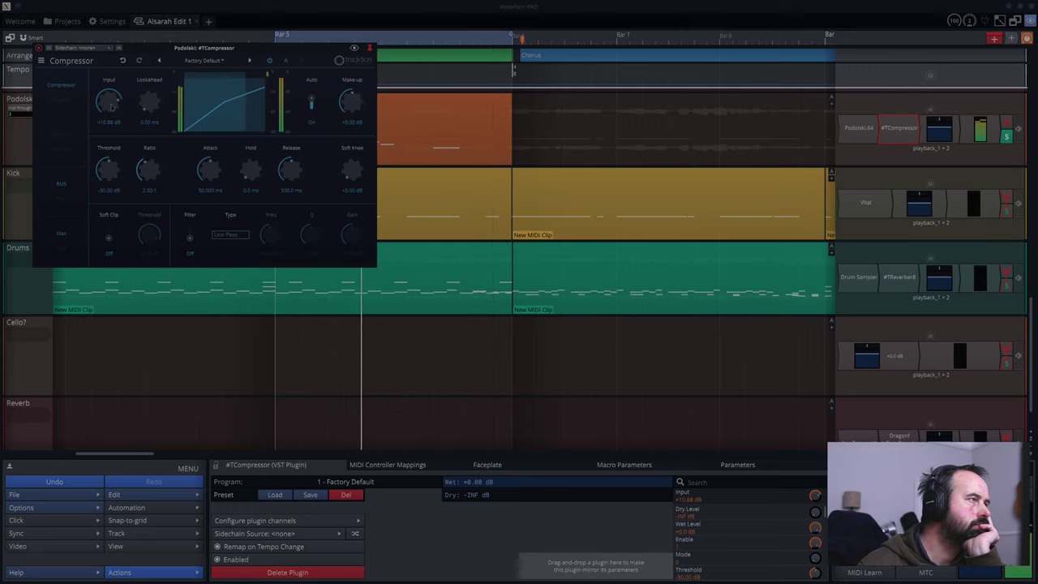
left_click_drag(109, 122, 109, 119)
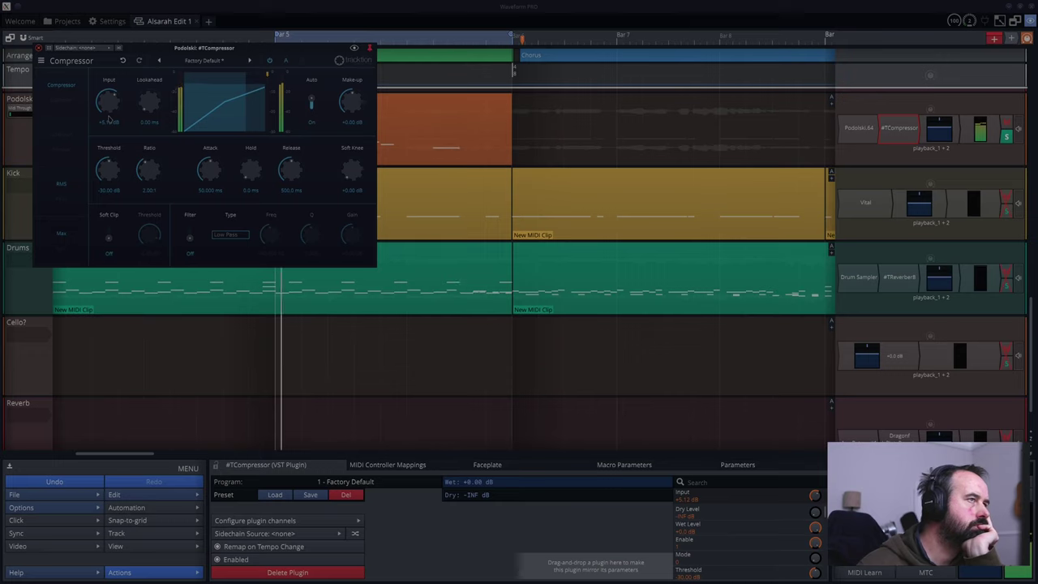
left_click(1007, 138)
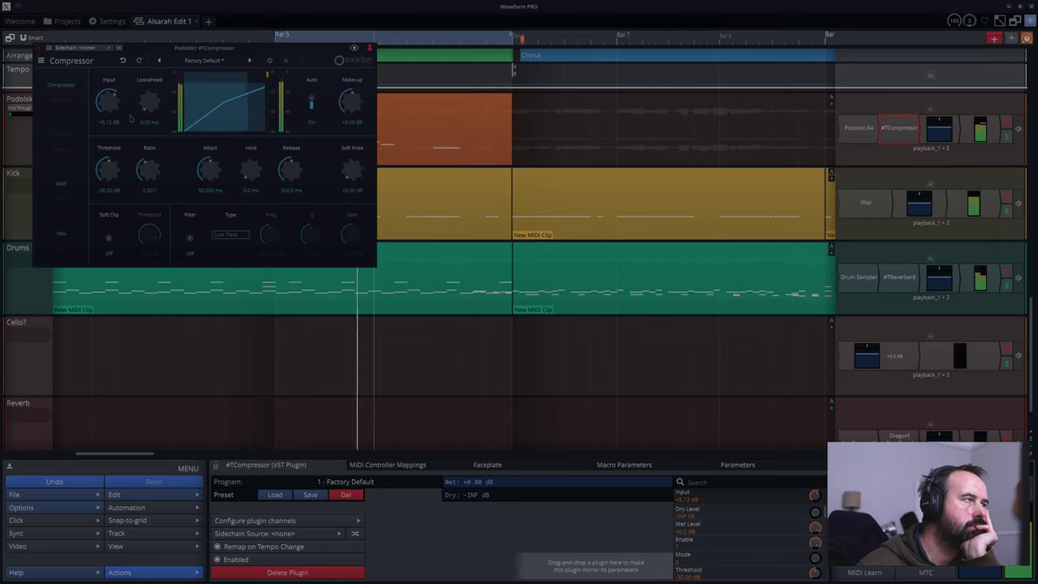
left_click_drag(115, 109, 112, 103)
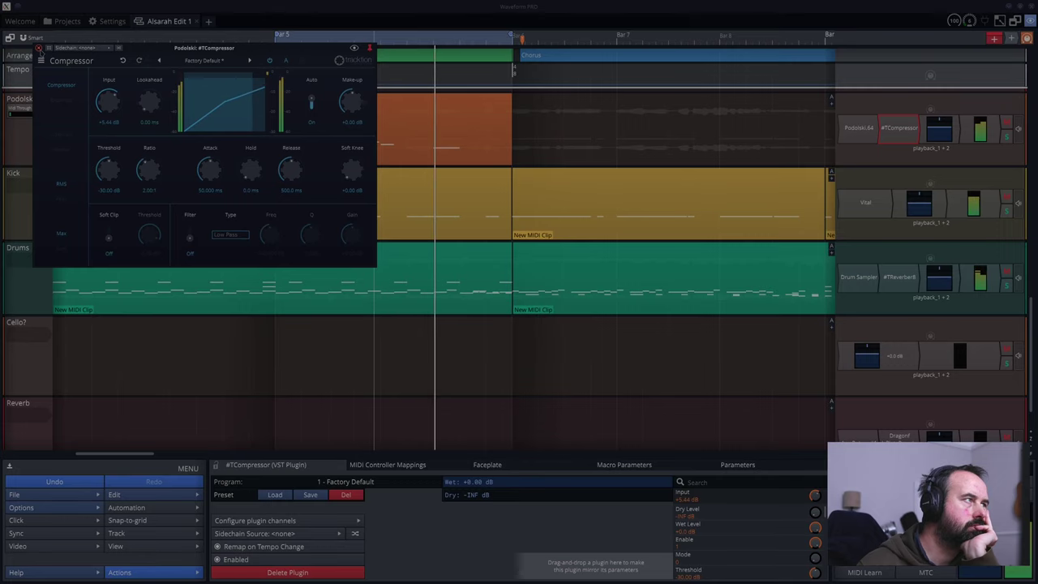
left_click(38, 48)
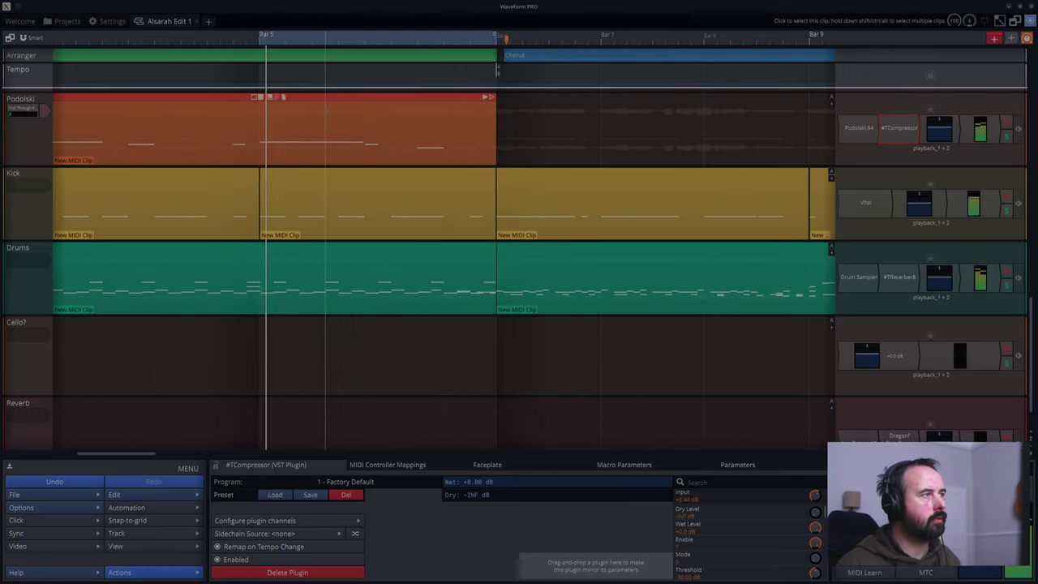
- Turn off loop playback and replay the song from the beginning
key("l")
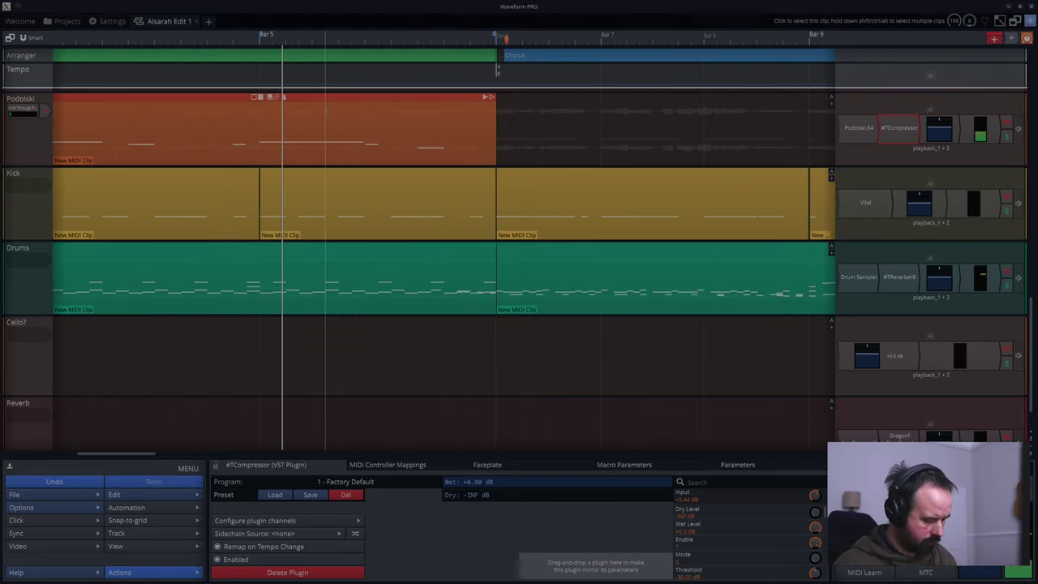
key("Home")
key("space")
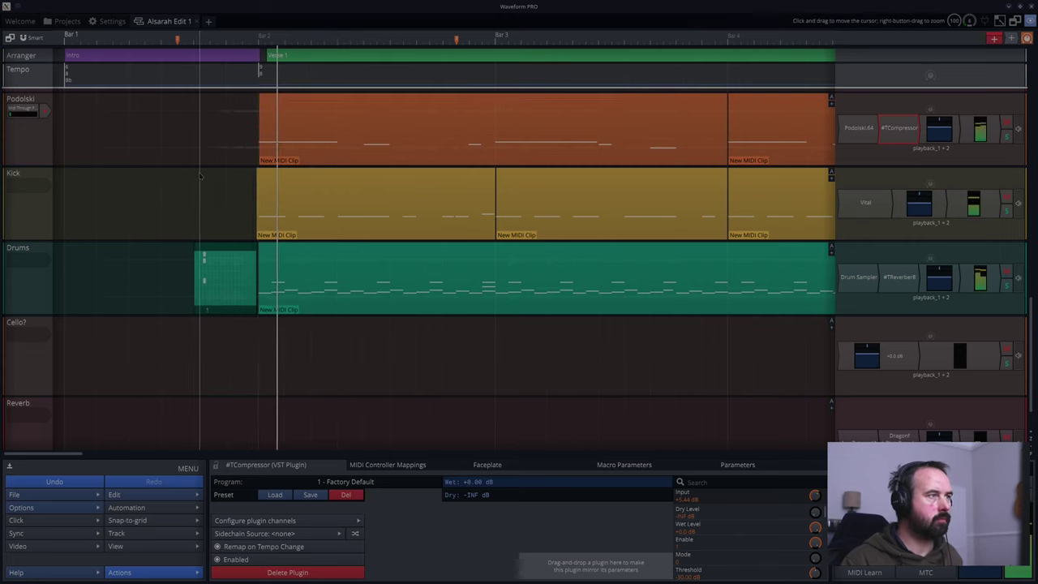
- Review the arrangement's tracks while the song plays into verse 2, and stop playback between bars 15 and 16
scroll(200, 176, "down", 5)
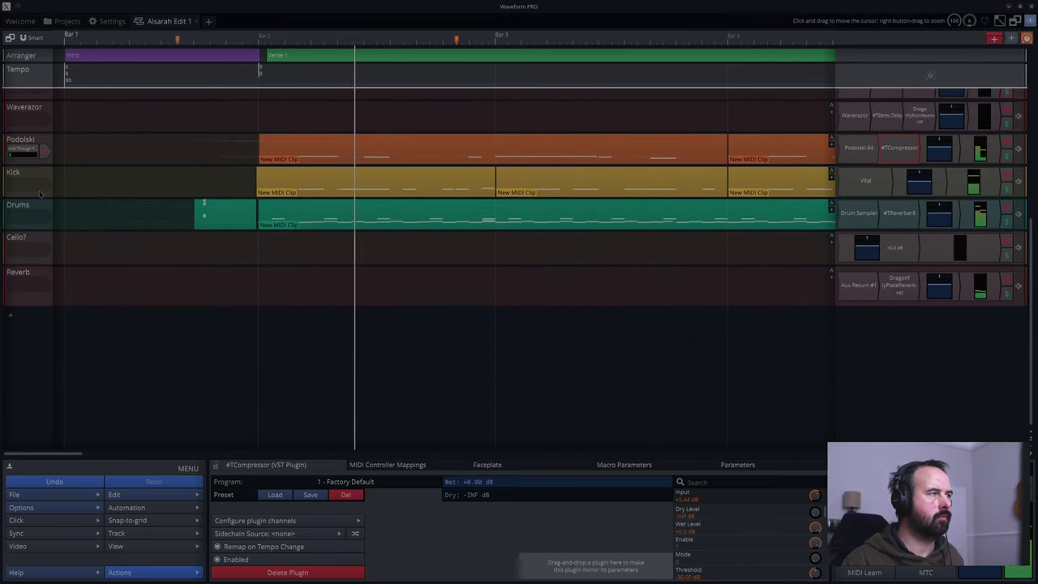
scroll(39, 193, "up", 5)
scroll(39, 193, "up", 3)
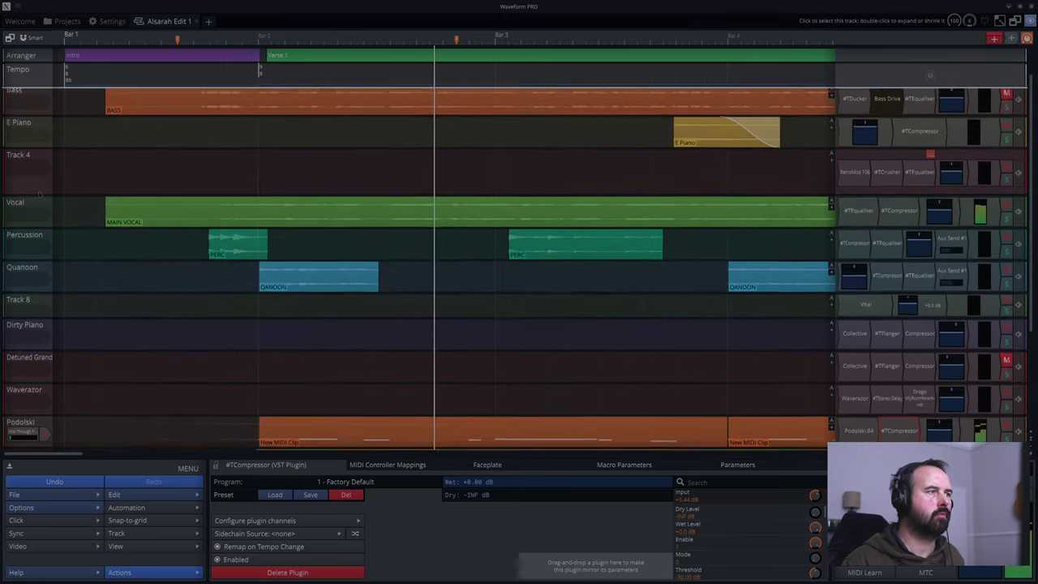
scroll(39, 193, "down", 2)
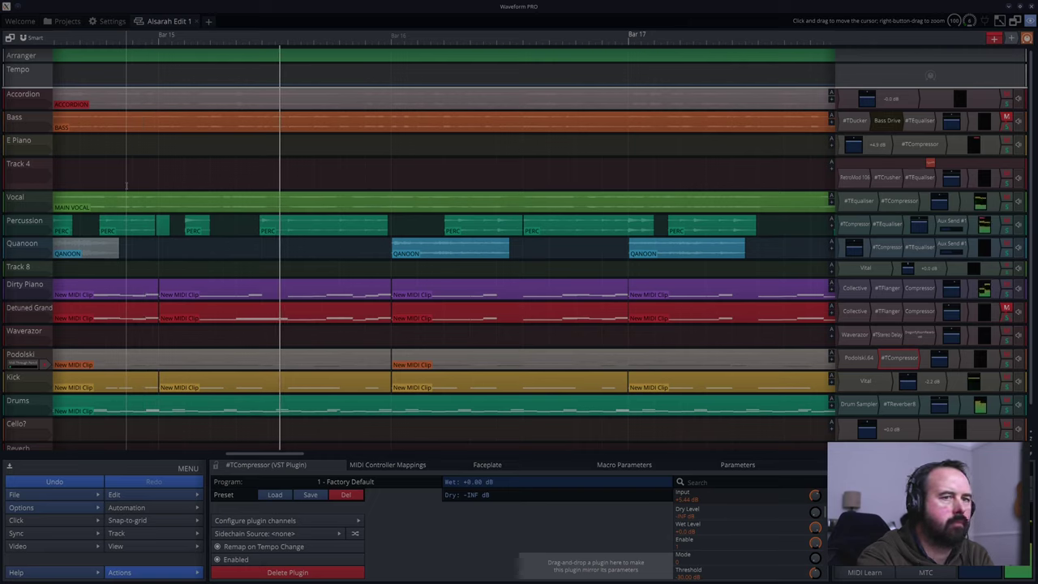
key("space")
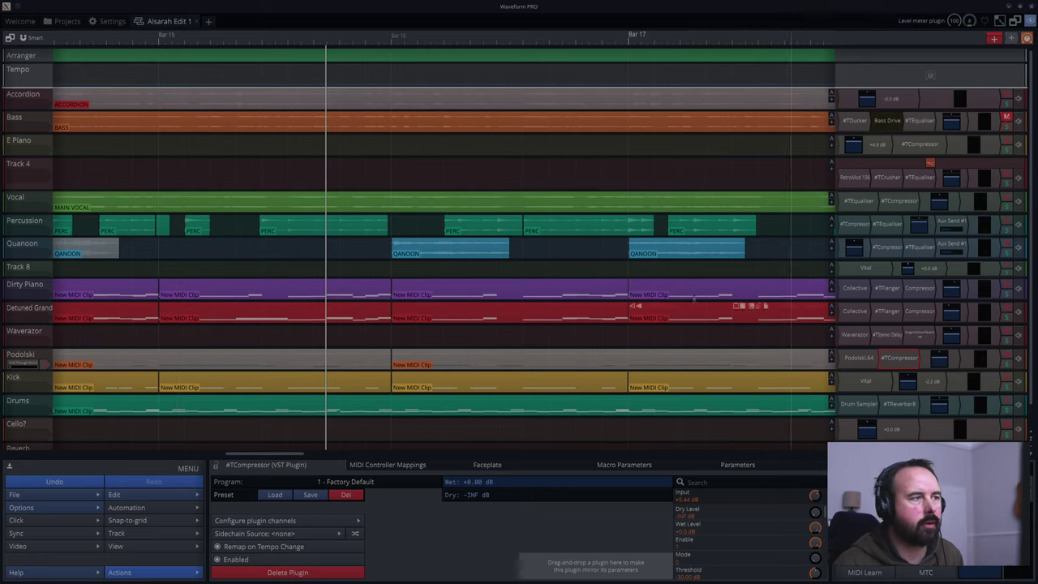
- Return the playback cursor to the start of verse 2 at bar 14 and replay from there
left_click_drag(79, 37, 404, 39)
left_click(250, 36)
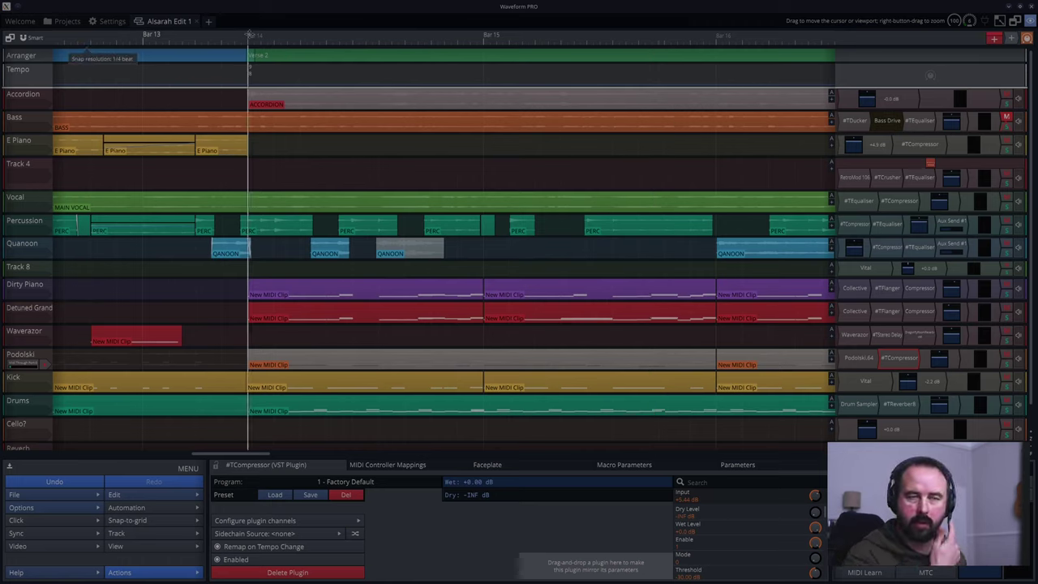
key("space")
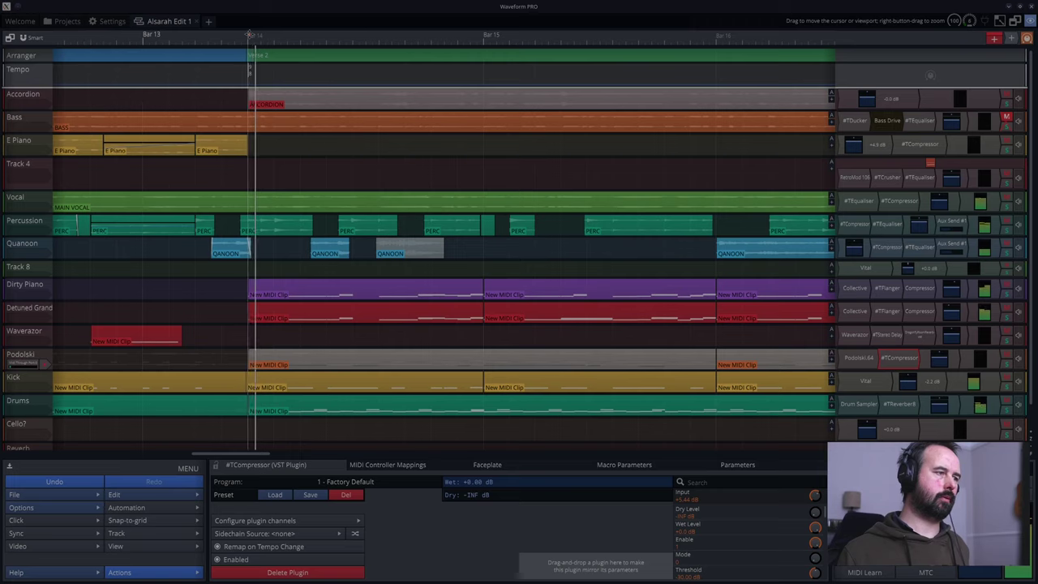